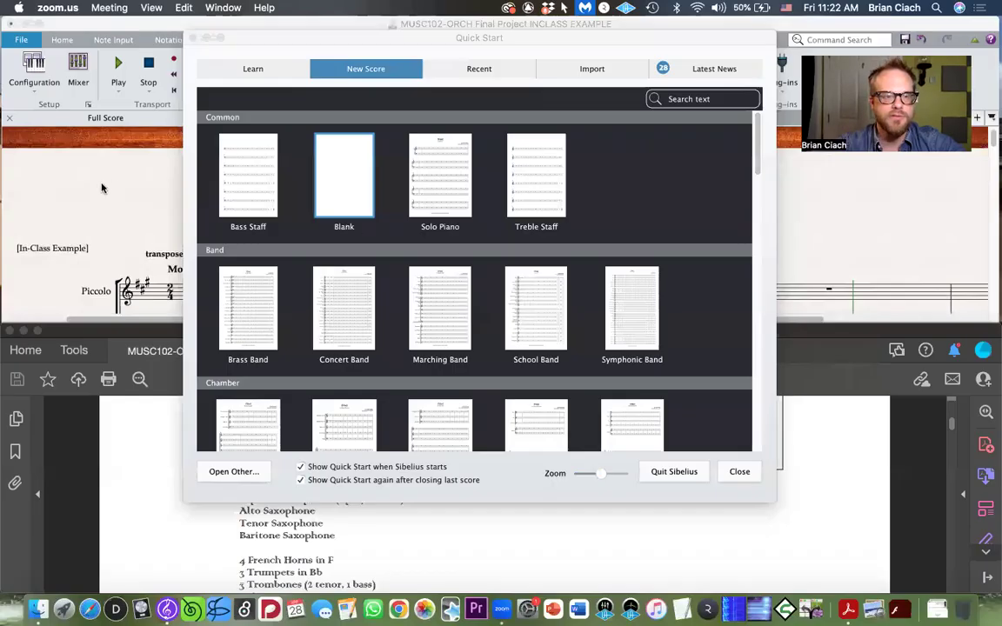
Step: Examine the in-class example score, and the instrument list and Sonatine piano pages in MUSC102-Orch_Final Project.pdf
click(101, 187)
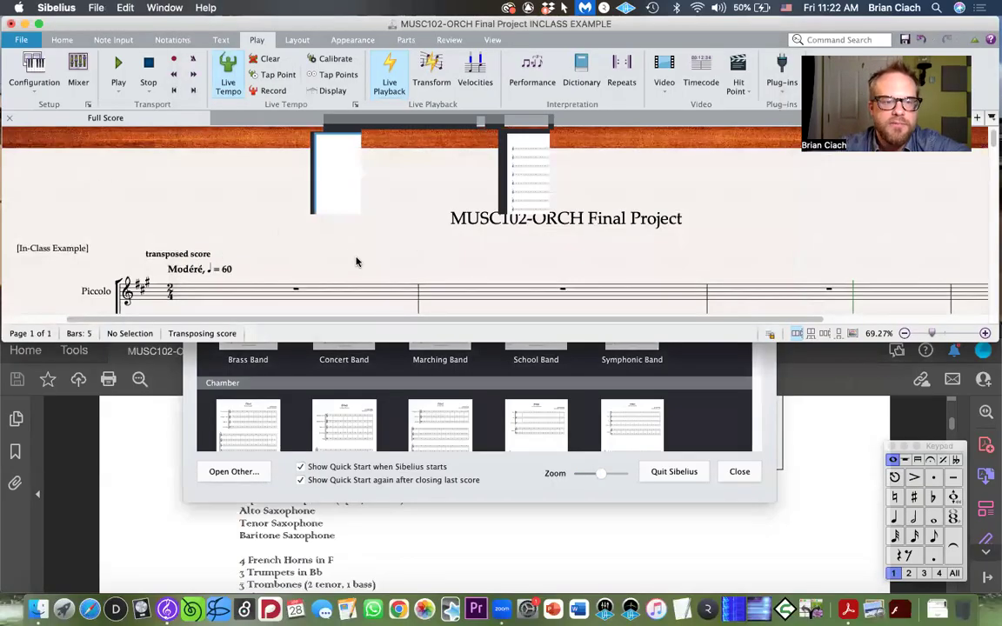
scroll(355, 262, down, 3)
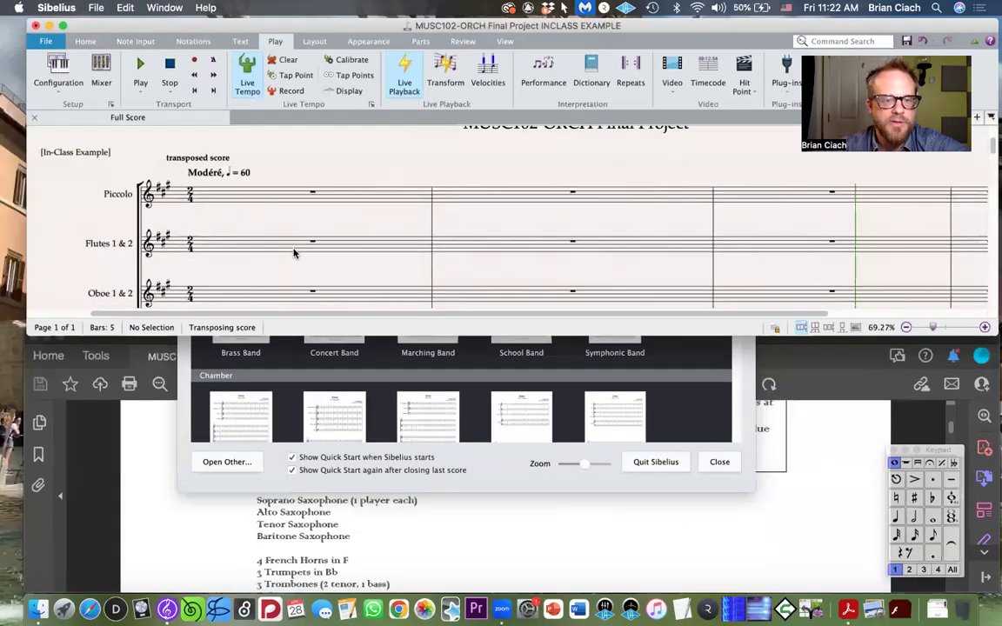
key(ctrl+Up)
click(409, 458)
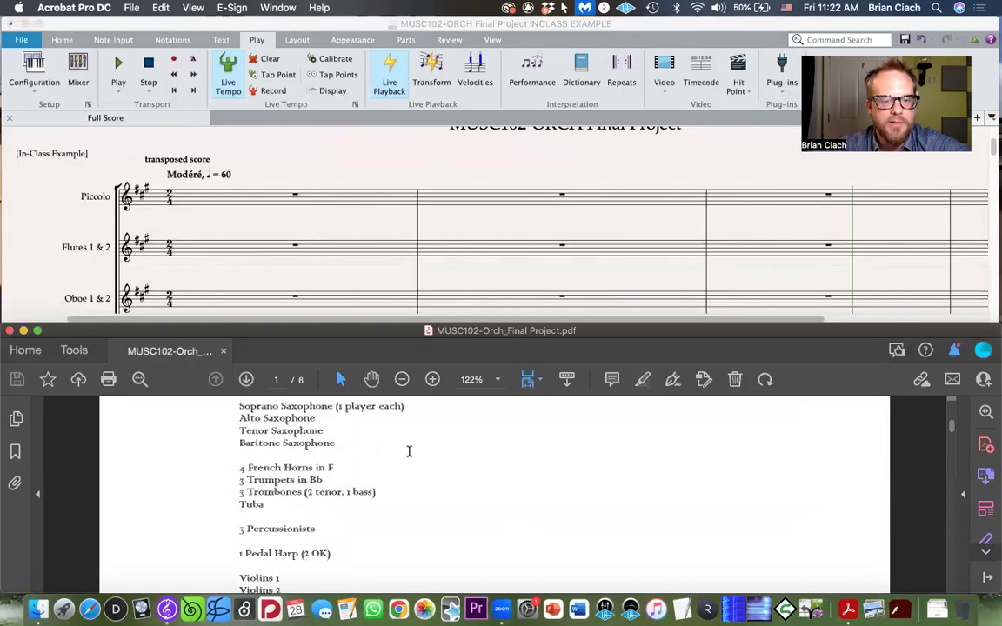
scroll(409, 452, up, 5)
scroll(409, 452, down, 10)
scroll(408, 454, down, 15)
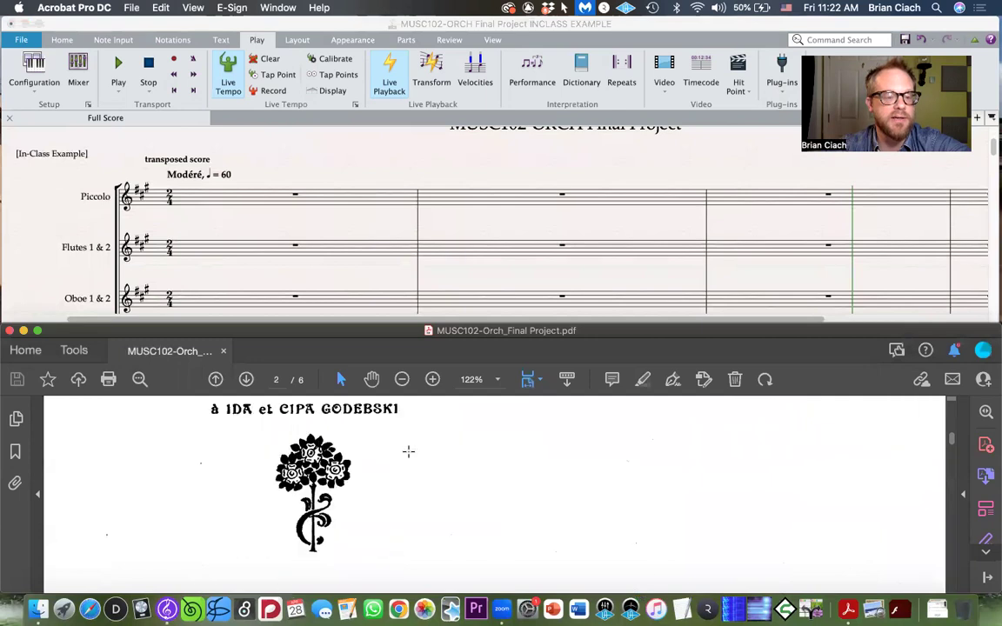
scroll(409, 451, down, 10)
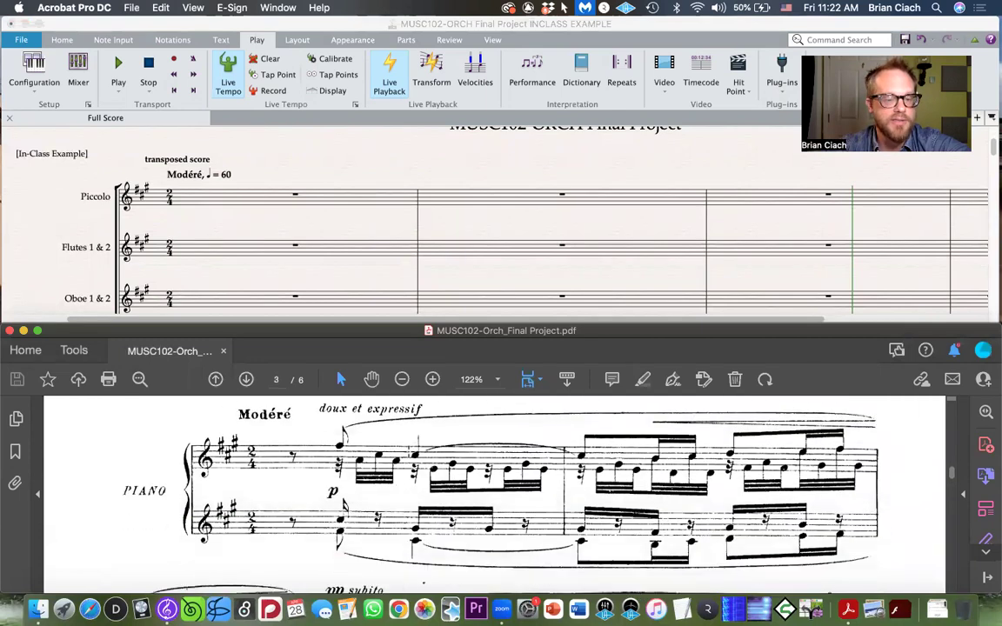
scroll(419, 528, up, 20)
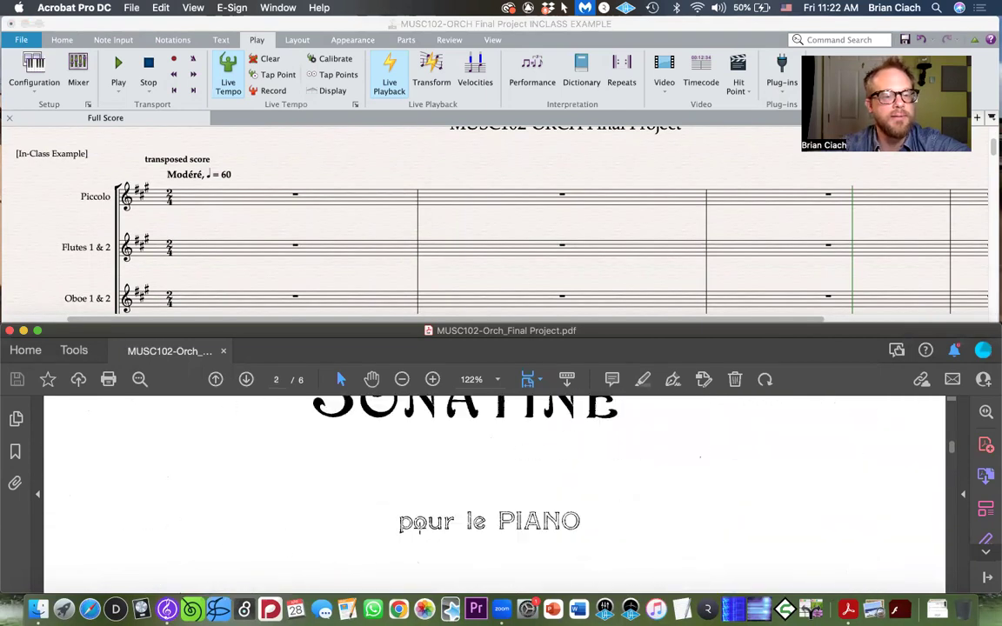
key(ctrl+Up)
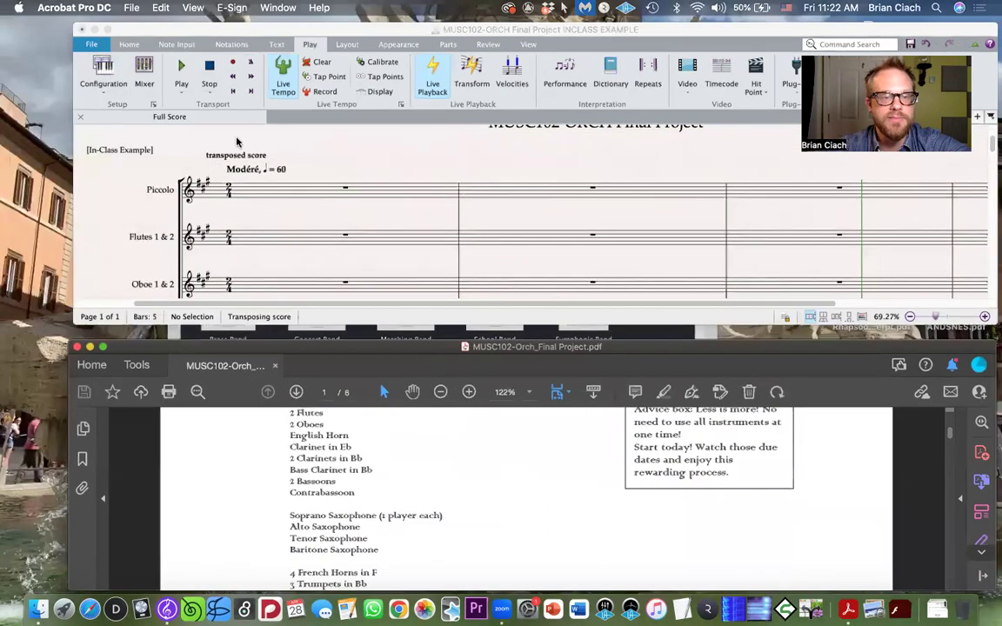
click(414, 29)
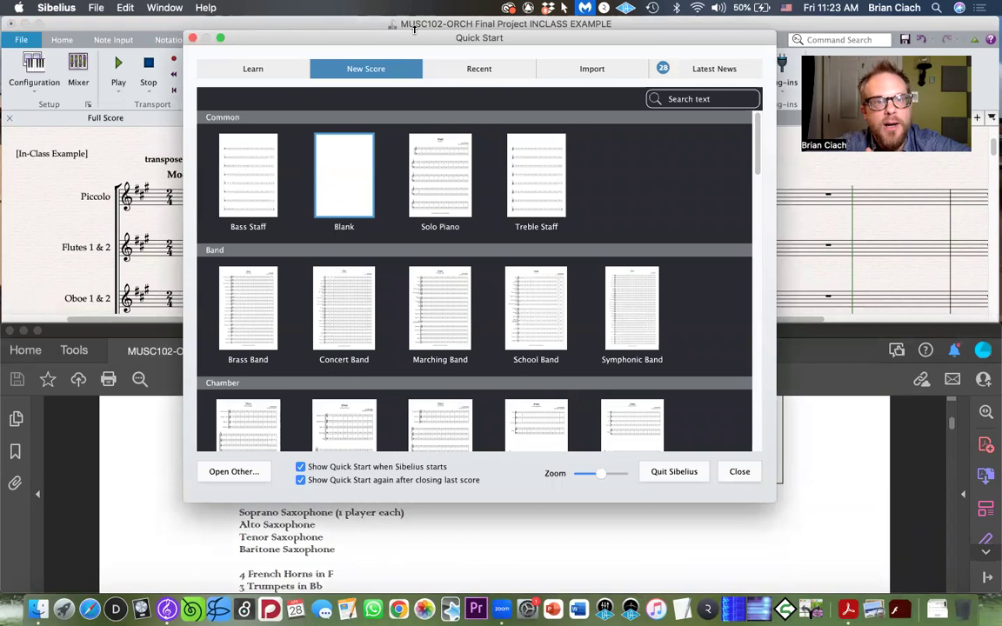
drag(439, 37, 405, 64)
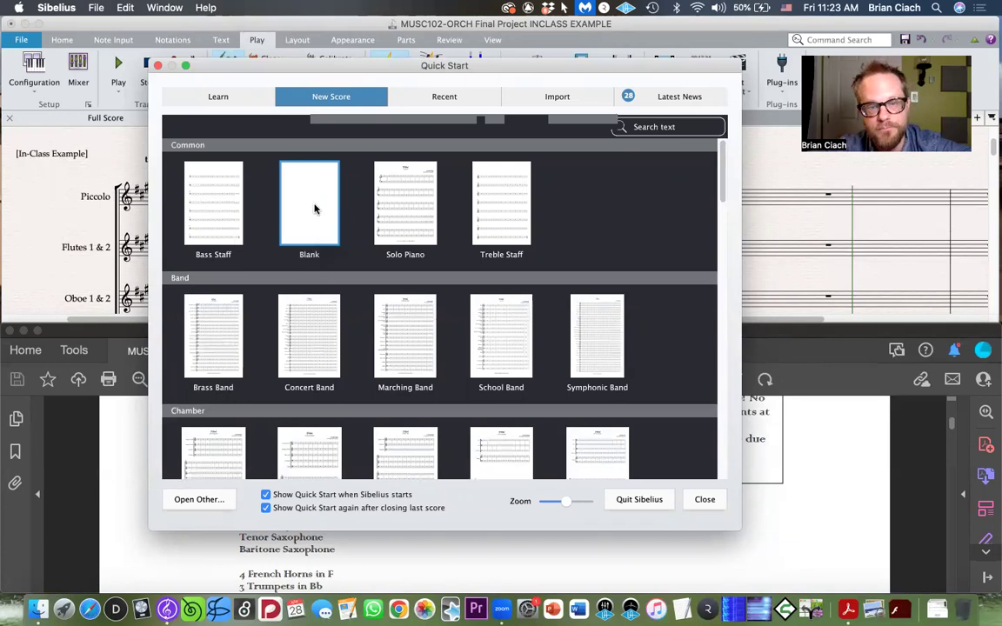
double_click(314, 209)
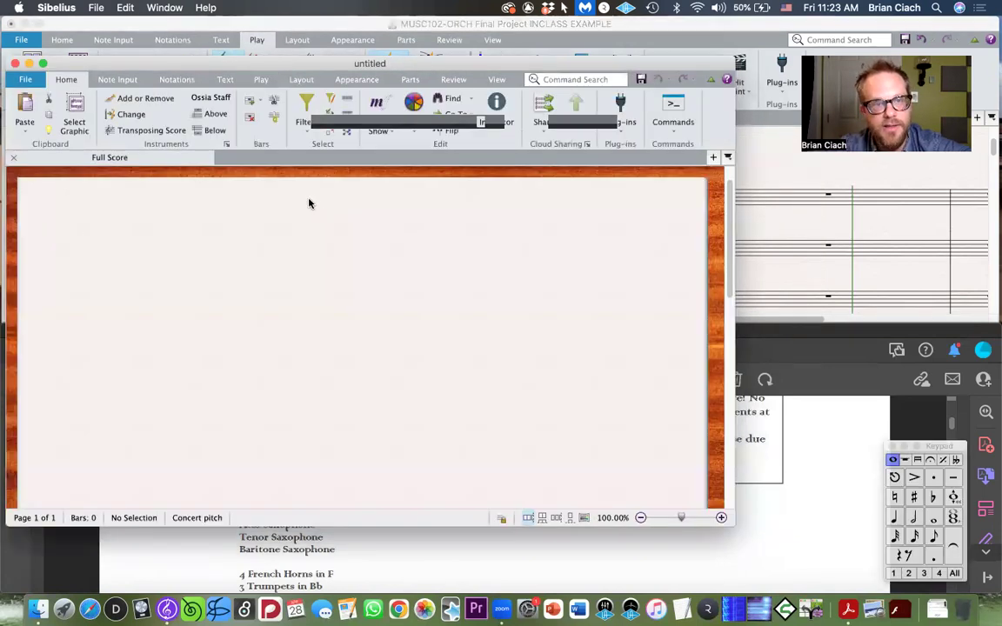
drag(111, 63, 145, 38)
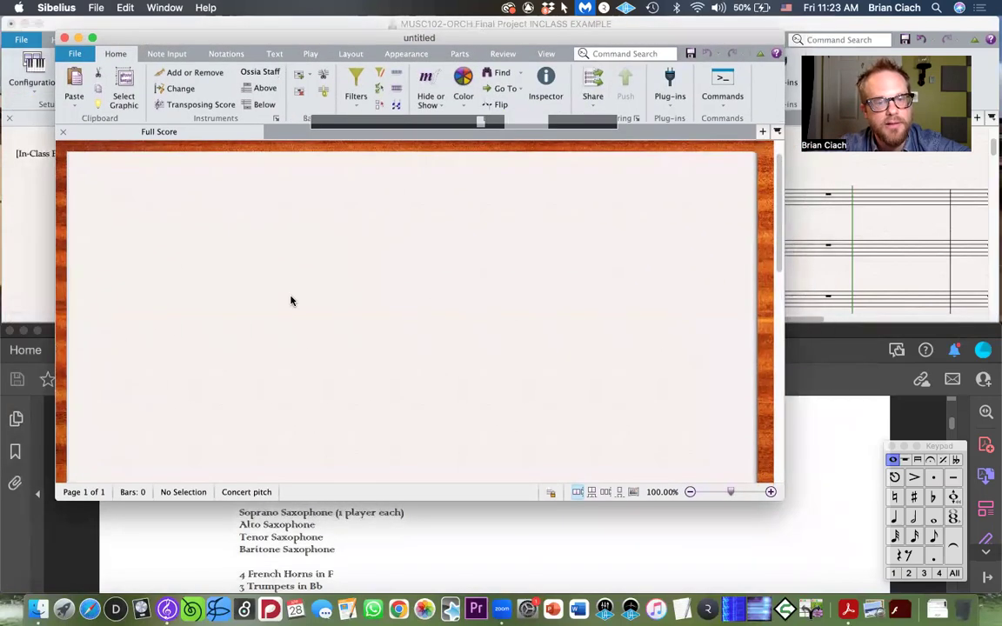
scroll(290, 298, up, 1)
scroll(357, 271, down, 3)
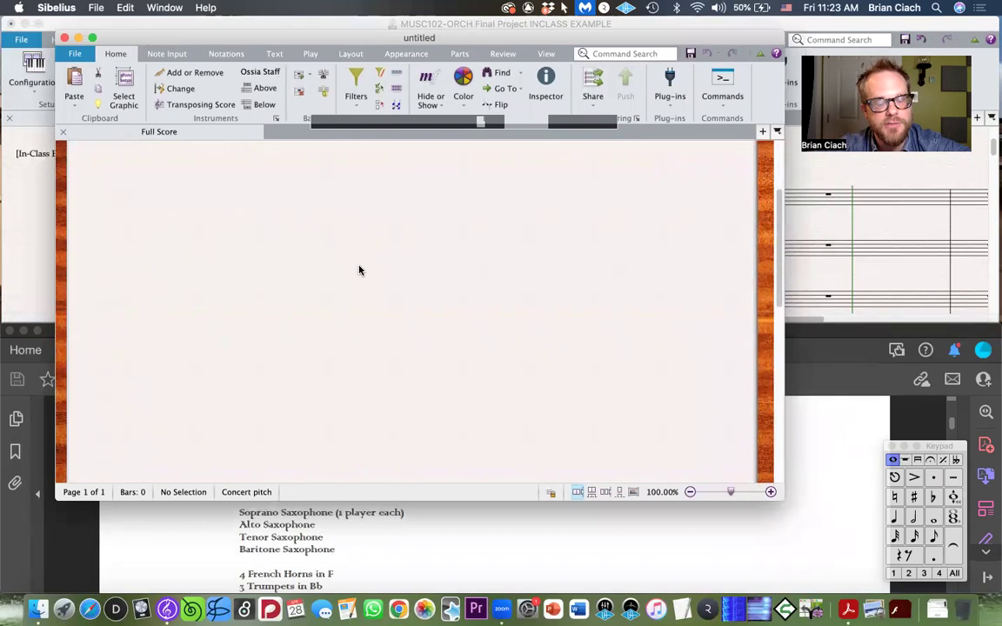
scroll(360, 271, up, 2)
key(i)
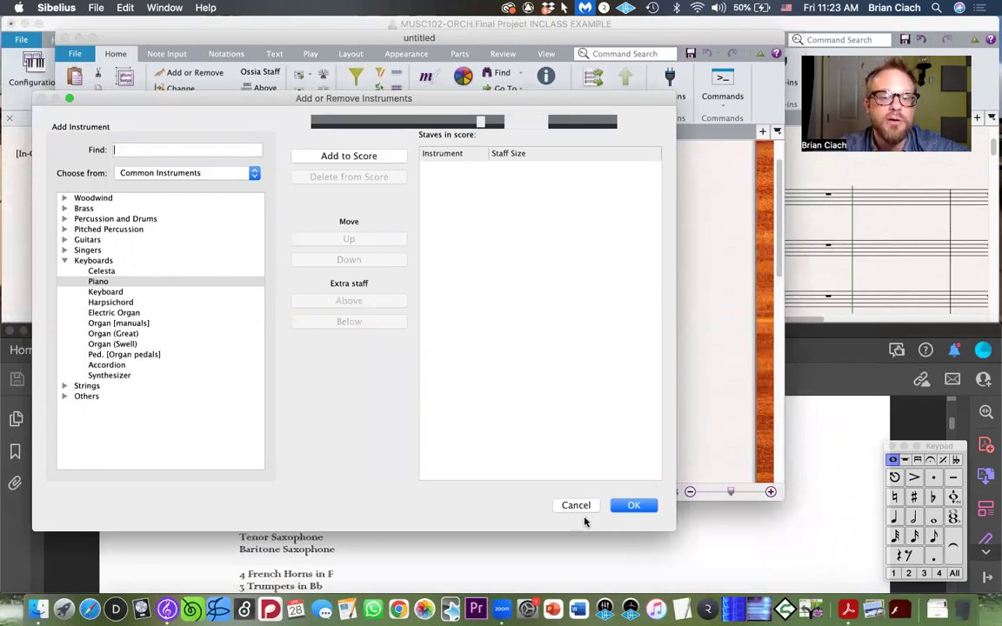
click(577, 506)
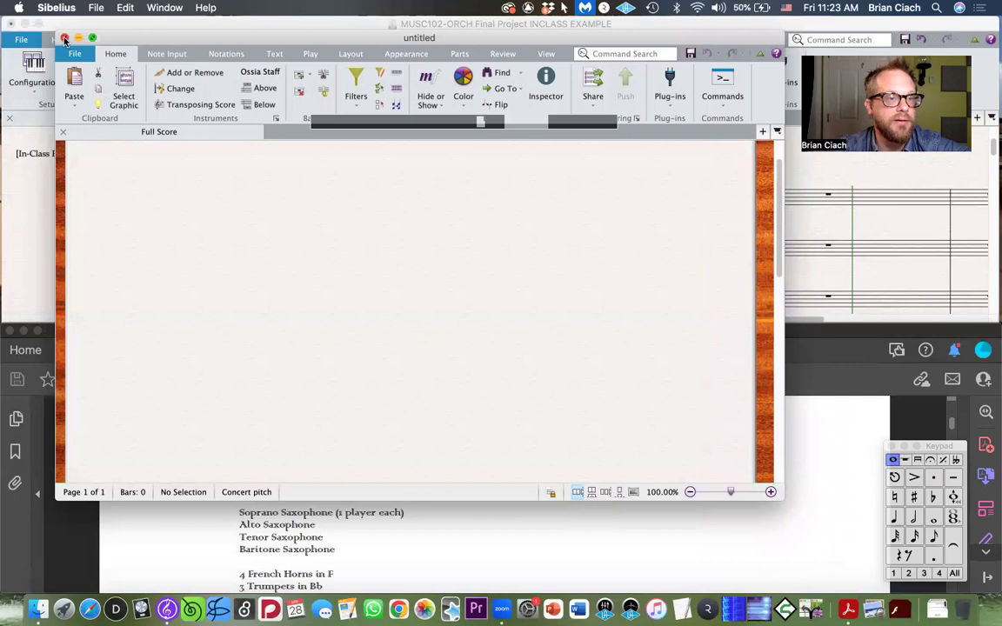
click(64, 39)
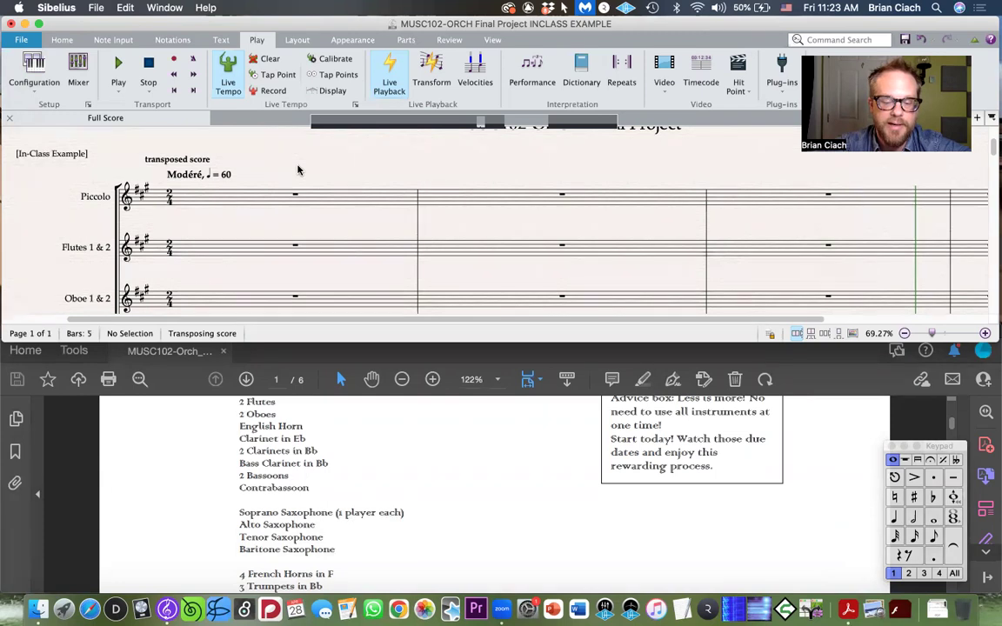
Step: Start a new score from the Blank template and set its page size to Tabloid (11 x 17")
key(super+shift+n)
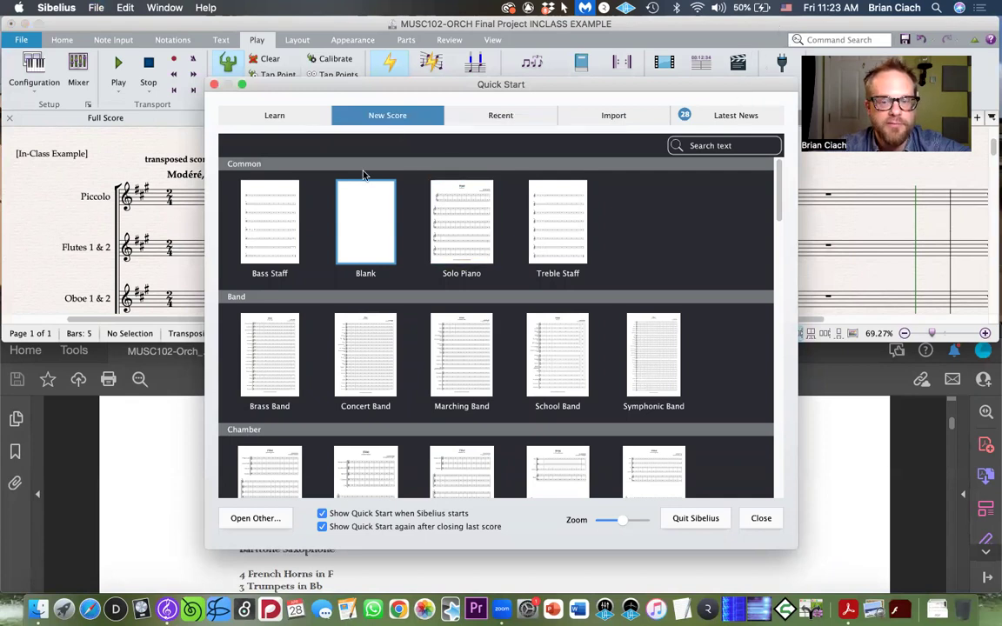
double_click(366, 238)
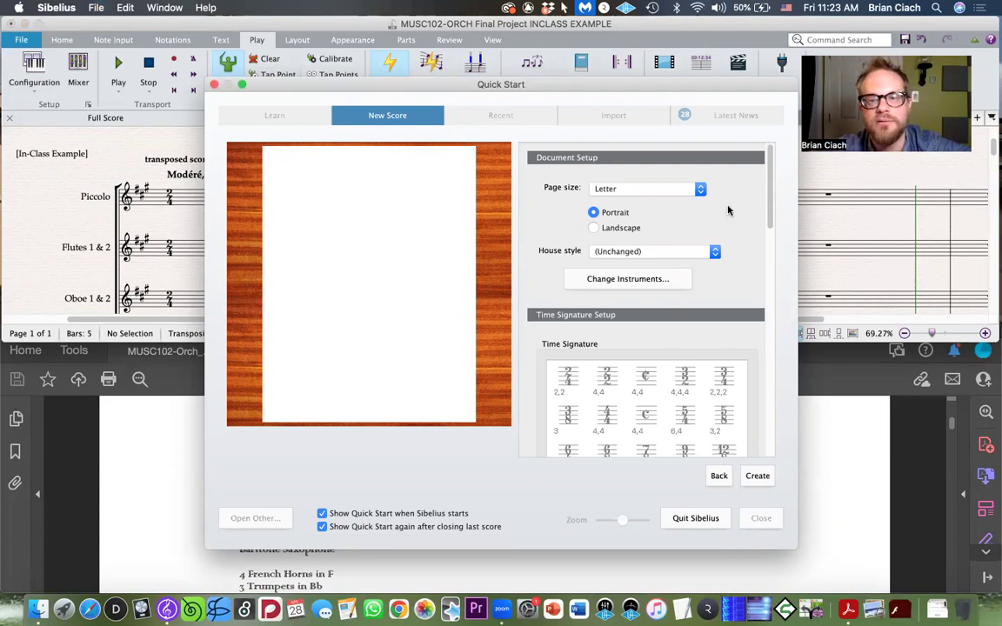
scroll(727, 219, down, 1)
scroll(722, 217, up, 1)
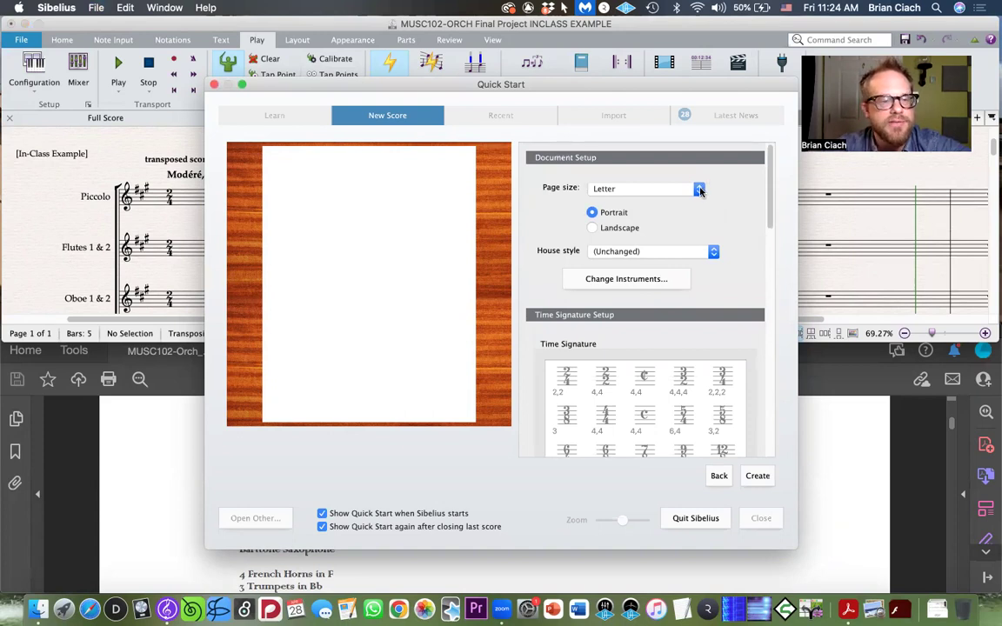
click(700, 189)
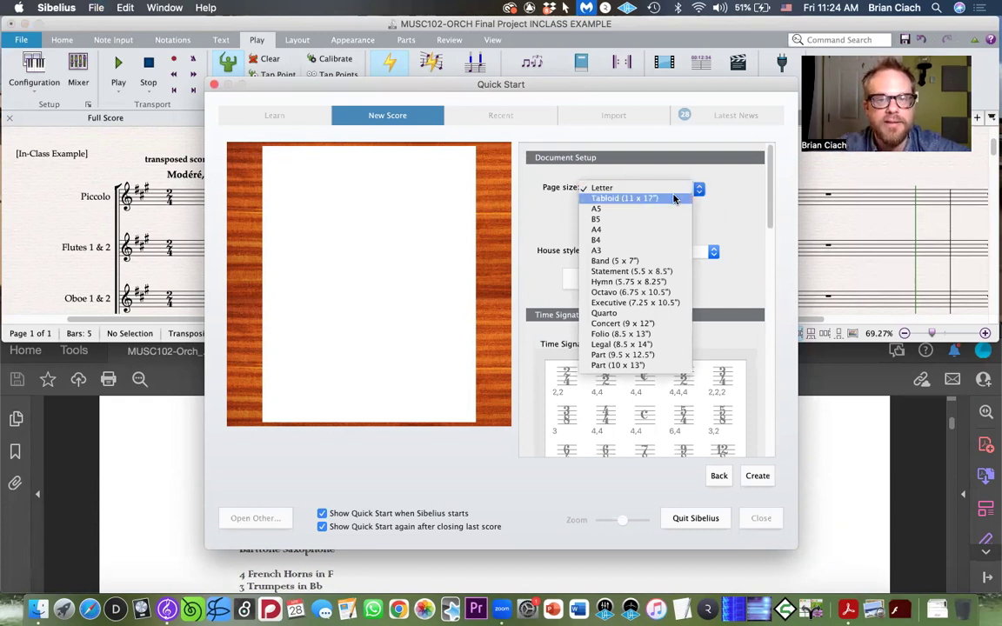
click(645, 199)
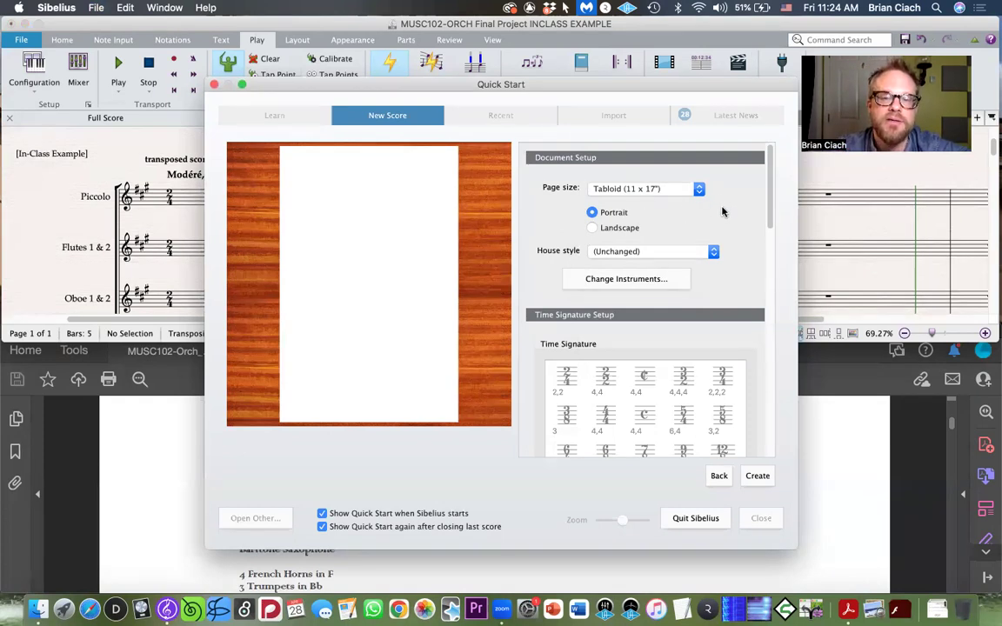
Step: Open the new score's instrument setup and add Piccolo and Flute from the woodwinds
scroll(720, 211, down, 1)
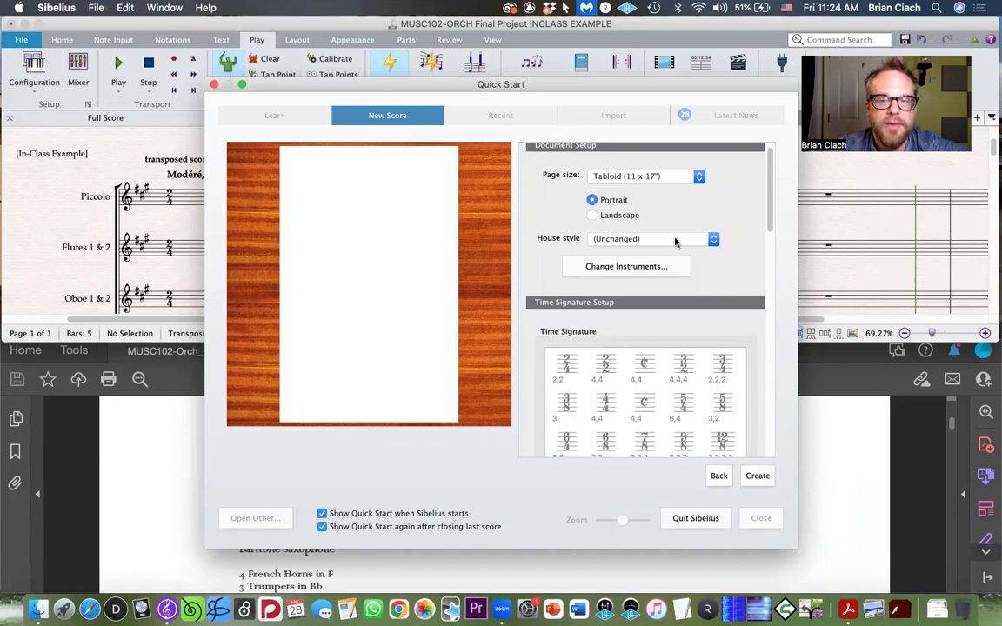
scroll(618, 230, down, 4)
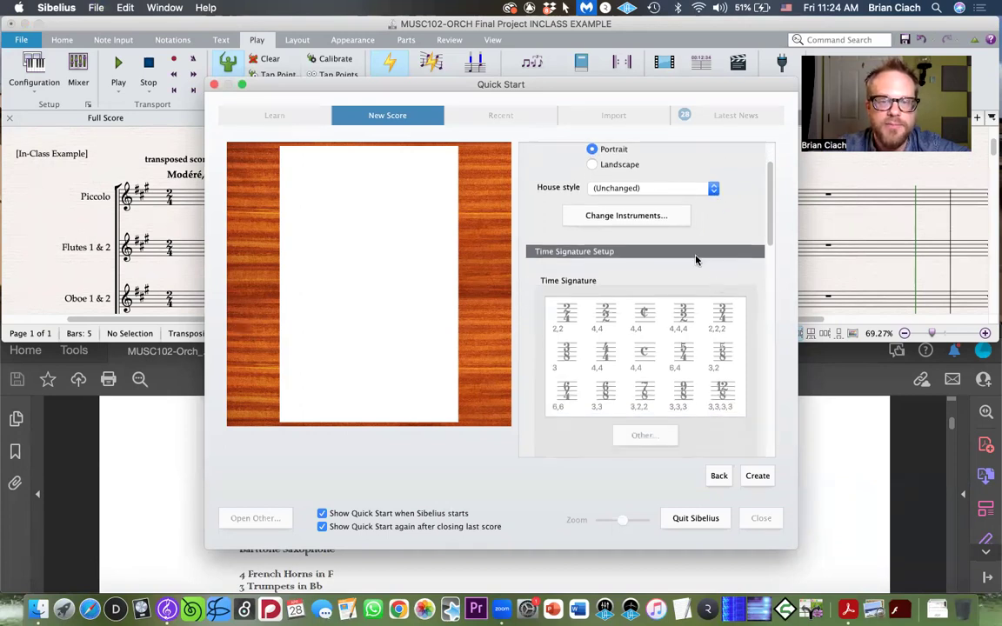
click(626, 217)
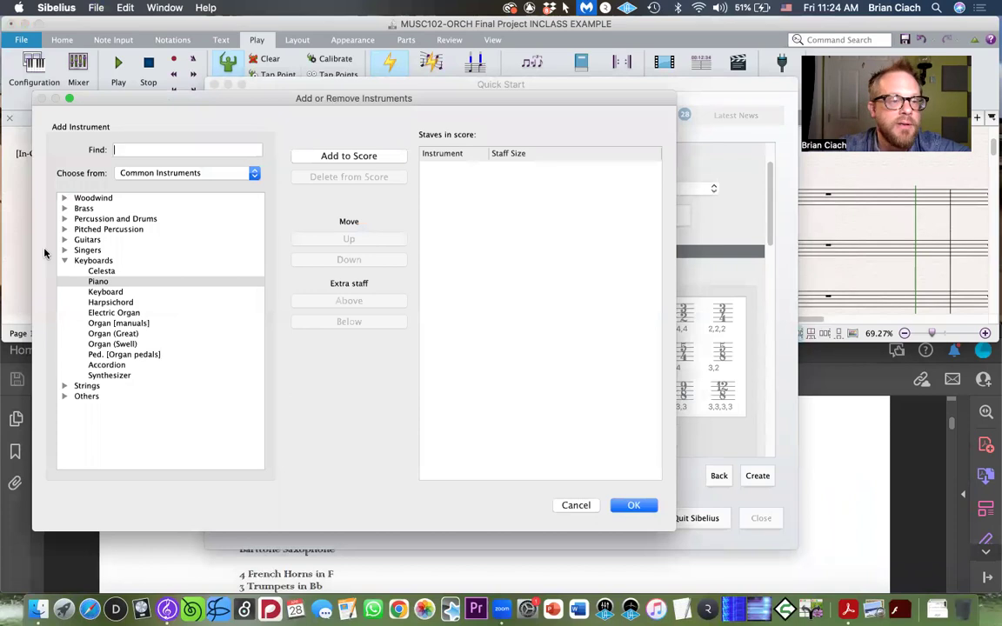
click(65, 199)
click(105, 209)
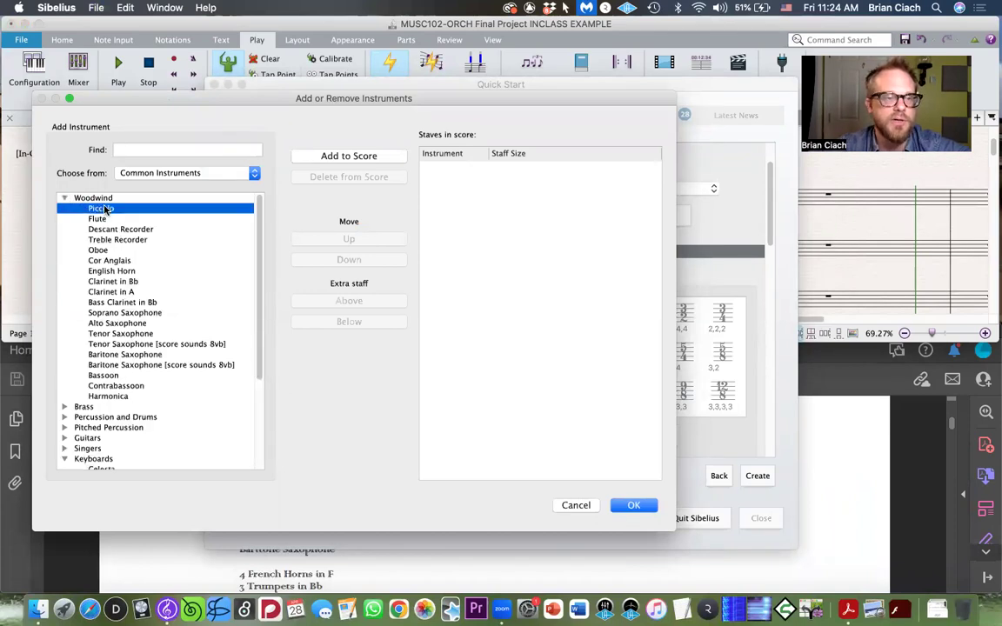
click(330, 153)
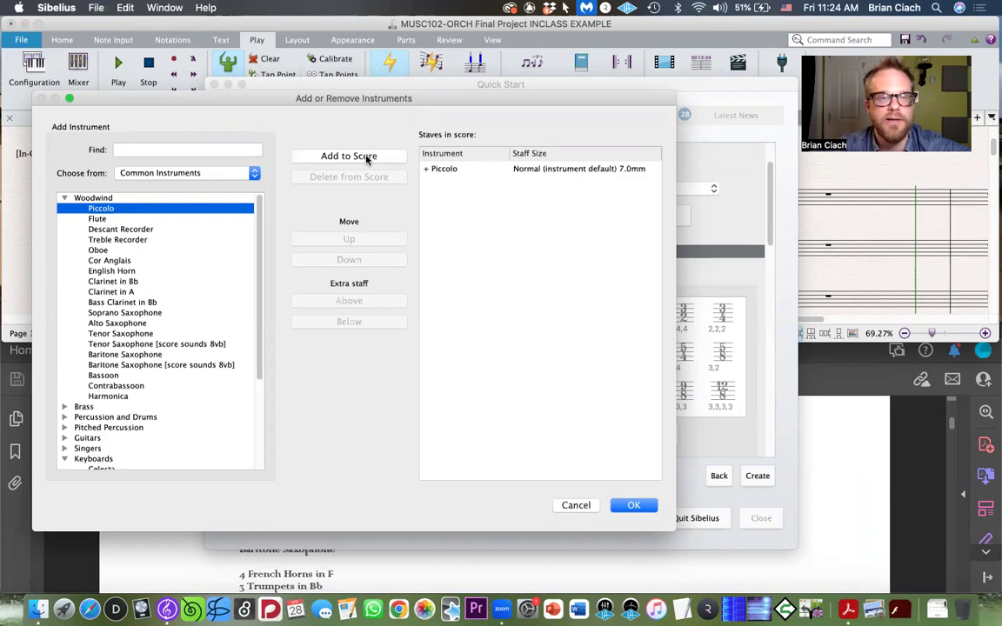
click(97, 219)
click(344, 156)
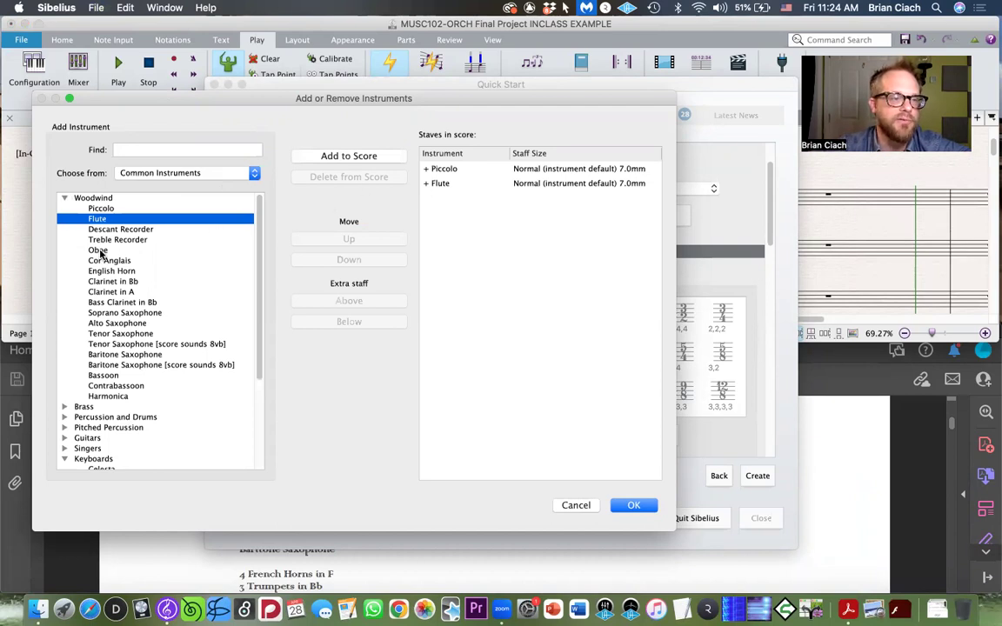
Step: Bring the project PDF's required instrument list into view beside the instrument setup and add an Oboe to the score
key(ctrl+Up)
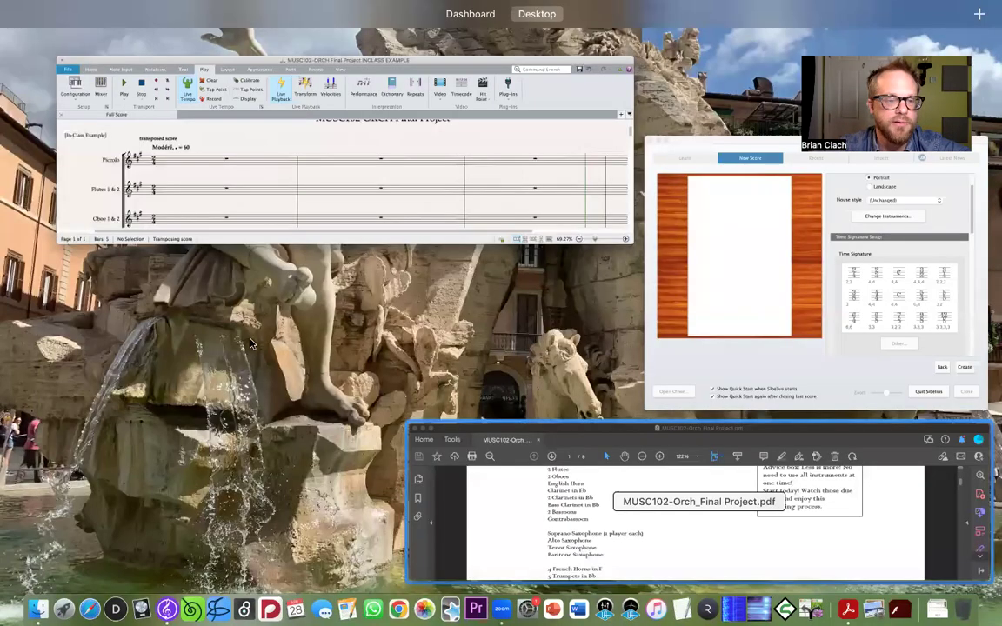
click(661, 522)
scroll(334, 441, up, 3)
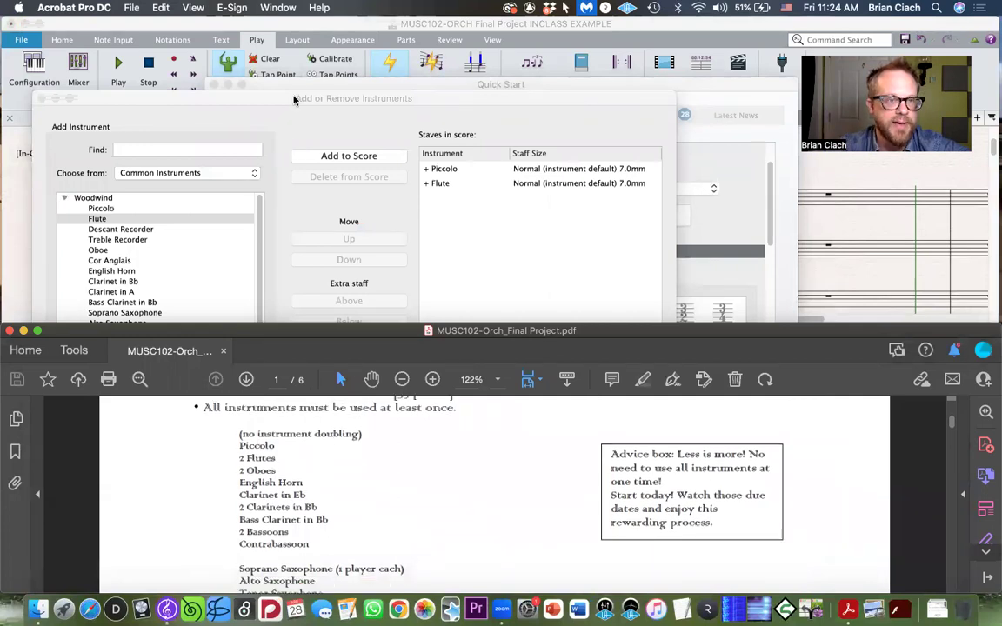
drag(294, 99, 643, 152)
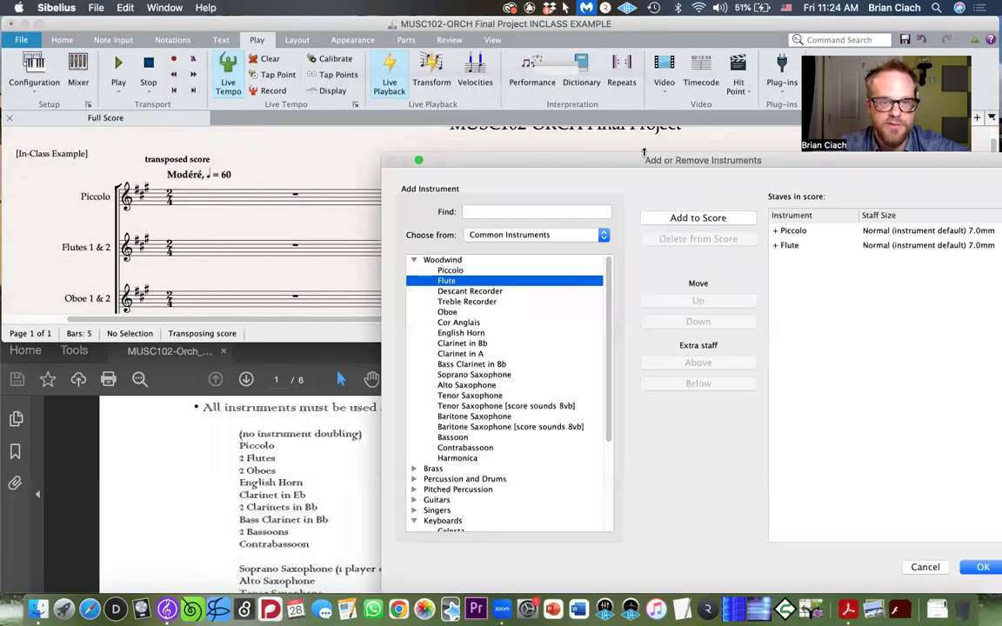
scroll(253, 469, down, 2)
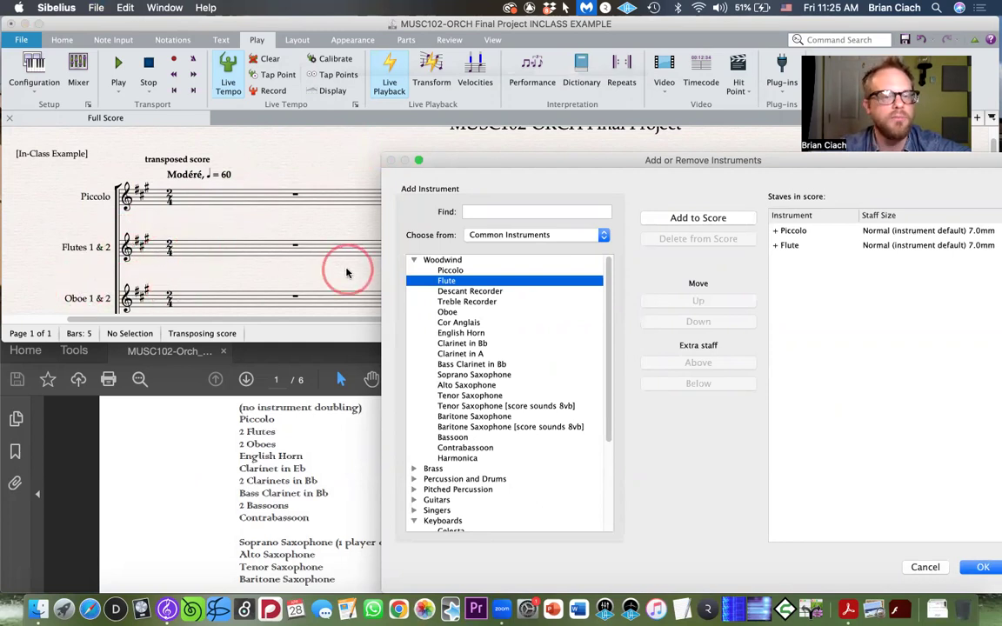
click(461, 314)
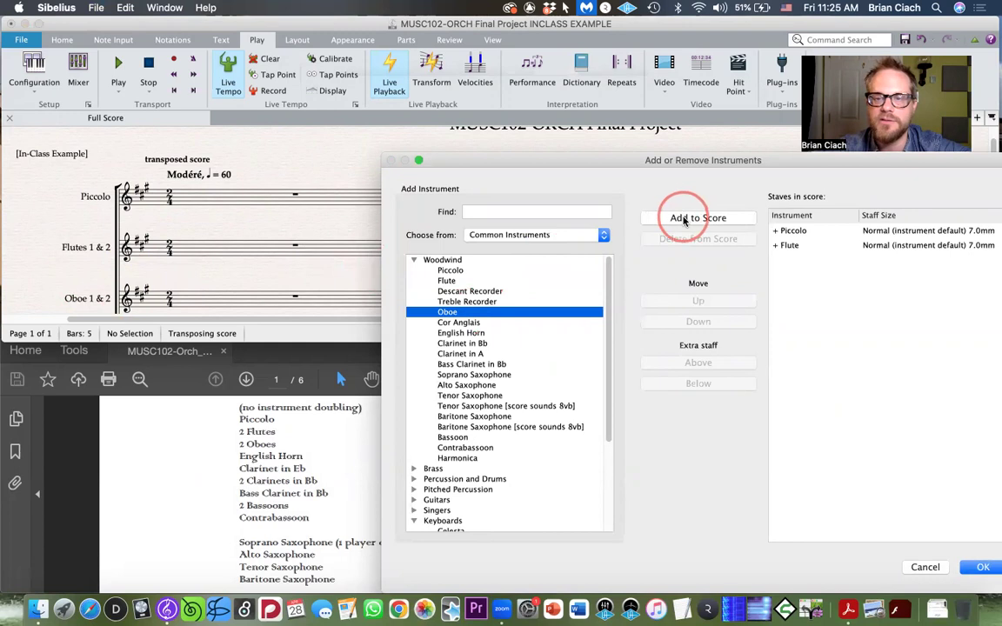
click(684, 217)
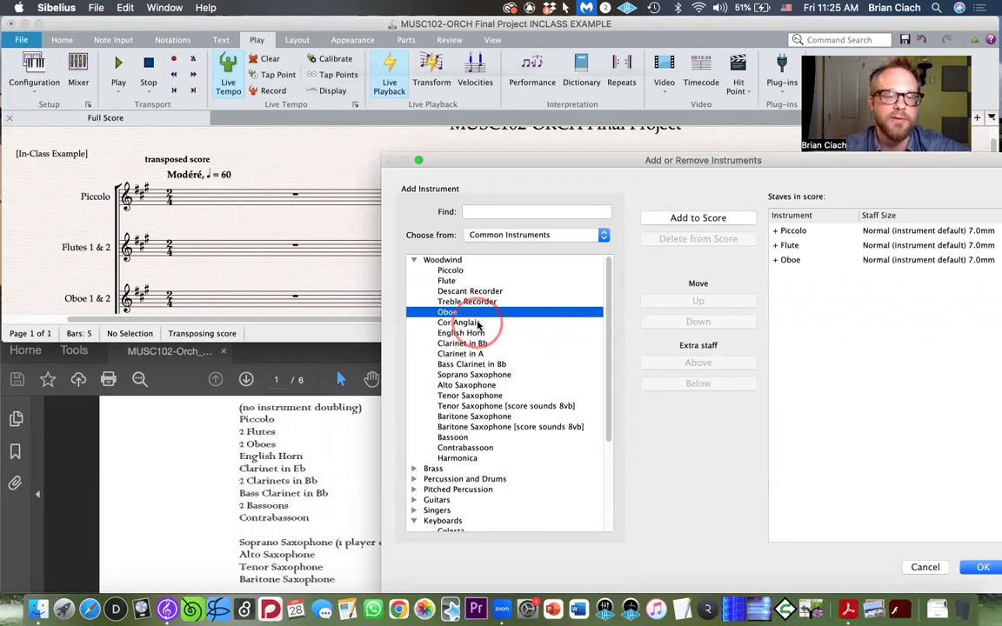
Step: Switch the available instruments to the Band Instruments set and add Clarinet in Eb to the score
click(478, 323)
click(476, 334)
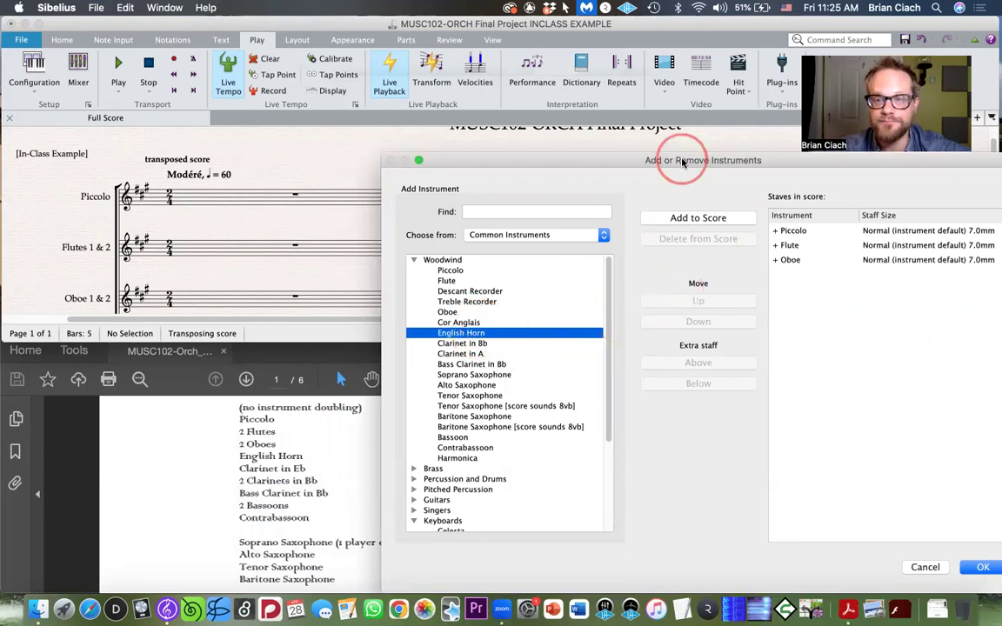
drag(693, 158, 431, 50)
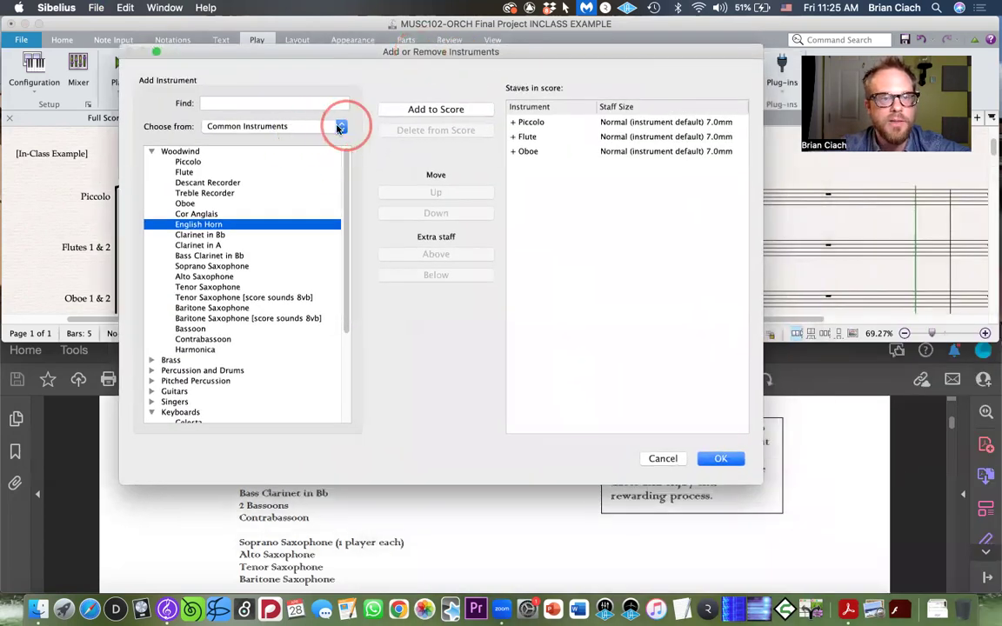
scroll(243, 326, down, 1)
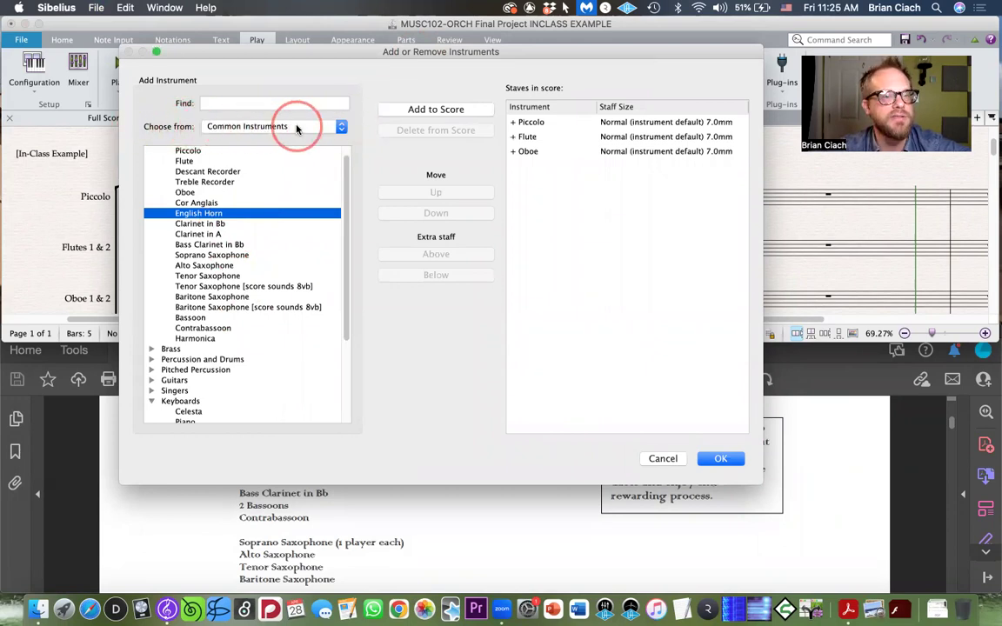
click(340, 127)
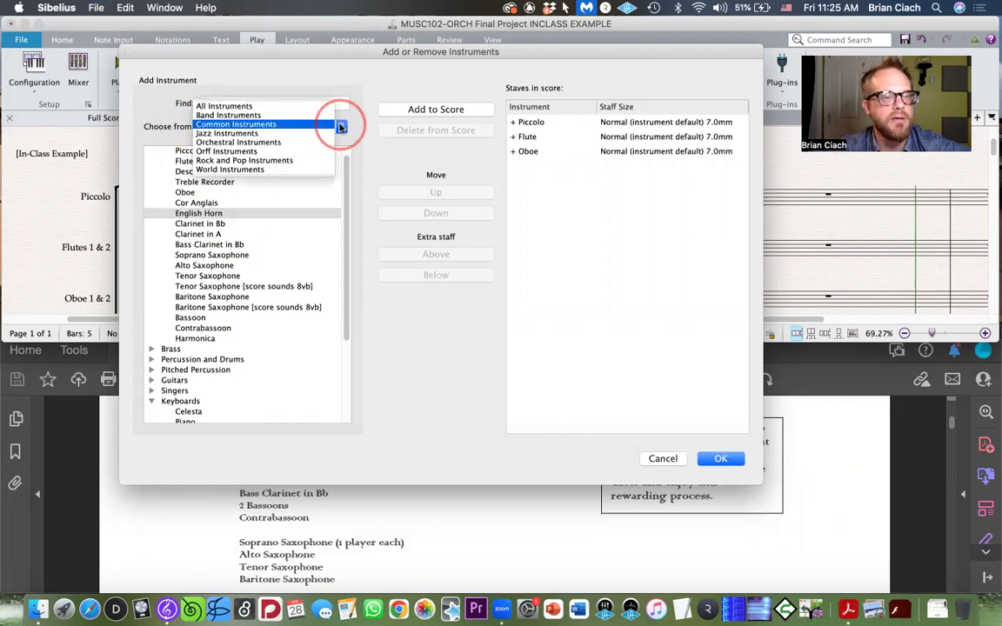
click(335, 115)
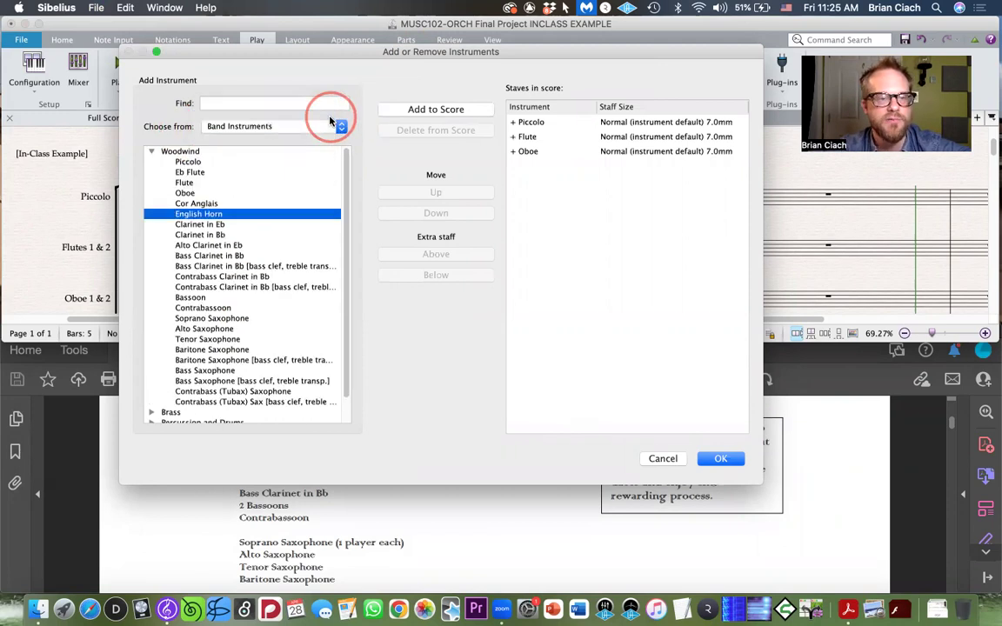
click(209, 225)
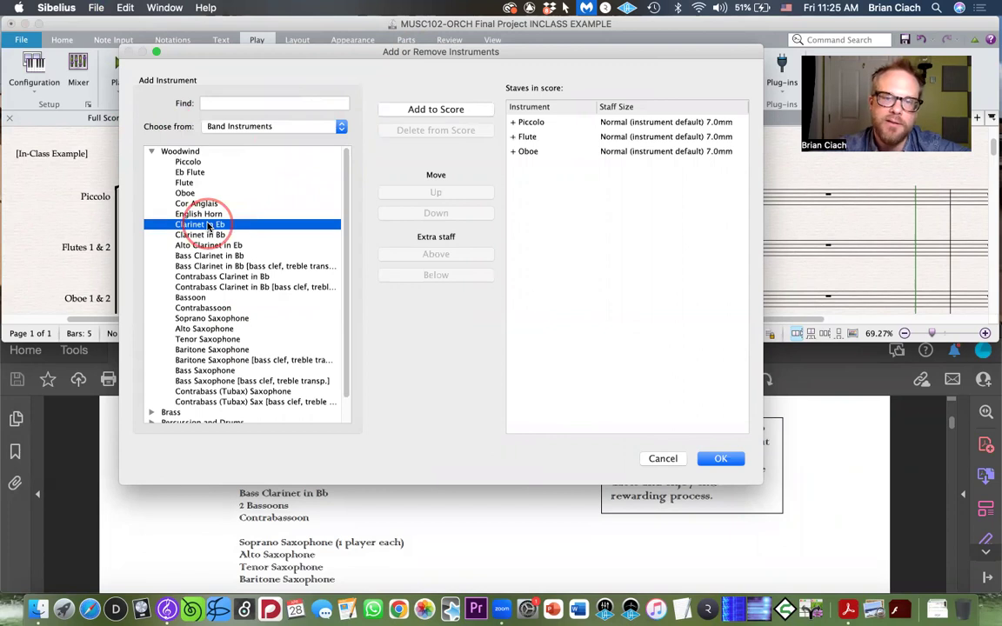
click(456, 109)
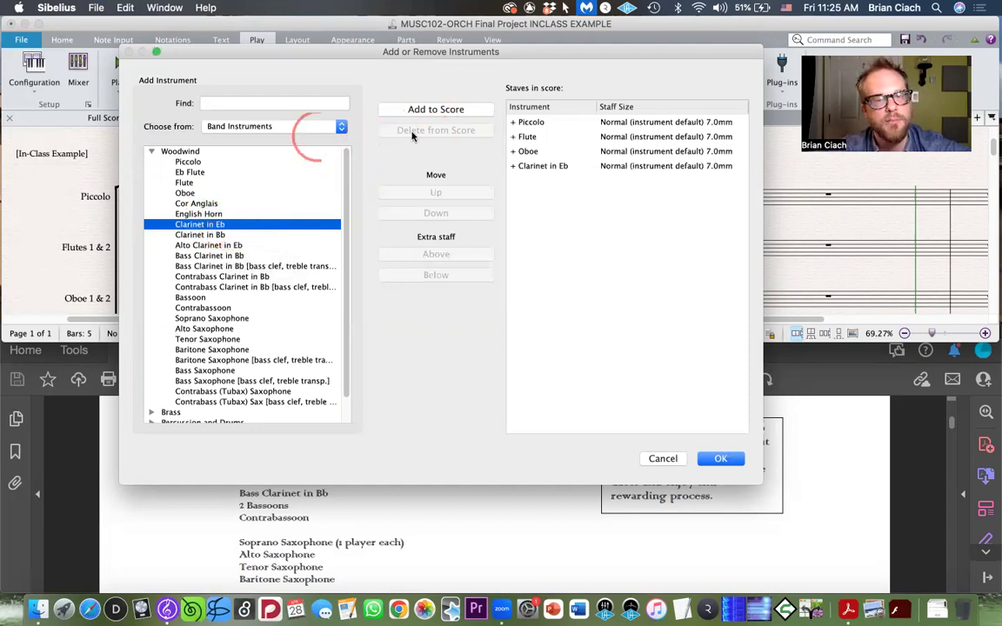
click(431, 112)
click(455, 102)
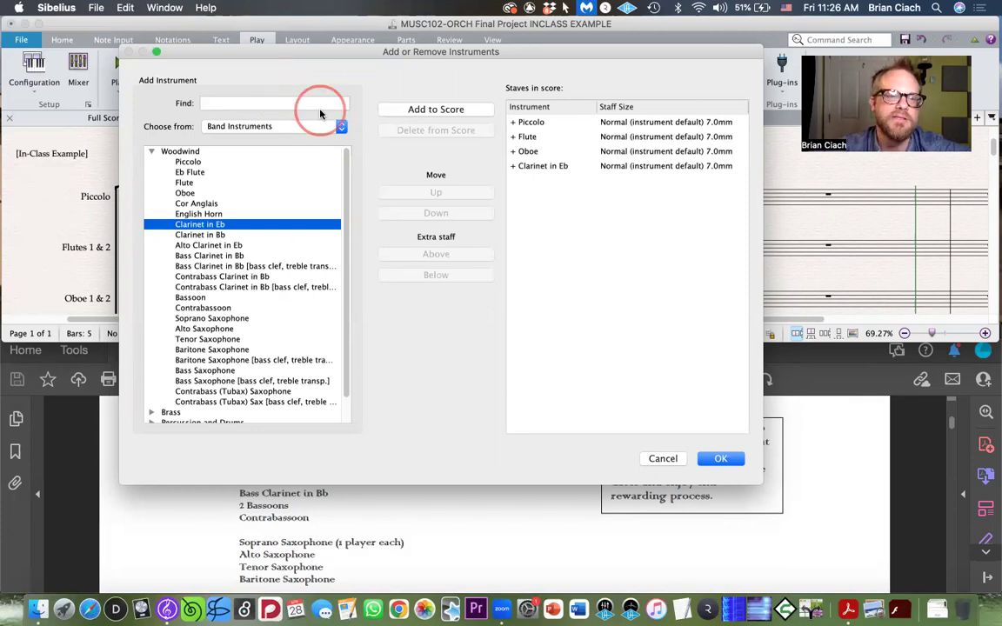
Step: Add two Horn in F staves from the Common Instruments brass and accept the instrument setup
click(340, 127)
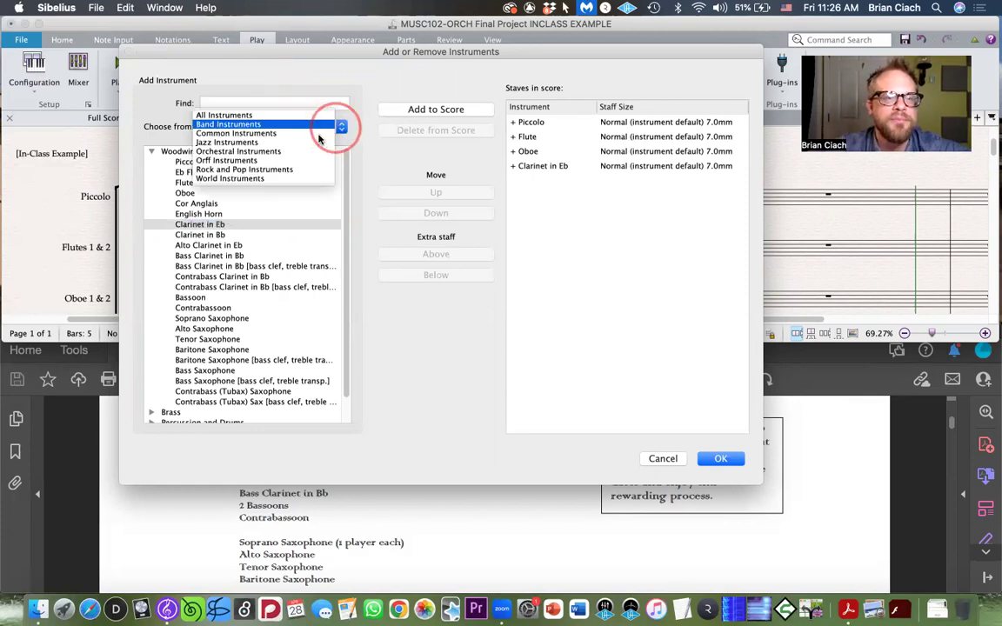
click(302, 137)
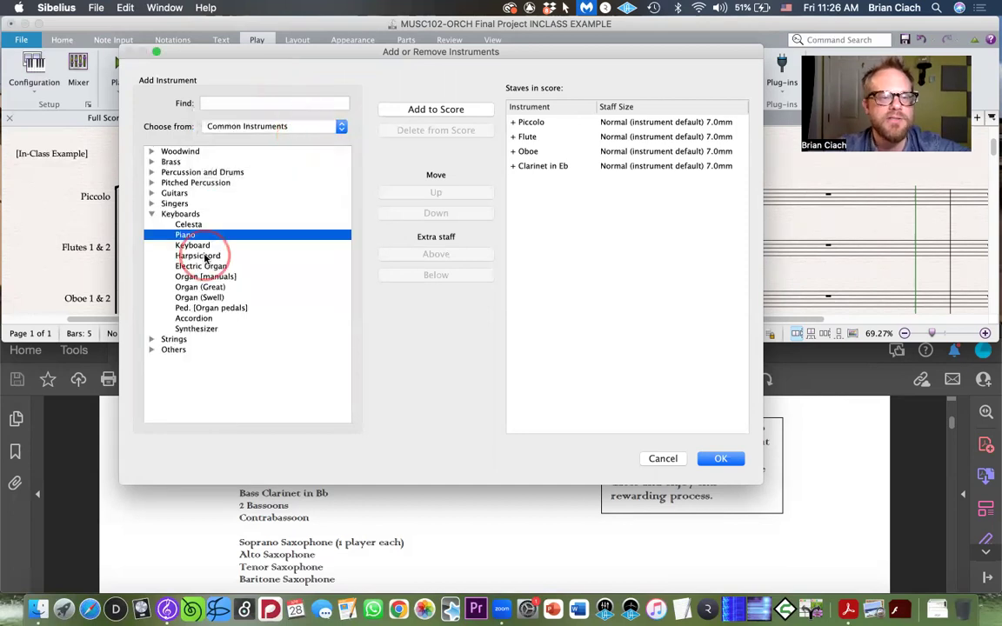
click(152, 163)
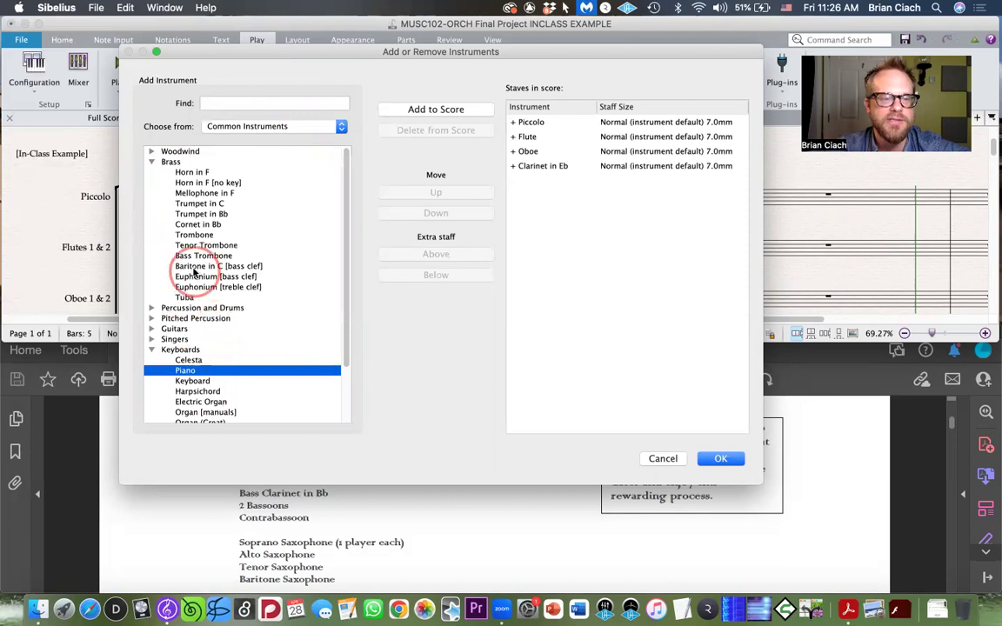
click(193, 172)
click(428, 109)
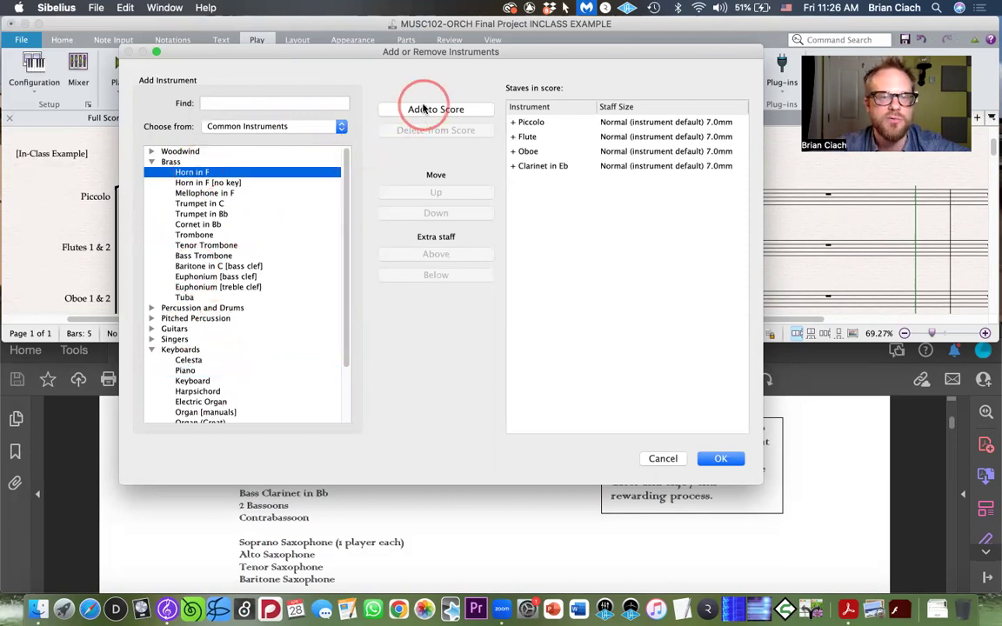
click(426, 110)
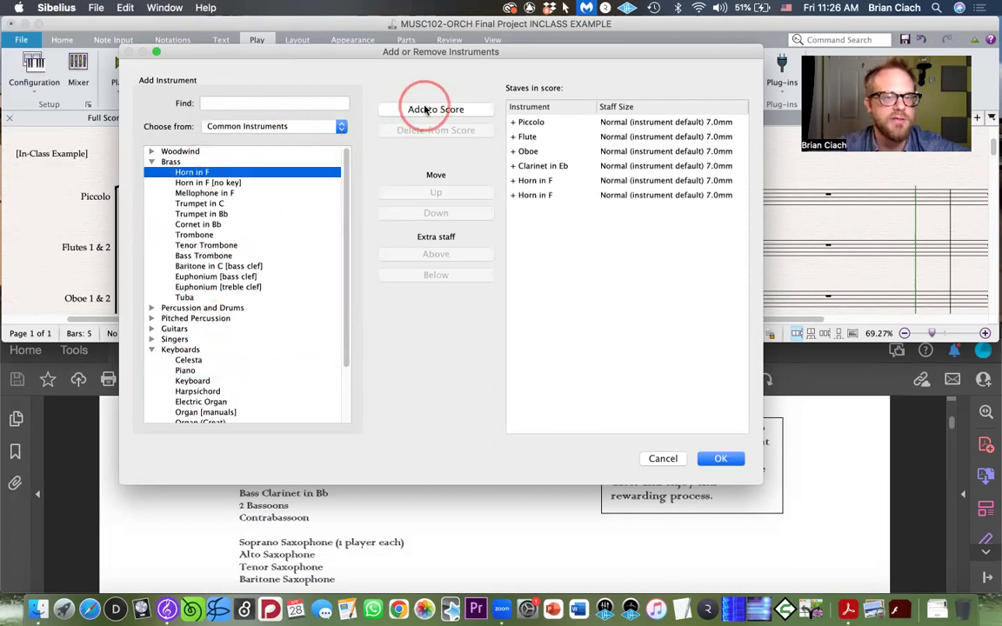
click(88, 166)
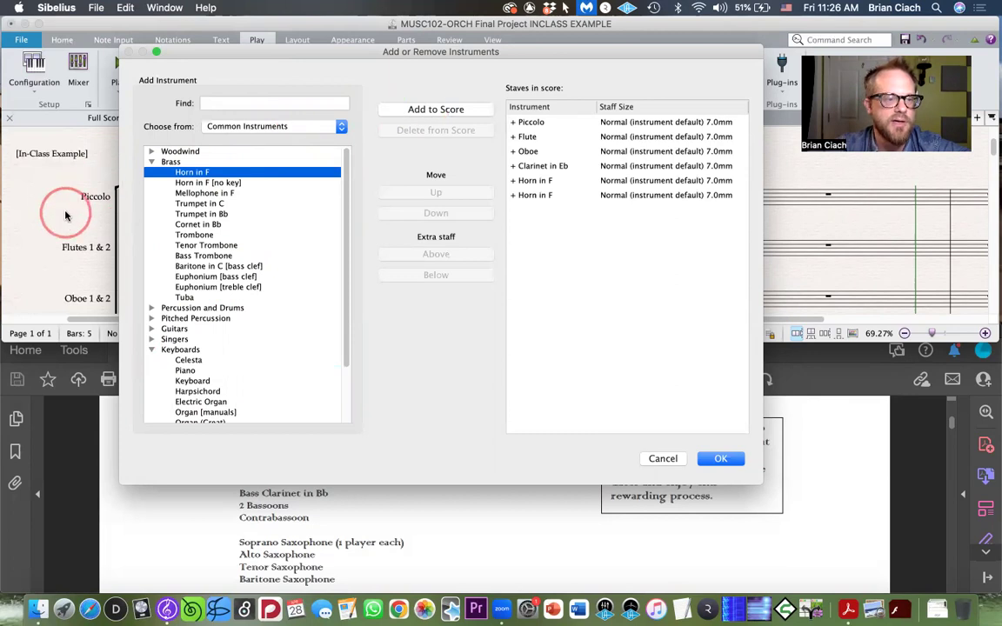
click(331, 178)
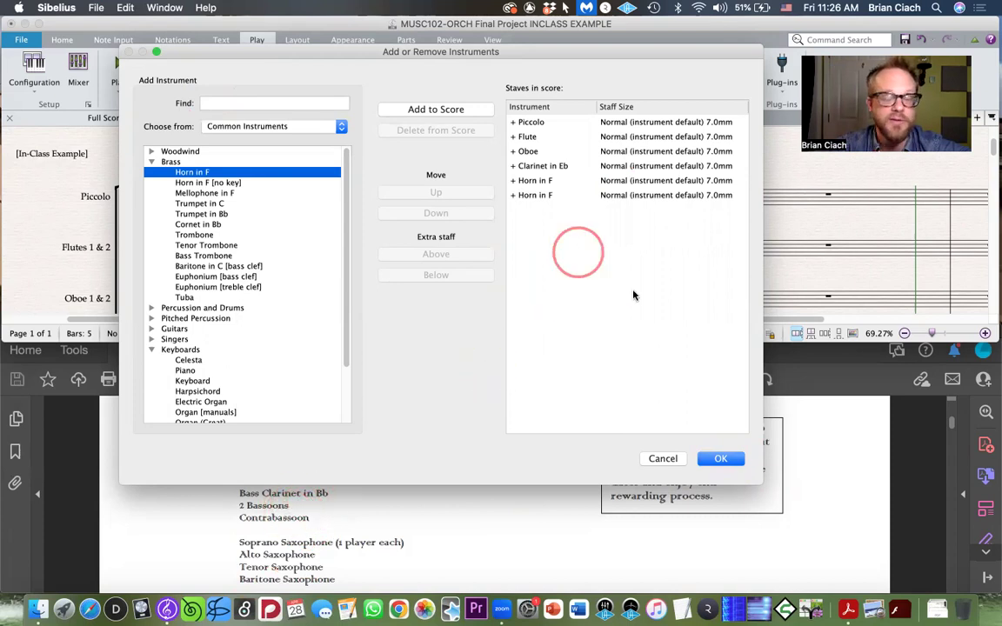
click(722, 459)
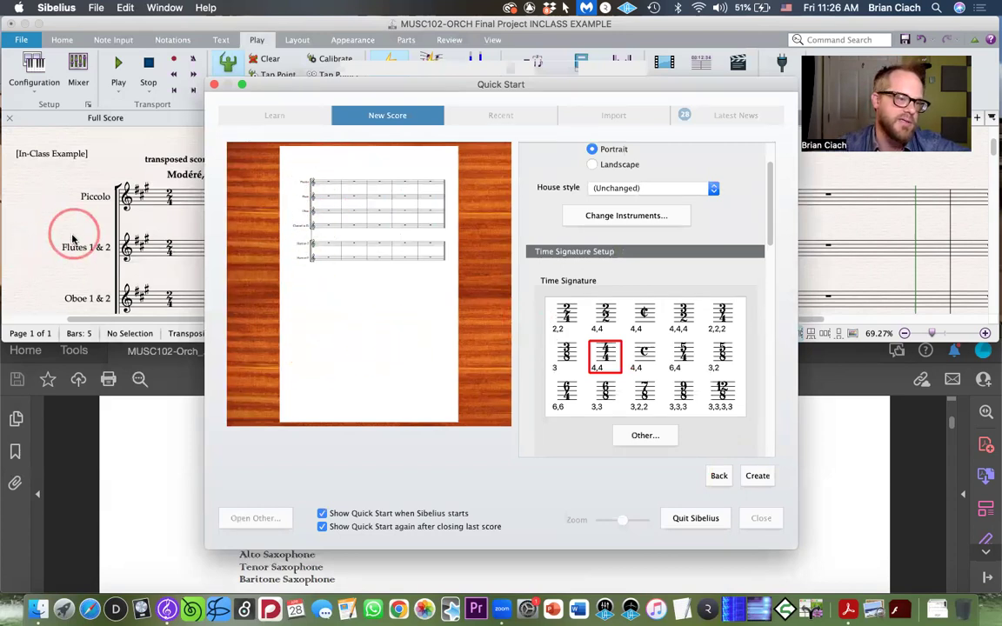
Step: Set the new score's time signature to 2/4
scroll(745, 222, down, 3)
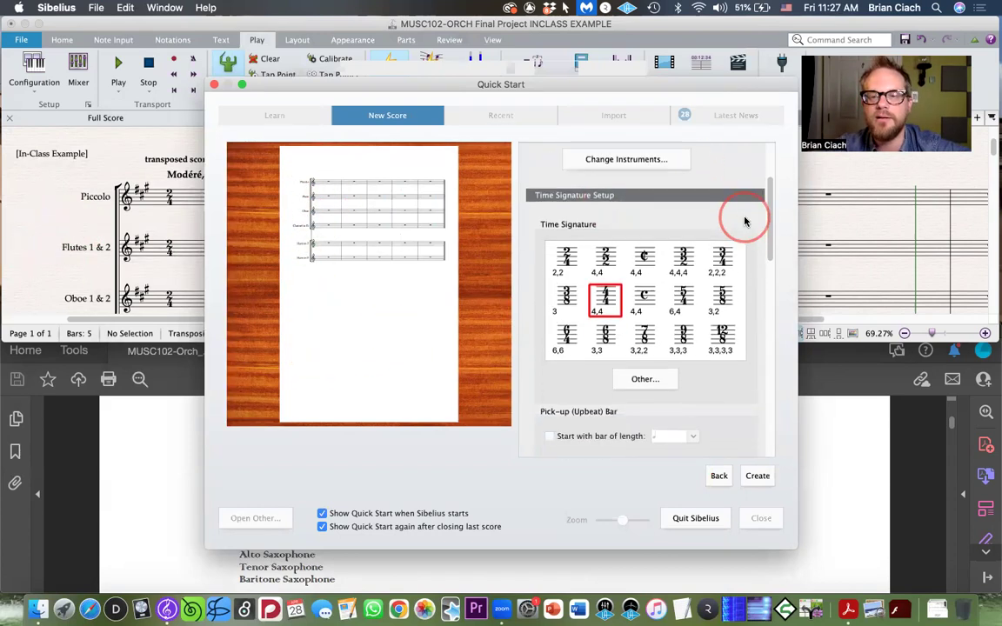
scroll(744, 221, down, 2)
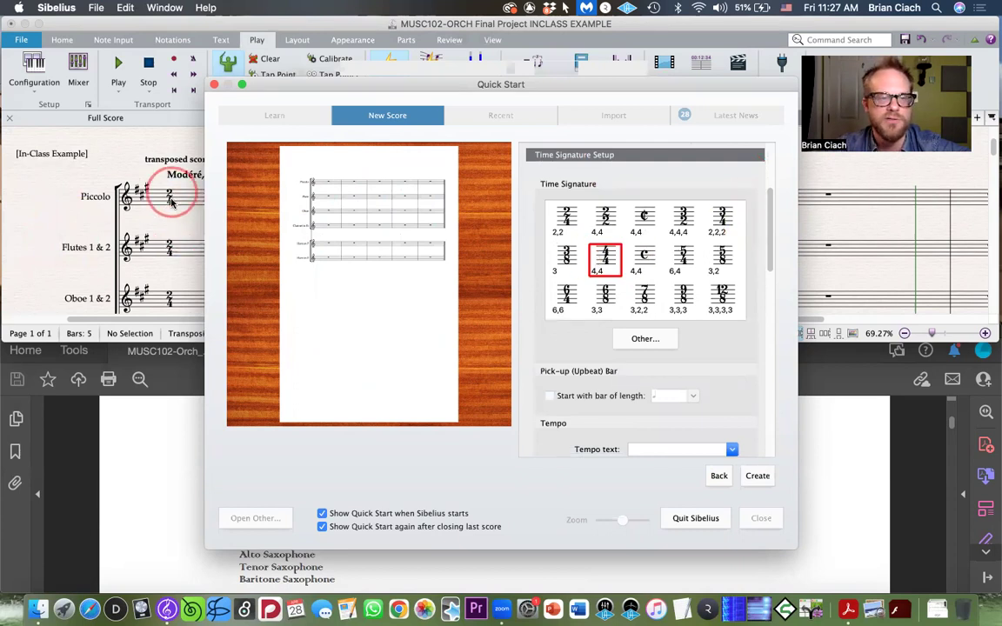
click(564, 219)
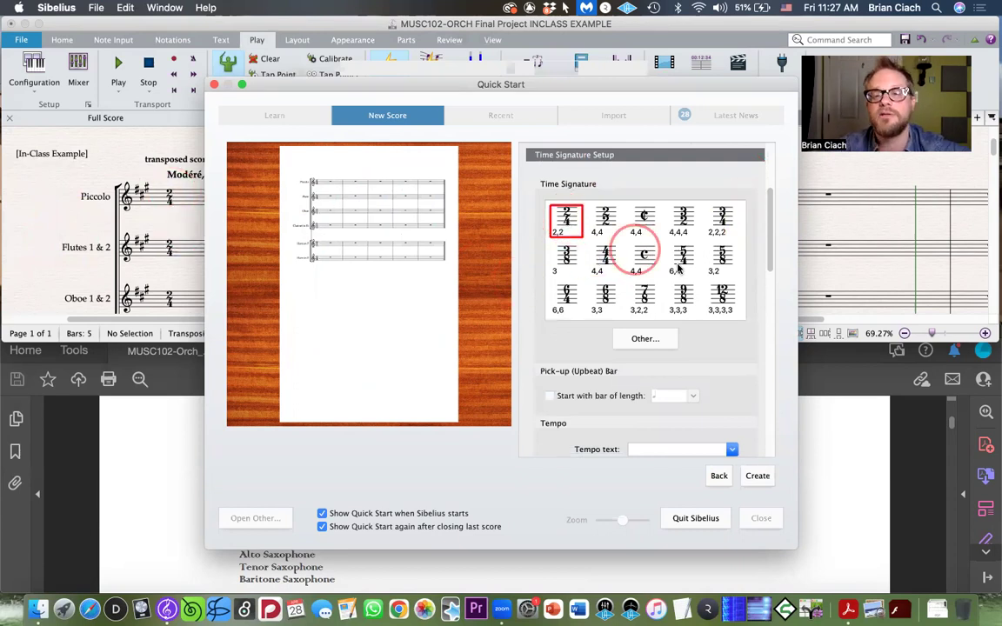
Step: Look through the preset tempo texts in the tempo setup without choosing one
scroll(720, 358, down, 3)
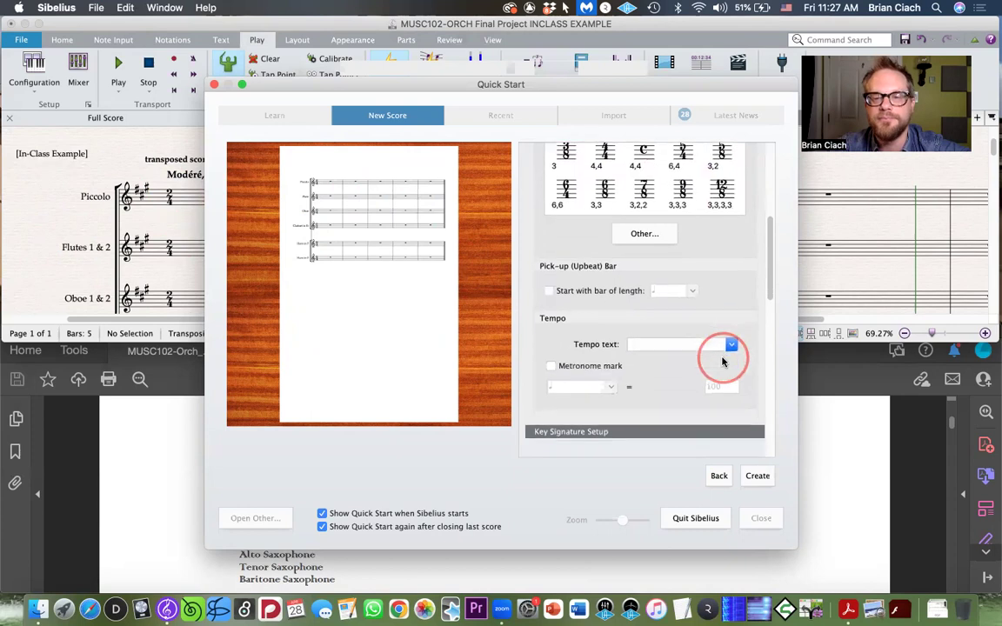
scroll(722, 362, down, 3)
click(734, 259)
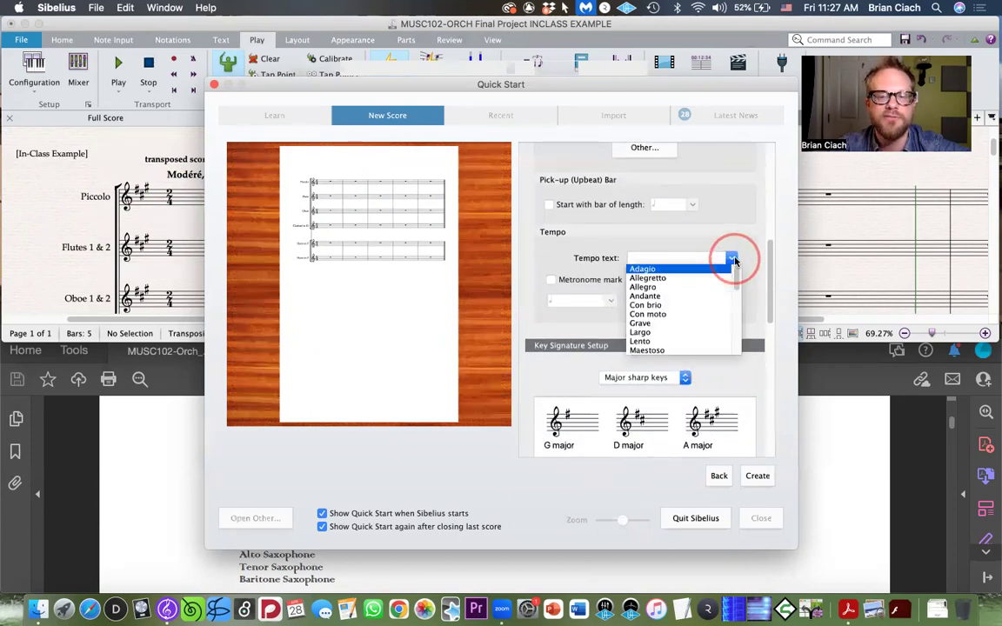
scroll(693, 304, down, 5)
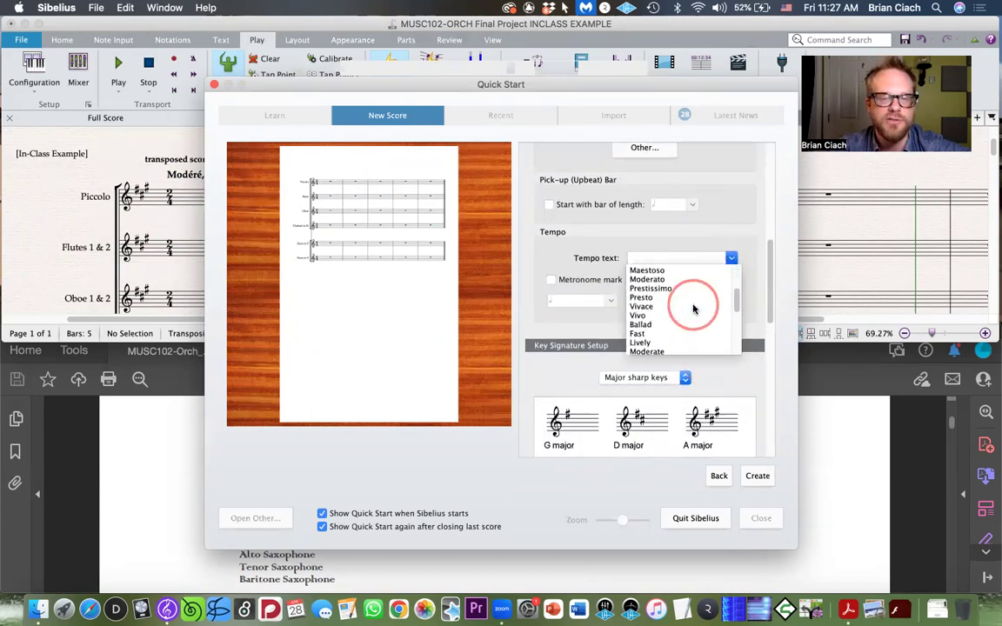
scroll(696, 287, up, 3)
click(722, 206)
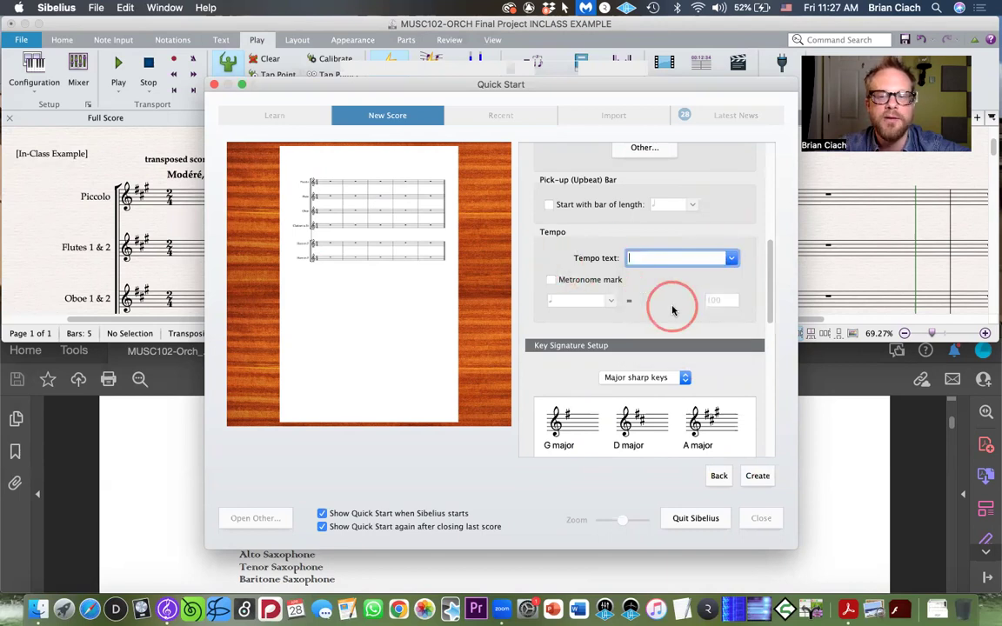
scroll(673, 309, down, 2)
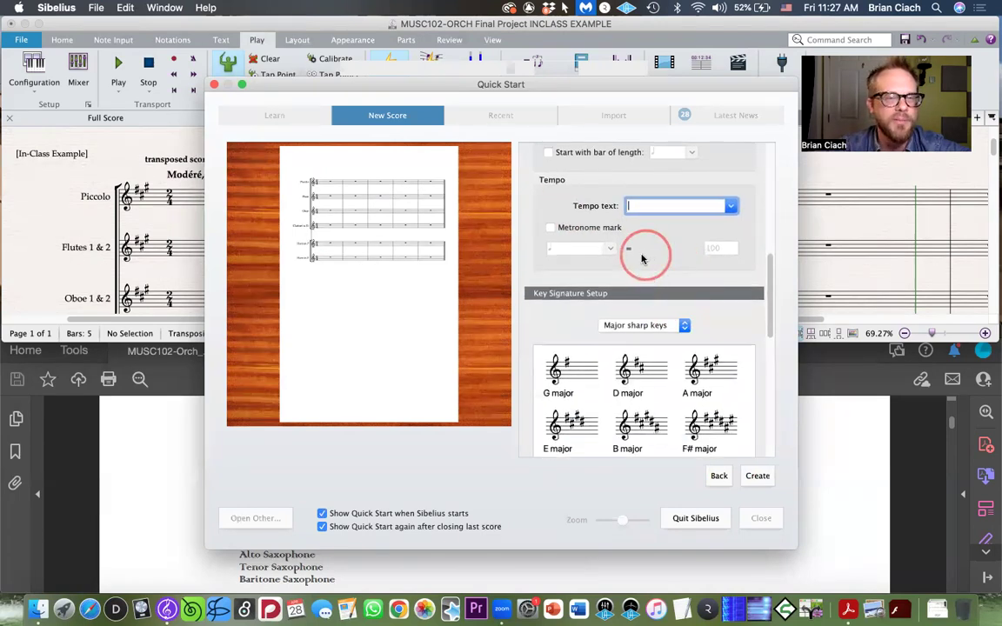
click(225, 227)
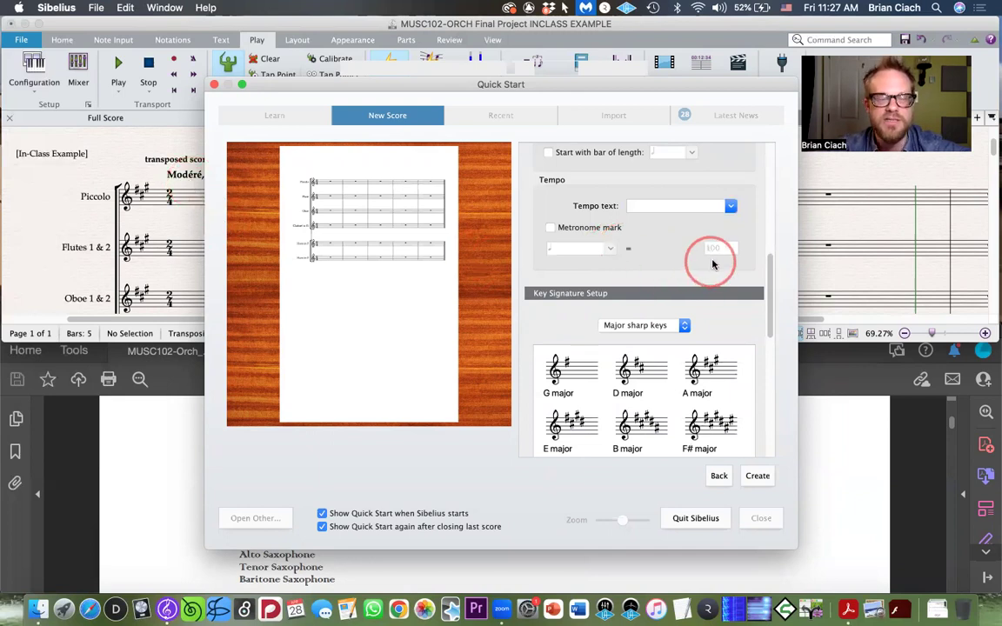
Step: Set the new score's key signature to A major from the major sharp keys
scroll(688, 248, down, 2)
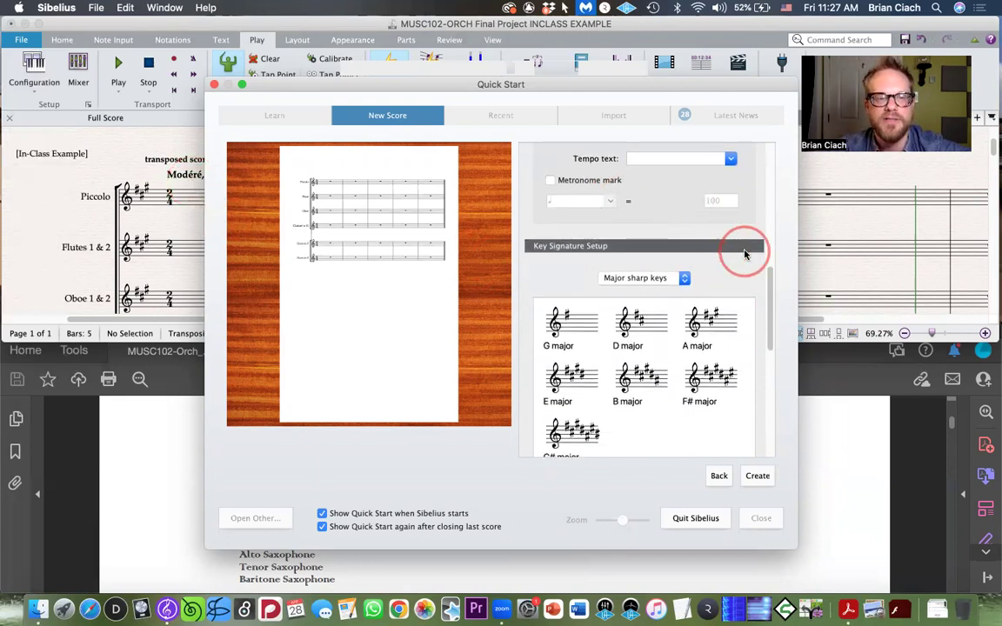
scroll(744, 253, down, 1)
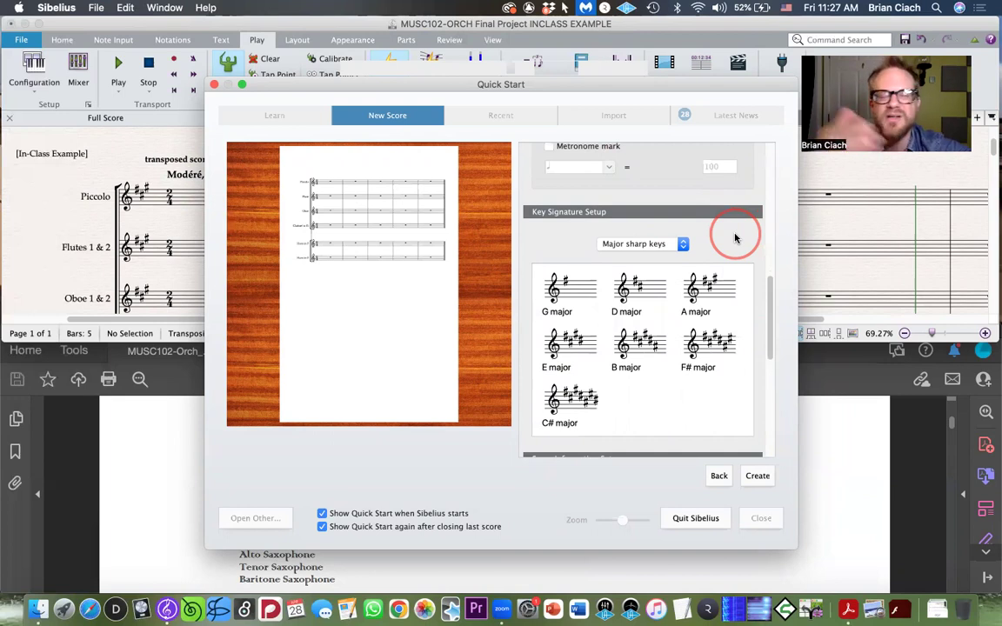
scroll(722, 232, down, 4)
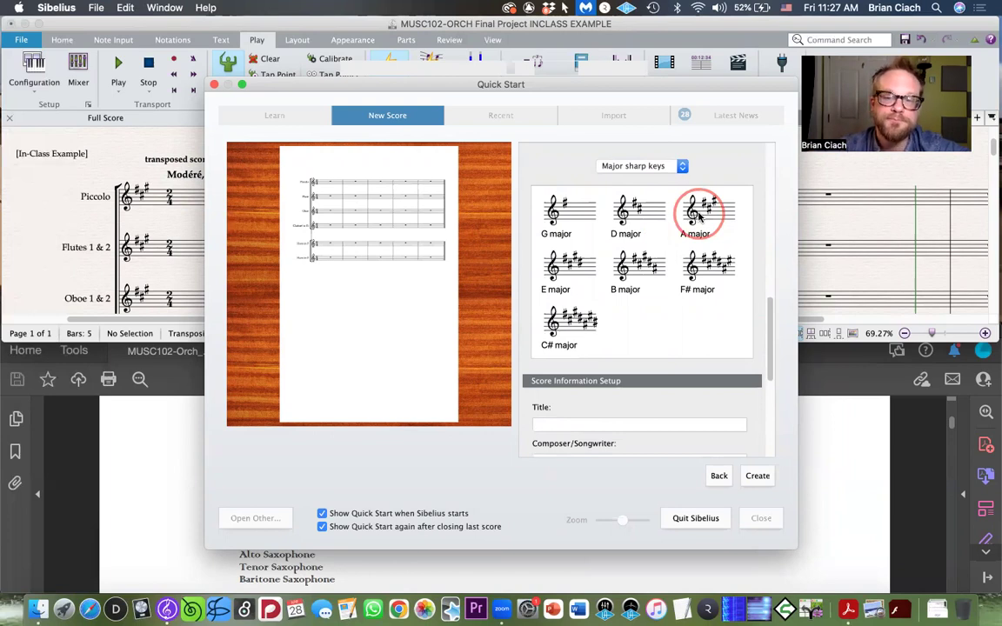
click(712, 214)
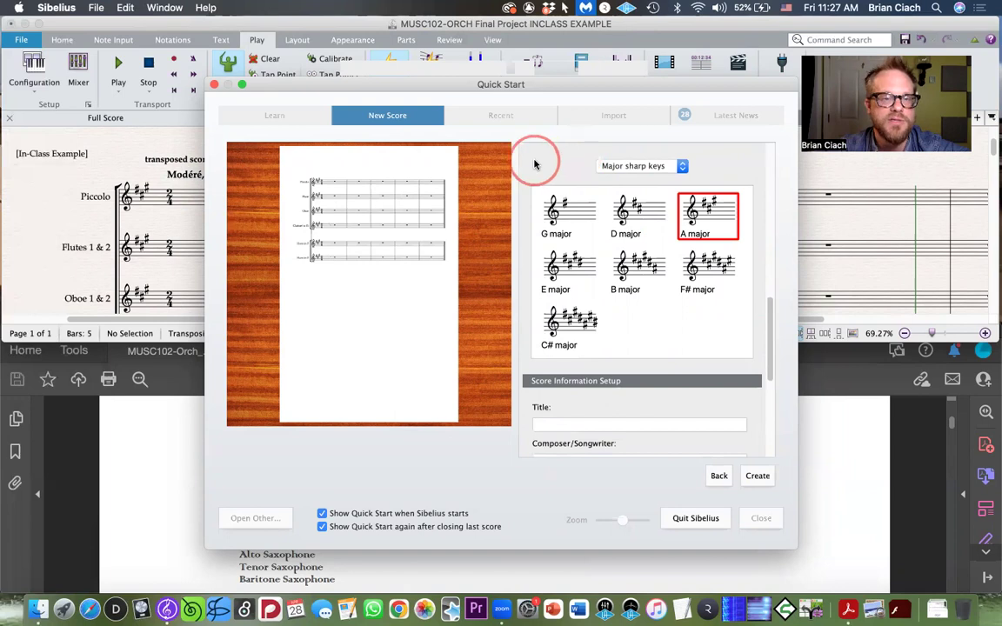
Step: Enter MUSC102-ORCH Final Project as the score's title, uncovering the example score's title for reference
scroll(535, 164, down, 3)
scroll(536, 164, down, 3)
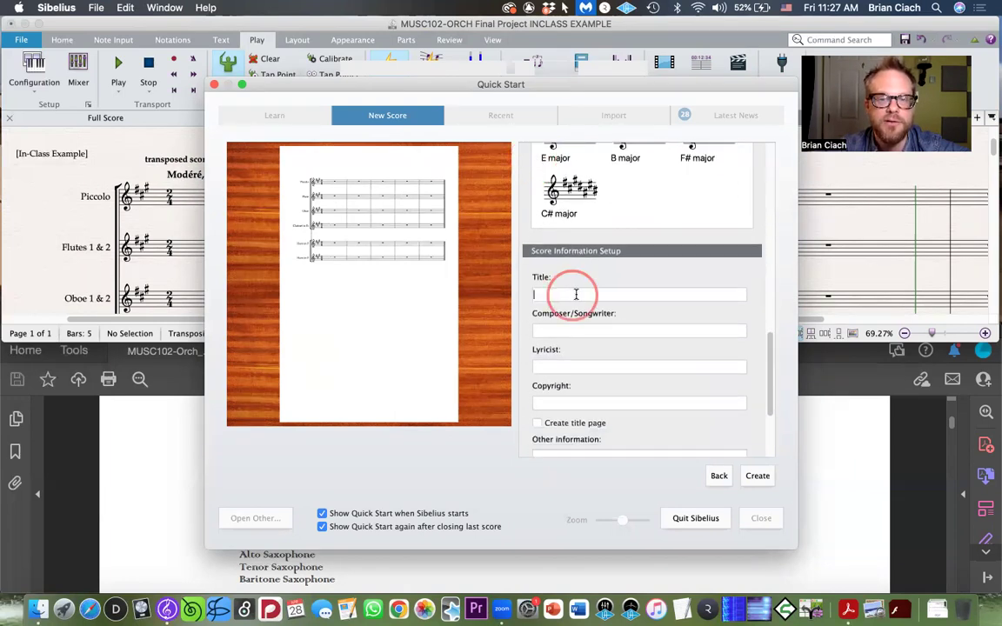
drag(248, 94, 253, 161)
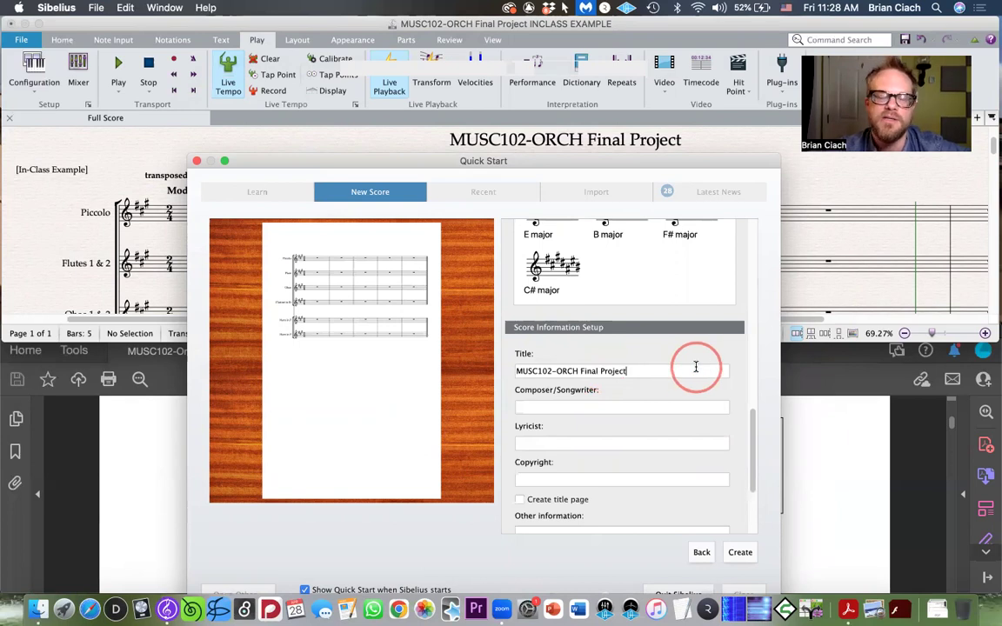
Step: Enter Your Name as the placeholder composer in the new score's information
click(606, 408)
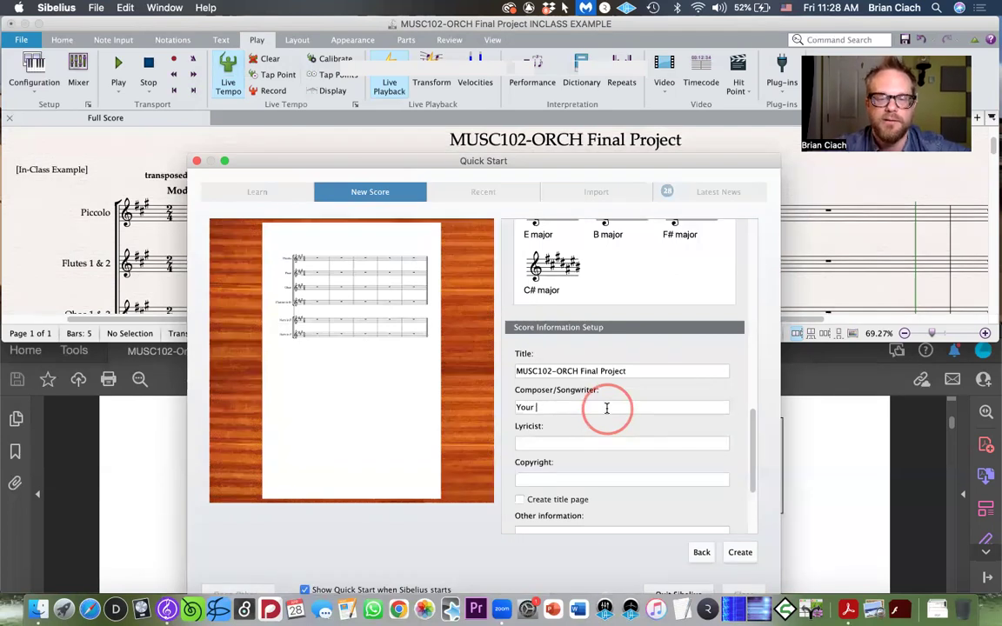
text(Your Name)
scroll(600, 439, down, 4)
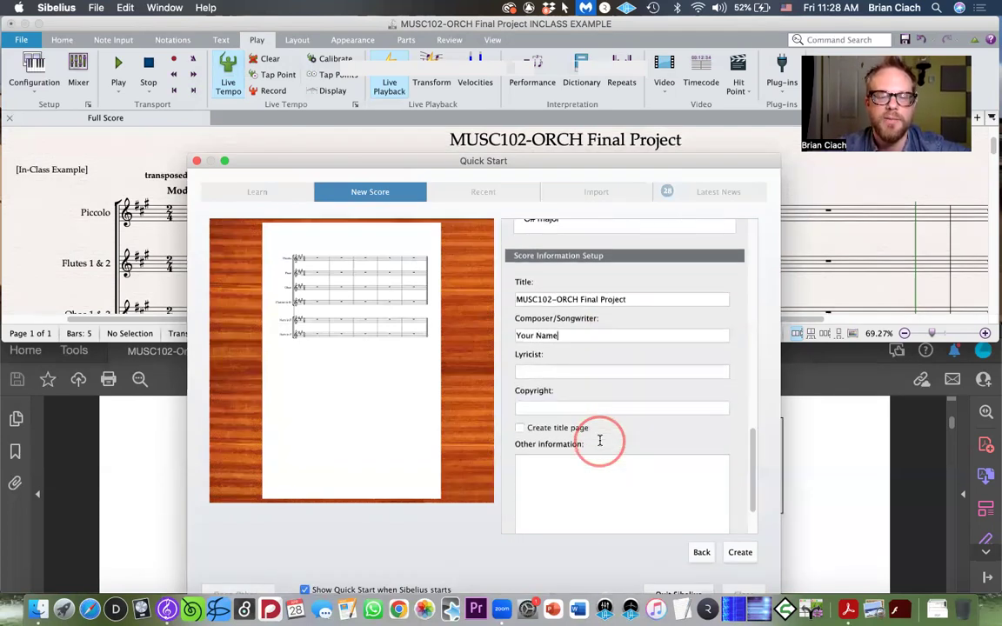
Step: Try Copyright as placeholder text for the new score's copyright line and clear it again
click(611, 404)
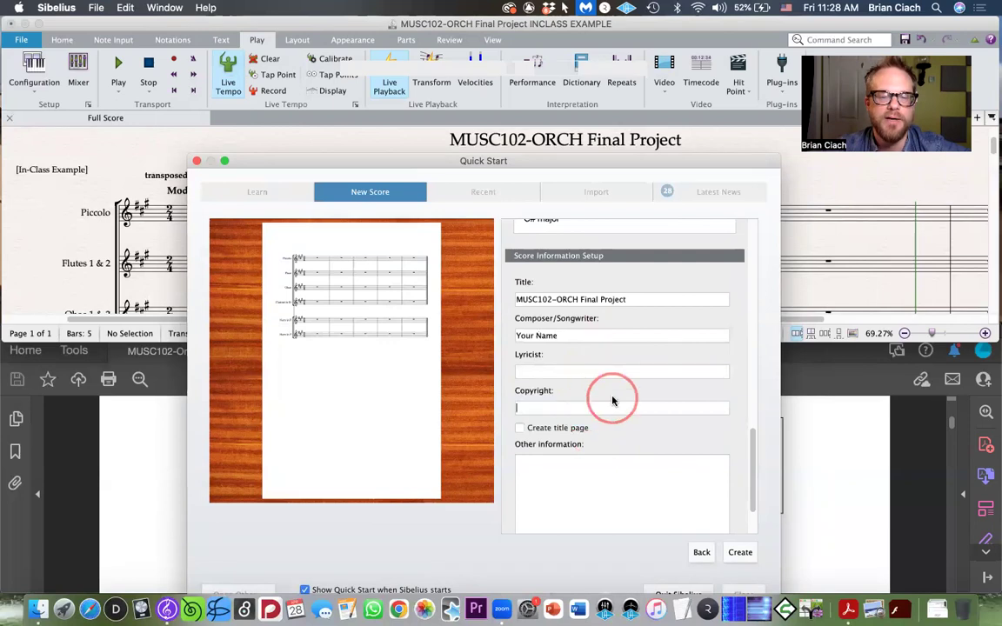
scroll(613, 401, down, 2)
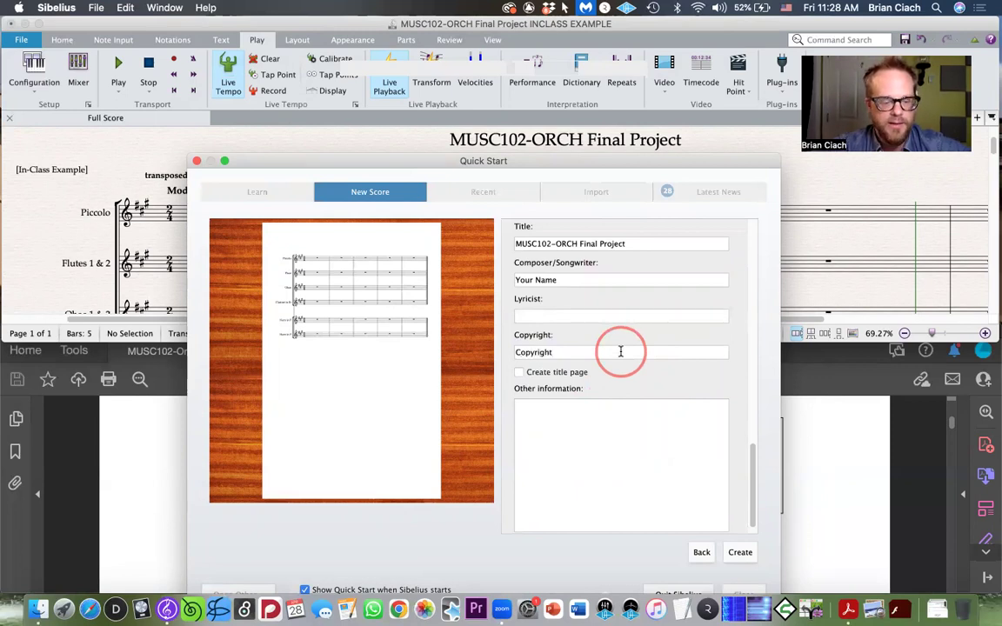
click(620, 351)
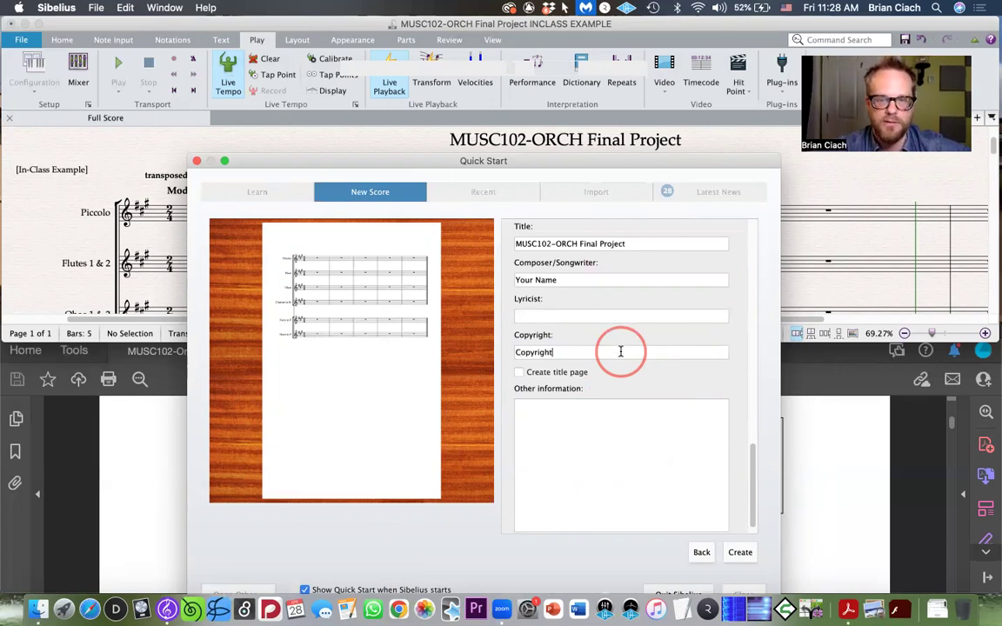
drag(606, 345, 497, 351)
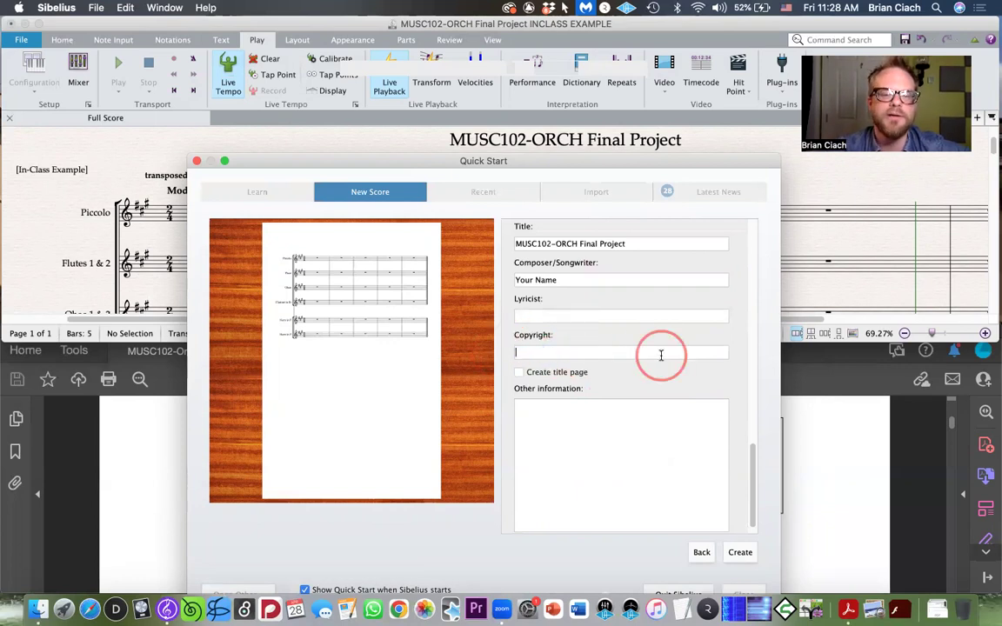
Step: Create the new score from this setup, look it over, and close its window to return to the in-class example
scroll(722, 361, down, 1)
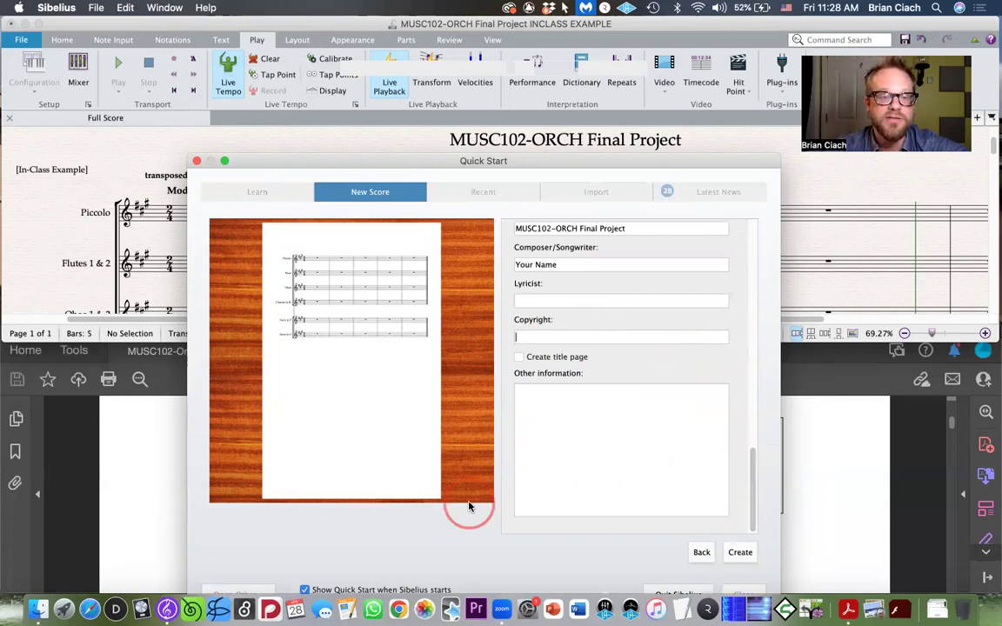
drag(552, 161, 511, 78)
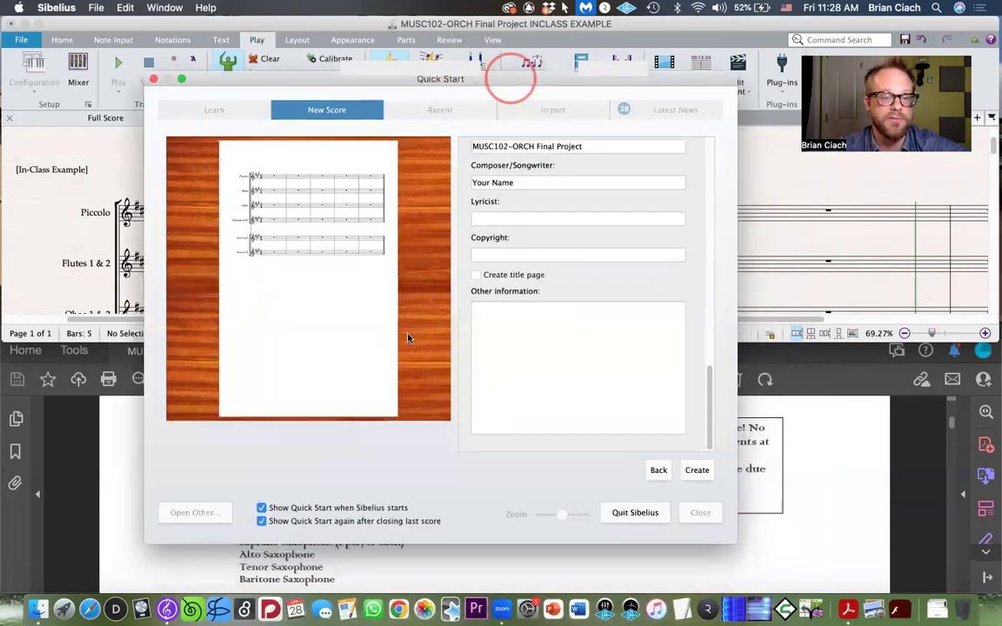
click(698, 471)
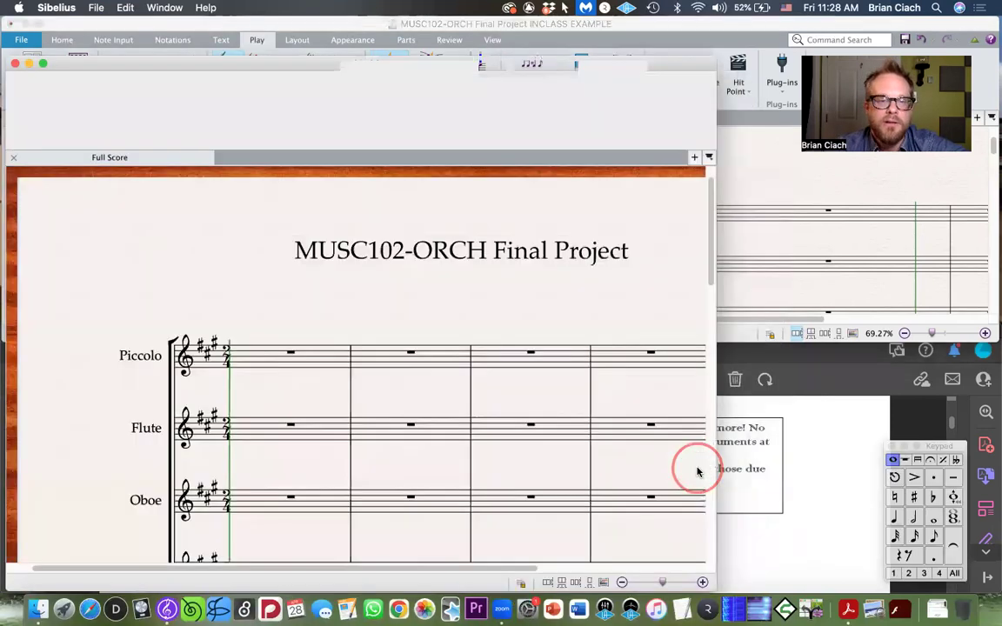
scroll(461, 339, down, 5)
scroll(461, 340, up, 5)
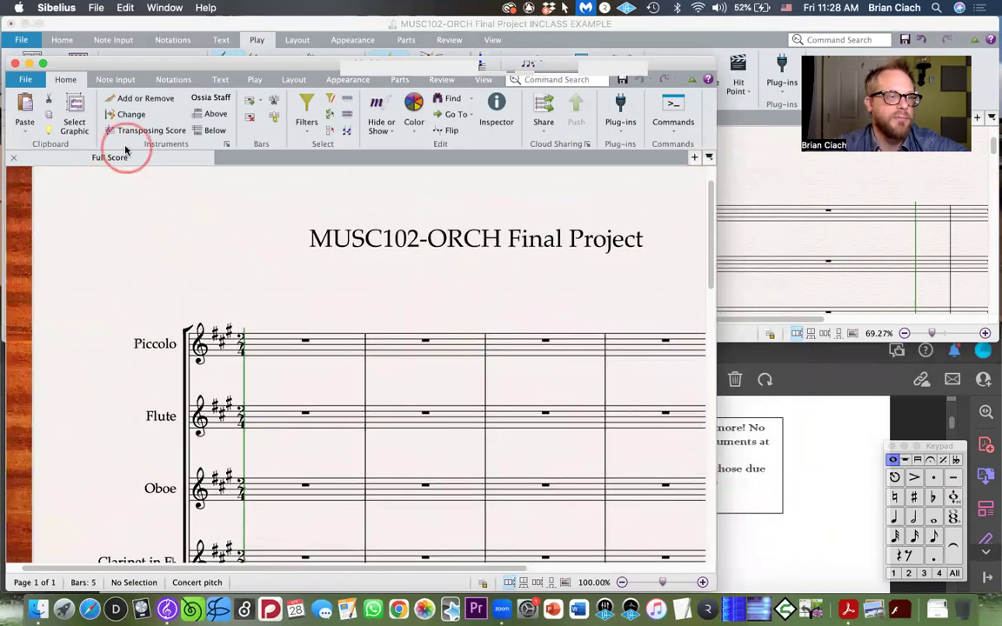
click(14, 63)
click(348, 246)
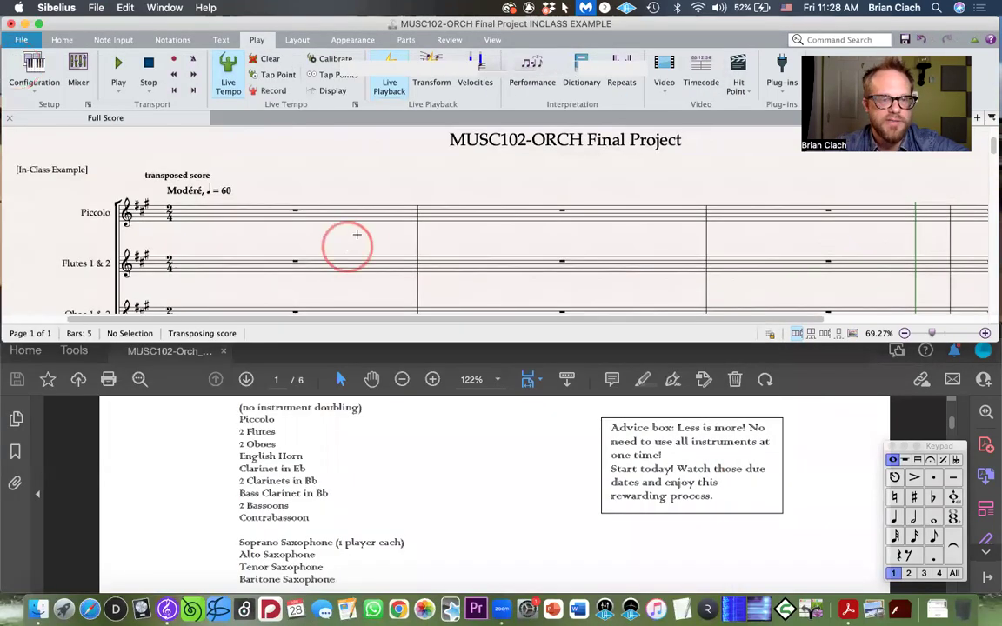
Step: Examine the in-class example's staves from Piccolo down to Contrabass against the instrument list in the assignment PDF
scroll(357, 234, up, 2)
scroll(357, 234, down, 6)
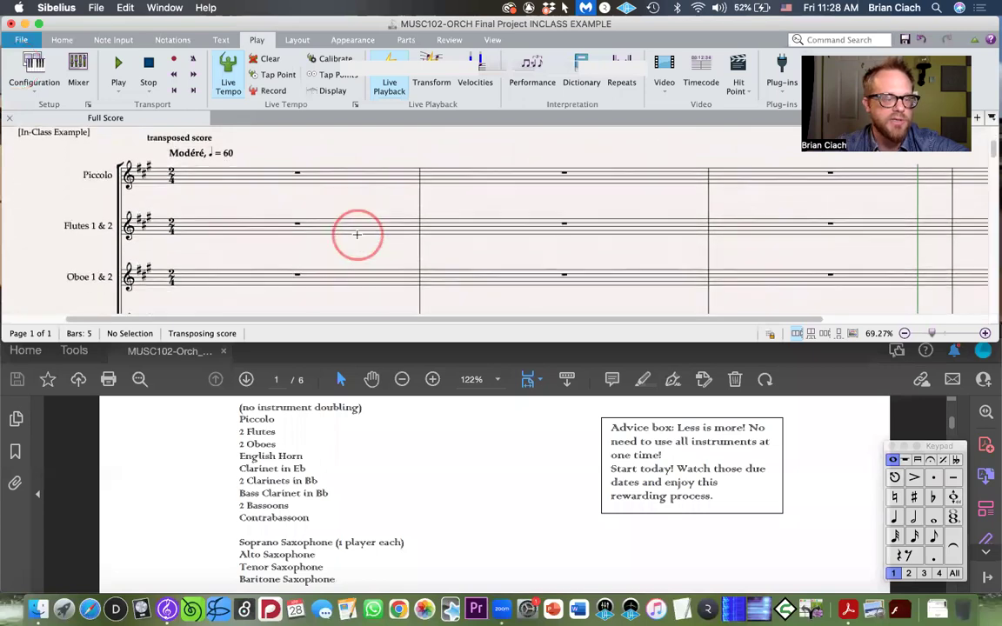
scroll(356, 234, down, 15)
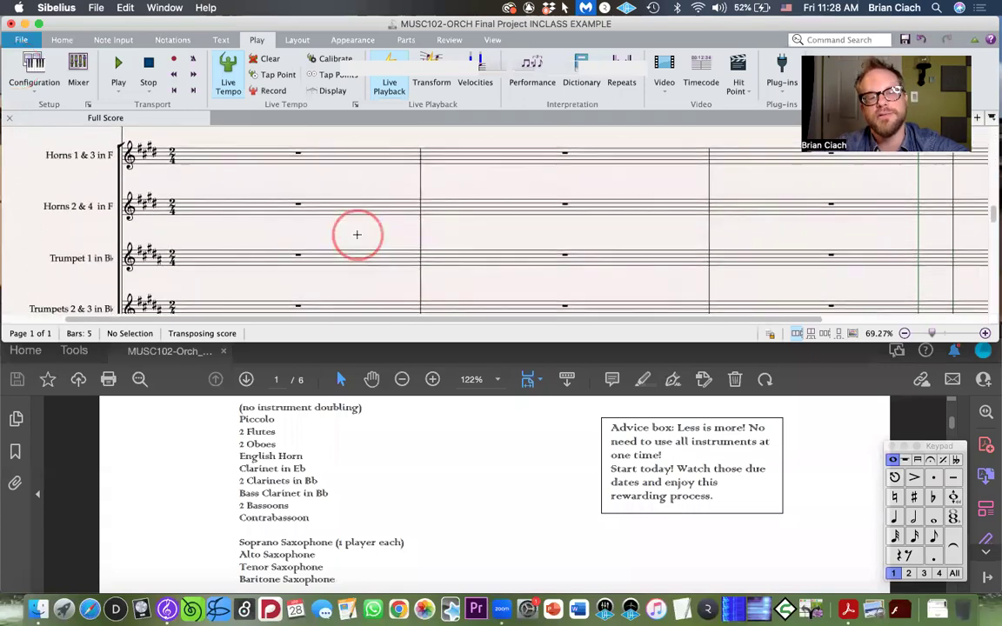
scroll(356, 234, down, 12)
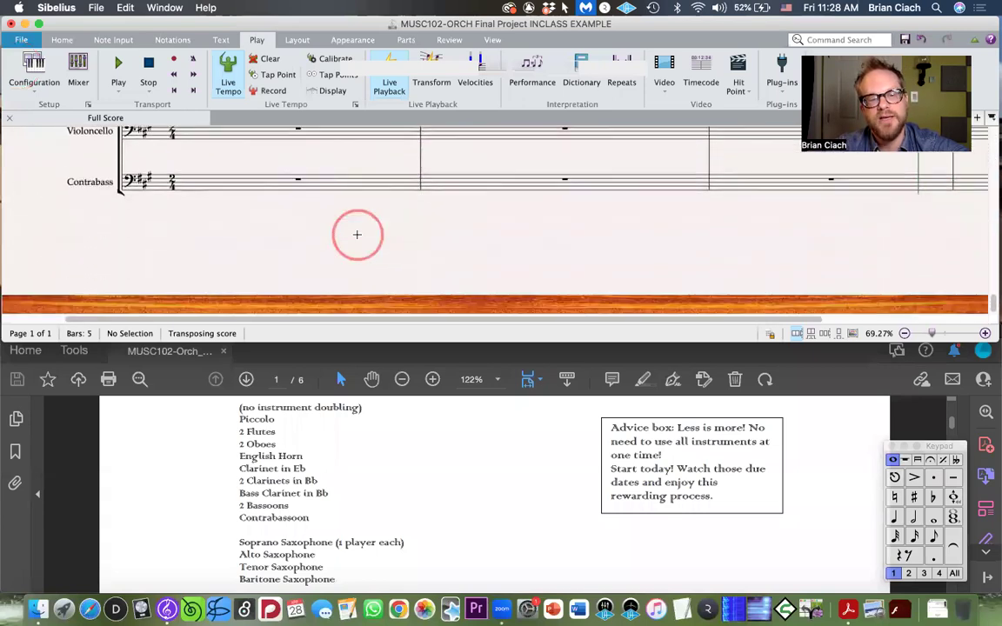
scroll(359, 477, down, 7)
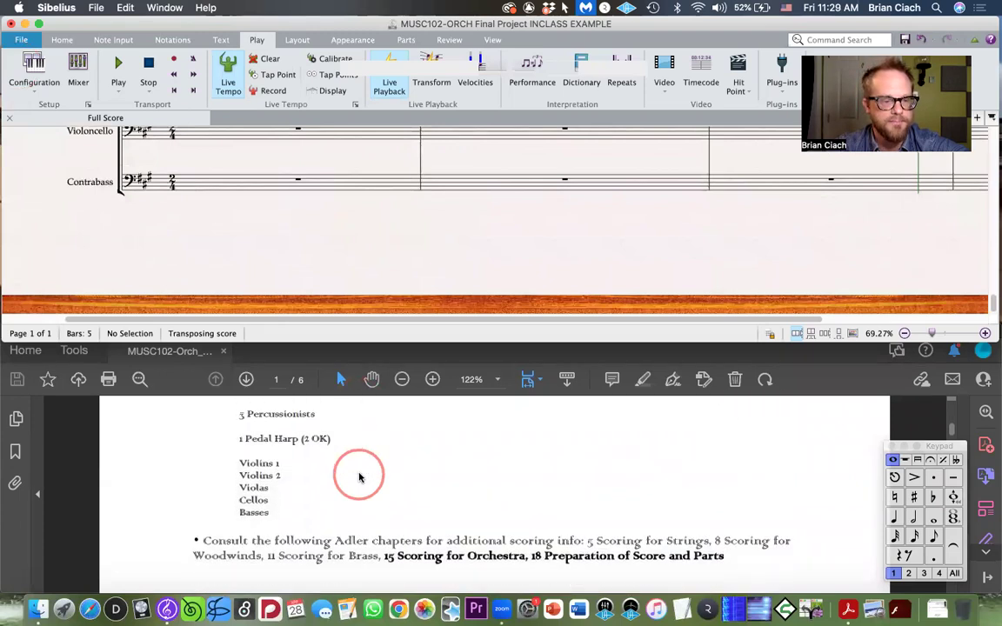
scroll(357, 472, up, 2)
scroll(293, 201, up, 6)
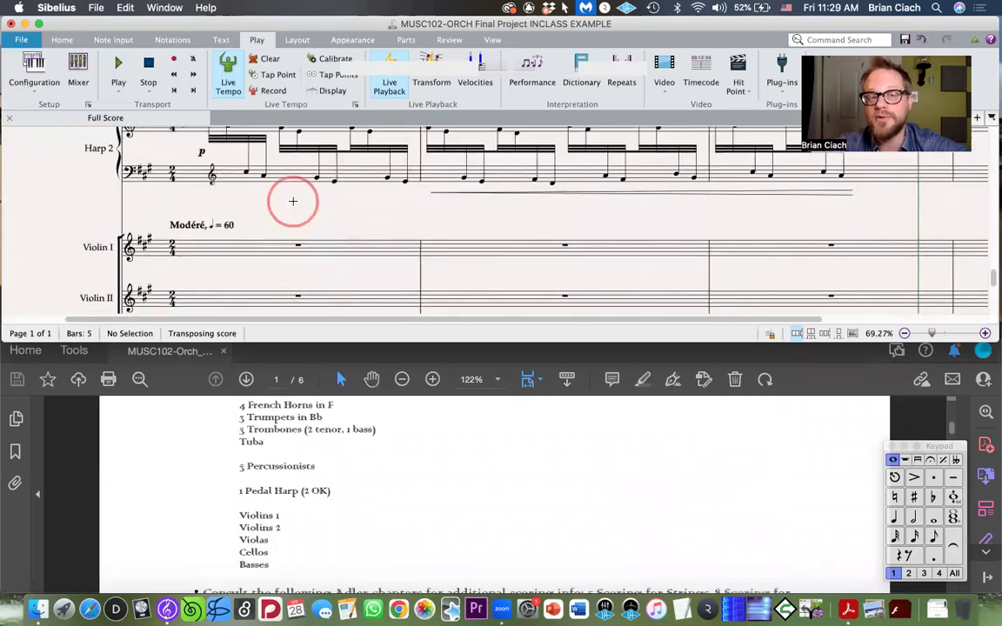
scroll(294, 201, up, 6)
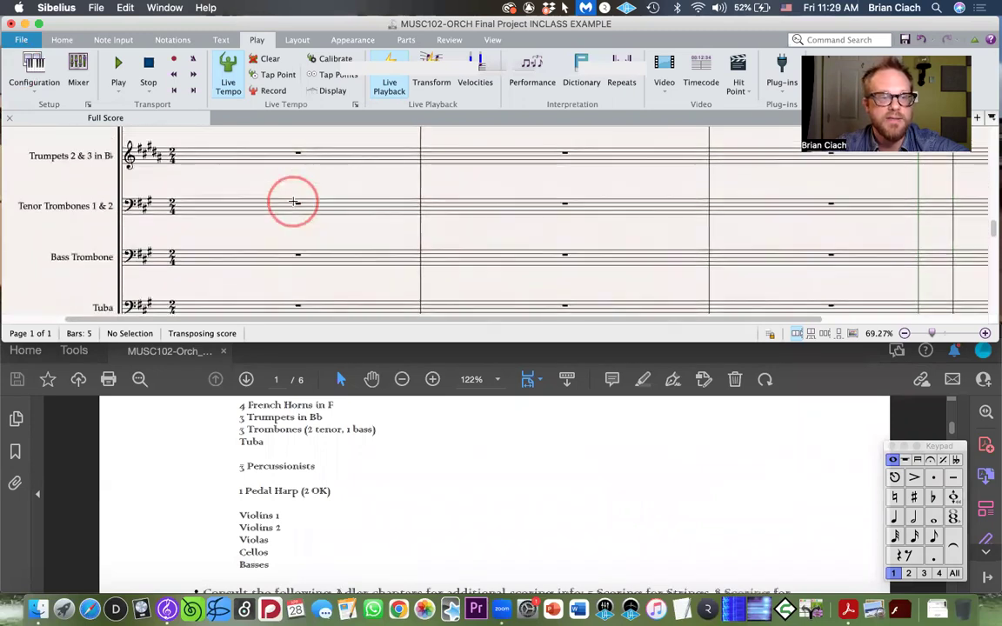
scroll(293, 201, up, 8)
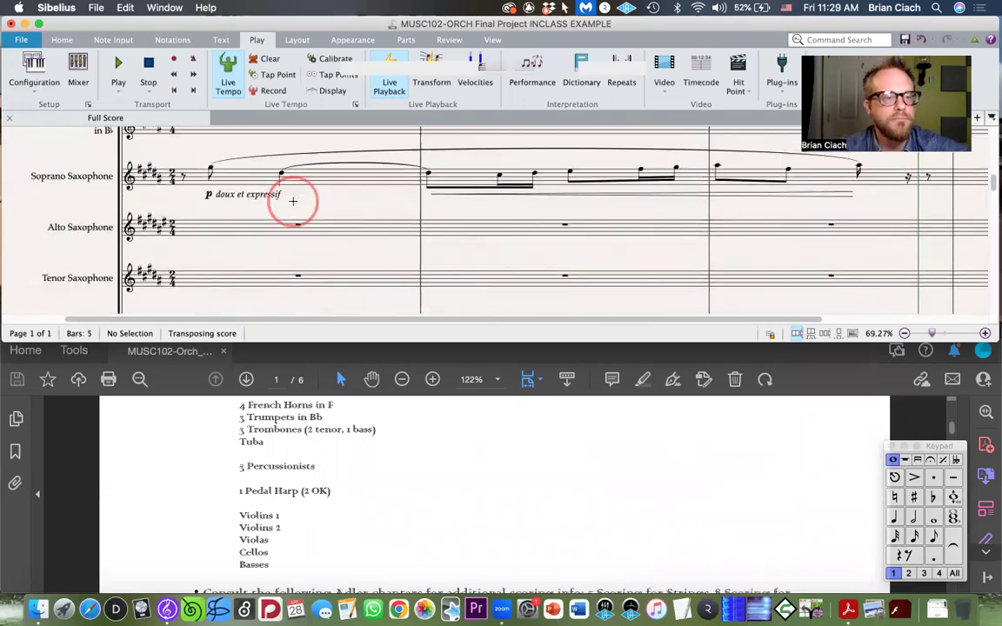
scroll(293, 201, up, 6)
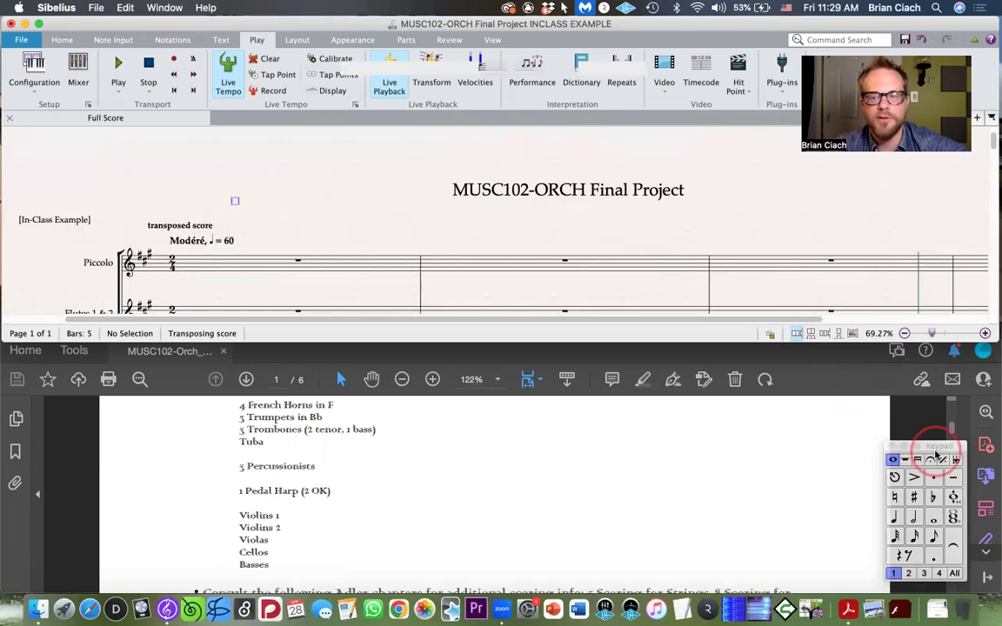
Step: Move the Keypad off the assignment PDF and onto the score beside the title
drag(939, 445, 927, 260)
click(267, 182)
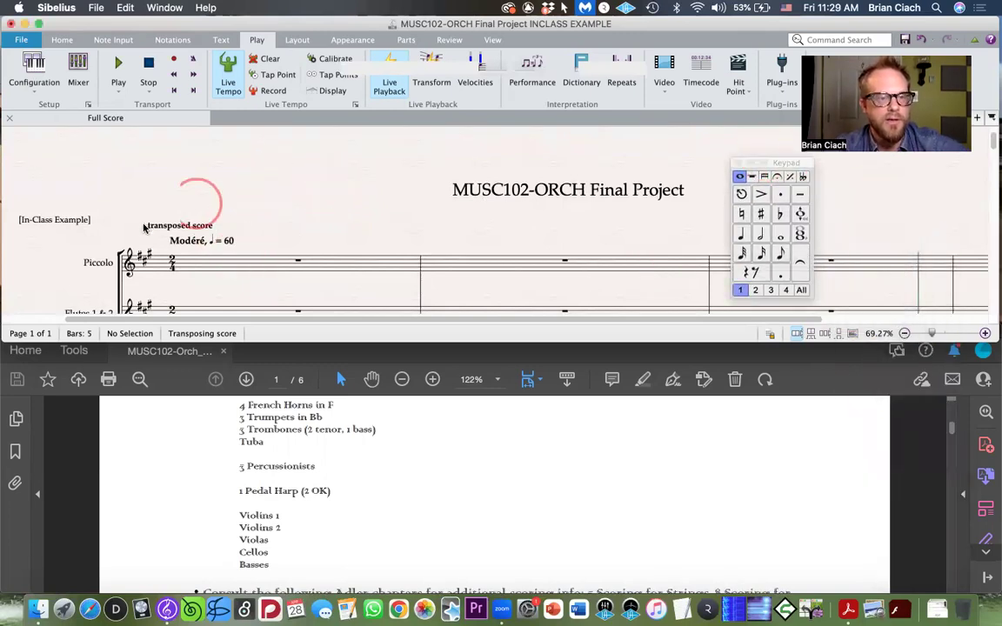
click(180, 226)
click(304, 197)
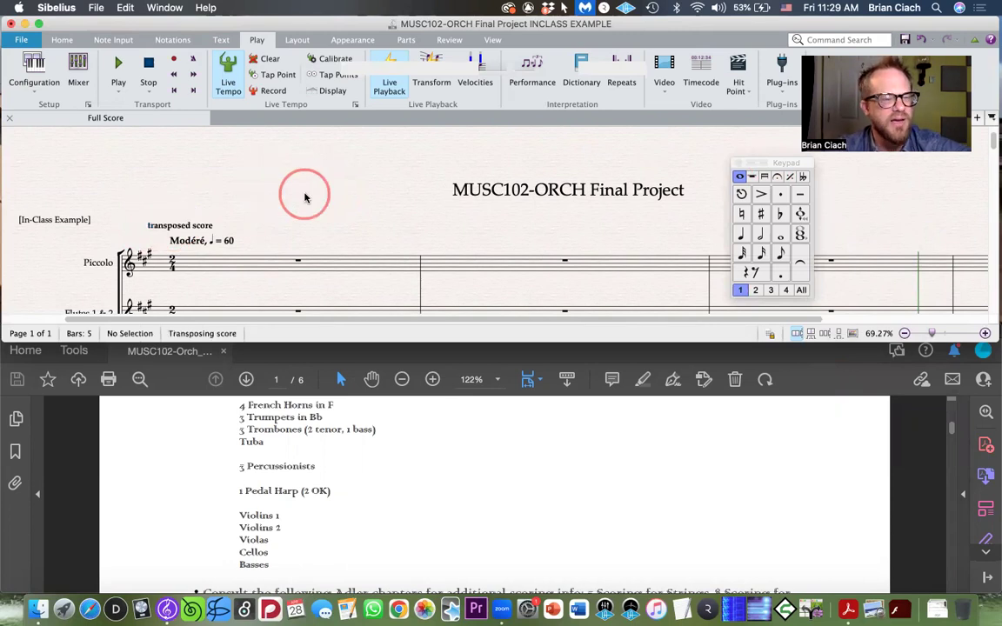
Step: Add a second "transposed score" Technique text above the Piccolo's first bar and make it bold
click(291, 192)
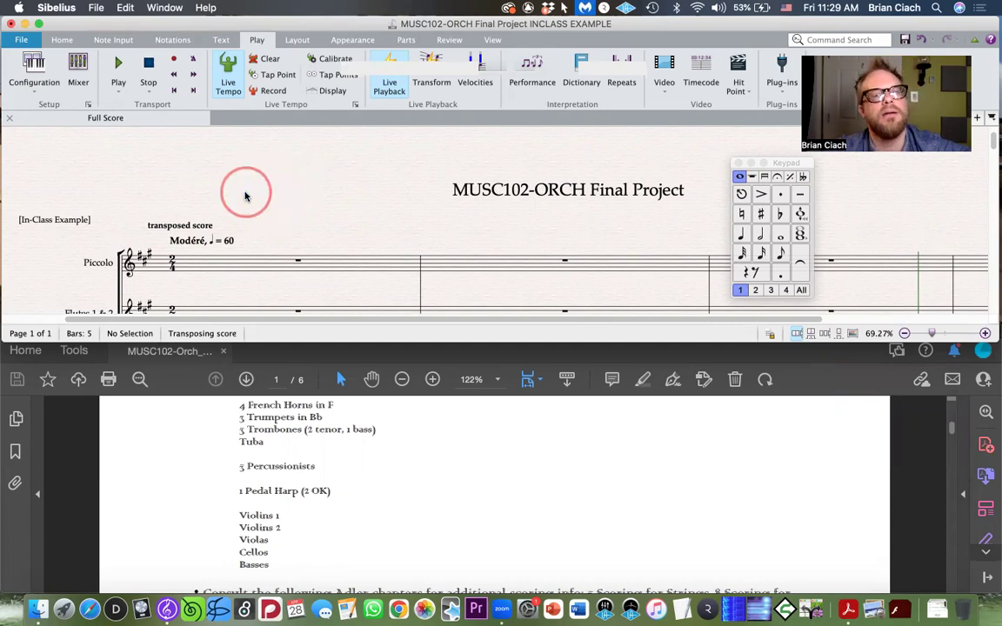
click(222, 186)
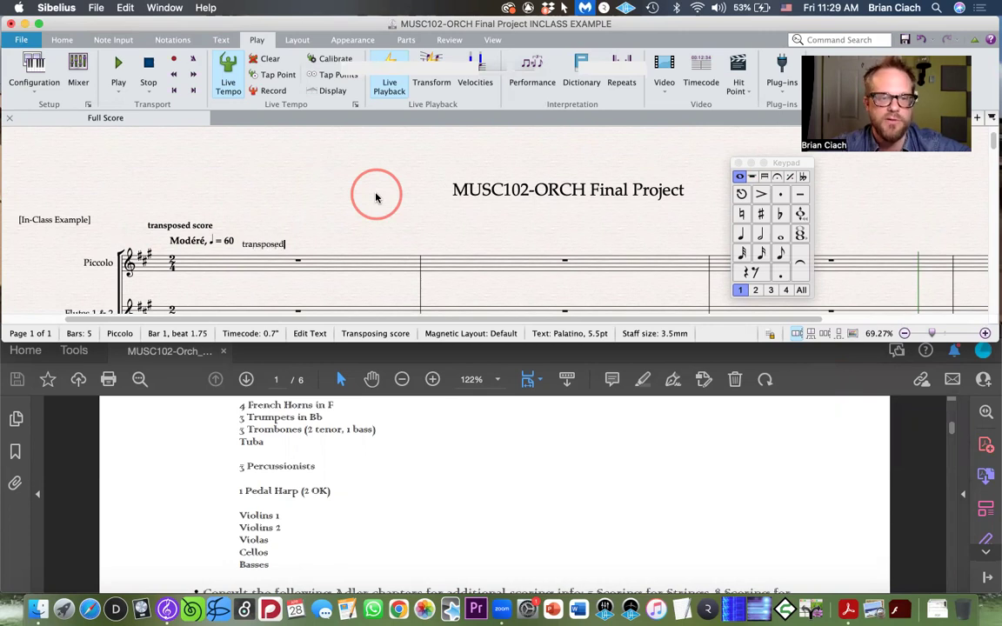
double_click(283, 245)
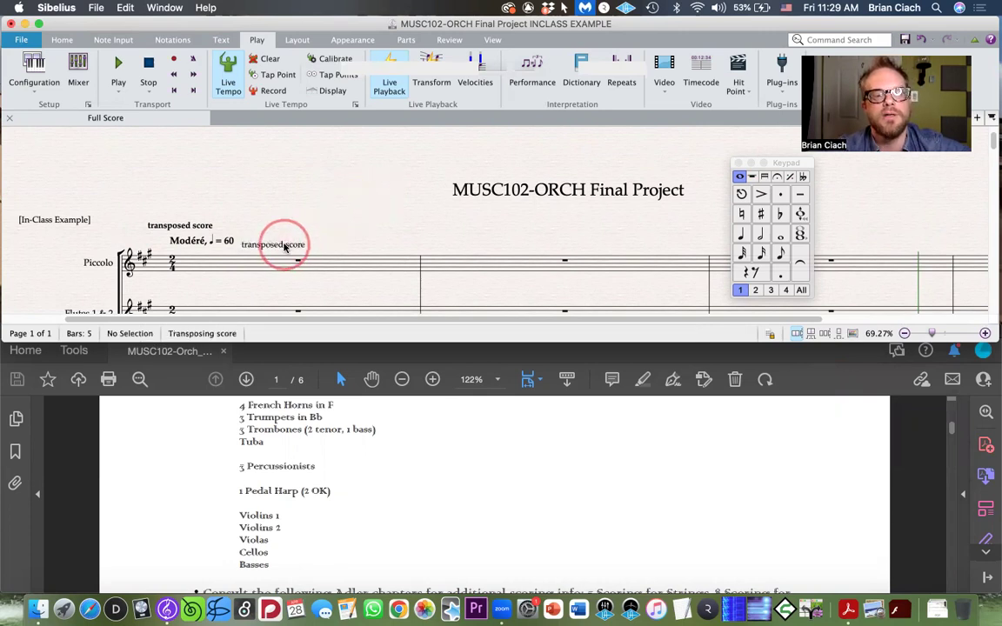
click(195, 90)
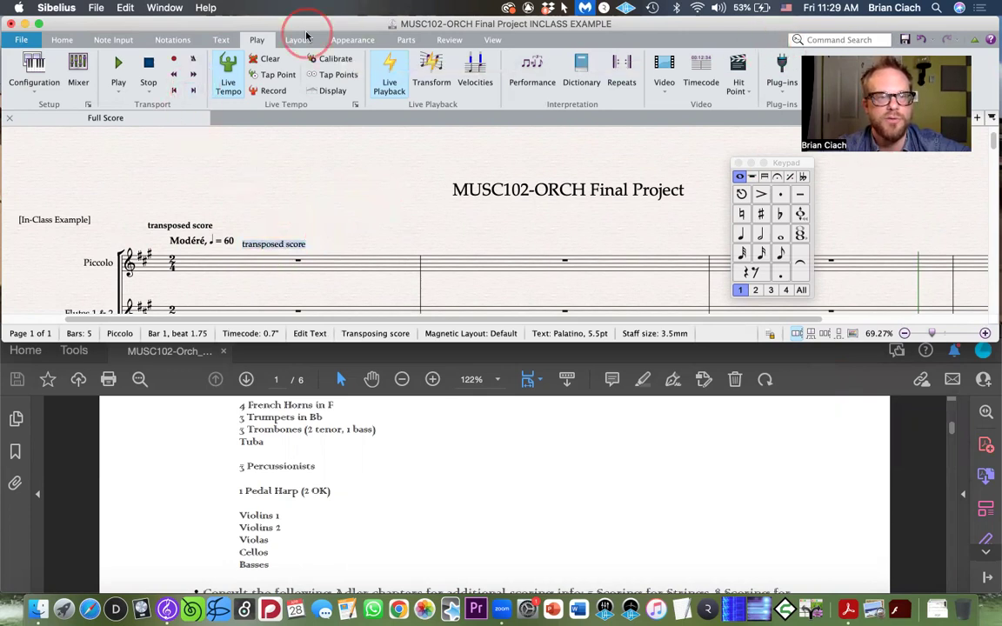
click(221, 40)
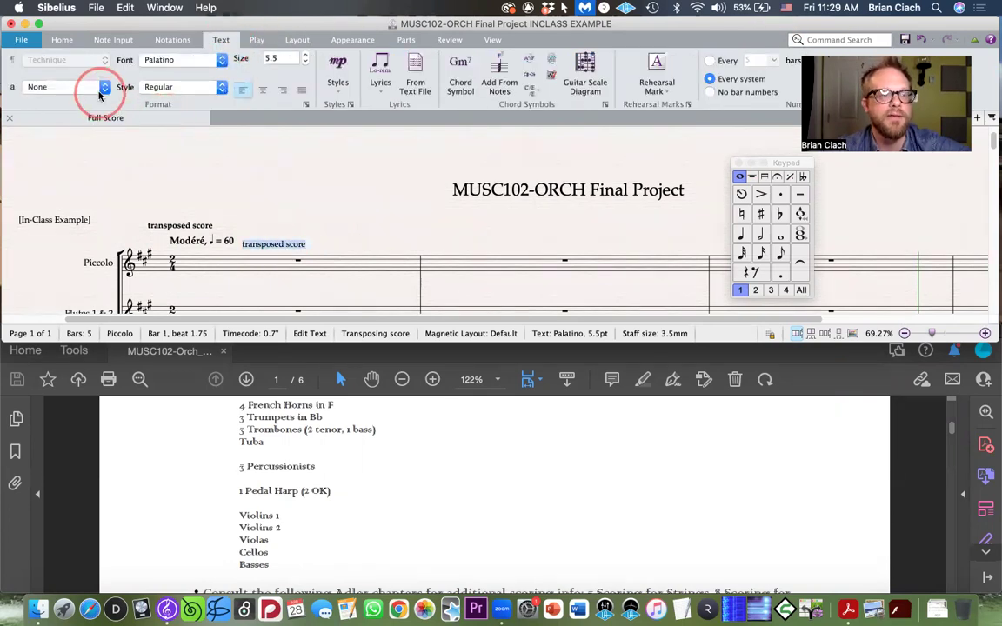
click(222, 87)
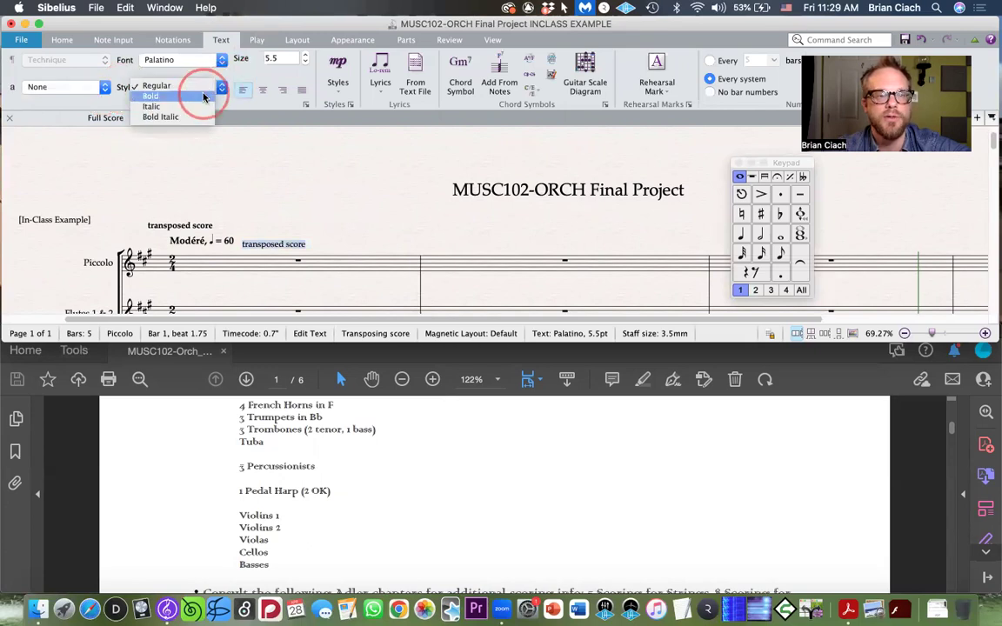
click(204, 96)
Step: Move the newly added bold "transposed score" text well above the original one and delete it
drag(276, 246, 181, 167)
click(252, 209)
click(184, 160)
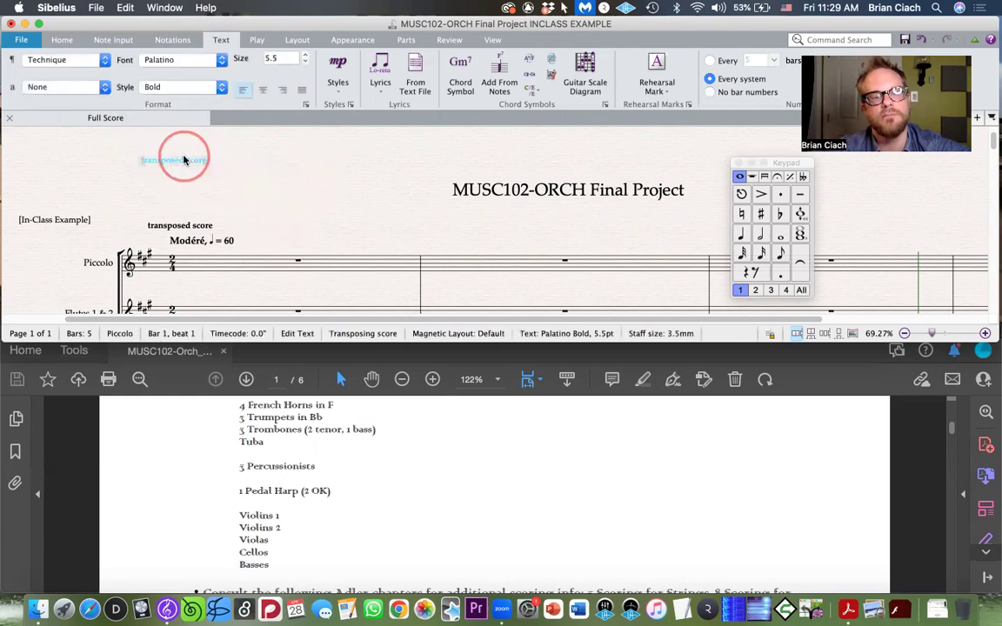
key(Delete)
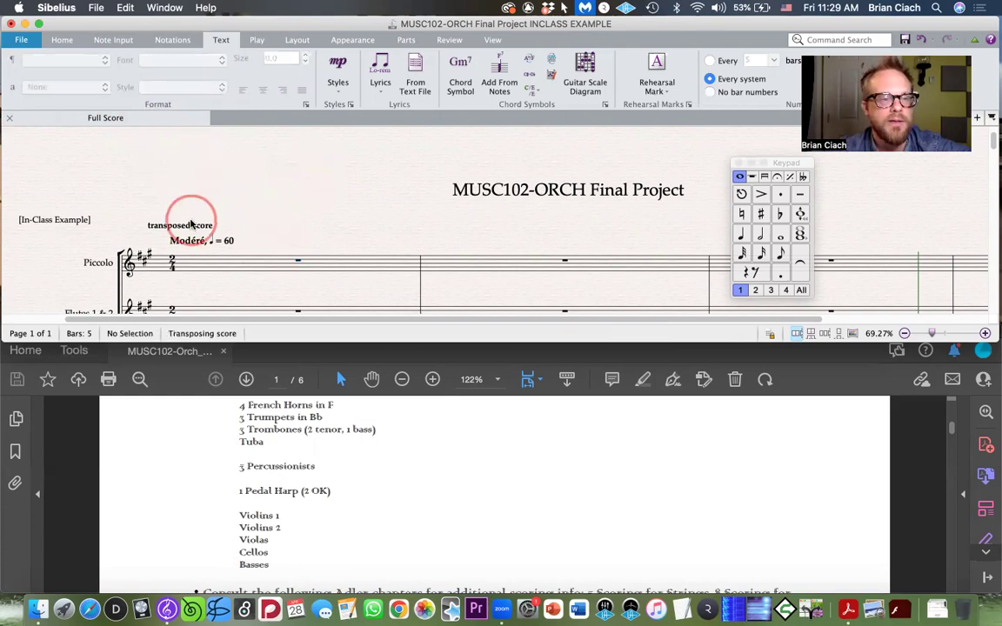
Step: Move the original "transposed score" text slightly higher above the tempo marking and set its font size to 10
drag(189, 228, 183, 206)
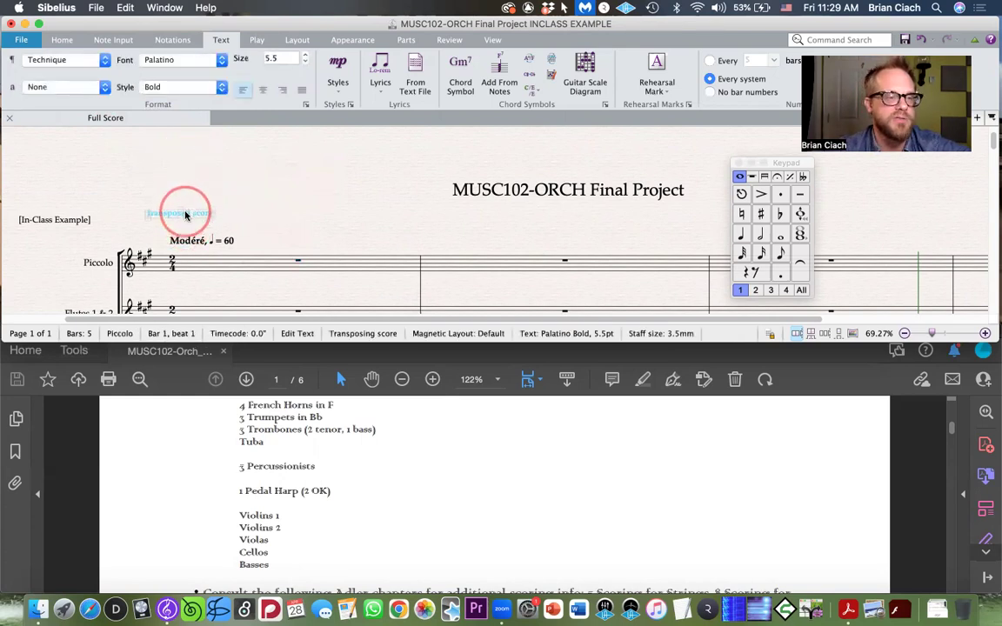
click(250, 208)
click(193, 216)
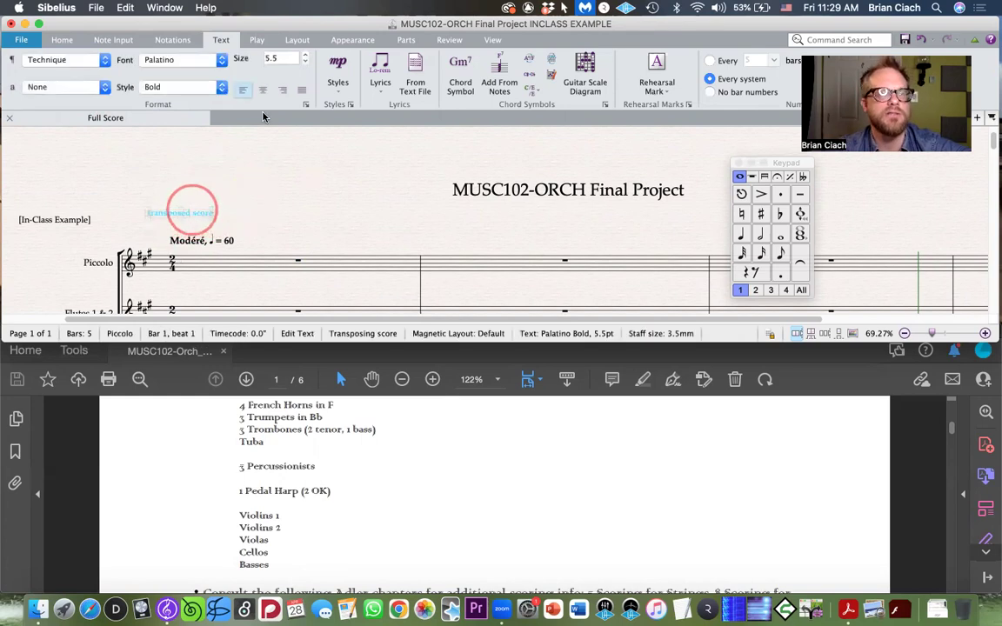
click(306, 57)
click(306, 57)
click(307, 56)
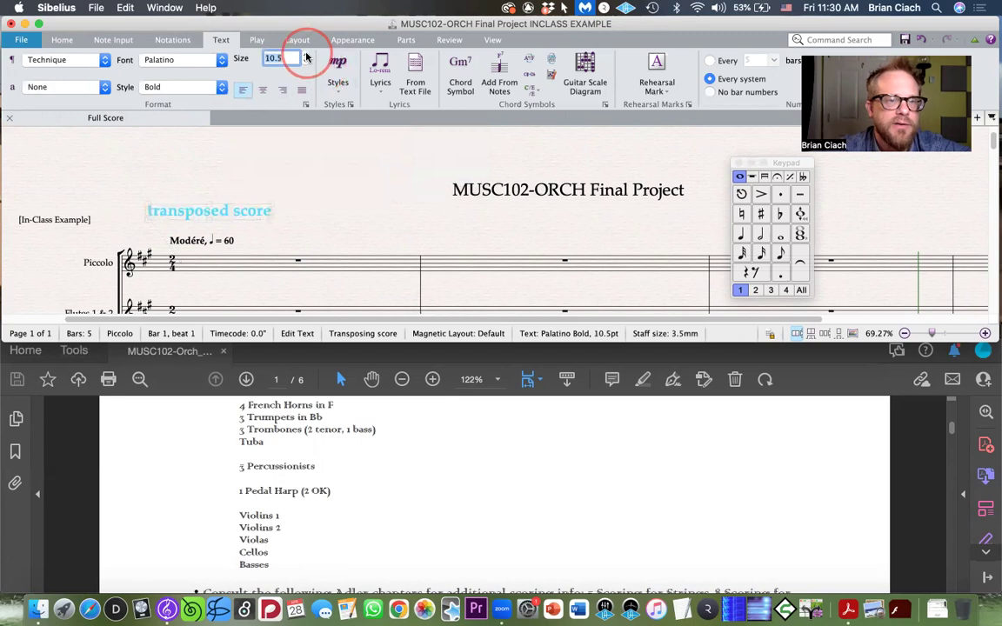
click(306, 57)
click(306, 56)
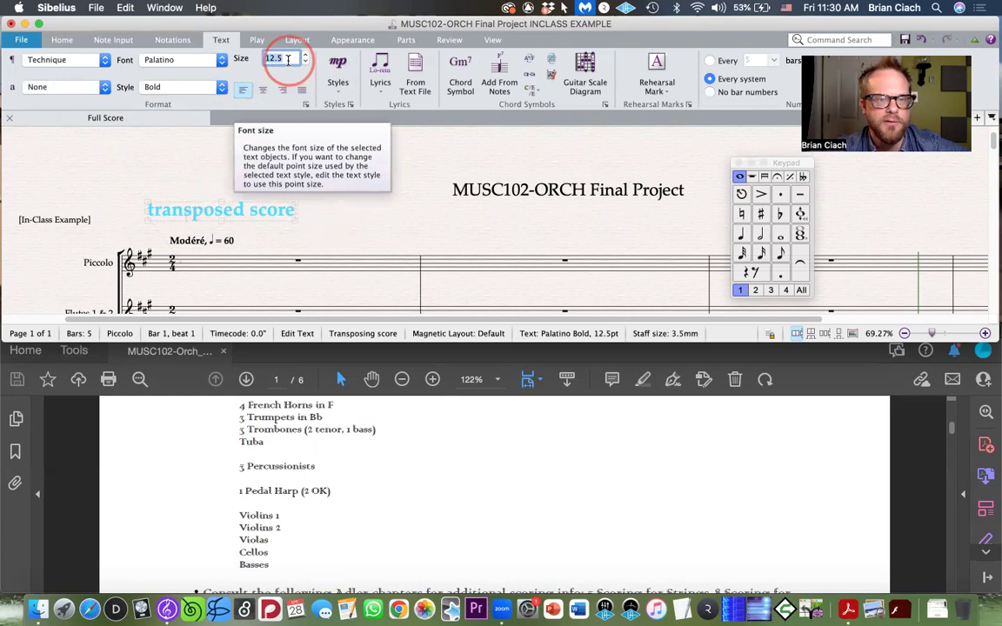
text(10)
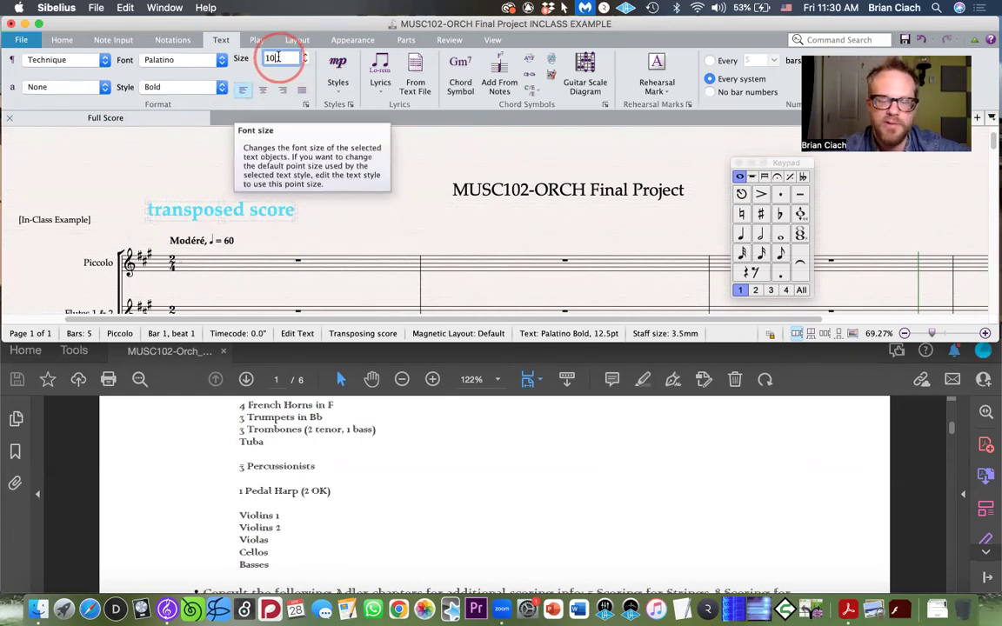
click(306, 206)
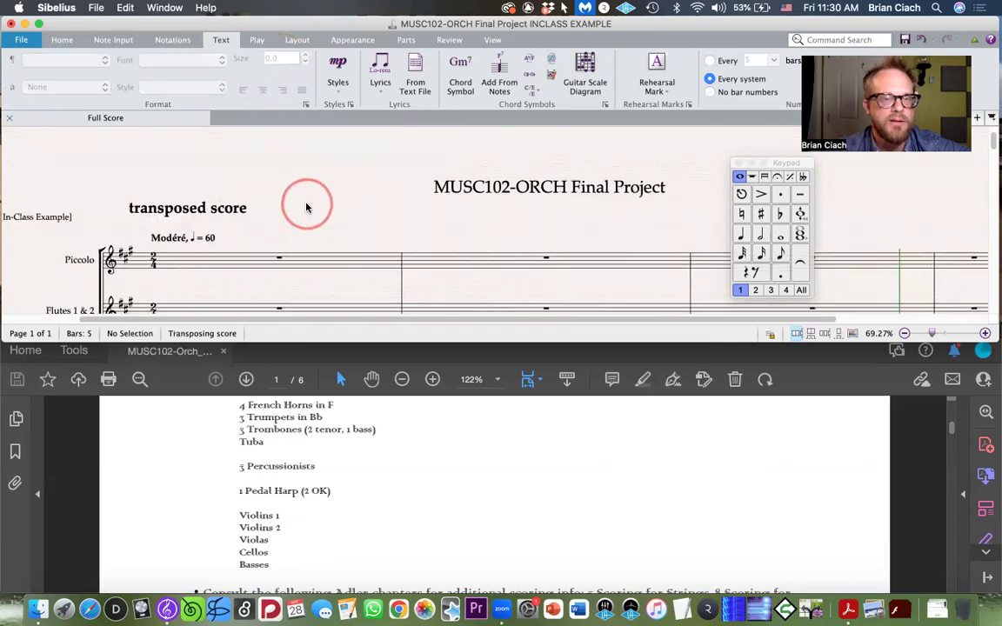
Step: Set the font size of the "transposed score" text above the Piccolo staff to 8
click(240, 212)
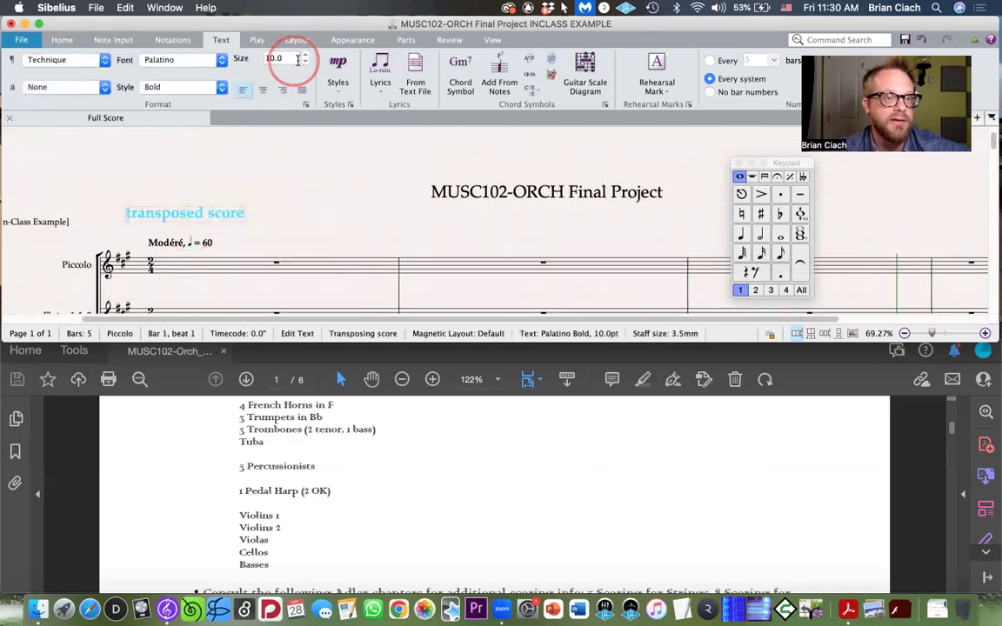
click(304, 62)
click(196, 200)
click(279, 211)
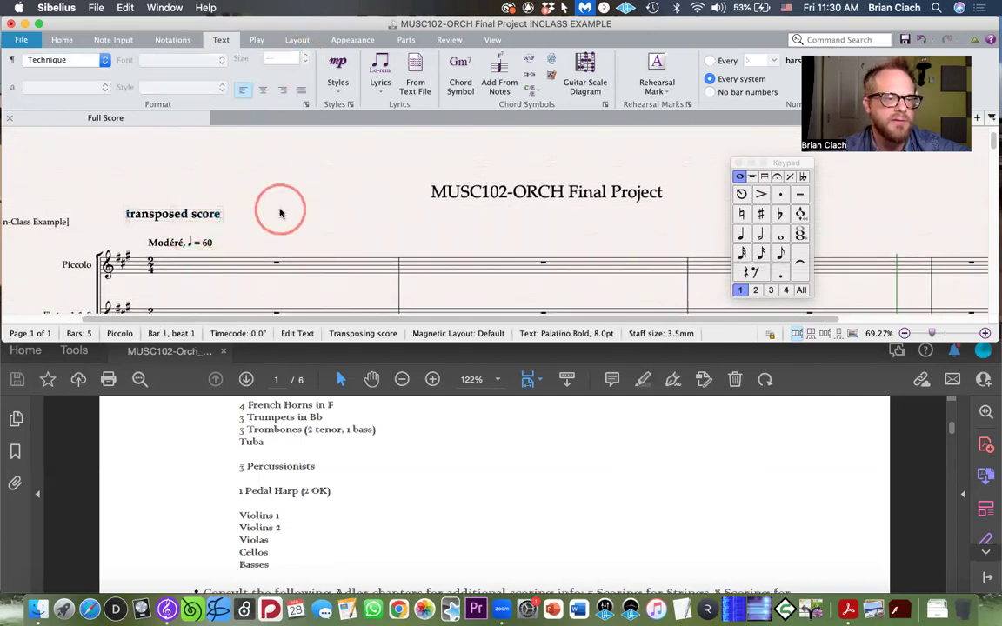
key(super+minus)
key(super+minus)
scroll(275, 219, up, 5)
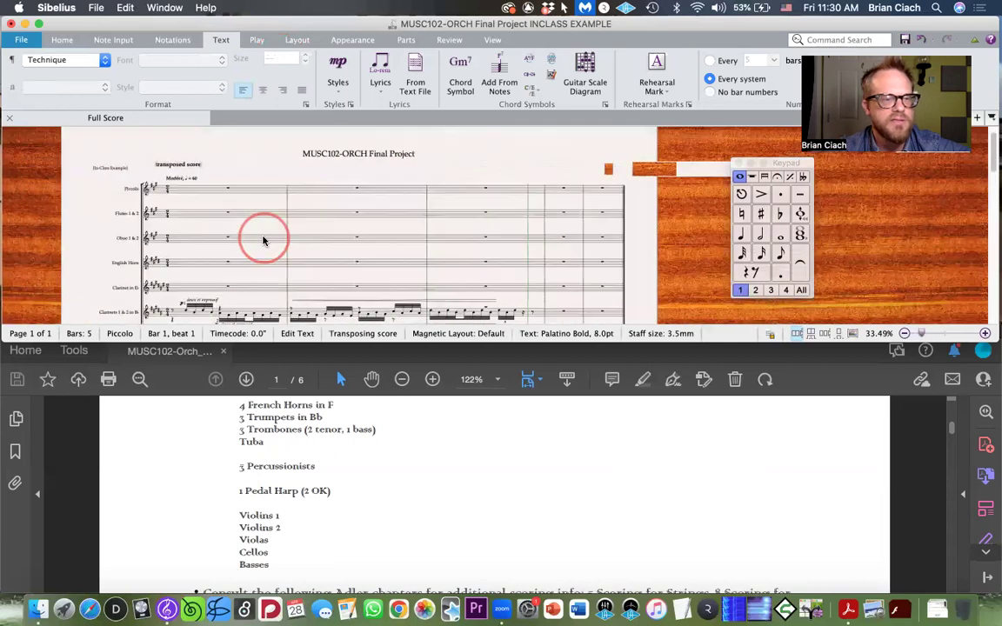
click(247, 170)
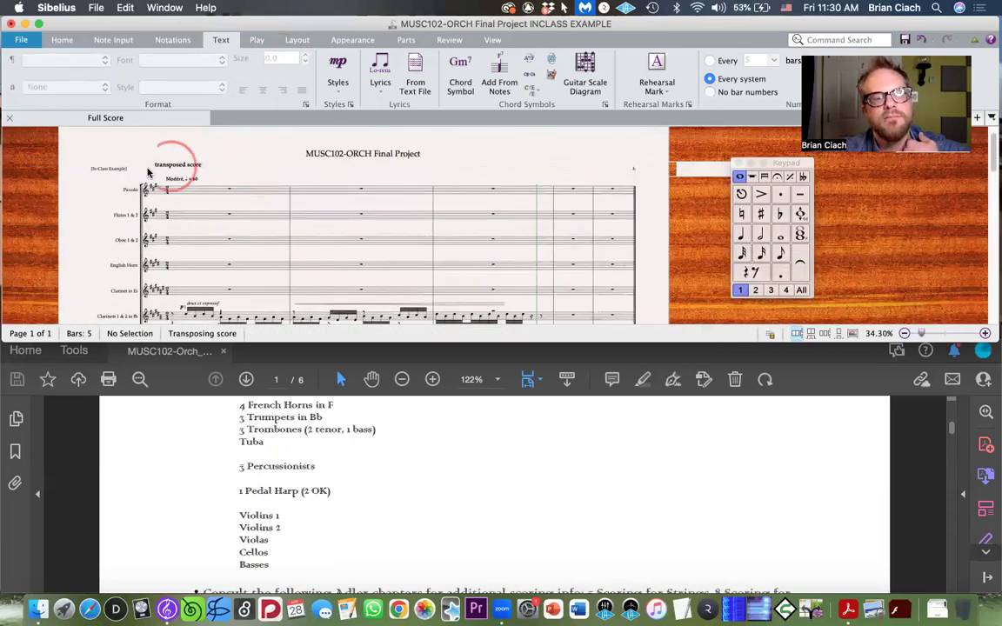
Step: Move the "[In-Class Example]" lyricist text up so it sits about level with the score title
click(114, 161)
drag(113, 156, 113, 146)
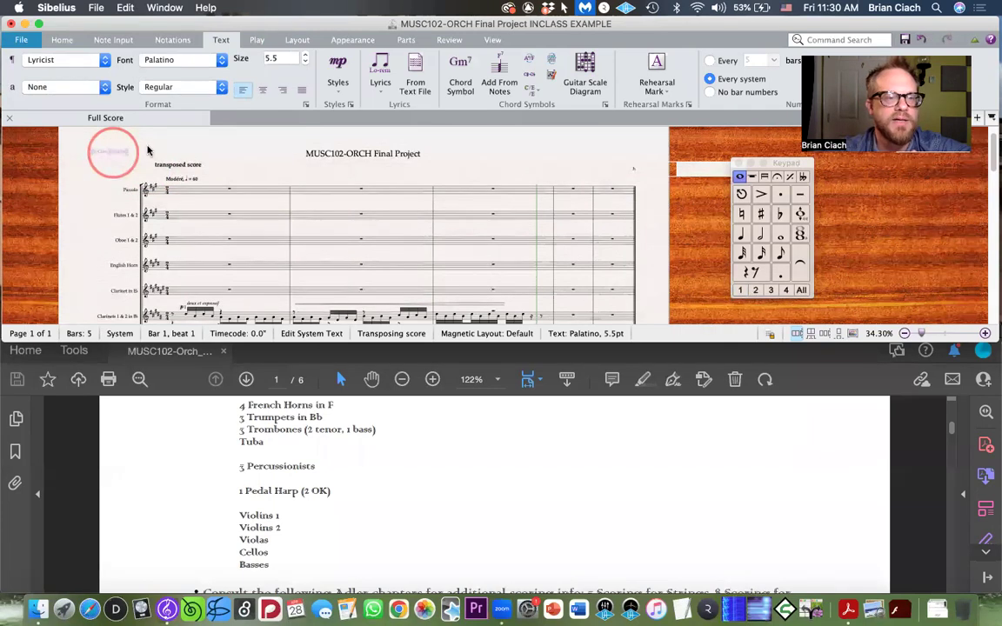
click(172, 194)
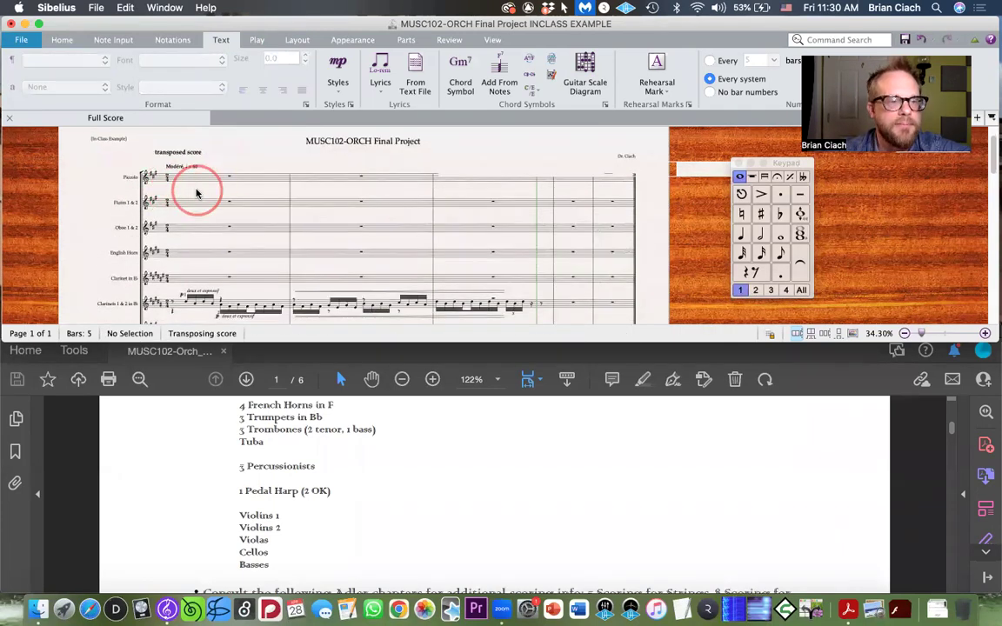
Step: Compare the time signature on the string staves with the opening of the piano score in the assignment PDF
scroll(197, 193, down, 2)
scroll(196, 193, down, 10)
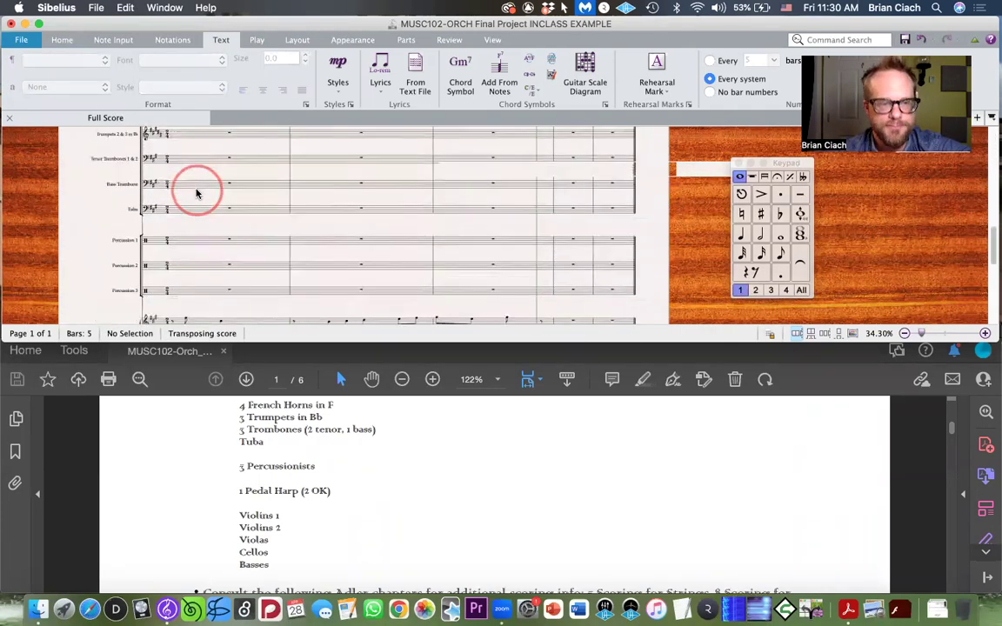
scroll(211, 186, down, 3)
click(168, 206)
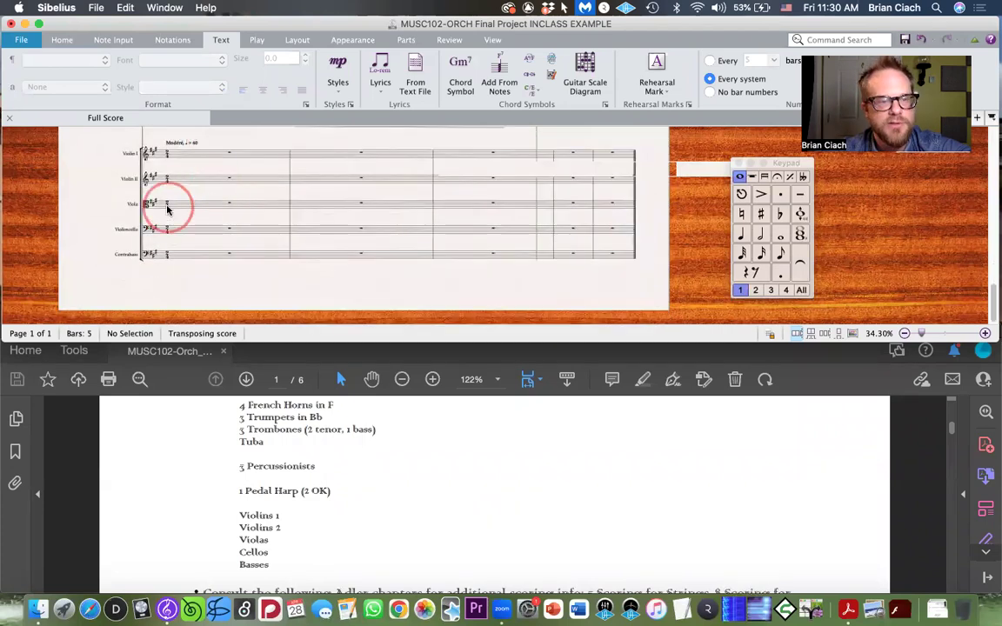
scroll(313, 461, down, 10)
click(368, 469)
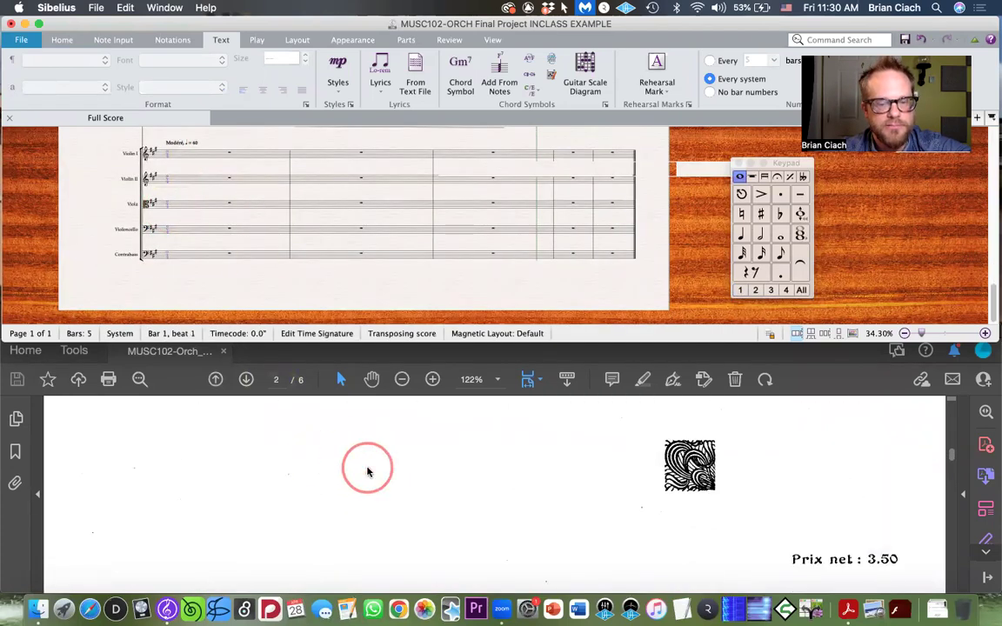
scroll(367, 471, down, 3)
scroll(367, 472, down, 10)
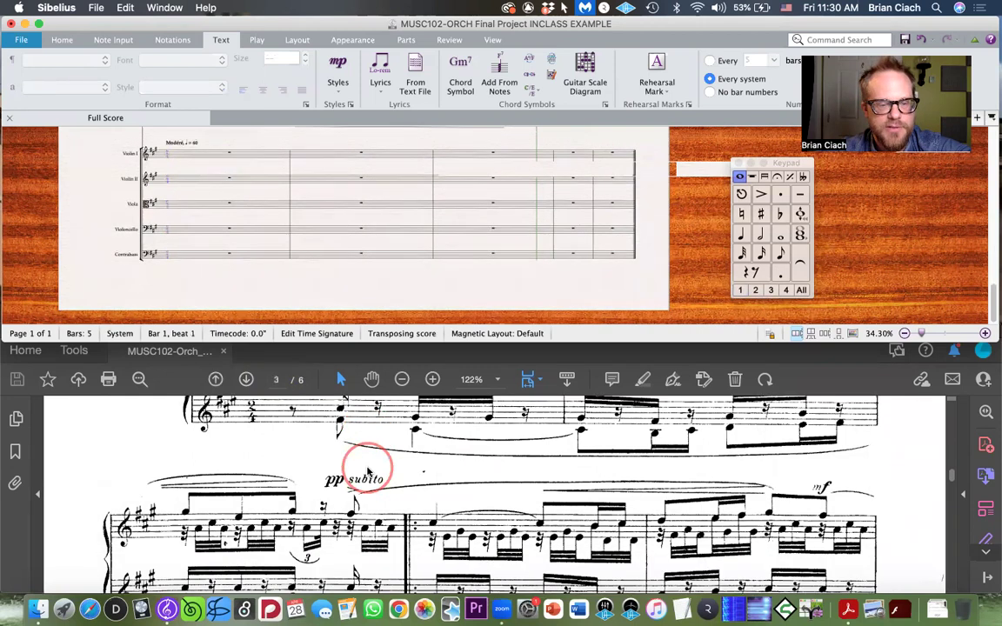
scroll(339, 425, up, 1)
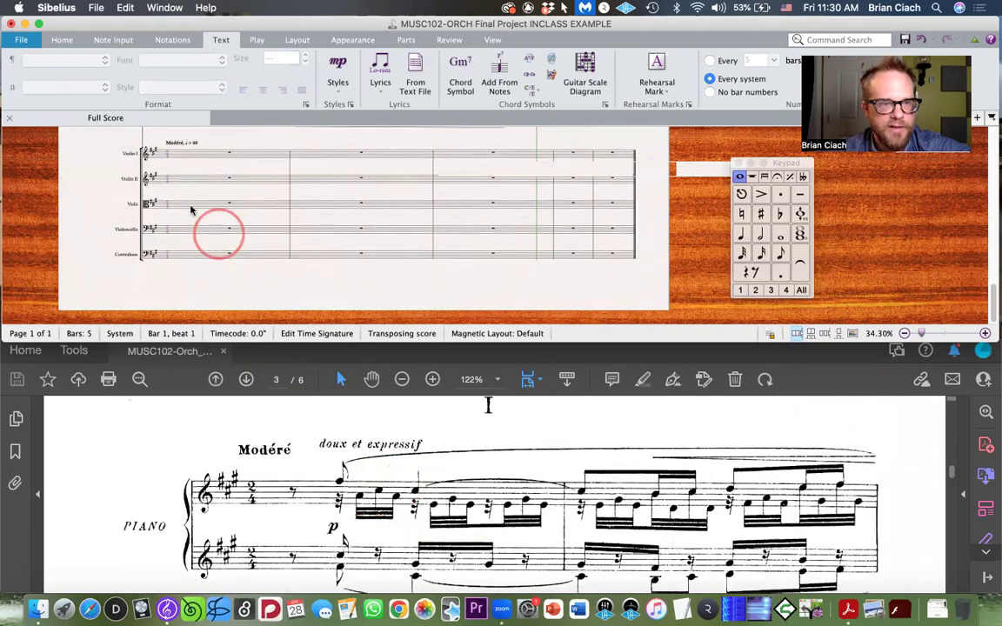
Step: Examine the key signatures of the instruments from the strings up to the Piccolo
click(105, 185)
scroll(102, 186, up, 10)
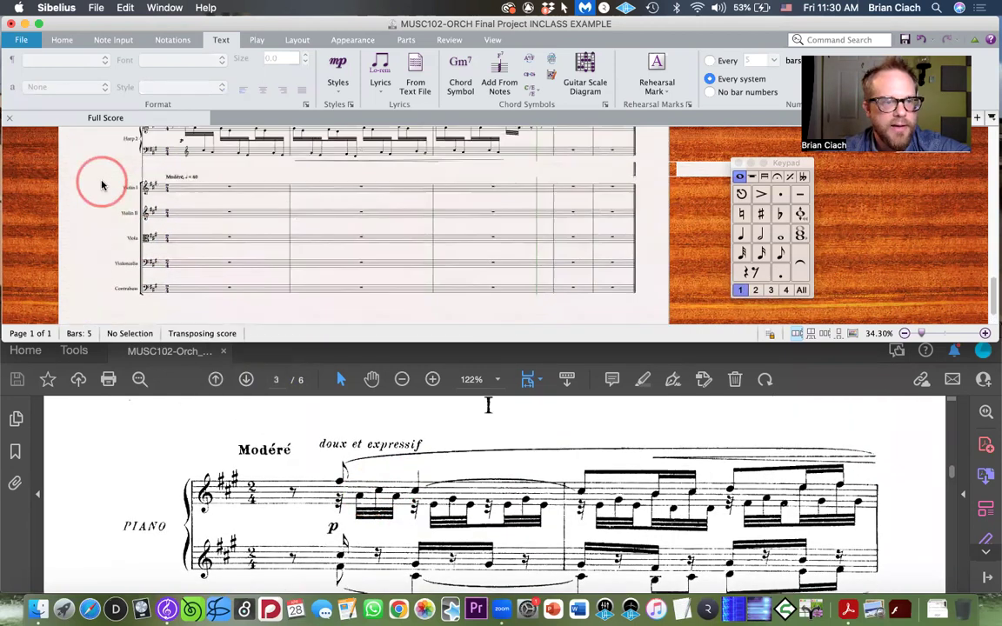
scroll(102, 185, up, 6)
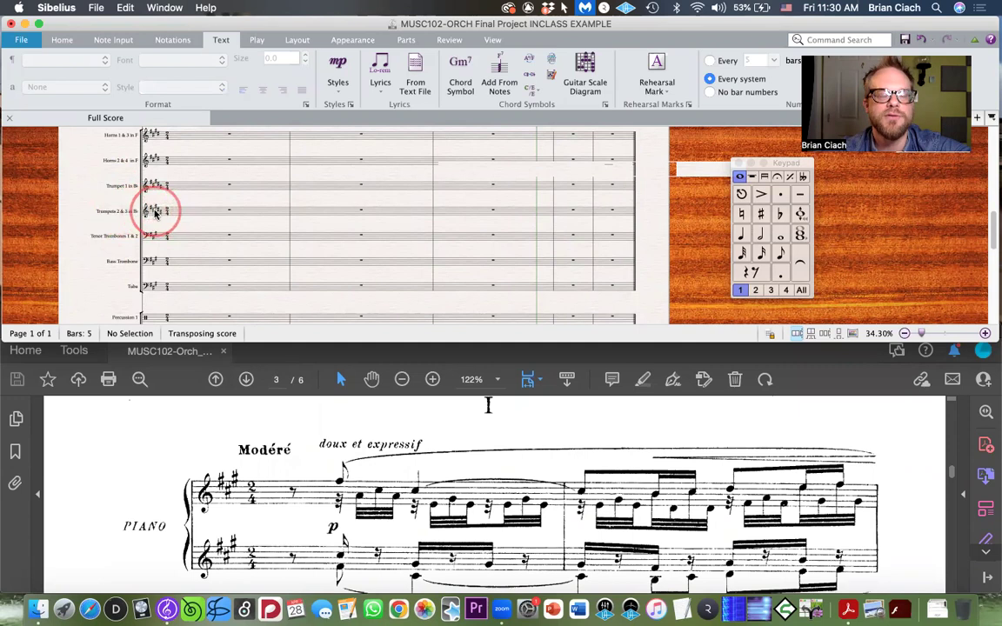
scroll(156, 200, up, 2)
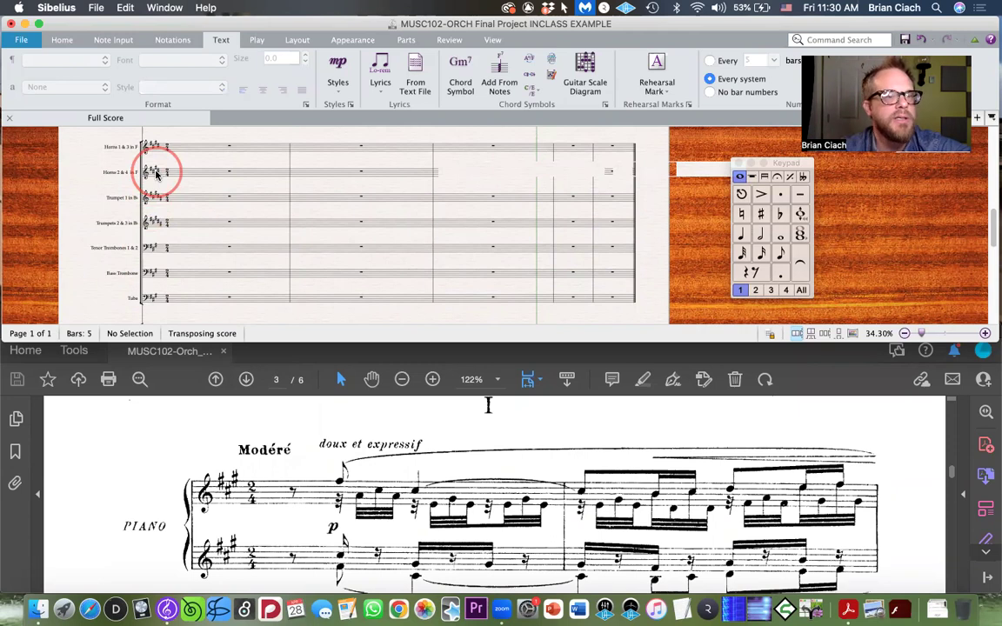
scroll(195, 183, up, 10)
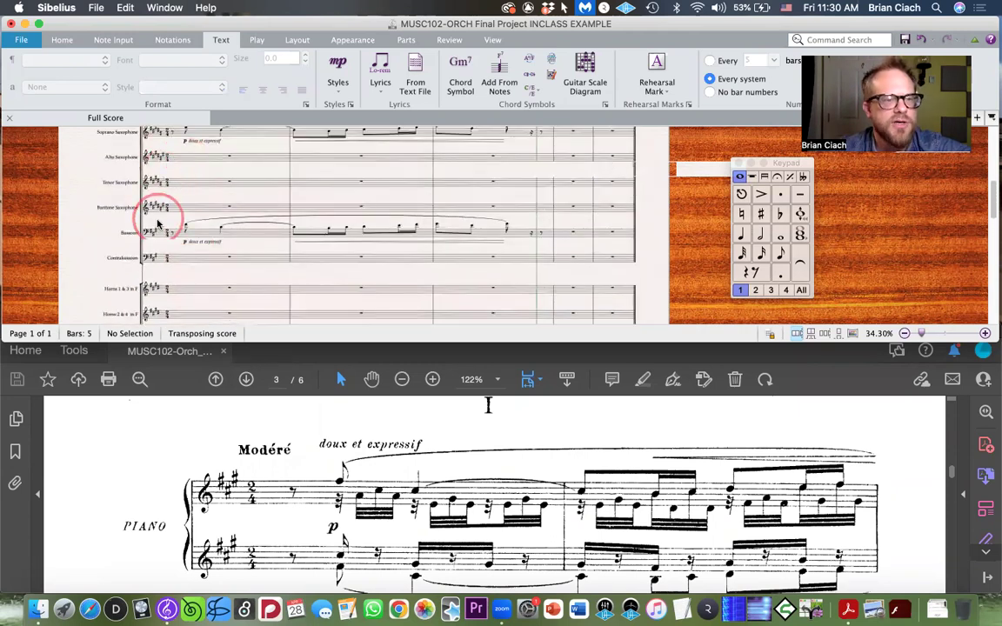
scroll(158, 223, up, 8)
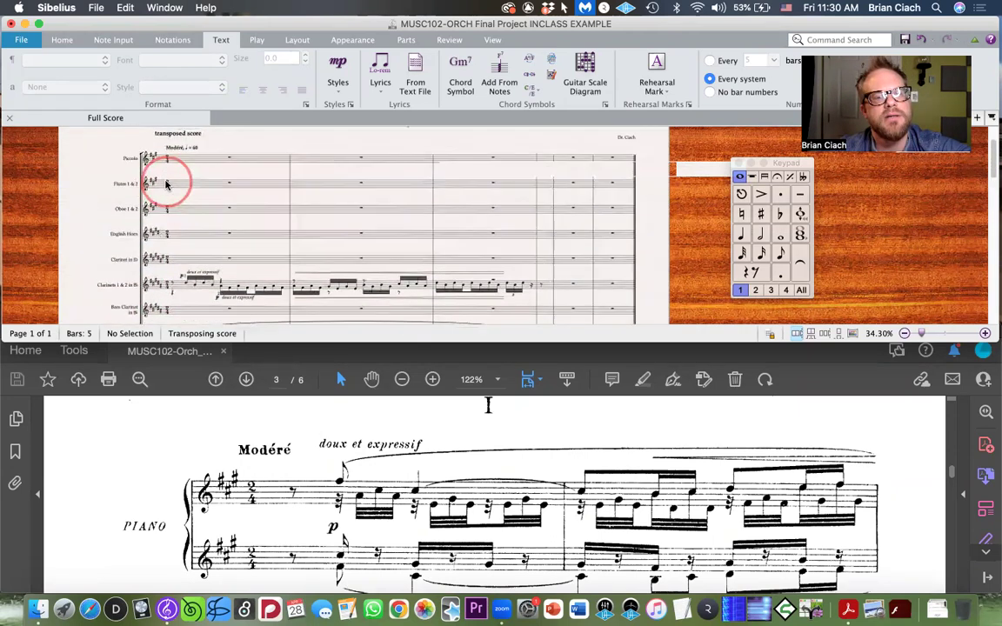
scroll(159, 259, down, 1)
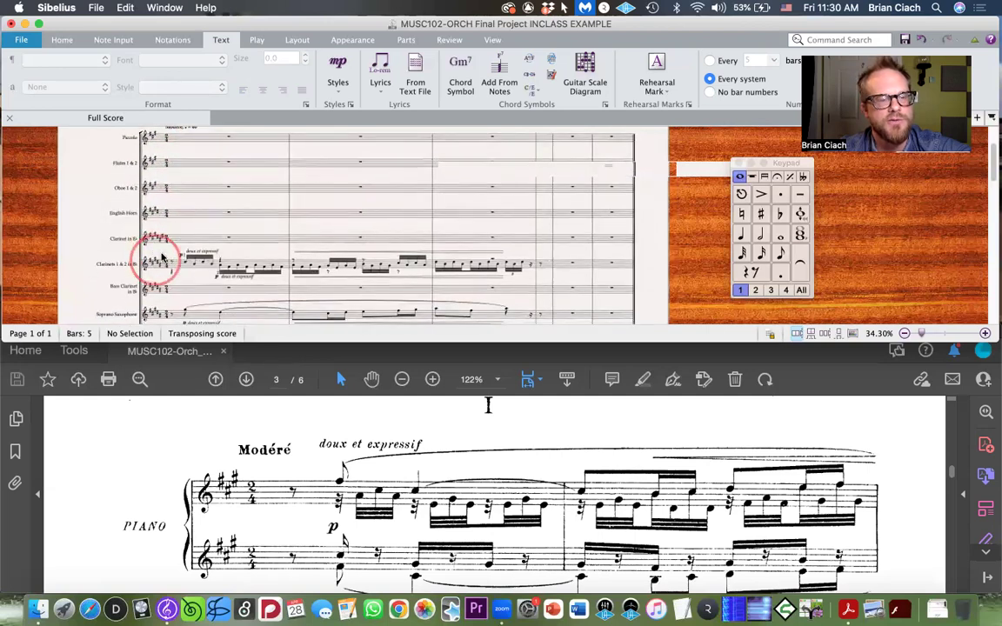
Step: Examine the transposed key signatures of the Clarinet in E♭ and the English Horn at bar 1
click(261, 235)
scroll(262, 235, up, 6)
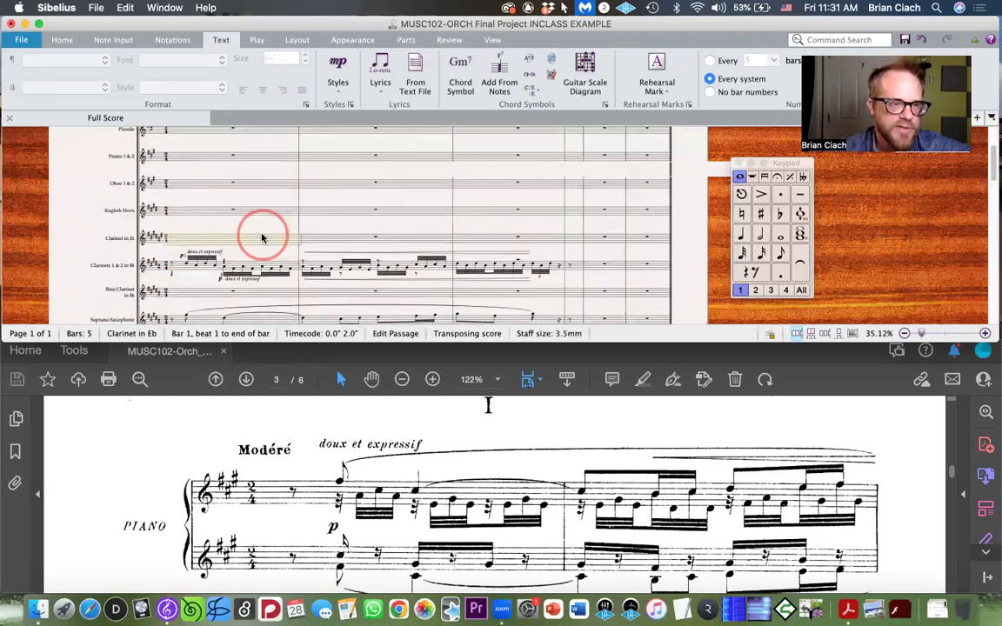
scroll(262, 235, left, 3)
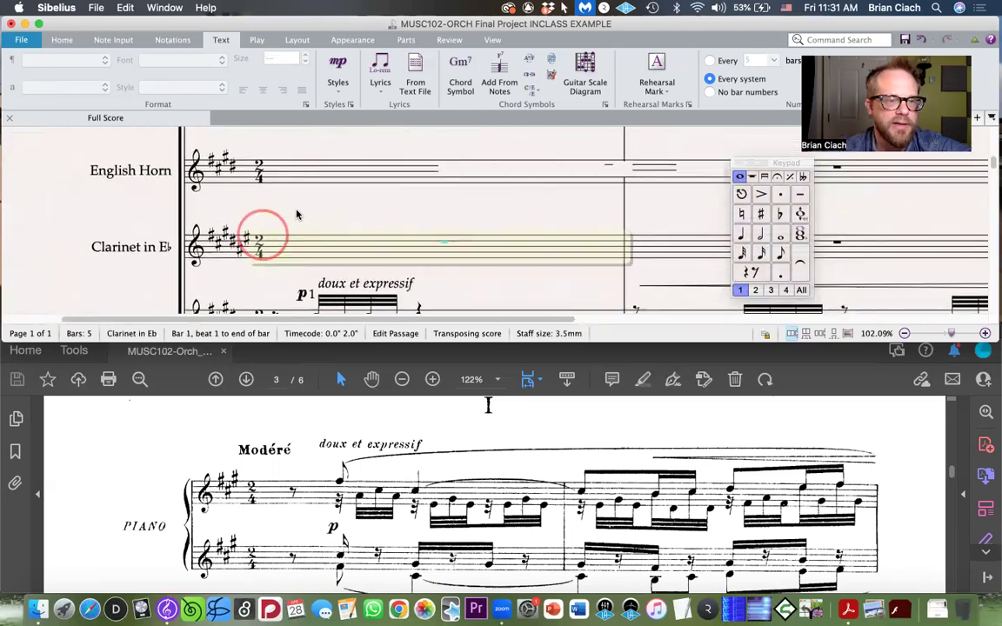
key(Escape)
click(298, 248)
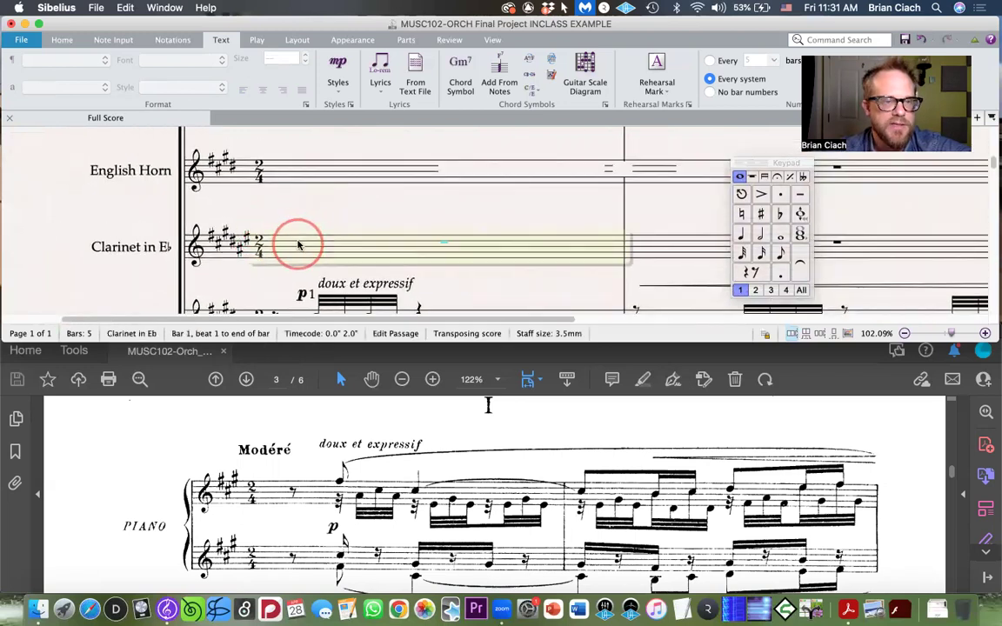
scroll(320, 222, up, 1)
click(306, 217)
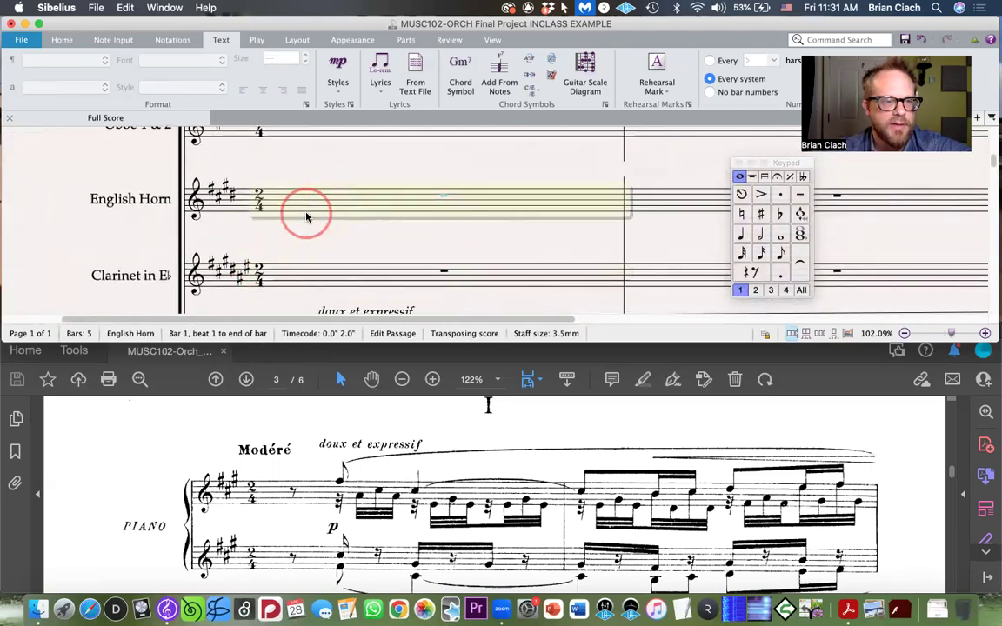
scroll(306, 217, up, 1)
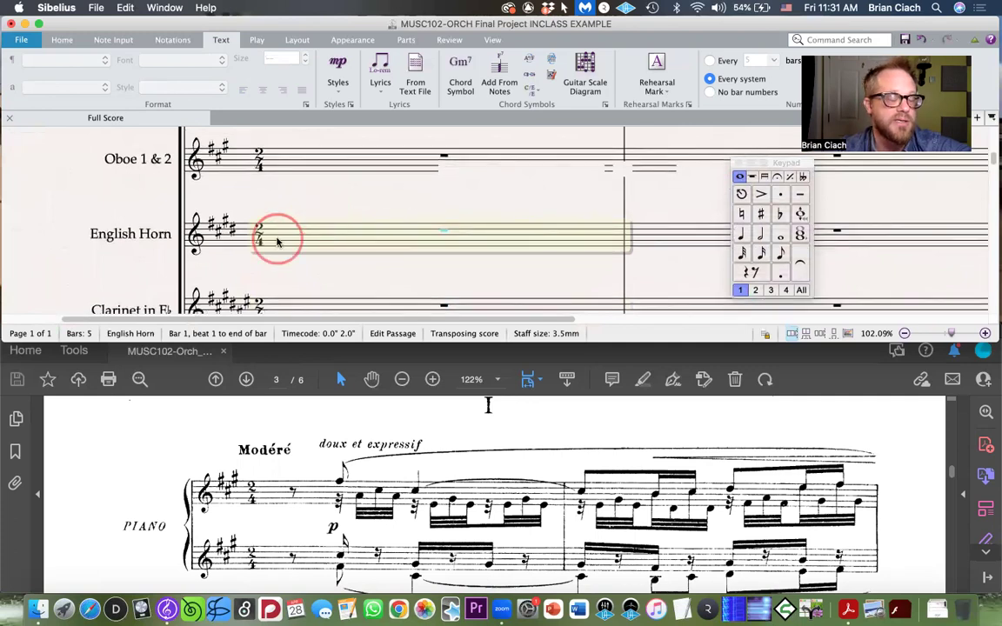
scroll(275, 239, right, 2)
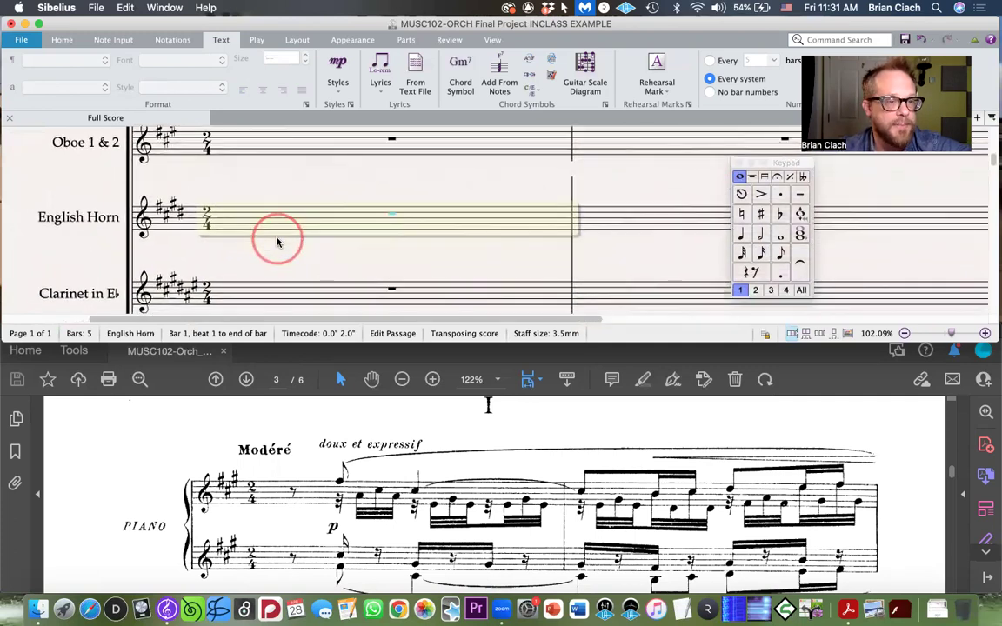
Step: Examine the transposed key signatures of Clarinets 1 & 2 in B♭ and the Bass Clarinet at bar 1
scroll(276, 242, down, 5)
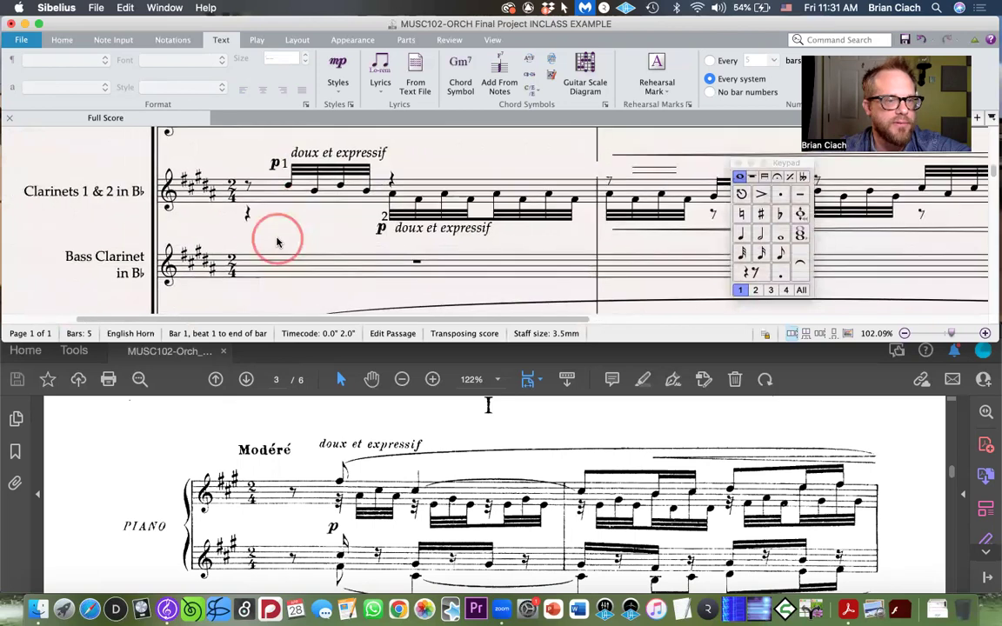
click(265, 204)
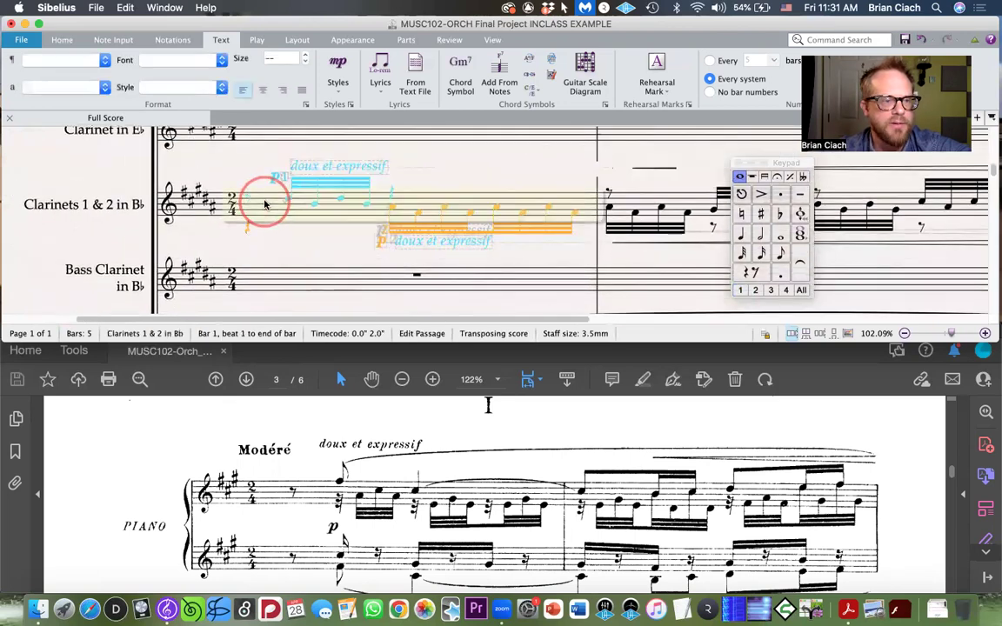
key(Escape)
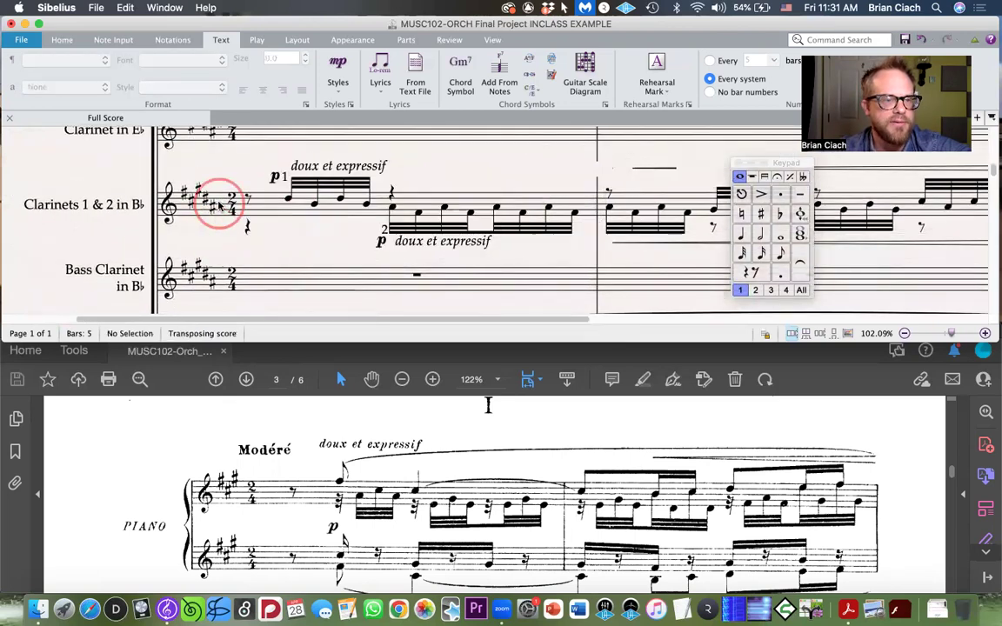
click(266, 204)
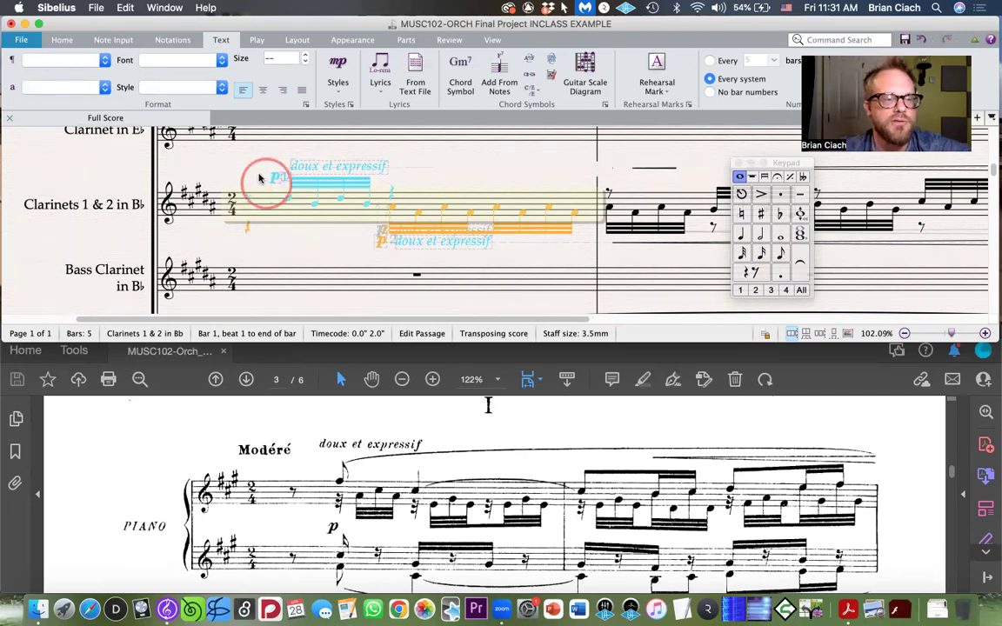
scroll(253, 174, down, 2)
click(261, 228)
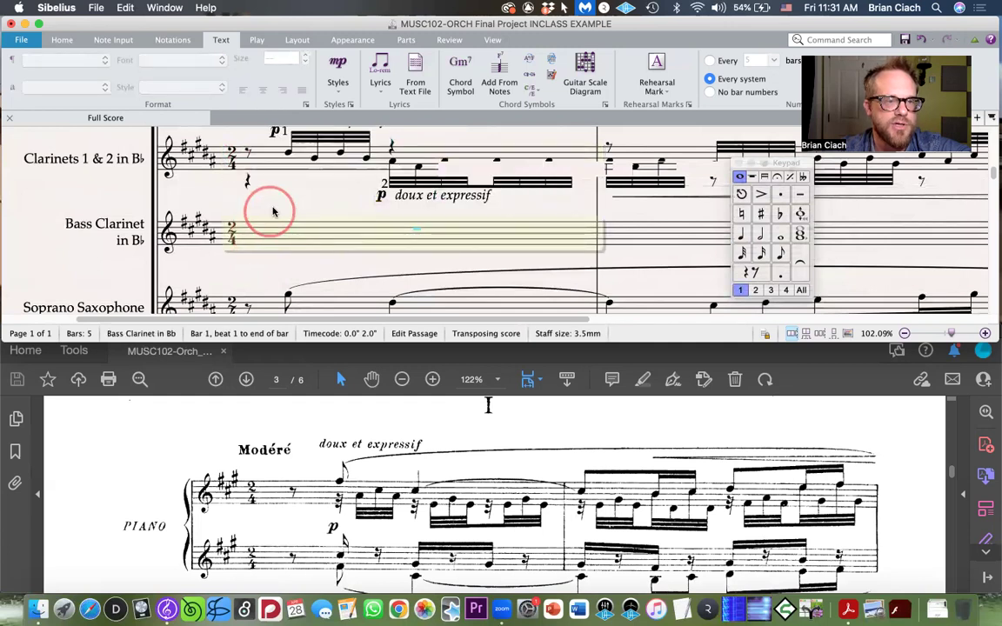
Step: Examine the key signatures of the saxophones, bassoon, horns and trumpets at bar 1
scroll(273, 211, down, 5)
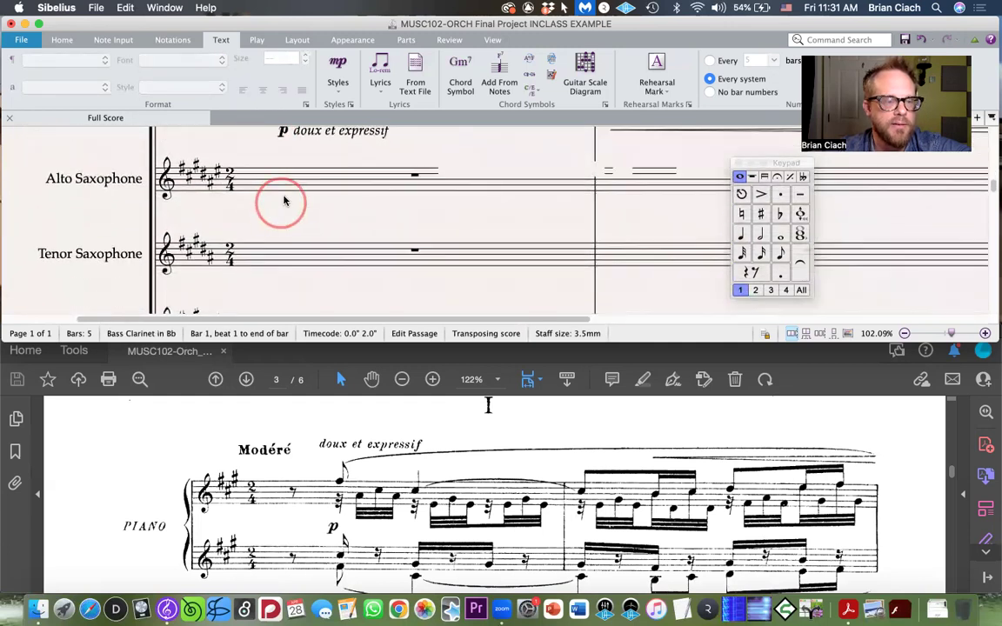
click(268, 179)
key(Escape)
scroll(268, 218, up, 1)
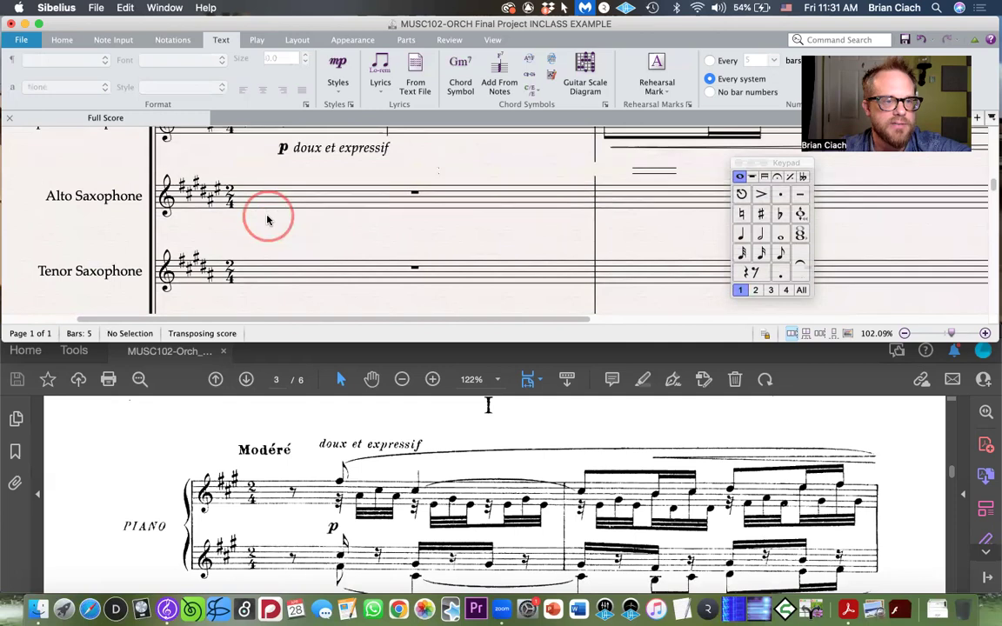
click(251, 207)
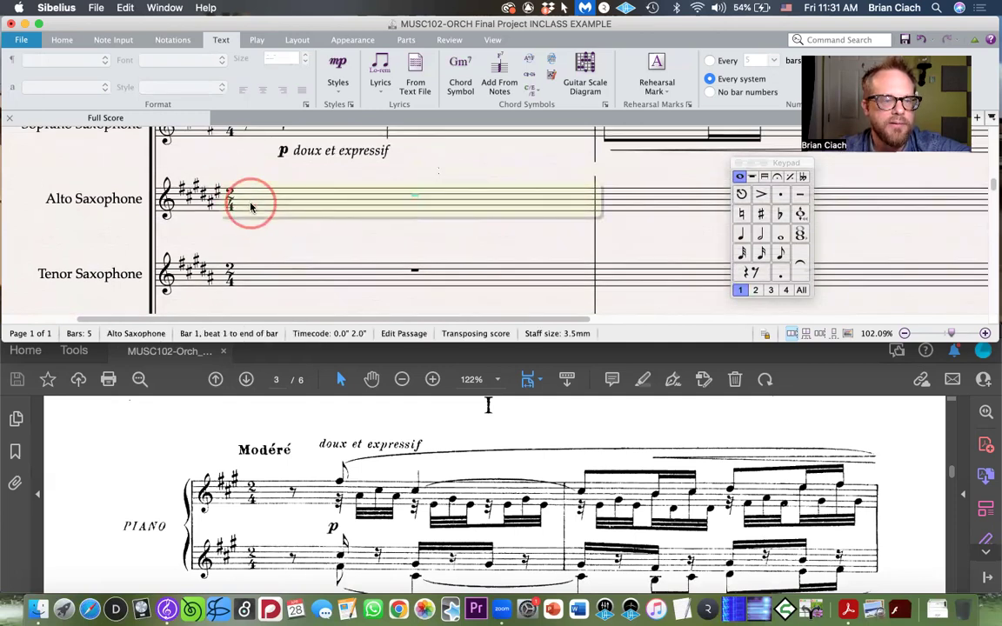
key(Escape)
scroll(252, 251, down, 6)
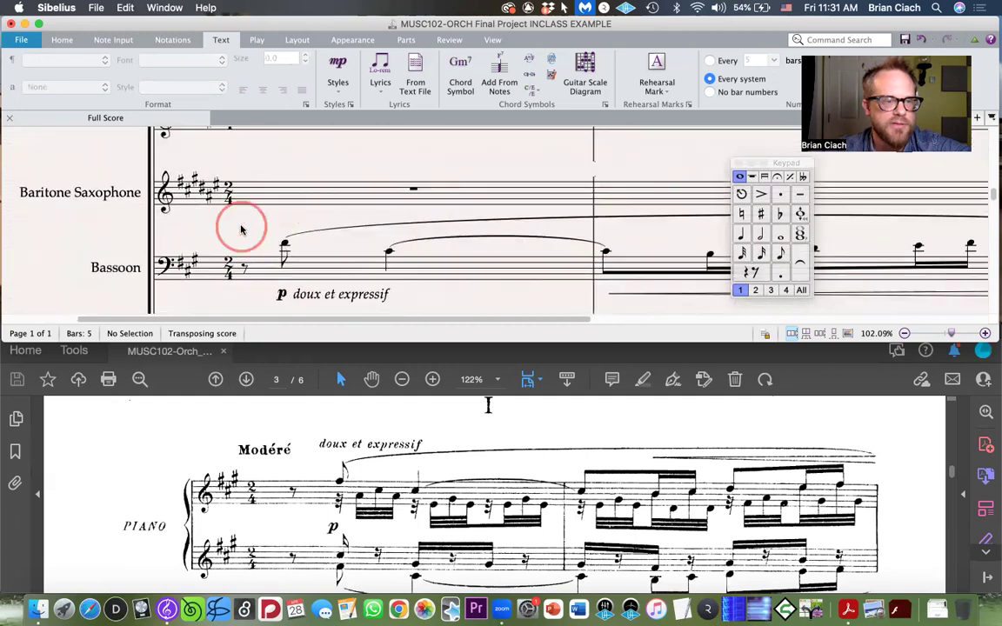
scroll(226, 217, down, 3)
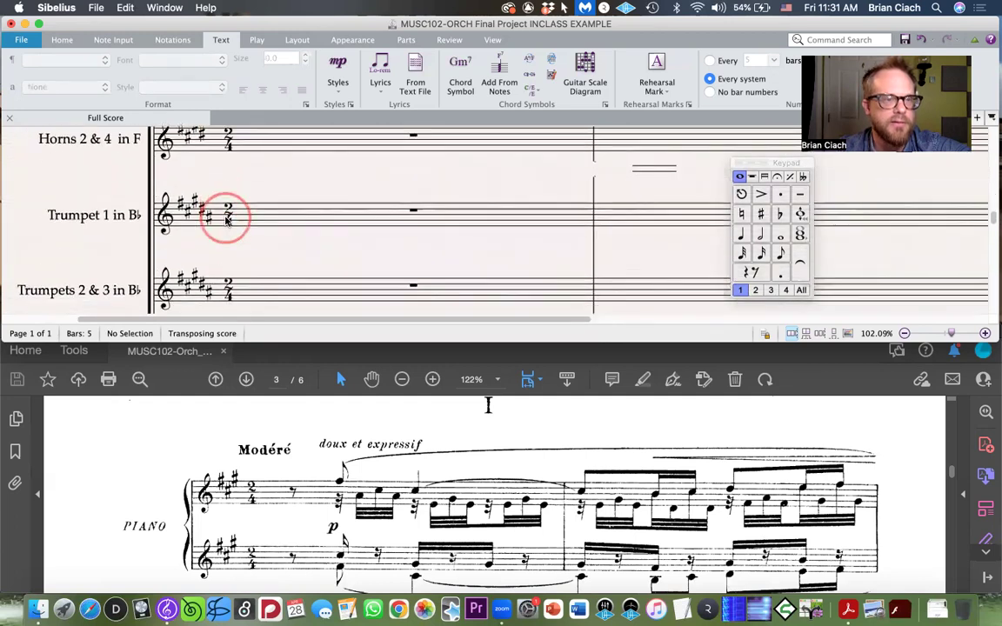
Step: Return to the score's first staff and view the Transposing Score option and the note input options
scroll(223, 216, up, 10)
click(62, 40)
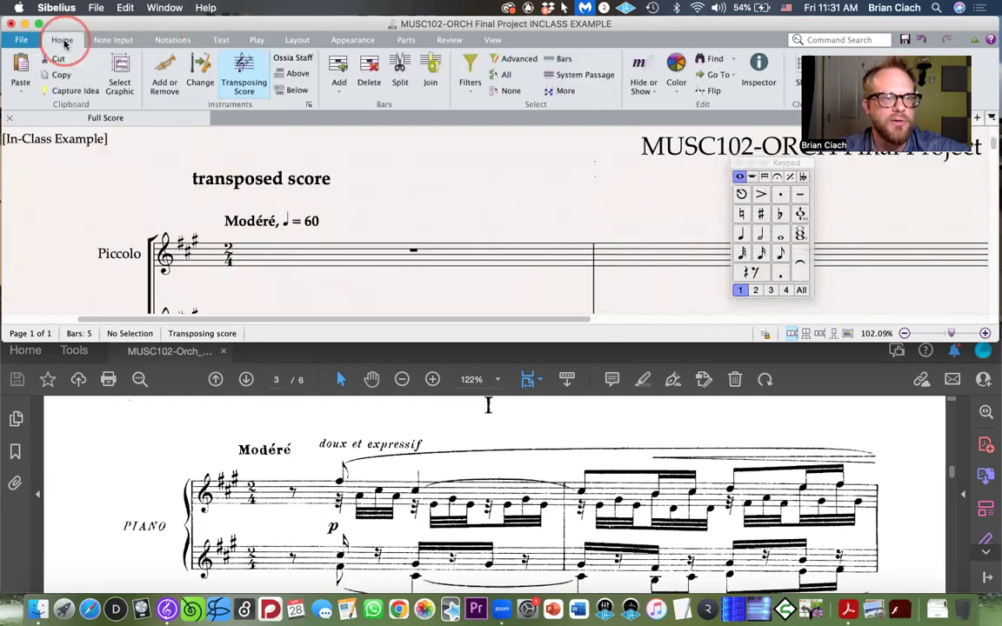
click(114, 39)
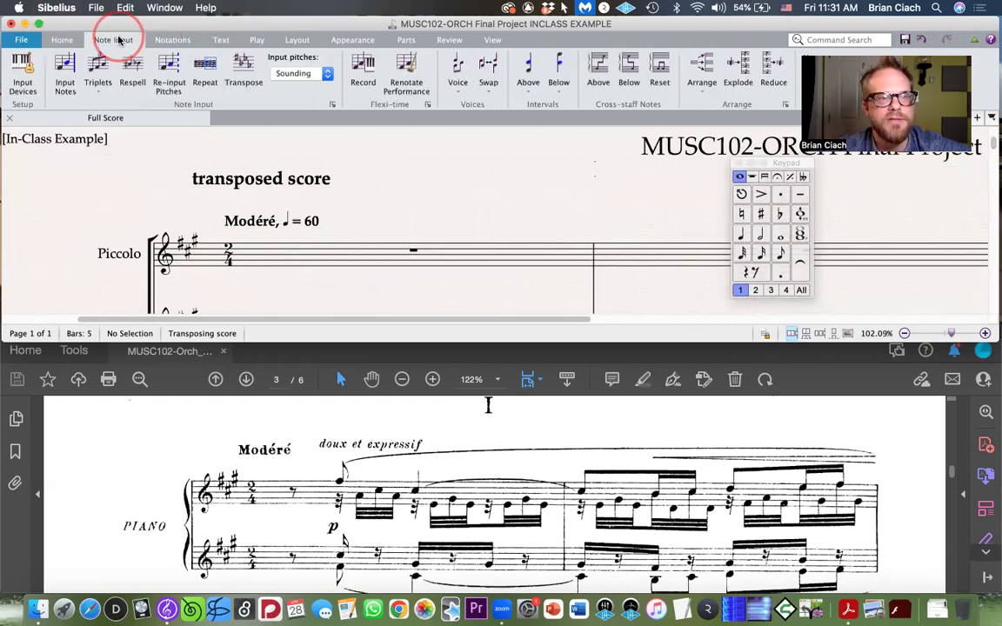
Step: Look through the command categories for the Transposing Score option
click(172, 39)
click(219, 39)
click(256, 40)
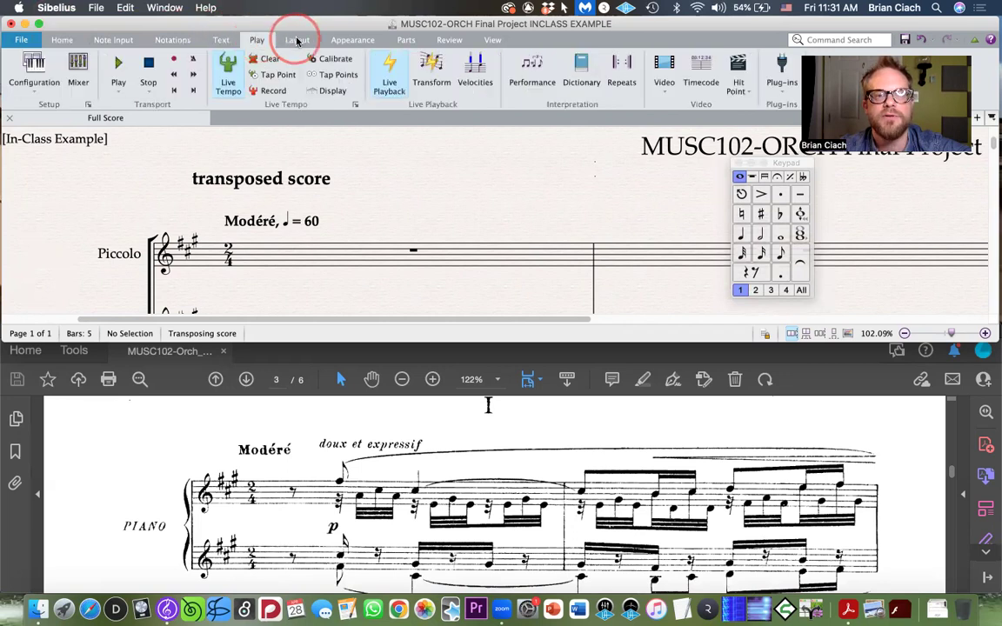
click(296, 40)
click(352, 40)
click(406, 40)
click(447, 41)
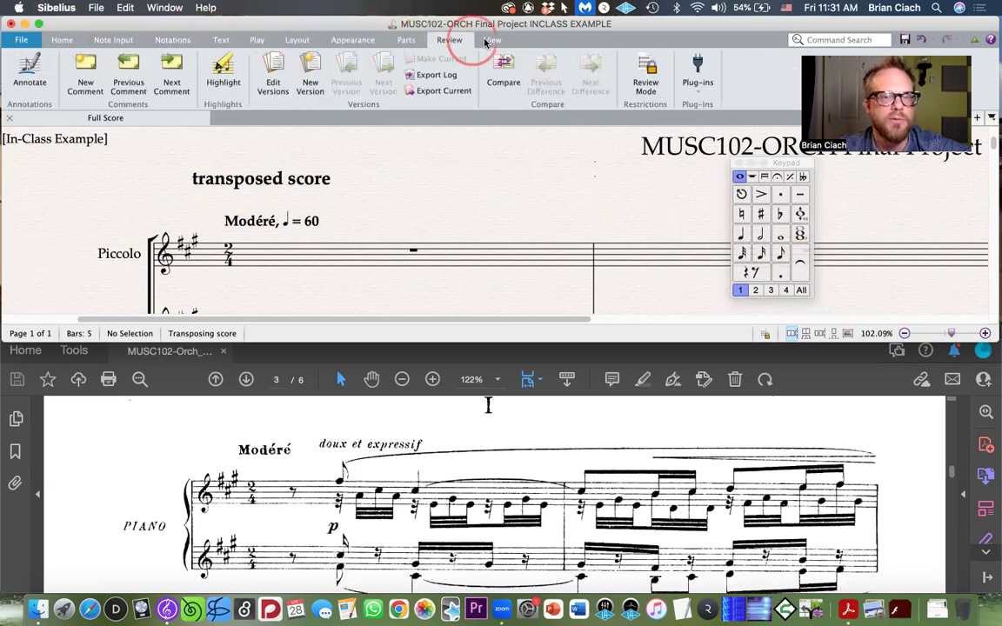
click(492, 40)
click(56, 40)
click(115, 40)
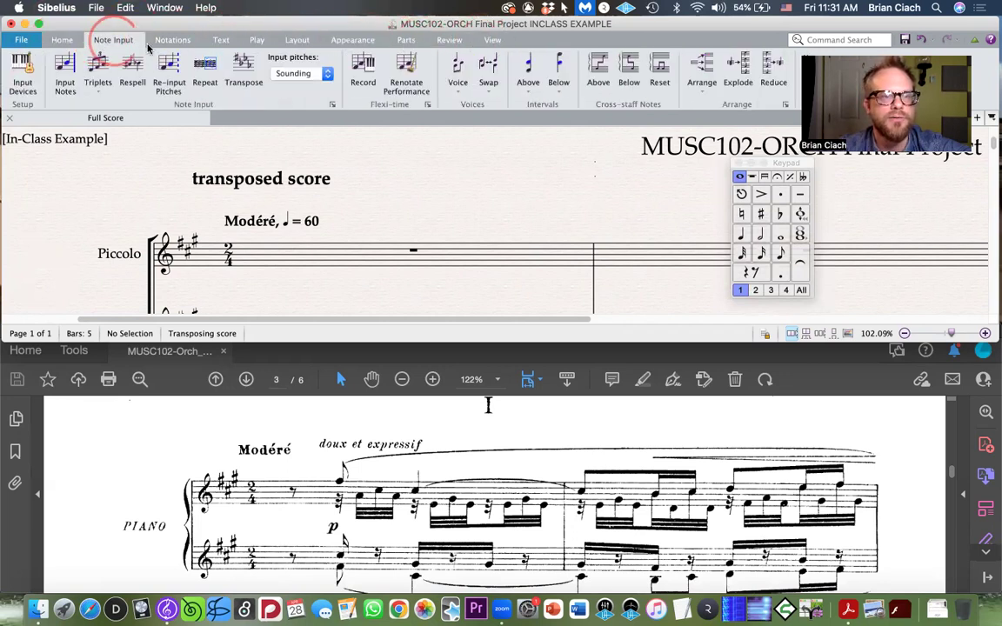
click(171, 39)
click(214, 40)
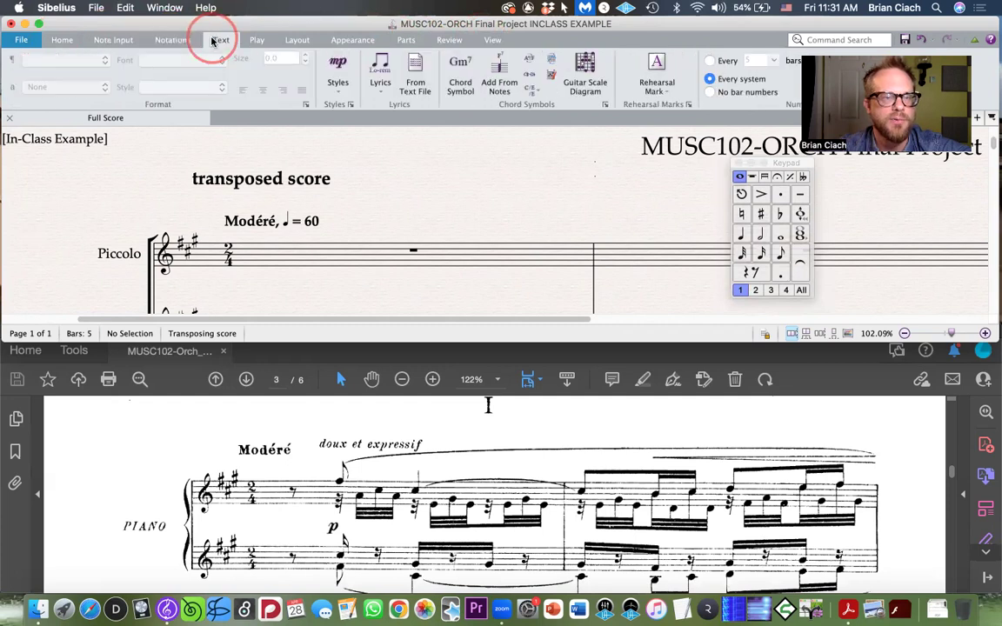
click(113, 39)
click(65, 40)
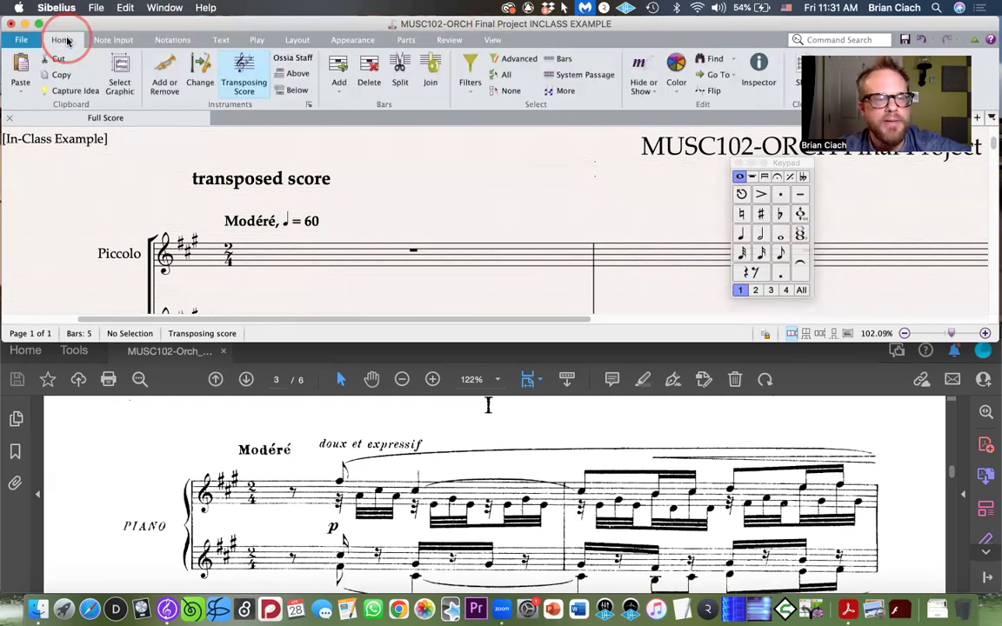
Step: Compare the transposed key signatures of the piccolo, flutes, oboes, English Horn and Clarinet in E♭
scroll(217, 200, down, 2)
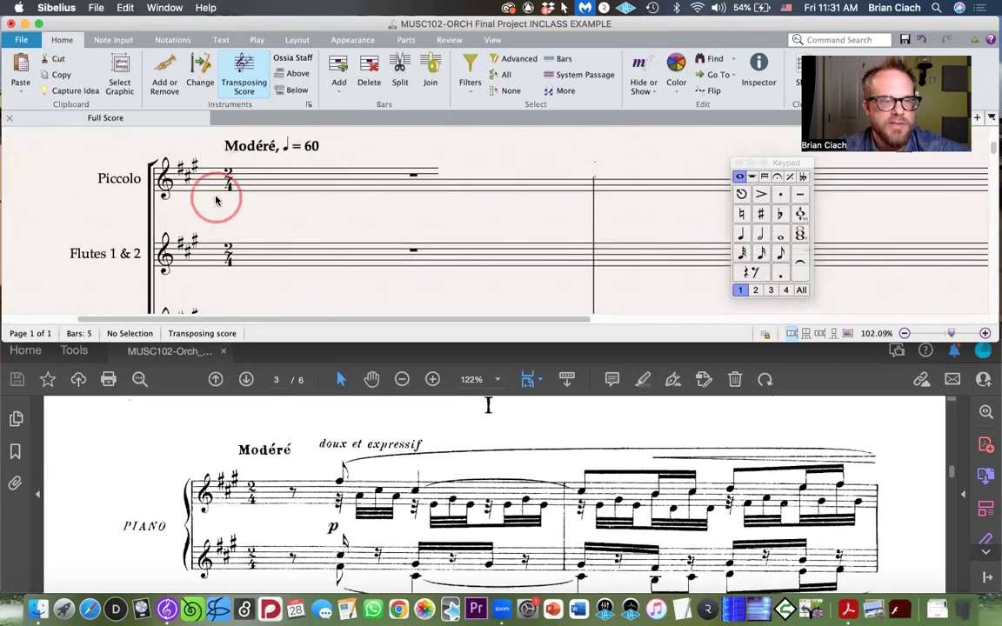
scroll(219, 187, down, 1)
scroll(253, 183, down, 3)
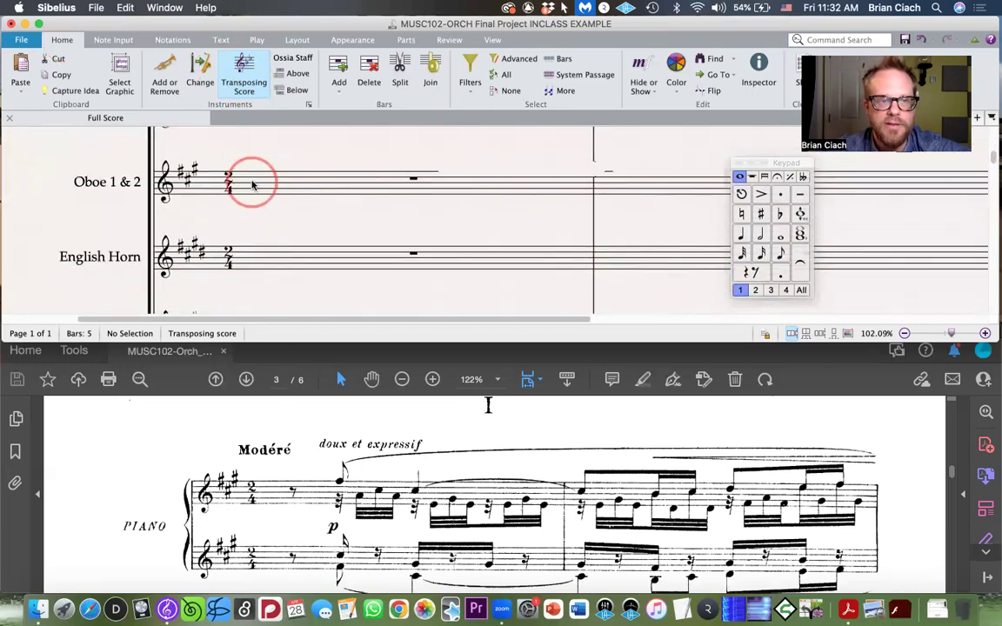
scroll(252, 184, up, 5)
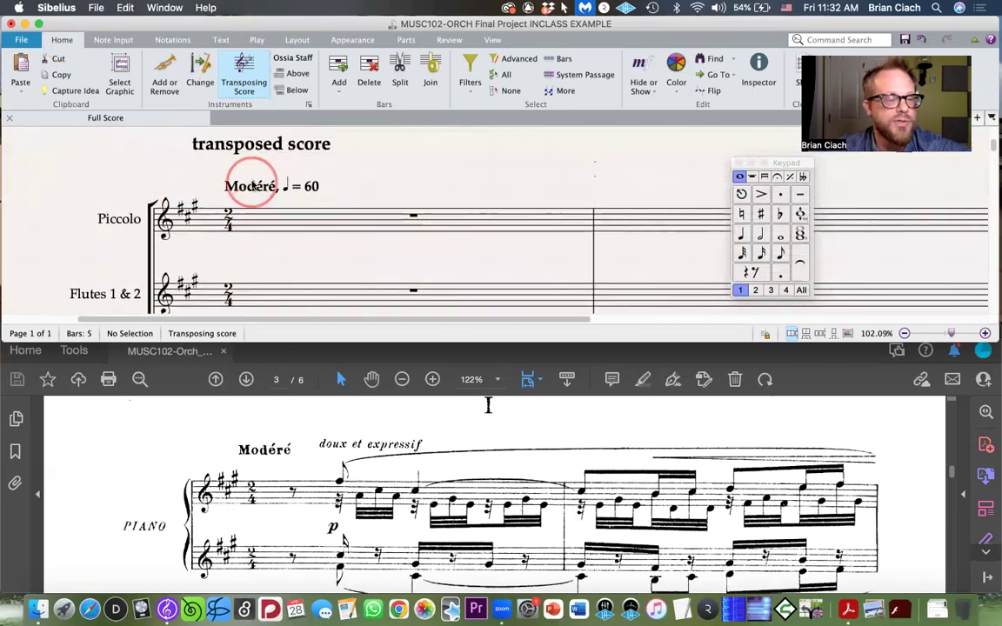
scroll(252, 183, down, 5)
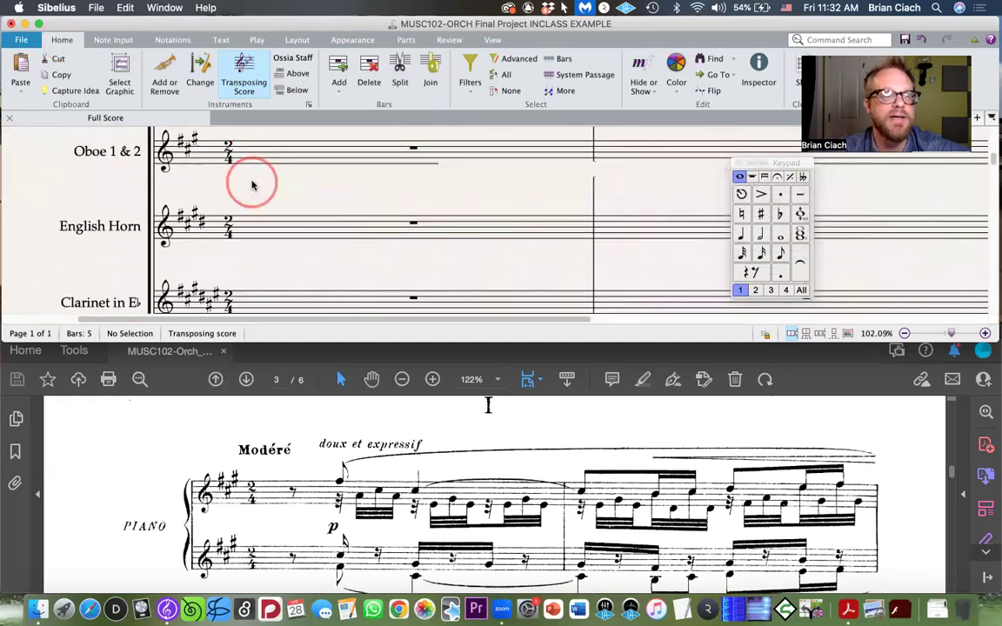
scroll(253, 183, down, 2)
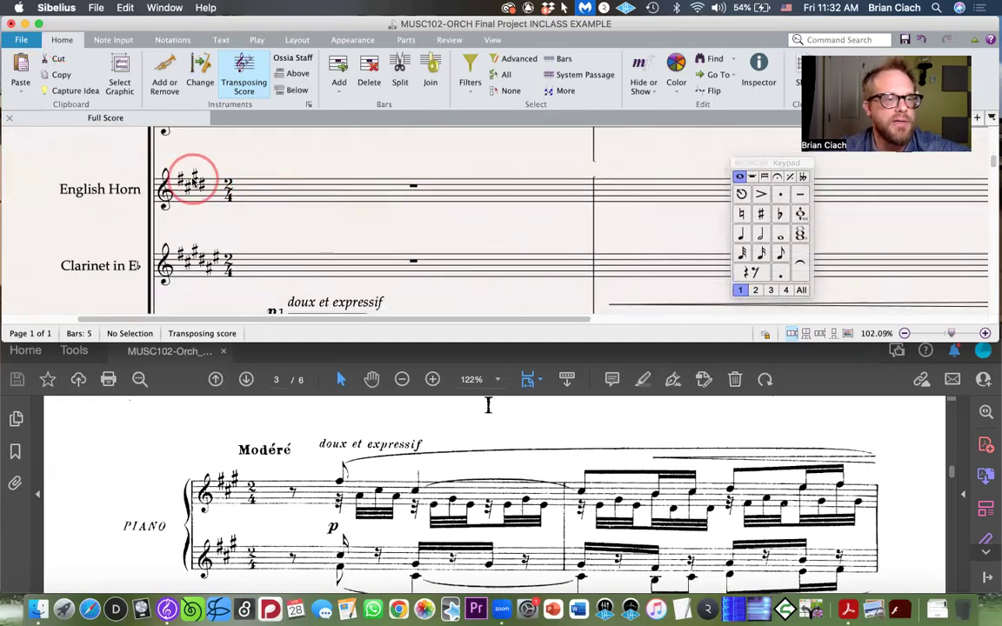
Step: Display the score at concert pitch, compare the Oboe, English Horn and Clarinet in E♭ key signatures, and restore transposed pitch
click(247, 84)
click(245, 84)
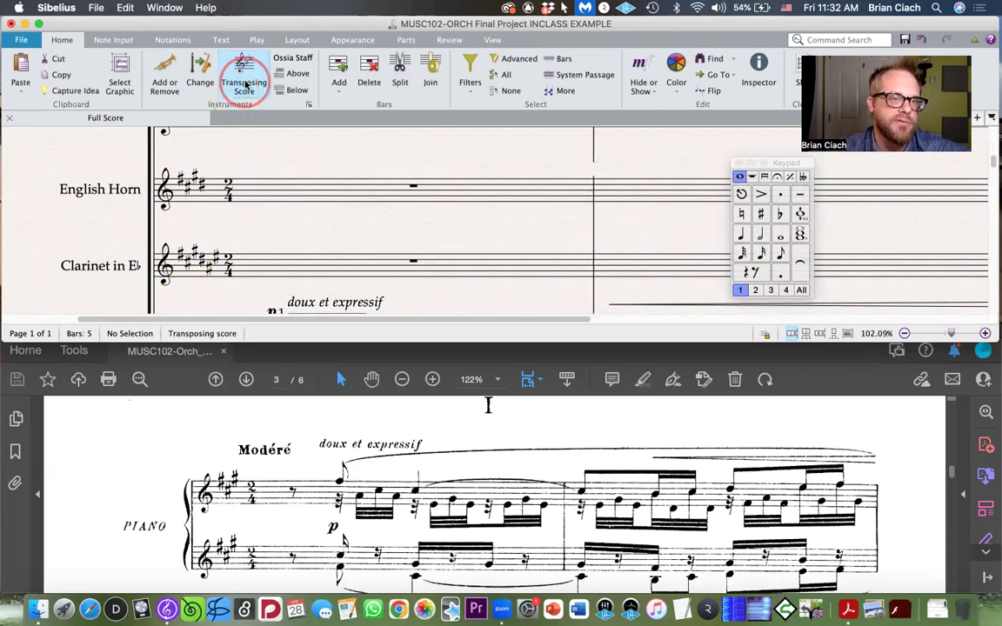
click(245, 84)
scroll(216, 205, up, 3)
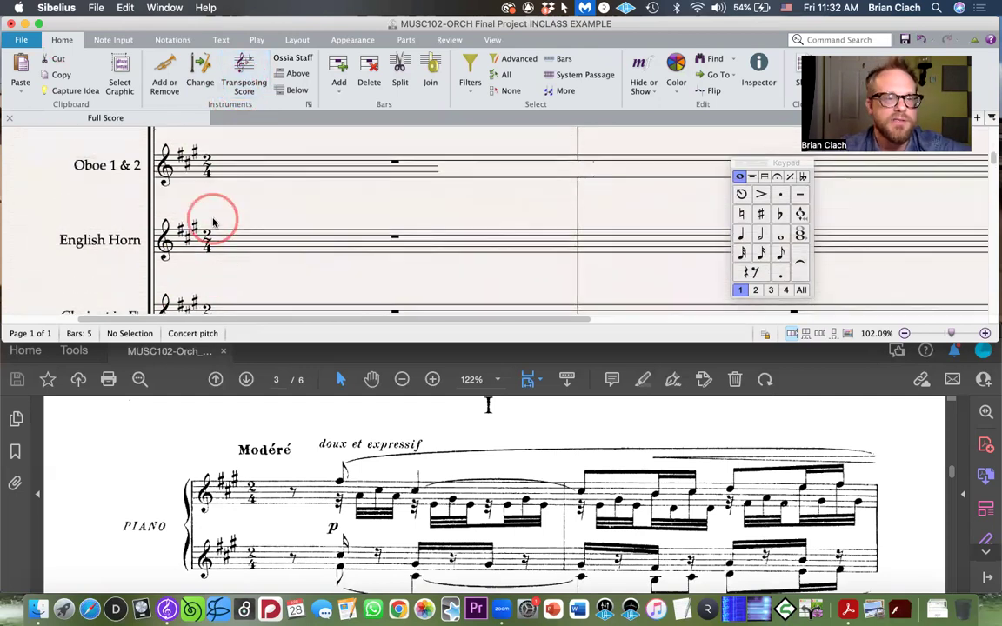
scroll(213, 221, up, 2)
scroll(213, 221, down, 4)
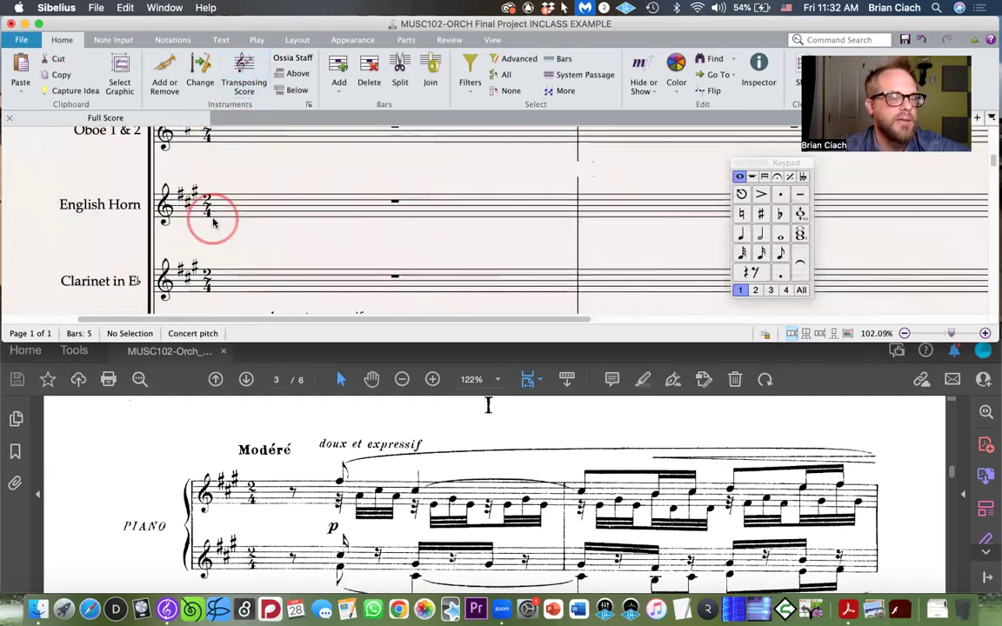
click(244, 84)
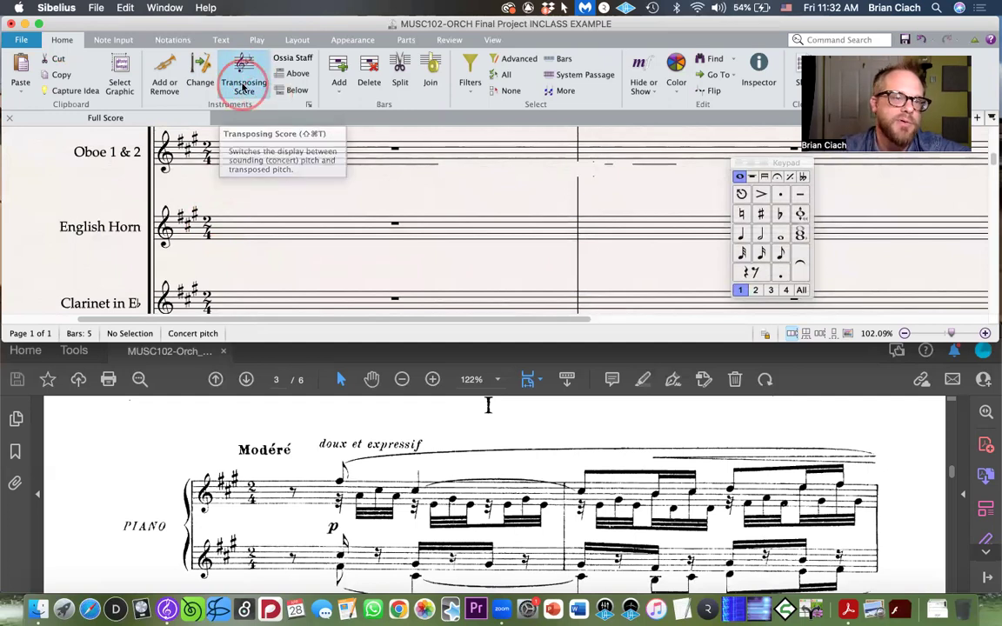
Step: Examine the flute, oboe, English Horn and Clarinet in E♭ key signatures at transposed pitch
scroll(239, 188, up, 2)
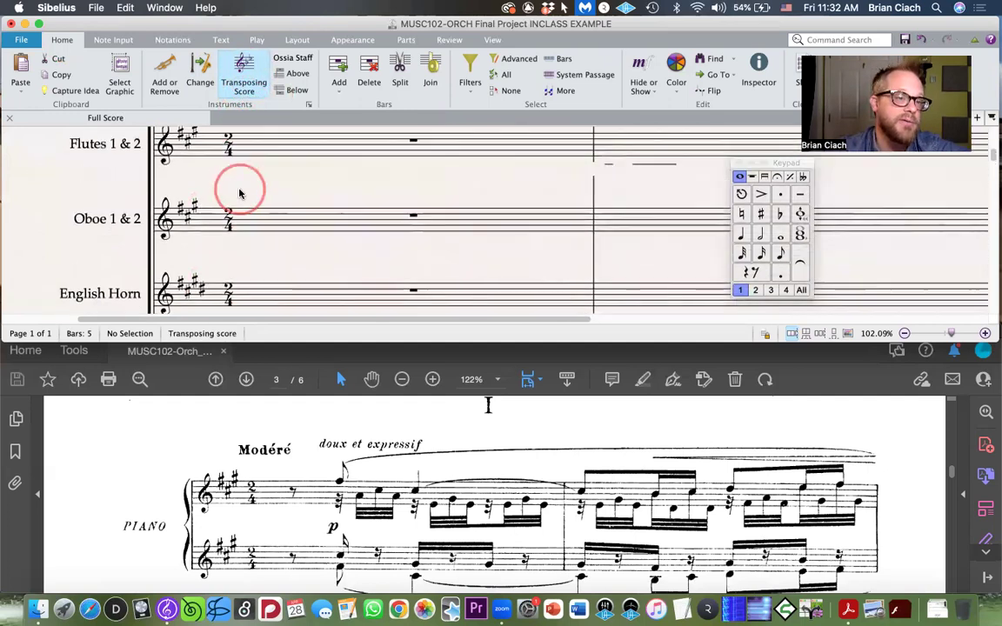
scroll(241, 193, down, 1)
scroll(241, 193, down, 1)
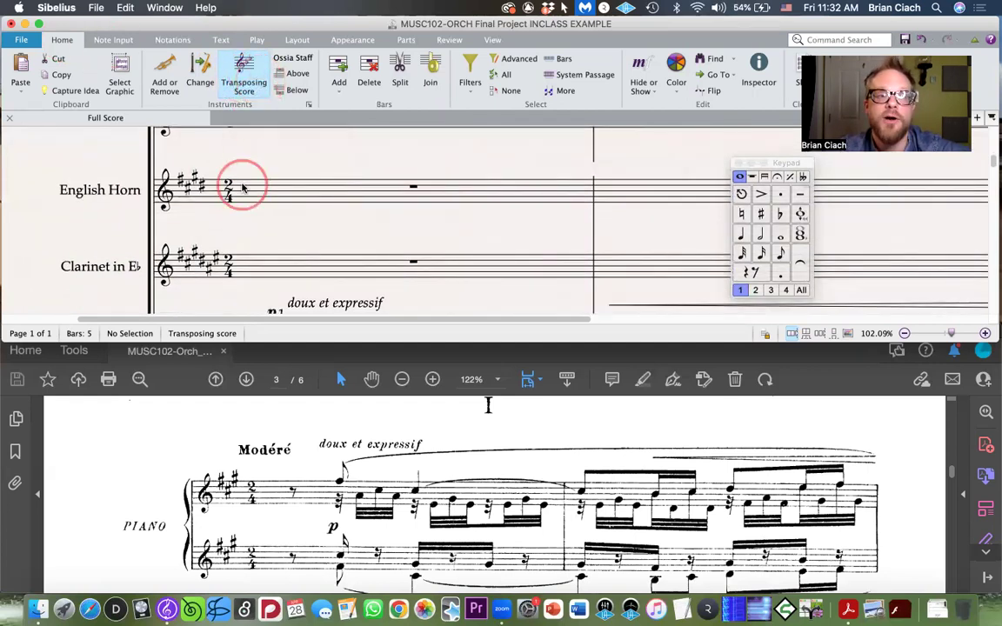
scroll(241, 196, up, 1)
scroll(241, 197, up, 1)
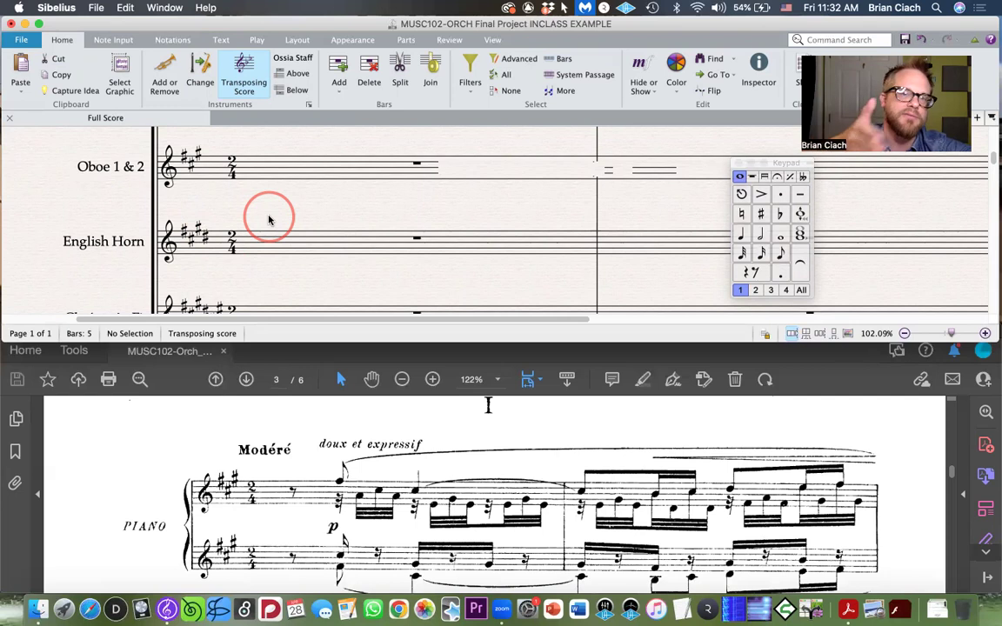
scroll(291, 216, down, 2)
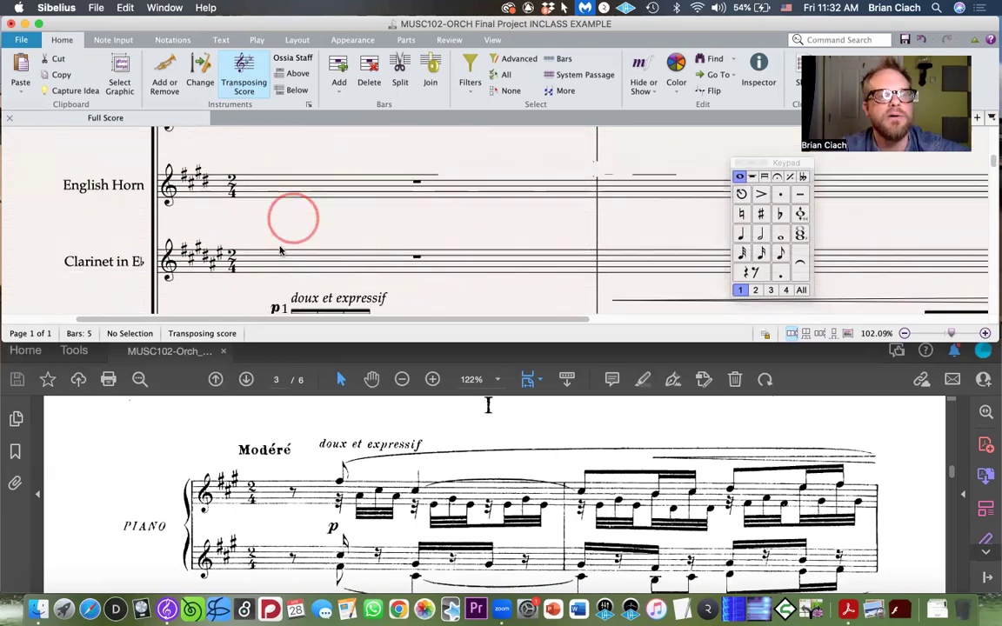
click(273, 261)
click(306, 229)
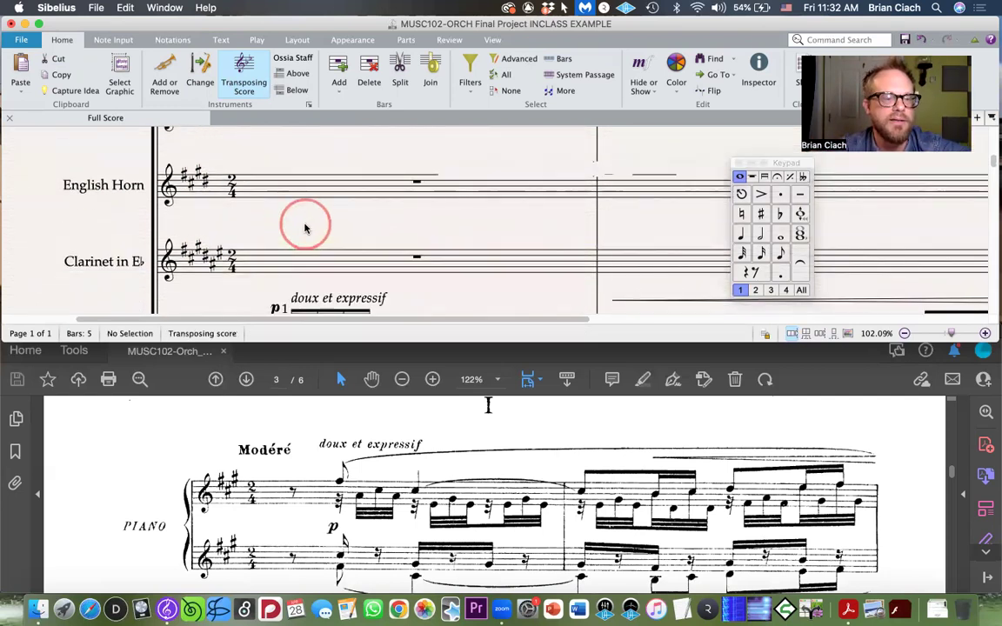
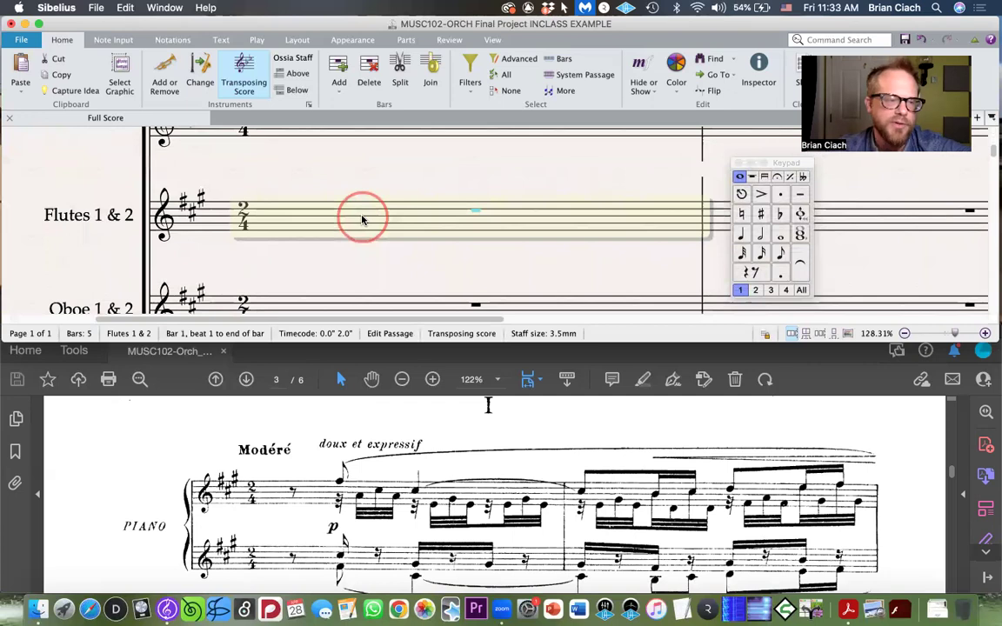
Step: Shorten the Flutes 1 & 2 instrument name to Flute
scroll(362, 219, up, 1)
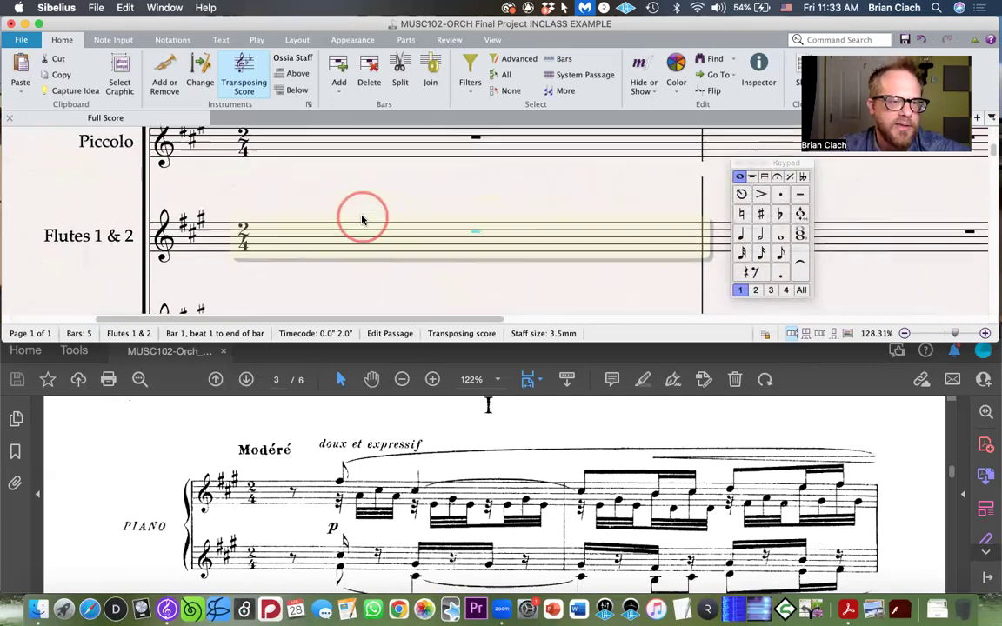
scroll(298, 212, up, 2)
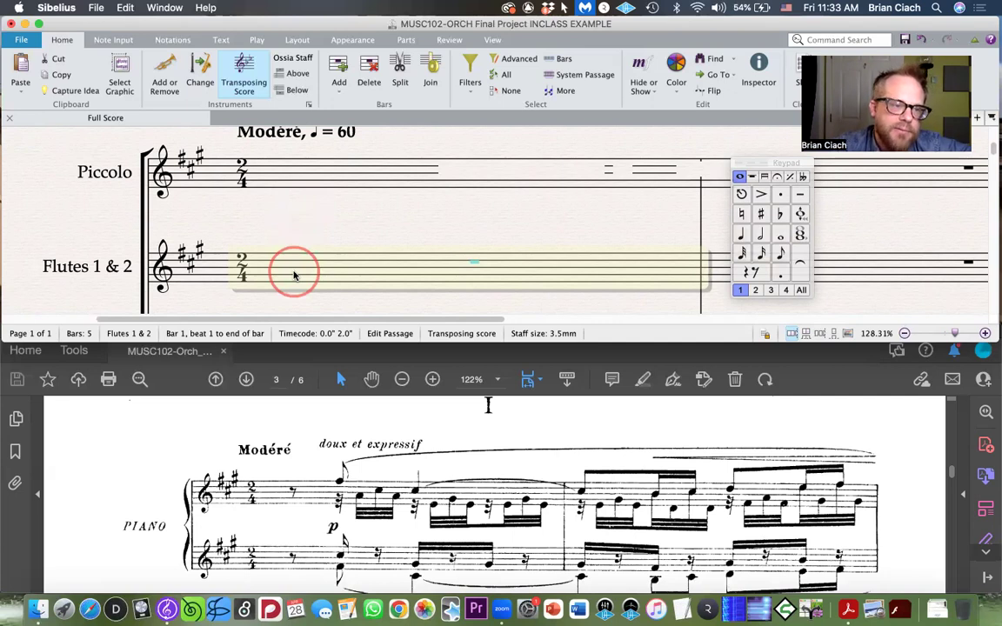
click(65, 269)
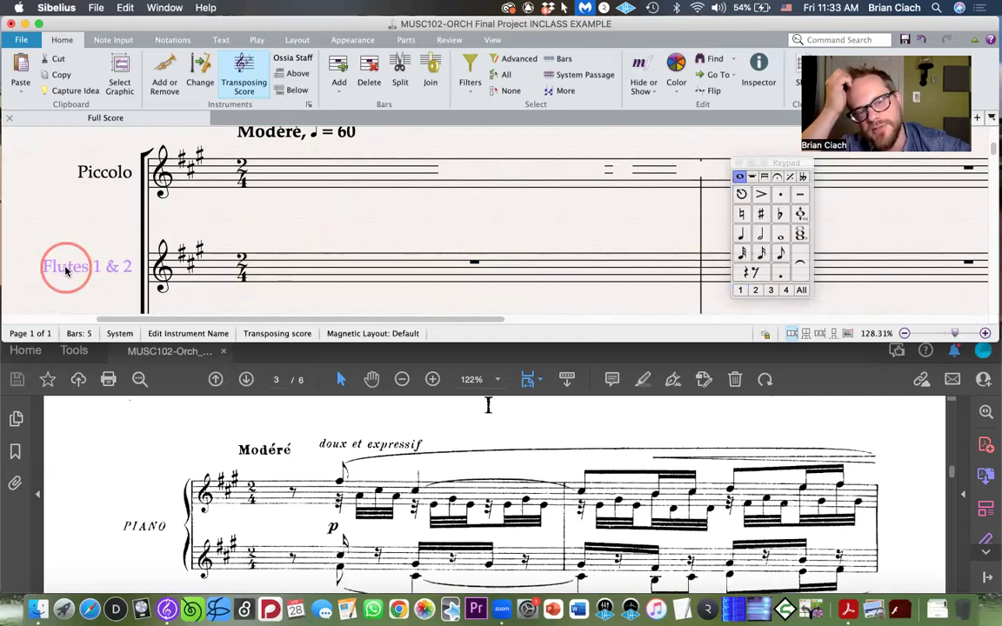
click(113, 258)
click(88, 268)
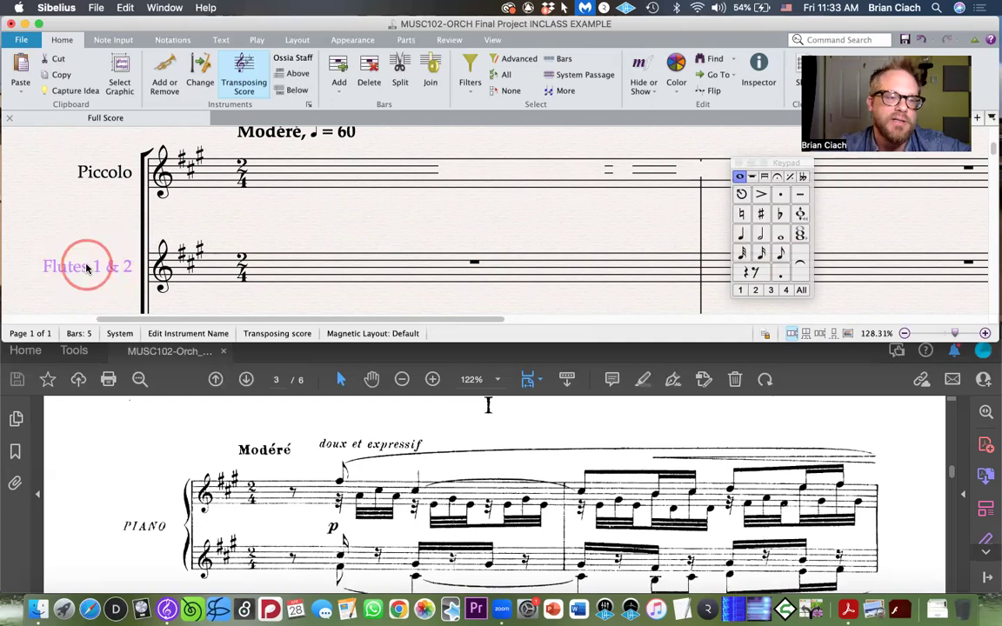
click(196, 258)
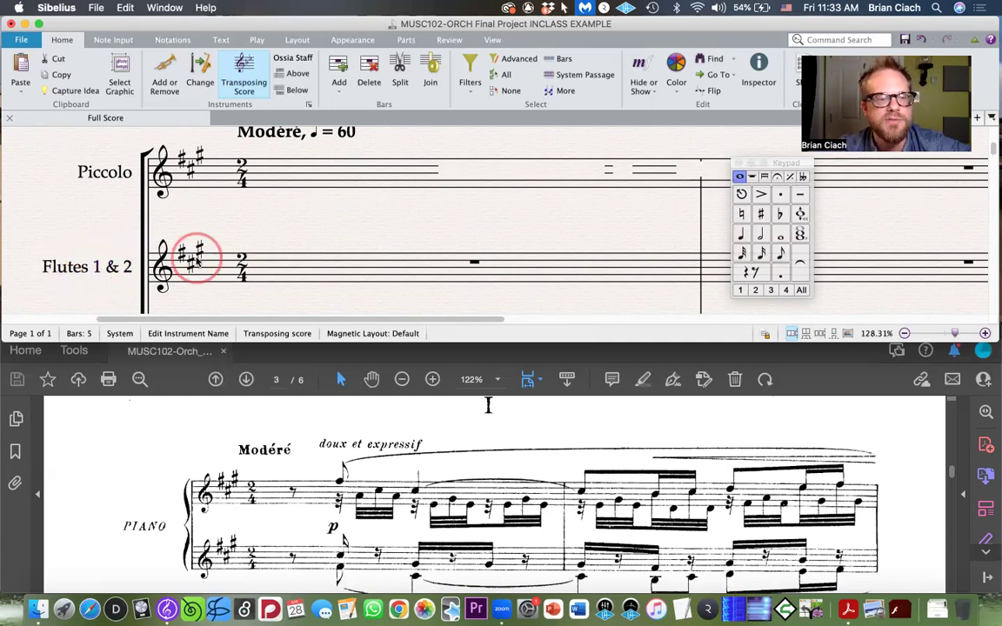
key(BackSpace)
key(BackSpace)
key(BackSpace)
key(BackSpace)
key(BackSpace)
key(BackSpace)
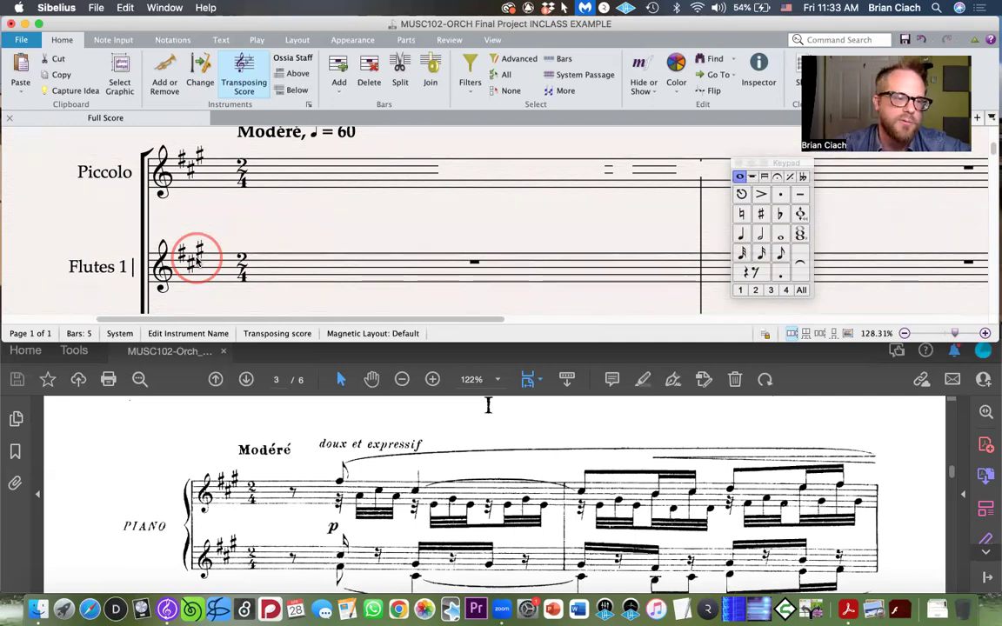
key(BackSpace)
click(342, 208)
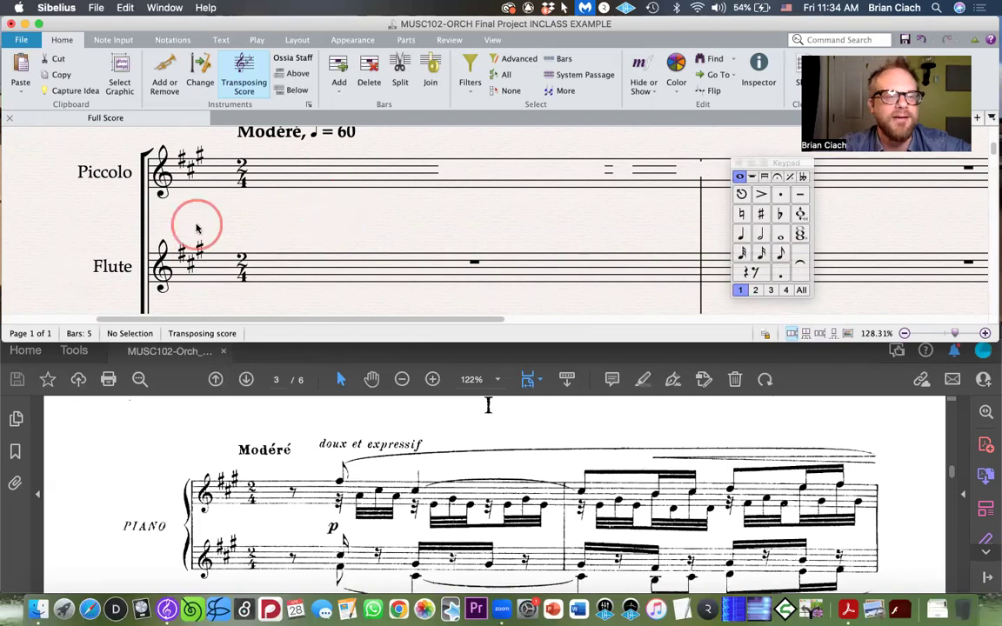
Step: Change the instrument name of the staff below the Piccolo to Flutes 1 & 2
double_click(113, 268)
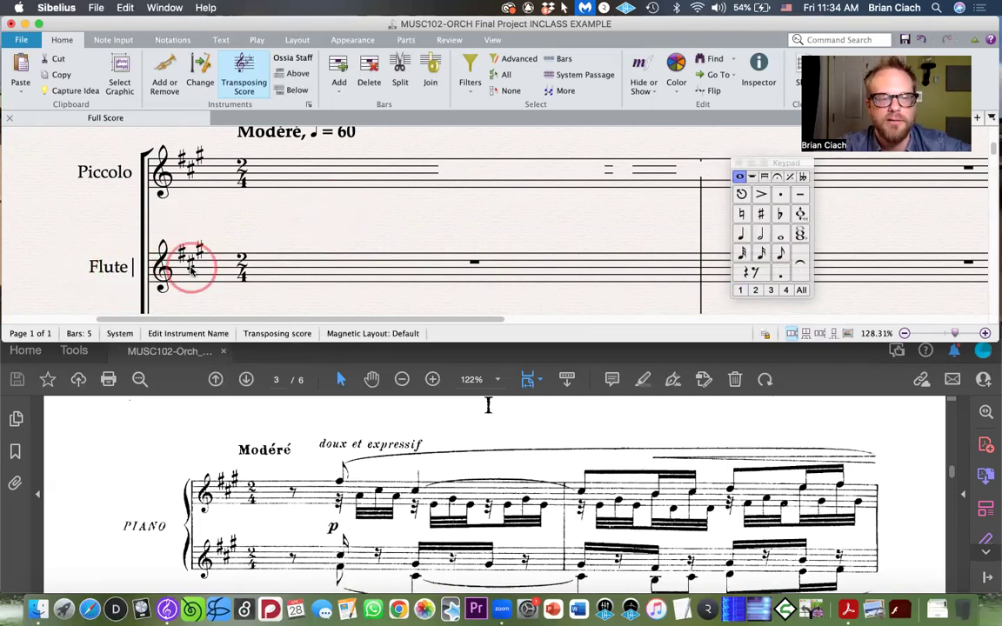
text(s)
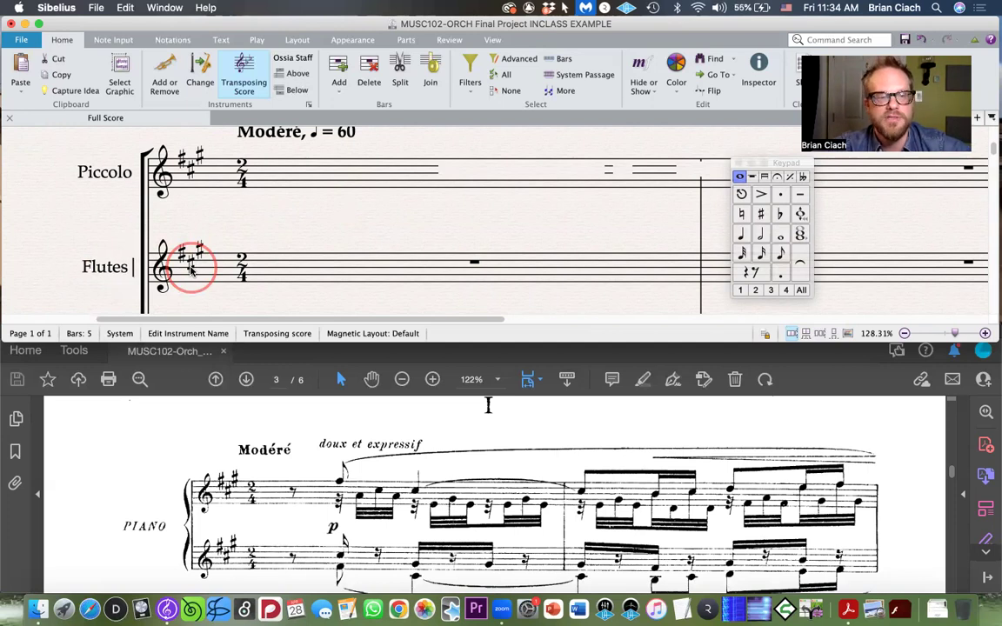
text( 1 & 2)
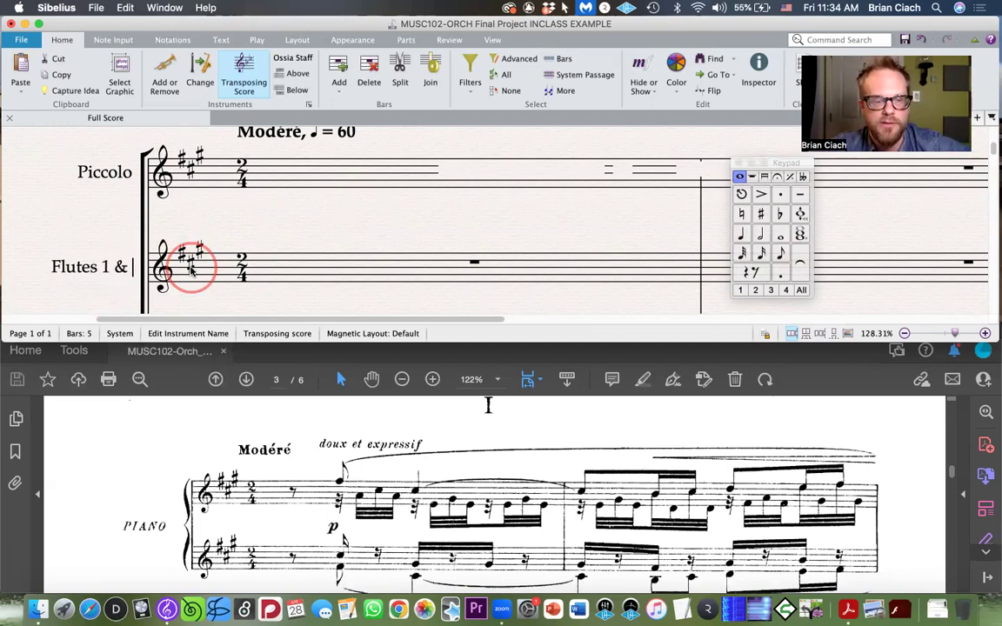
click(338, 214)
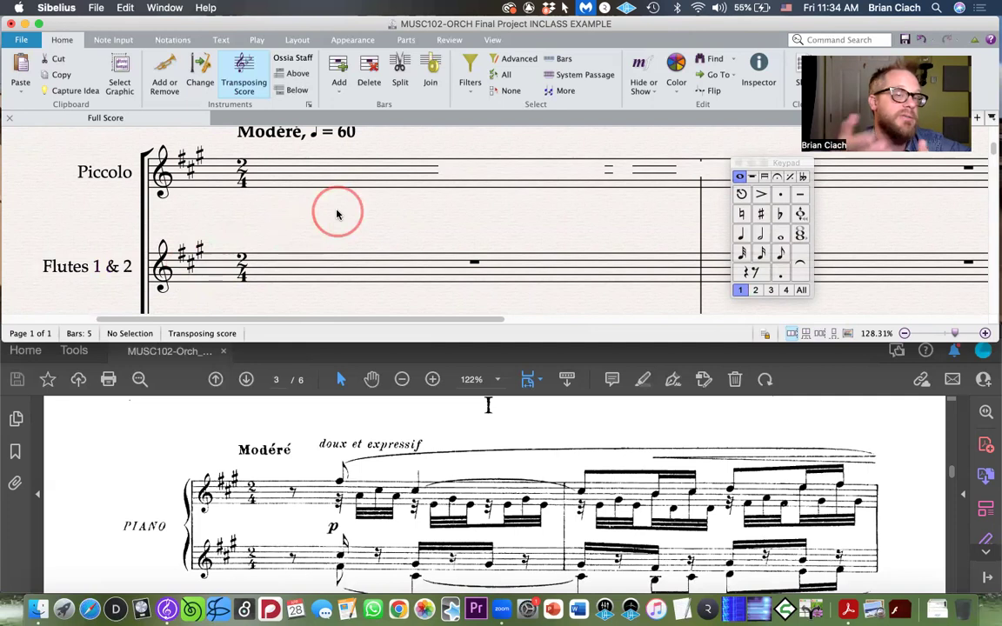
Step: Correct the Oboe 1 & 2 instrument name to the plural Oboes 1 & 2
scroll(270, 218, down, 3)
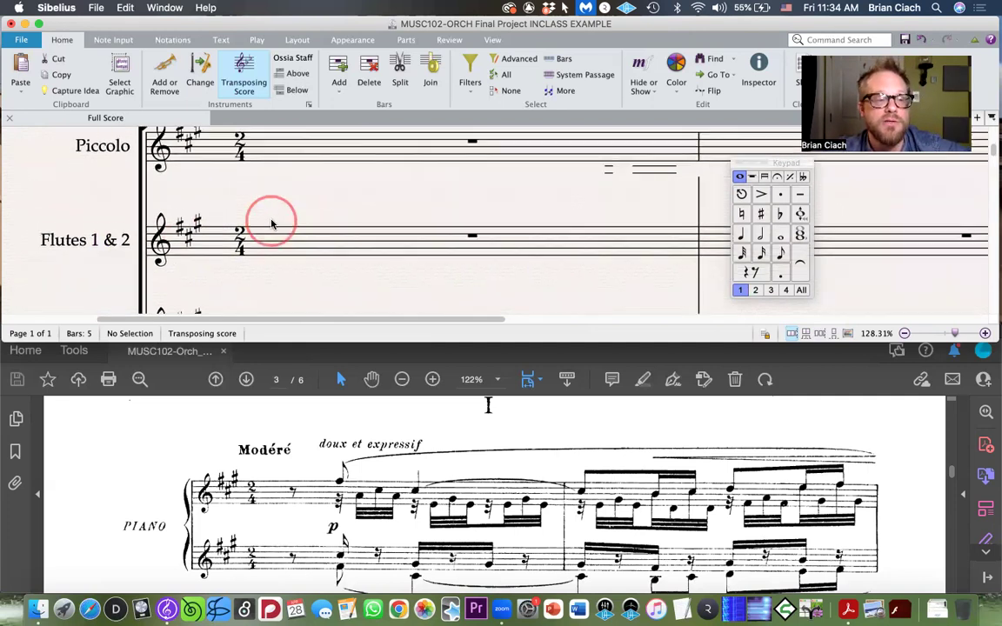
scroll(270, 222, down, 3)
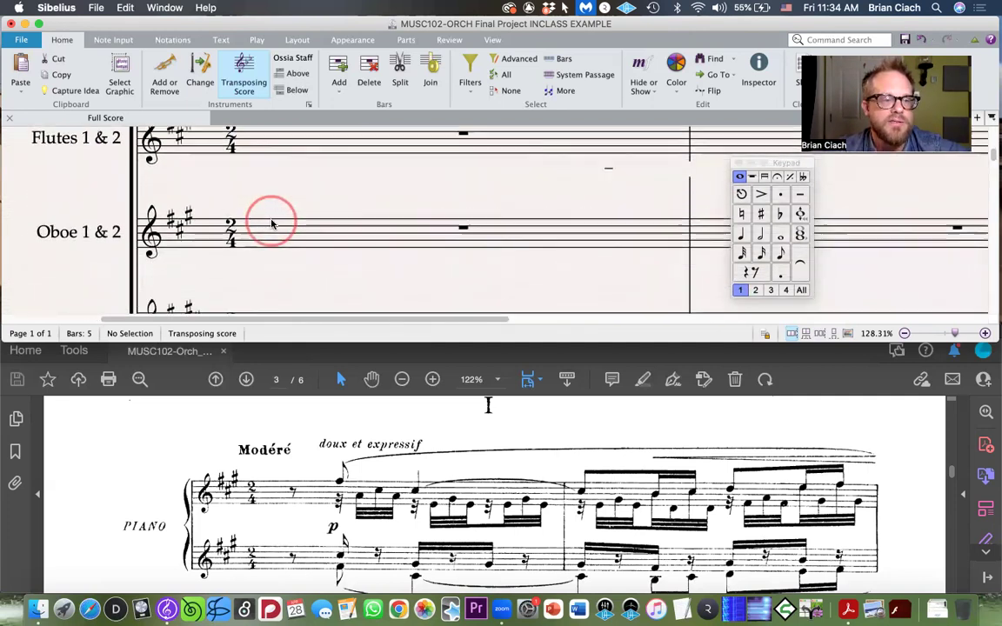
double_click(90, 223)
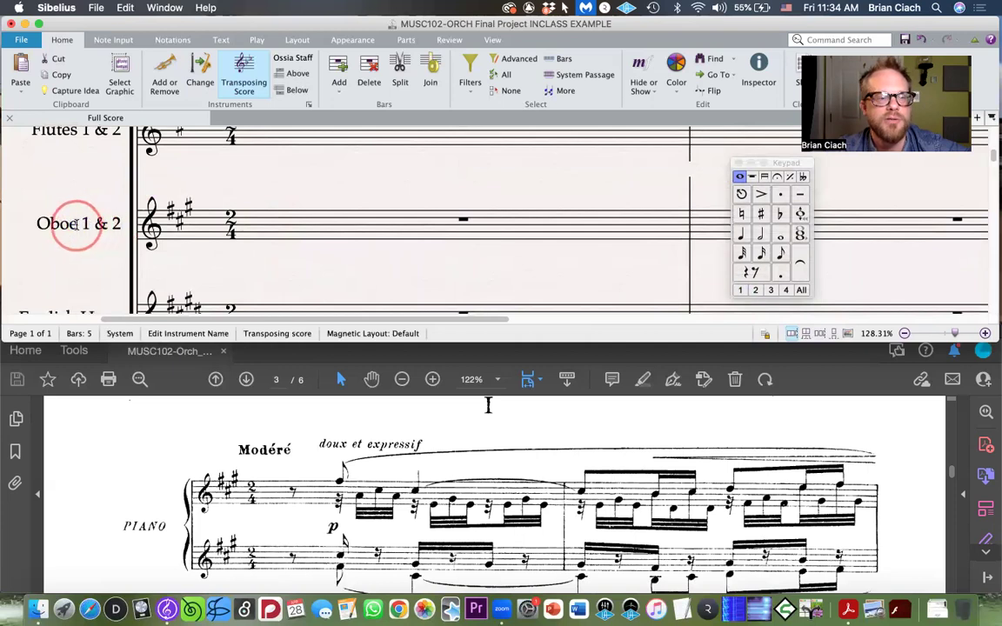
text(s)
click(249, 191)
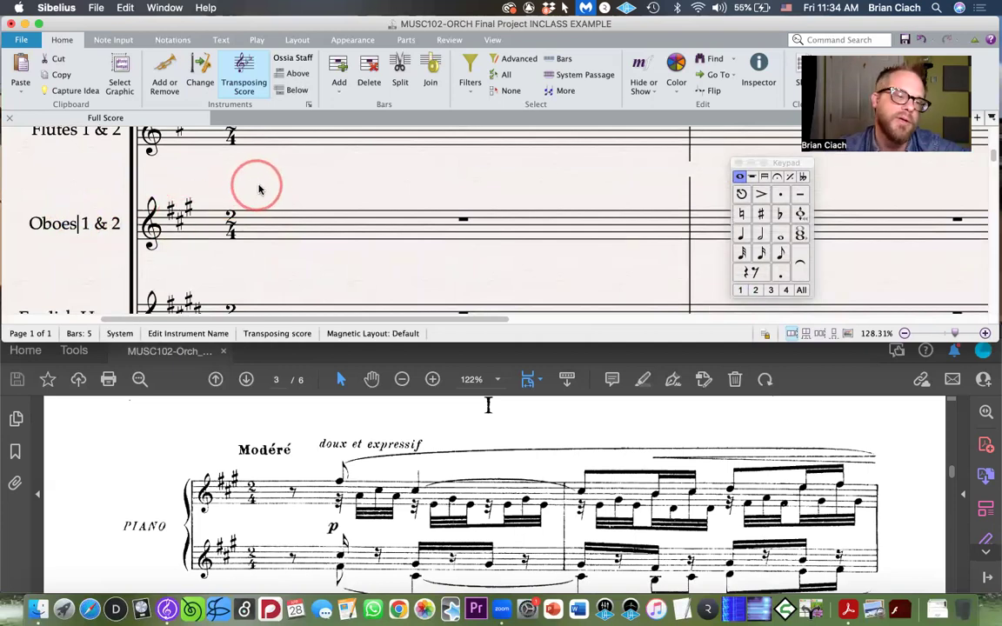
Step: Finish editing the Oboes 1 & 2 name and review the English Horn and clarinet instrument names below it
key(Escape)
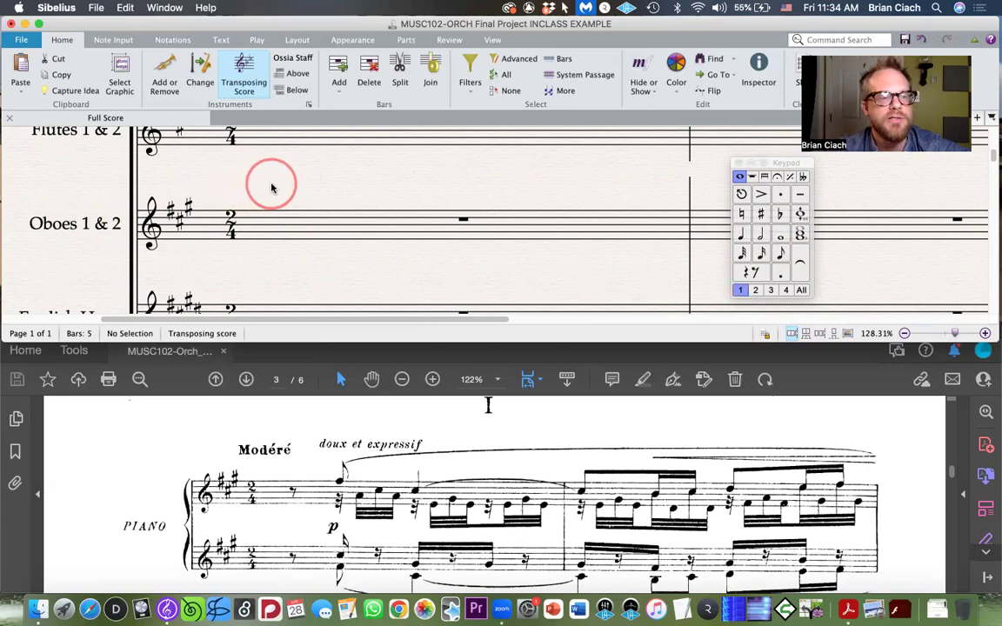
scroll(163, 196, down, 2)
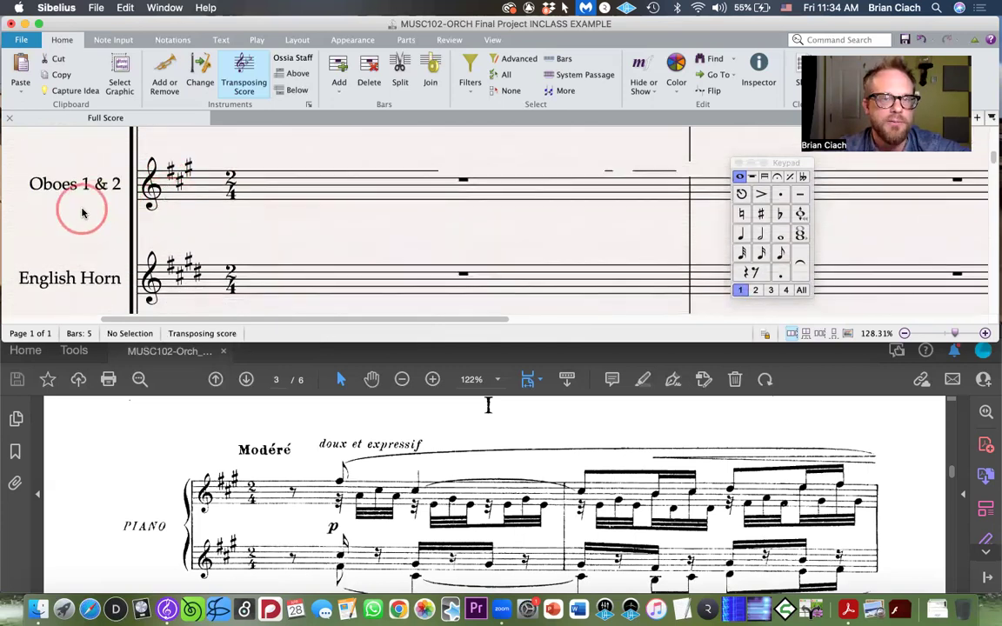
scroll(87, 208, down, 2)
scroll(87, 213, up, 1)
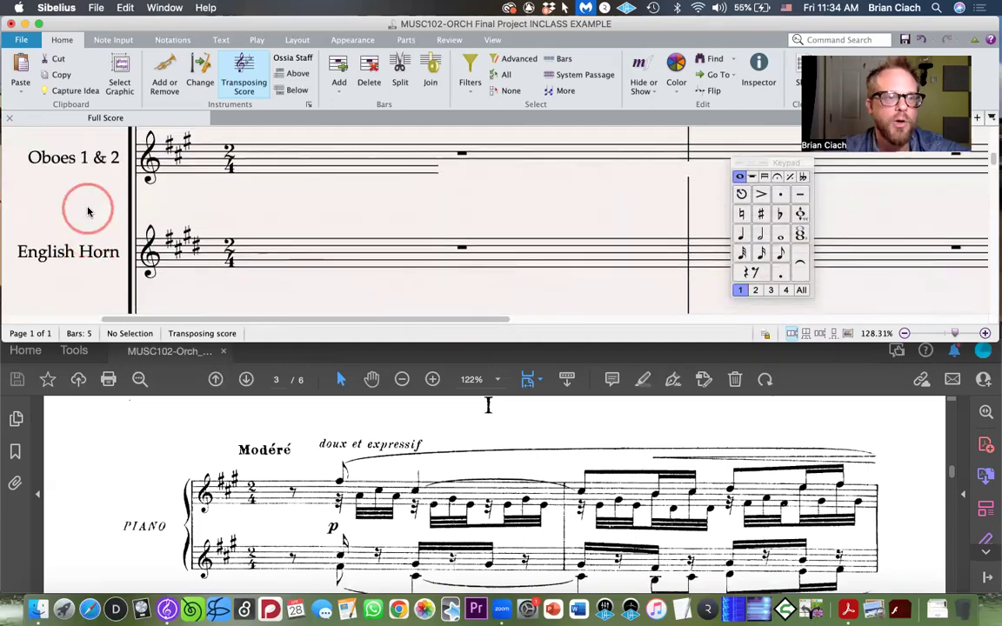
click(90, 162)
scroll(85, 214, down, 2)
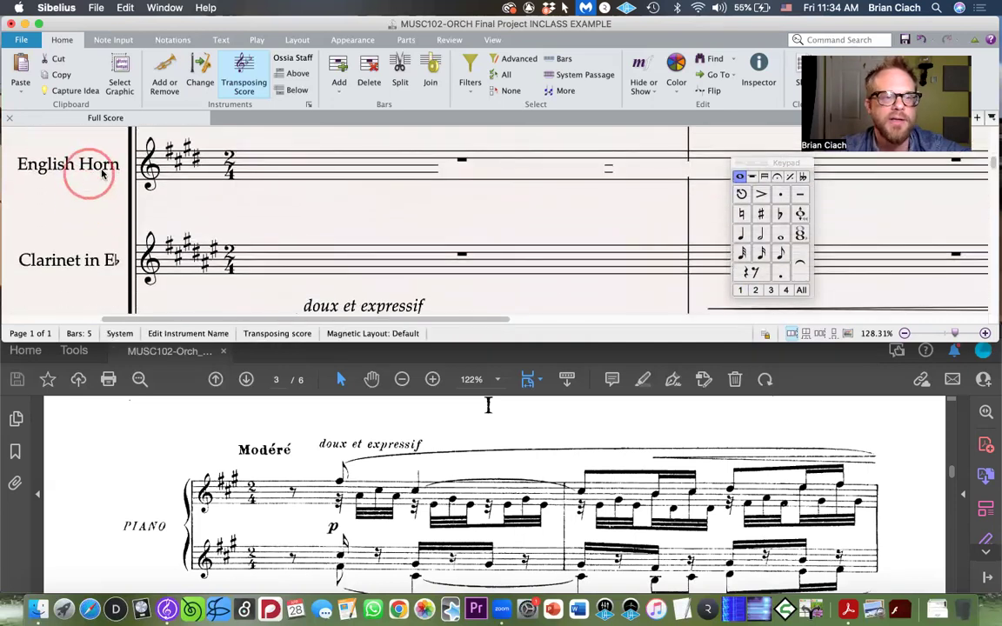
scroll(100, 231, down, 2)
scroll(123, 183, down, 2)
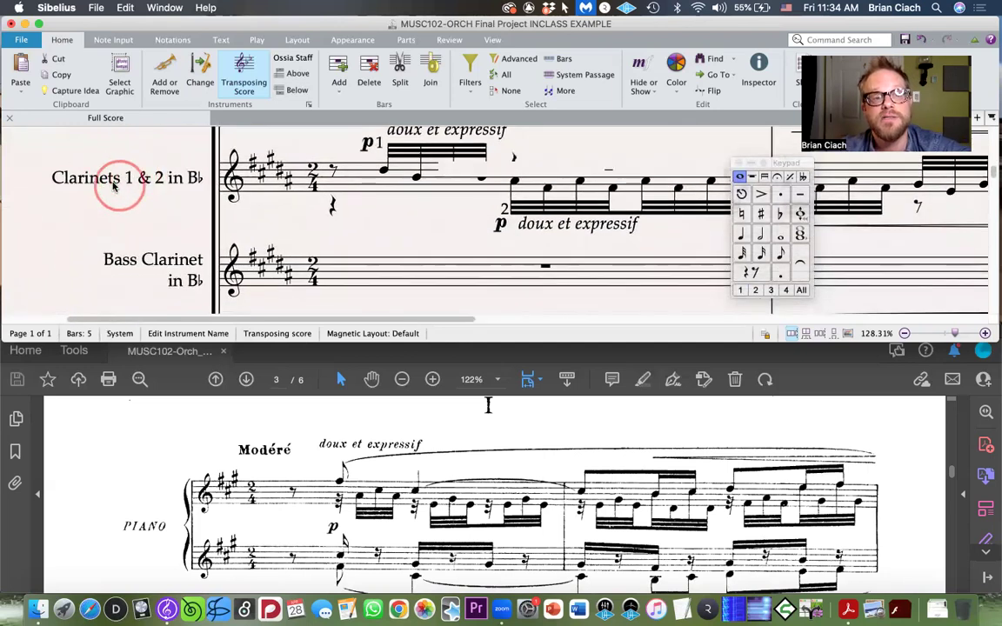
Step: Examine the wording of the Clarinets 1 & 2 in B♭ instrument name: plural form, player numbers and transposition
double_click(117, 180)
drag(117, 180, 204, 178)
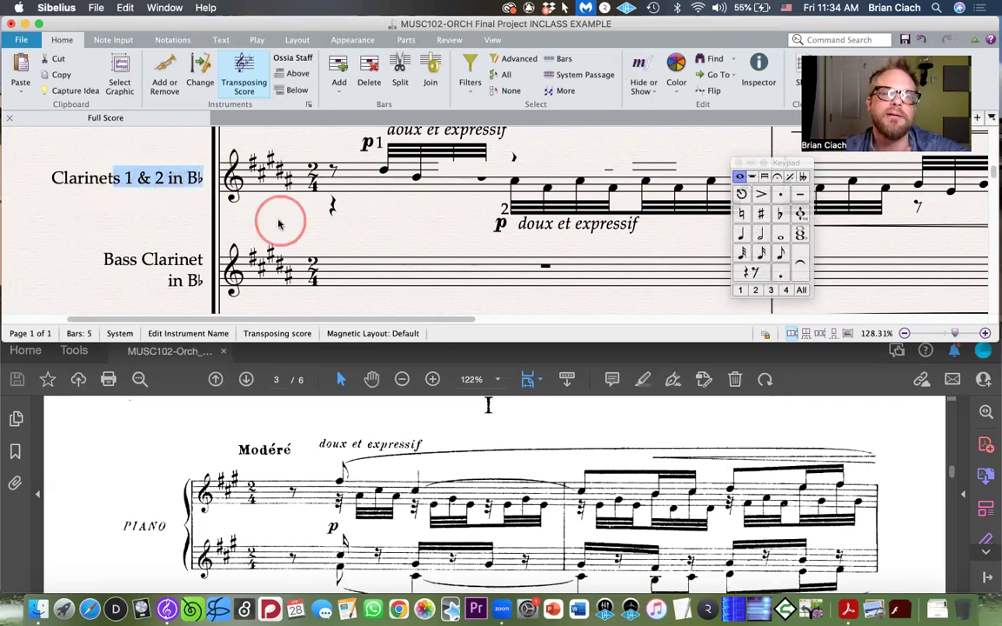
click(128, 215)
scroll(99, 218, up, 2)
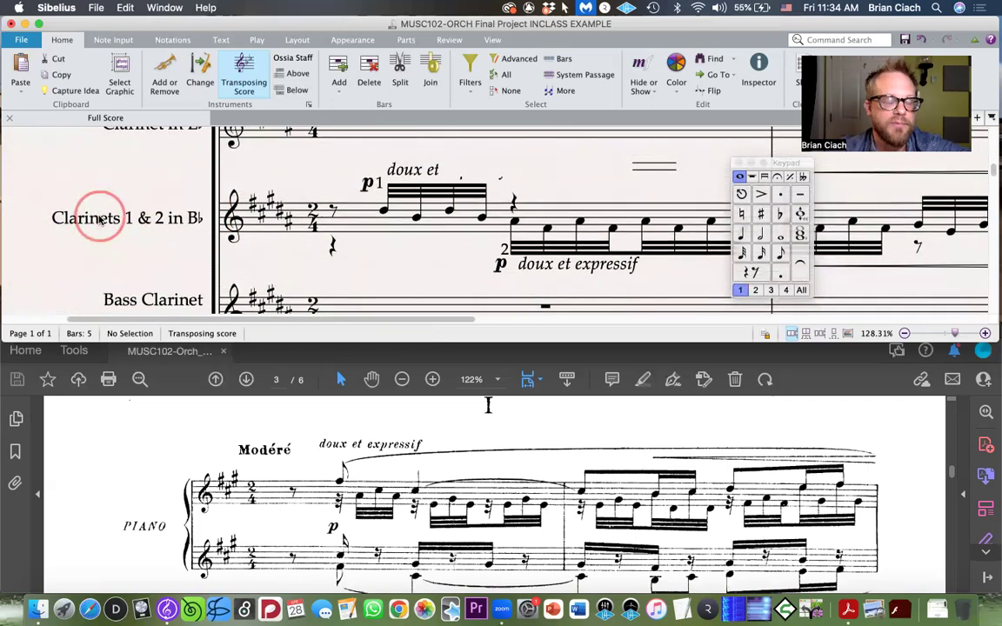
scroll(164, 211, down, 3)
scroll(164, 211, right, 2)
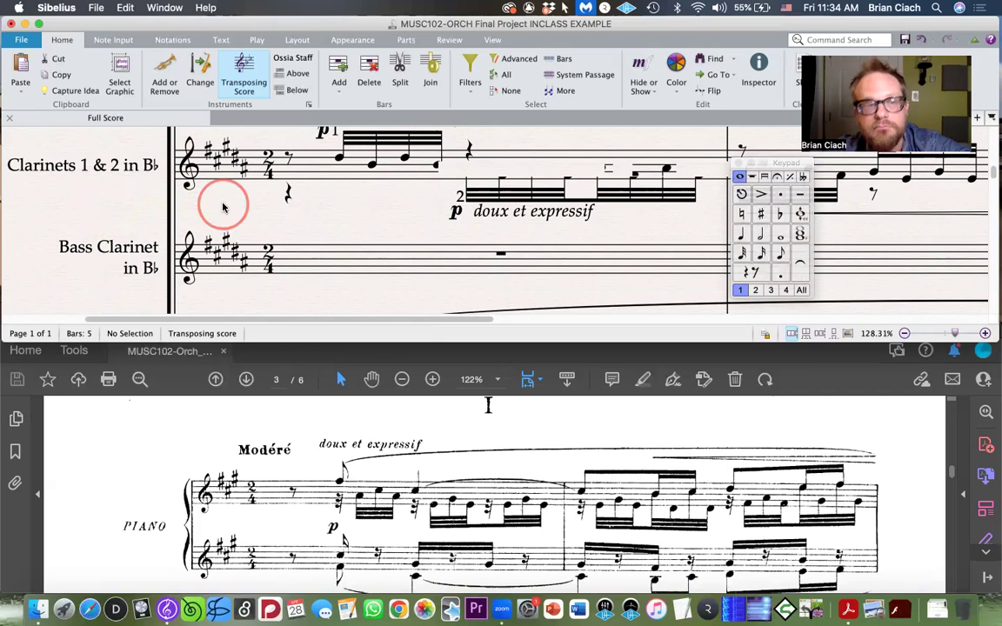
scroll(222, 207, up, 3)
scroll(223, 207, left, 1)
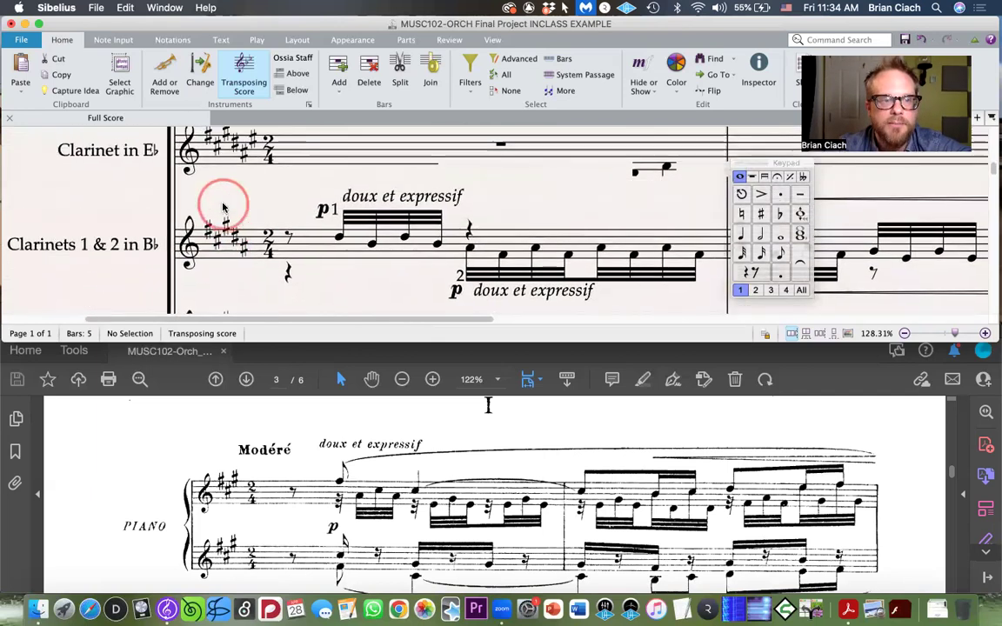
scroll(223, 206, down, 1)
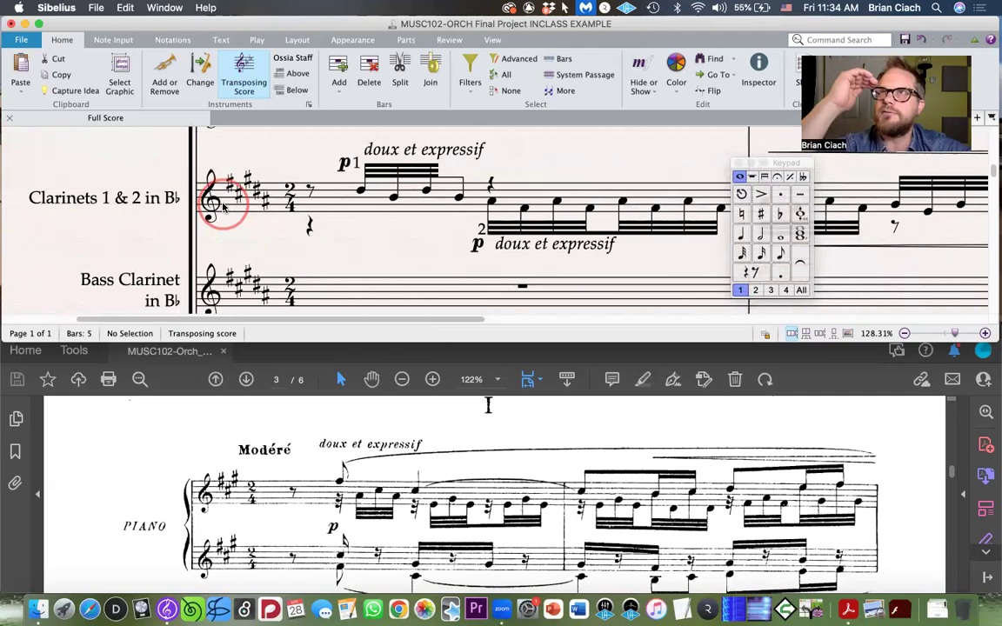
Step: Look over the score's staves from Piccolo to Contrabass, returning to bar 1 of the Flutes 1 & 2 staff
scroll(223, 206, up, 5)
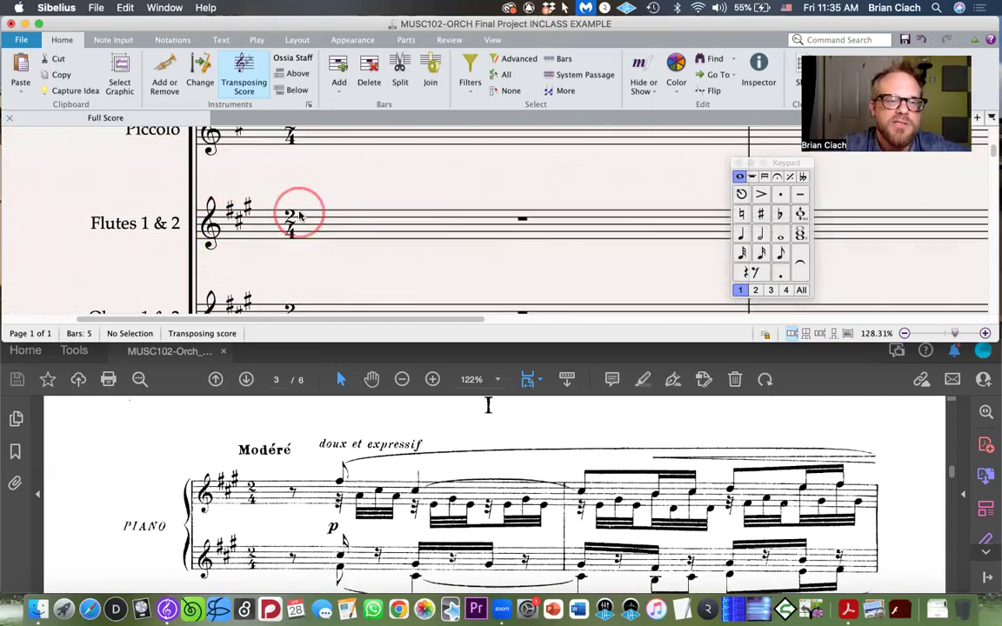
scroll(299, 216, up, 2)
scroll(299, 216, down, 10)
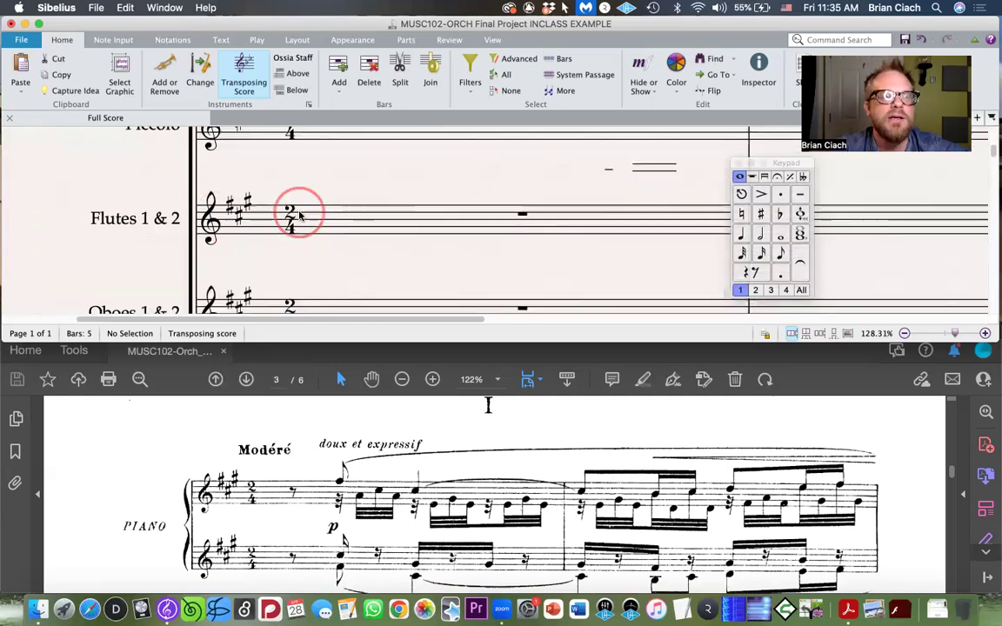
scroll(299, 216, down, 10)
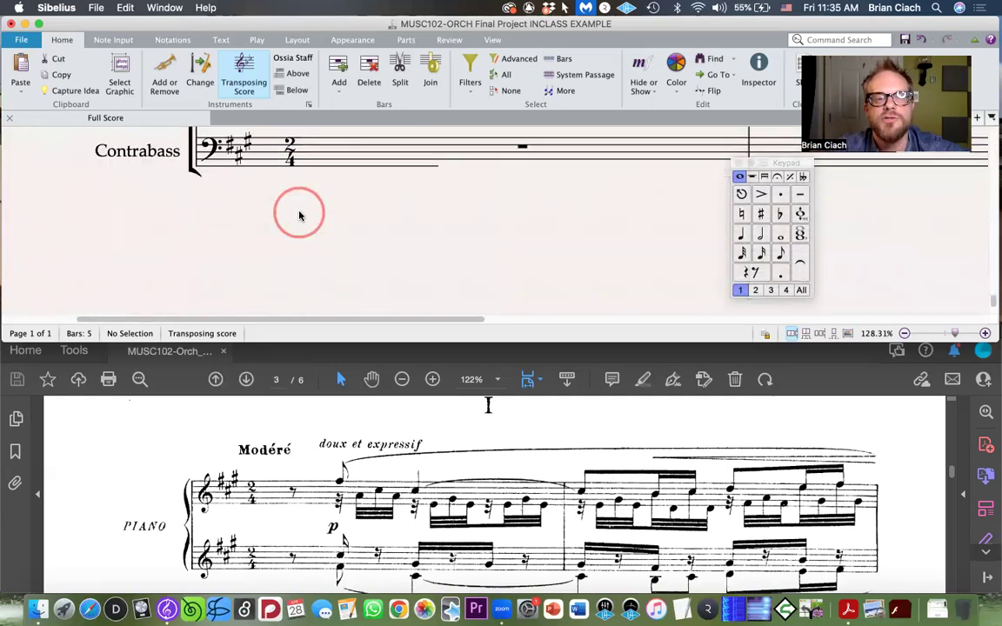
scroll(299, 215, up, 3)
scroll(299, 216, up, 12)
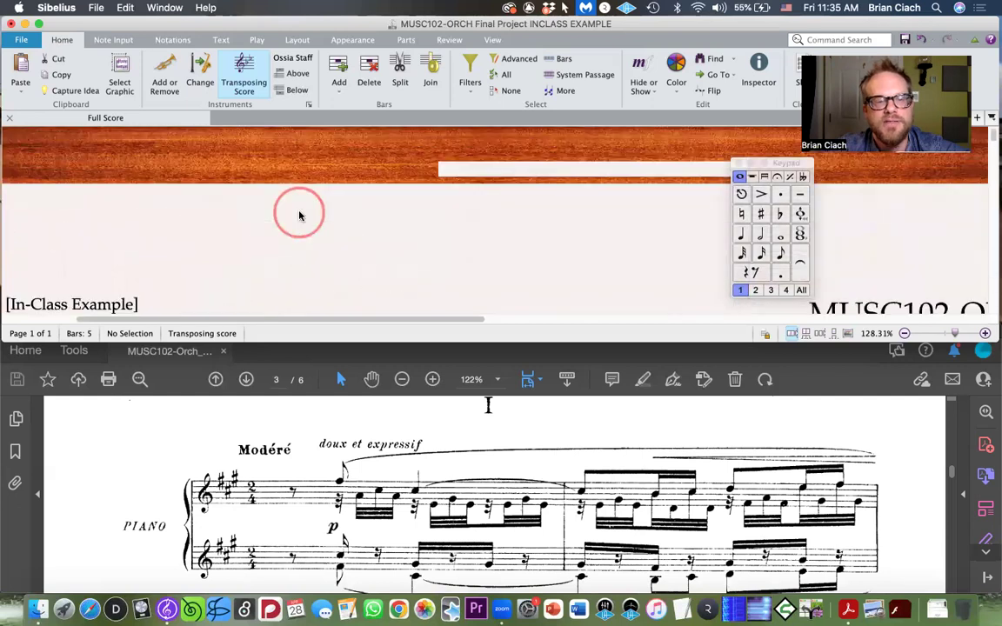
scroll(299, 216, down, 3)
scroll(299, 216, down, 2)
click(324, 216)
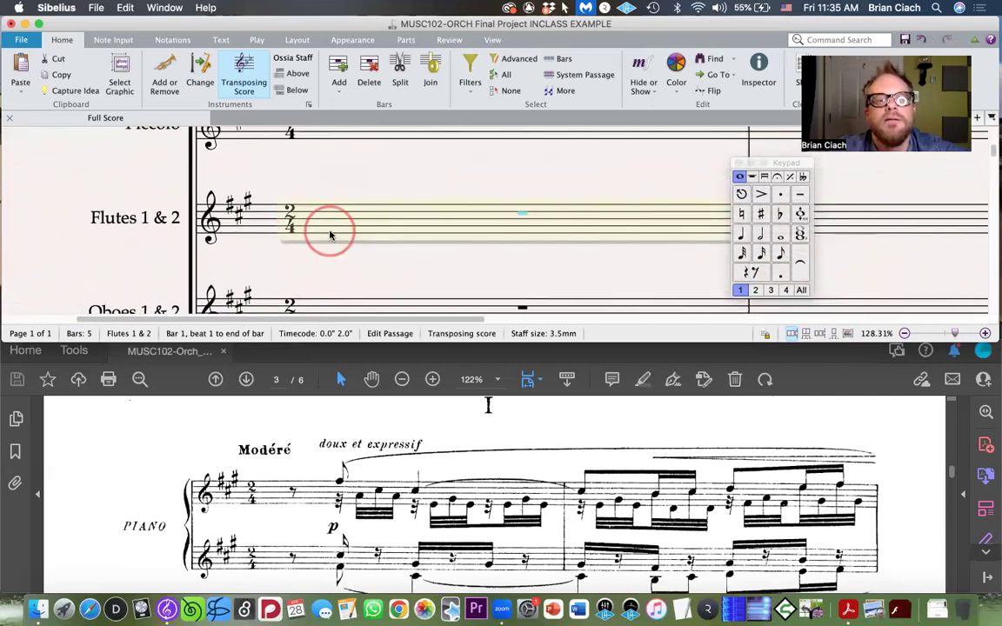
Step: Examine the instrument names and player pairing of the Horns 1 & 3 in F and Horns 2 & 4 in F staves
scroll(324, 247, down, 1)
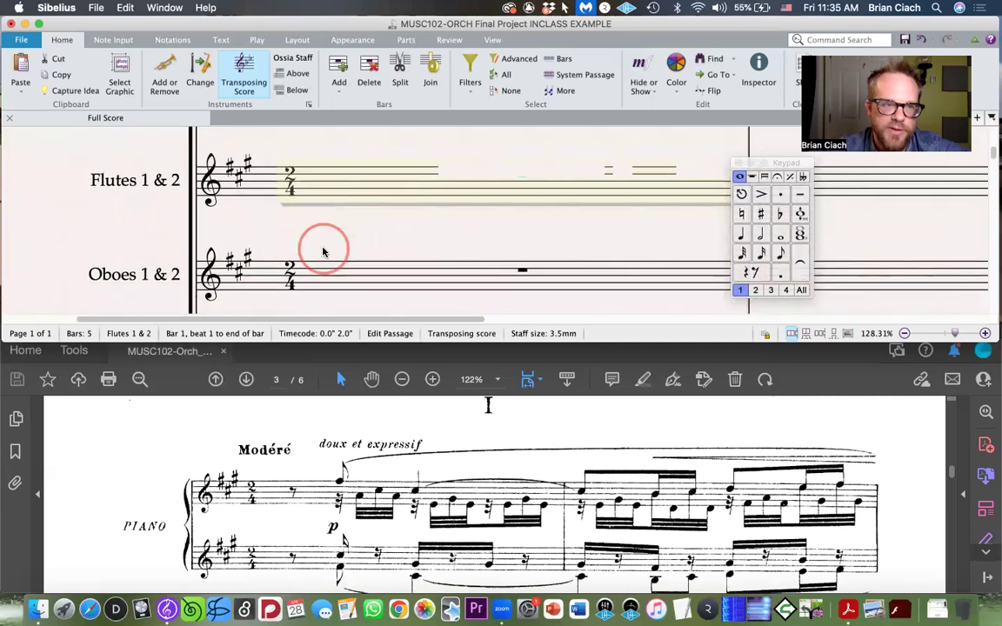
scroll(324, 251, down, 3)
scroll(326, 249, down, 10)
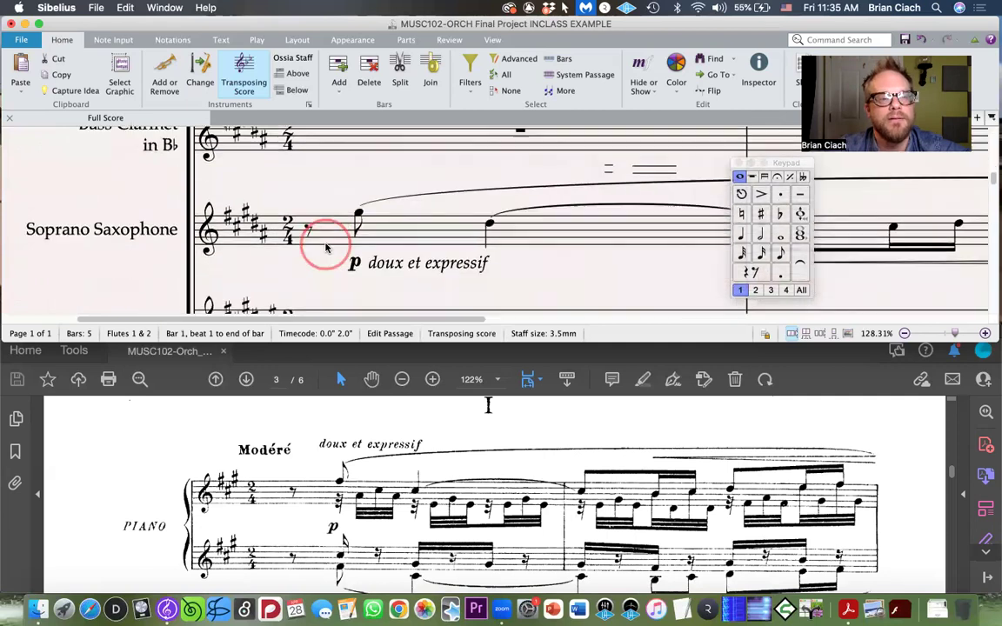
scroll(326, 249, down, 10)
scroll(327, 248, down, 10)
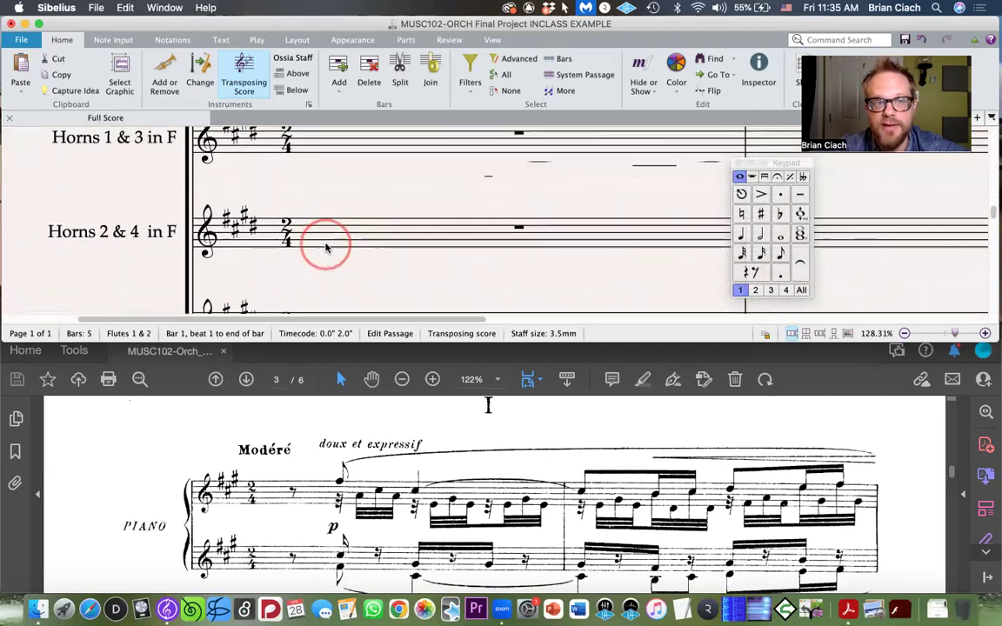
scroll(348, 239, up, 2)
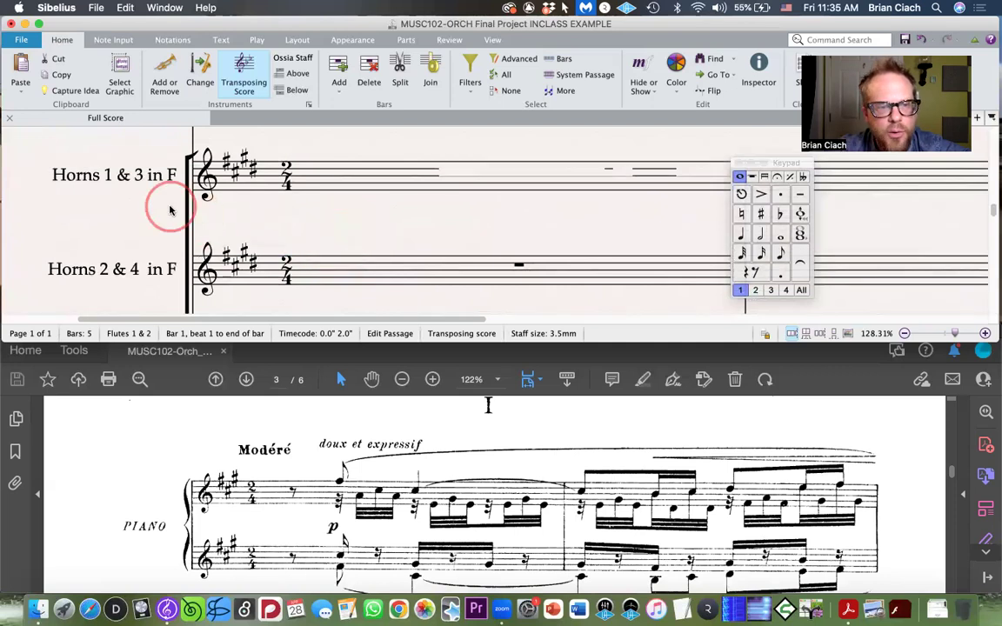
click(320, 185)
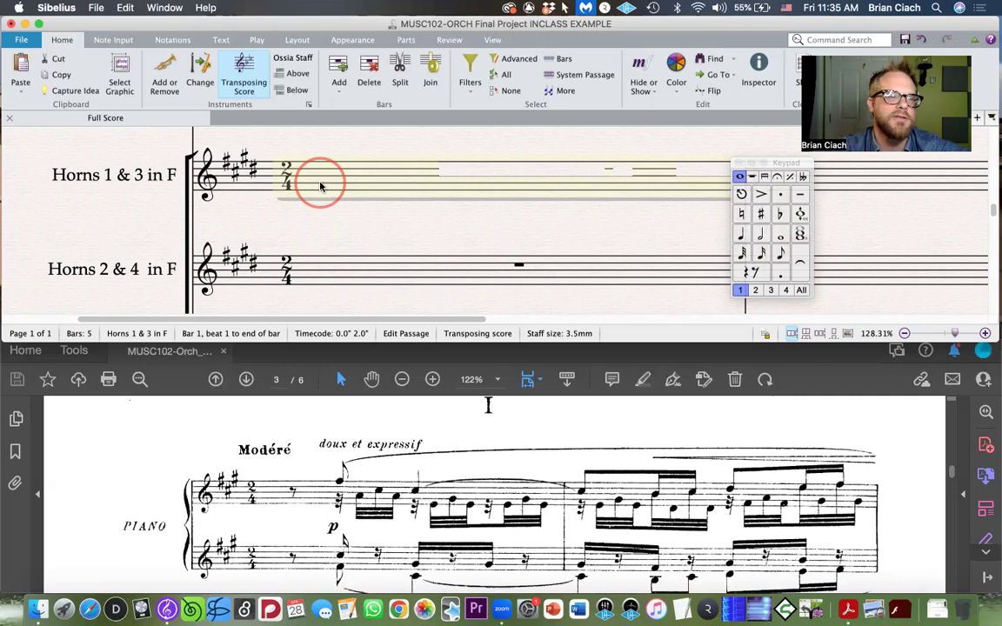
click(146, 174)
click(141, 225)
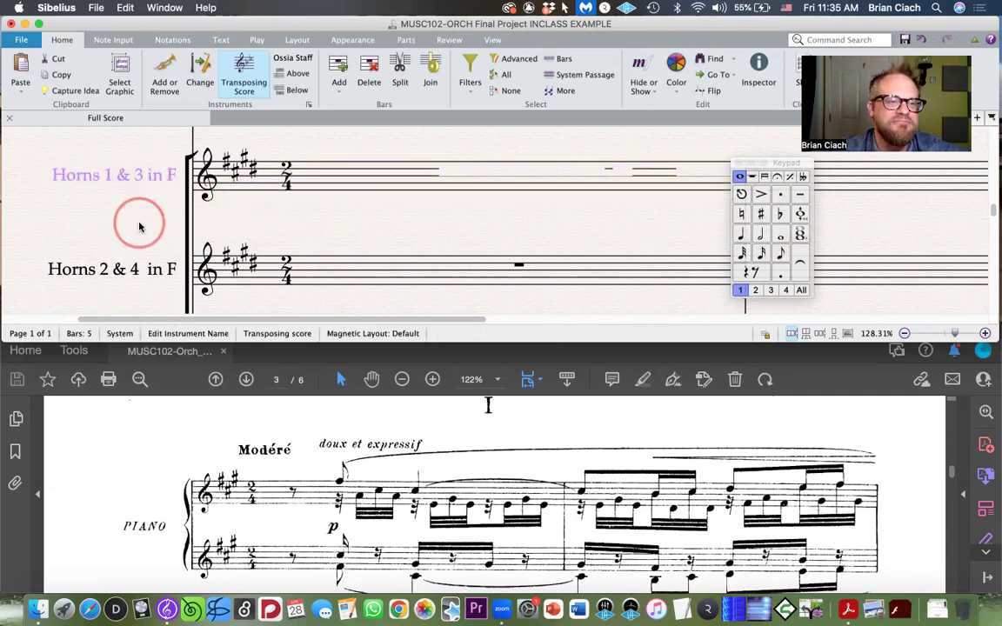
scroll(143, 228, down, 1)
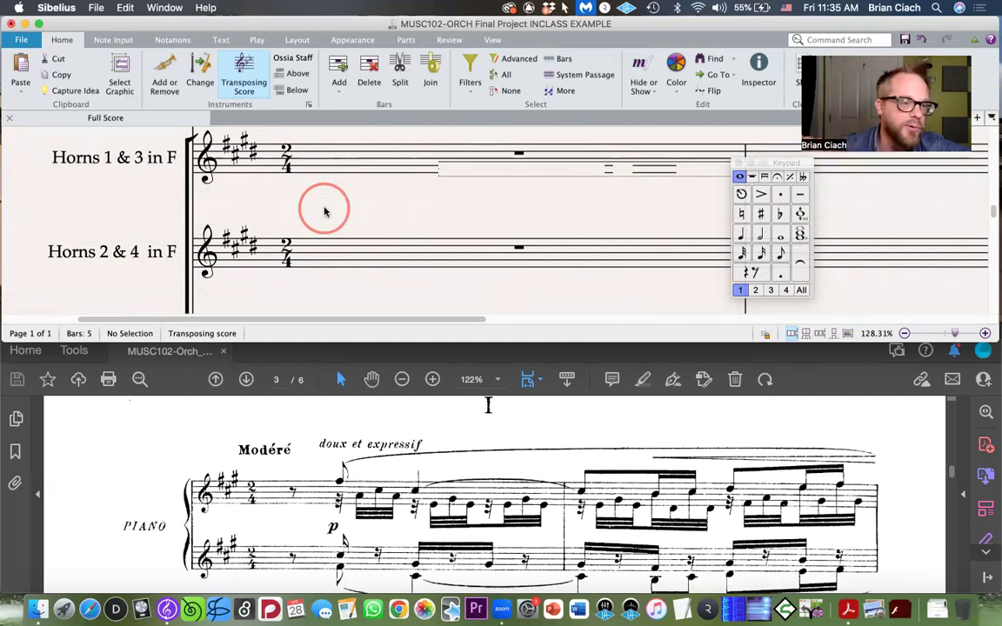
click(64, 165)
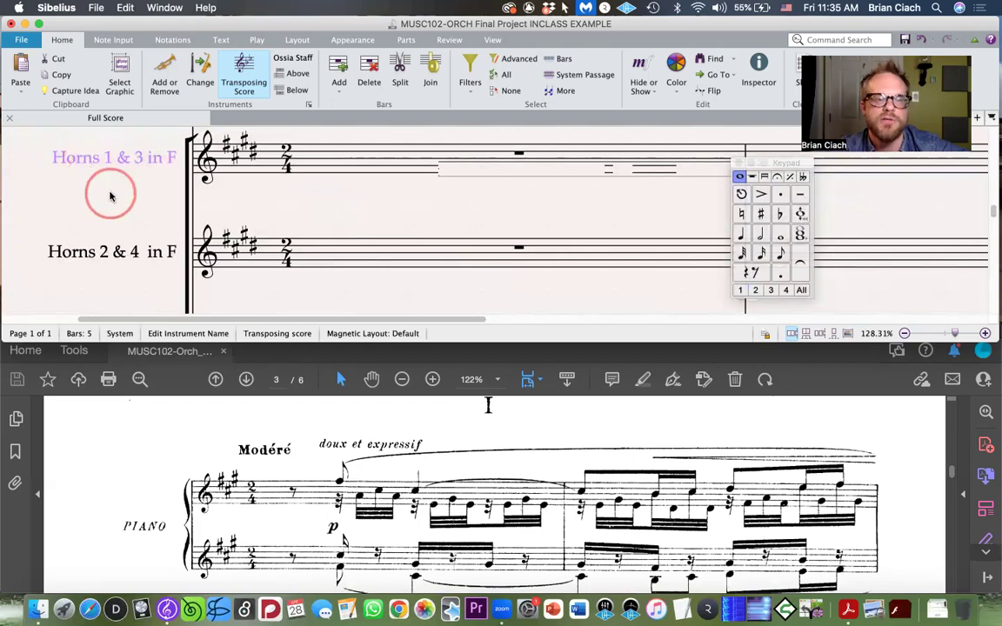
click(151, 201)
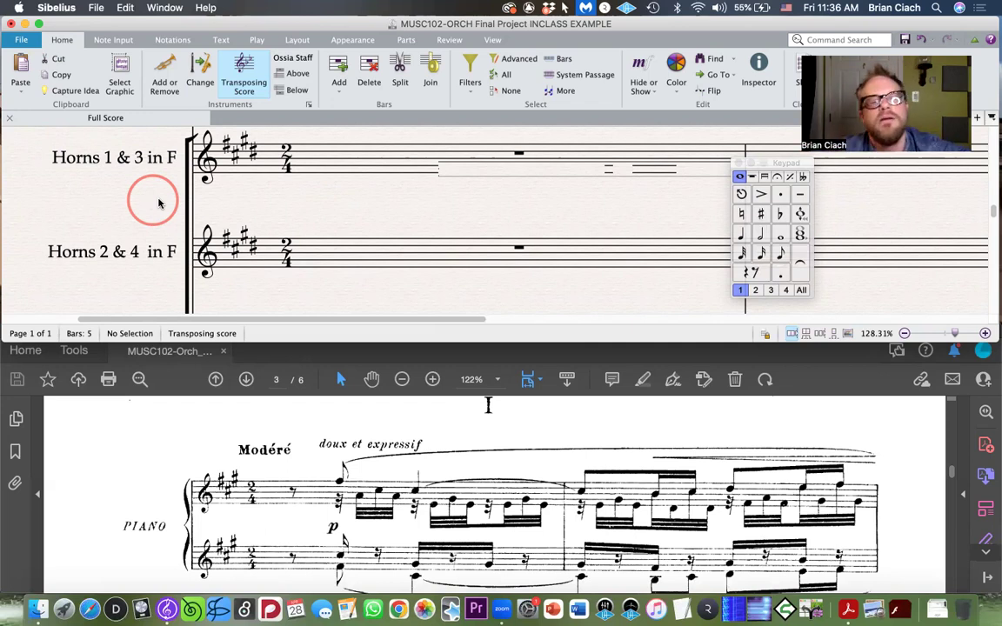
Step: Examine how the trumpet parts are divided between the Trumpet 1 in B♭ and Trumpets 2 & 3 in B♭ staves
scroll(268, 214, down, 5)
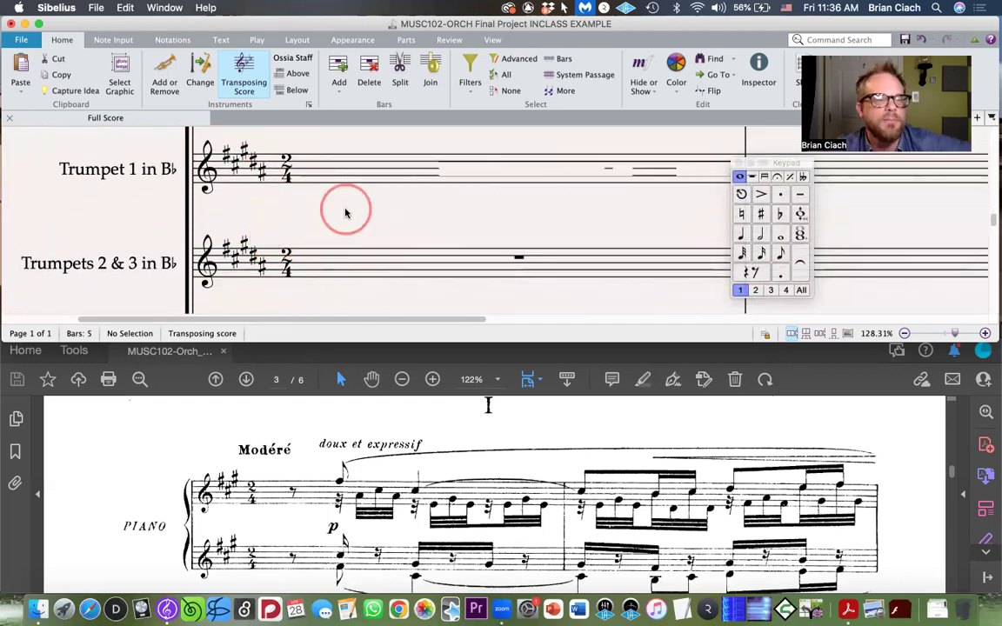
click(376, 176)
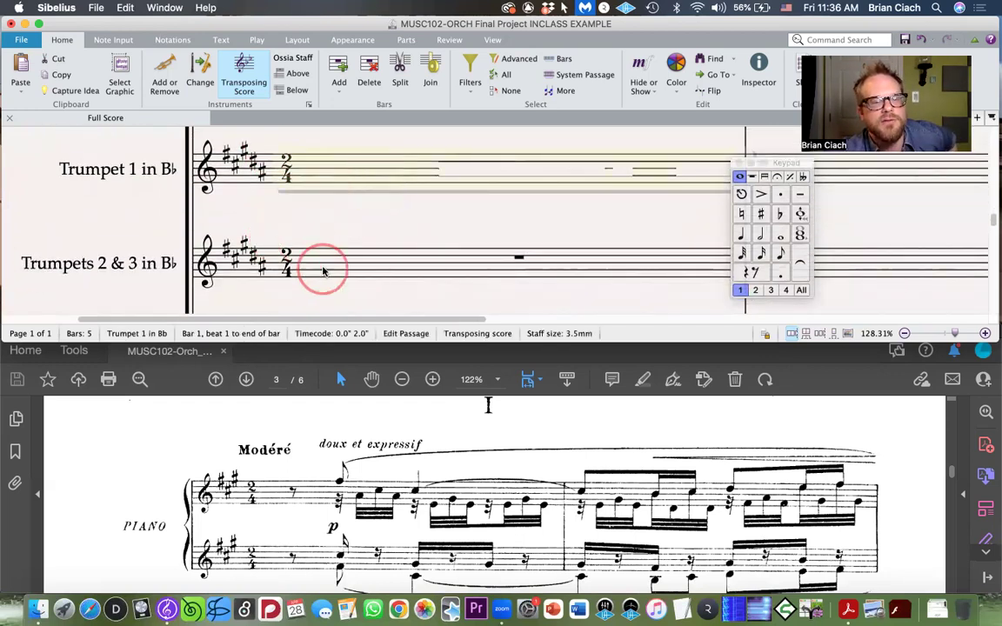
click(323, 271)
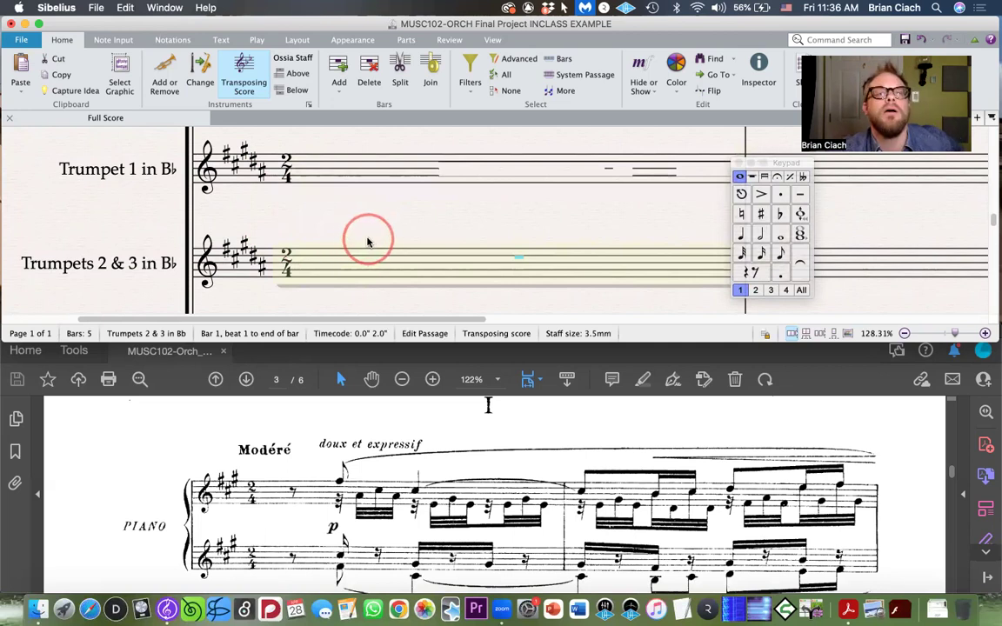
scroll(365, 241, up, 2)
scroll(277, 217, down, 3)
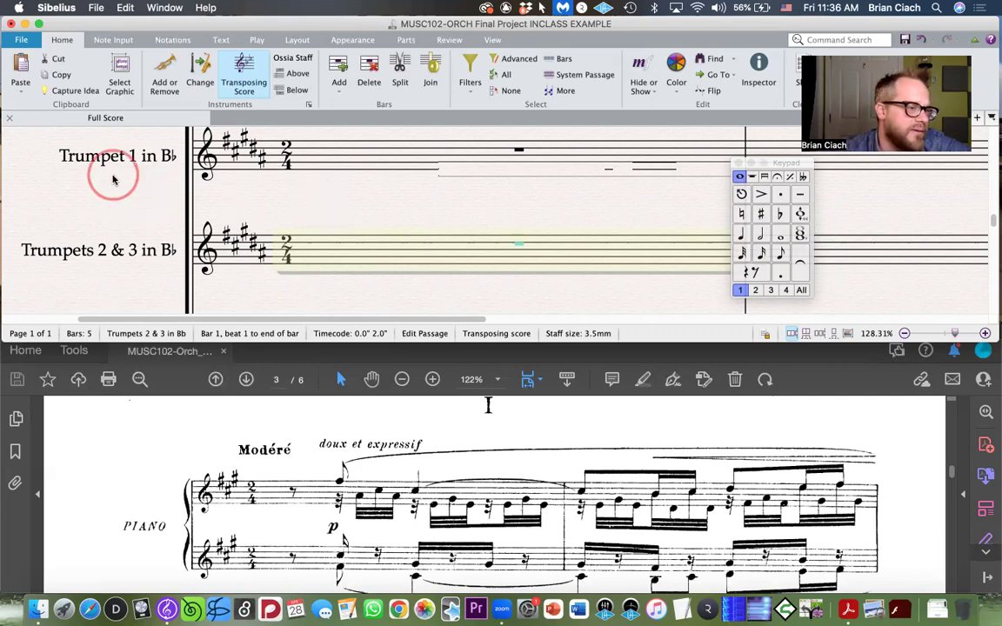
key(Escape)
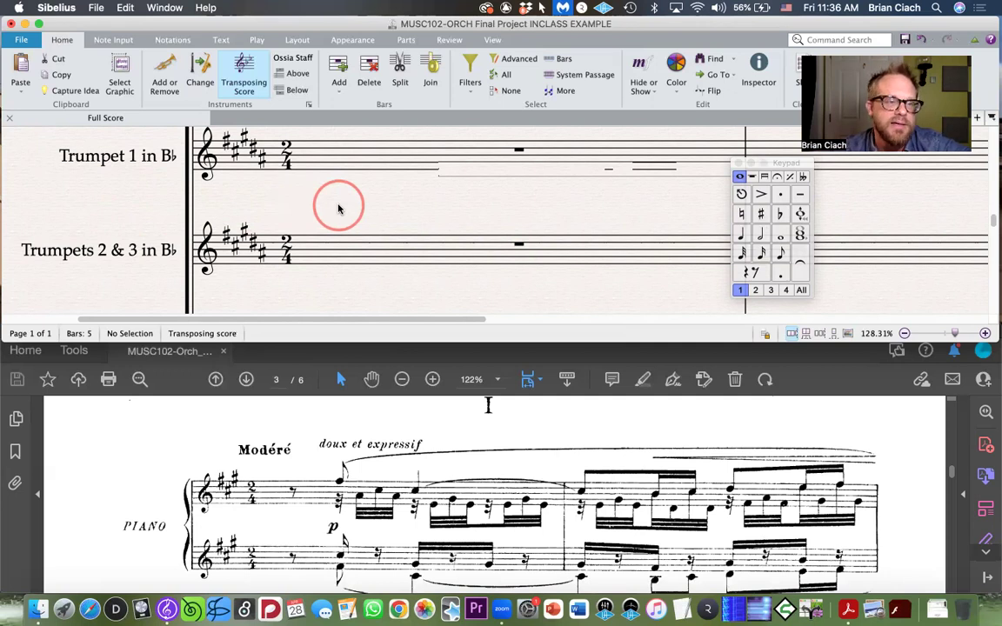
Step: Examine the Tenor Trombones 1 & 2 and Bass Trombone staves and their instrument names
scroll(339, 208, down, 2)
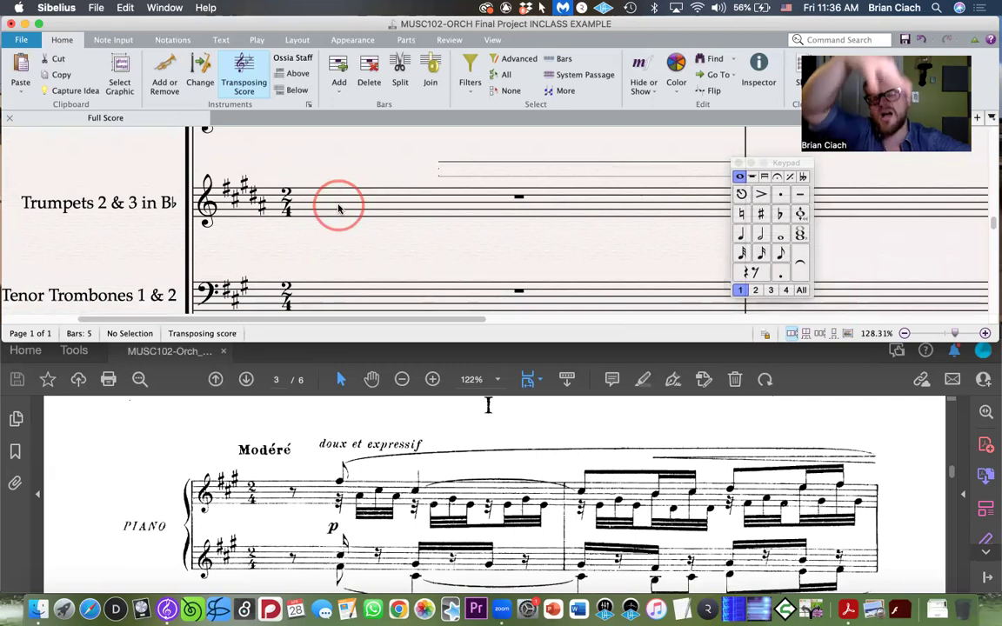
scroll(353, 235, down, 2)
scroll(357, 248, down, 2)
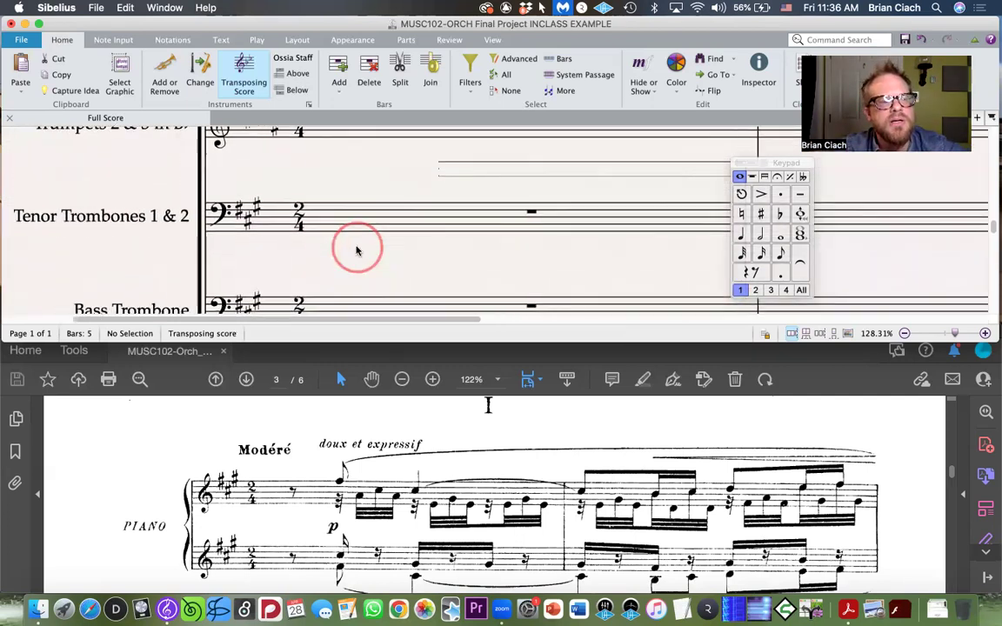
scroll(365, 241, down, 2)
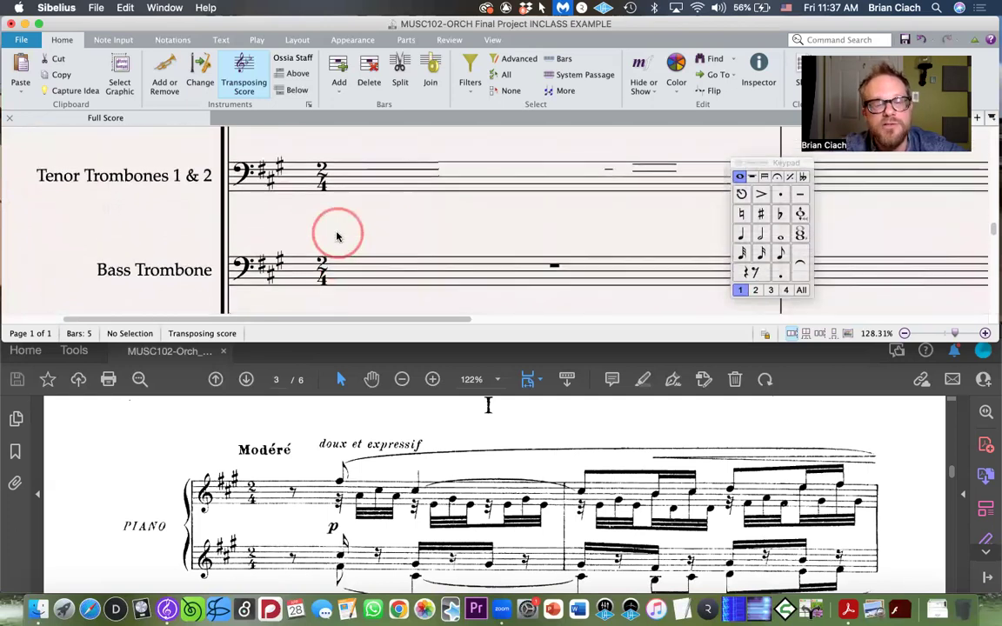
click(397, 271)
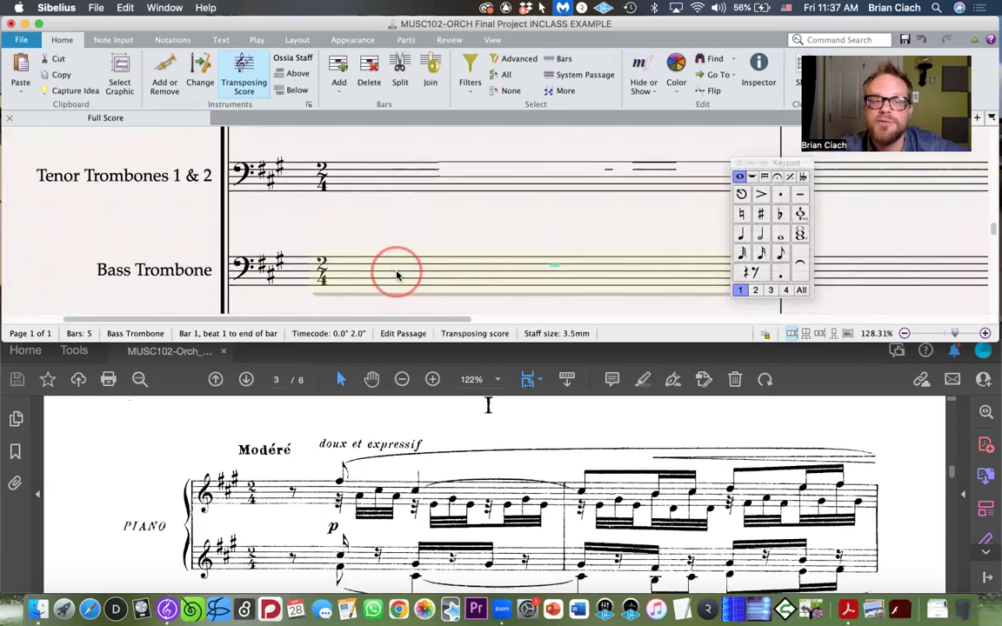
click(40, 216)
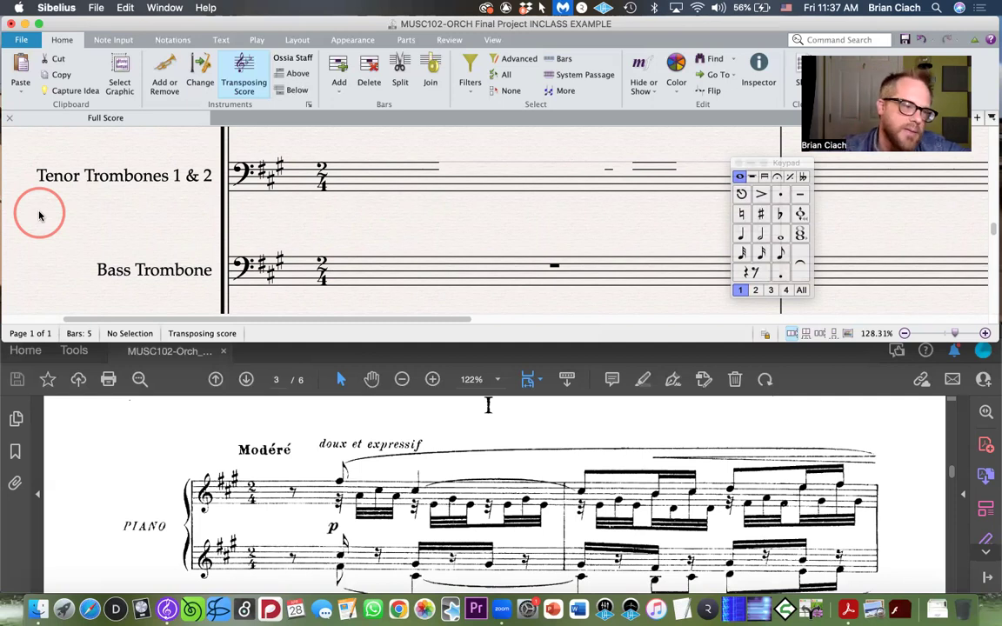
click(108, 178)
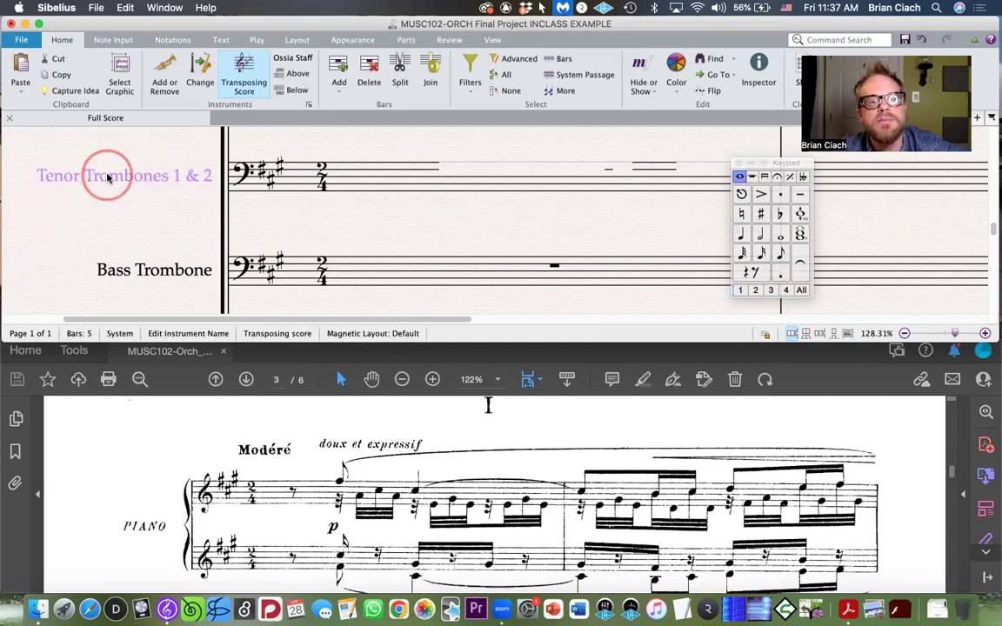
Step: Check the Tenor Trombones 1 & 2 instrument name, and view the Tuba staff below the trombones
click(309, 232)
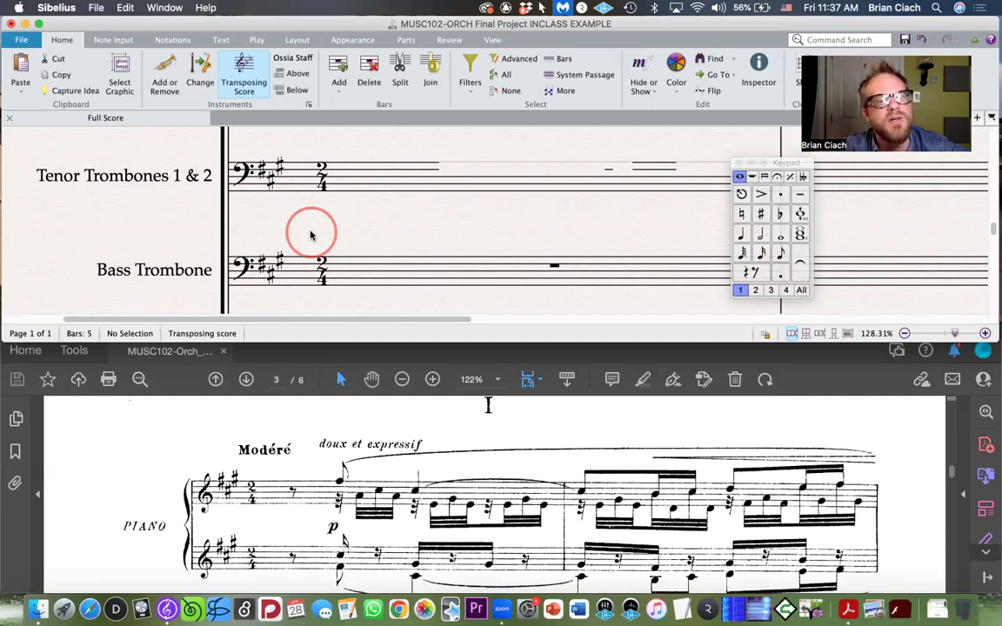
click(102, 183)
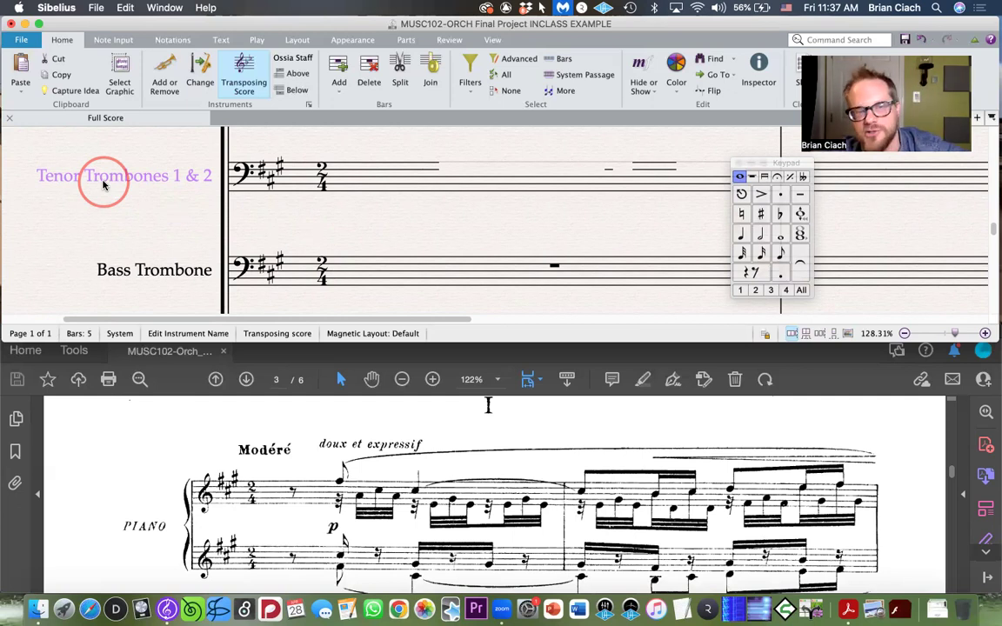
click(67, 224)
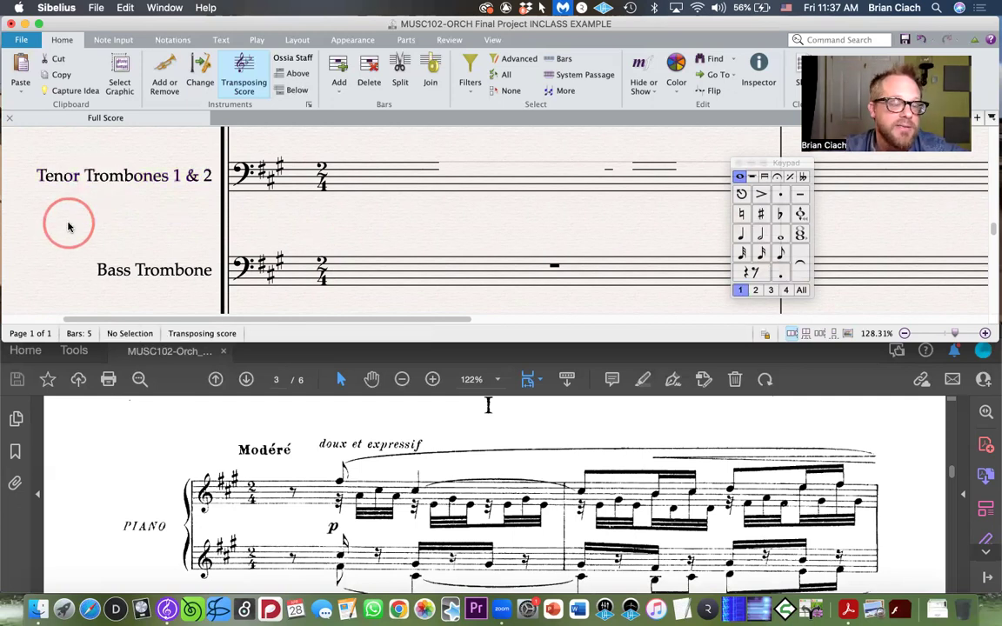
scroll(68, 225, down, 2)
scroll(69, 226, down, 5)
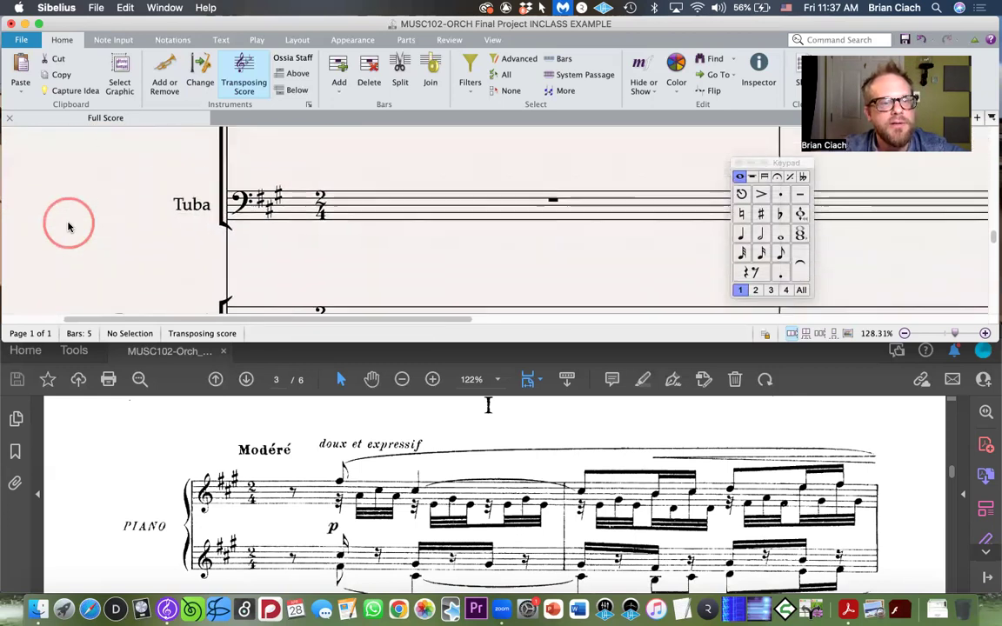
Step: Examine how the percussion is divided among the Percussion 1, Percussion 2 and Percussion 3 staves
scroll(69, 226, down, 3)
scroll(69, 226, up, 4)
scroll(69, 226, down, 2)
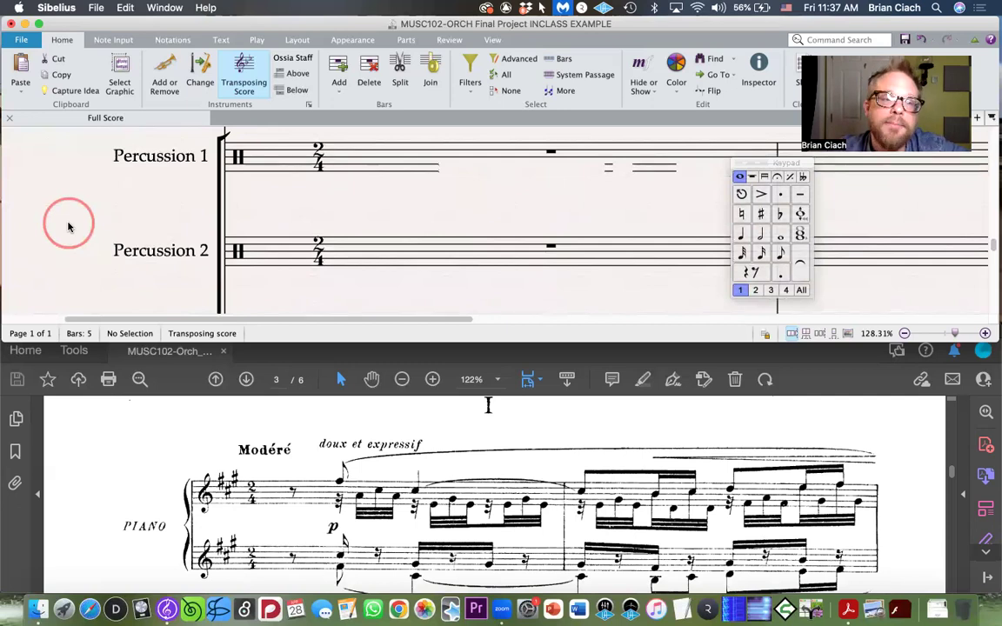
scroll(69, 226, down, 3)
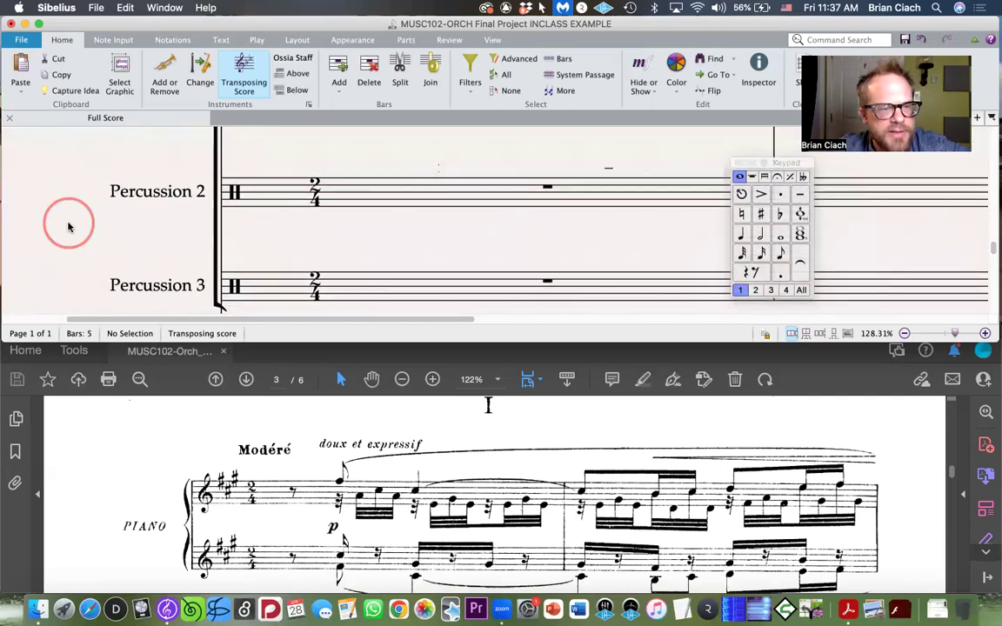
scroll(78, 224, up, 2)
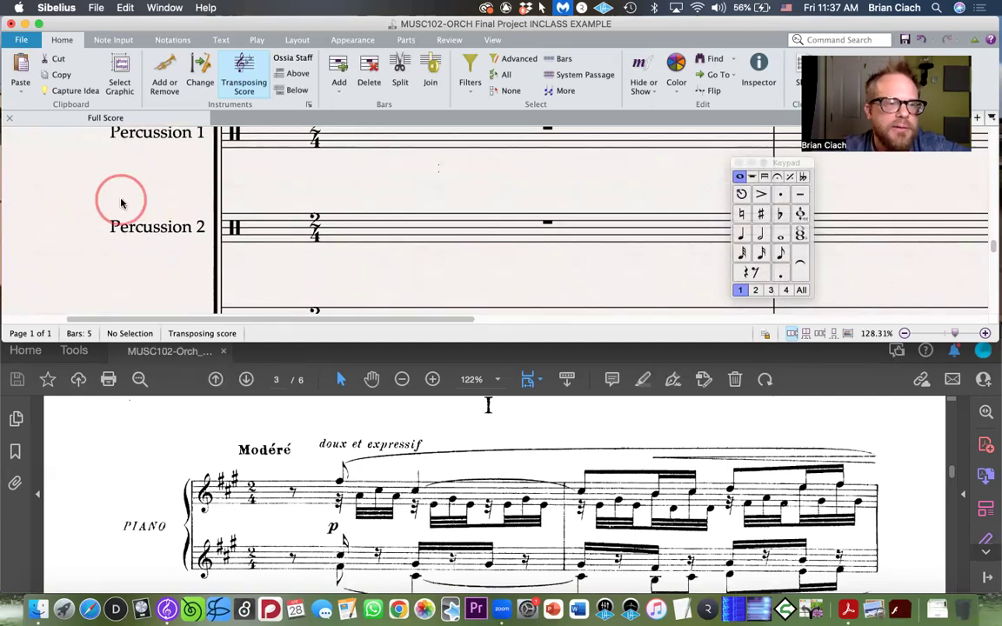
scroll(121, 202, up, 1)
scroll(70, 209, down, 3)
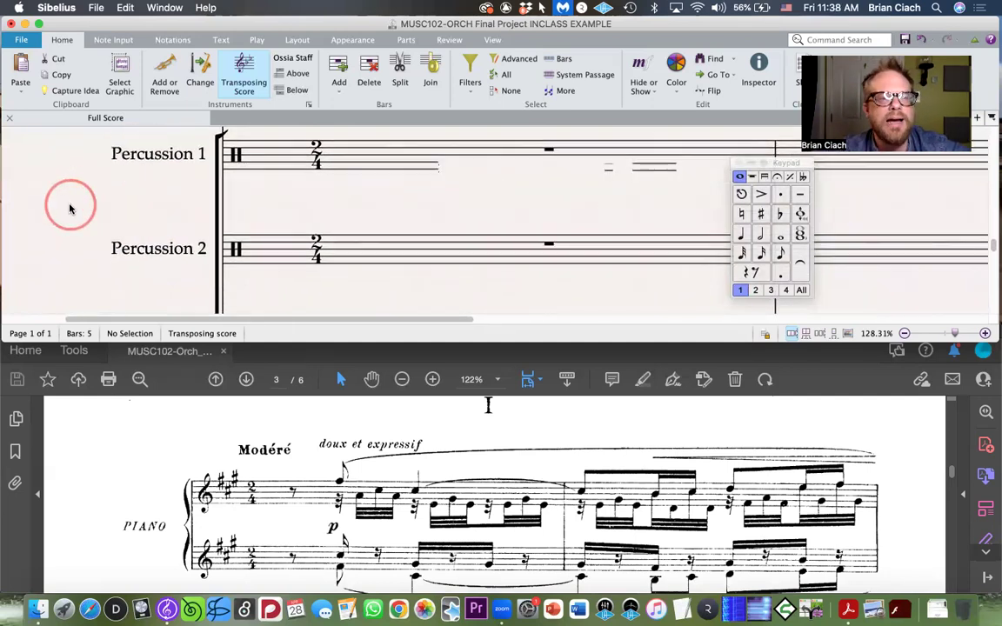
scroll(70, 209, up, 3)
scroll(70, 209, down, 1)
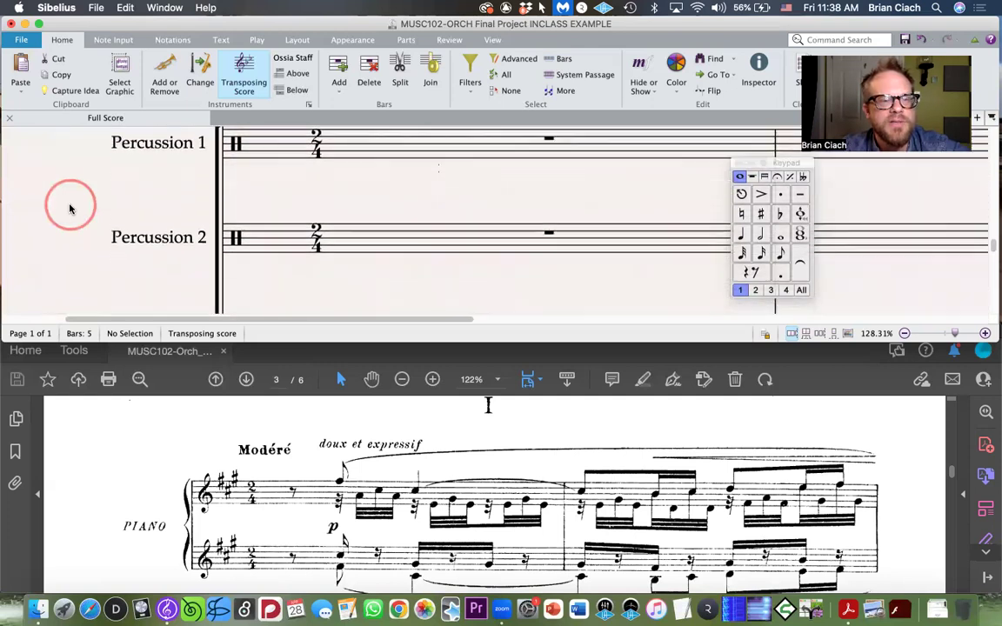
scroll(95, 186, down, 2)
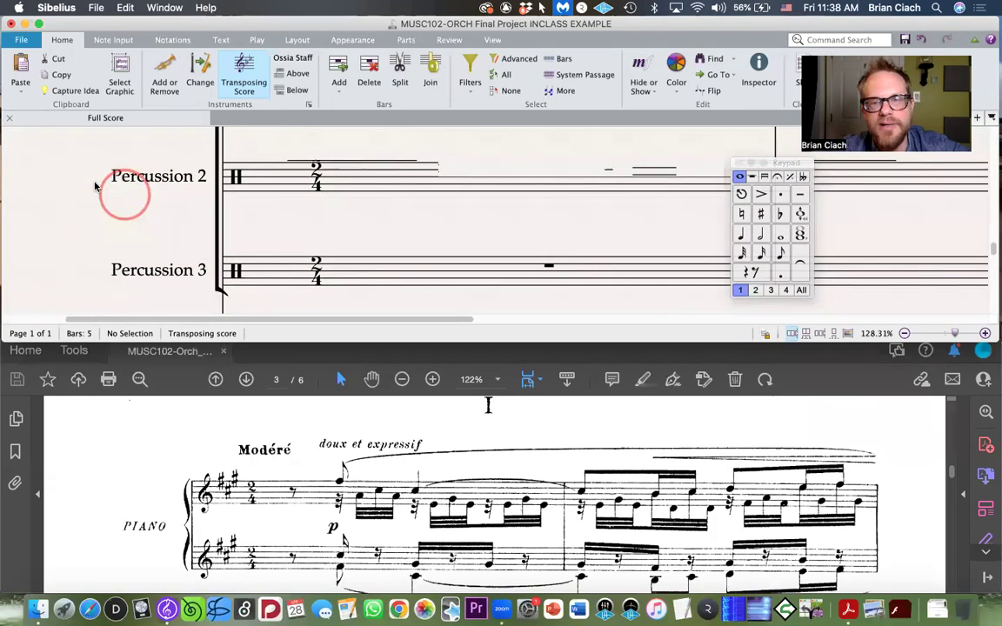
scroll(96, 186, up, 1)
scroll(96, 186, up, 2)
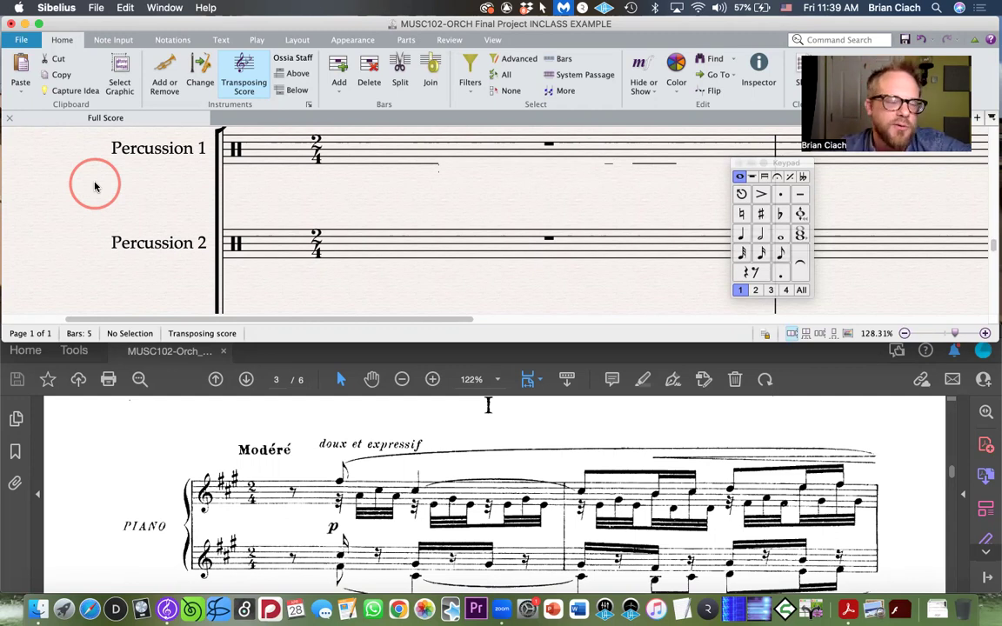
scroll(67, 212, down, 2)
scroll(67, 212, down, 2)
scroll(67, 212, up, 3)
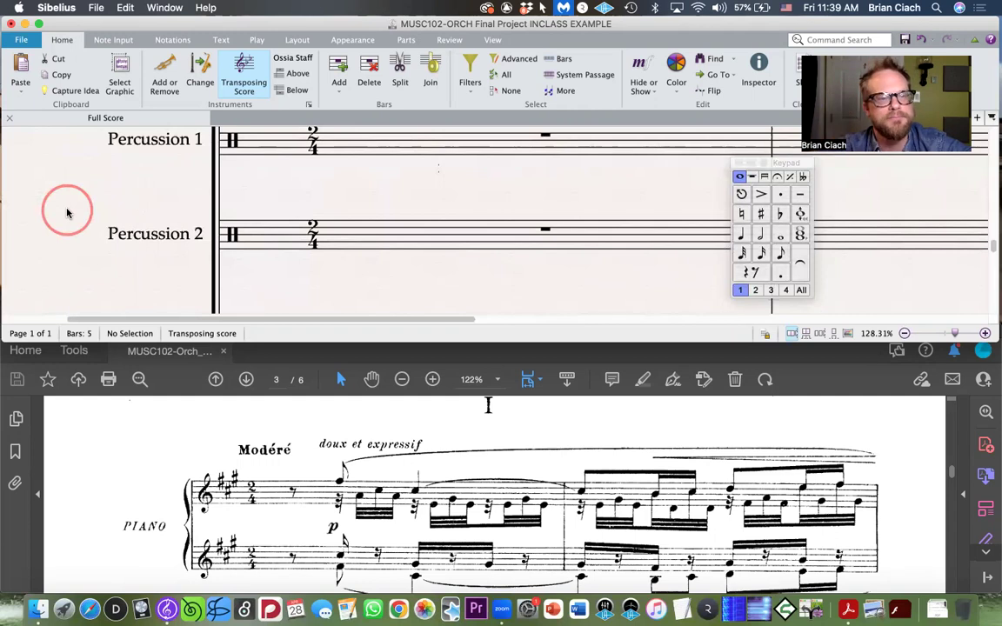
scroll(67, 212, up, 1)
scroll(67, 212, down, 1)
scroll(67, 212, down, 3)
scroll(67, 212, up, 3)
scroll(67, 212, down, 4)
Step: Look over the harp staves and check the string section's instrument names from Contrabass up to Violin II
scroll(67, 212, down, 8)
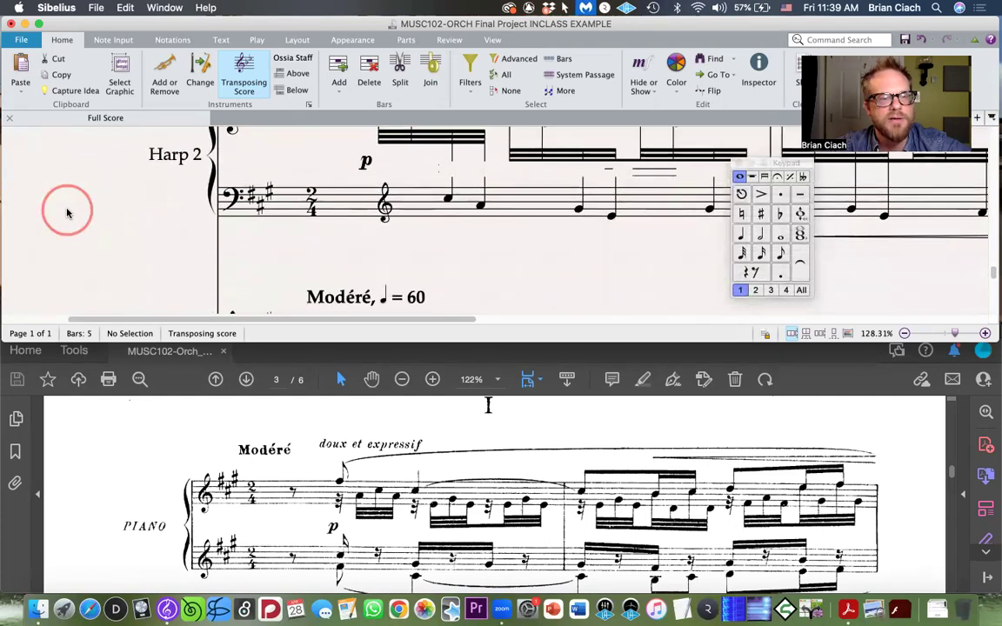
scroll(67, 212, down, 10)
scroll(67, 212, down, 3)
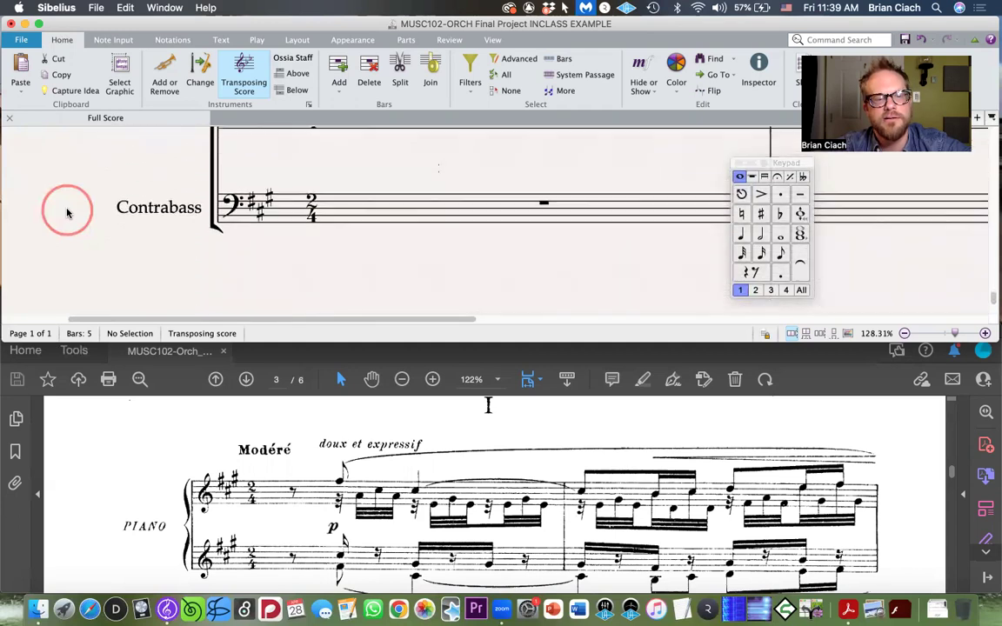
click(153, 212)
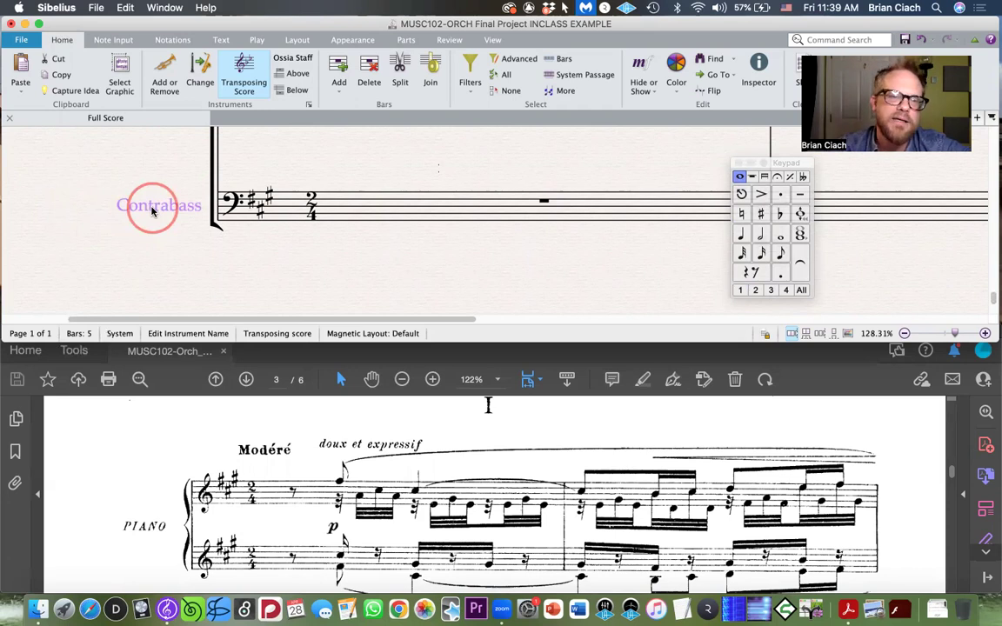
scroll(153, 211, up, 3)
click(155, 198)
scroll(131, 198, up, 3)
click(170, 193)
scroll(104, 207, up, 3)
click(161, 223)
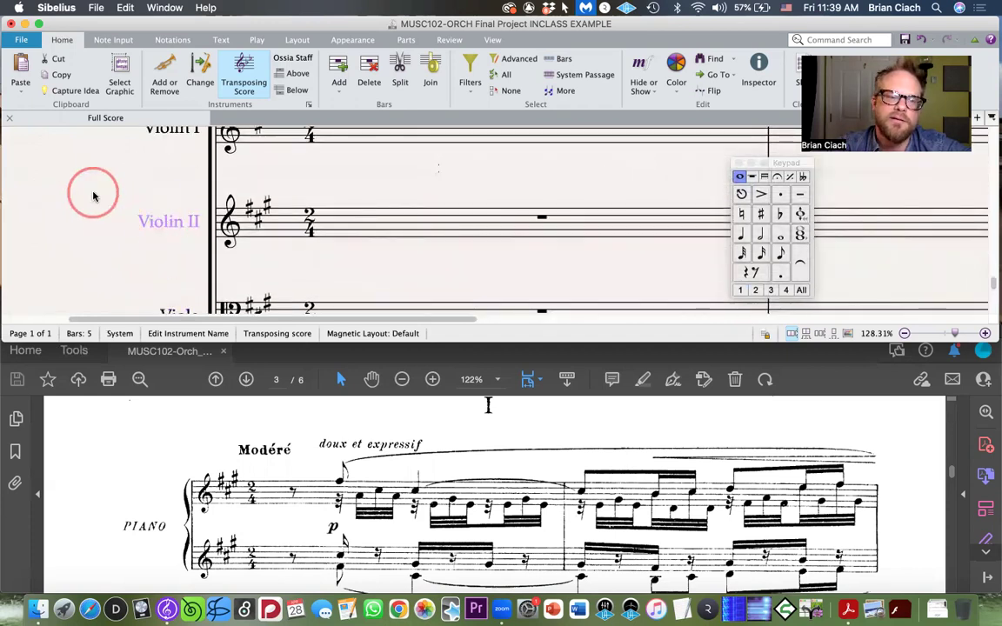
scroll(144, 201, up, 3)
scroll(139, 201, up, 3)
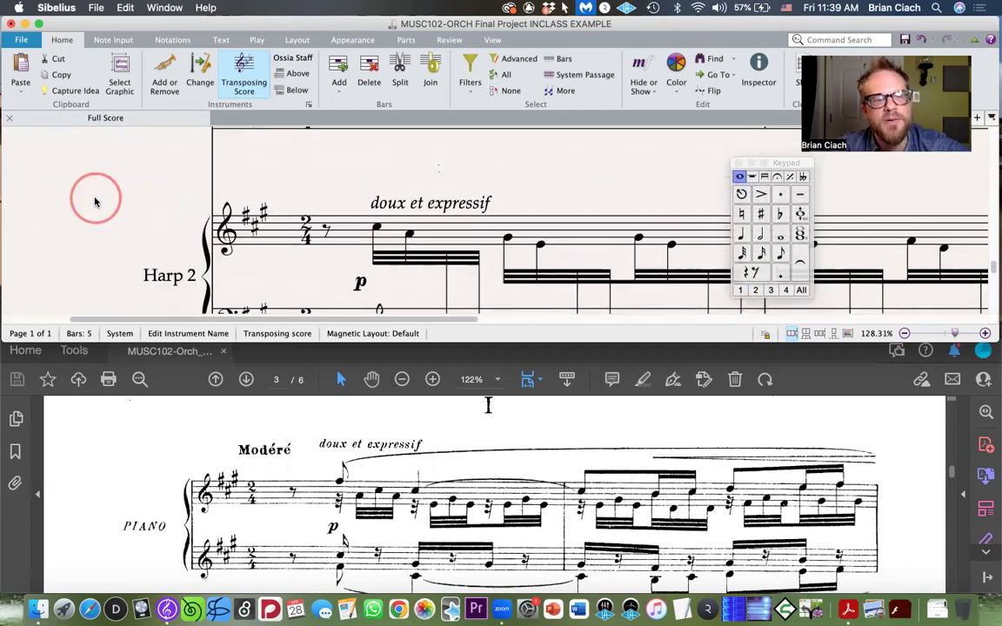
Step: Inspect the instrument name texts of Bass Clarinet in B♭ and Clarinets 1 & 2 in B♭, leaving both as they are
key(Escape)
scroll(94, 201, up, 5)
scroll(95, 202, up, 15)
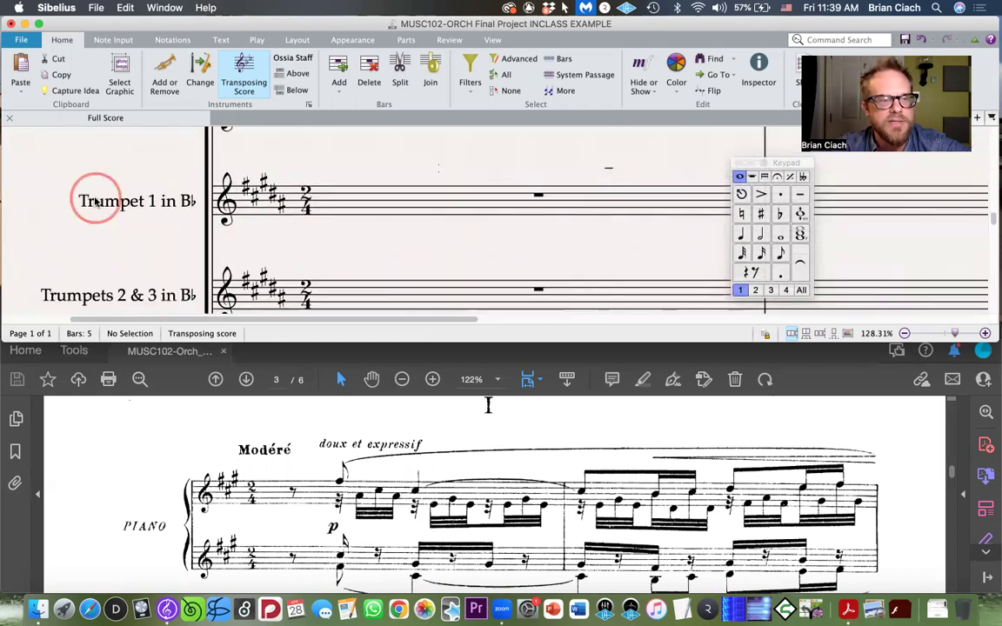
scroll(96, 202, up, 3)
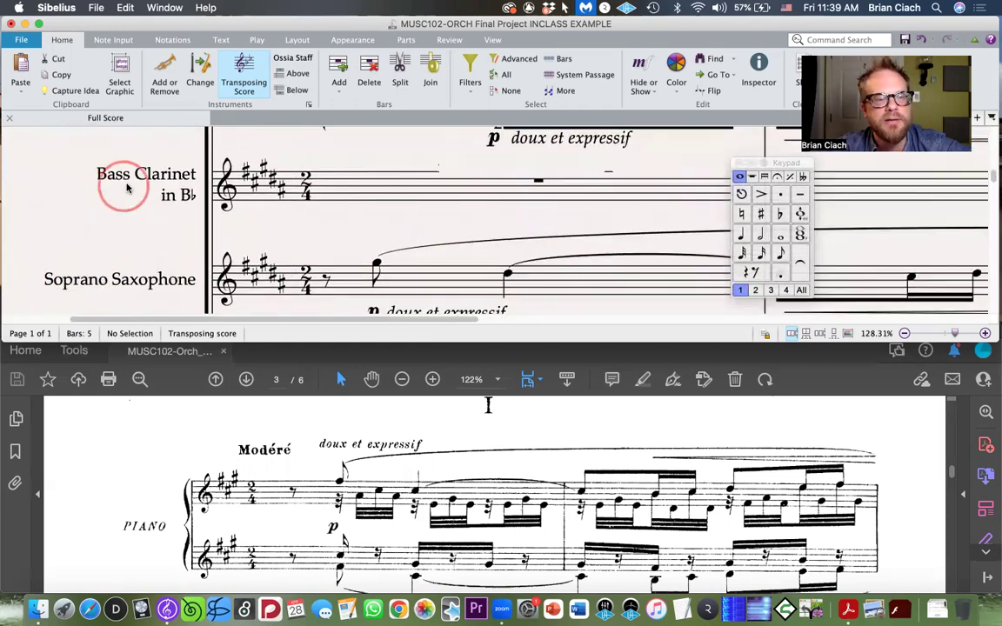
double_click(122, 178)
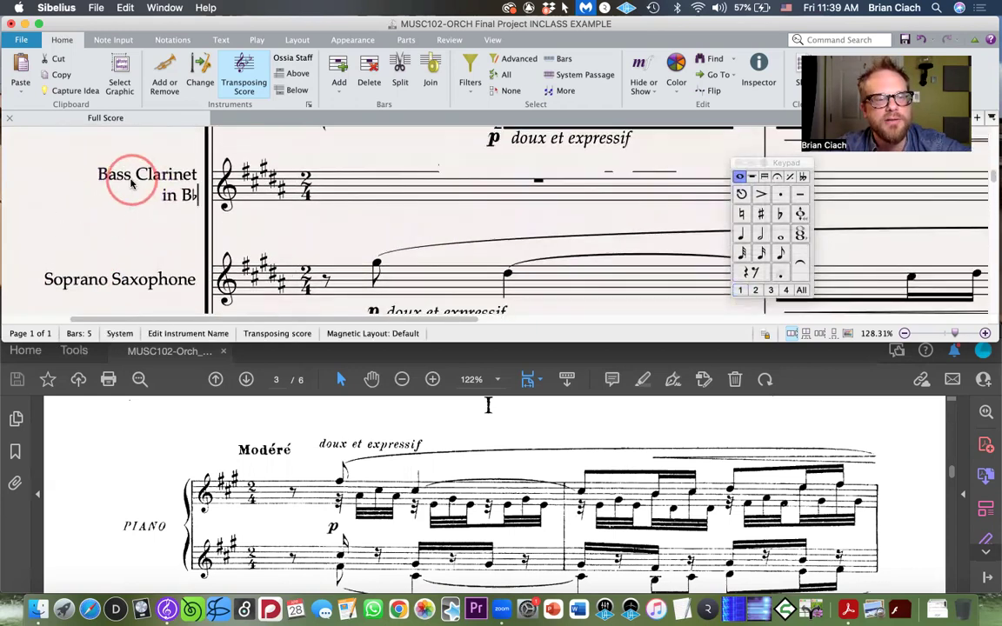
click(63, 163)
scroll(66, 169, up, 5)
click(101, 250)
double_click(101, 250)
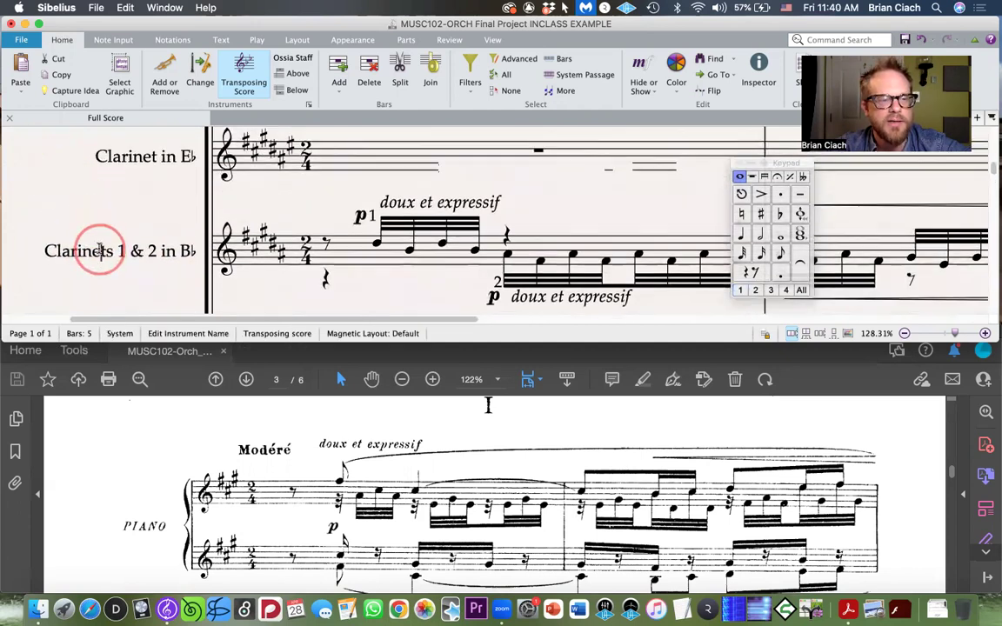
click(107, 250)
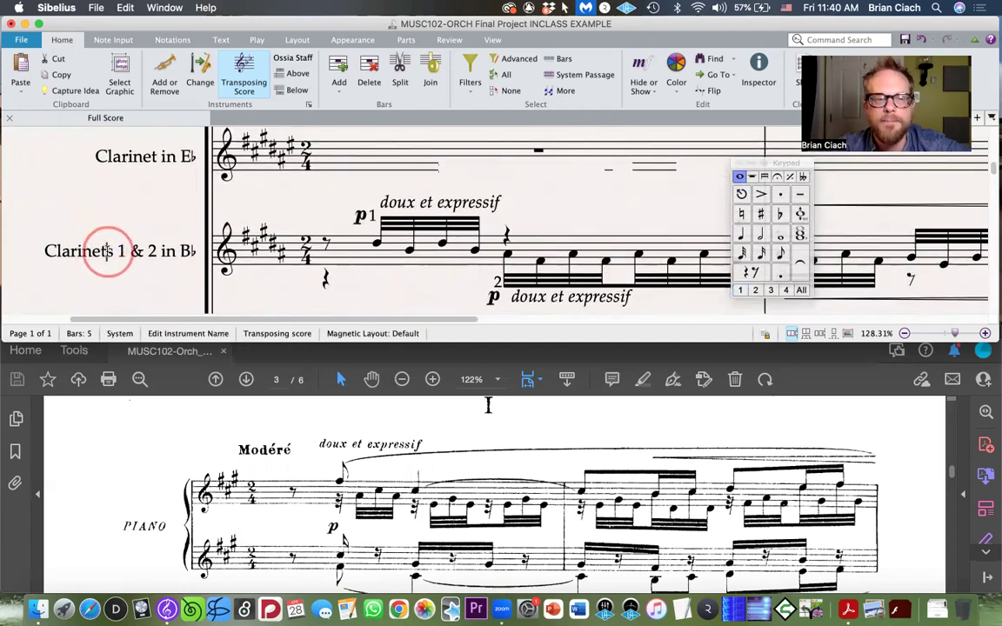
click(68, 212)
click(56, 205)
Step: Review the "transposed score" label above the Piccolo staff and check the Transposing Score setting
scroll(56, 204, up, 5)
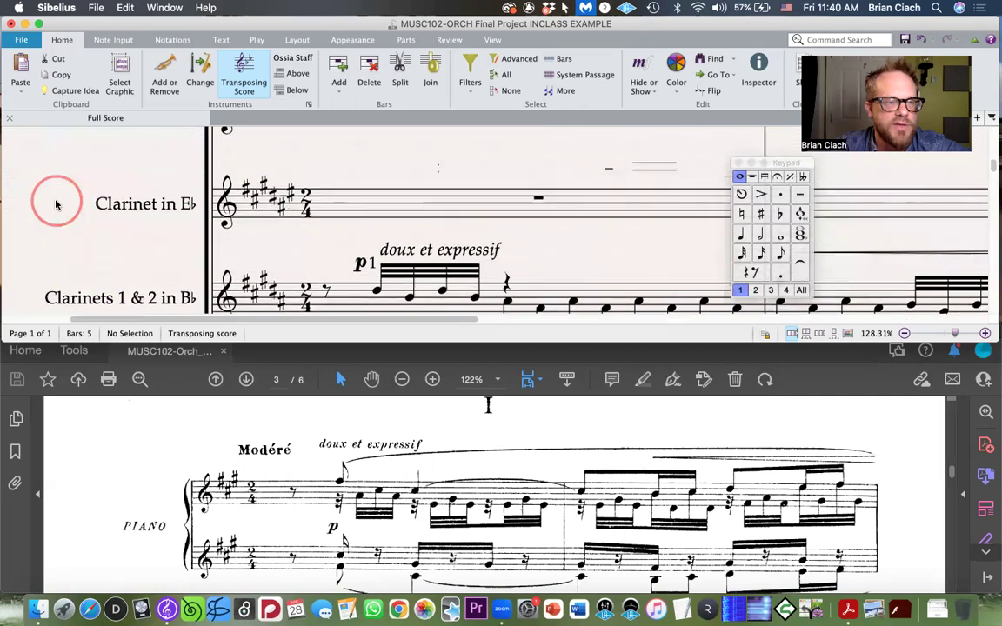
scroll(56, 202, up, 5)
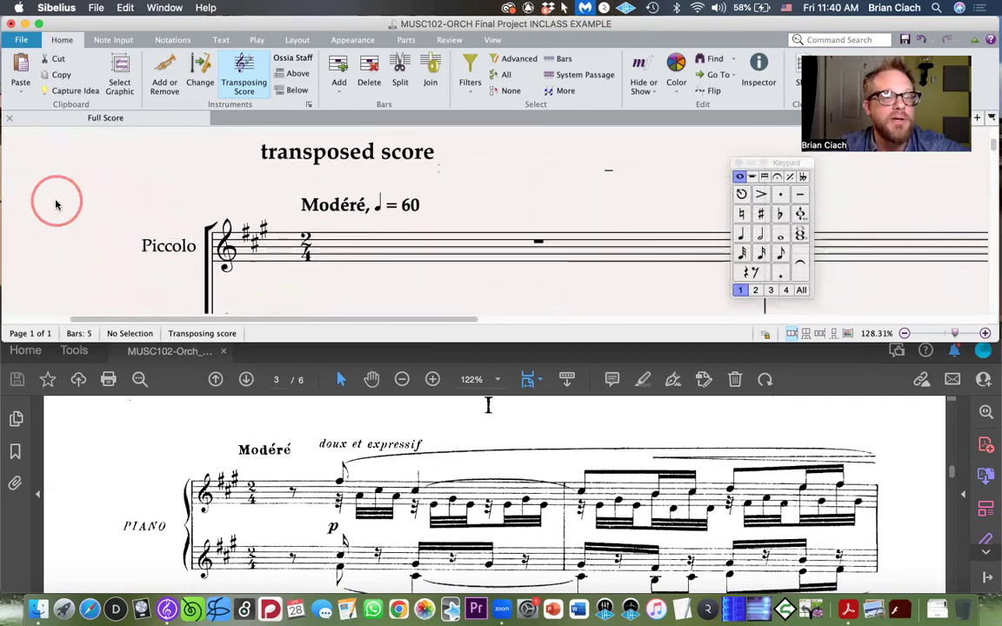
scroll(116, 212, left, 2)
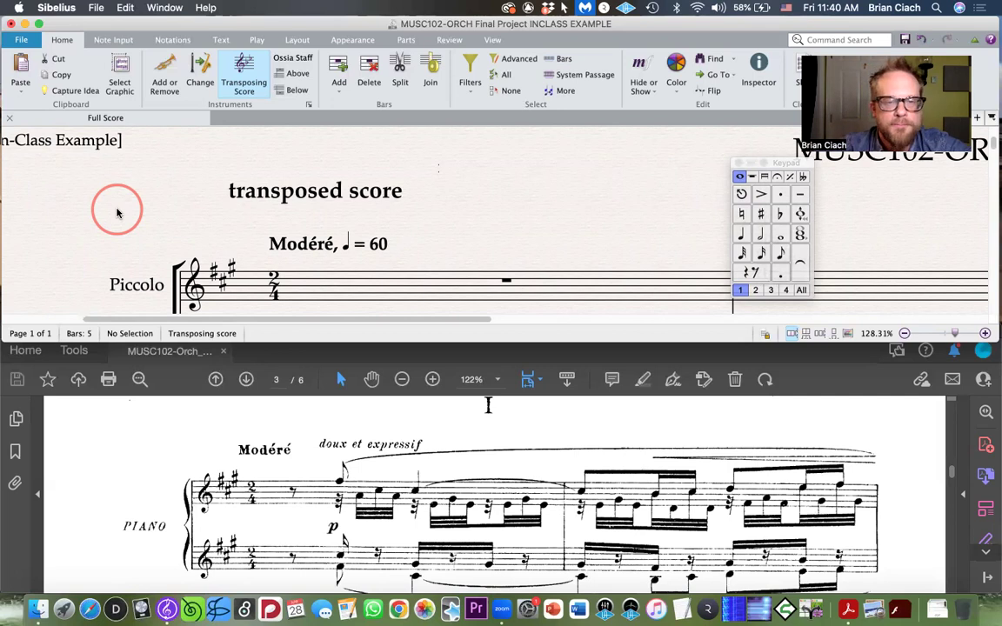
scroll(468, 221, down, 3)
scroll(468, 221, right, 5)
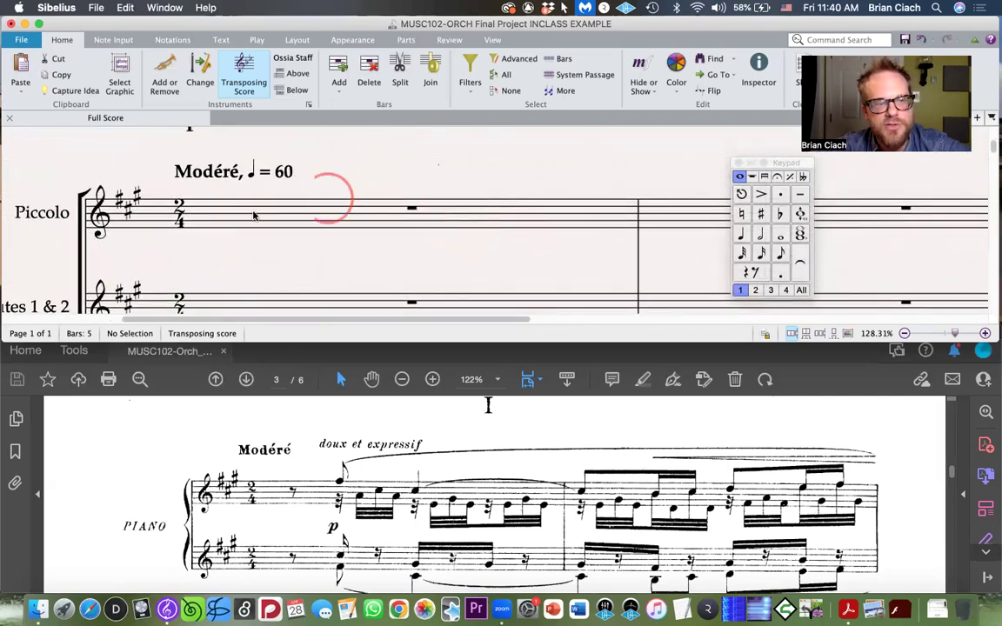
scroll(248, 263, down, 3)
scroll(247, 264, left, 2)
click(245, 74)
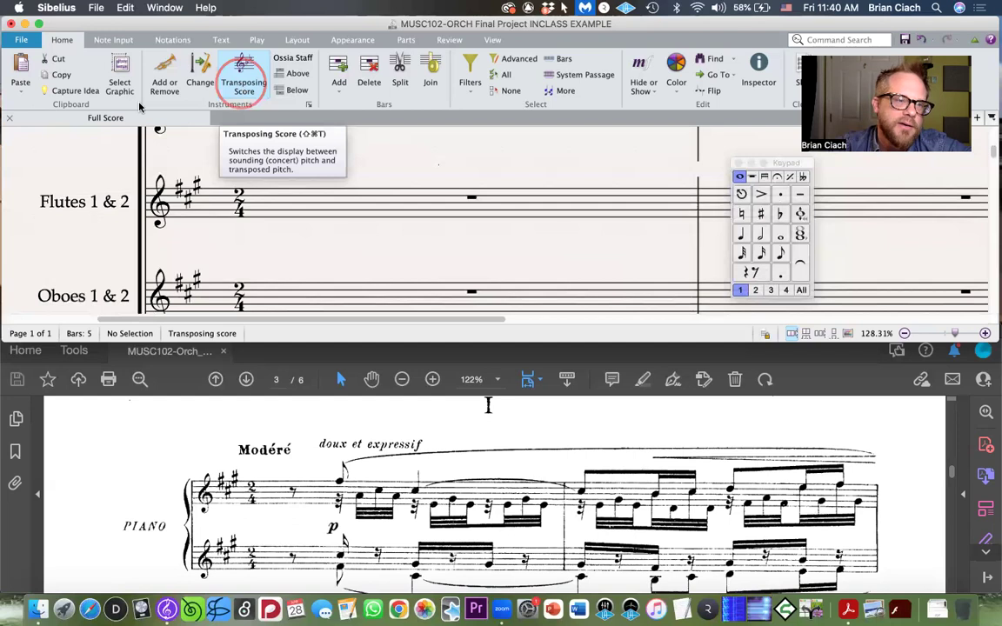
Step: Examine the clarinet, saxophone and bassoon staves across all the bars of the transposed score
scroll(133, 189, down, 1)
scroll(133, 188, down, 3)
scroll(347, 262, right, 3)
scroll(347, 262, down, 5)
scroll(347, 262, right, 2)
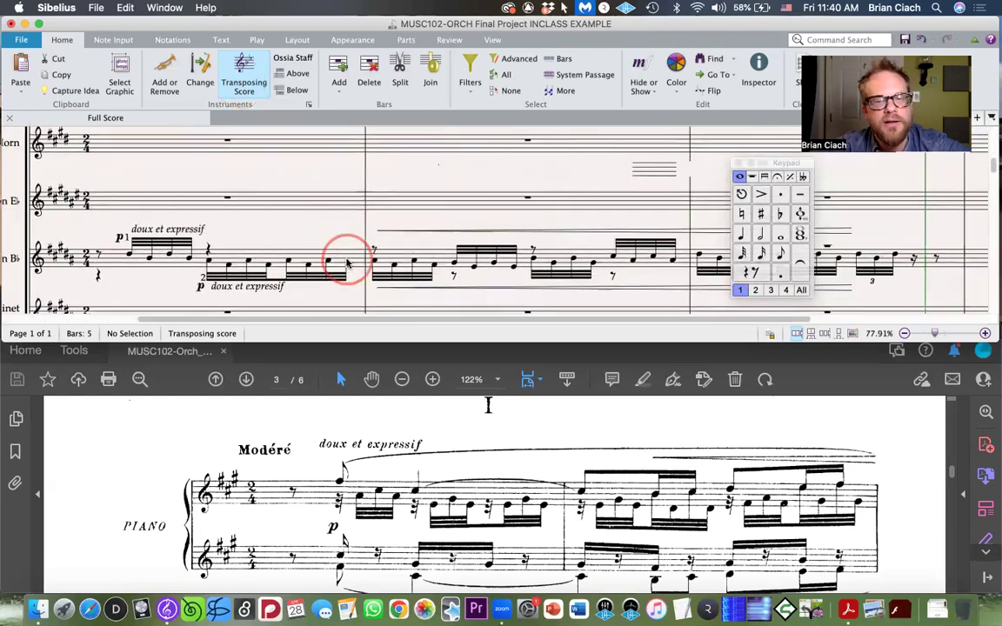
scroll(347, 262, down, 4)
Step: Study the source piano score from the Modéré opening to the pp subito system in the PDF
scroll(438, 463, down, 2)
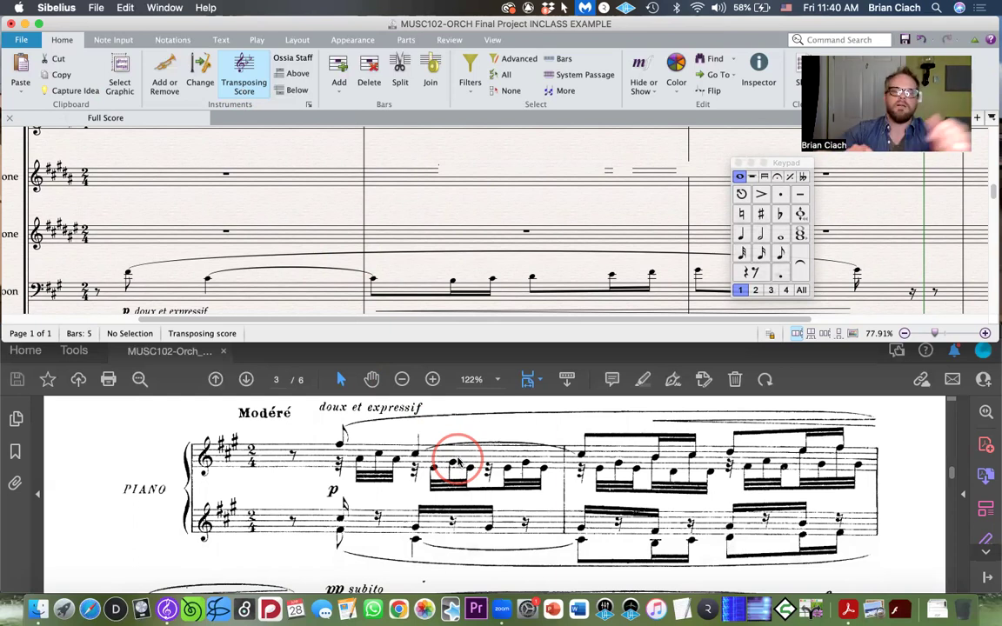
scroll(458, 462, down, 4)
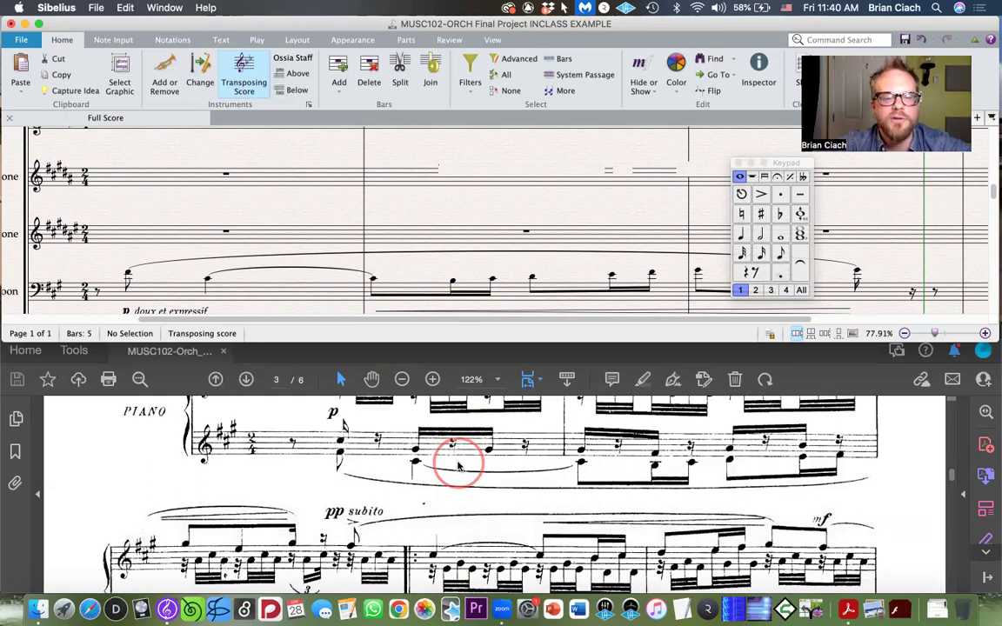
scroll(459, 466, down, 4)
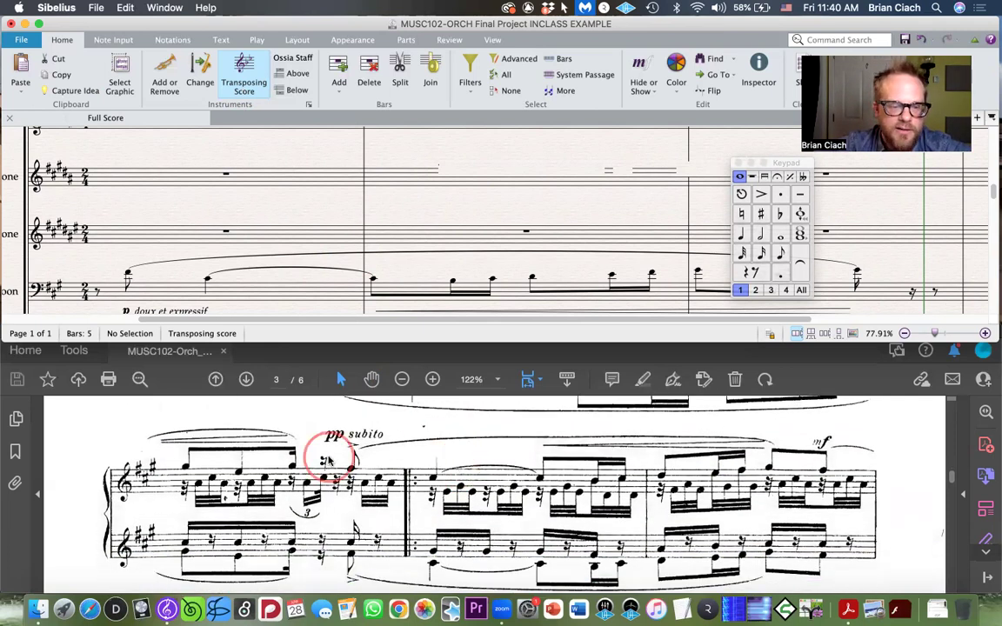
scroll(326, 448, up, 8)
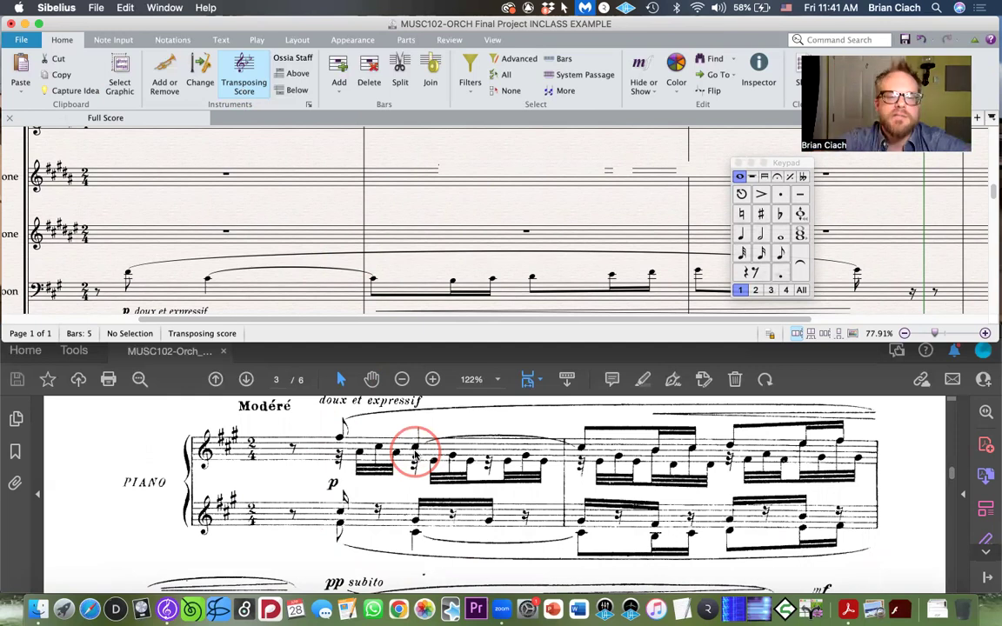
scroll(294, 235, down, 1)
Step: Review the bassoon, horn and saxophone staves of the orchestral score at a smaller zoom showing their full names
scroll(294, 235, down, 8)
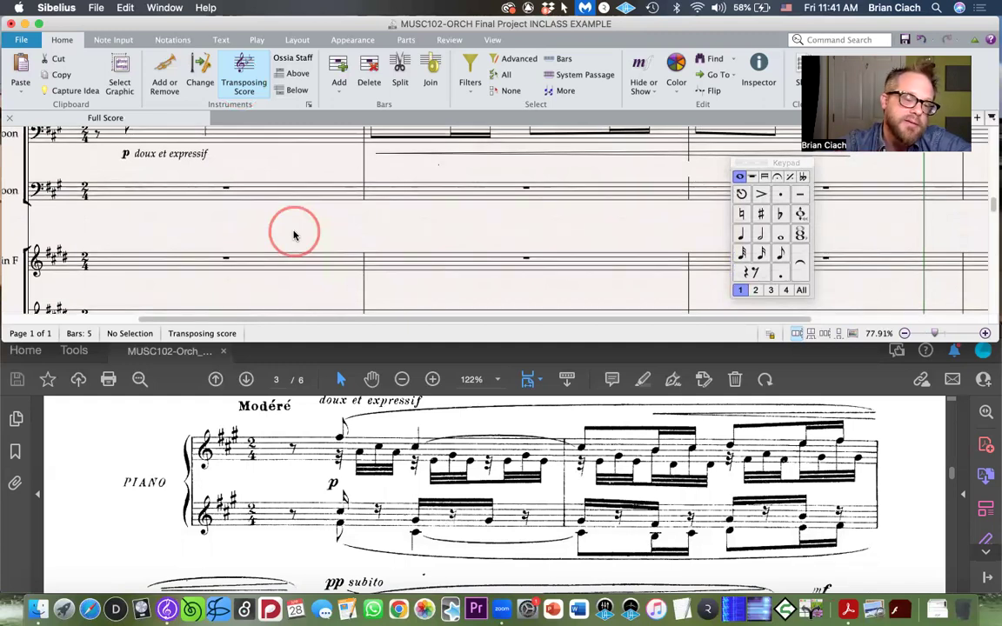
scroll(294, 235, down, 3)
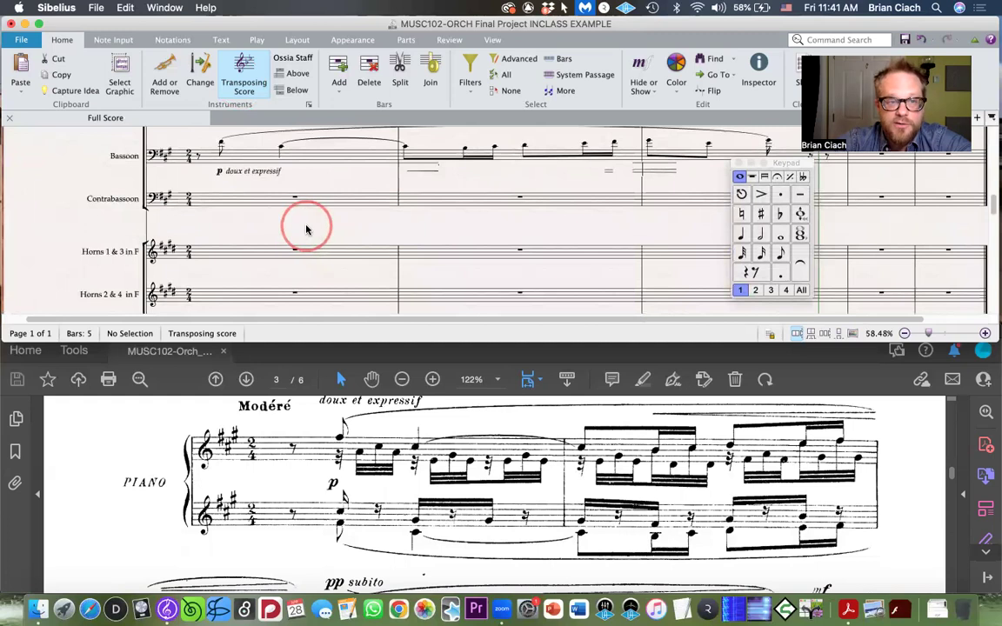
scroll(306, 229, up, 2)
scroll(306, 228, up, 5)
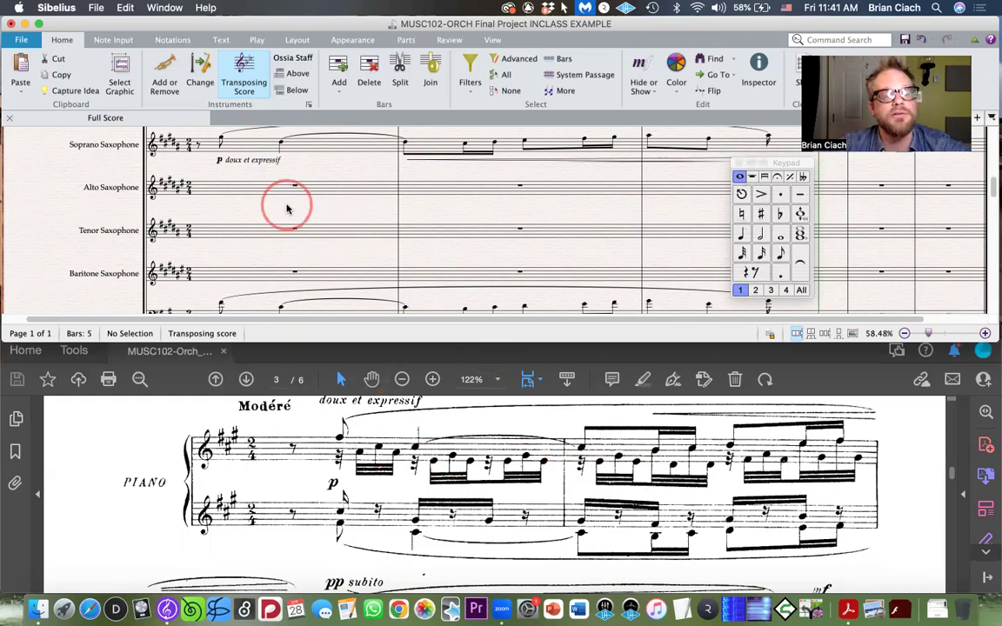
Step: Compare the saxophone and bassoon staves with the Modéré opening and the pp subito system of the source piano score
scroll(288, 208, up, 8)
scroll(288, 209, up, 4)
scroll(288, 209, down, 6)
scroll(288, 209, down, 5)
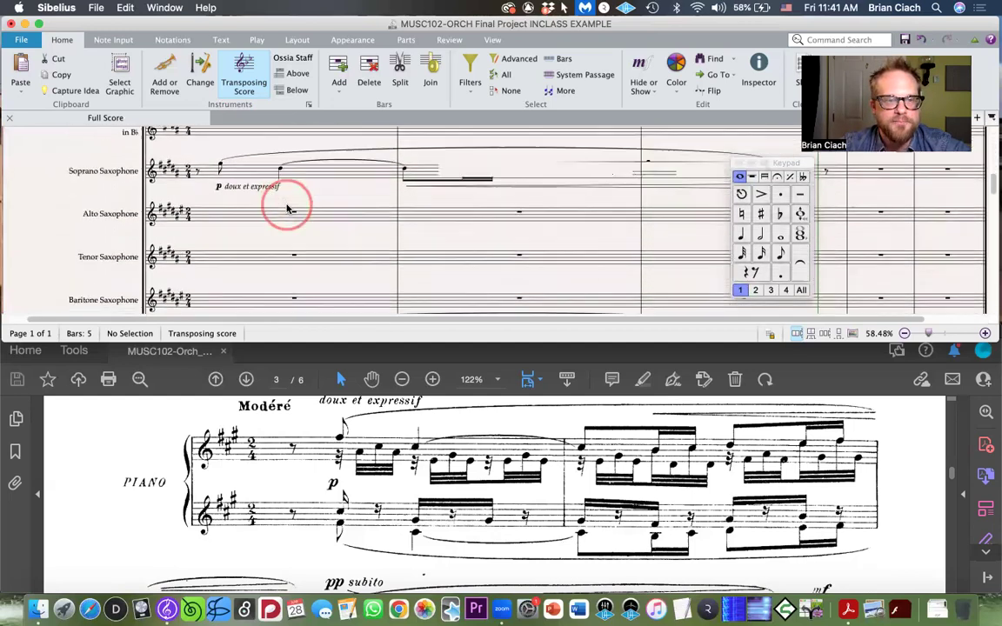
scroll(288, 209, down, 2)
click(257, 277)
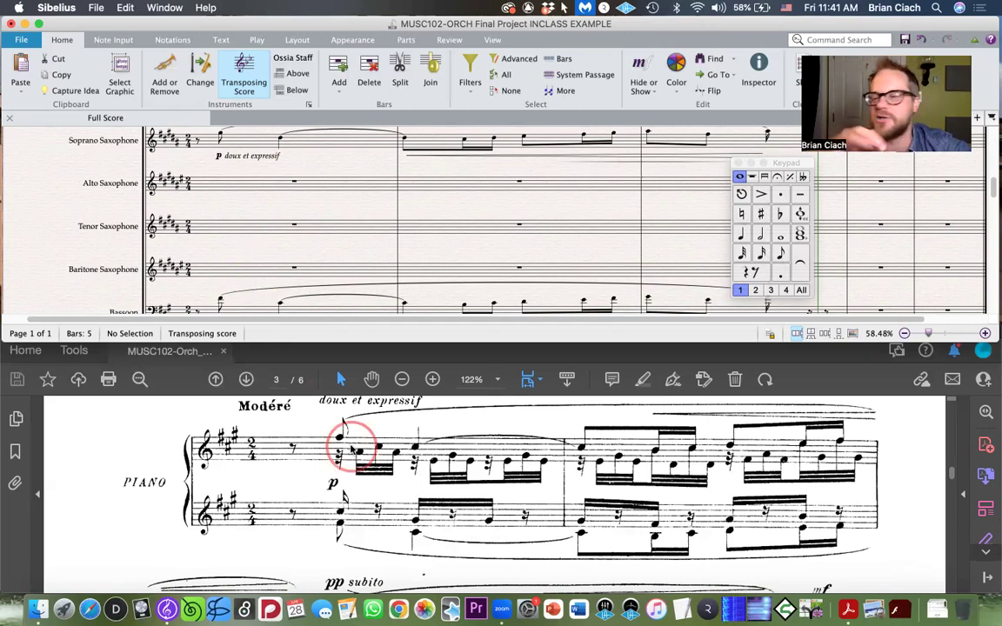
scroll(348, 452, down, 2)
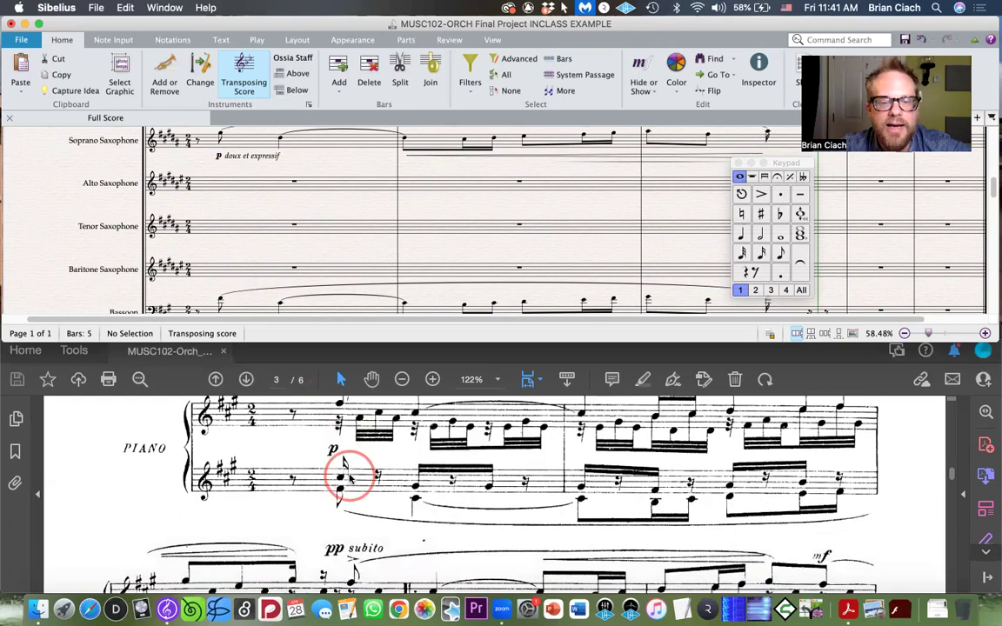
scroll(503, 458, up, 3)
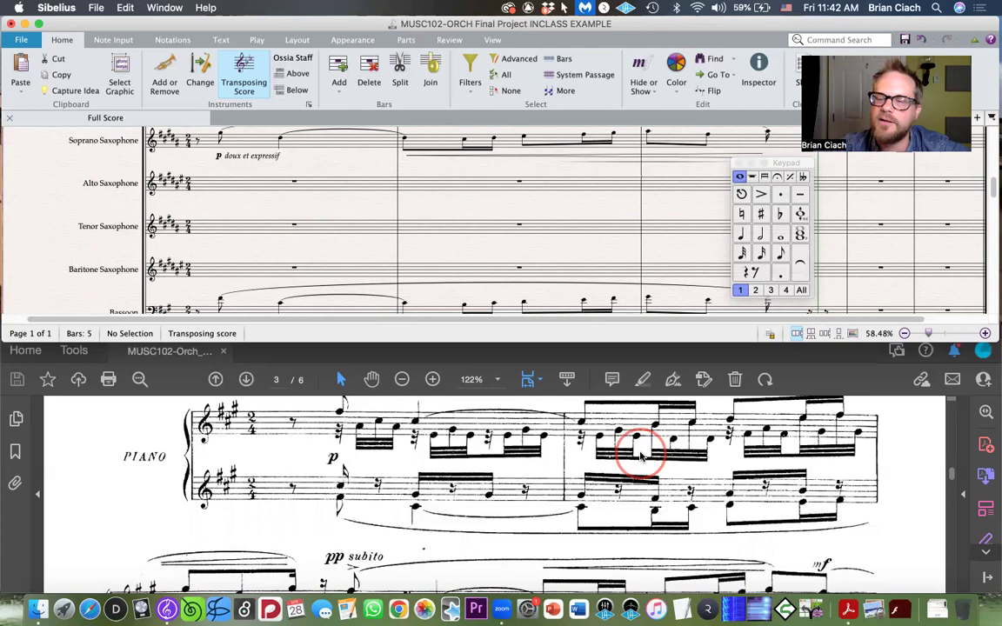
scroll(388, 463, down, 2)
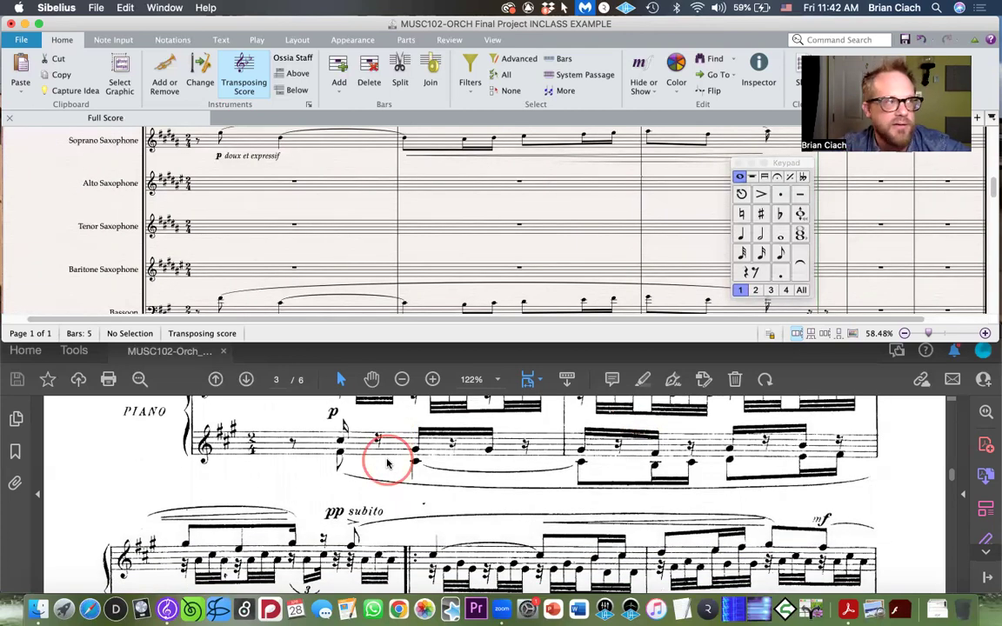
scroll(388, 464, up, 2)
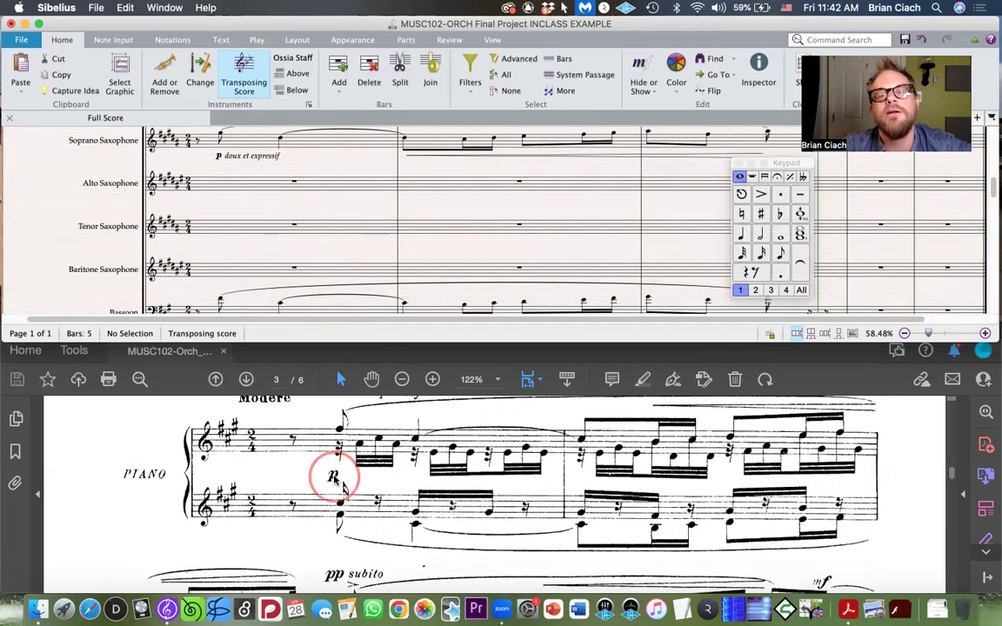
scroll(335, 476, down, 5)
scroll(335, 478, down, 2)
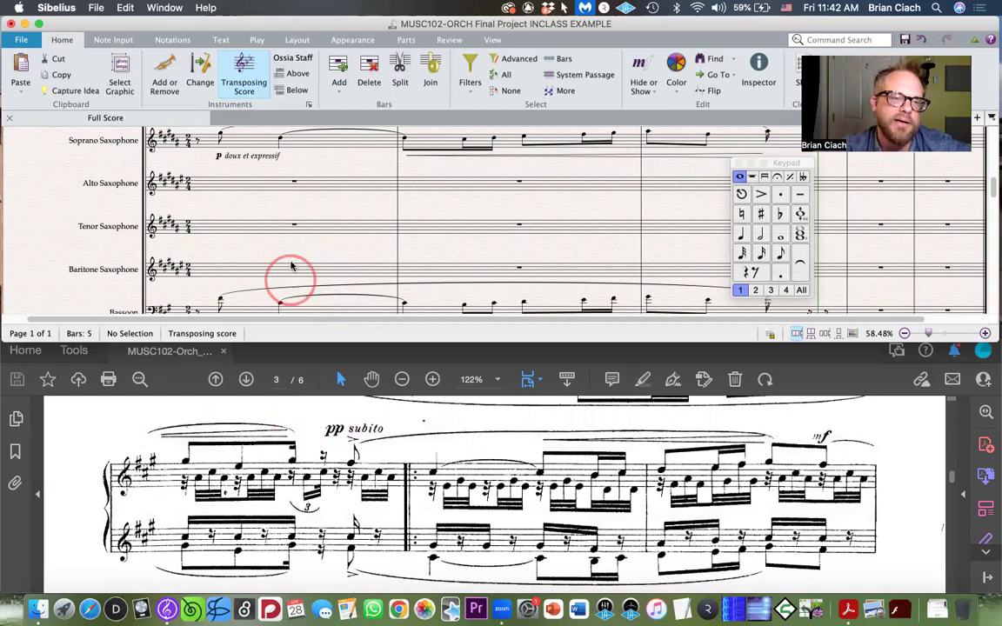
Step: Check the clarinet, saxophone and bassoon staves against the doux et expressif melody in the opening bars of the piano source
scroll(290, 244, up, 5)
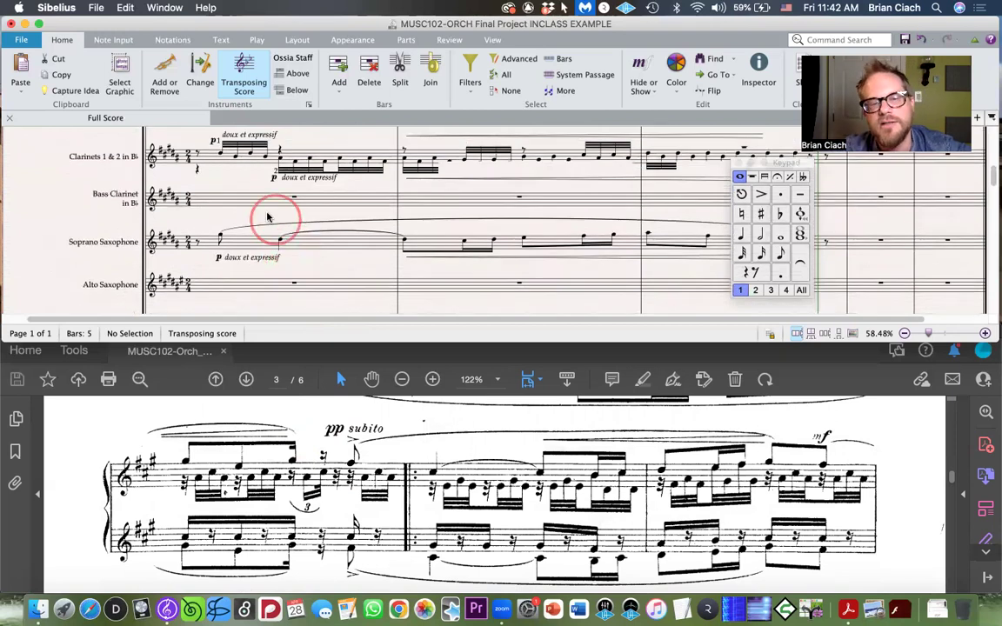
scroll(248, 200, down, 5)
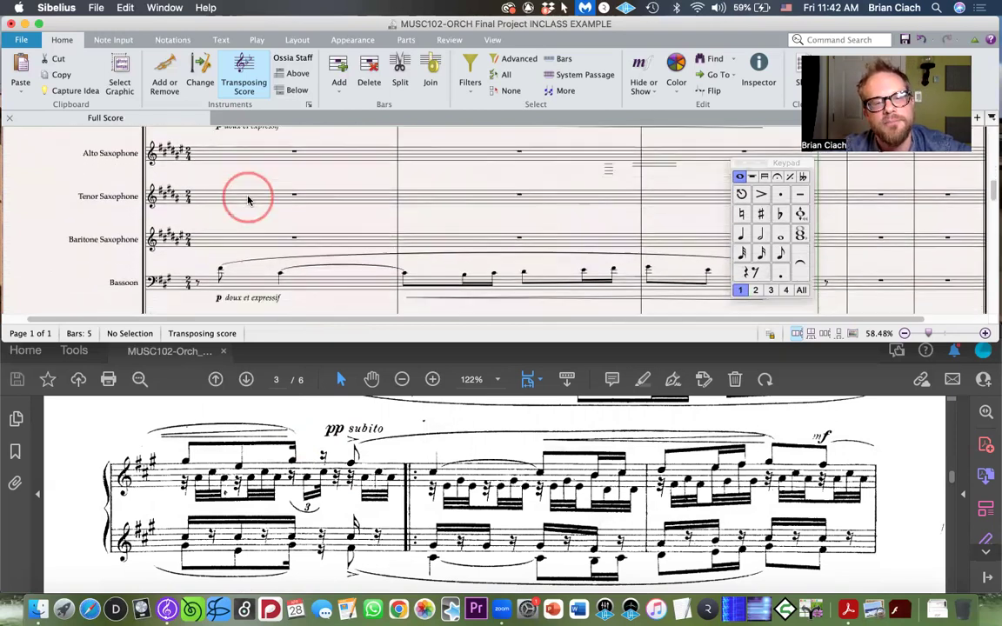
scroll(247, 200, up, 3)
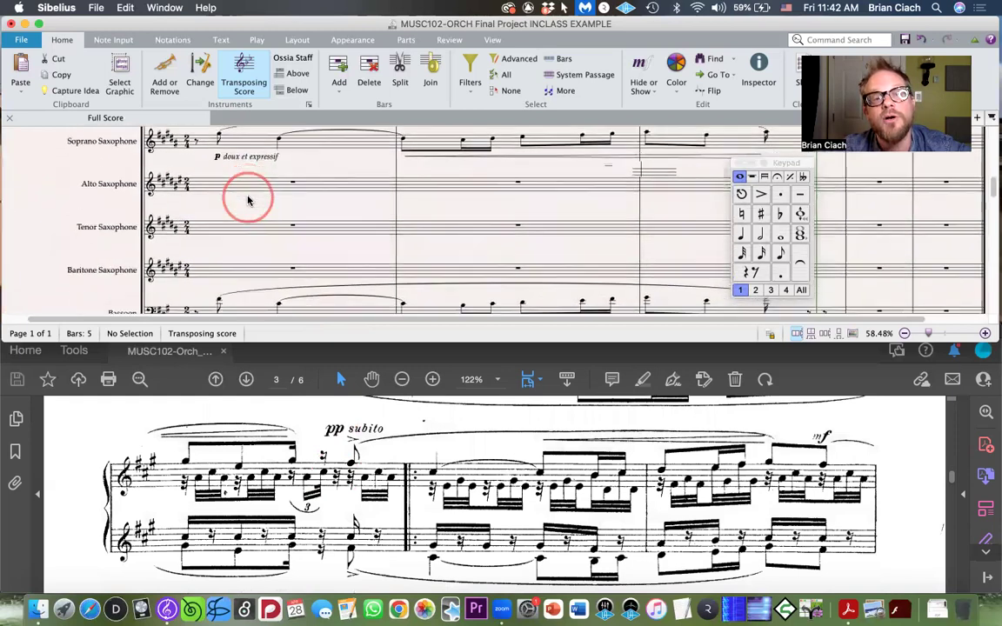
scroll(365, 456, up, 6)
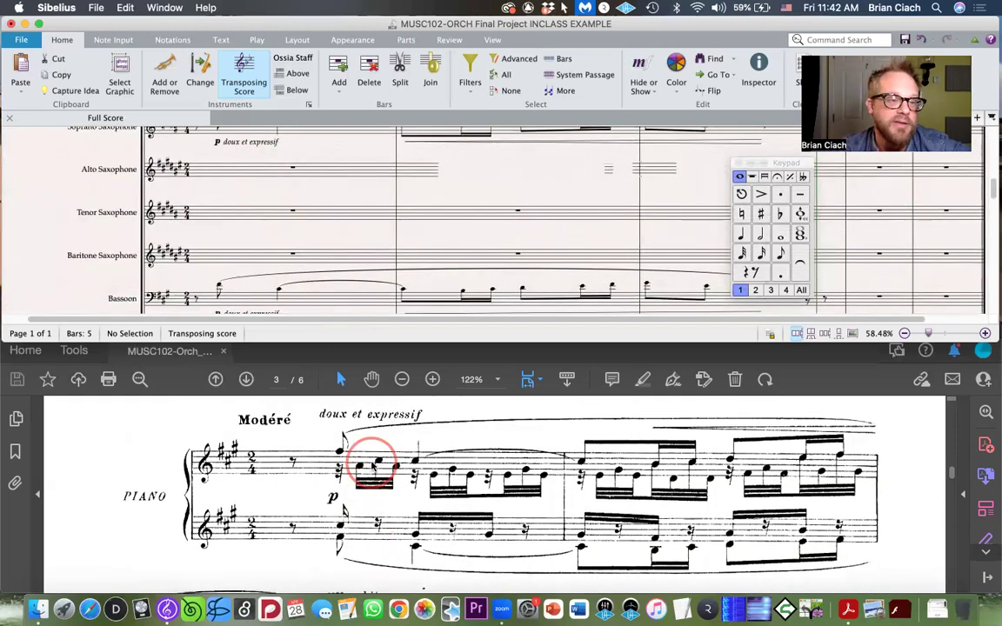
scroll(304, 265, up, 1)
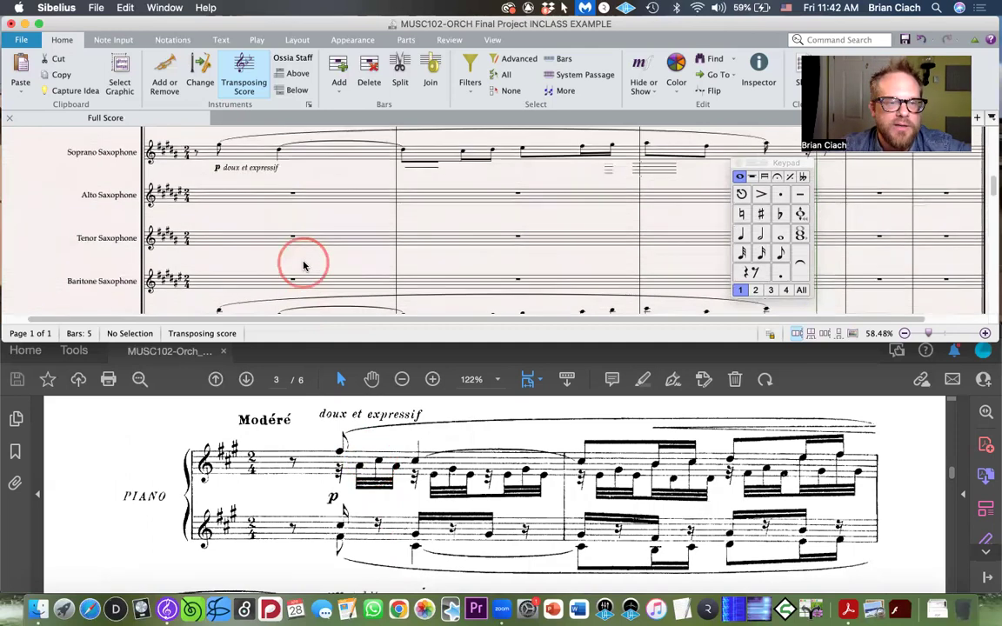
scroll(304, 265, down, 1)
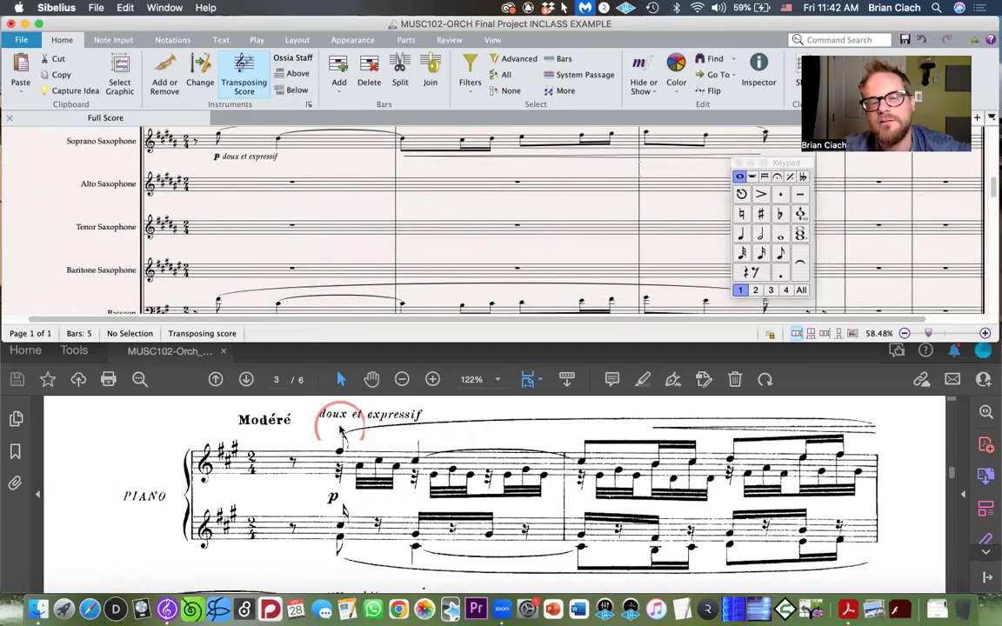
scroll(276, 201, up, 5)
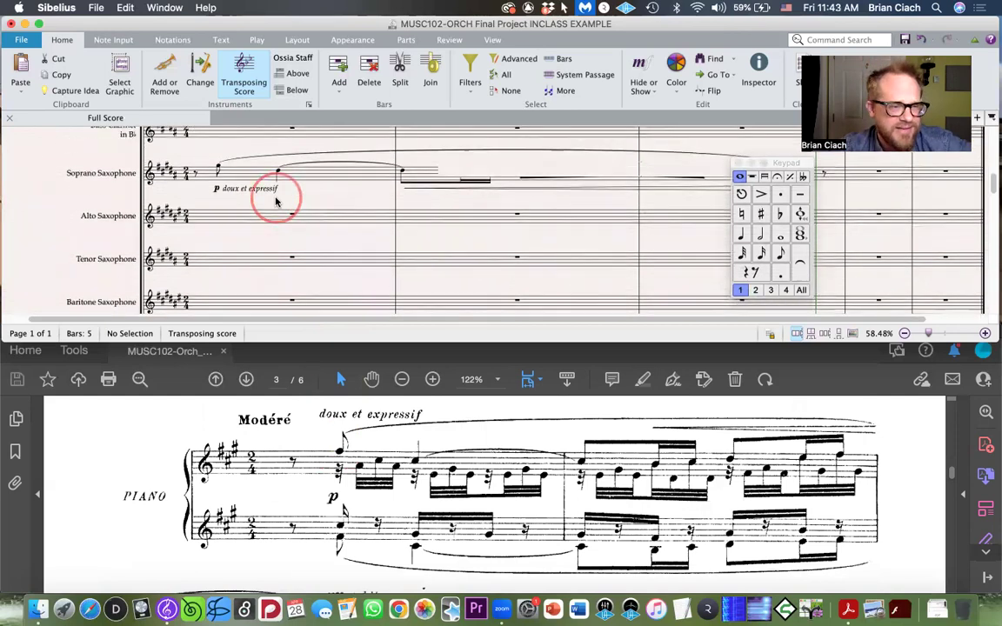
Step: Examine the alto, tenor and baritone saxophone staves between the Soprano Saxophone and Bassoon melody lines
scroll(276, 201, down, 3)
scroll(276, 201, down, 3)
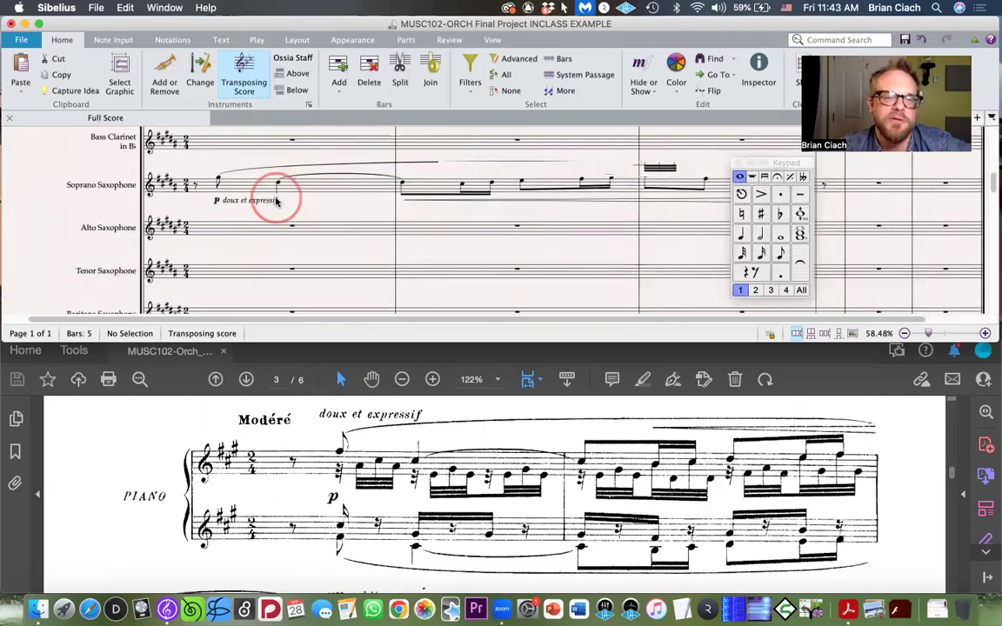
scroll(261, 200, up, 1)
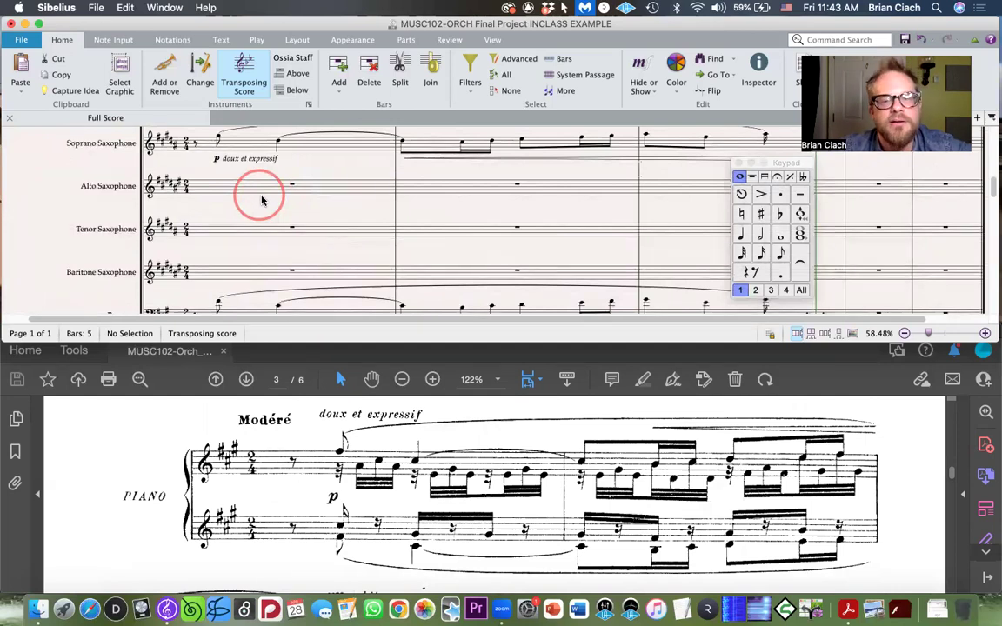
scroll(310, 219, down, 1)
scroll(310, 218, down, 3)
scroll(310, 218, up, 3)
scroll(310, 218, down, 1)
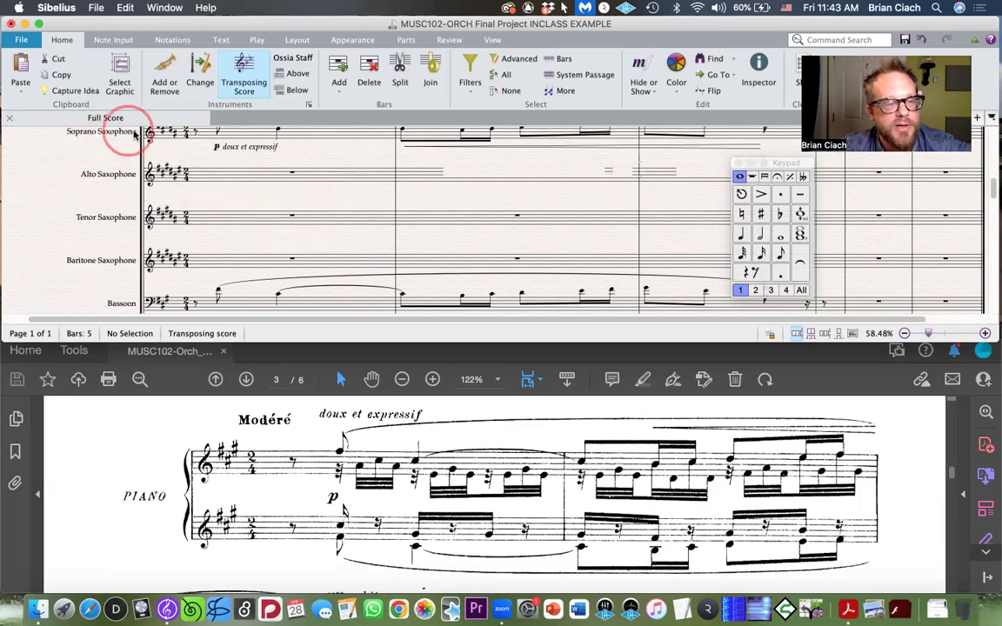
scroll(222, 144, down, 1)
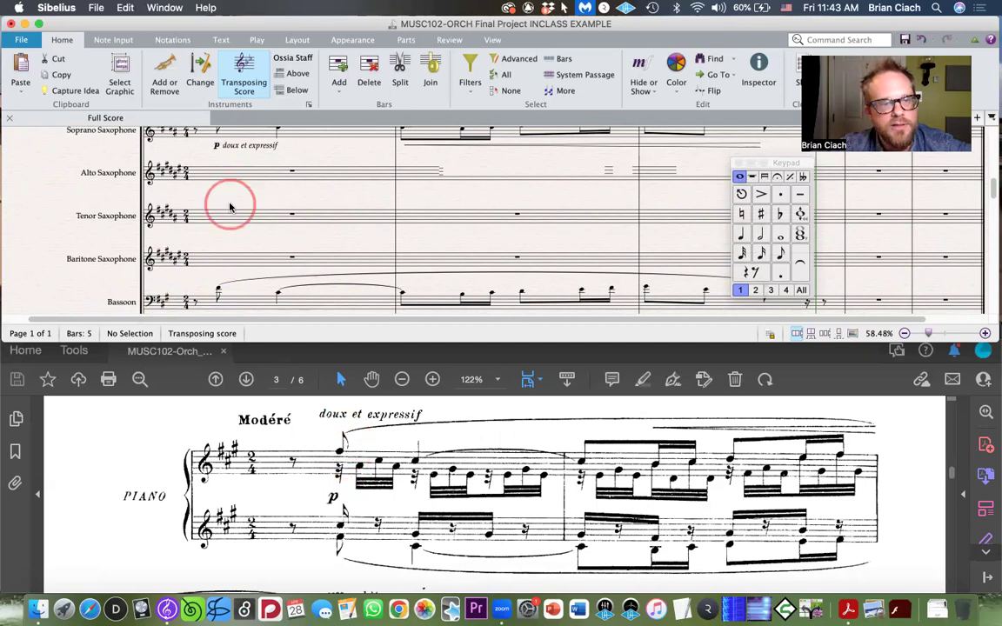
scroll(231, 205, up, 2)
scroll(244, 165, down, 1)
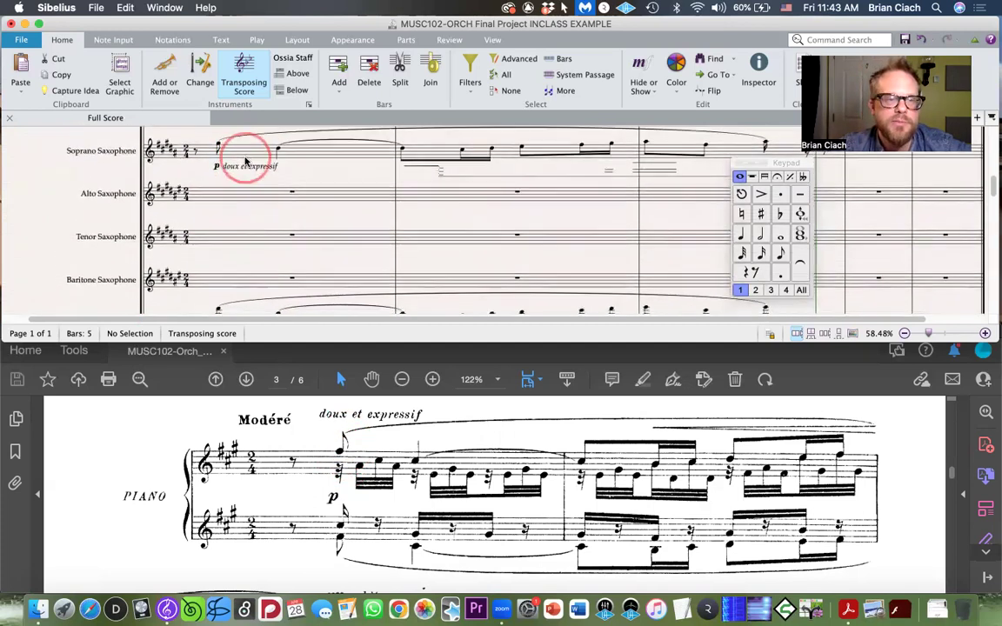
scroll(245, 161, down, 2)
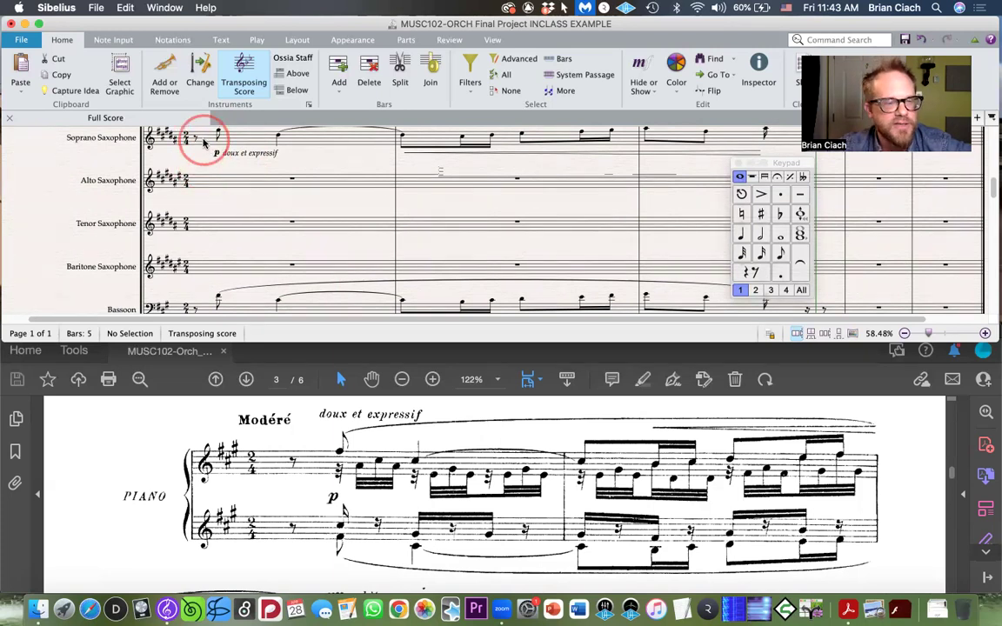
Step: Inspect bar 1 of the Soprano Saxophone and Bassoon staves by selecting each in turn, leaving nothing selected
click(206, 143)
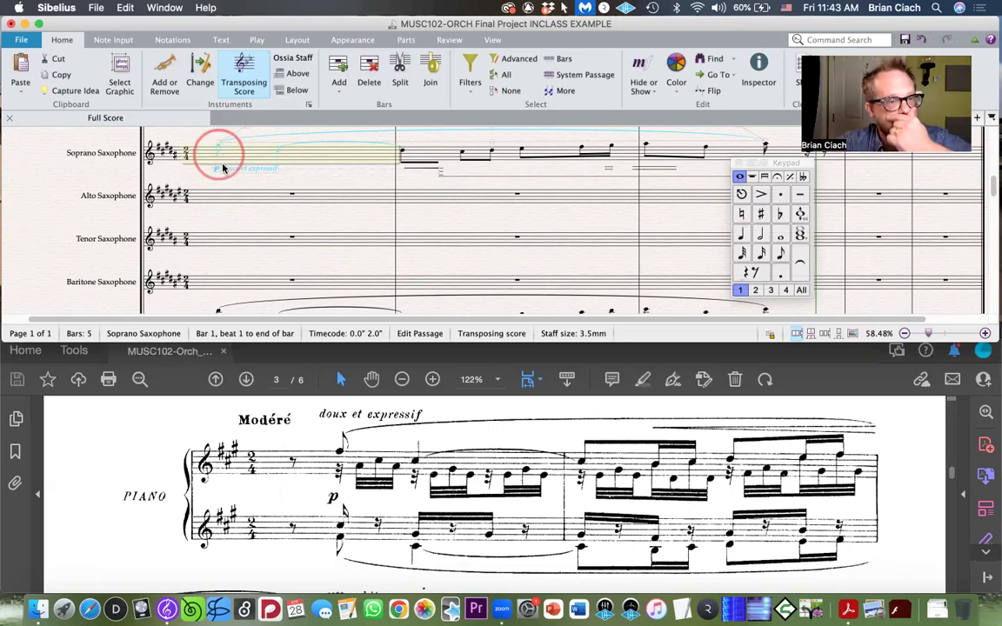
key(Escape)
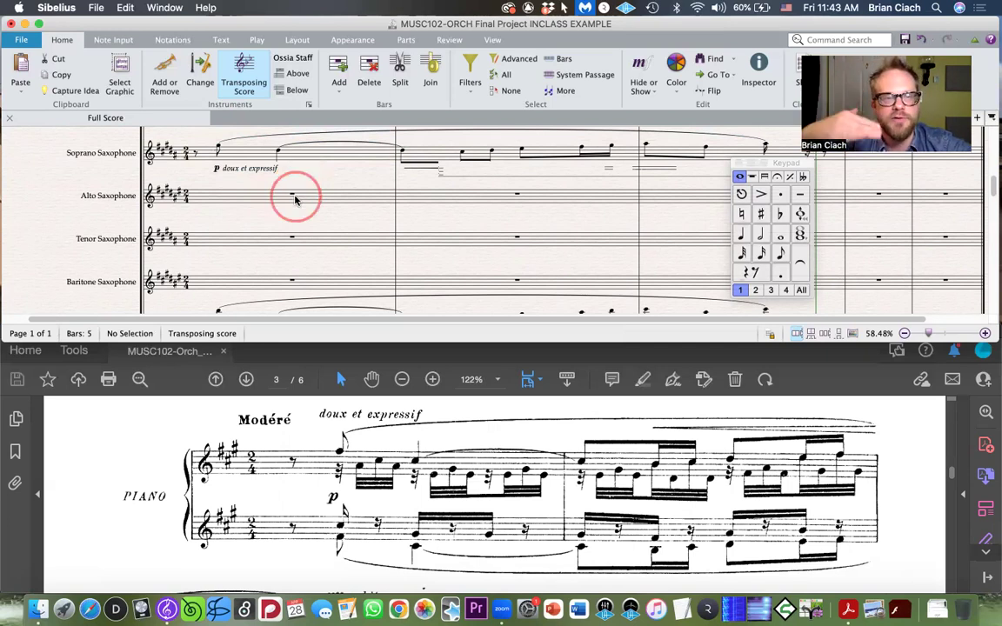
scroll(300, 248, down, 3)
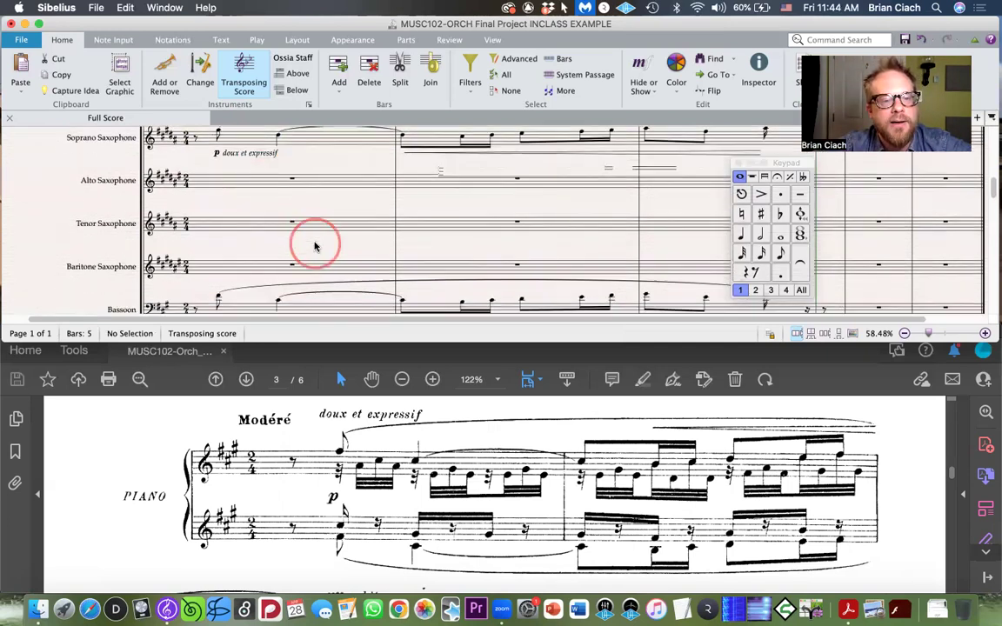
scroll(270, 266, down, 3)
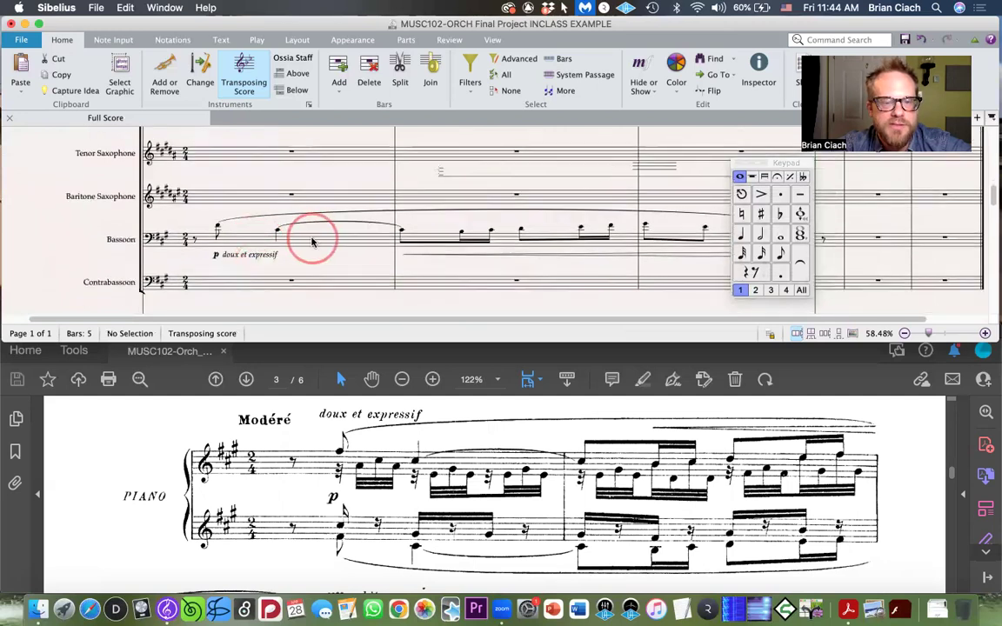
click(313, 242)
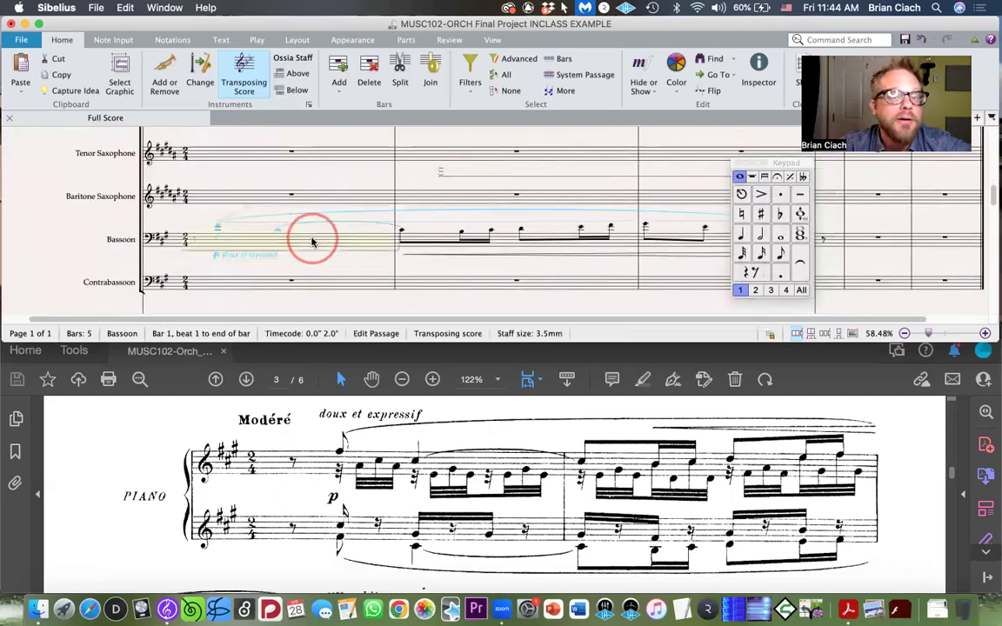
click(272, 179)
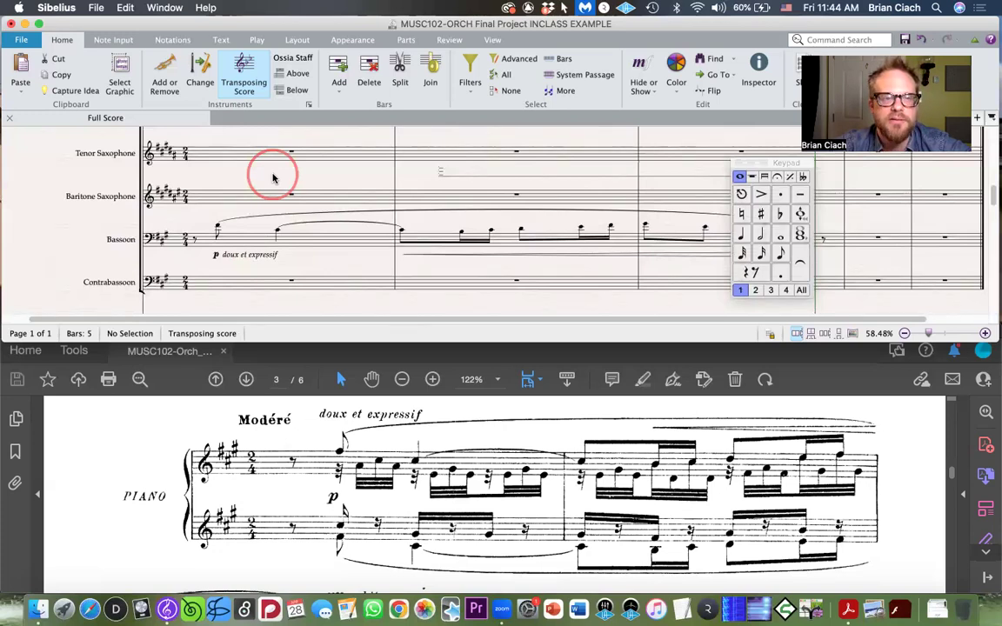
click(302, 248)
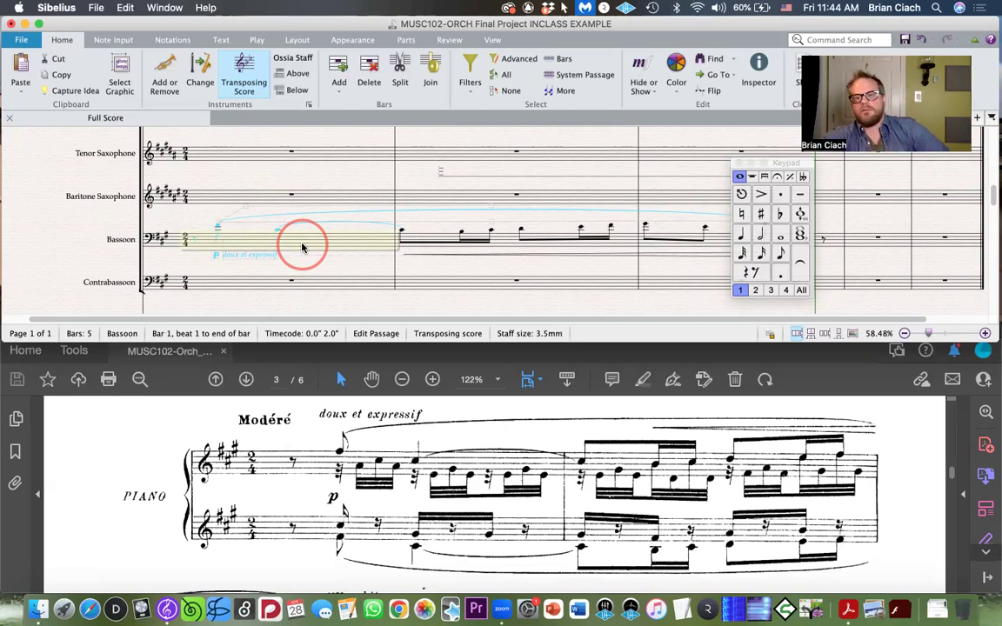
click(266, 180)
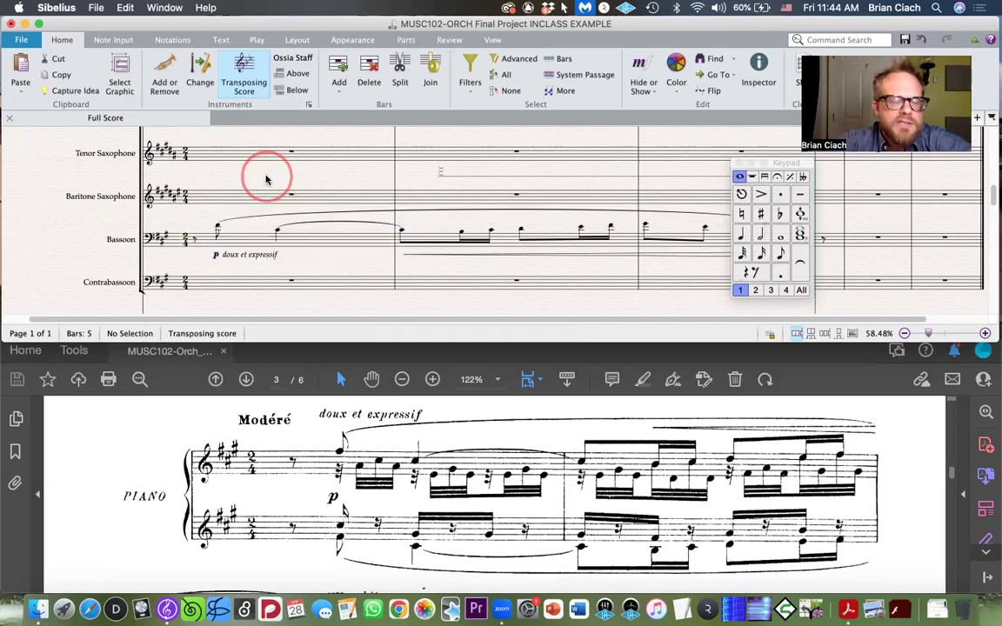
Step: Play back the Soprano Saxophone through Bassoon staves together from bar 1, stop playback and clear the selection
scroll(266, 180, up, 2)
scroll(267, 180, up, 2)
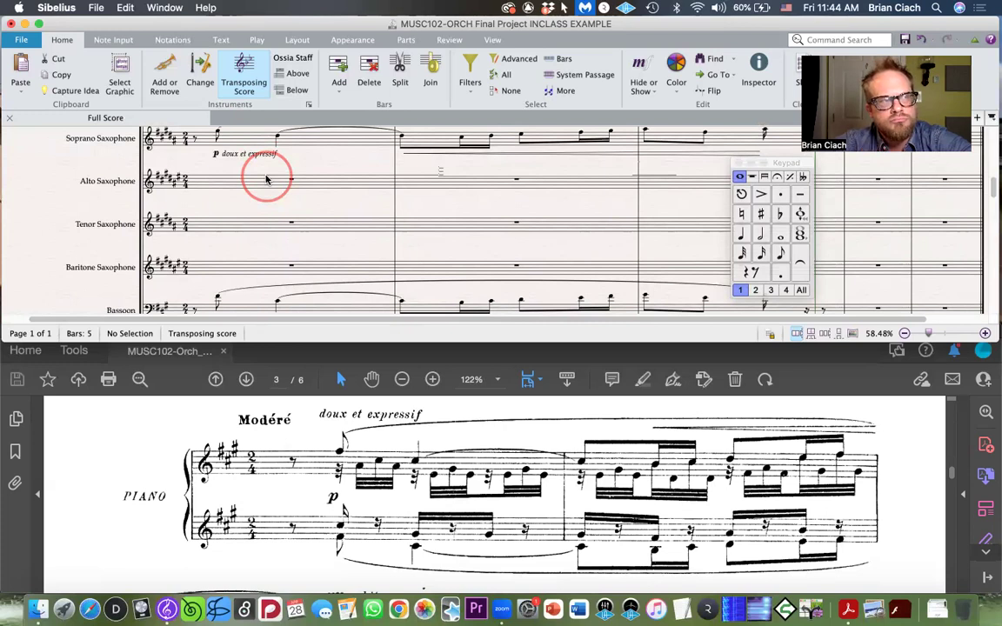
click(205, 139)
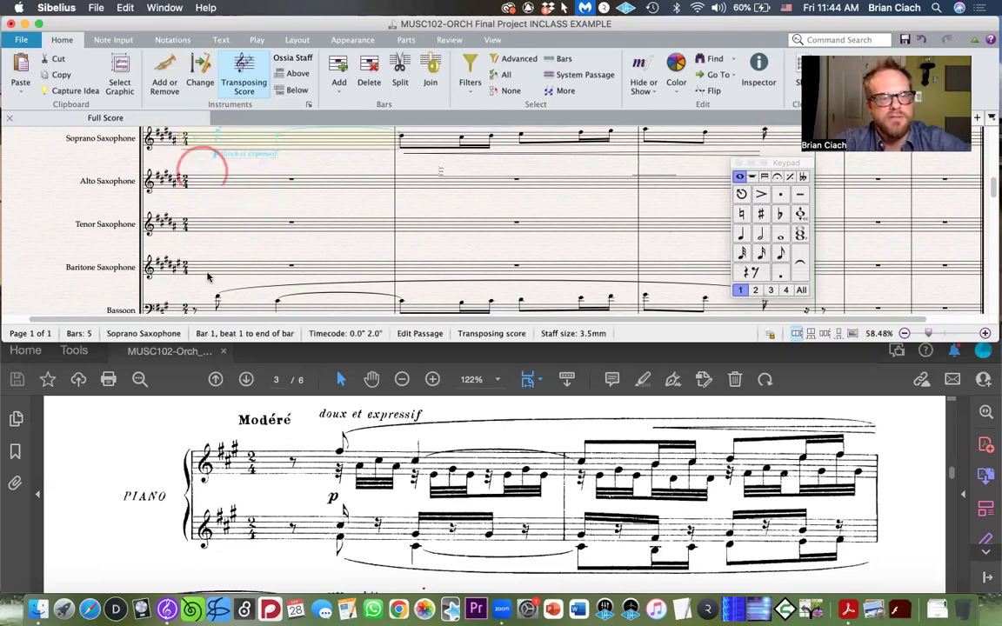
shift+click(209, 305)
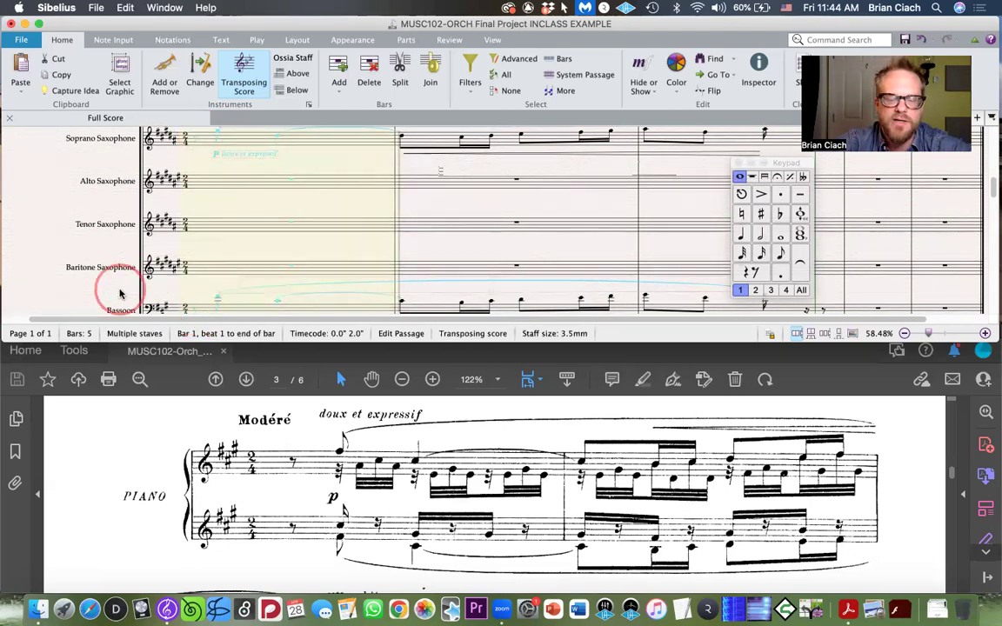
key(space)
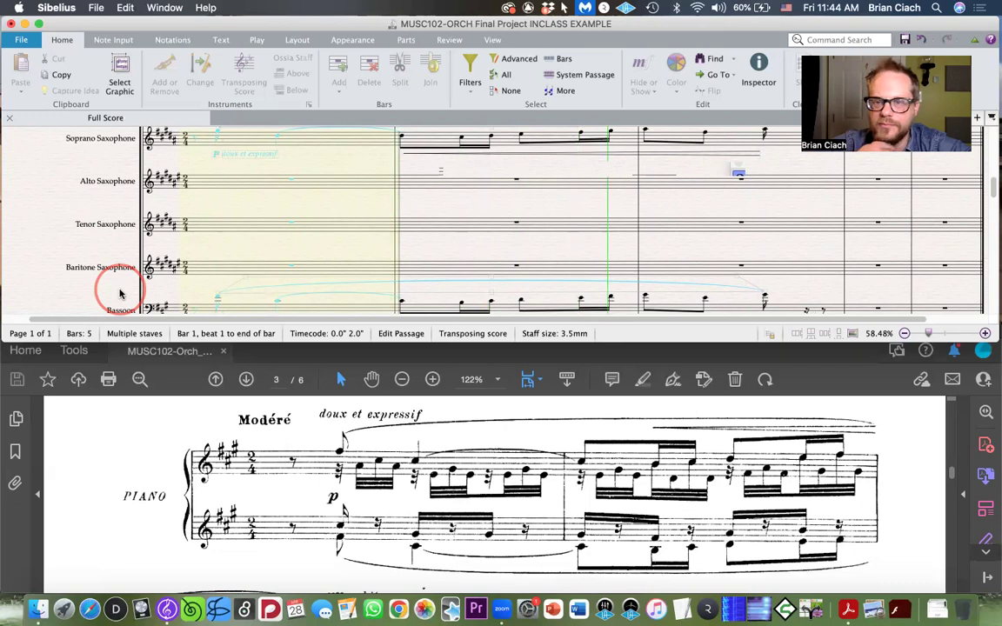
key(space)
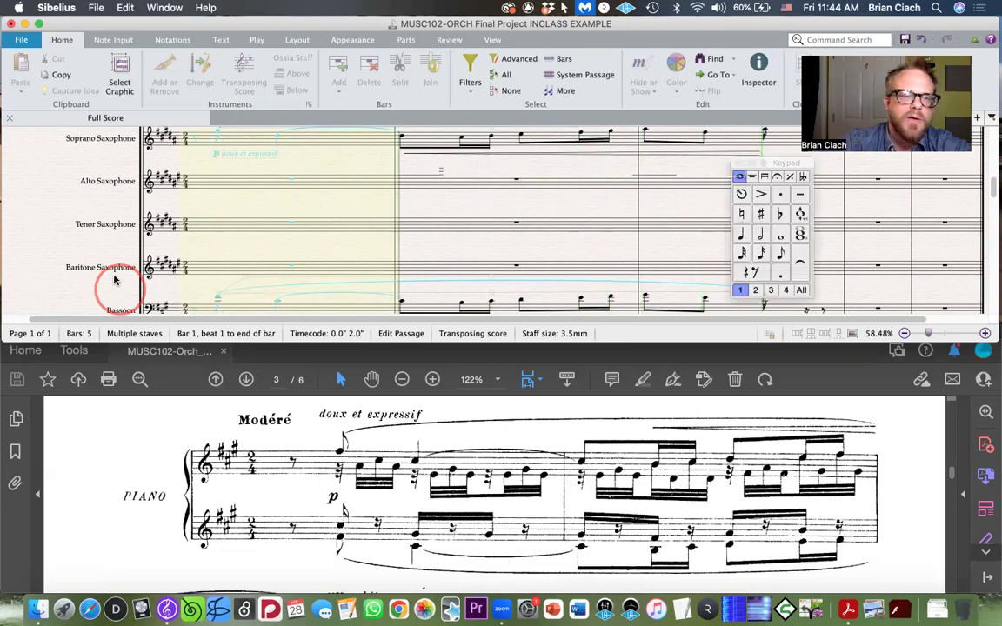
key(Escape)
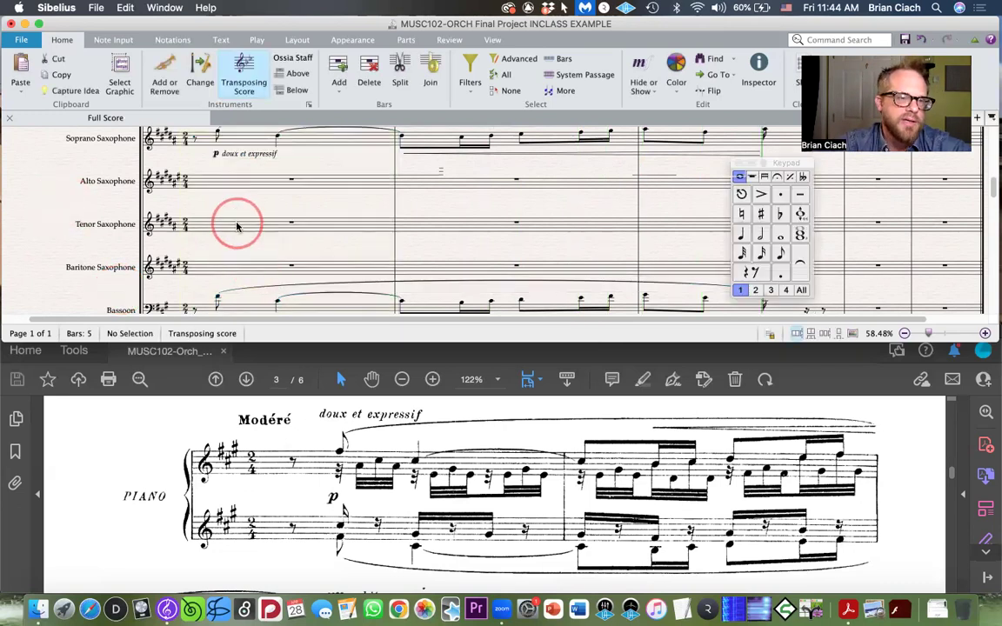
scroll(237, 226, up, 1)
click(239, 157)
click(41, 186)
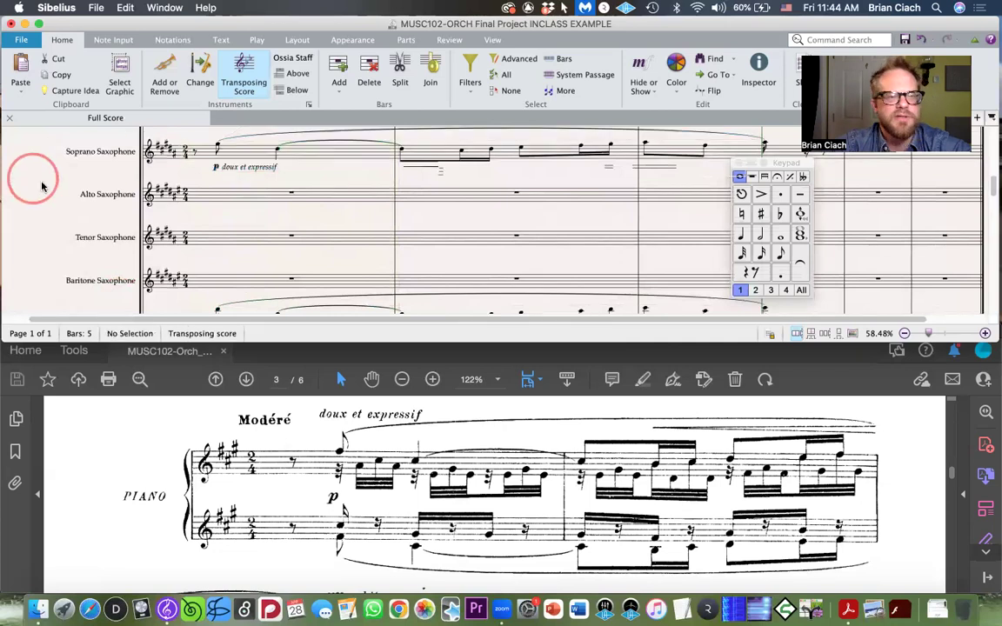
Step: Inspect the Harp 1 and Harp 2 staves, selecting bar 1 of Harp 1's treble staff and clearing the selection
scroll(42, 188, down, 5)
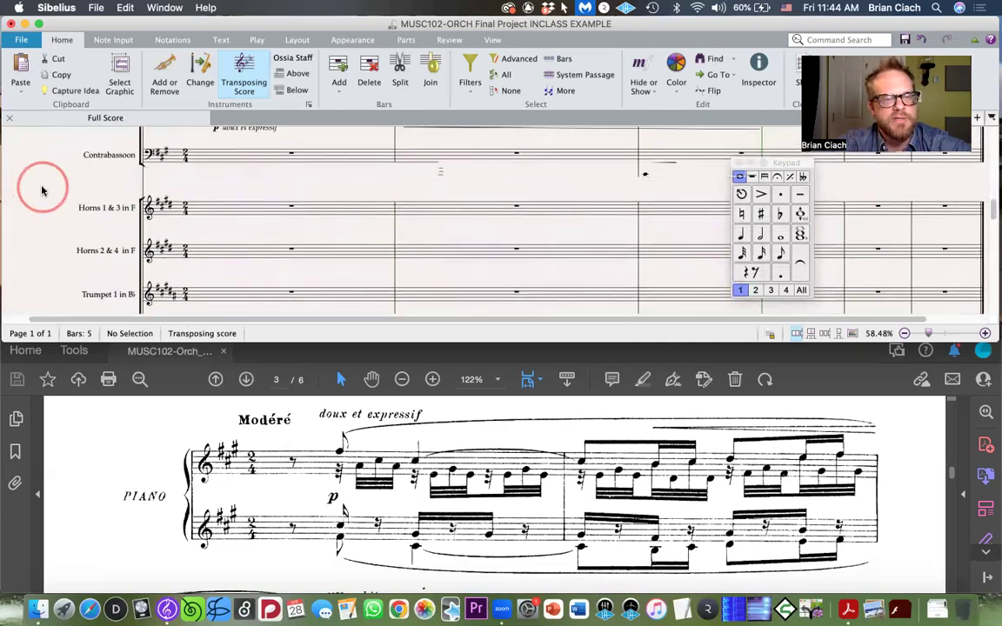
scroll(41, 190, down, 8)
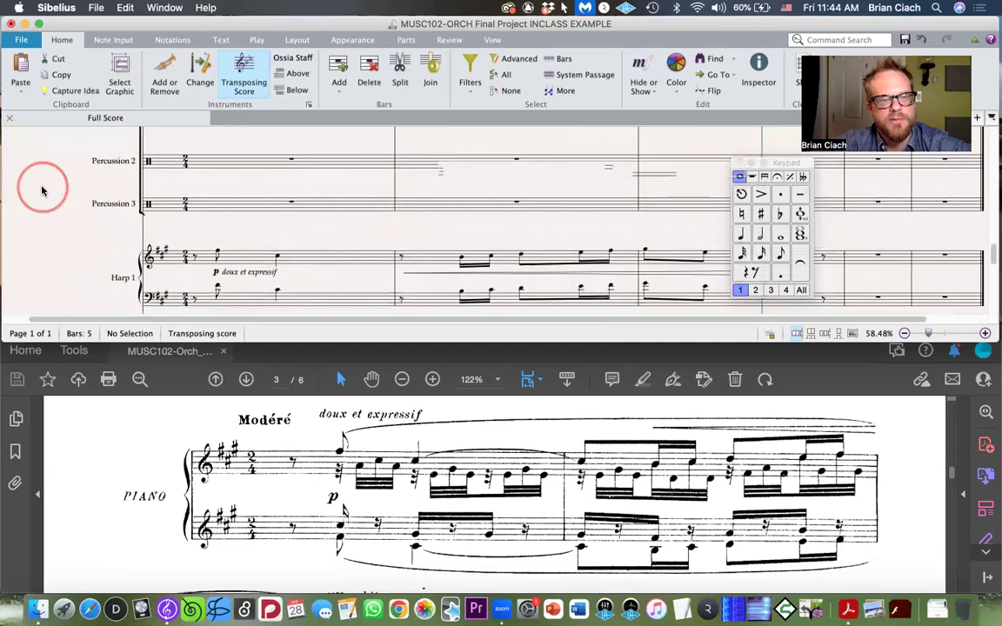
scroll(43, 190, down, 3)
scroll(69, 228, down, 2)
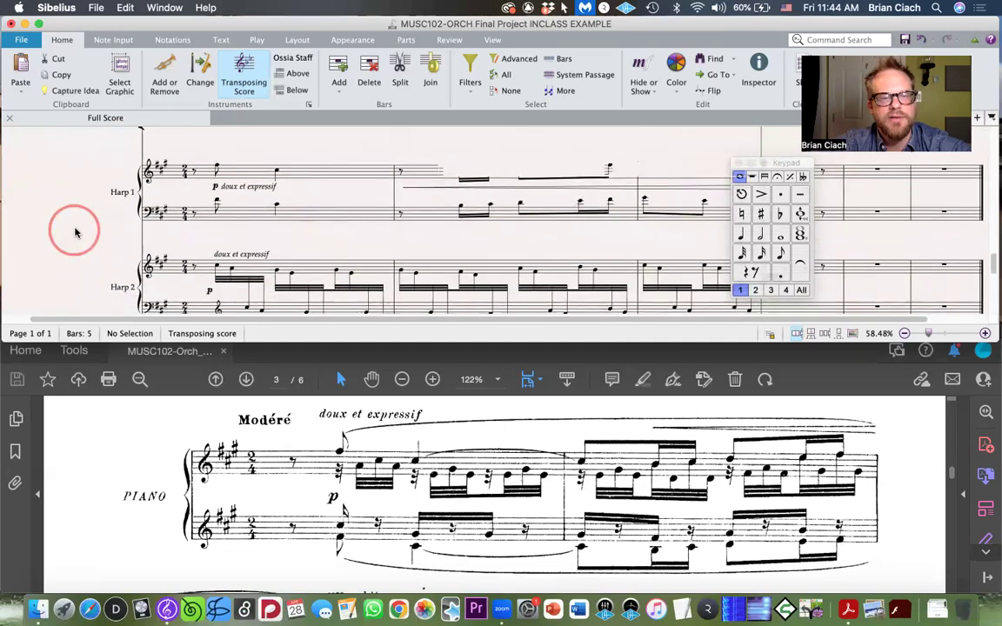
scroll(373, 206, up, 1)
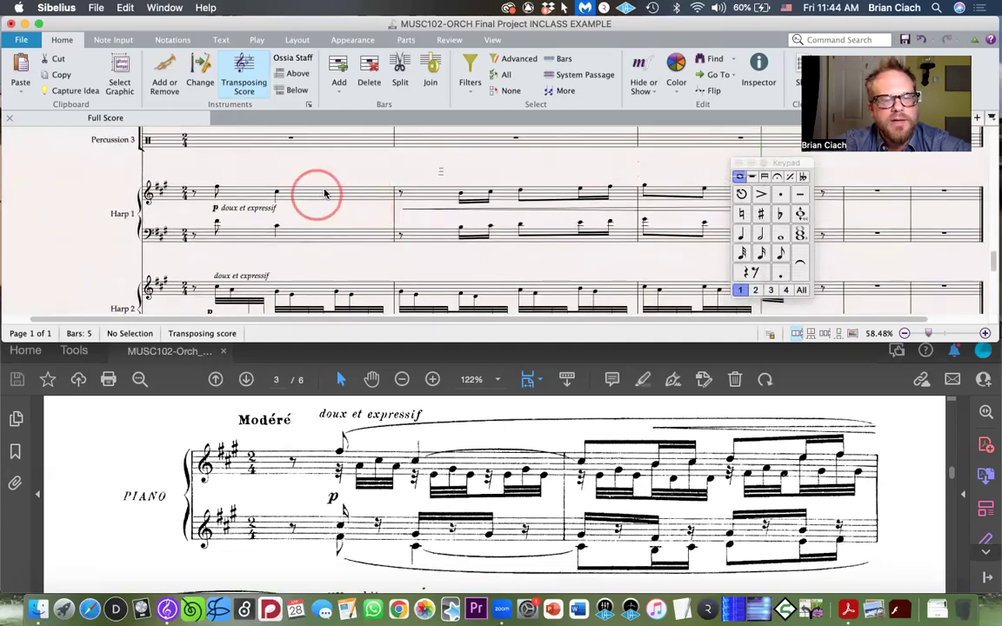
click(325, 193)
scroll(316, 223, down, 1)
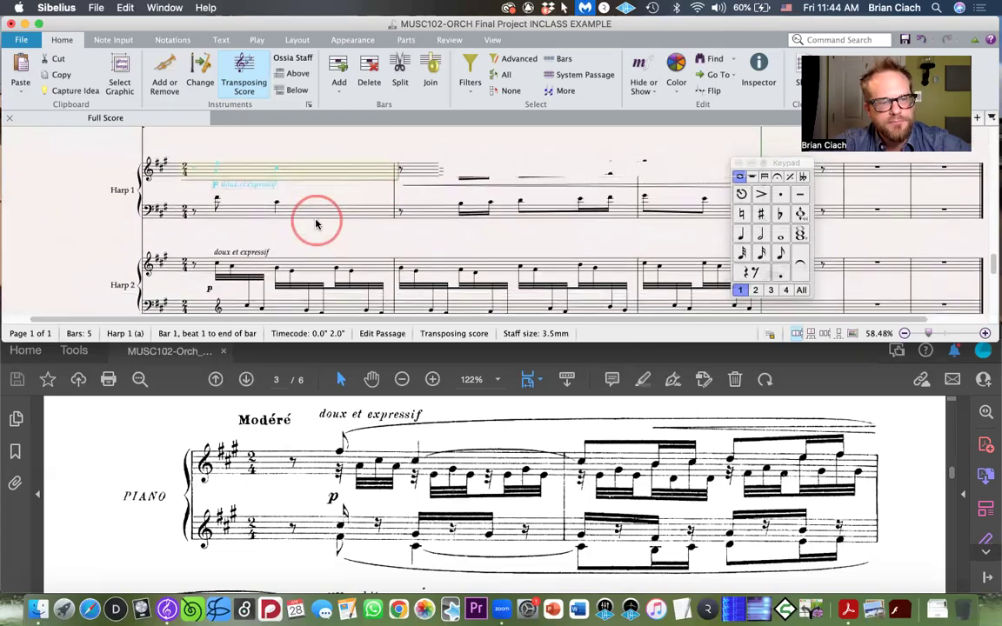
click(90, 208)
scroll(94, 215, down, 2)
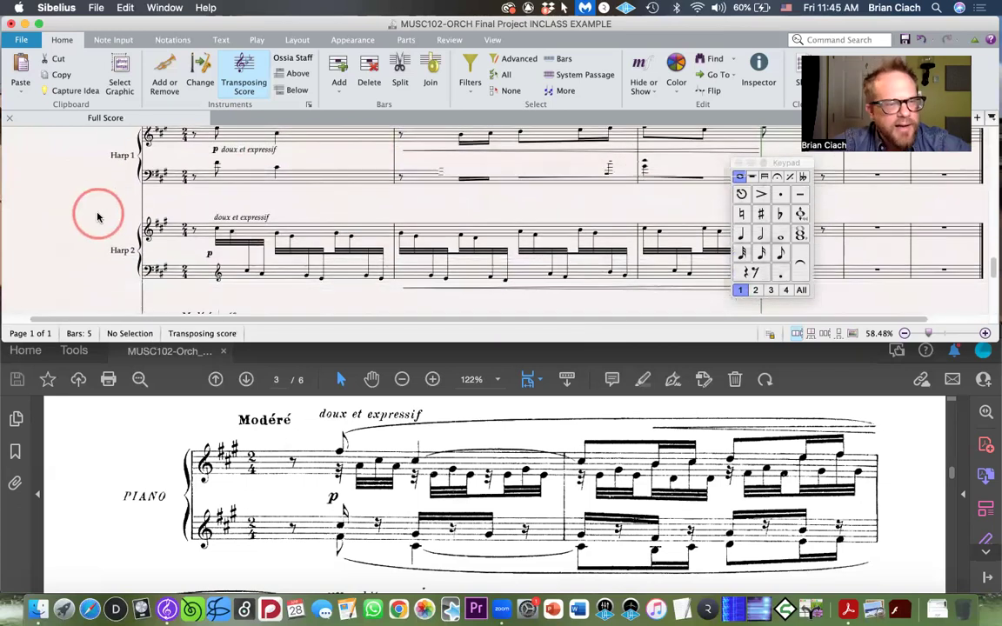
scroll(96, 214, up, 1)
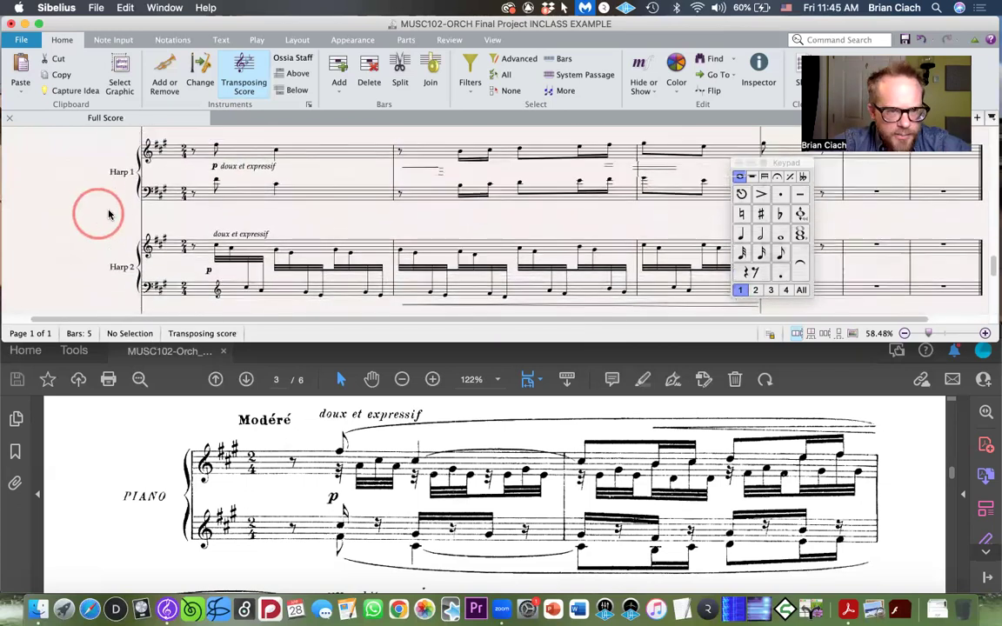
Step: Switch to the piano source PDF in Acrobat and examine the opening Modéré system and the pp subito system beneath it
click(477, 440)
scroll(485, 469, down, 1)
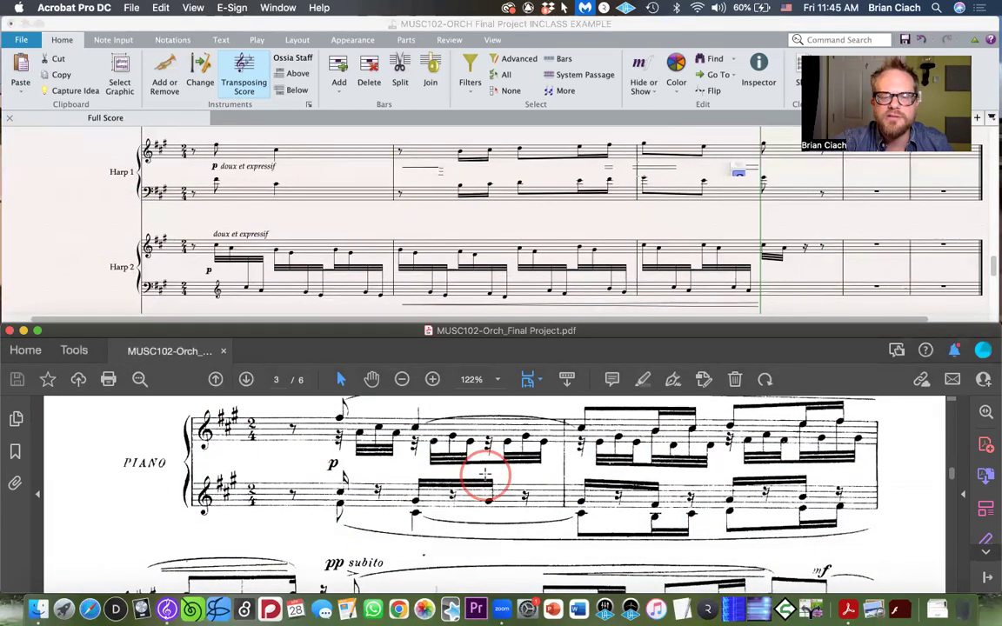
scroll(481, 469, up, 1)
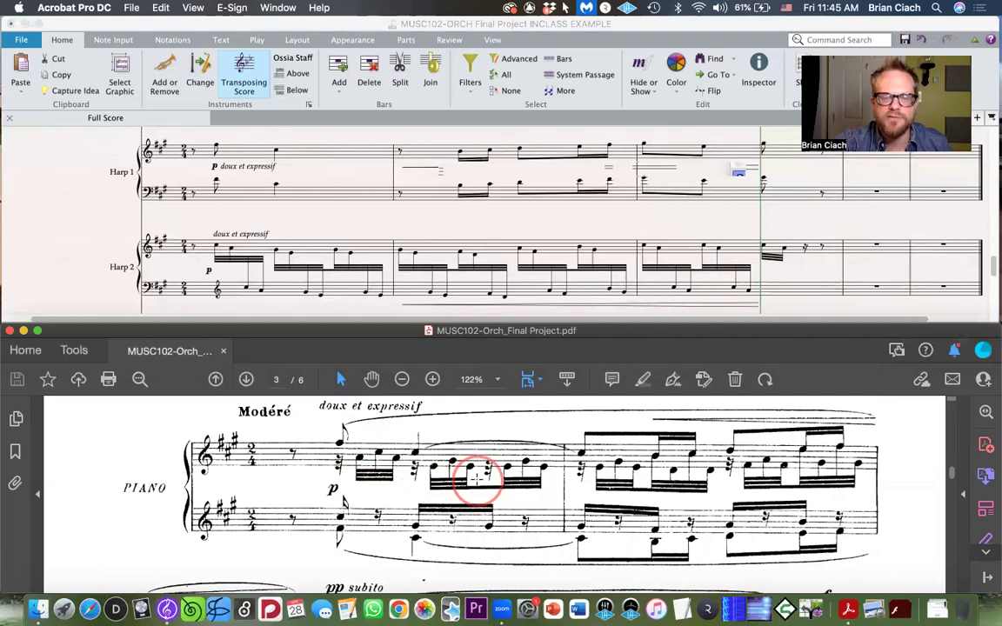
scroll(477, 480, down, 1)
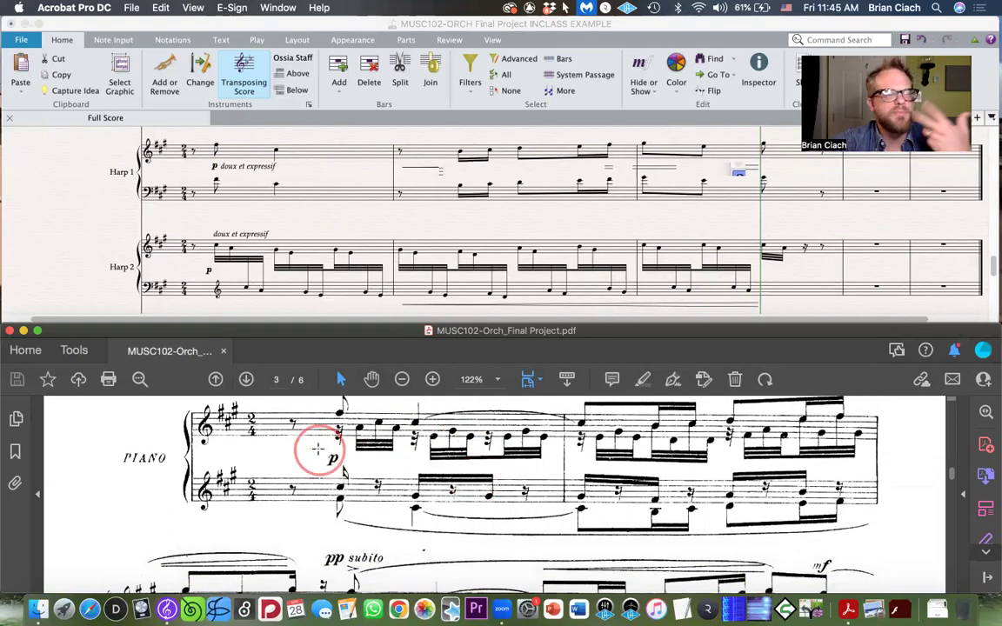
scroll(295, 450, up, 1)
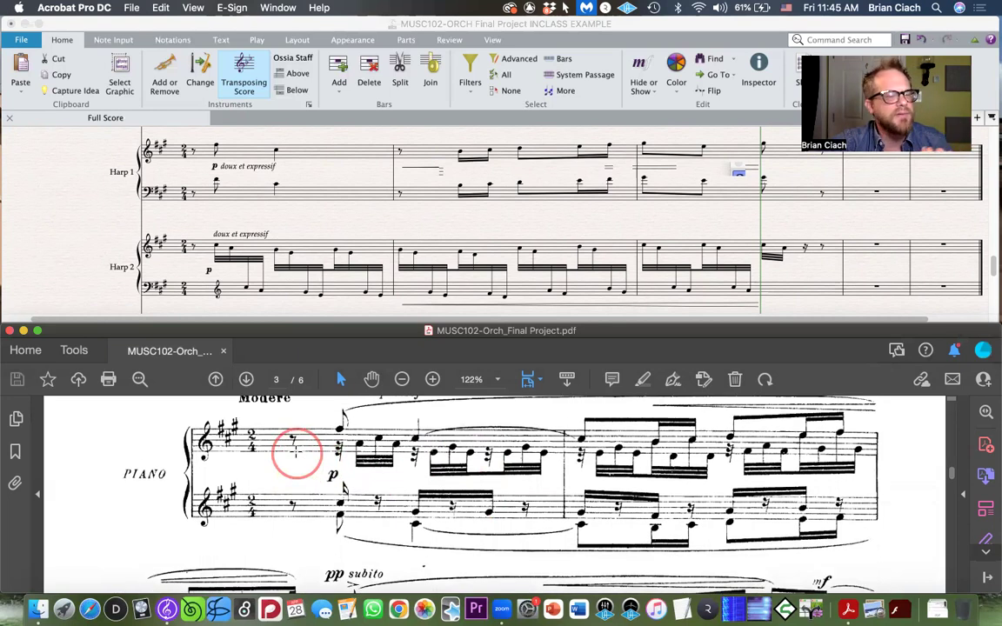
scroll(296, 450, down, 4)
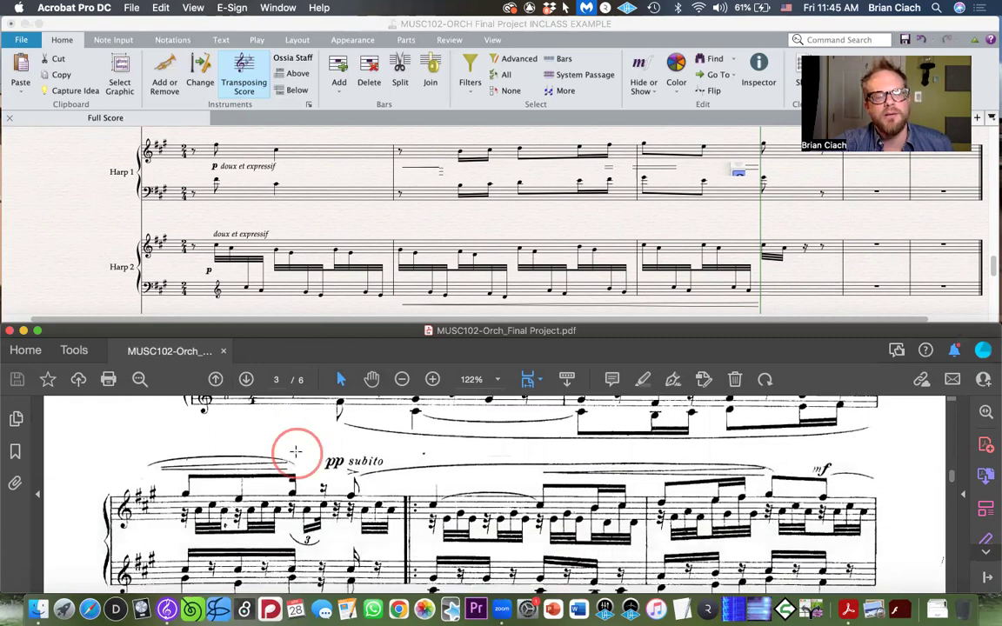
scroll(296, 451, up, 4)
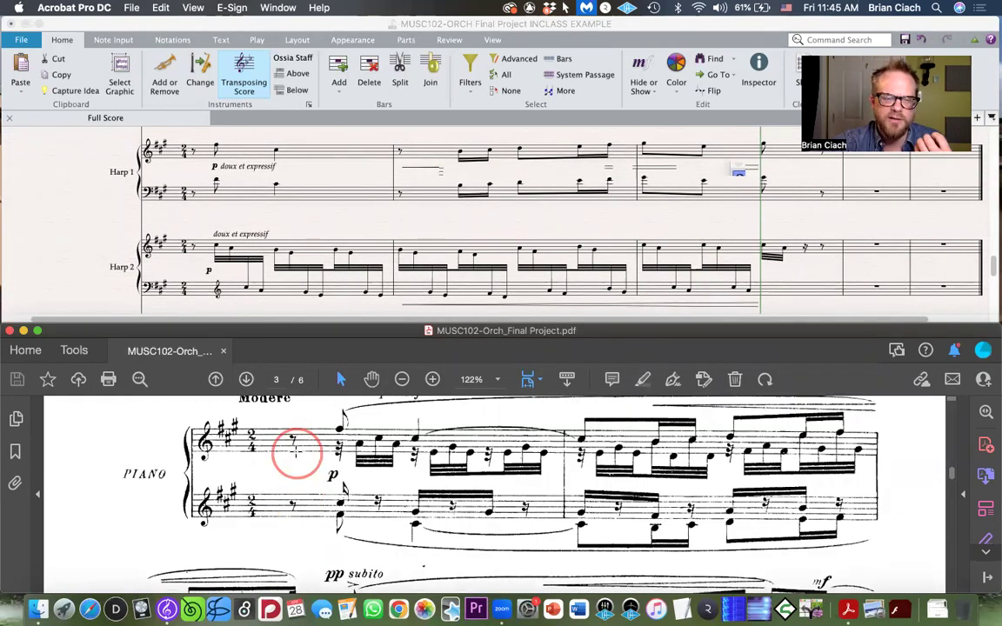
scroll(296, 450, up, 1)
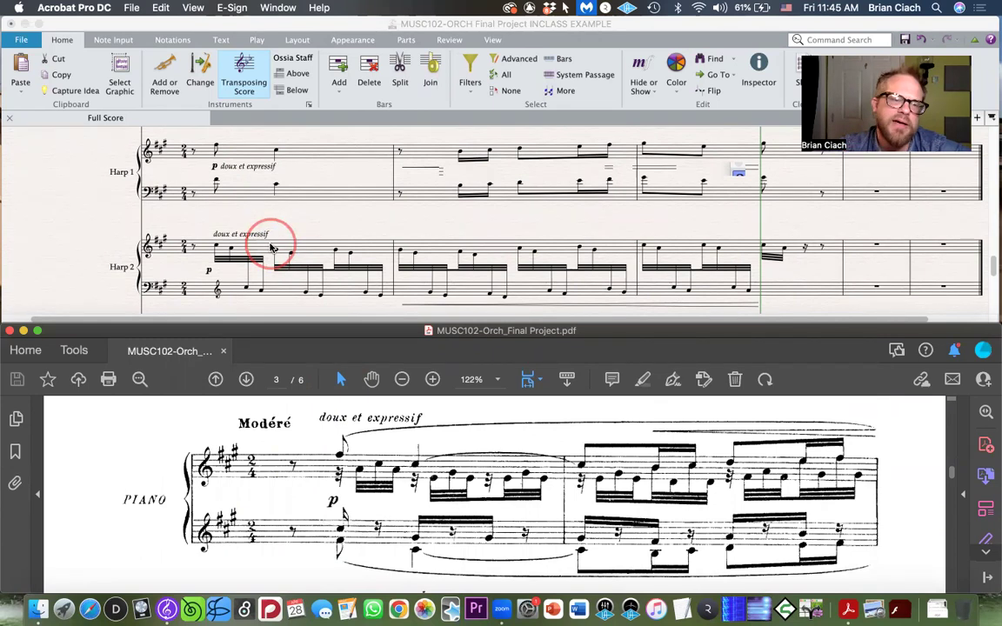
Step: Return to the Sibelius score and inspect bar 1 of the Harp 1 treble staff, leaving nothing selected
click(305, 247)
click(325, 214)
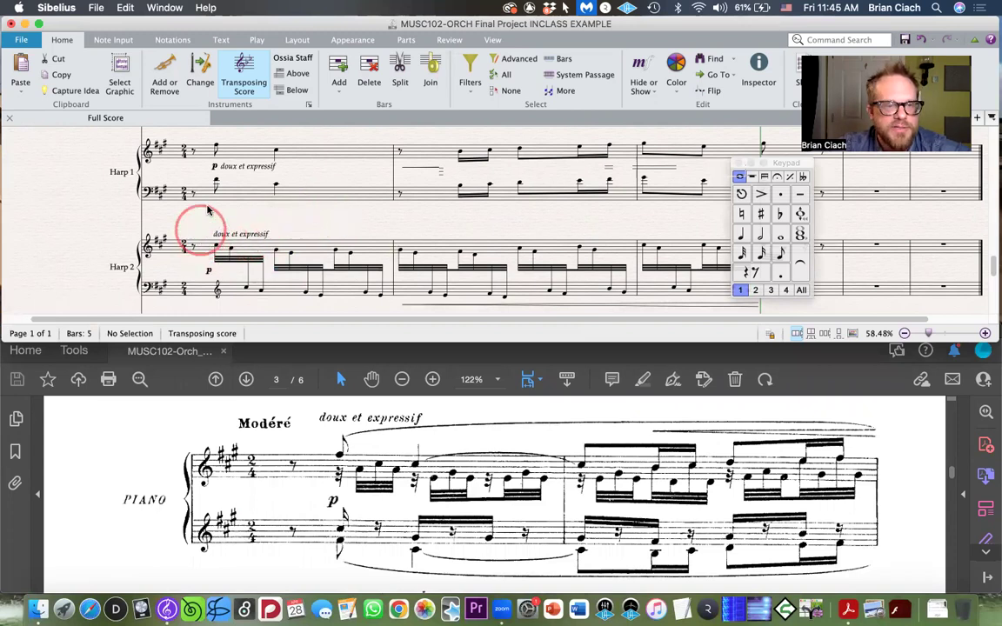
scroll(208, 203, up, 1)
click(242, 168)
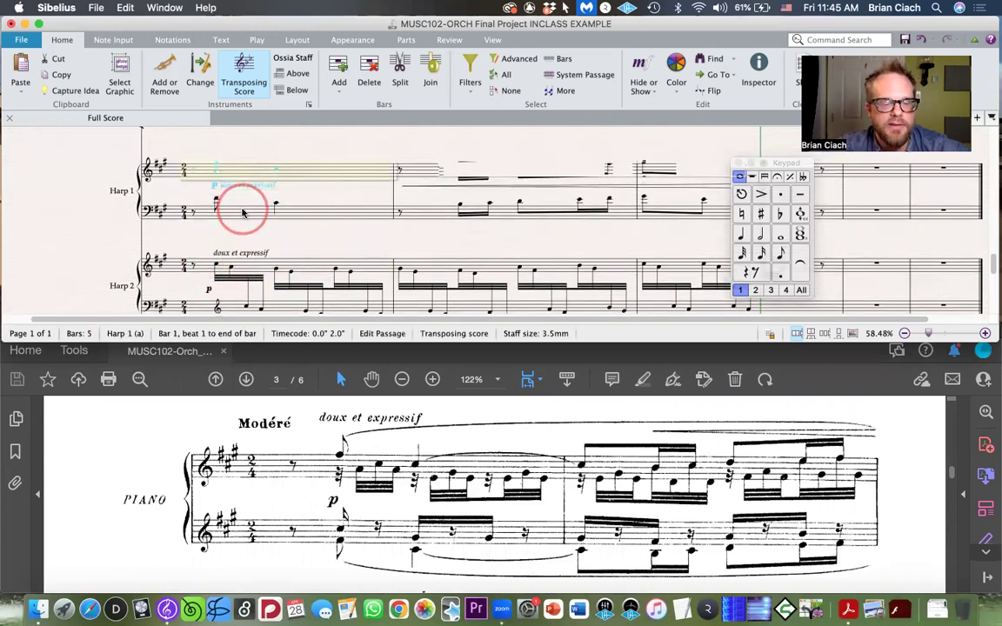
click(87, 225)
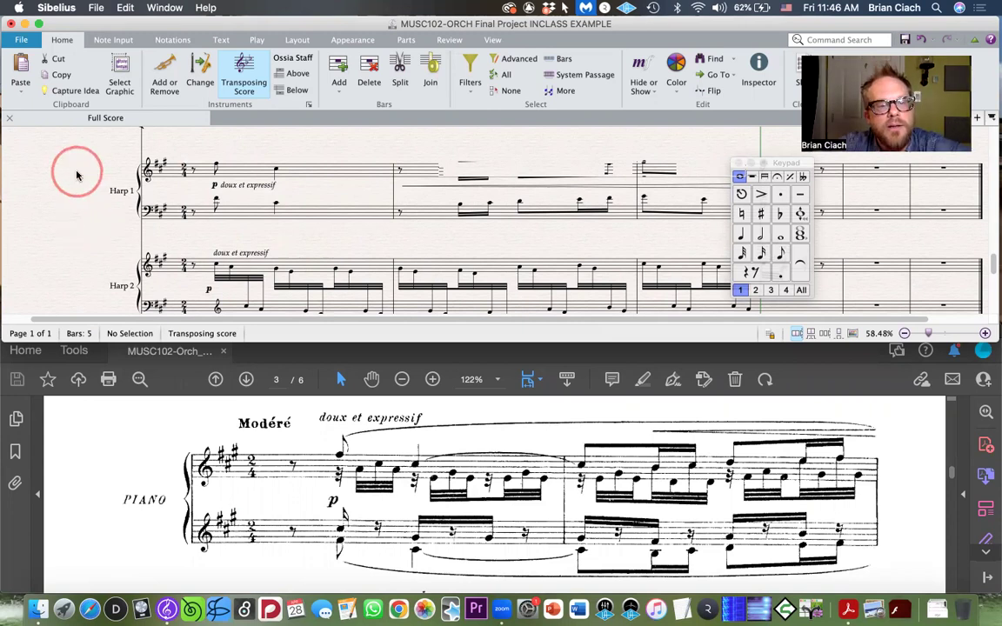
Step: Compare the saxophone melody with the harp writing, selecting bar 1 of the Harp 2 treble staff
scroll(77, 175, up, 15)
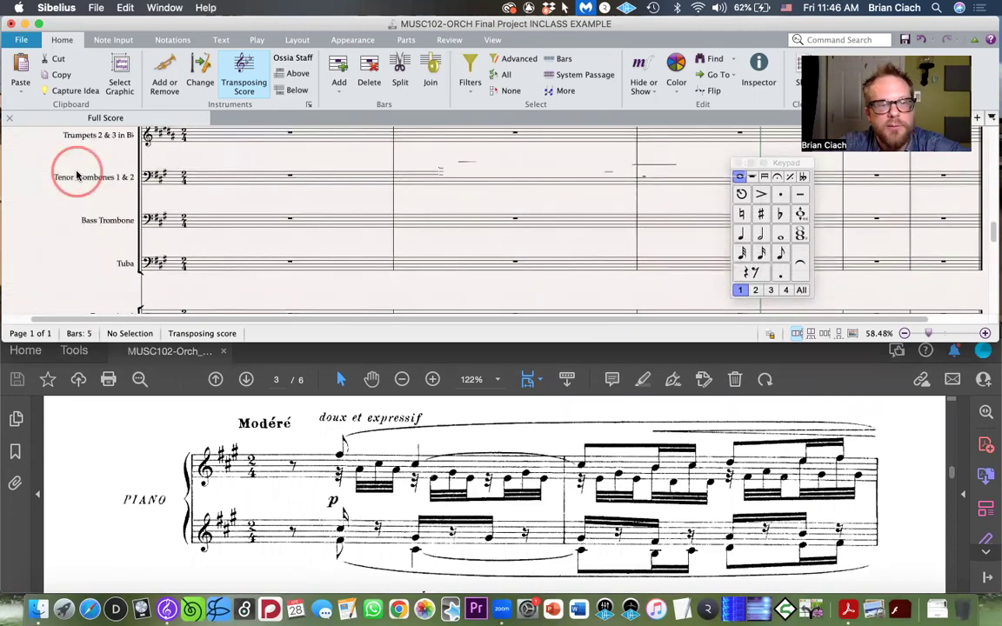
scroll(77, 175, up, 5)
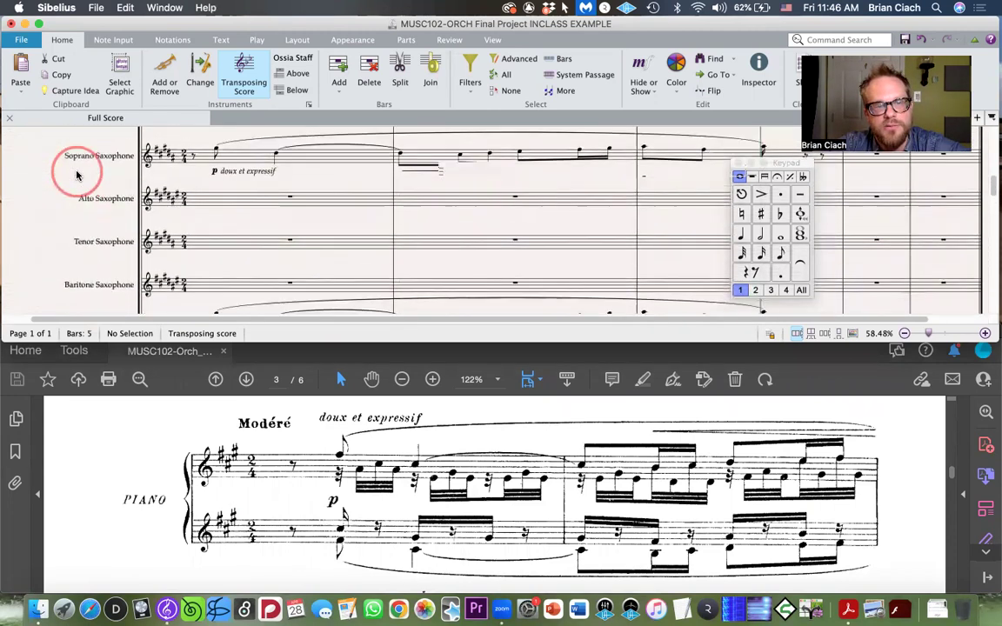
scroll(49, 209, down, 15)
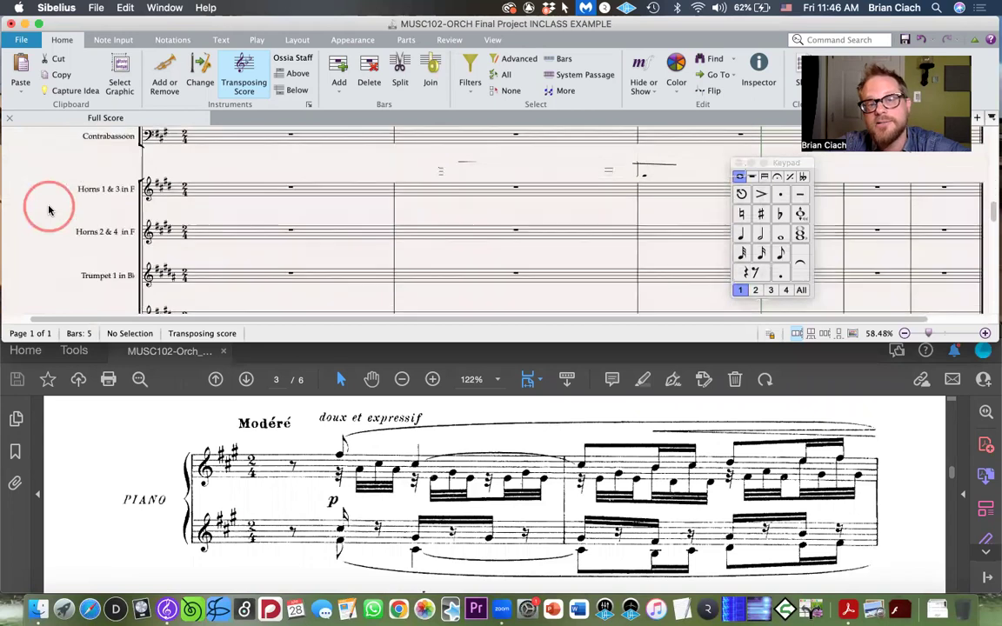
scroll(48, 210, down, 3)
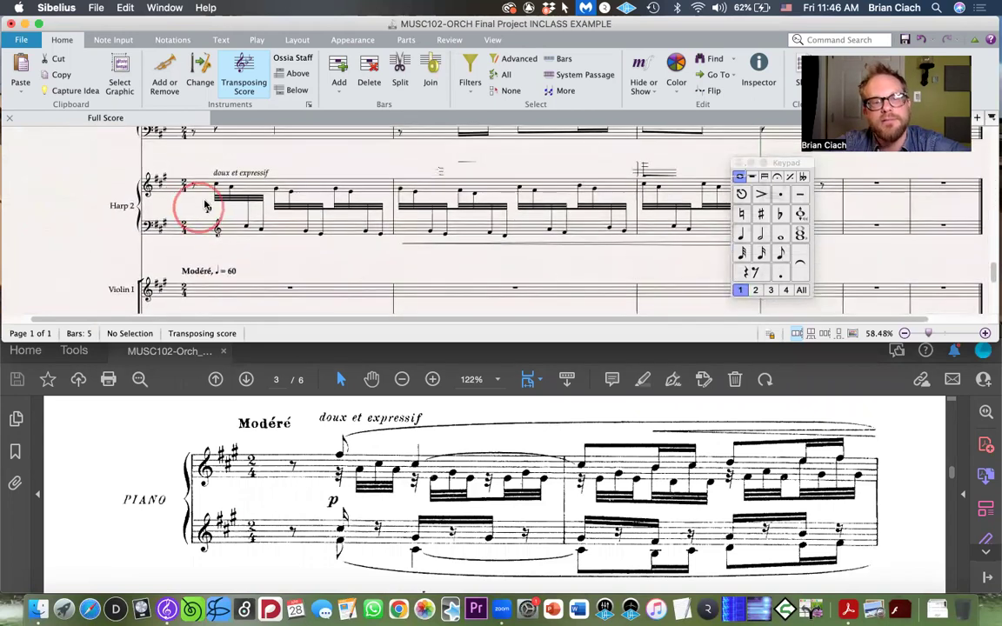
click(206, 189)
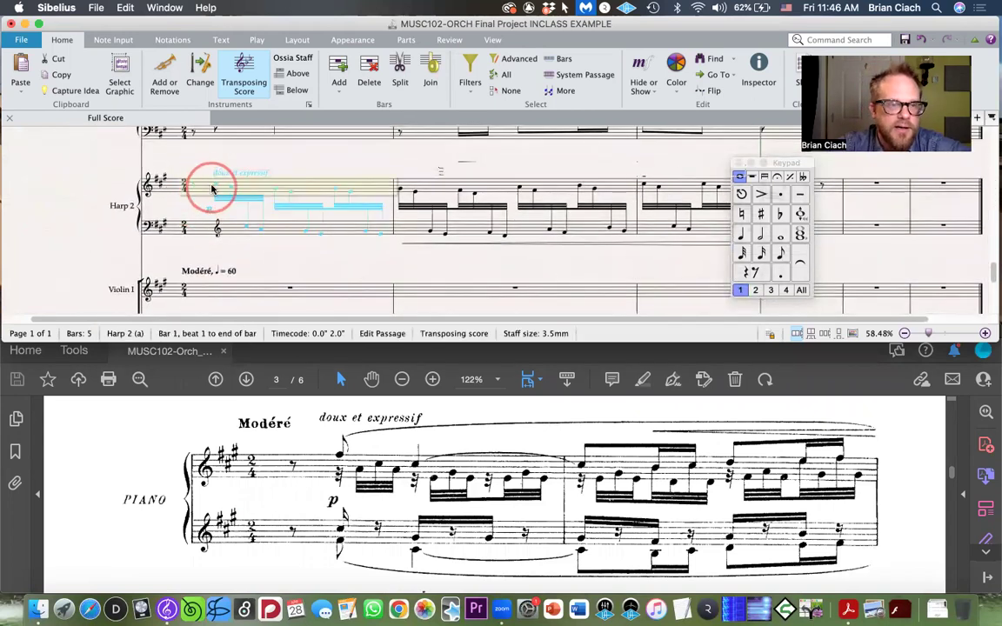
click(206, 161)
click(201, 187)
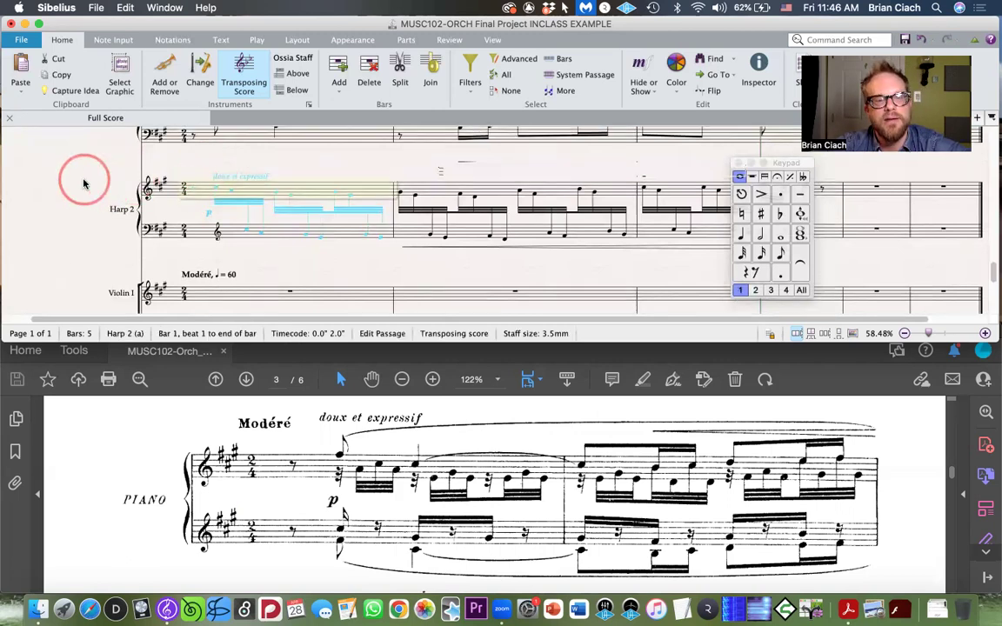
Step: Inspect bar 1 of the Clarinets 1 & 2 staff against the Harp 2 figuration and clear the selection
scroll(84, 183, up, 10)
scroll(84, 183, up, 5)
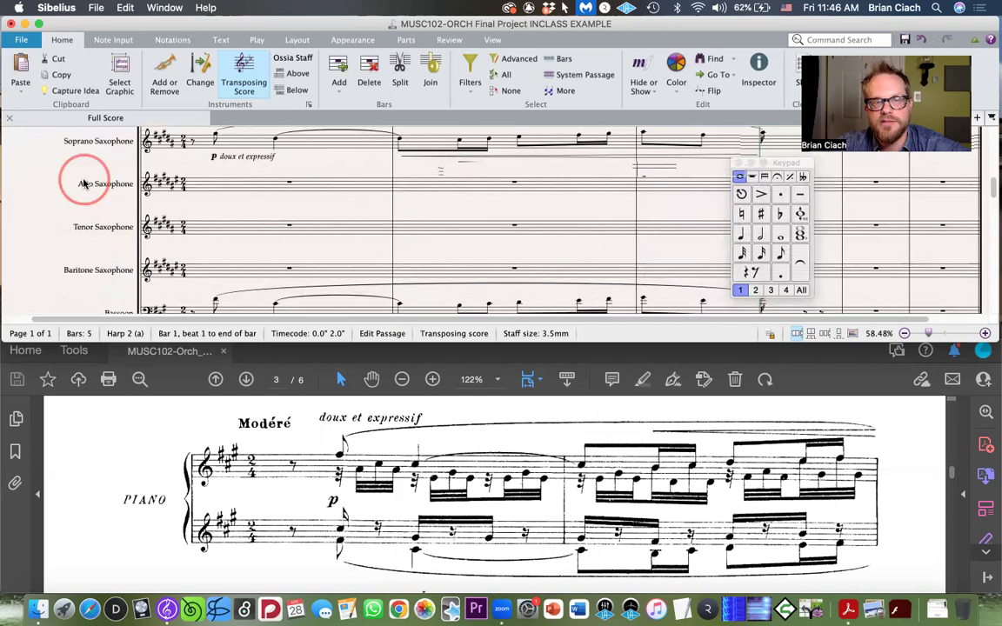
alt+click(209, 265)
click(80, 212)
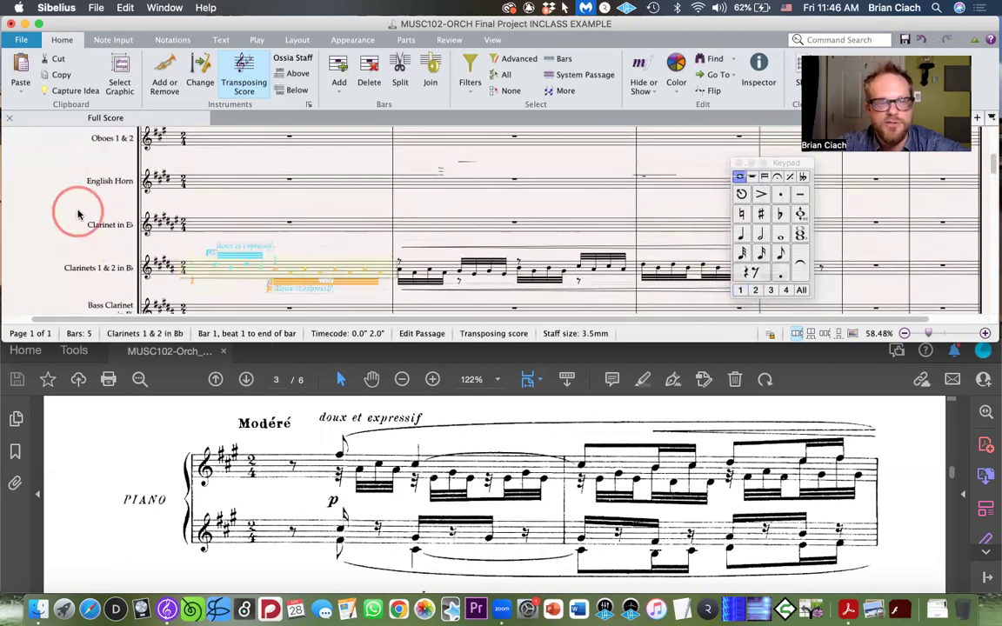
Step: Examine the Harp 2 figuration up close, selecting bar 1 of its treble staff and clearing the selection
scroll(78, 214, down, 5)
scroll(77, 214, down, 6)
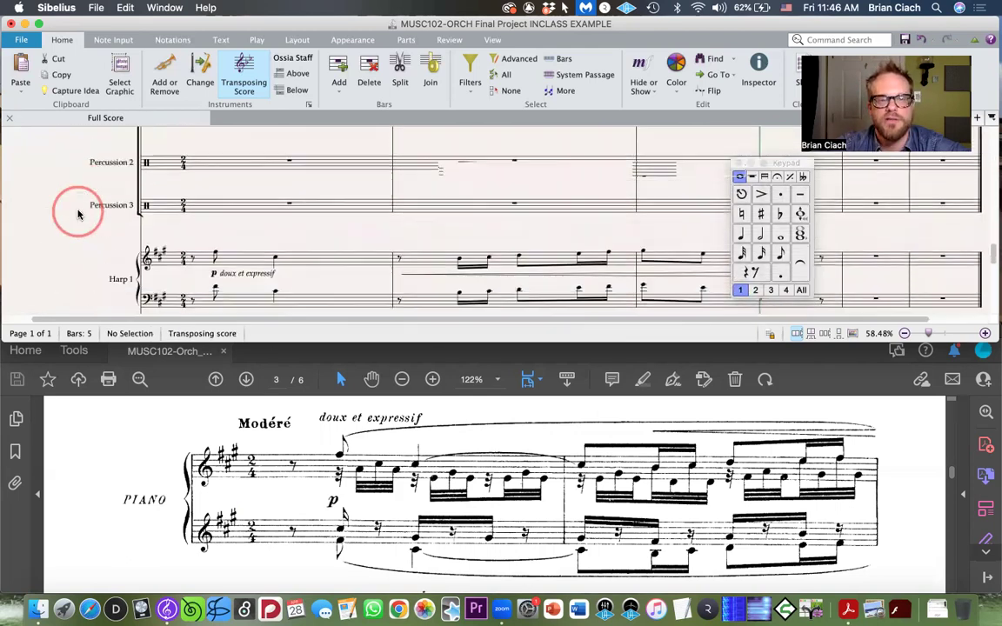
scroll(77, 214, up, 5)
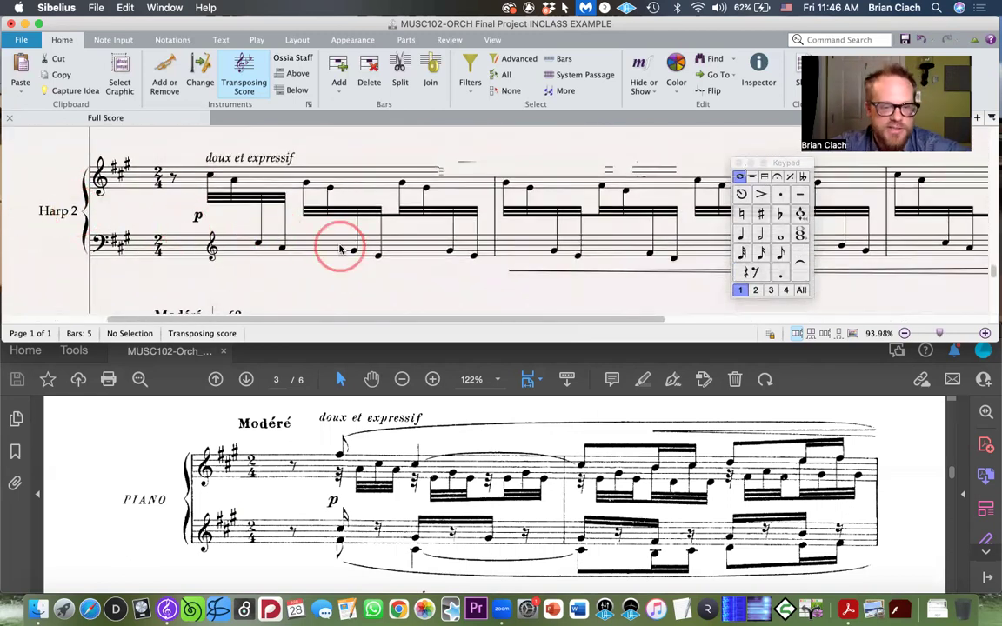
scroll(380, 280, right, 3)
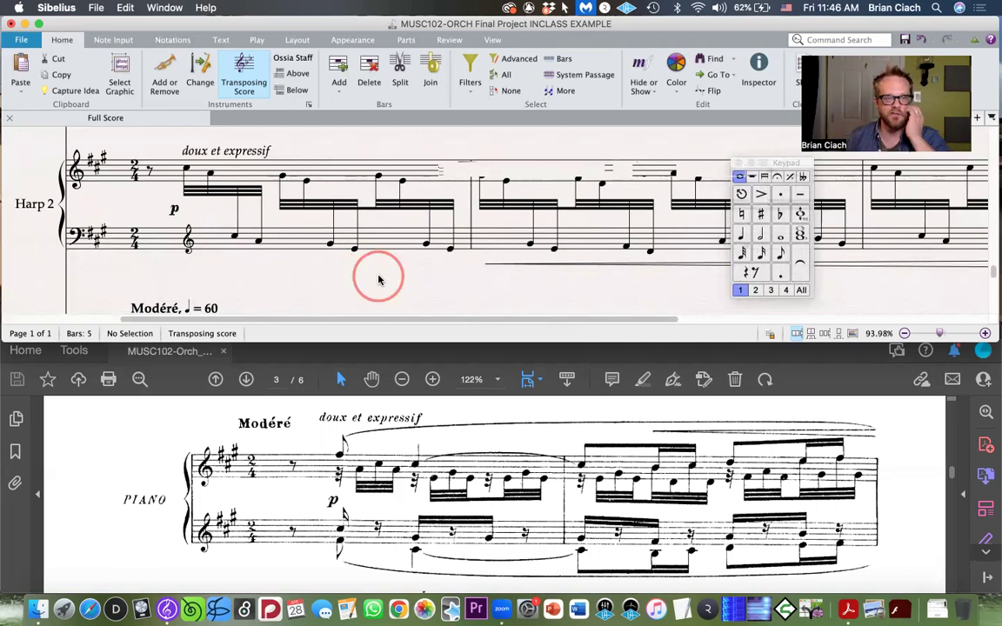
click(156, 168)
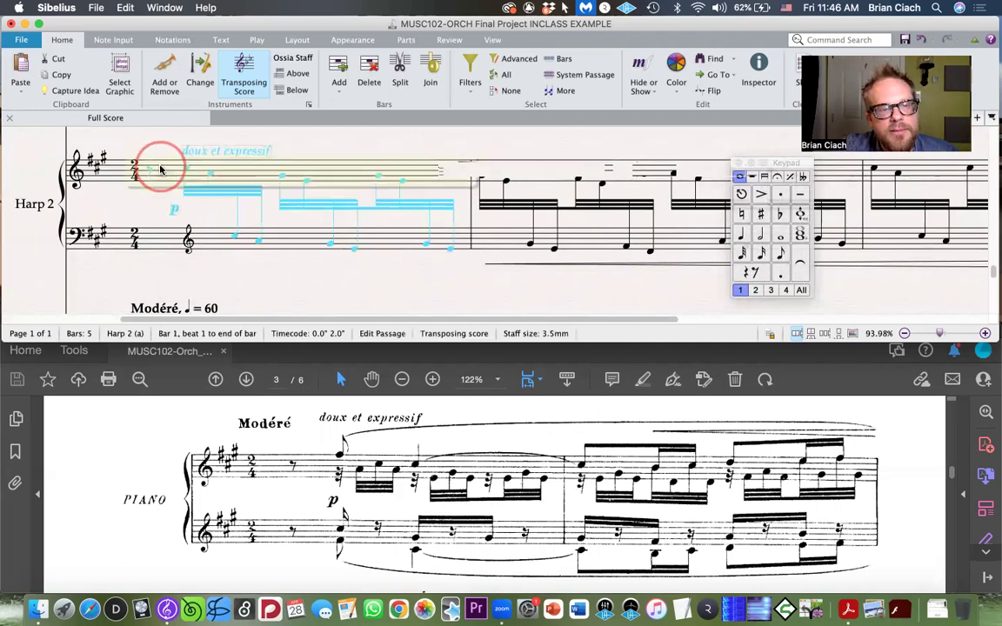
click(302, 282)
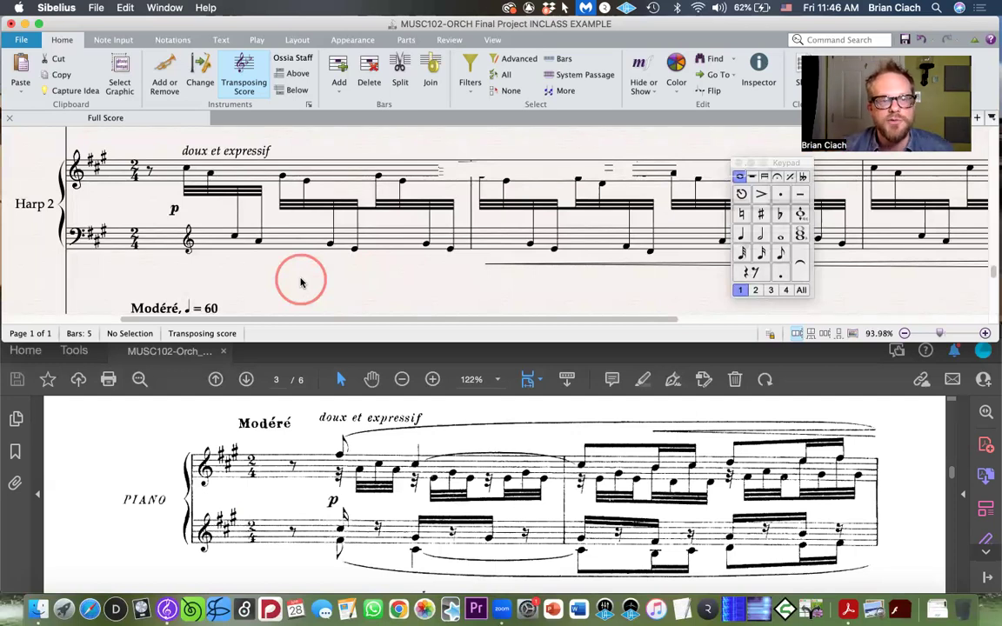
Step: Check individual notes of the first beamed group in Harp 2's bar 1 against the piano source, leaving nothing selected
click(186, 166)
click(209, 173)
click(259, 239)
click(259, 284)
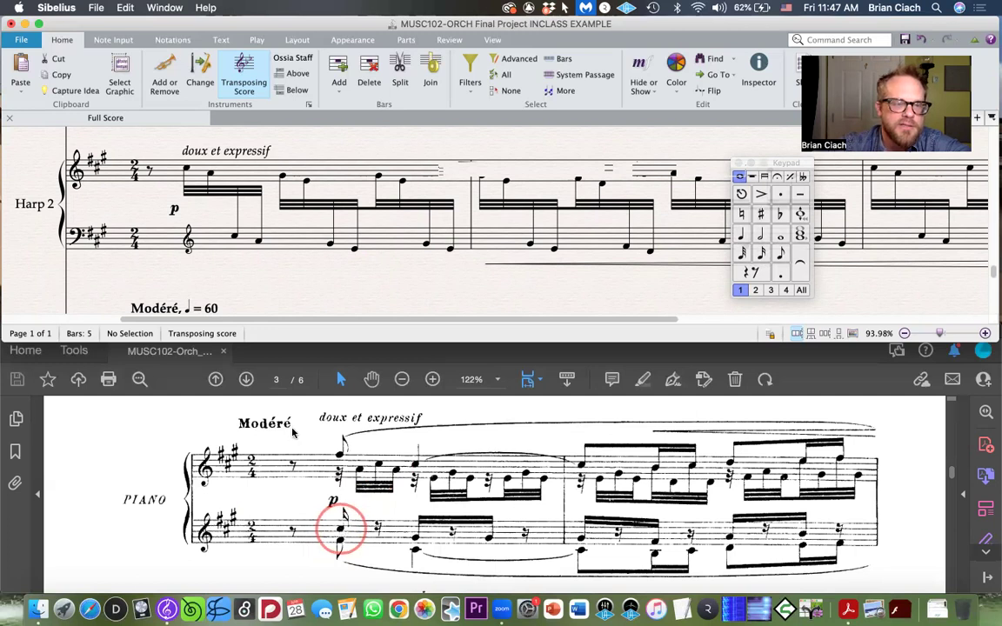
click(190, 172)
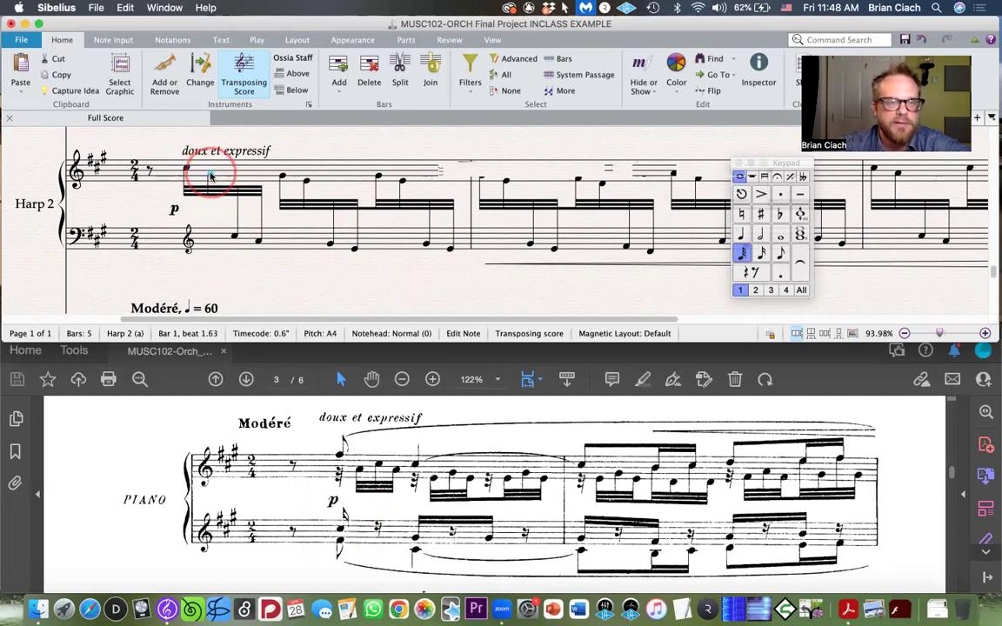
click(298, 292)
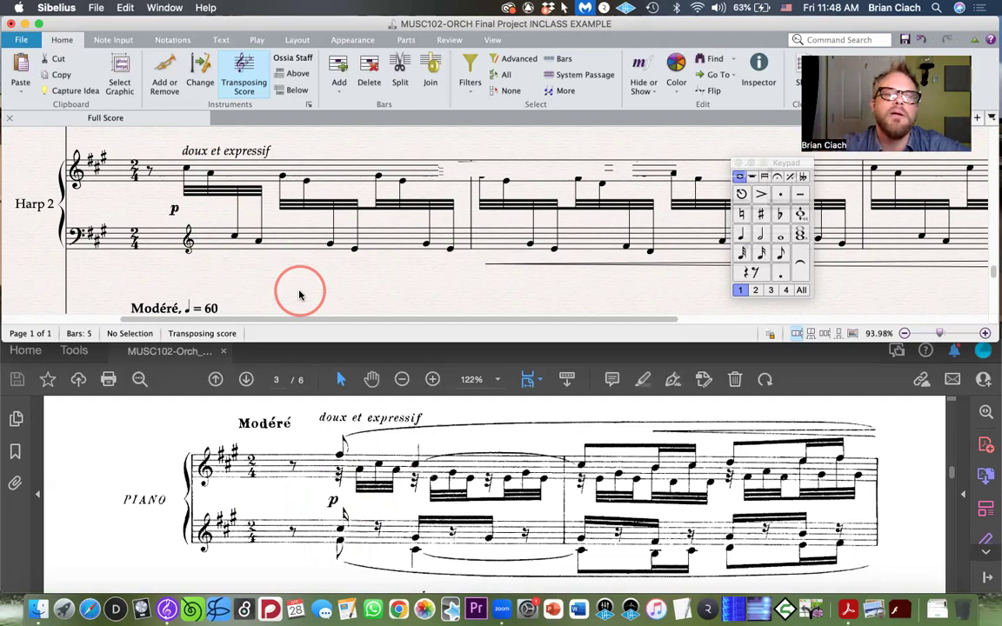
Step: Audition both staves of Harp 2 on their own from bar 1, raising the system volume, and clear the selection
click(167, 165)
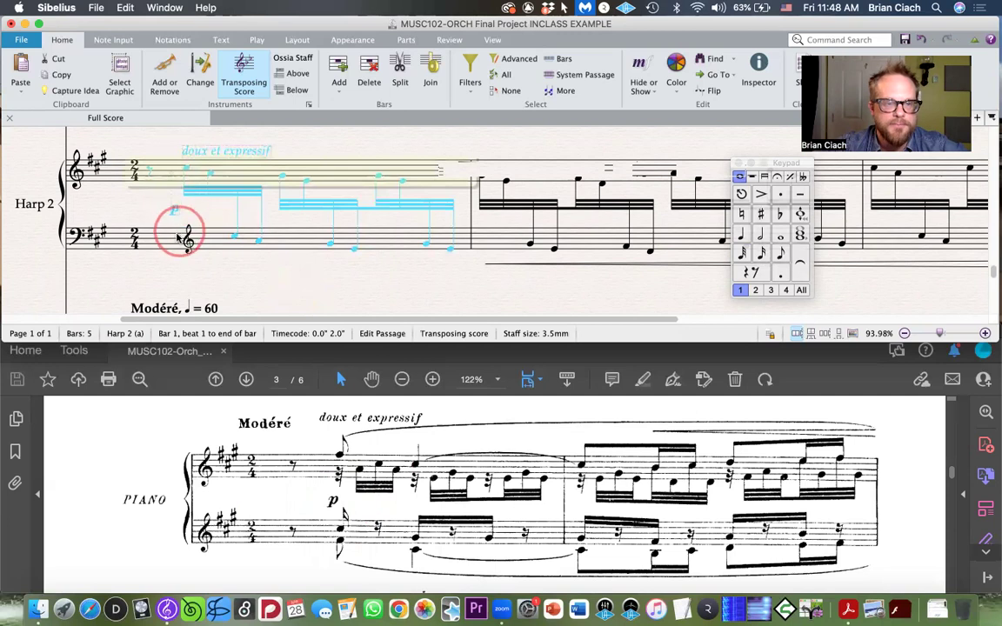
shift+click(173, 237)
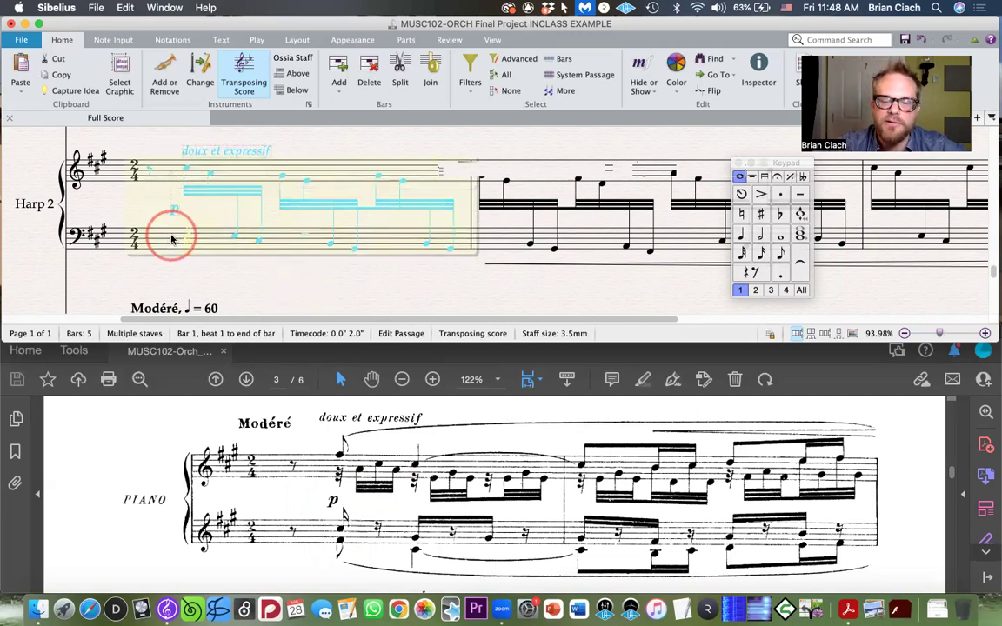
key(space)
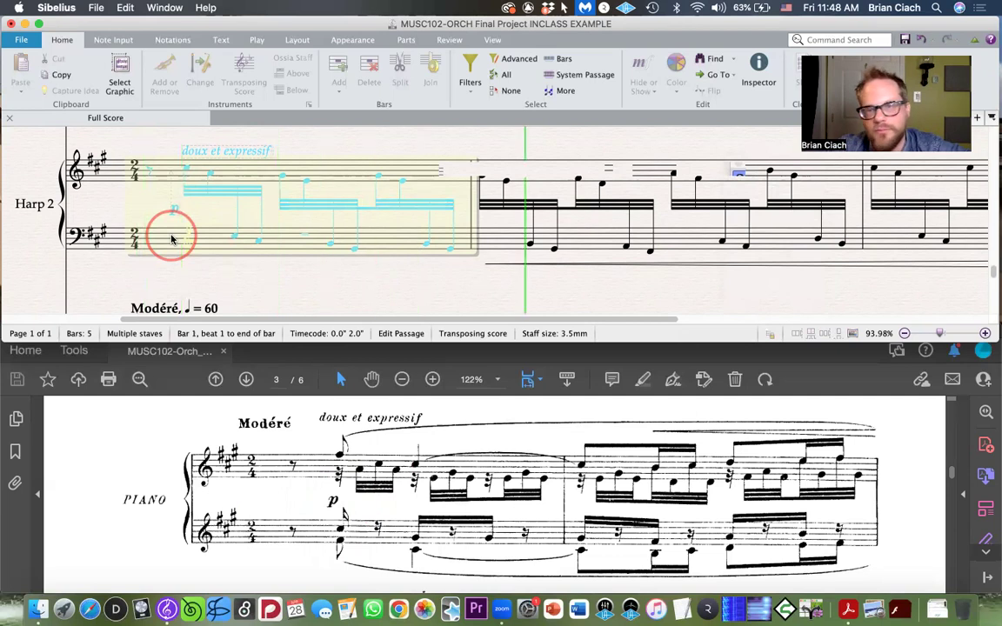
key(XF86AudioRaiseVolume)
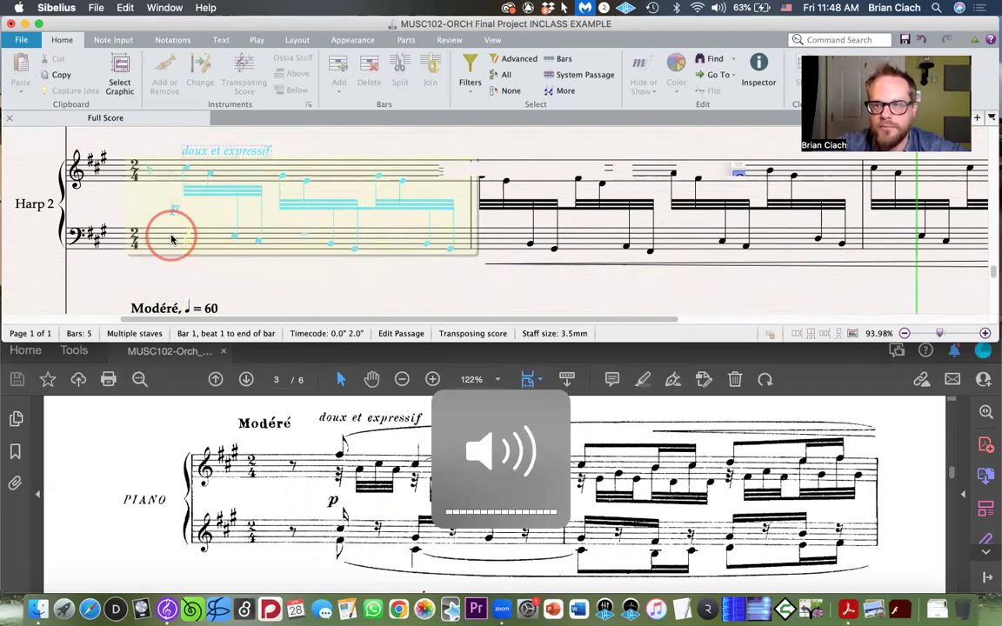
key(space)
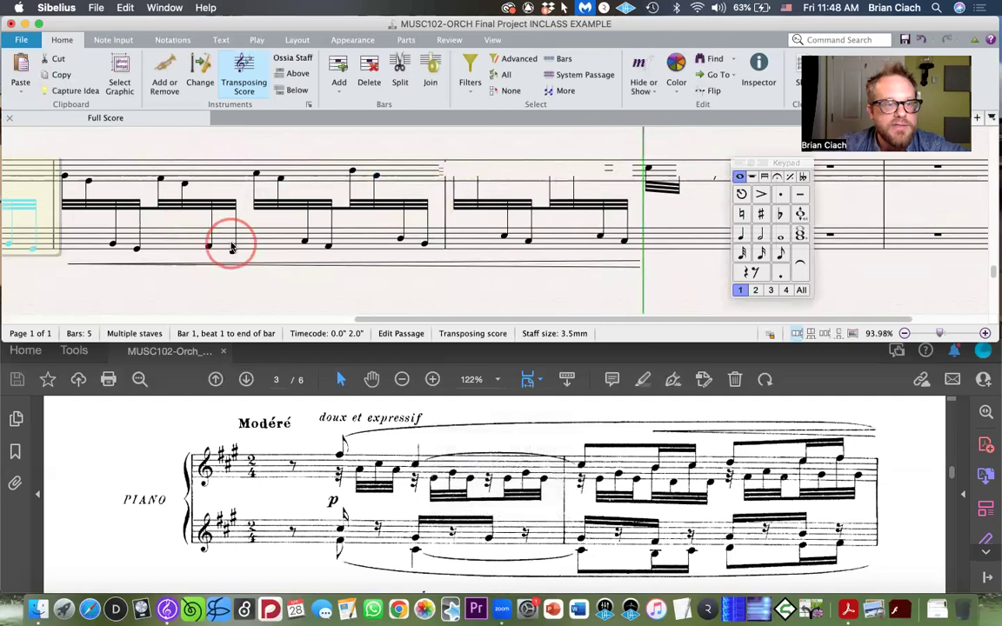
click(228, 257)
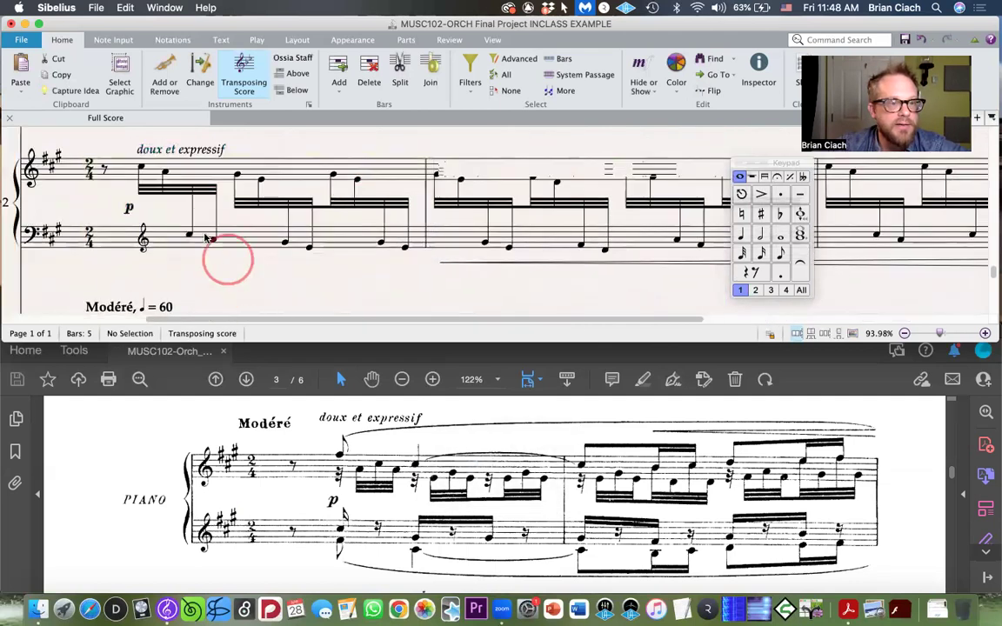
Step: Audition Harp 1 and Harp 2 together from bar 1, selecting all four staves for playback and clearing the selection at the end
scroll(202, 233, up, 3)
scroll(202, 233, down, 5)
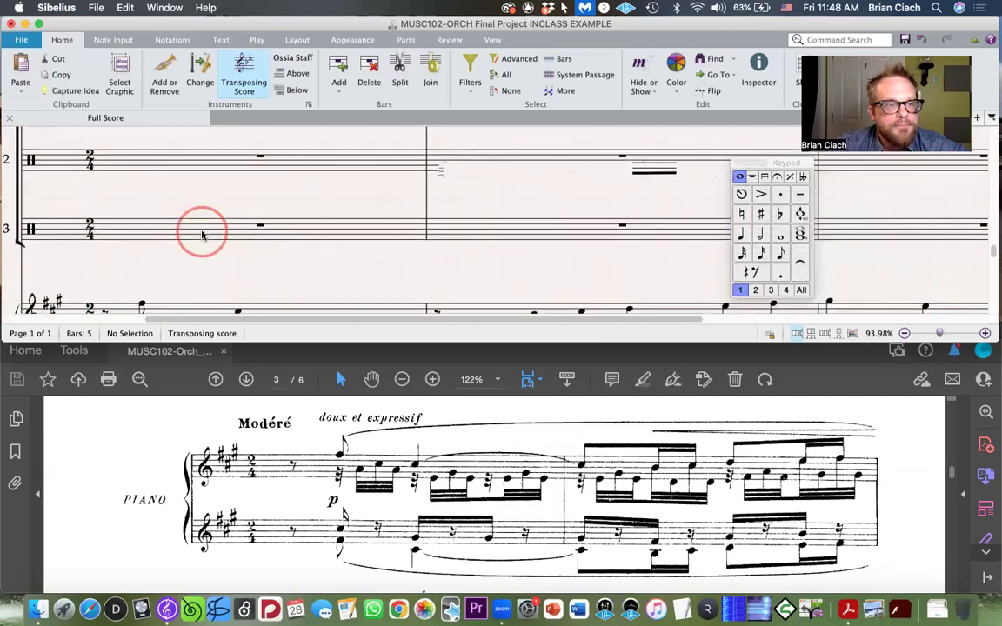
scroll(149, 186, down, 2)
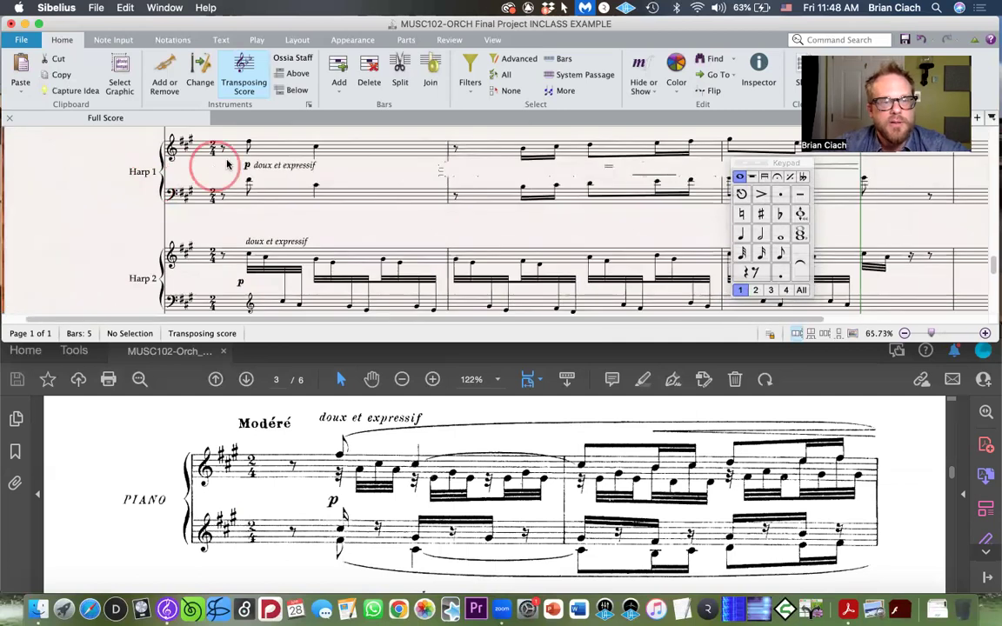
click(231, 154)
shift+click(244, 302)
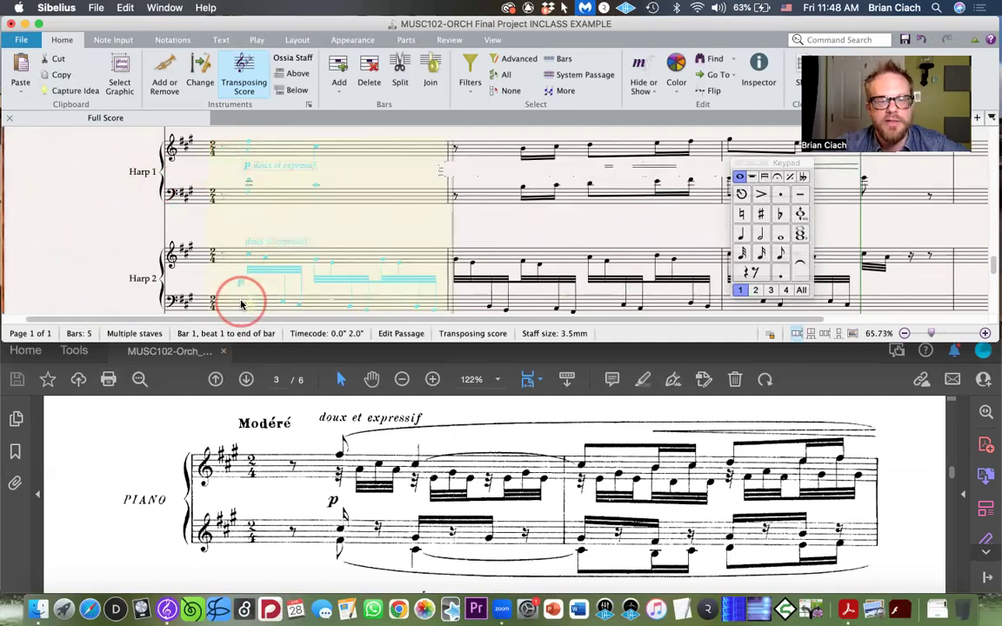
key(p)
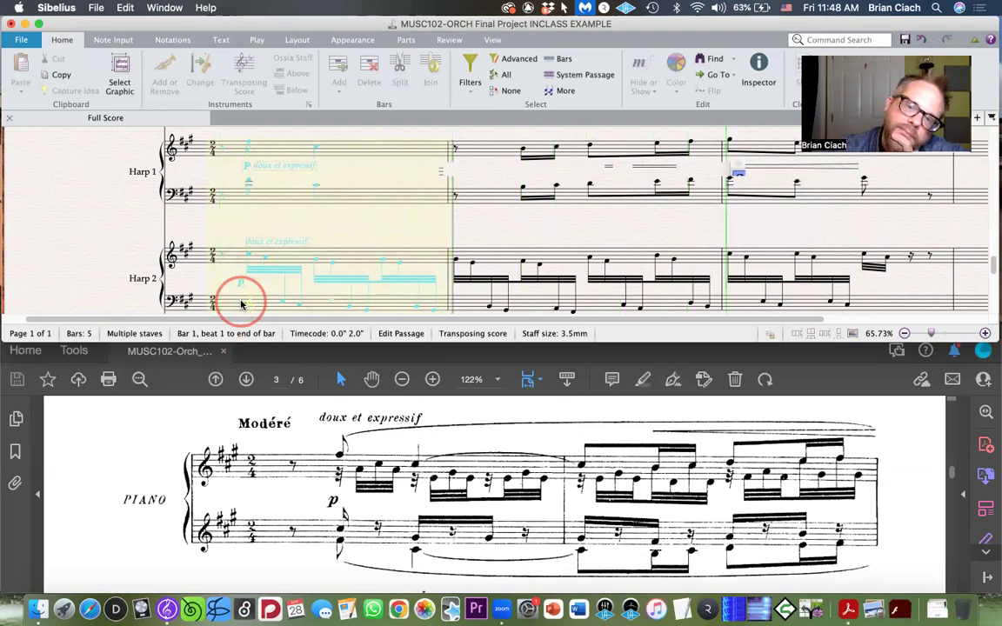
key(Escape)
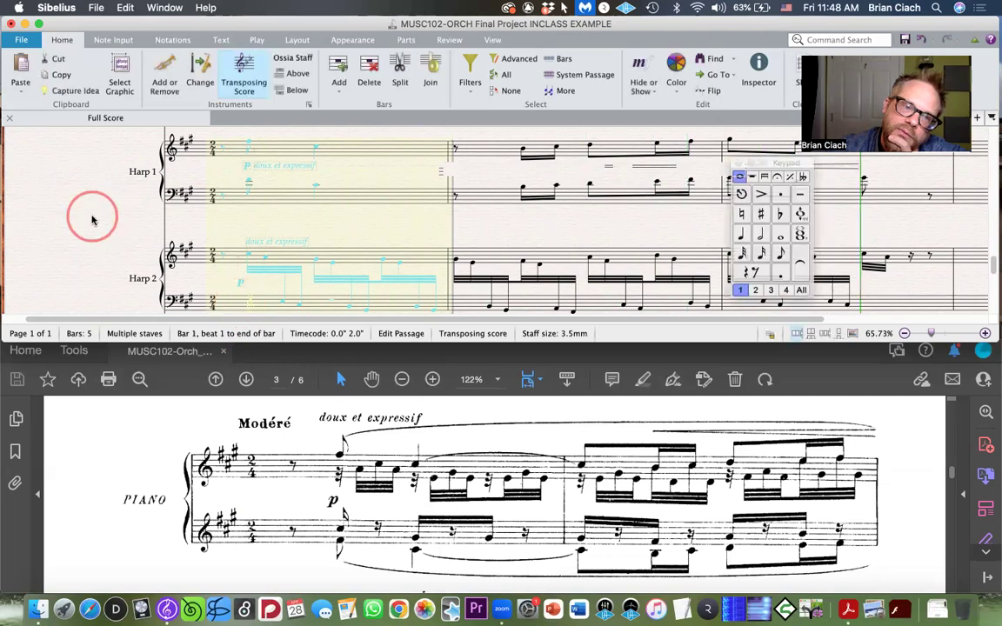
key(Escape)
Step: Find the Clarinets 1 & 2 staff and enlarge its first bar for inspection, selecting the bar and clearing the selection
scroll(117, 218, up, 5)
scroll(118, 223, up, 8)
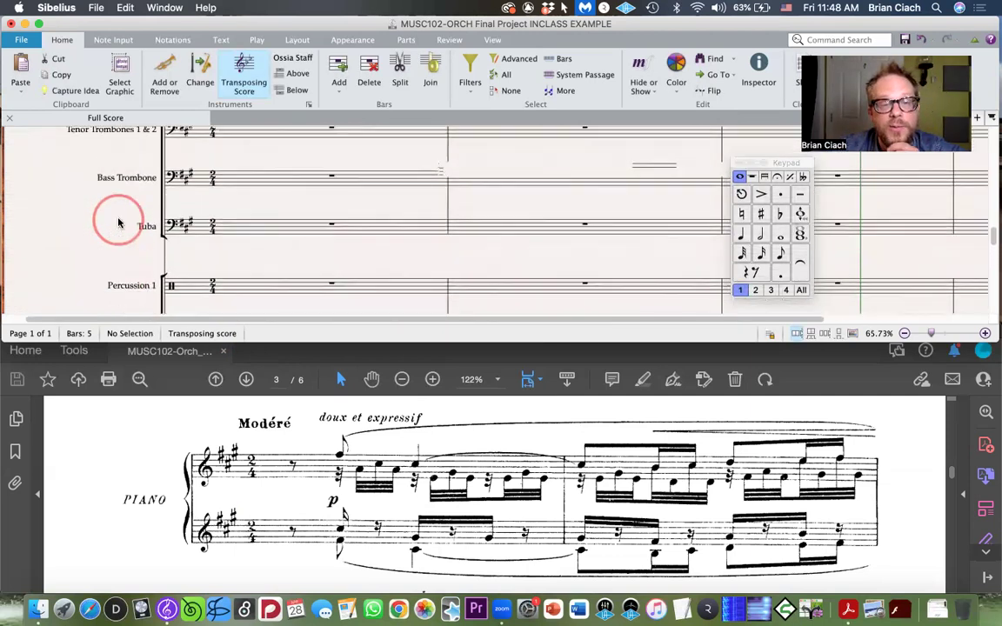
scroll(118, 223, up, 7)
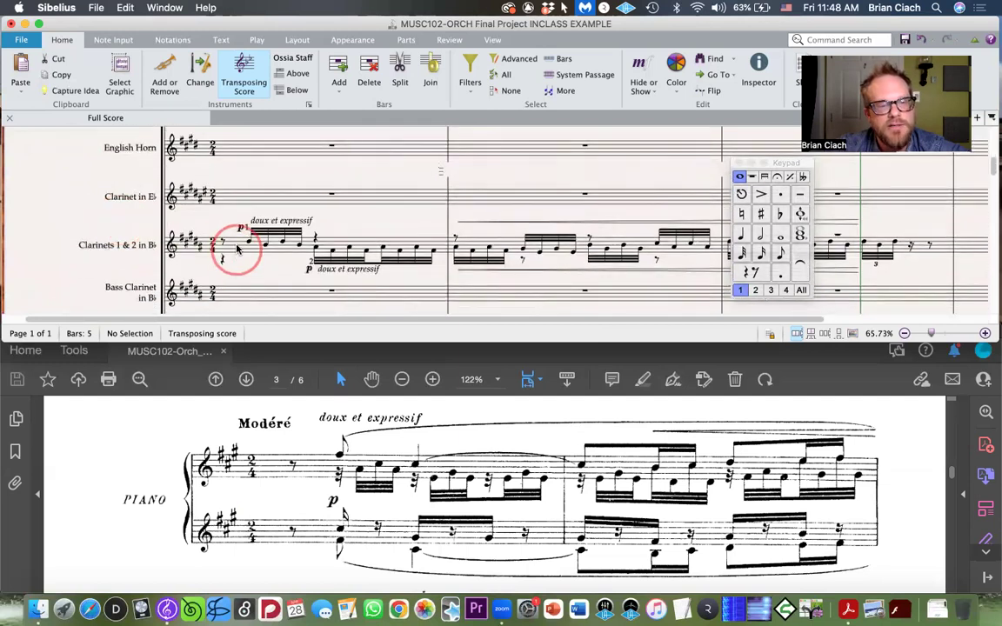
click(236, 249)
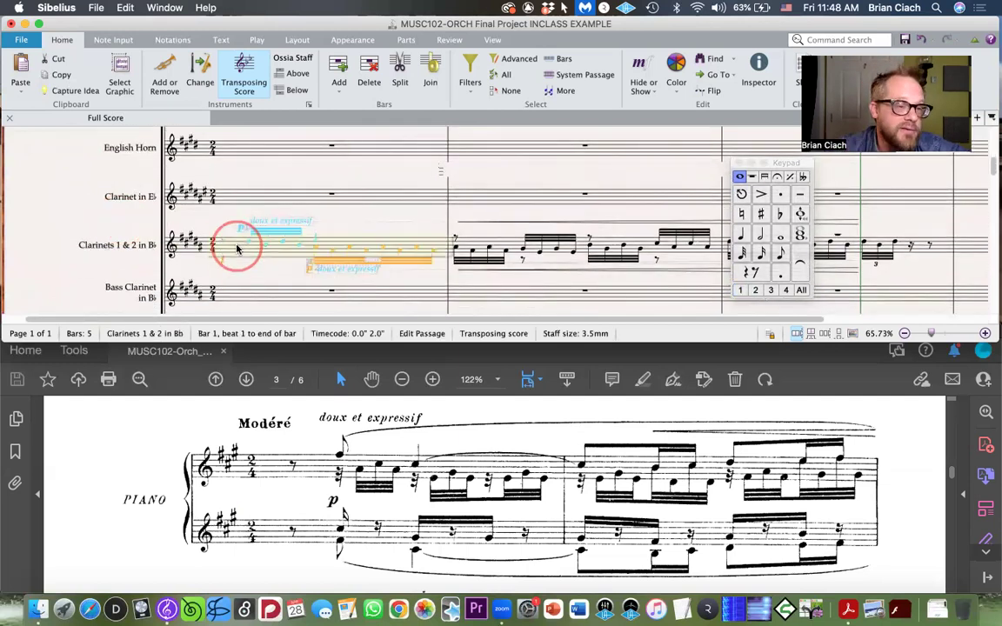
scroll(236, 249, up, 5)
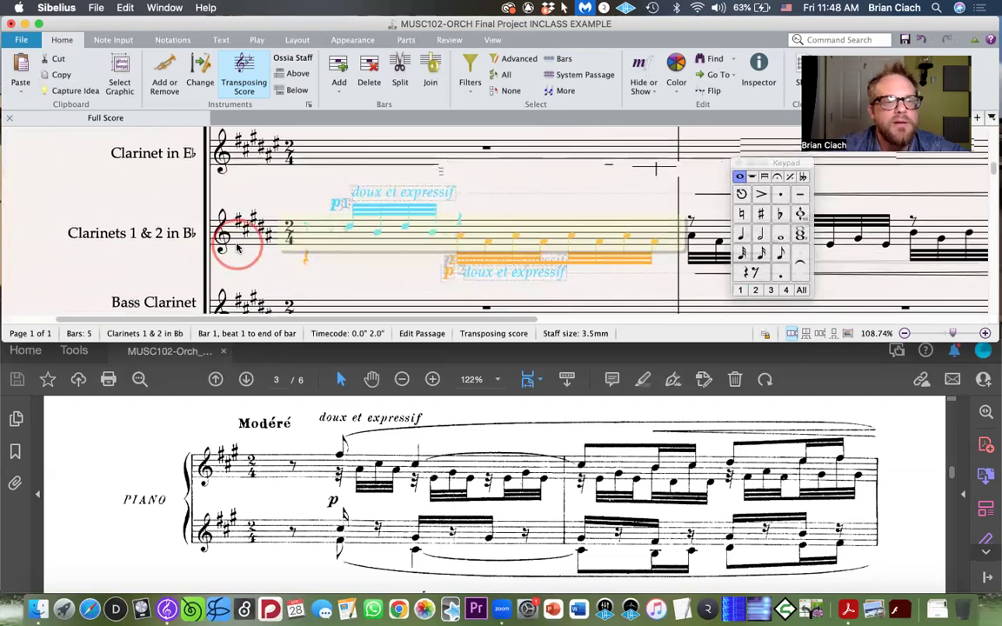
scroll(237, 249, up, 3)
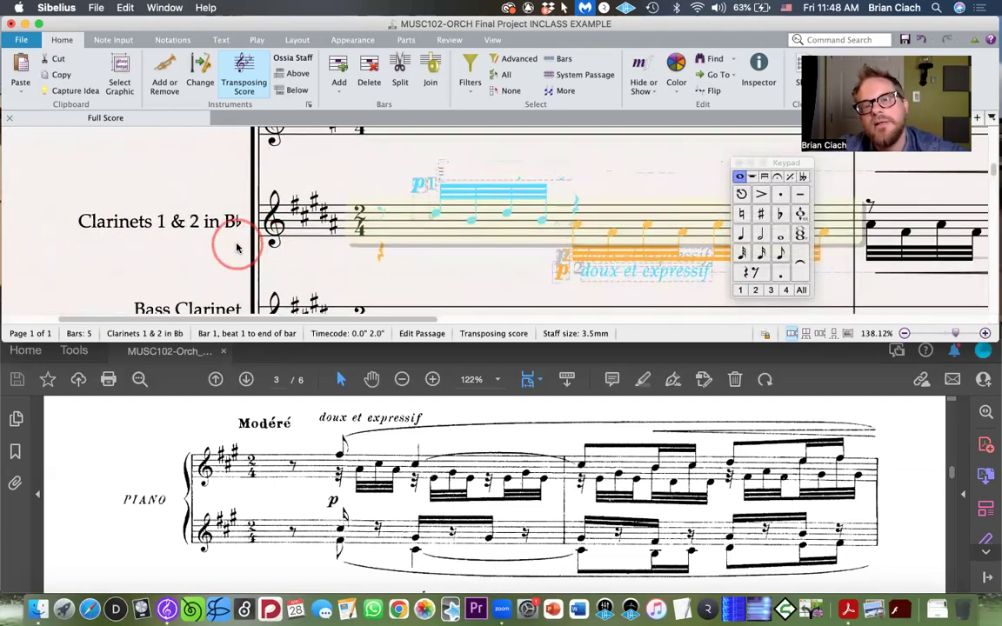
click(420, 277)
scroll(437, 279, right, 2)
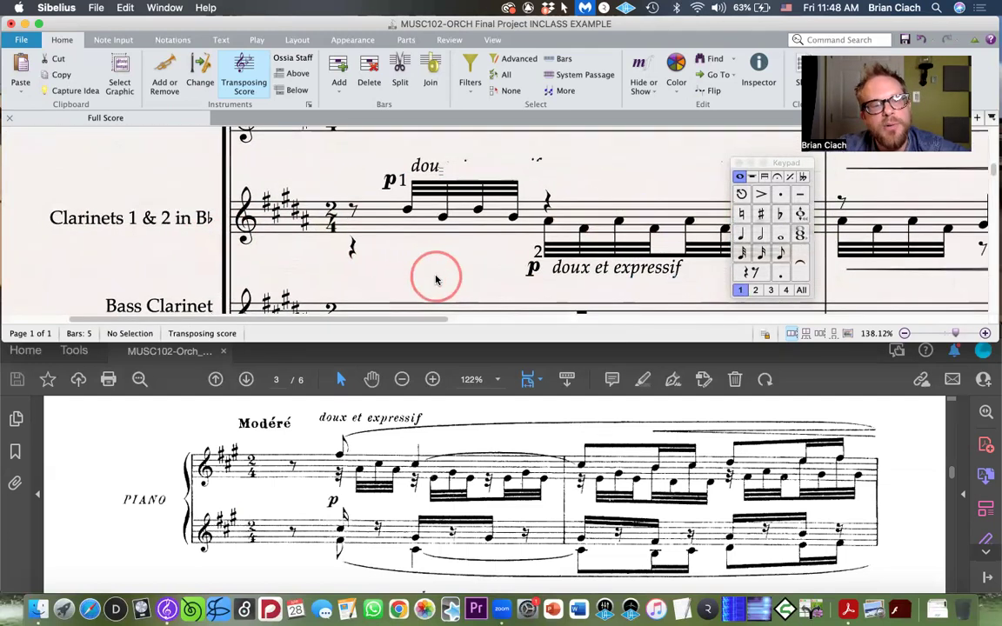
Step: Check the last note of clarinet 1's opening beamed group in bar 1, leaving nothing selected
scroll(437, 280, down, 1)
scroll(440, 278, left, 2)
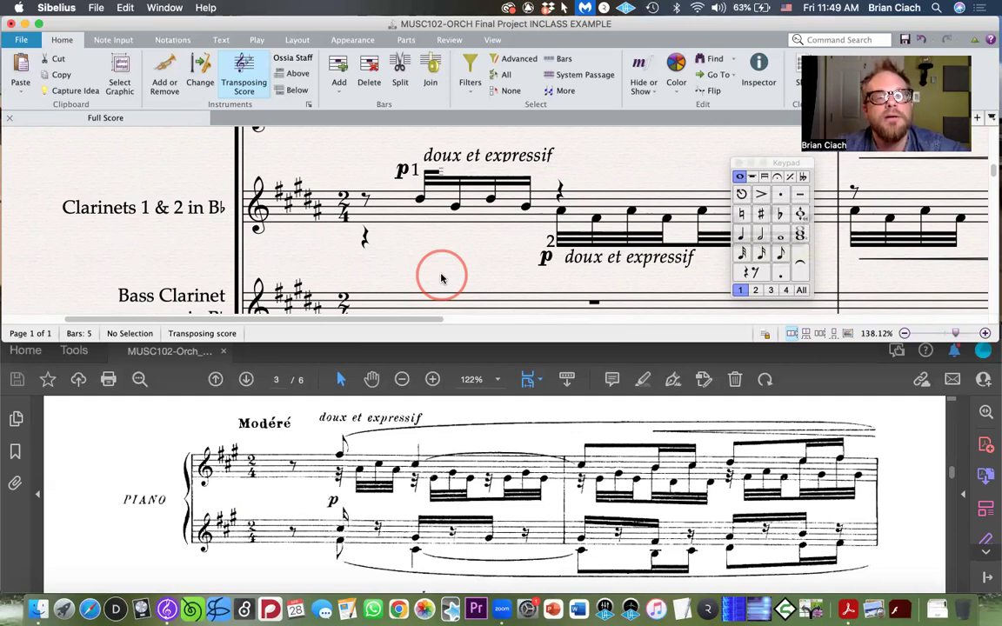
scroll(441, 278, right, 3)
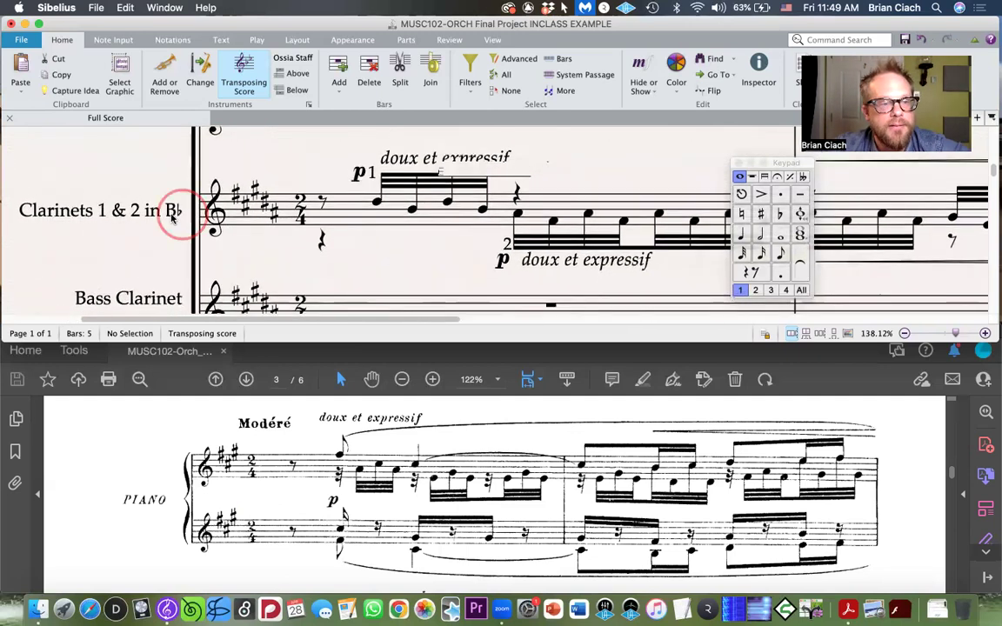
scroll(394, 223, right, 5)
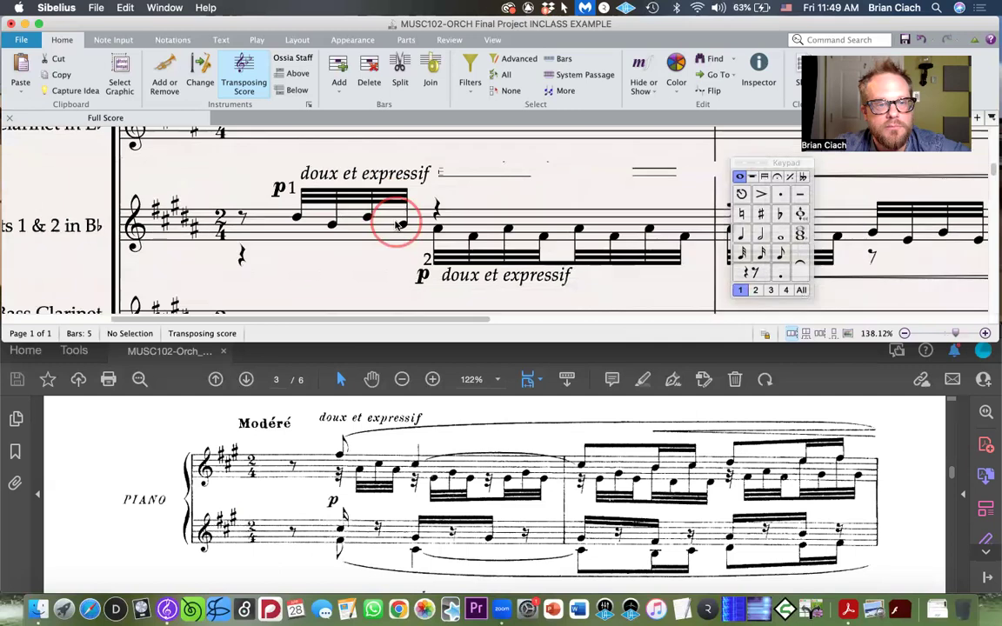
click(398, 227)
click(370, 298)
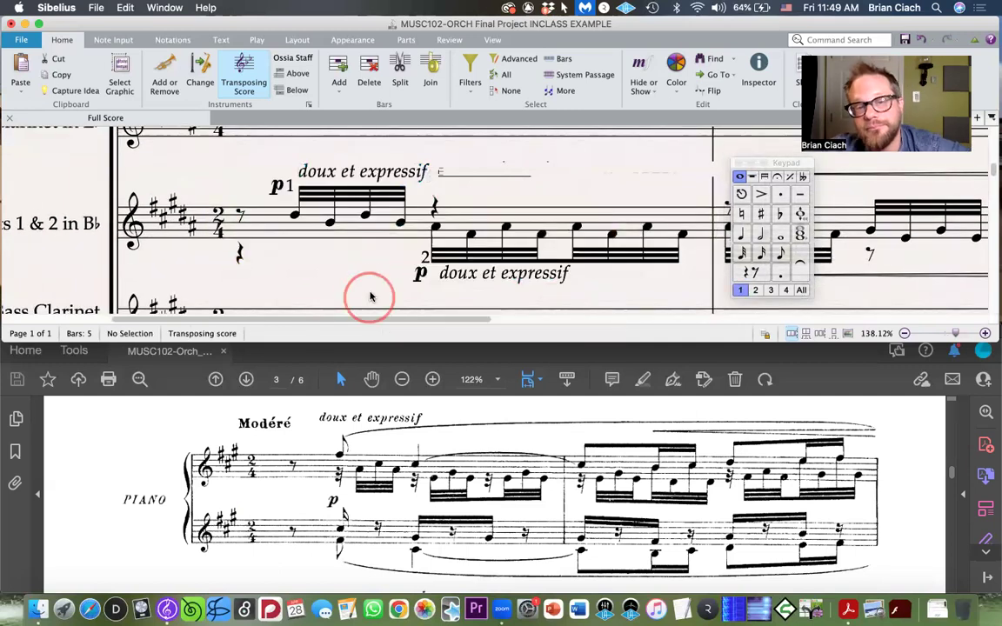
Step: Review how the figuration is shared between clarinets 1 and 2 across the opening bars, selecting bar 1 and clearing the selection
scroll(370, 297, down, 5)
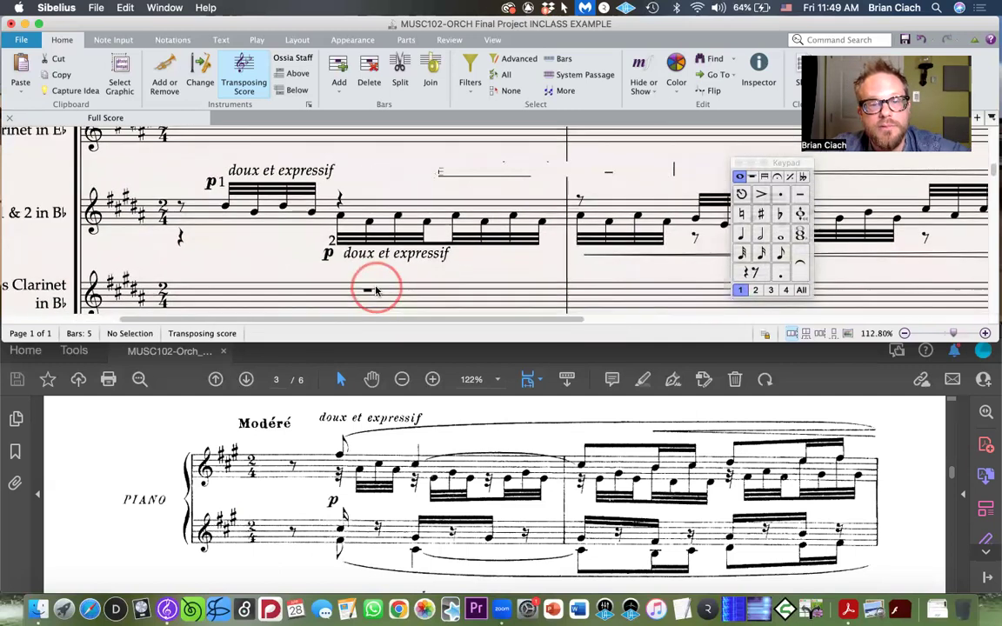
scroll(376, 292, down, 5)
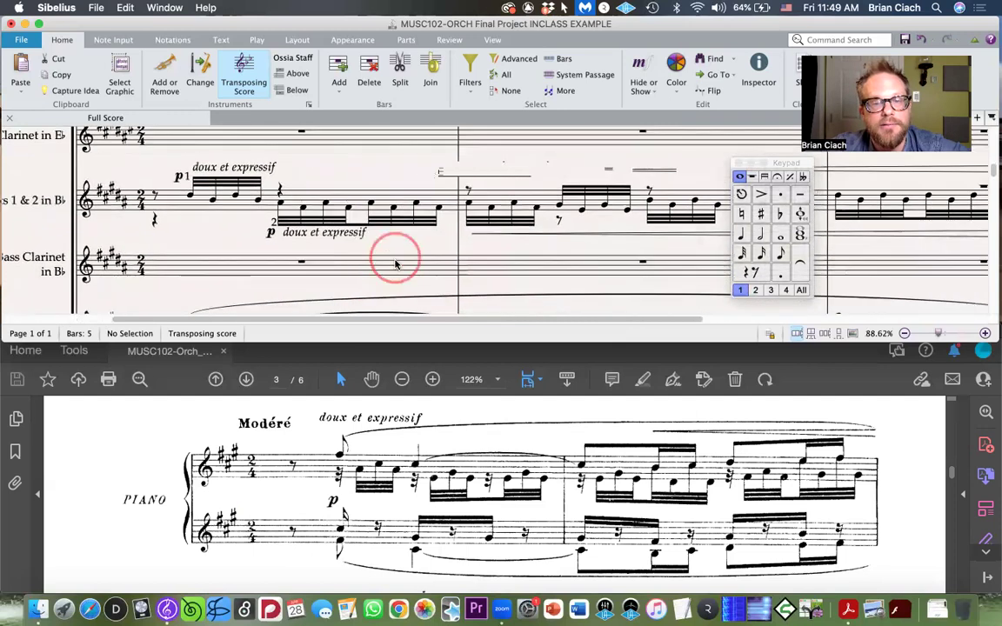
scroll(395, 264, up, 2)
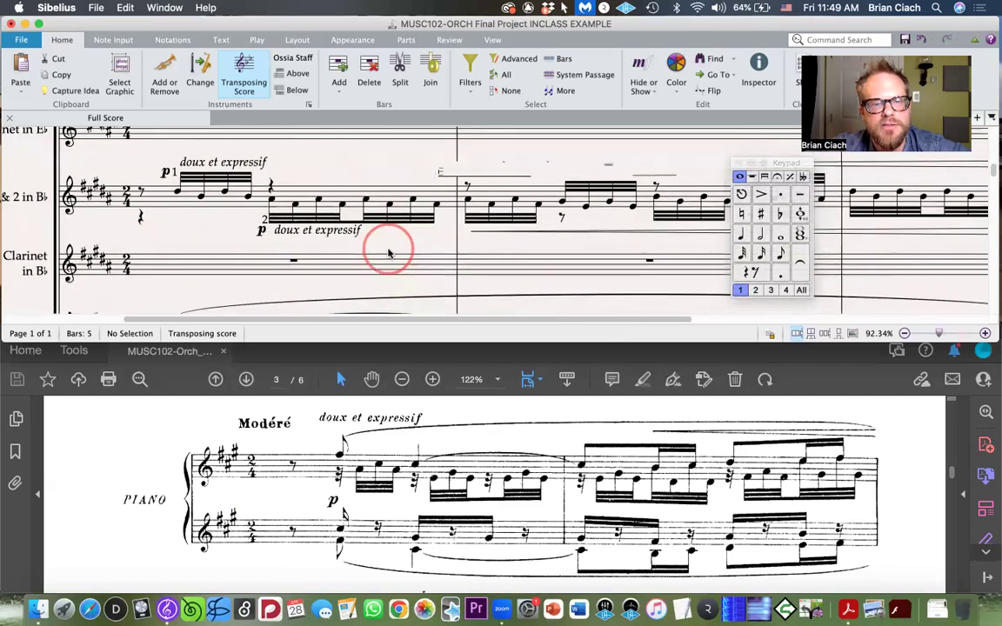
scroll(389, 253, down, 2)
click(253, 207)
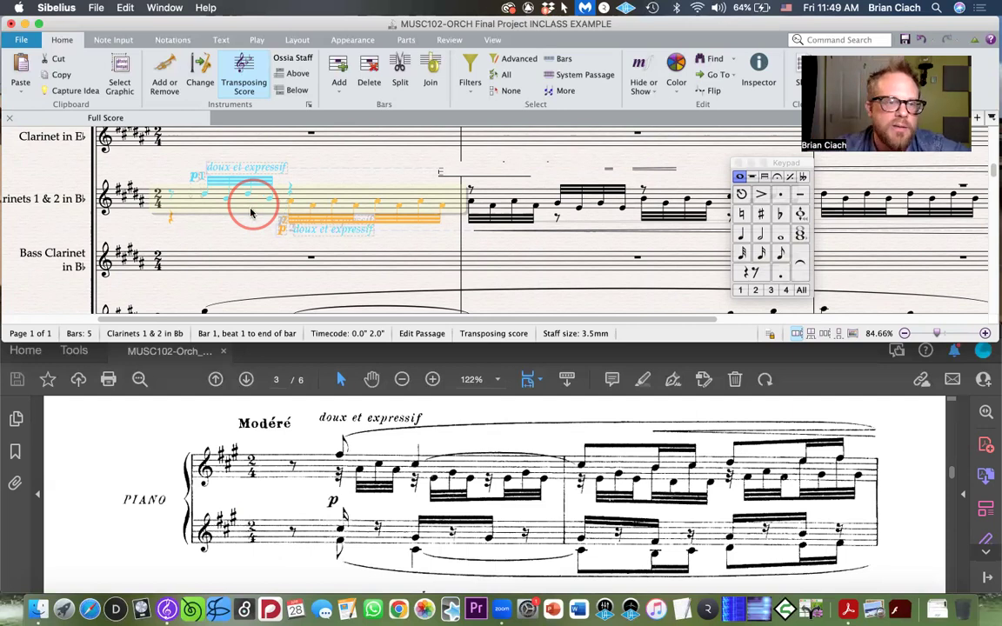
click(249, 223)
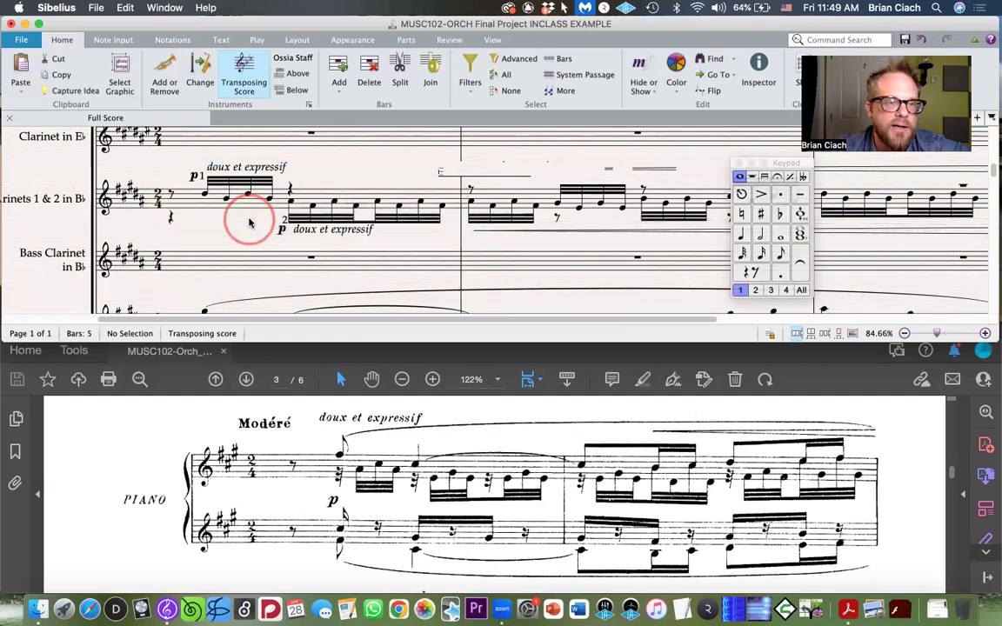
Step: Select bars 1 to 3 of the Clarinets 1 & 2 staff
click(310, 202)
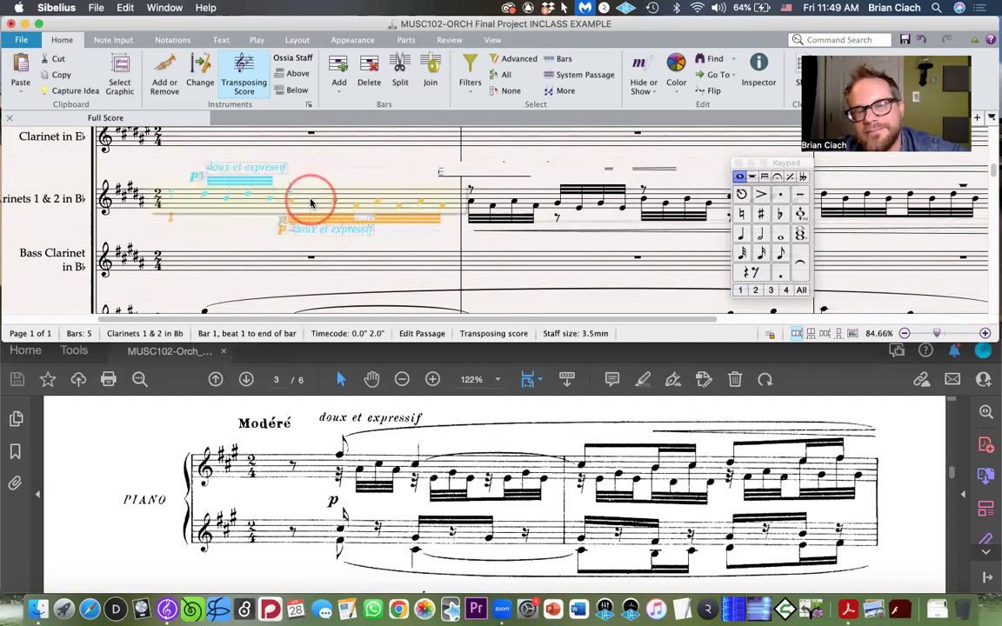
click(256, 213)
click(431, 199)
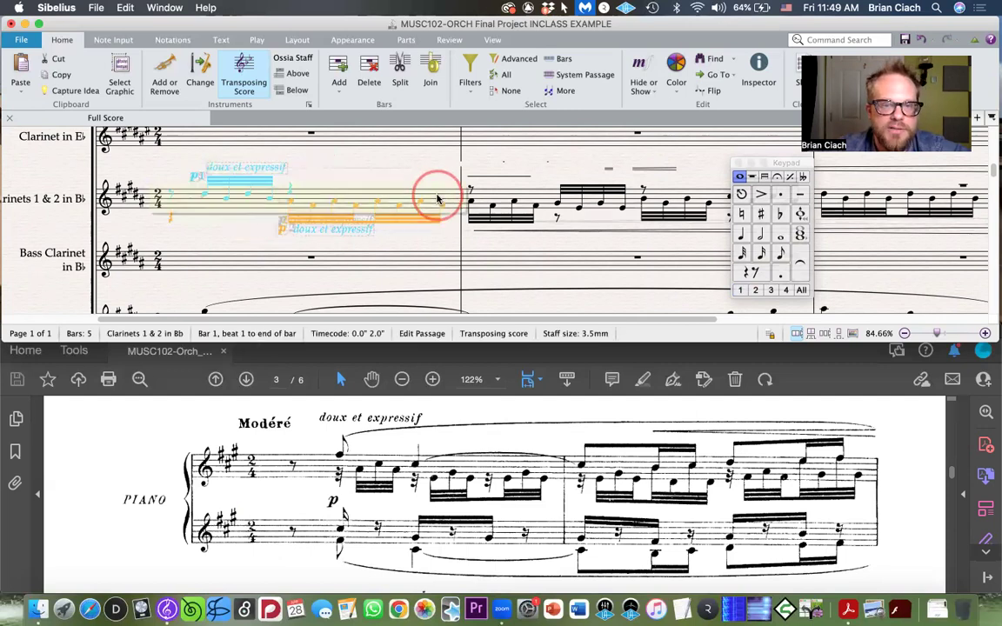
click(513, 205)
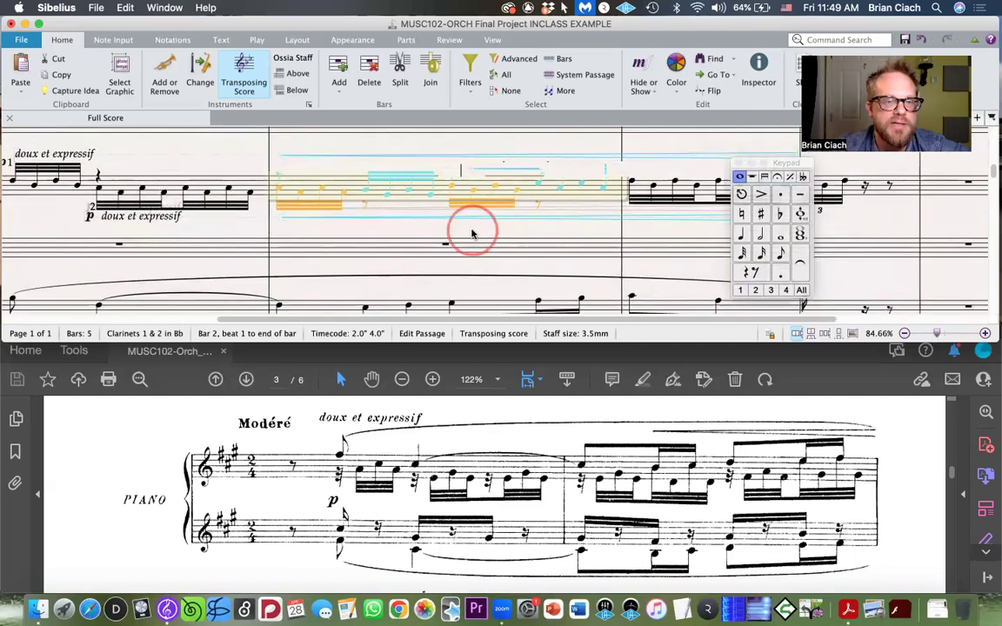
click(336, 231)
scroll(334, 232, up, 2)
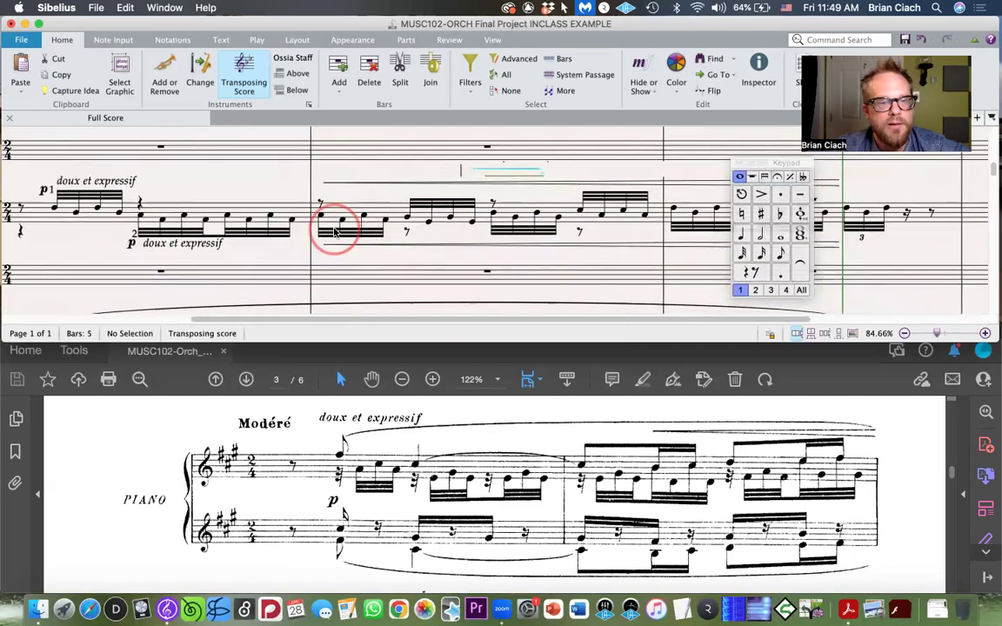
click(201, 209)
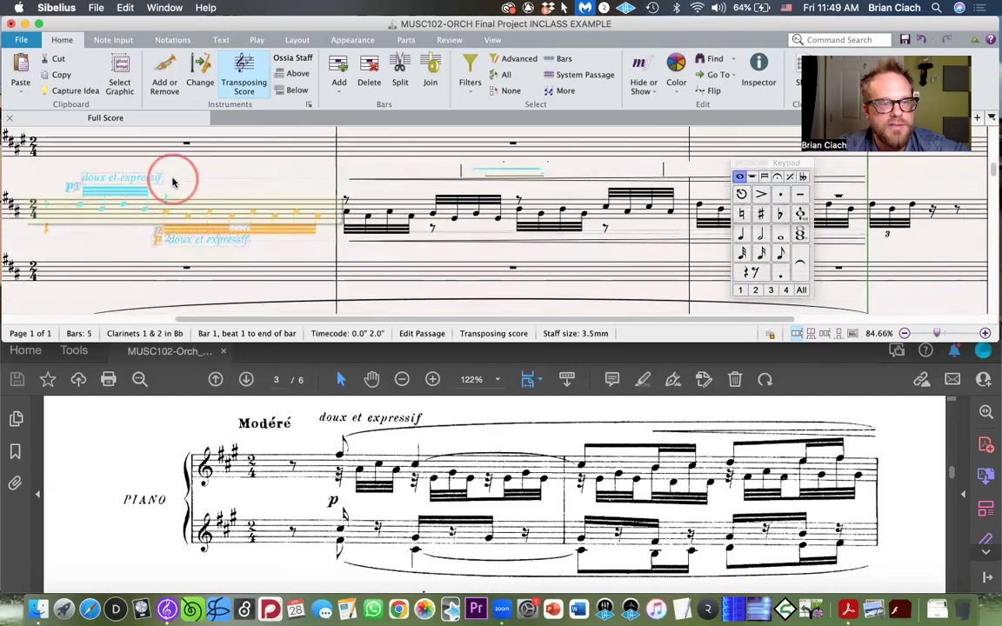
scroll(174, 180, left, 2)
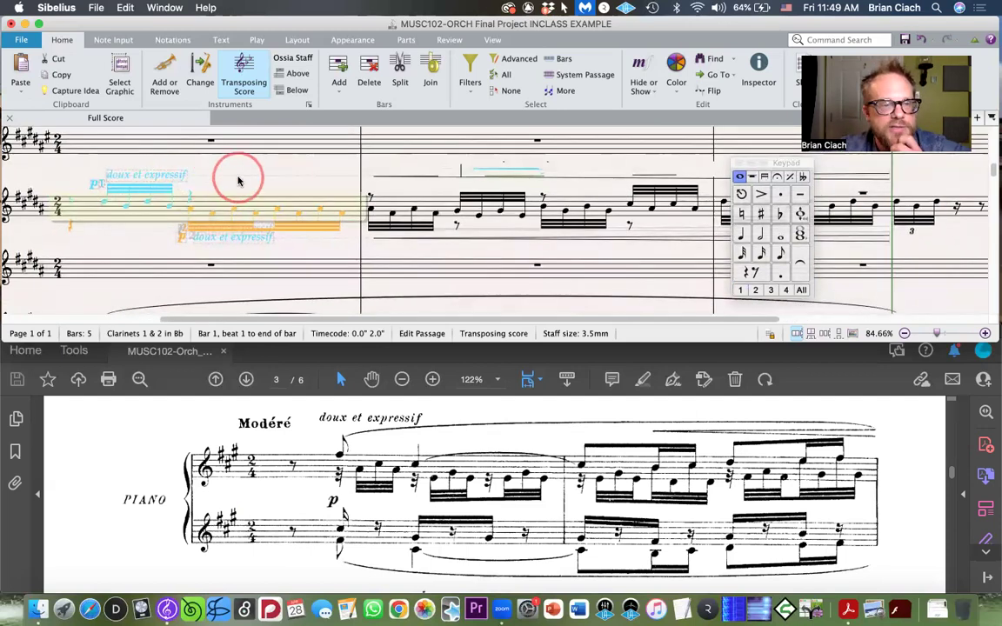
shift+click(944, 213)
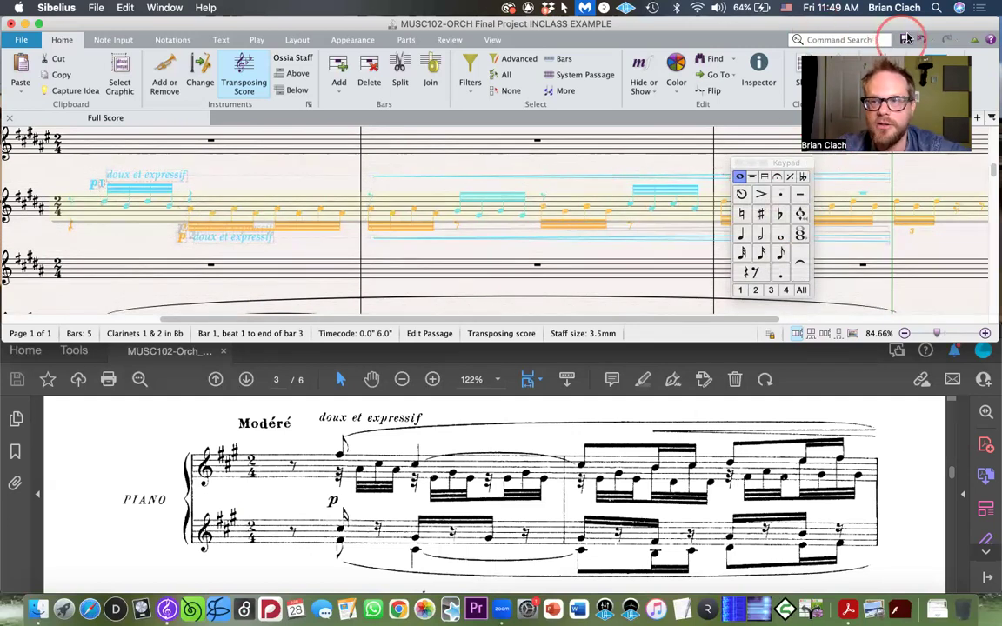
Step: Move the floating Keypad away from the clarinet notes in bar 3 and clear the passage selection
drag(786, 163, 968, 250)
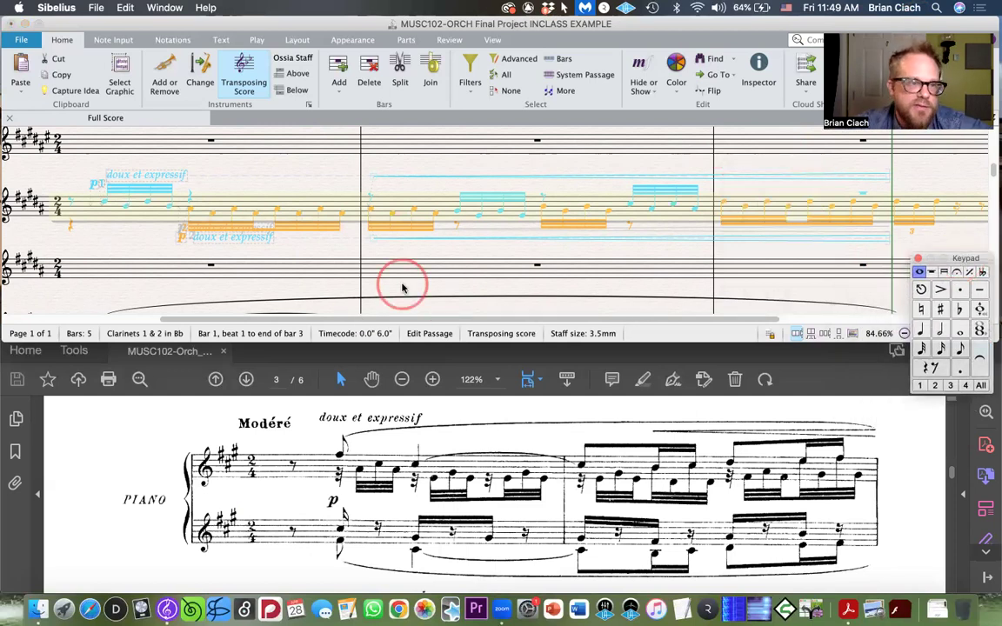
scroll(402, 288, left, 5)
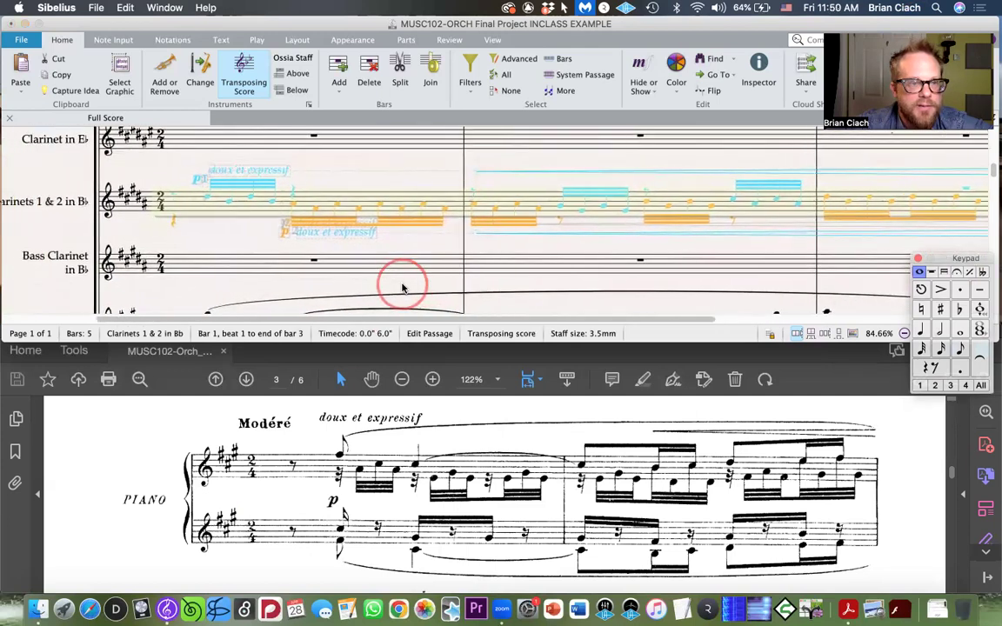
scroll(505, 271, right, 3)
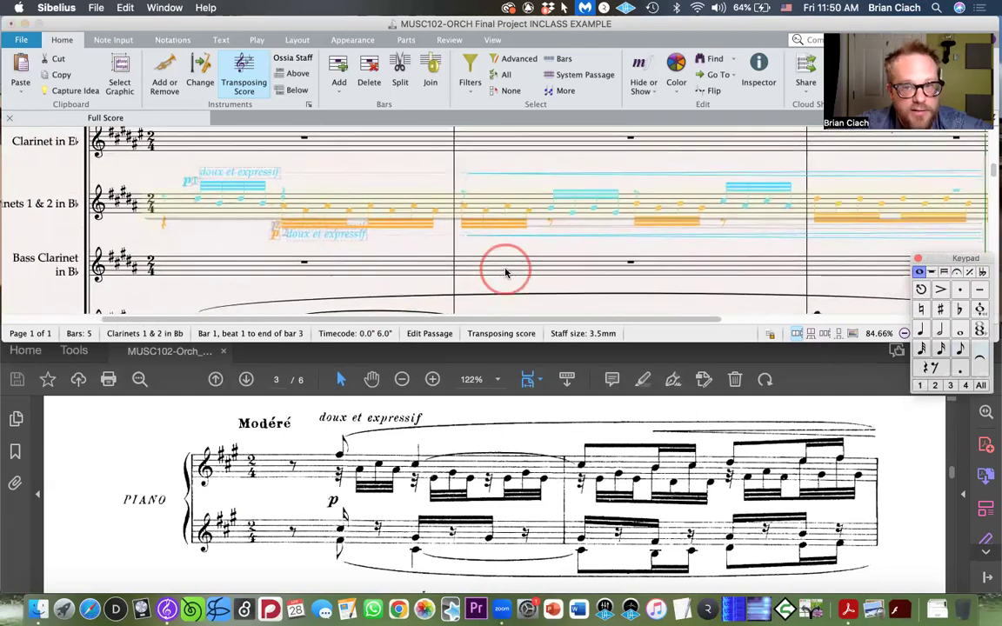
key(Escape)
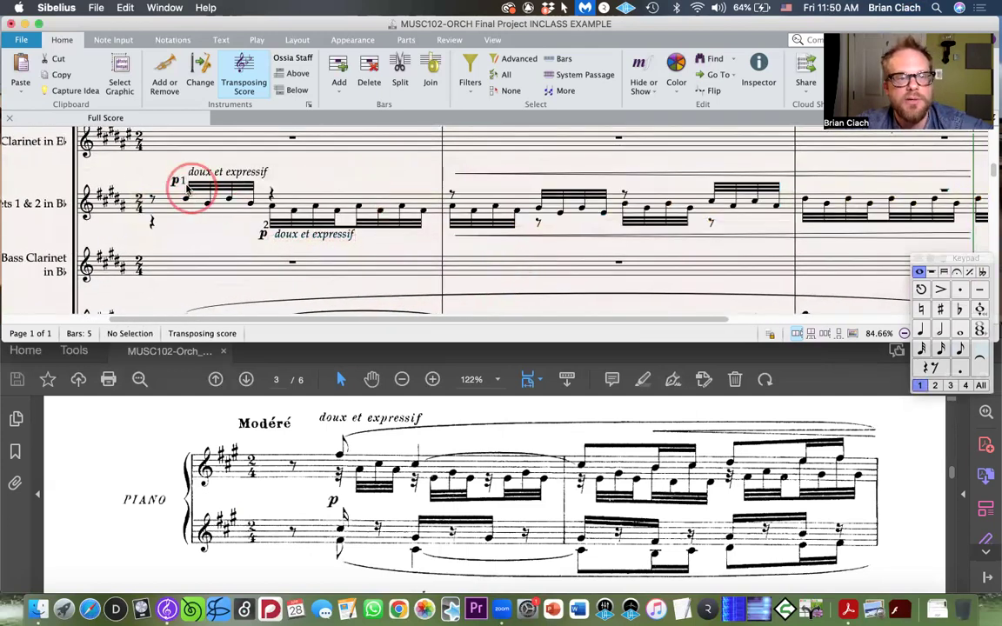
click(174, 183)
click(269, 218)
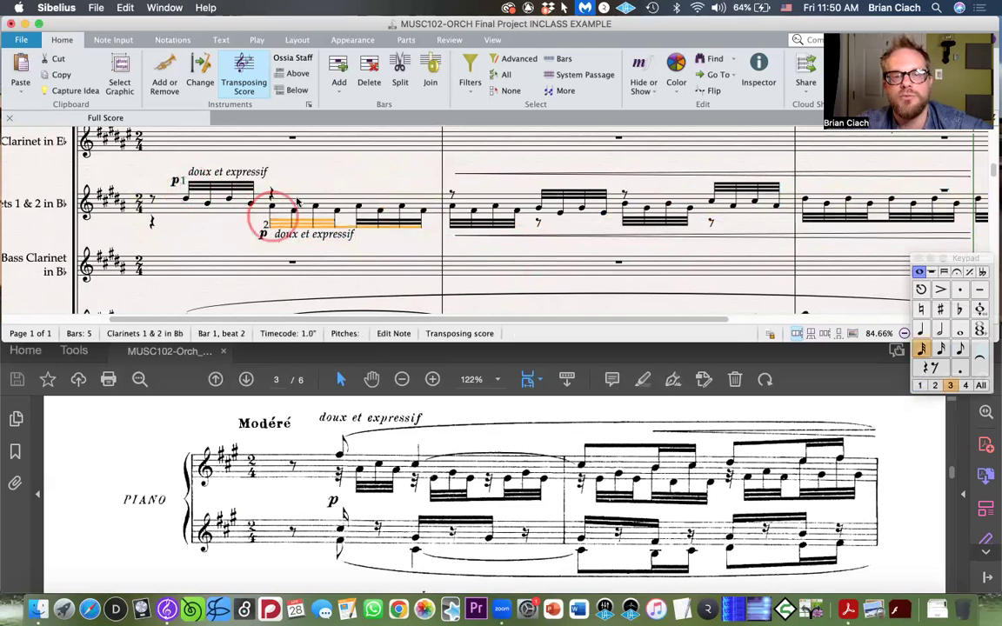
click(309, 183)
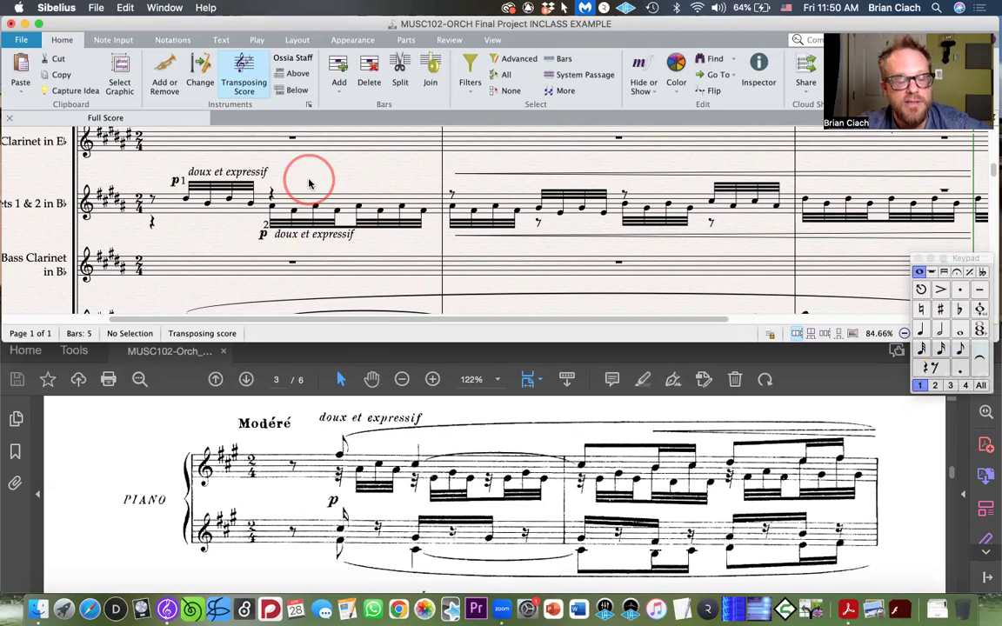
click(477, 199)
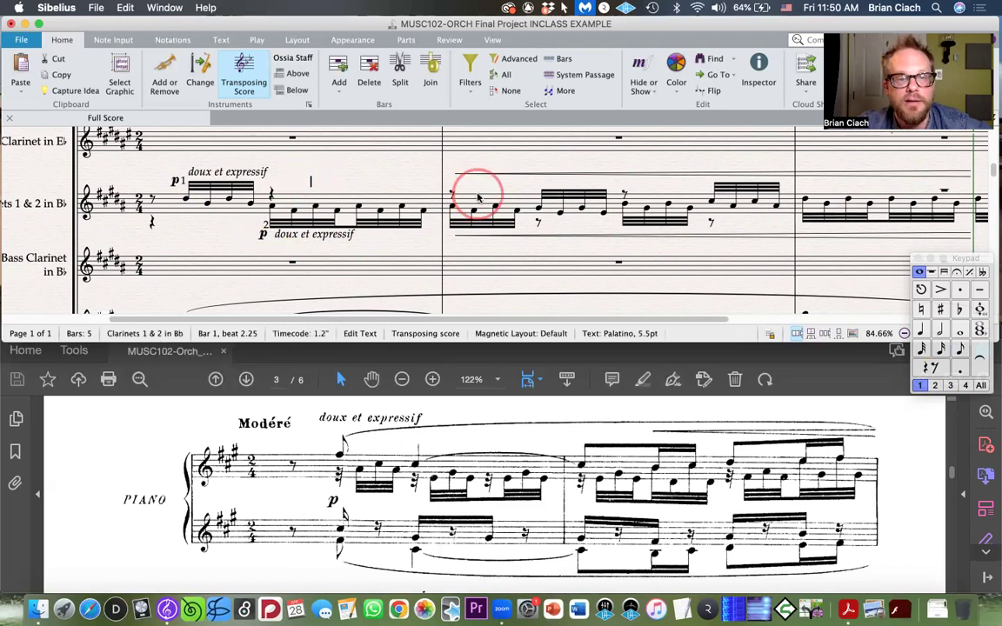
text(1)
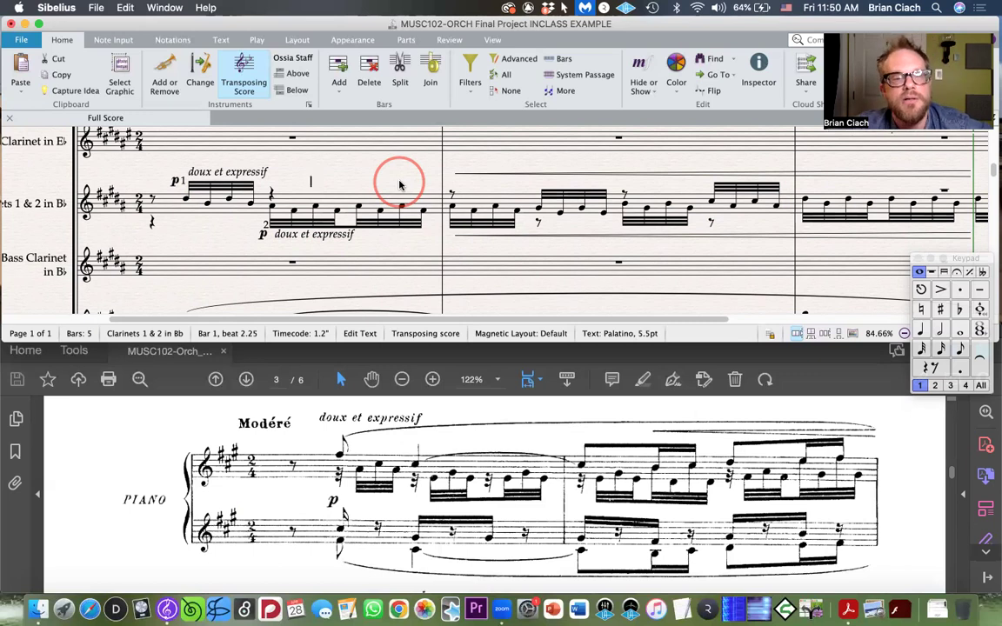
click(176, 183)
click(325, 168)
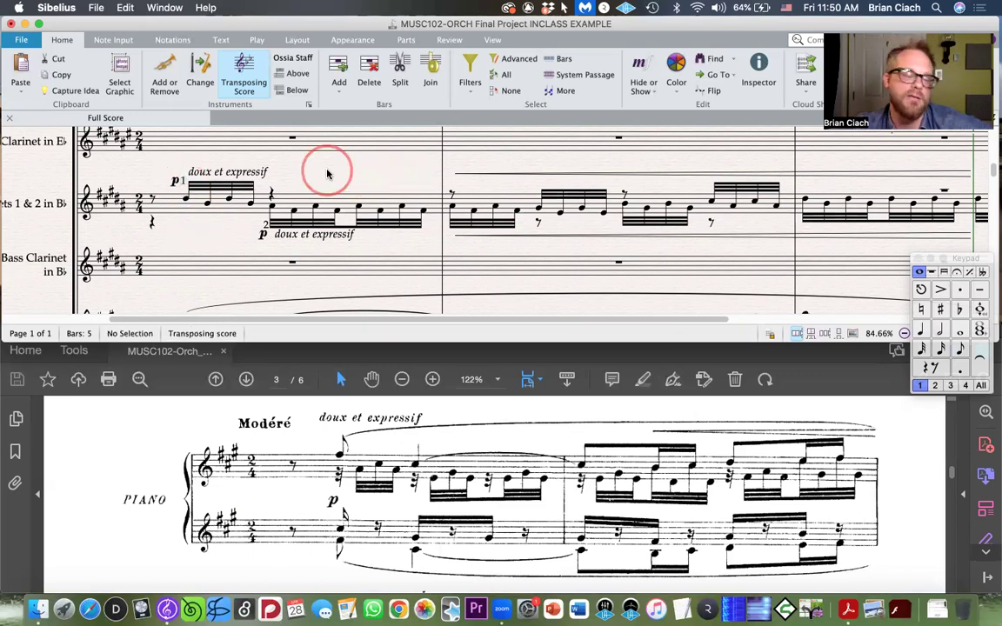
Step: Select the second clarinet's passage from bar 1, beat 2 through the first four notes of bar 2
click(193, 206)
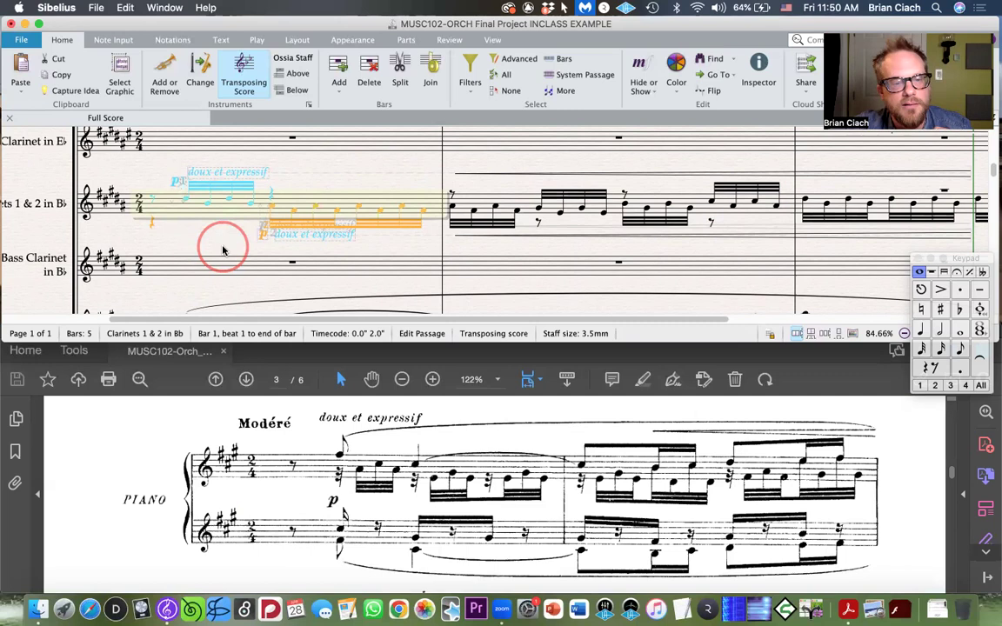
key(Escape)
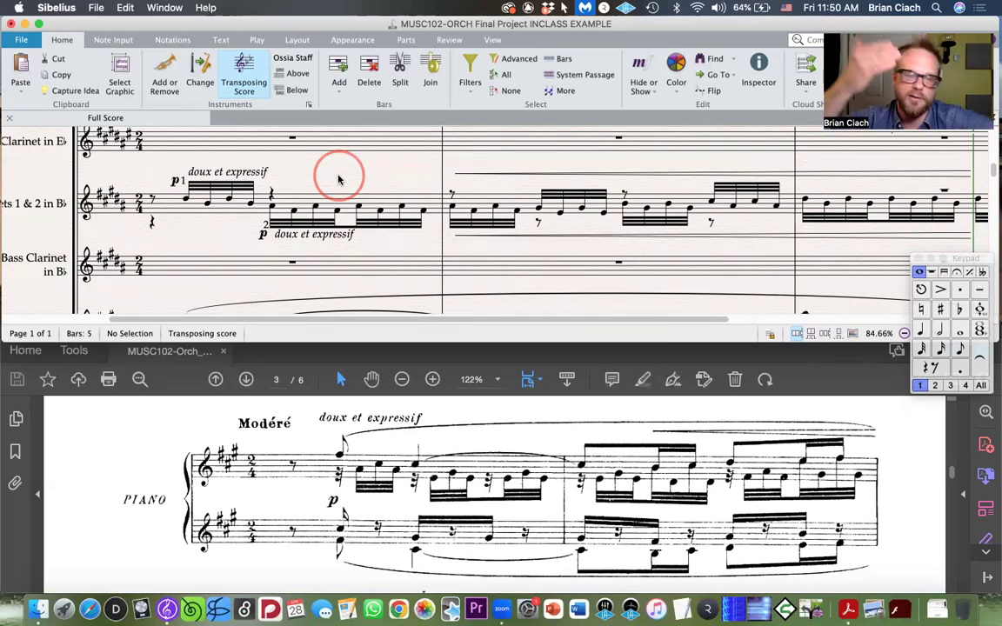
scroll(469, 179, right, 3)
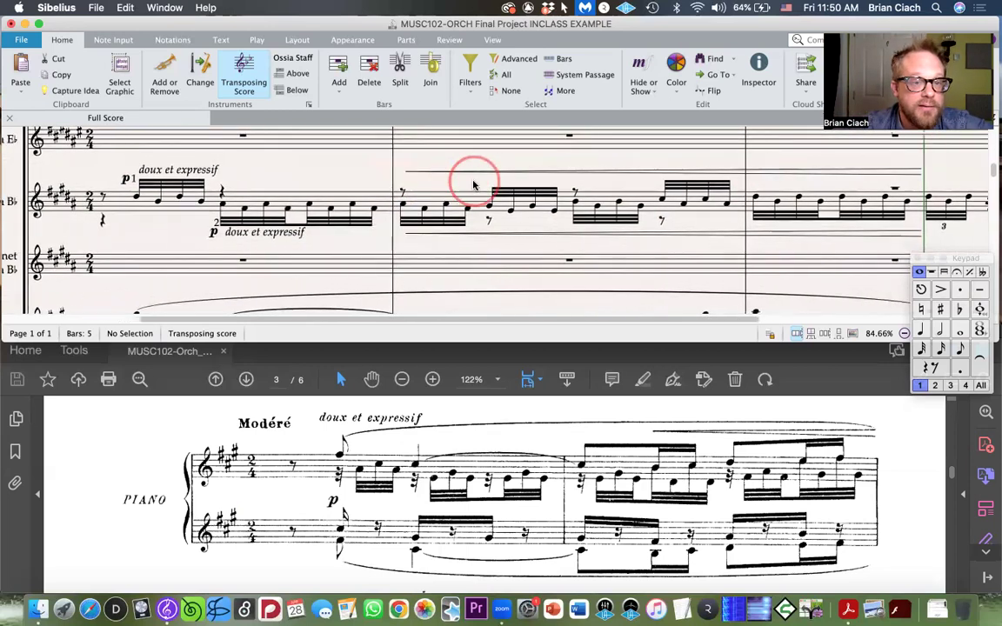
click(368, 196)
drag(368, 196, 226, 206)
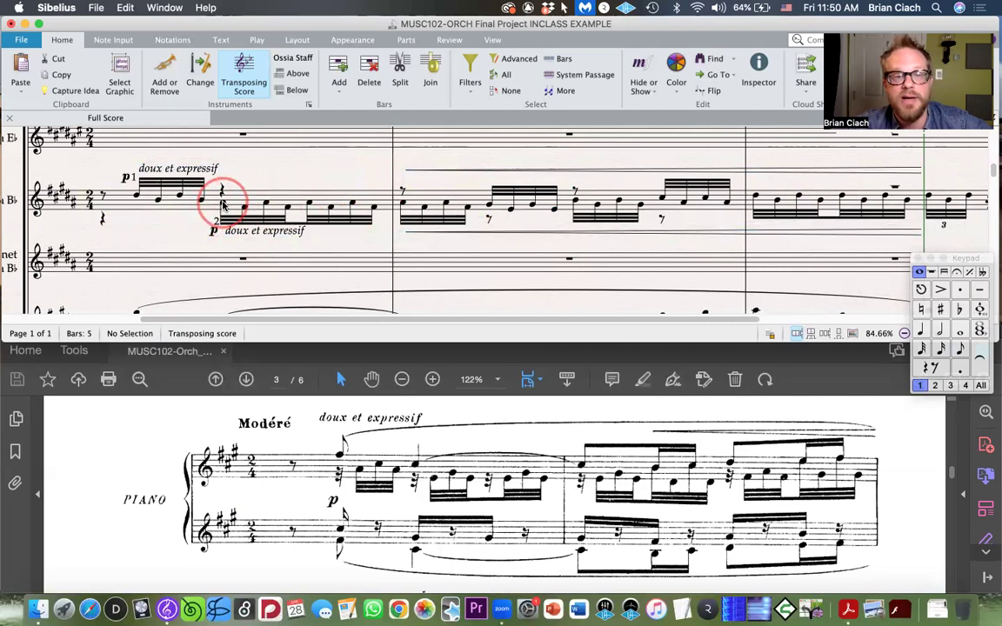
click(224, 205)
click(425, 219)
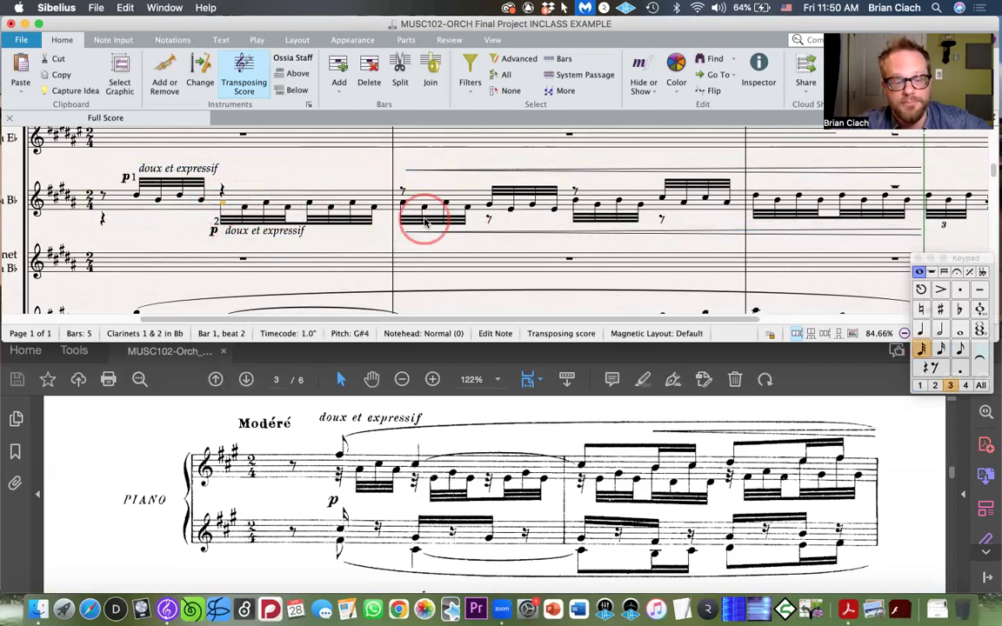
shift+click(468, 209)
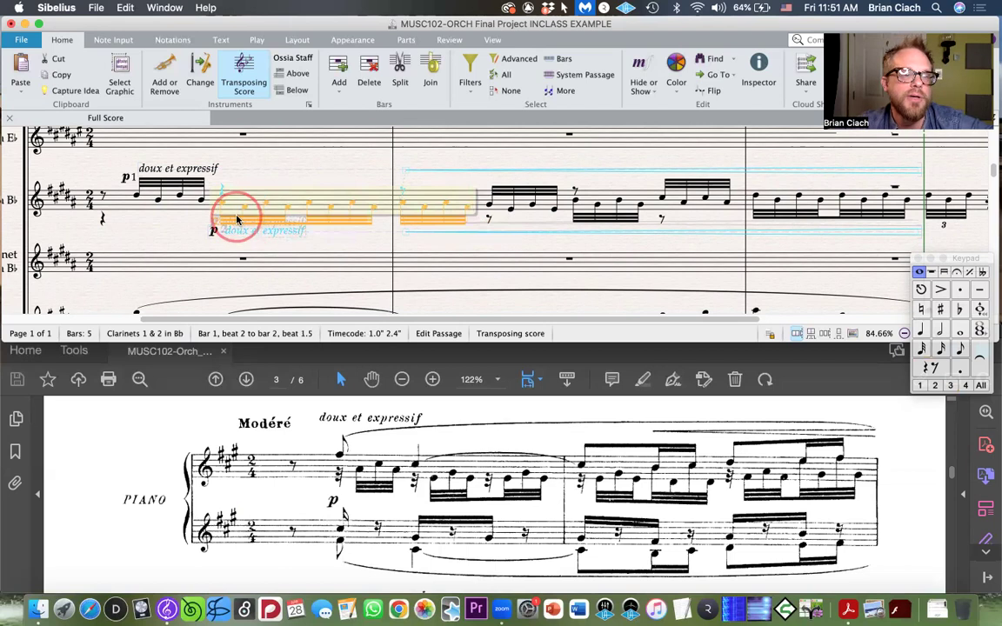
Step: Select the first clarinet's four-note group starting on bar 2, beat 1.5, and clear the selection
click(488, 208)
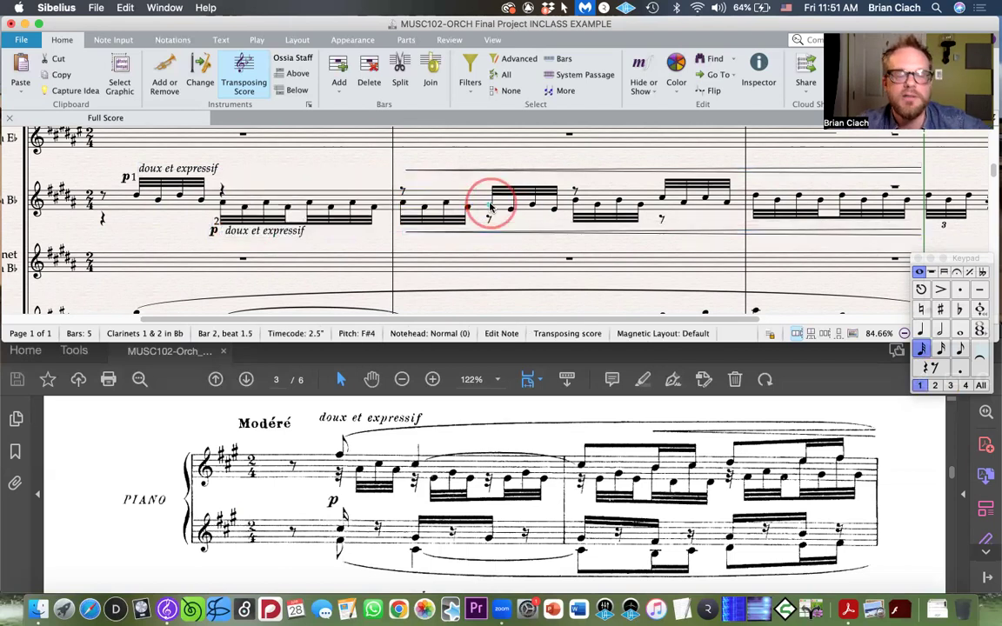
shift+click(550, 207)
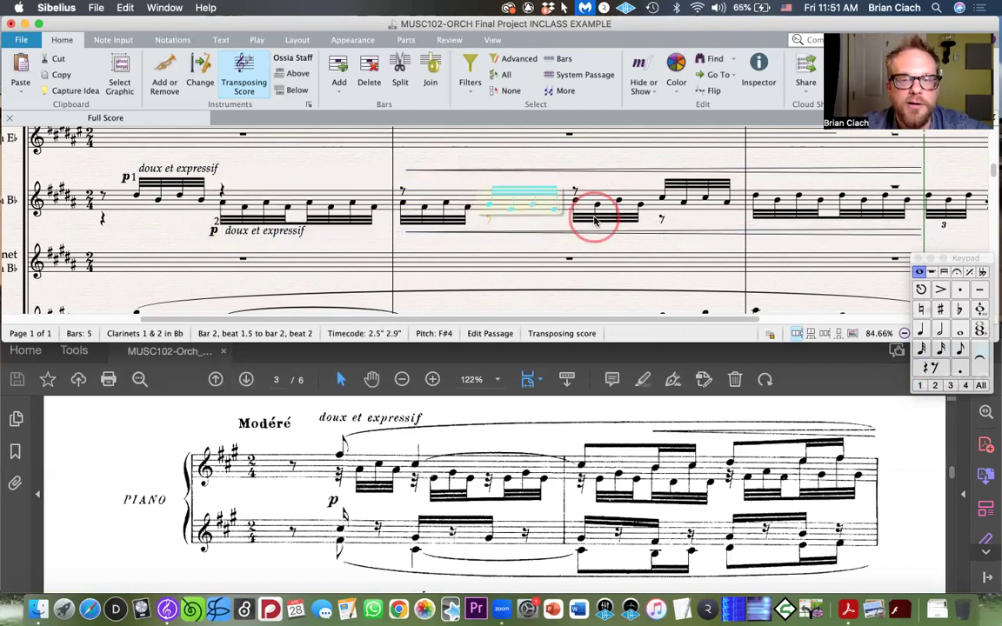
scroll(595, 222, right, 5)
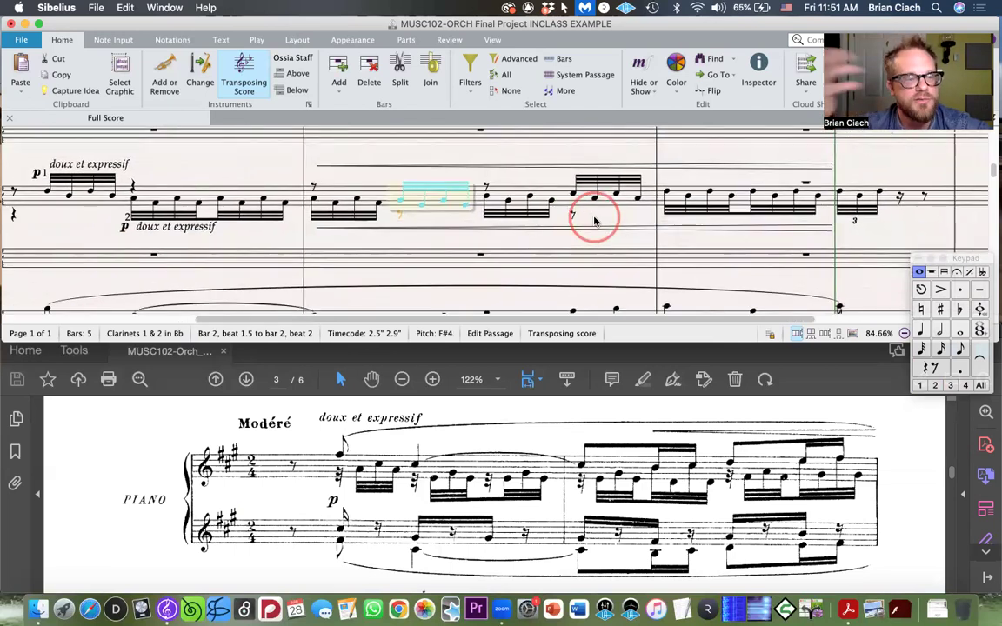
key(Escape)
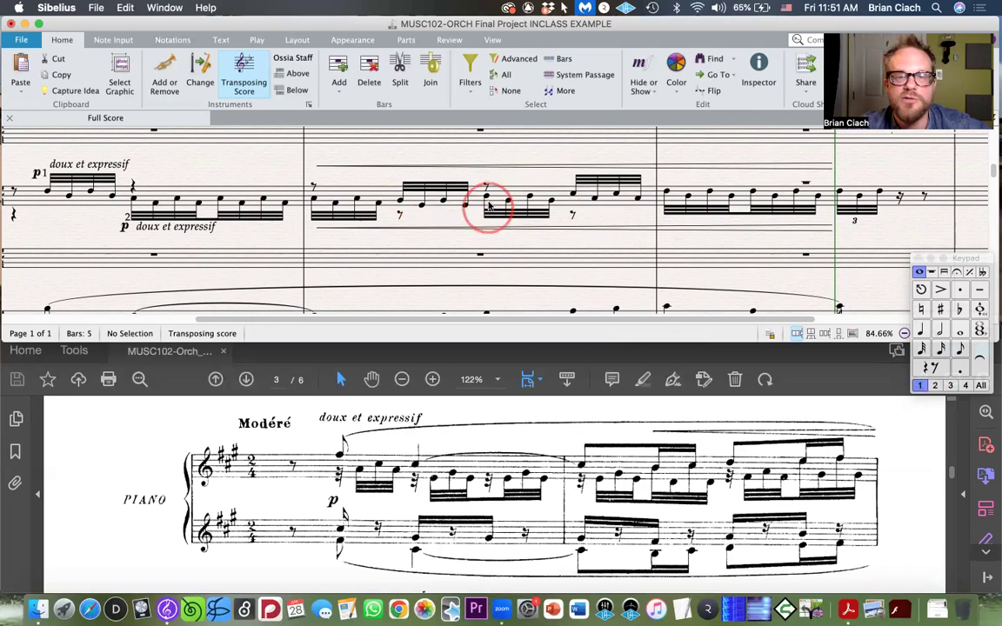
Step: Select the second clarinet's group on bar 2, beat 2, followed by the first clarinet's answering group on beat 2.5
drag(487, 198, 552, 204)
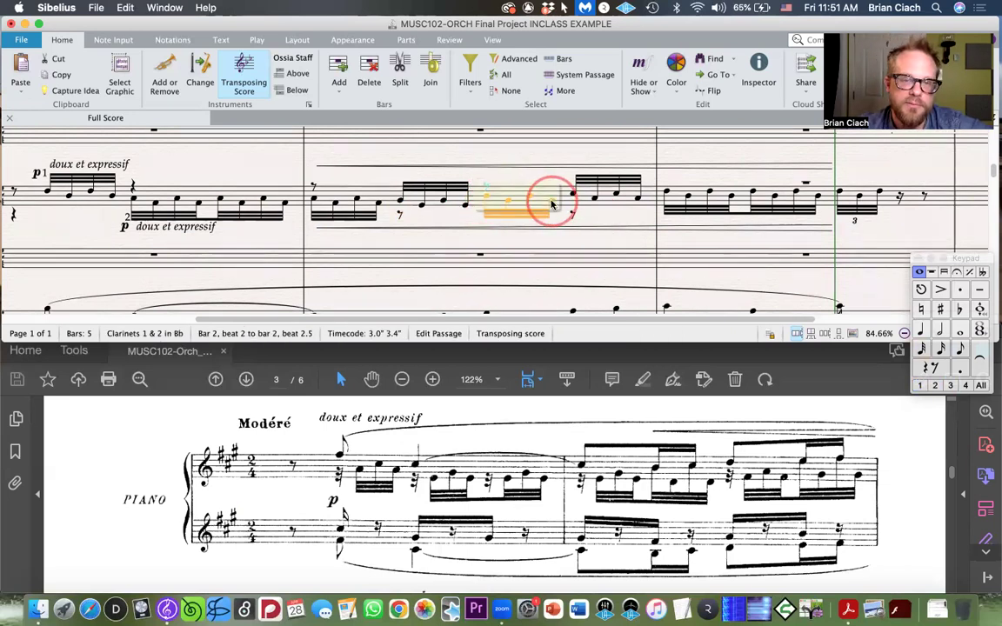
key(Escape)
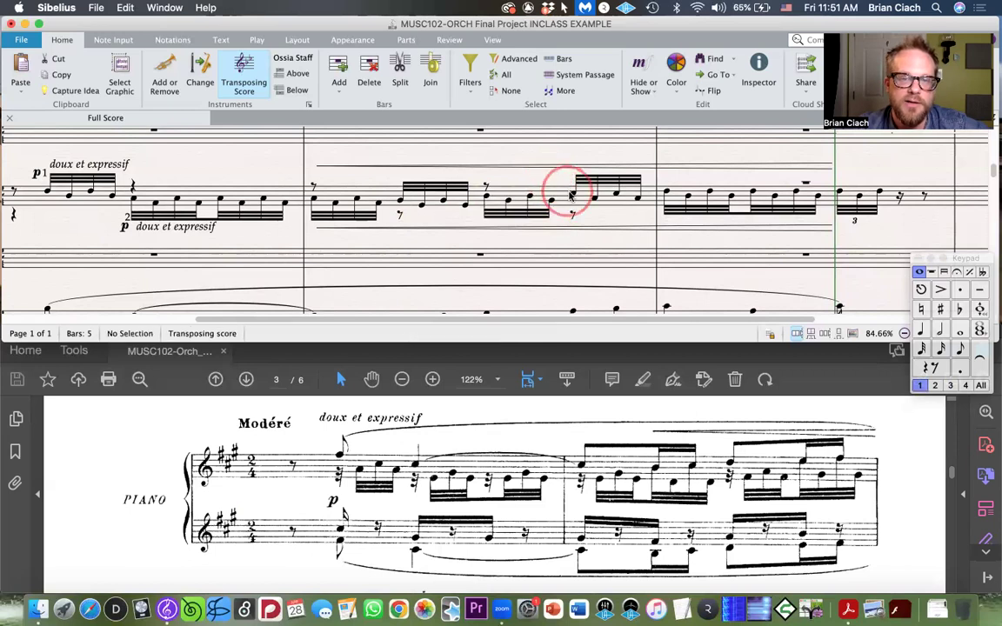
click(573, 195)
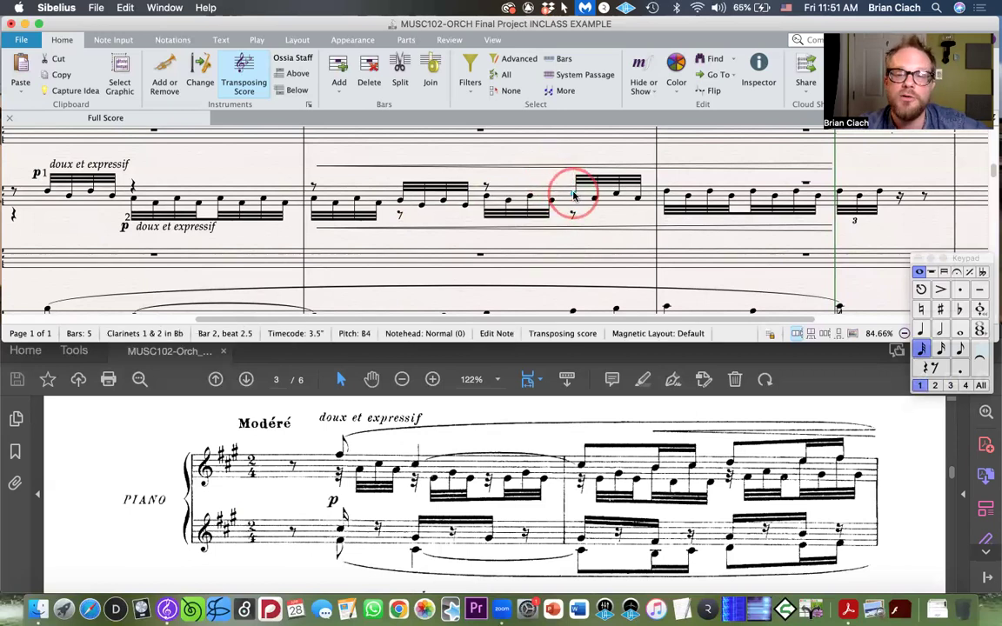
shift+click(636, 202)
scroll(670, 191, right, 5)
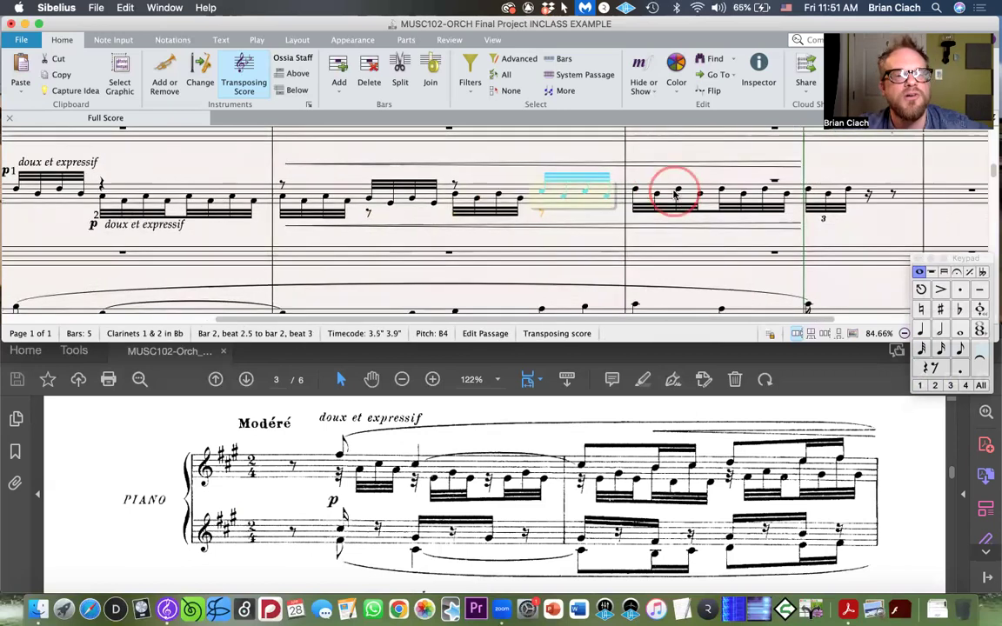
Step: Select the second clarinet's closing run from the start of bar 3 through the triplet on beat 2, and clear the selection
click(522, 184)
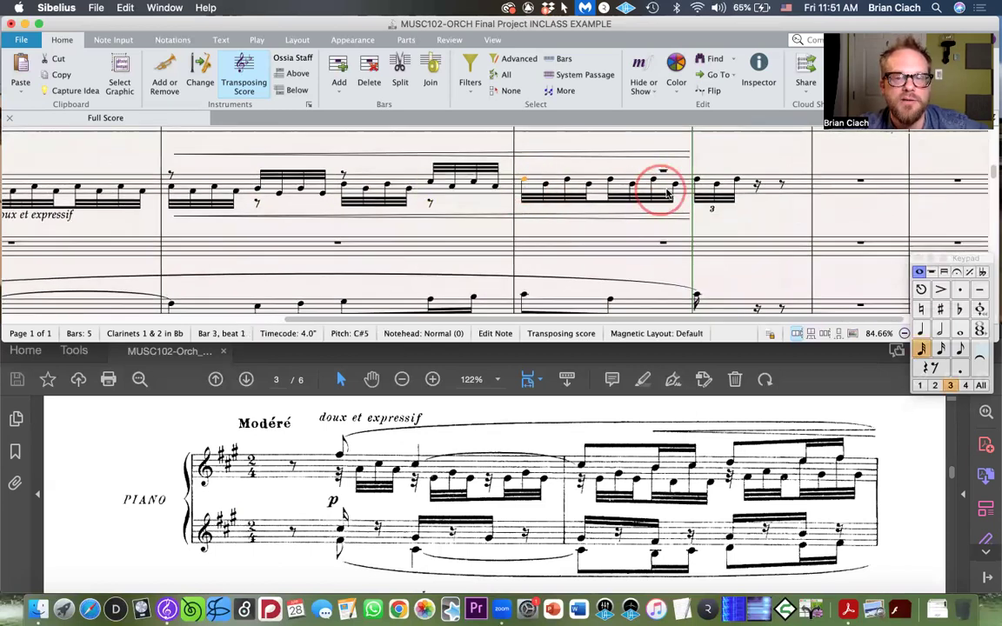
shift+click(739, 181)
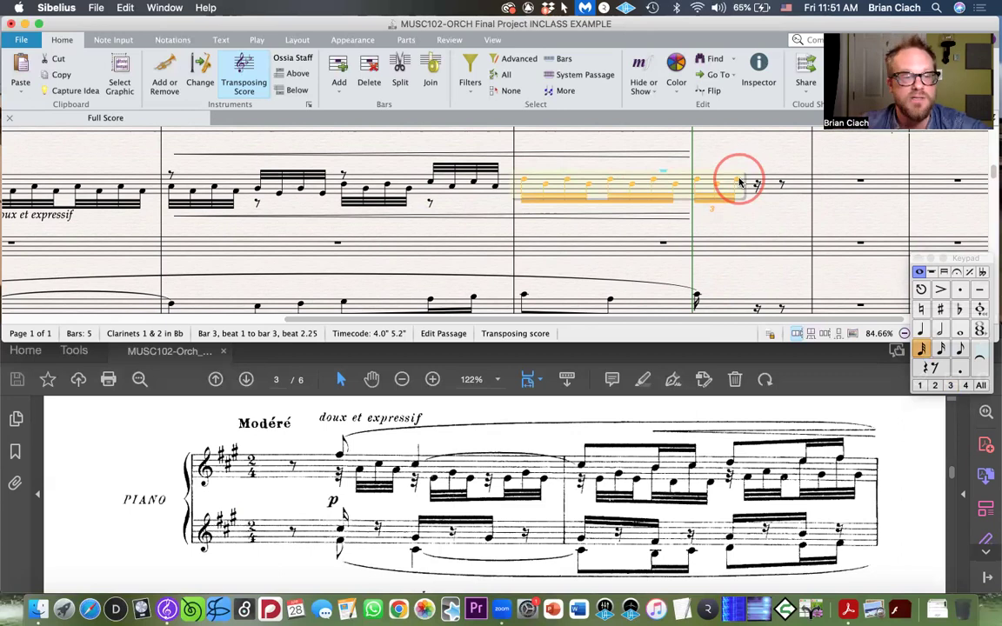
key(Escape)
scroll(729, 165, left, 10)
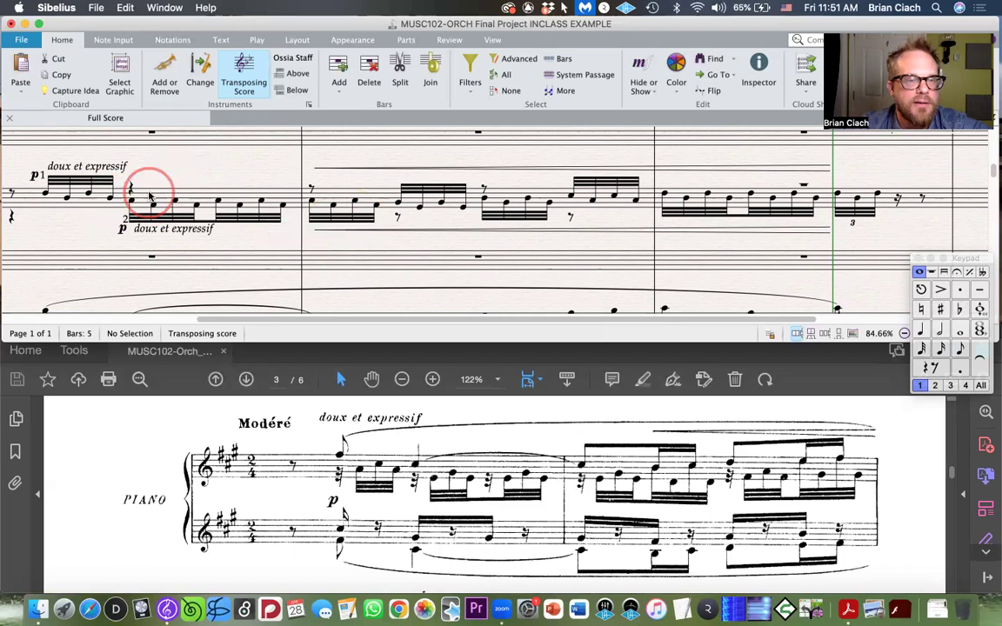
click(151, 194)
click(217, 161)
scroll(242, 165, left, 1)
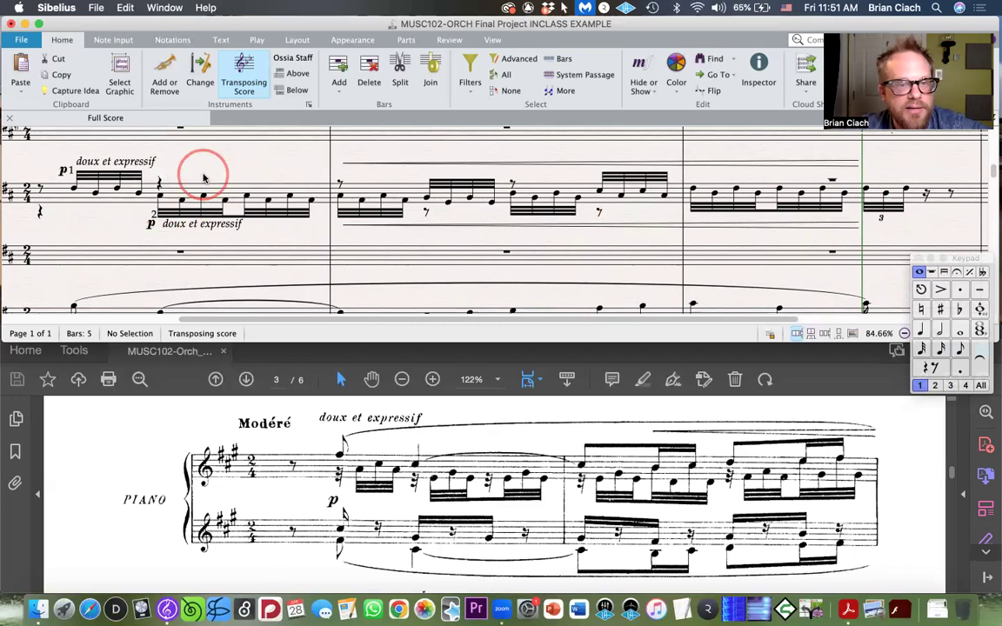
click(381, 192)
click(294, 160)
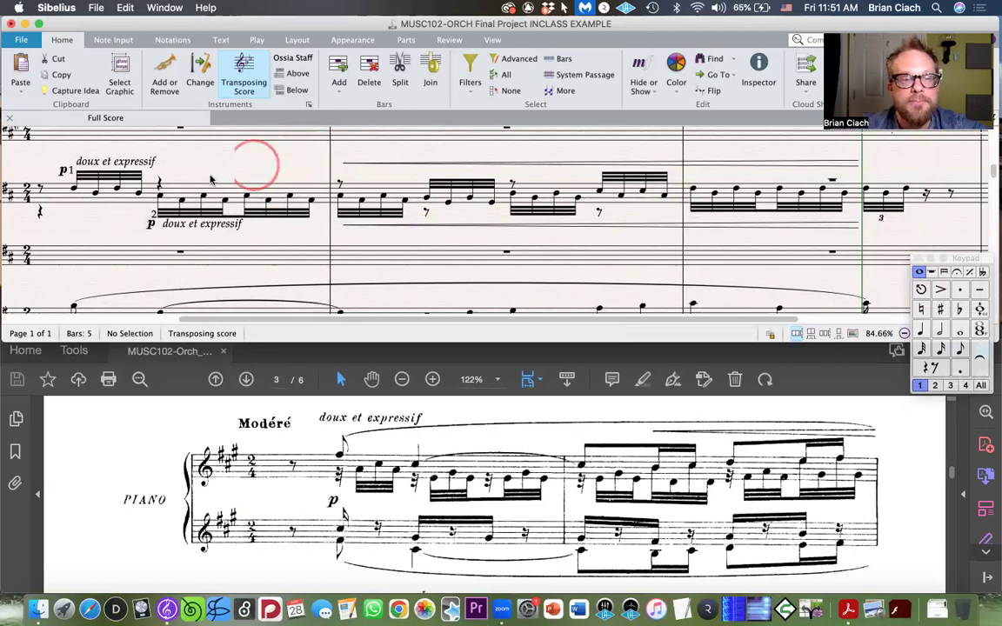
Step: Select the second clarinet's notes in bar 1 from beat 2 to beat 2.5, then the beat 2.5 note alone, clearing each selection
click(188, 193)
key(Escape)
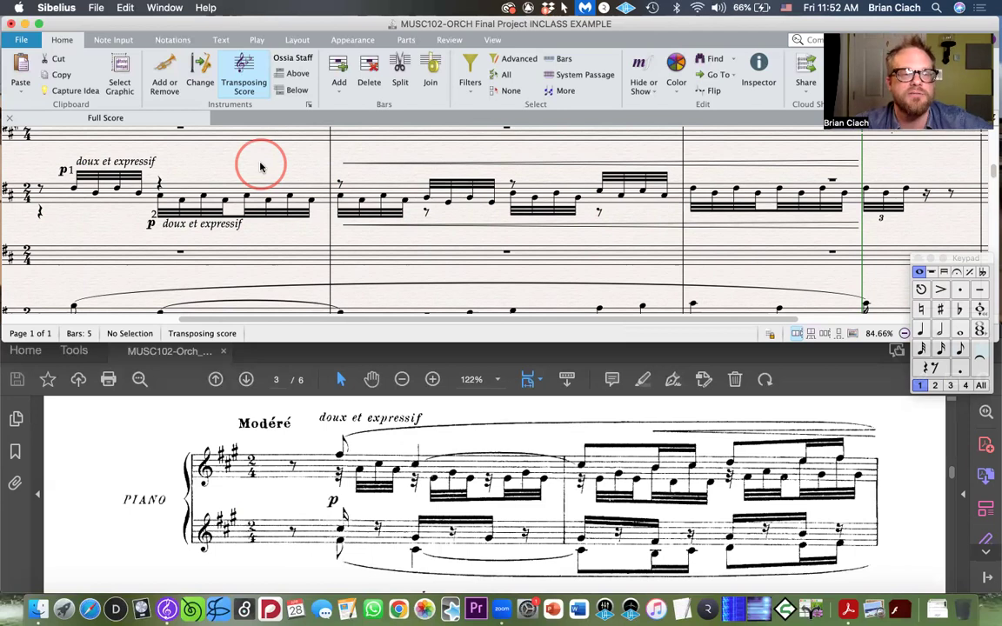
click(159, 197)
shift+click(244, 198)
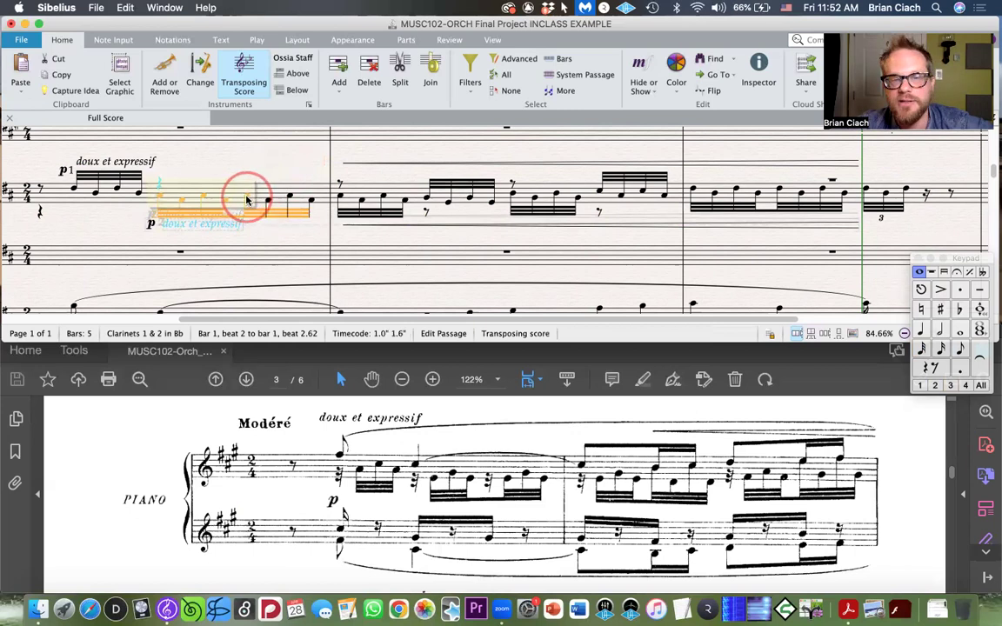
key(Escape)
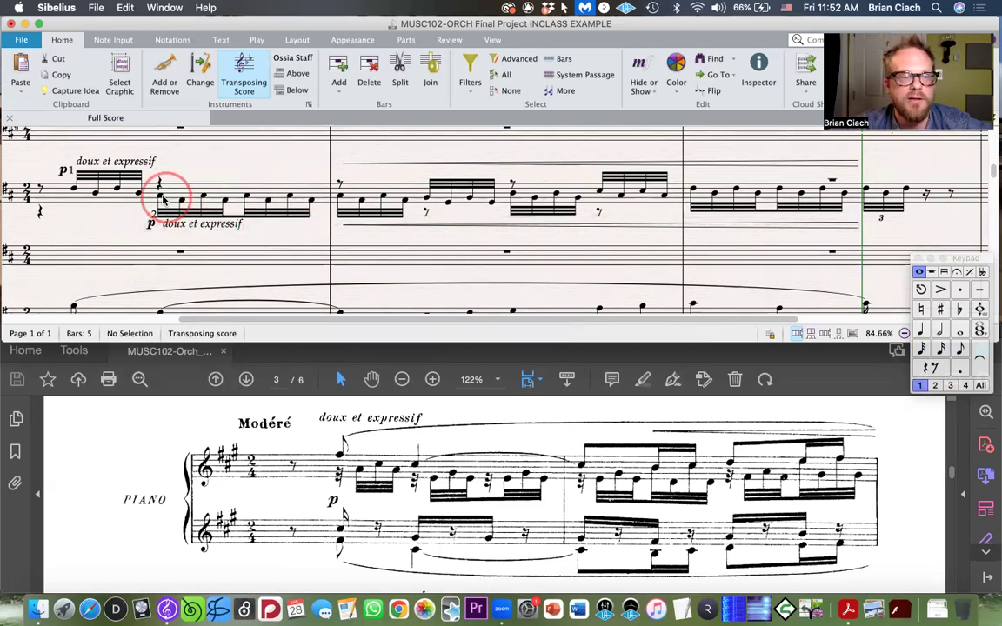
click(246, 199)
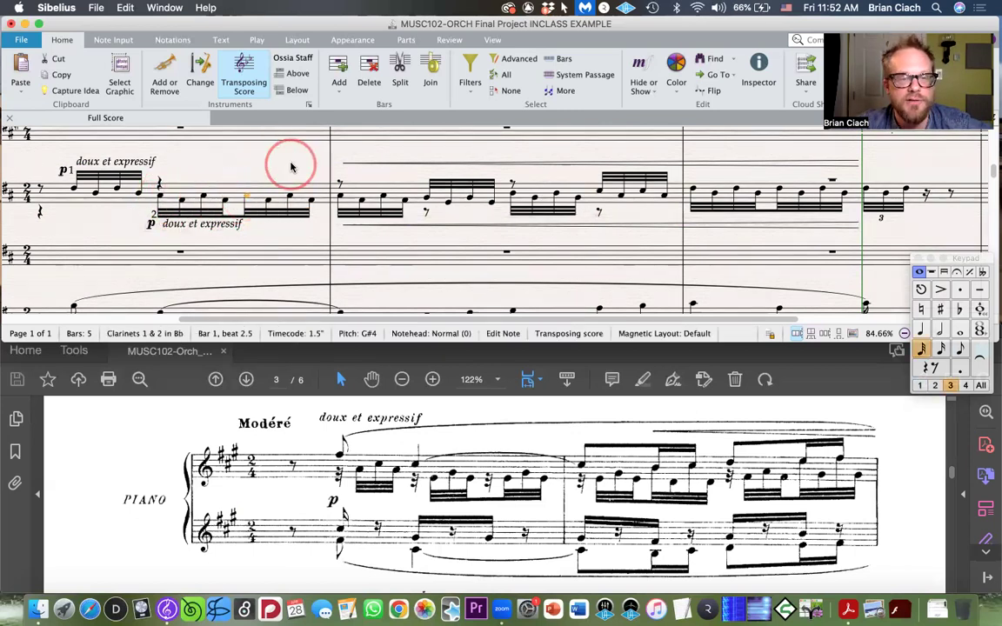
click(291, 166)
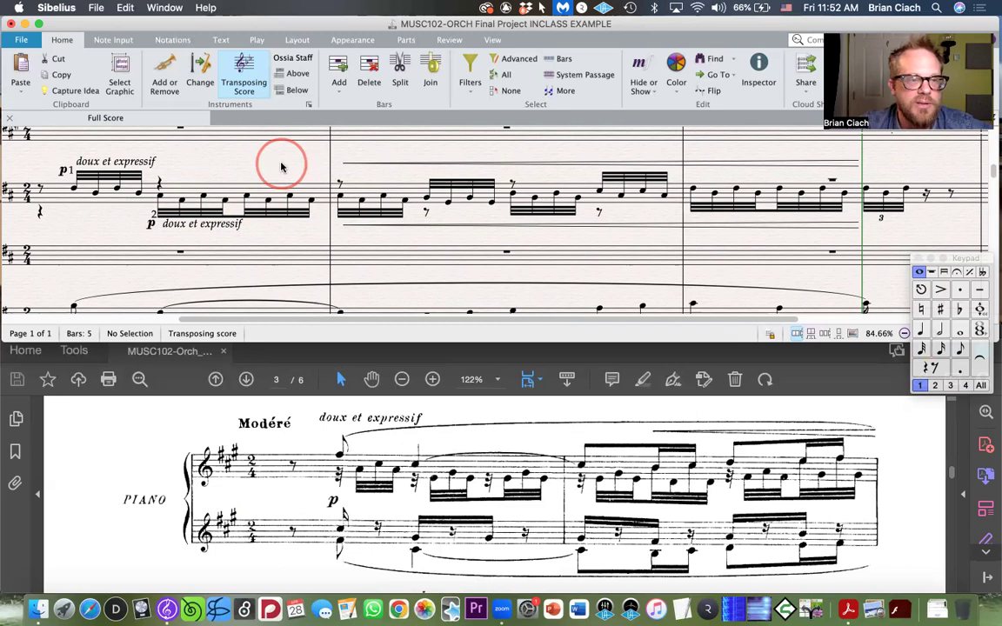
Step: Select bar 1 of the Clarinets 1 & 2 staff, play it back, stop playback and clear the selection
scroll(287, 166, left, 5)
scroll(281, 166, right, 3)
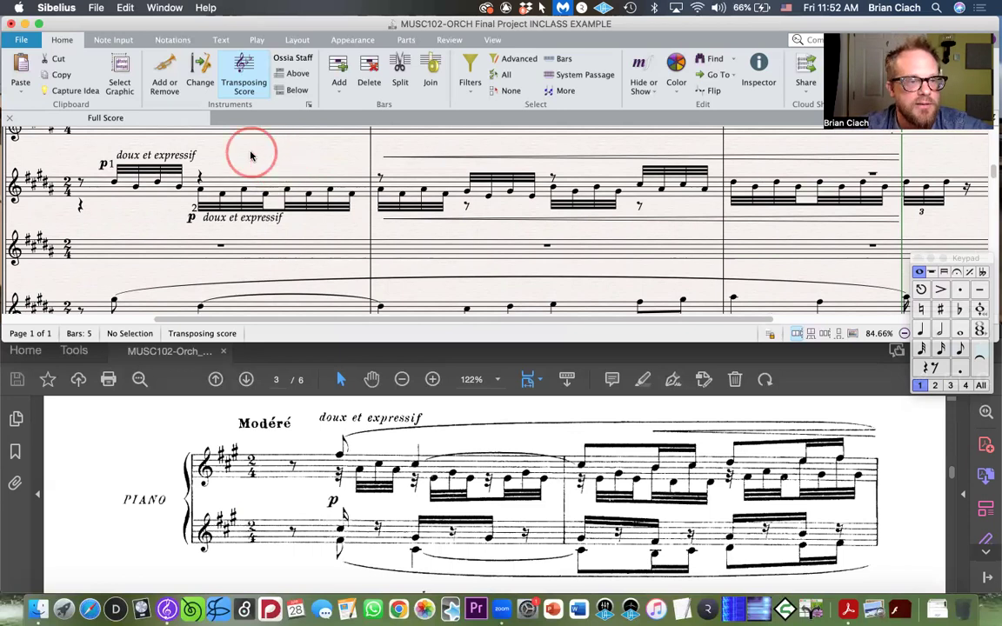
click(109, 193)
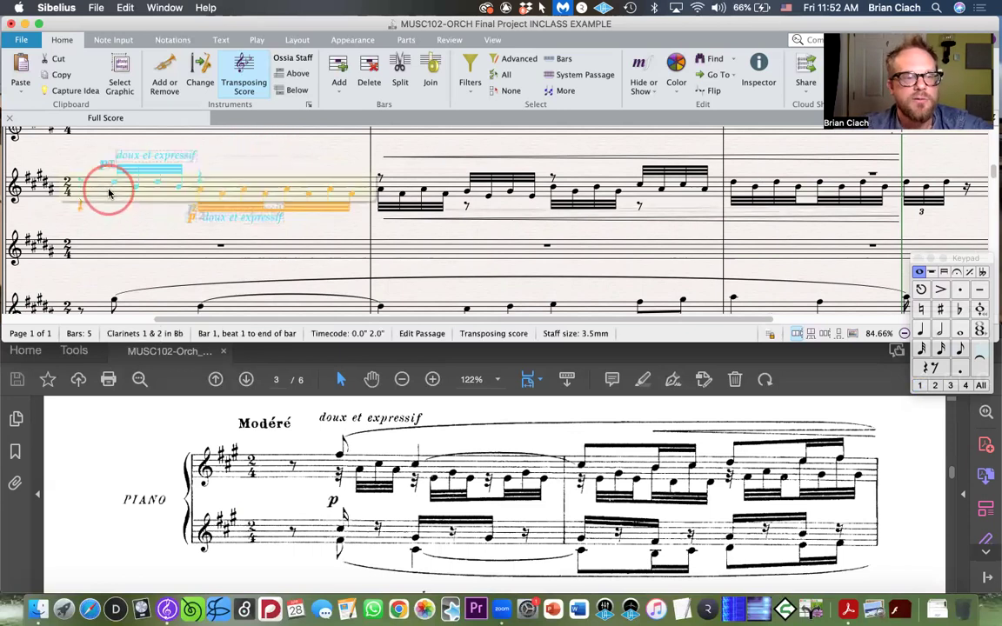
key(p)
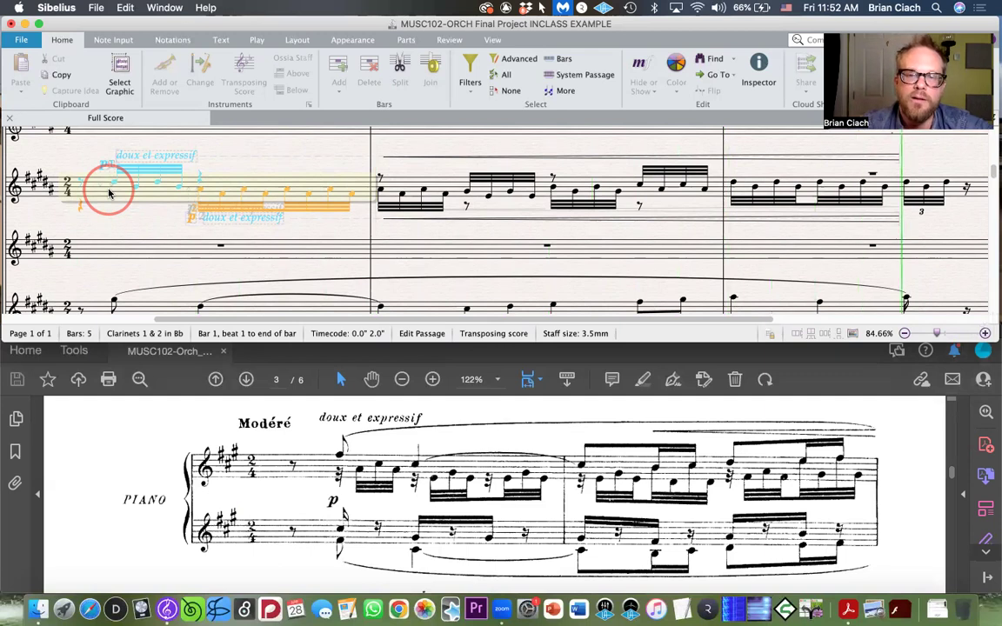
key(space)
click(264, 160)
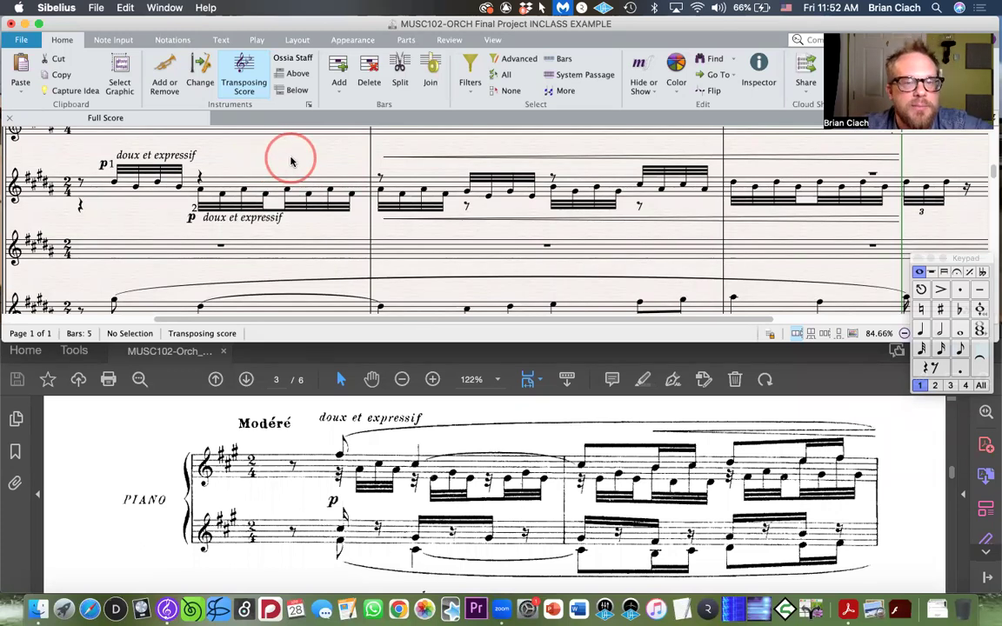
Step: Examine the orchestral score from the woodwinds to the harps and strings alongside the piano reduction's Modéré opening
scroll(305, 159, right, 2)
scroll(304, 159, down, 1)
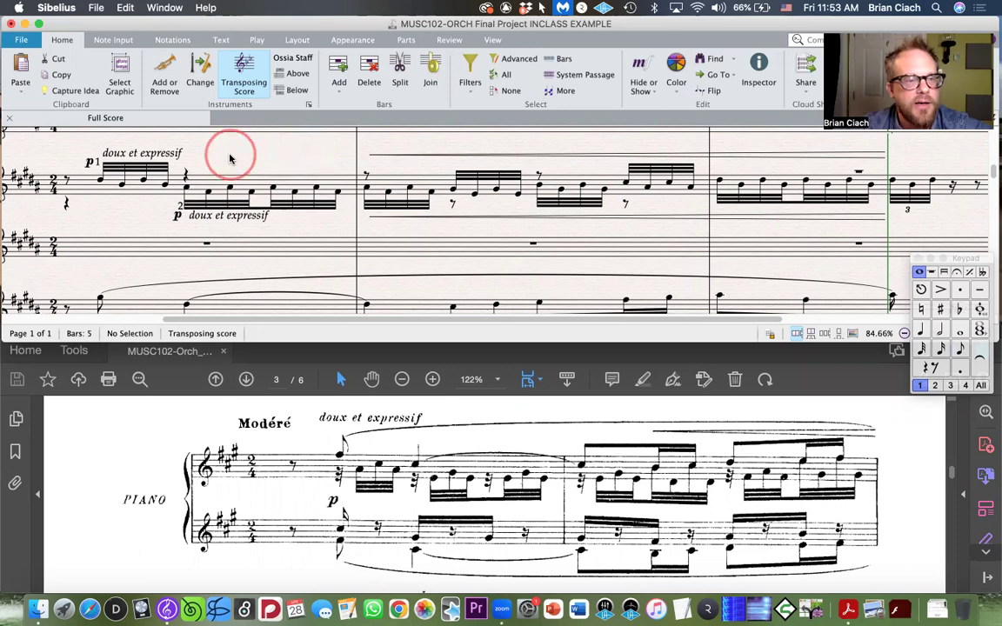
scroll(239, 155, left, 5)
scroll(229, 156, right, 4)
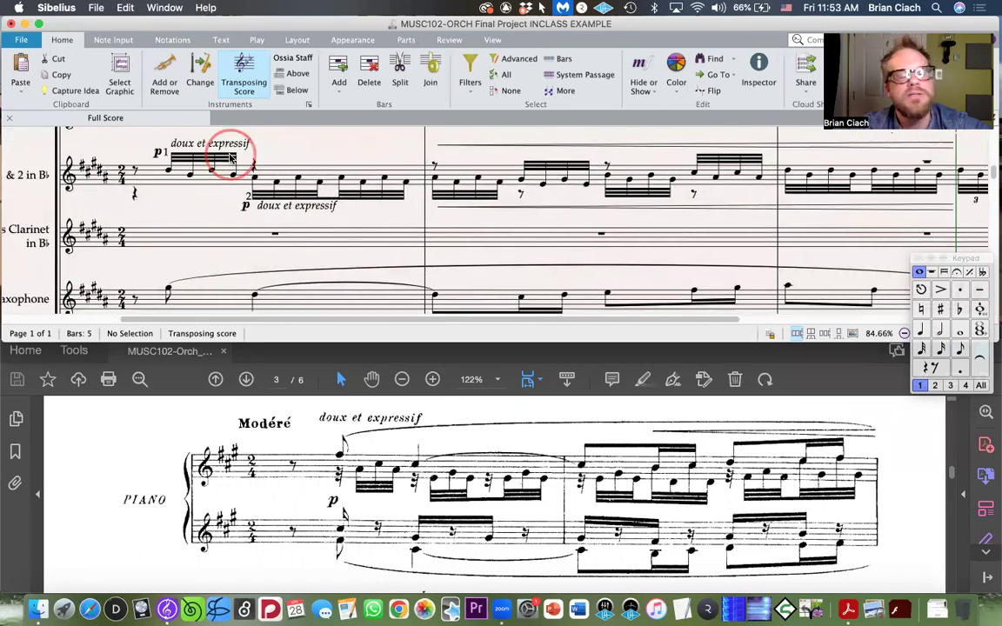
scroll(274, 154, right, 1)
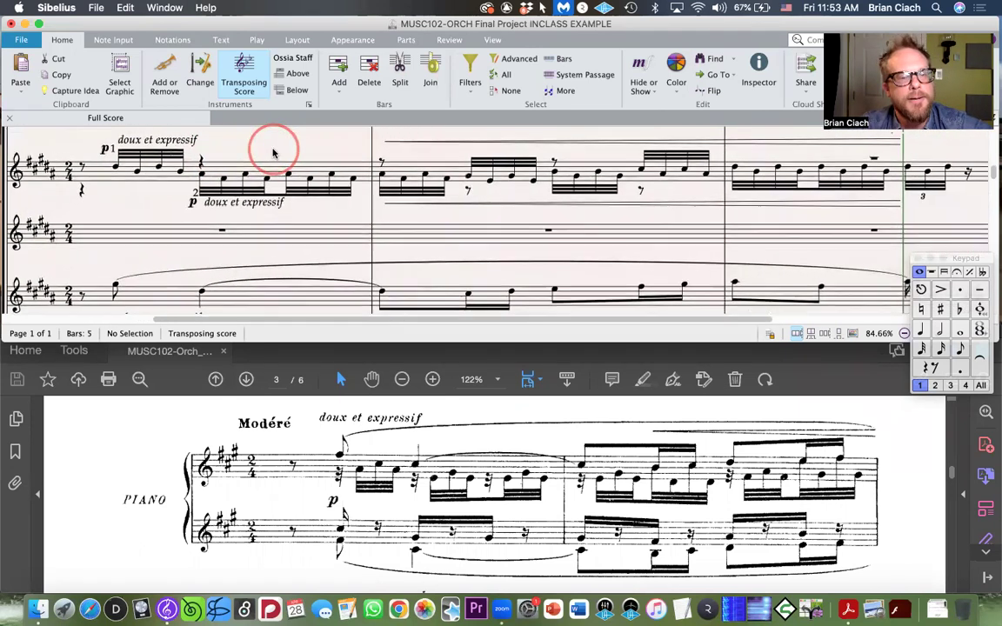
scroll(320, 160, down, 3)
scroll(320, 161, down, 3)
scroll(440, 199, down, 5)
scroll(442, 202, down, 5)
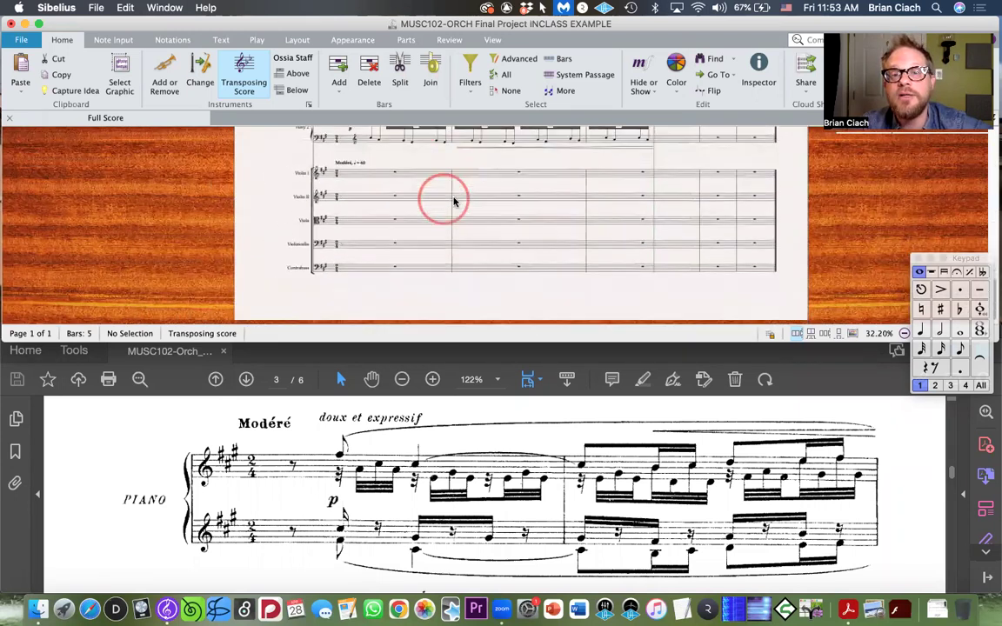
scroll(494, 213, up, 5)
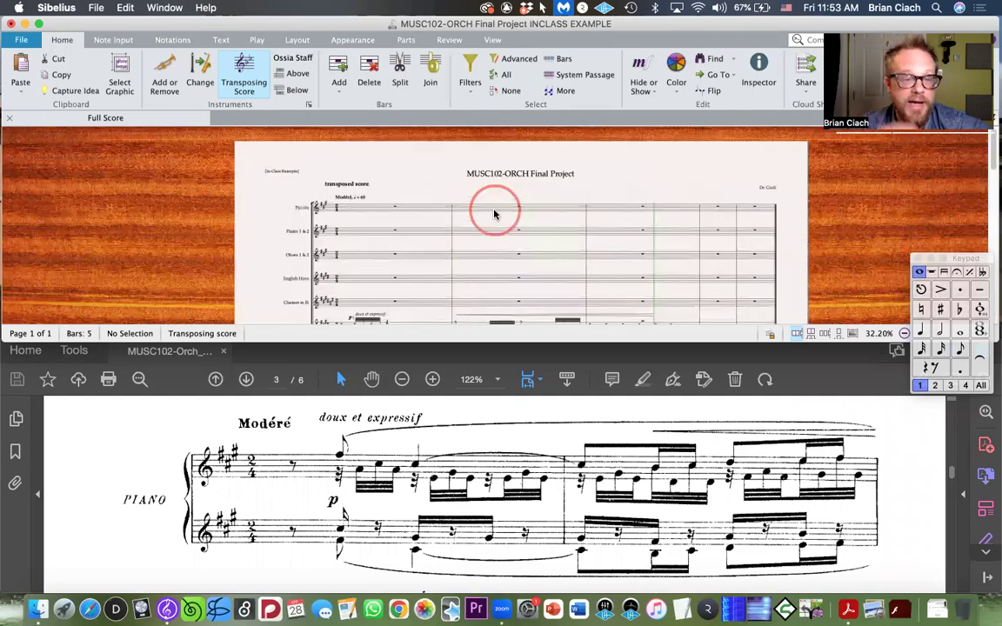
scroll(494, 214, down, 3)
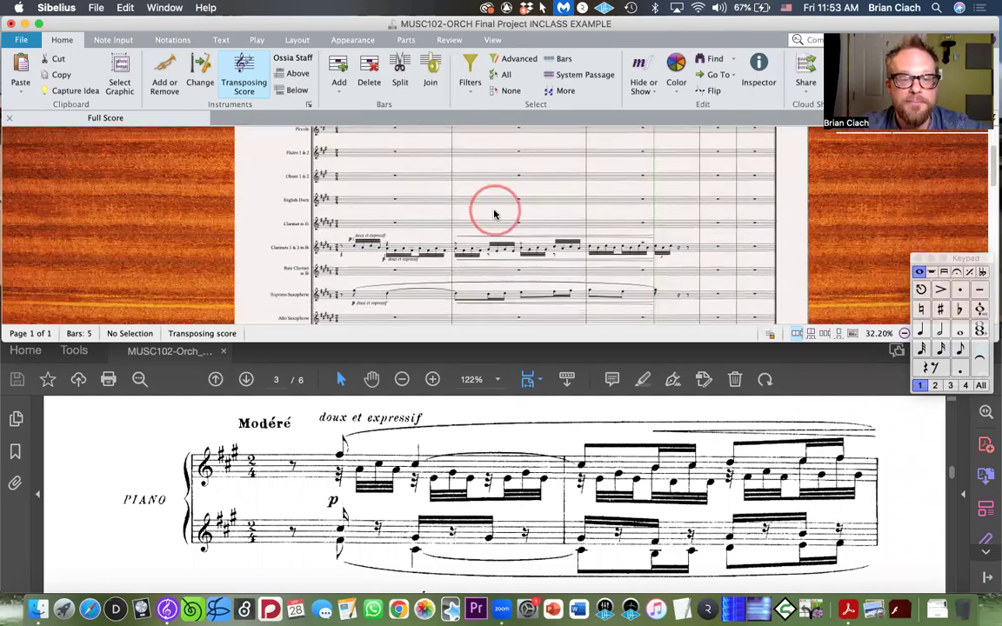
scroll(487, 435, down, 2)
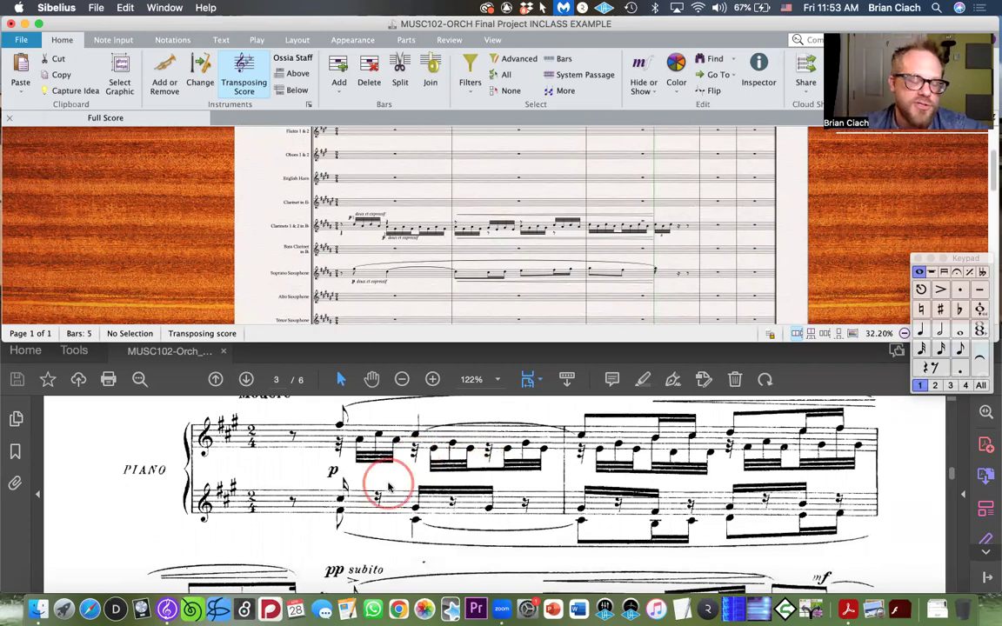
scroll(388, 483, down, 5)
scroll(383, 489, up, 6)
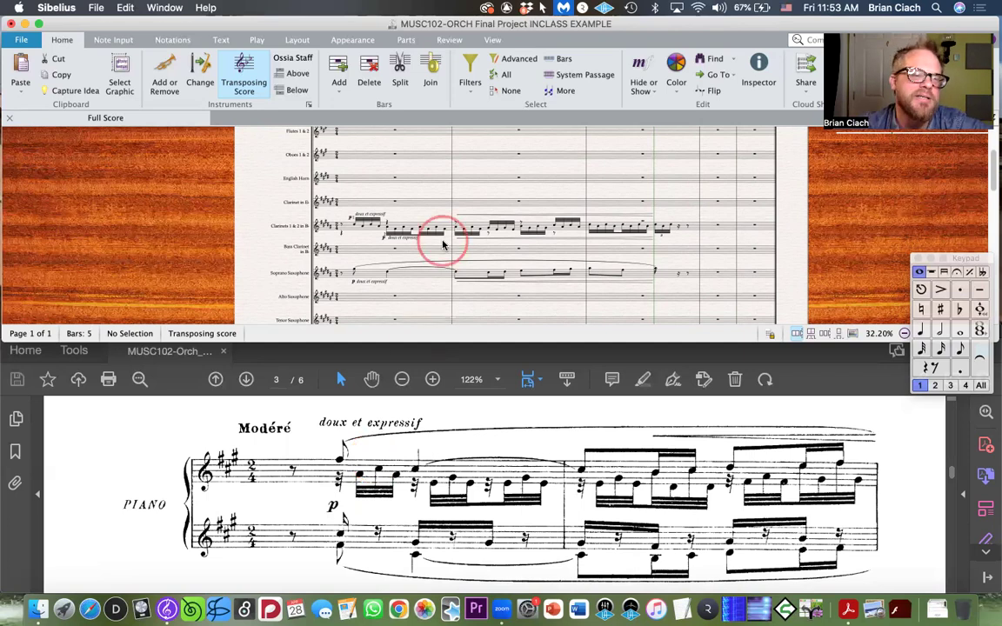
scroll(441, 245, down, 10)
scroll(442, 244, down, 10)
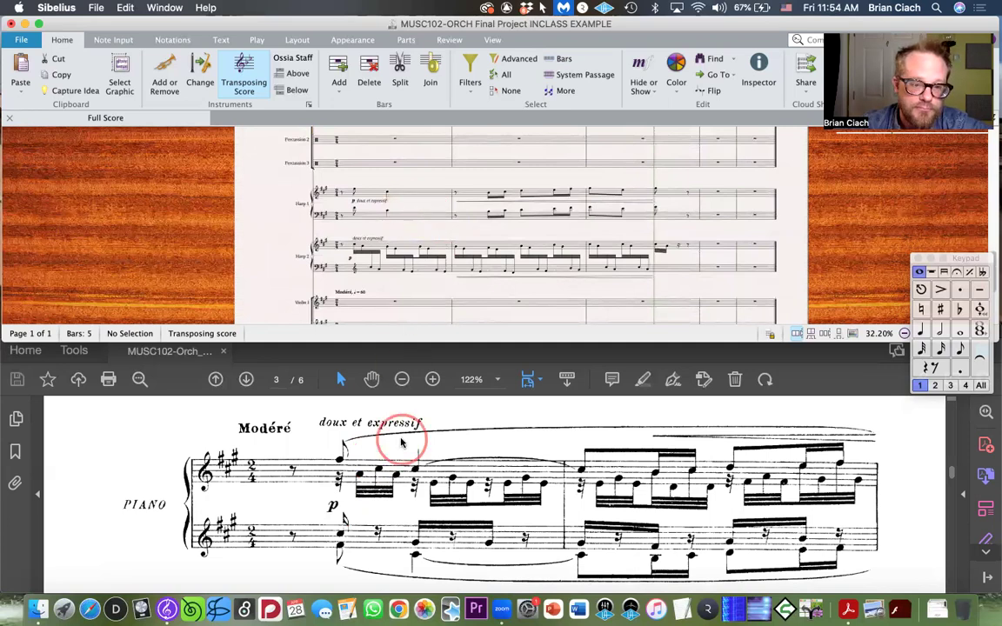
Step: Look through the piano reduction PDF from page 3 to the Animé passage on page 5
scroll(401, 443, down, 15)
scroll(401, 443, down, 15)
scroll(401, 443, down, 15)
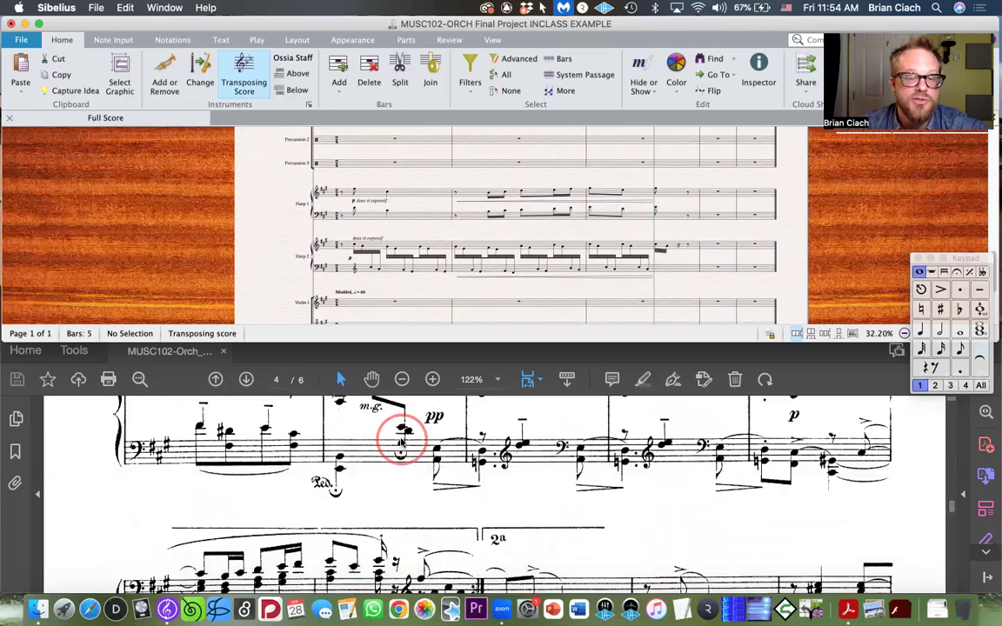
scroll(401, 442, down, 15)
scroll(401, 442, down, 15)
scroll(401, 442, down, 10)
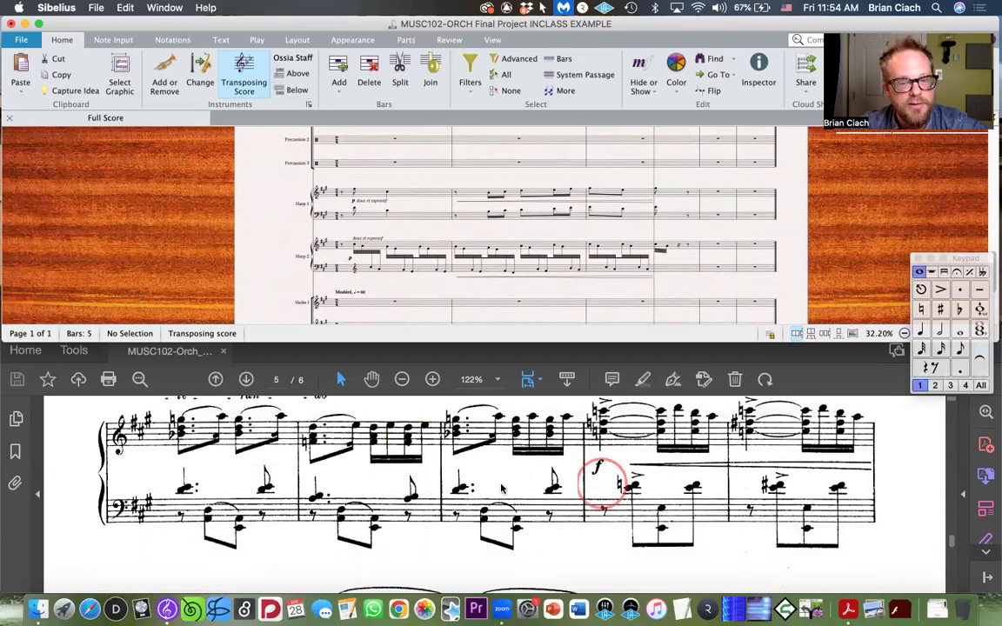
scroll(551, 461, up, 2)
scroll(550, 461, up, 10)
scroll(551, 461, down, 8)
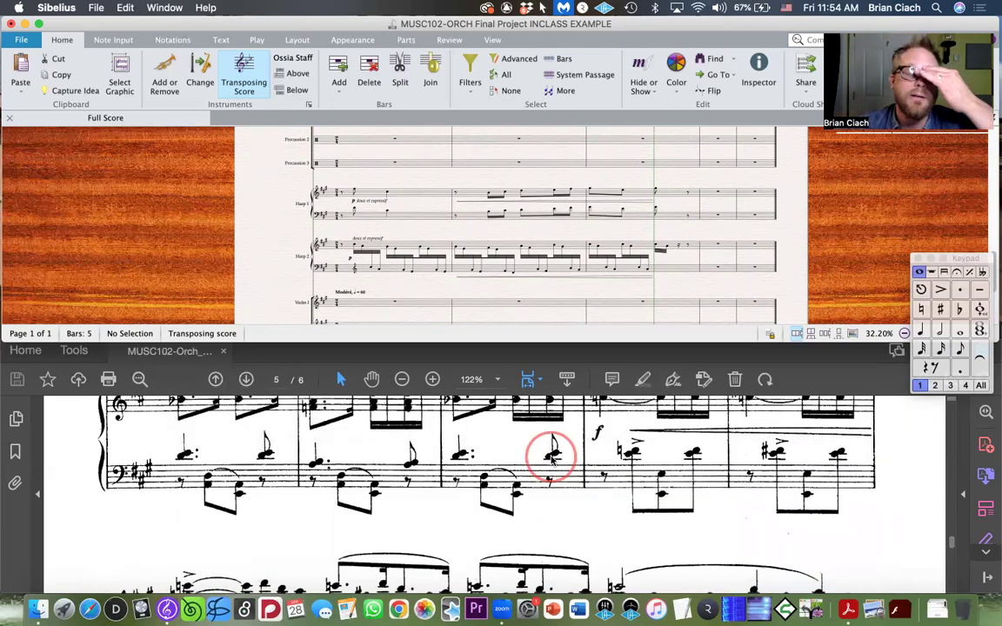
scroll(551, 461, up, 3)
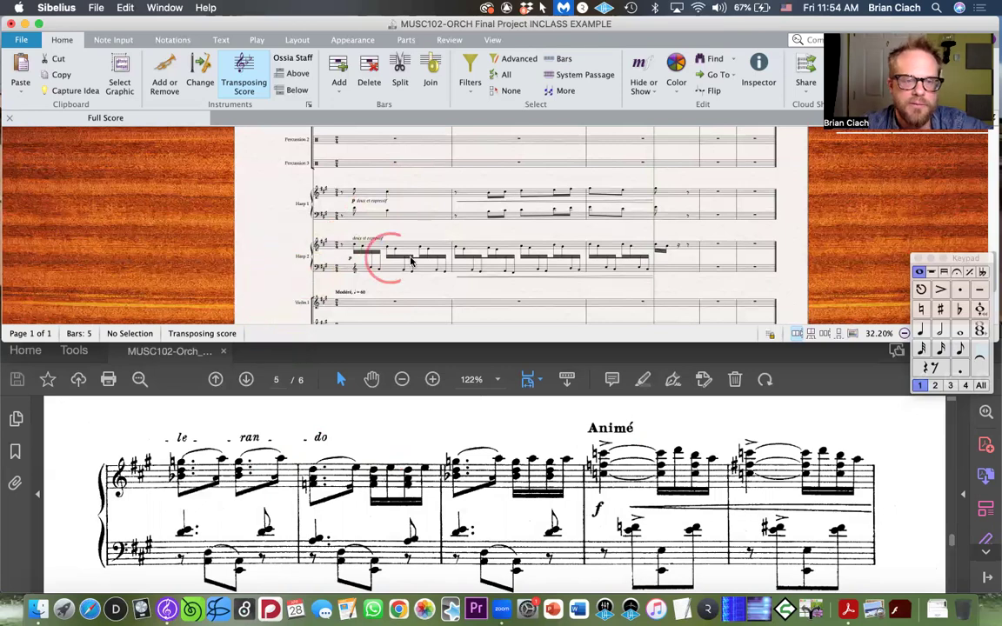
Step: Enlarge the orchestral score's window over the piano reduction and reduce the zoom to show the whole page
scroll(450, 232, up, 5)
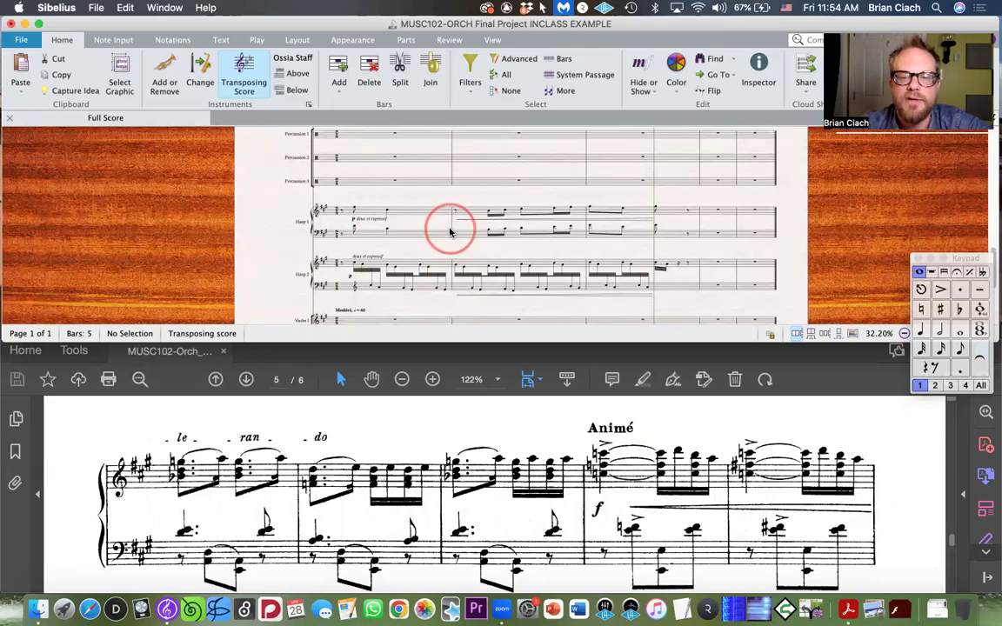
scroll(450, 232, up, 6)
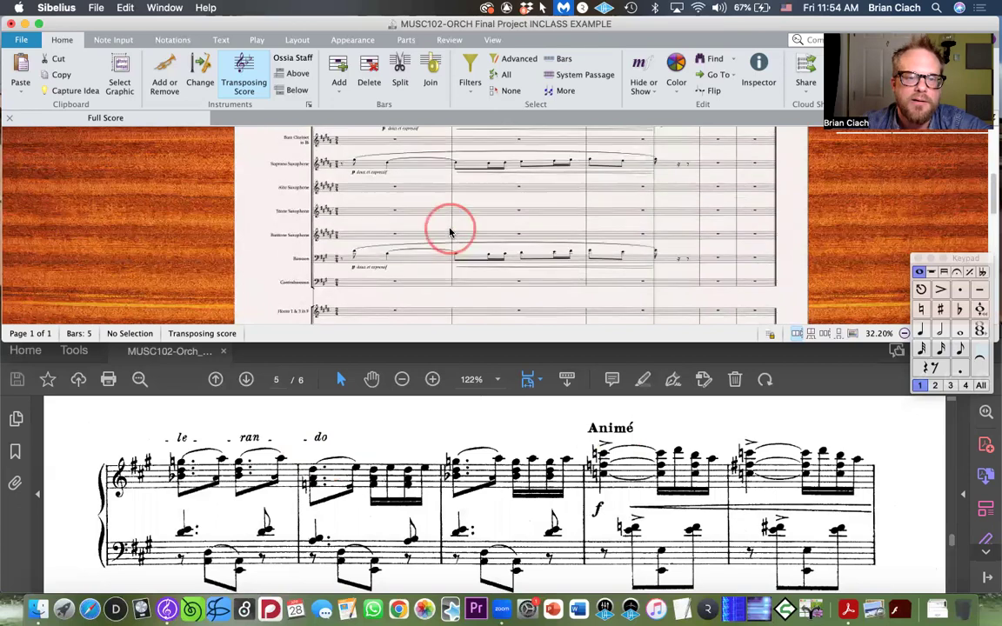
scroll(450, 232, up, 2)
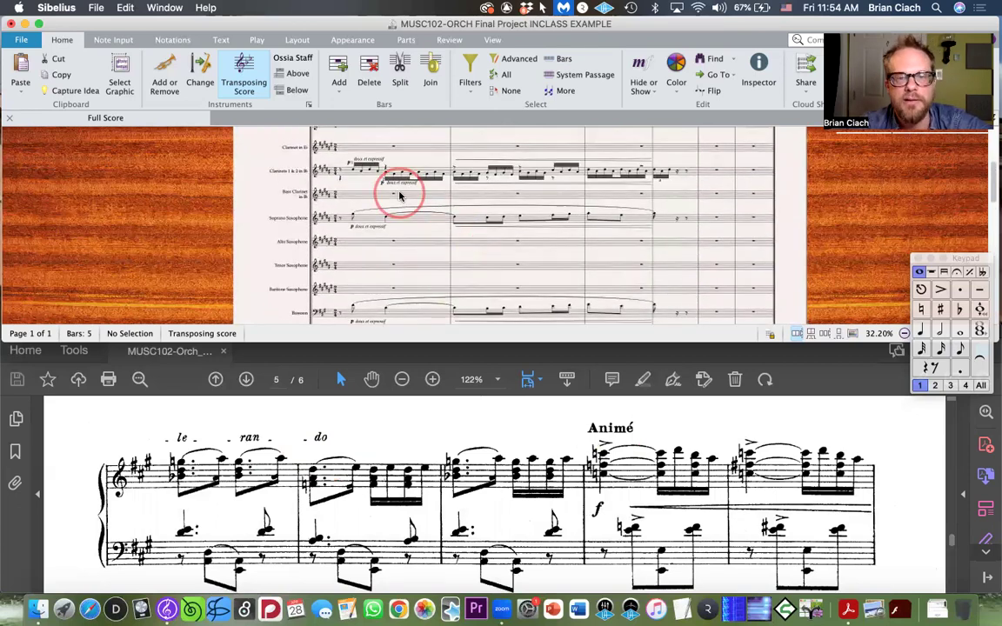
scroll(400, 195, up, 5)
scroll(399, 195, down, 6)
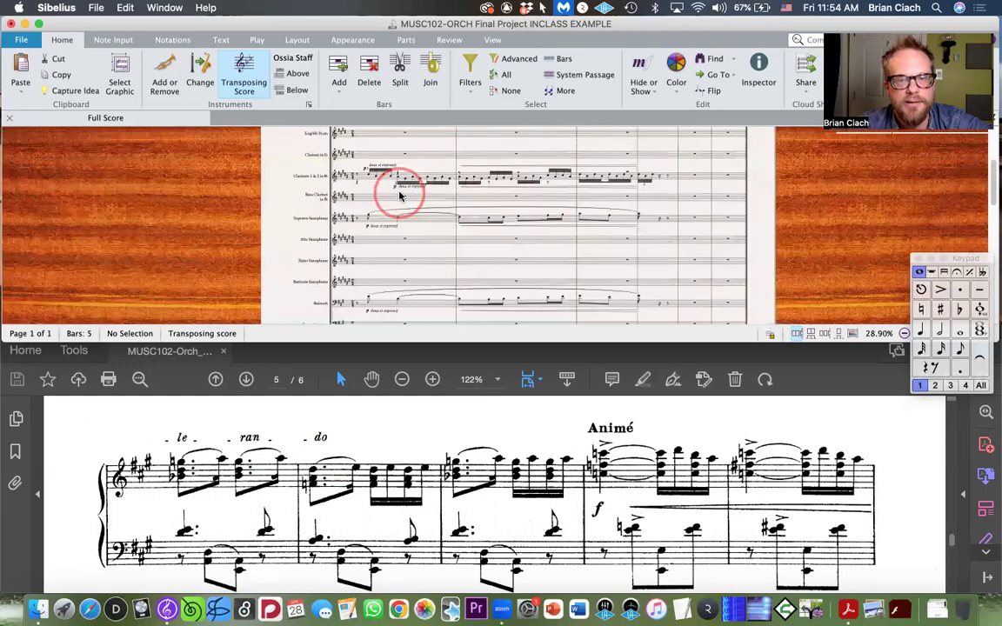
scroll(400, 196, down, 5)
drag(337, 340, 339, 558)
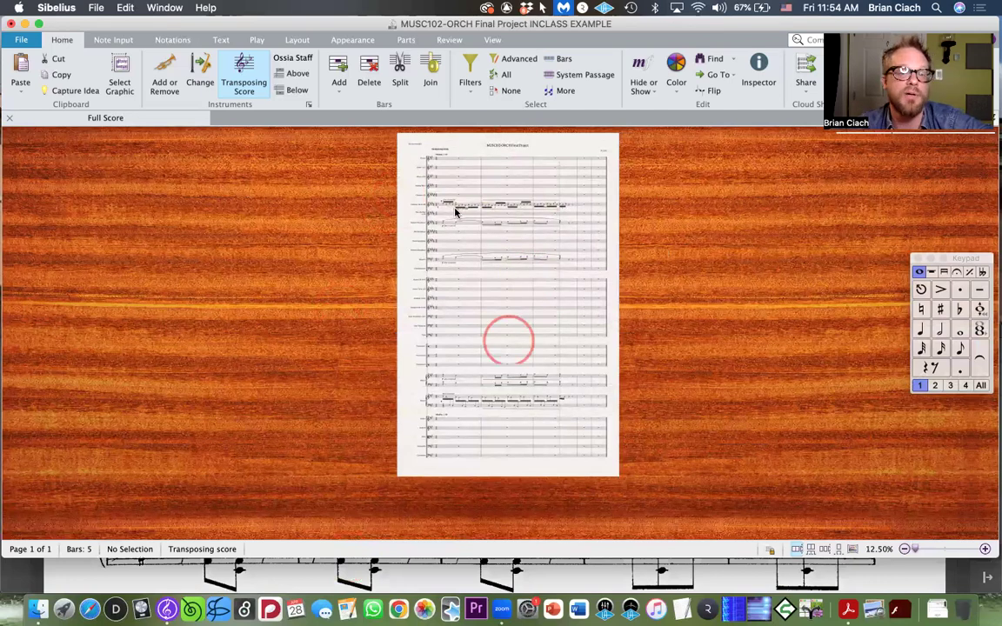
Step: Examine how the clarinet, soprano saxophone and bassoon parts relate to the two harp parts in bars 1 to 3
scroll(489, 226, up, 4)
scroll(488, 229, up, 5)
scroll(582, 304, down, 3)
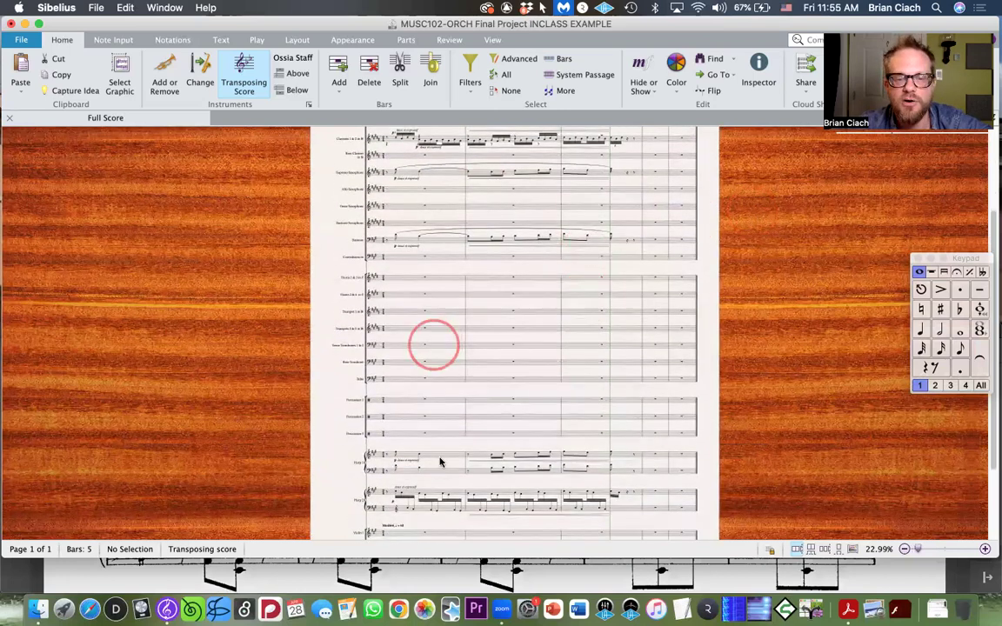
drag(441, 462, 464, 434)
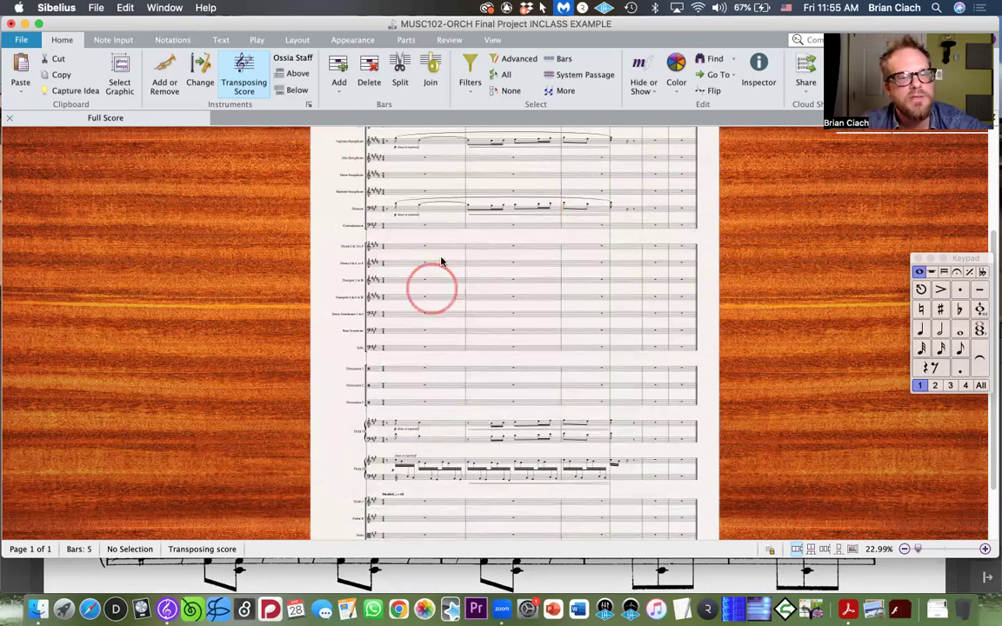
scroll(443, 253, up, 3)
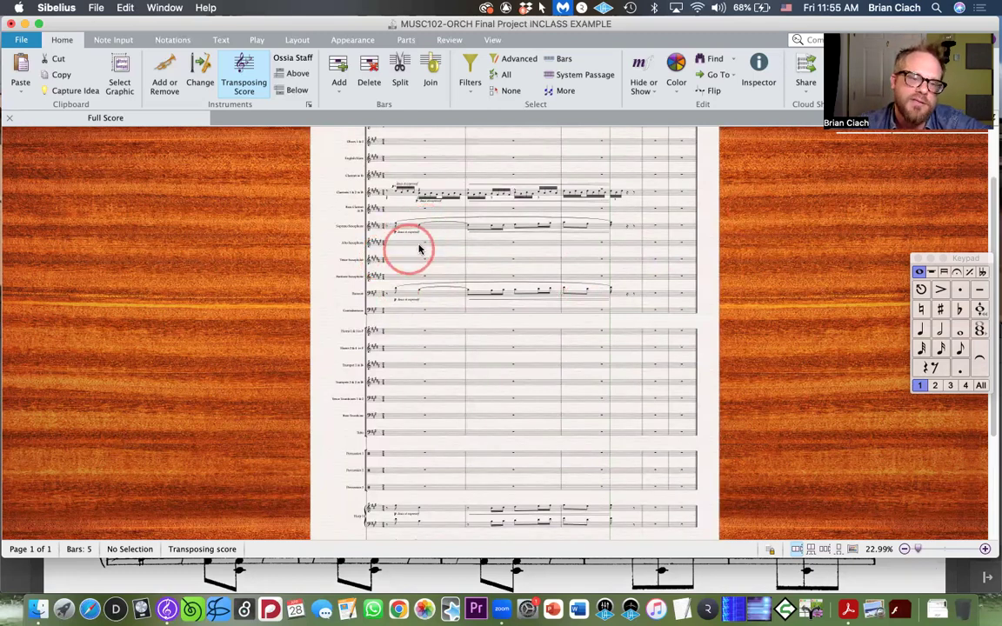
scroll(442, 246, up, 3)
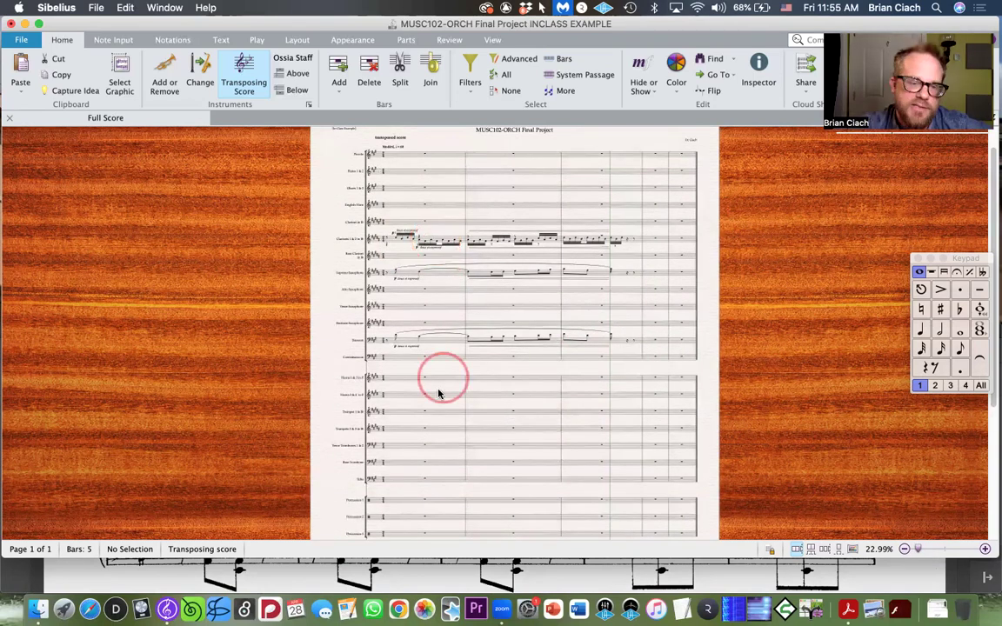
scroll(438, 392, down, 3)
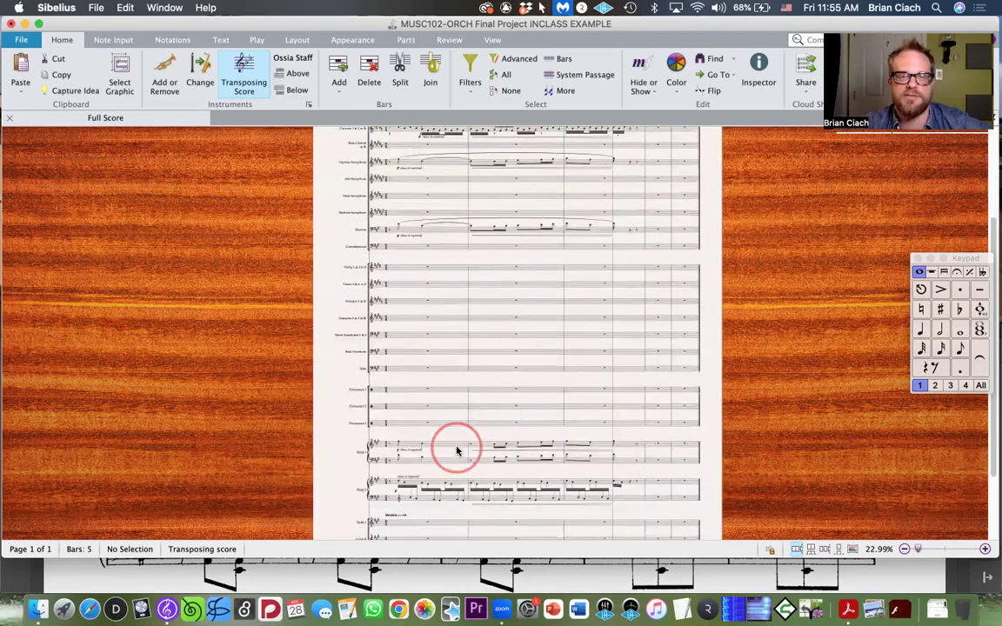
Step: Select bars 1 to 3 across all staves from Clarinets 1 & 2 down to the Bassoon
scroll(452, 417, up, 3)
click(446, 318)
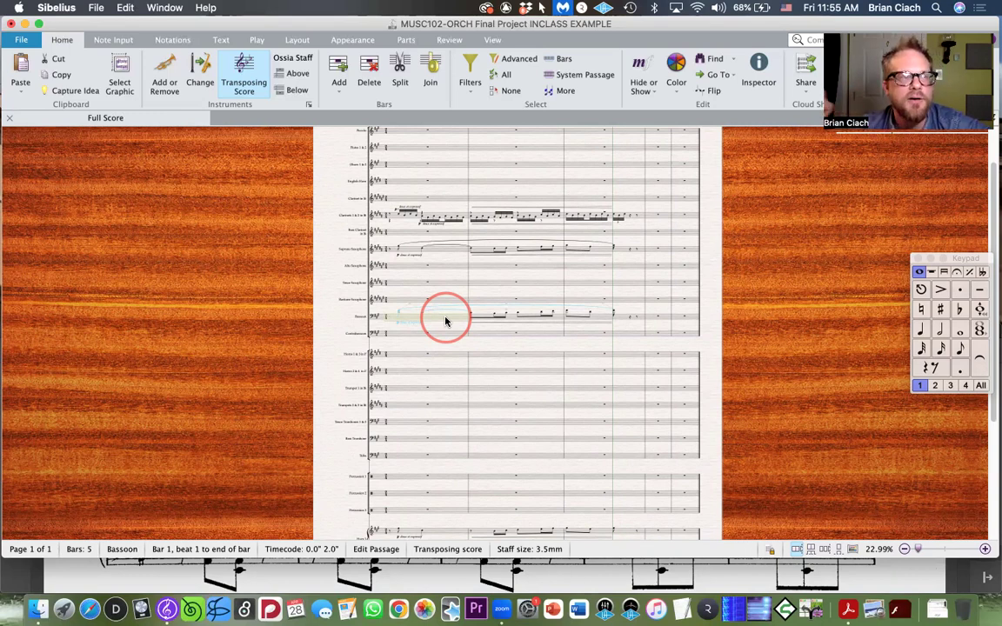
click(439, 217)
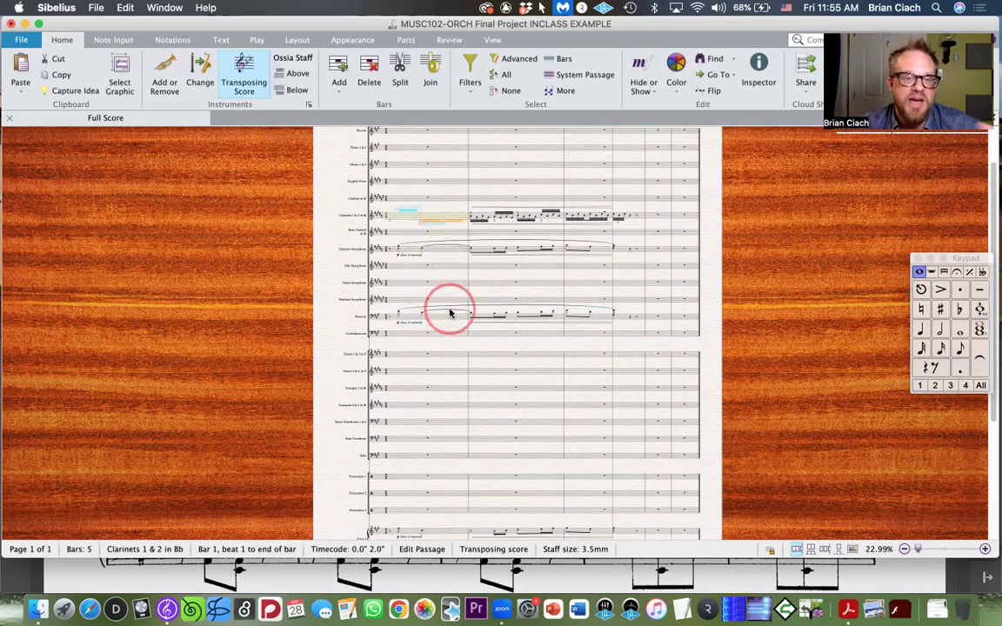
shift+click(619, 318)
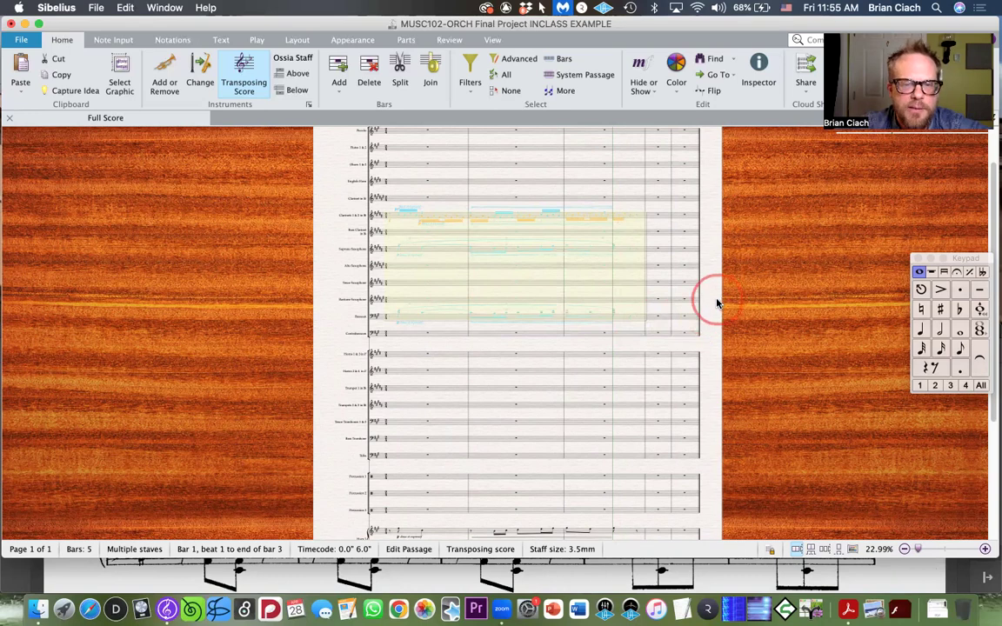
Step: Review the "doux et expressif" markings in bar 1 of the clarinets, soprano saxophone, bassoon and both harps
key(Escape)
scroll(717, 303, up, 5)
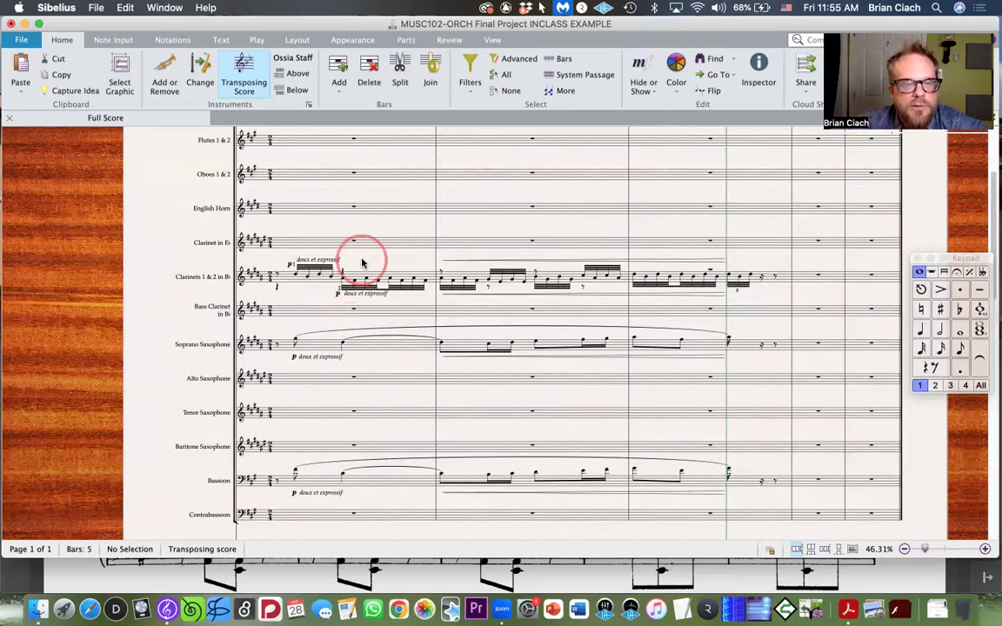
scroll(363, 262, down, 1)
click(309, 232)
drag(313, 331, 315, 331)
click(374, 340)
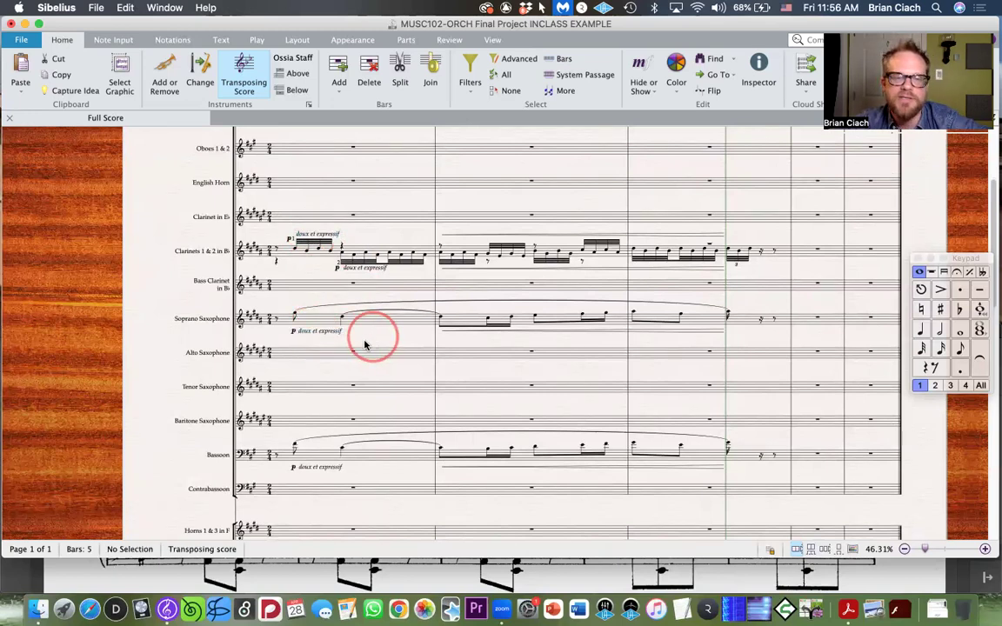
scroll(337, 355, down, 3)
click(314, 398)
click(344, 336)
click(324, 260)
click(358, 201)
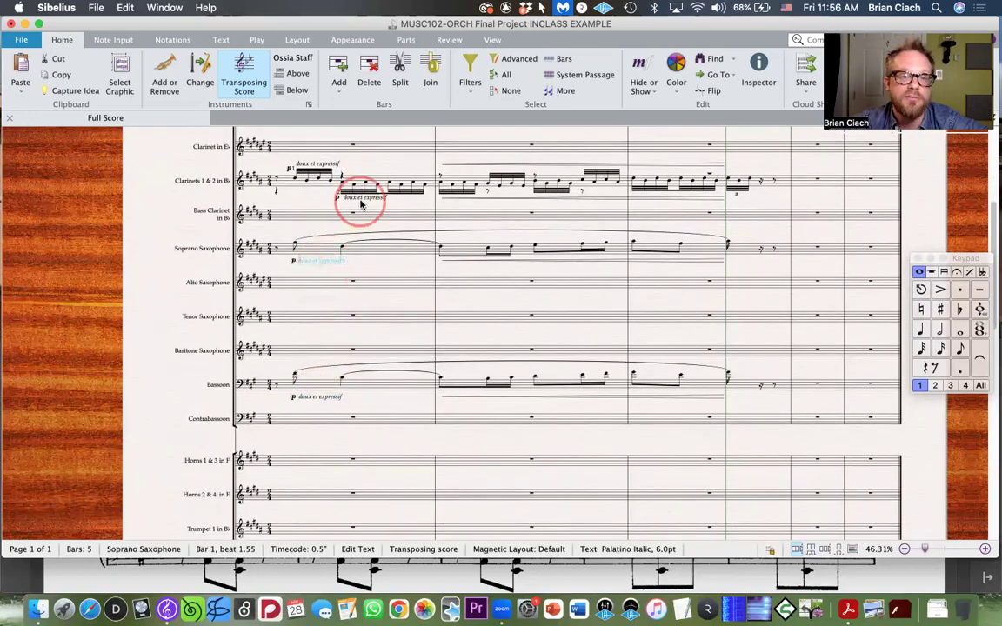
click(331, 166)
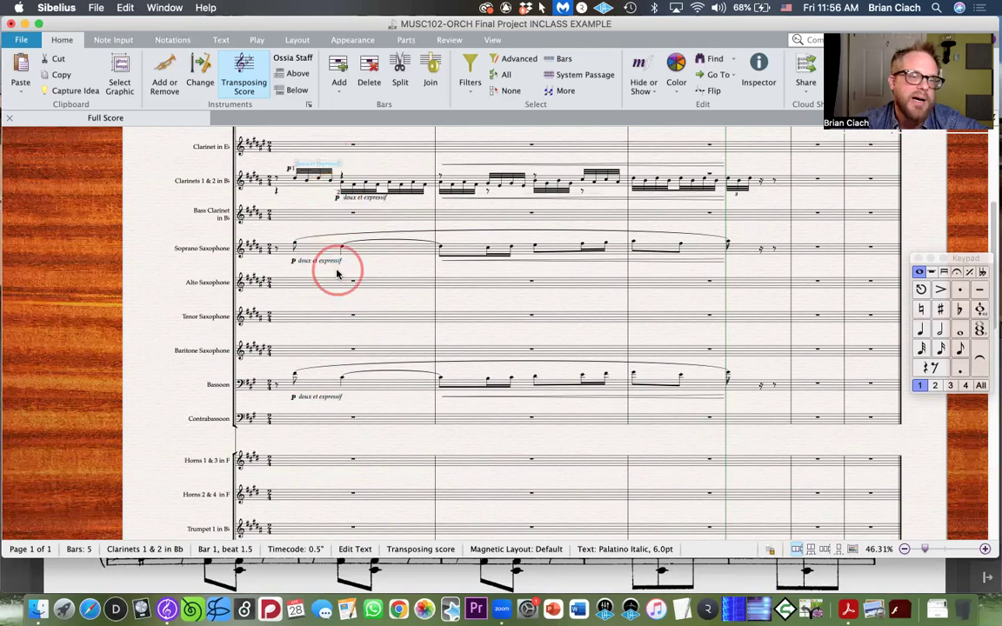
scroll(336, 269, down, 10)
click(318, 330)
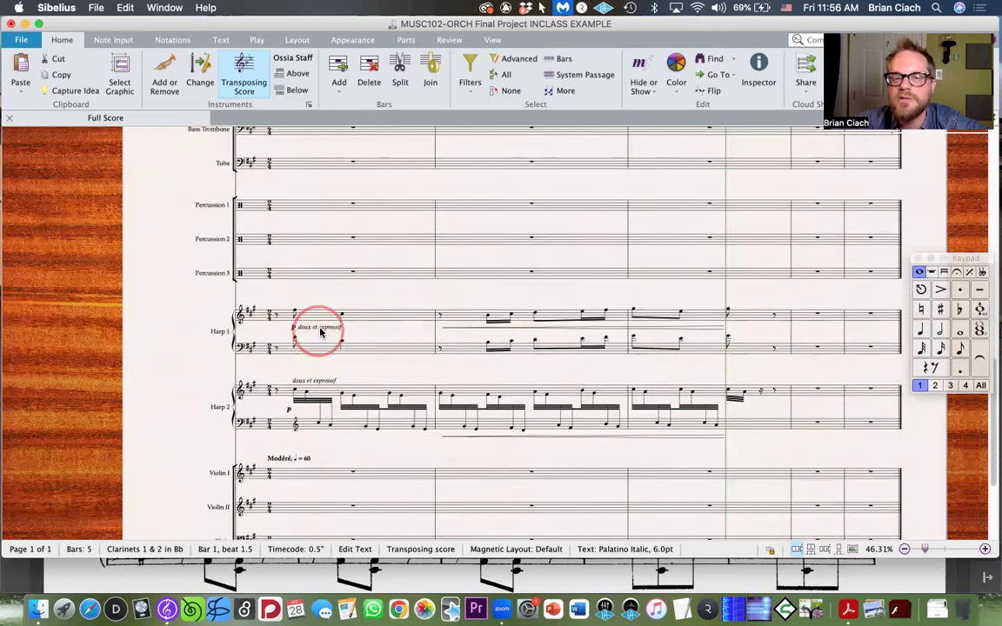
click(320, 380)
click(367, 380)
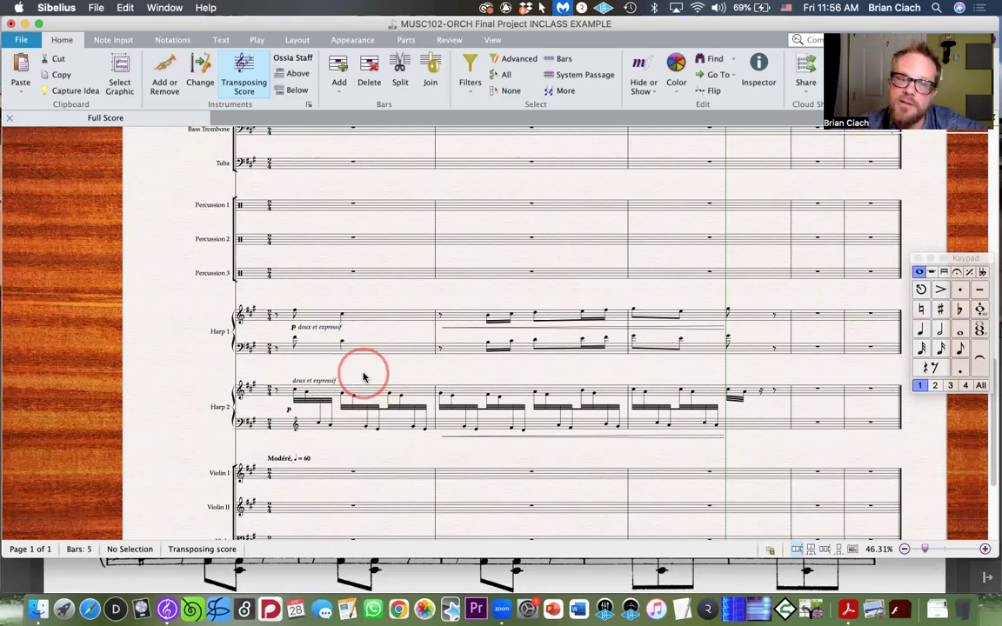
Step: Check the p dynamics at the opening of the harps, bassoon, soprano saxophone and Clarinets 1 & 2
click(294, 329)
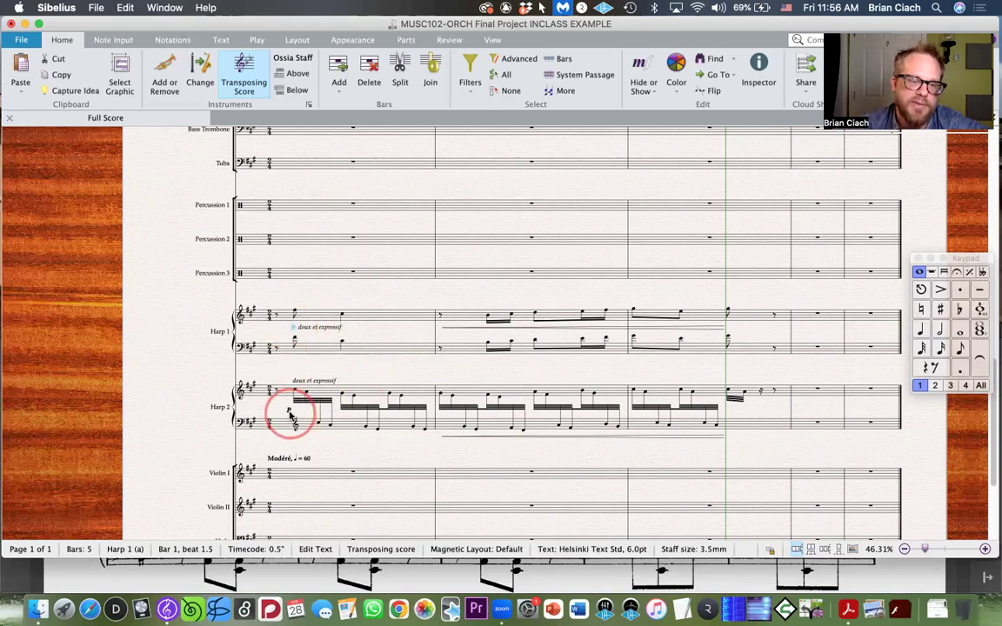
scroll(354, 329, up, 5)
scroll(354, 330, up, 7)
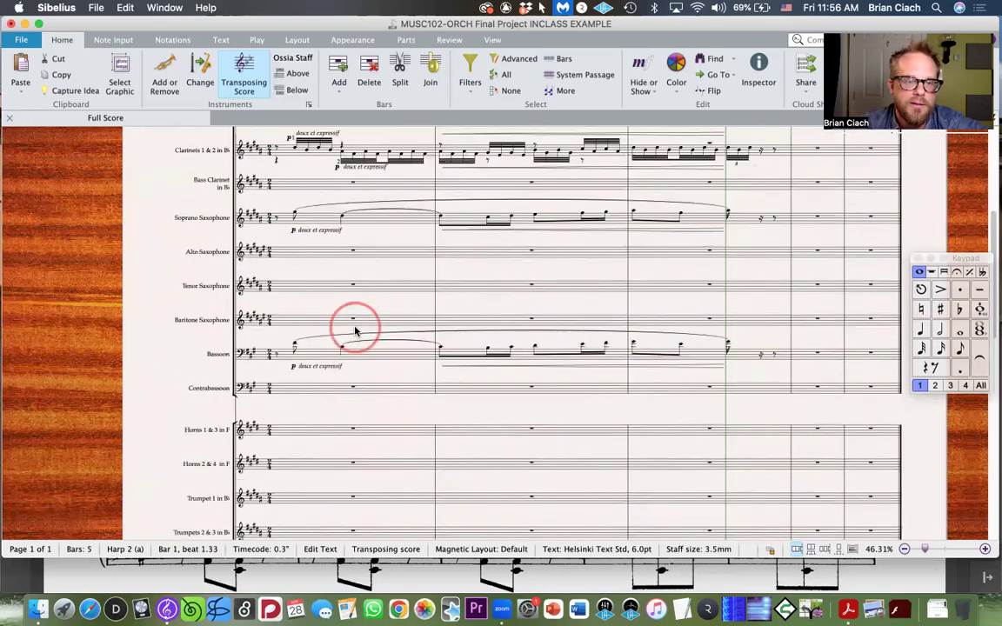
click(292, 389)
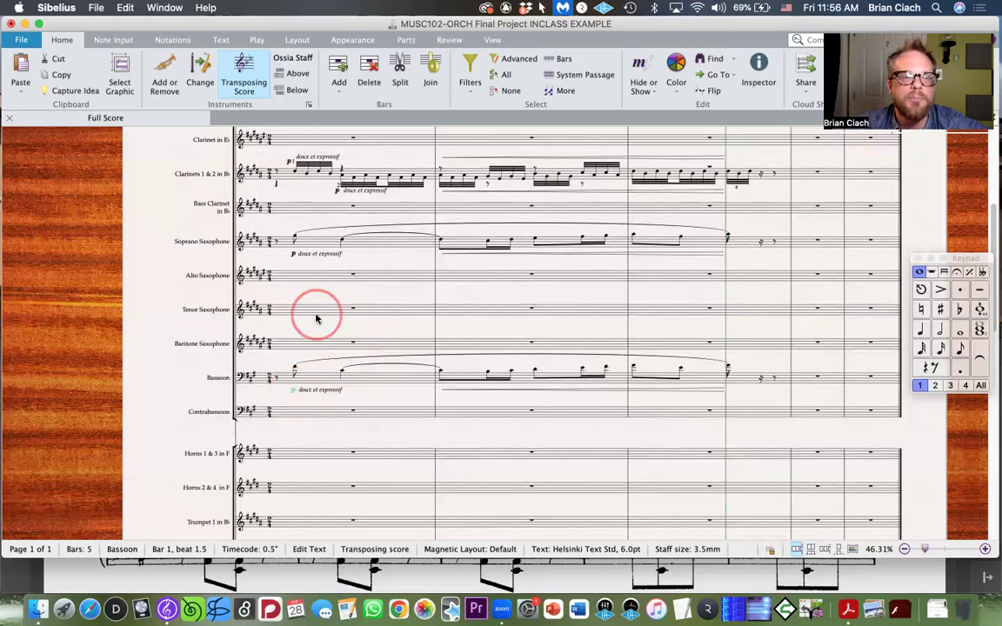
click(293, 254)
drag(337, 193, 287, 164)
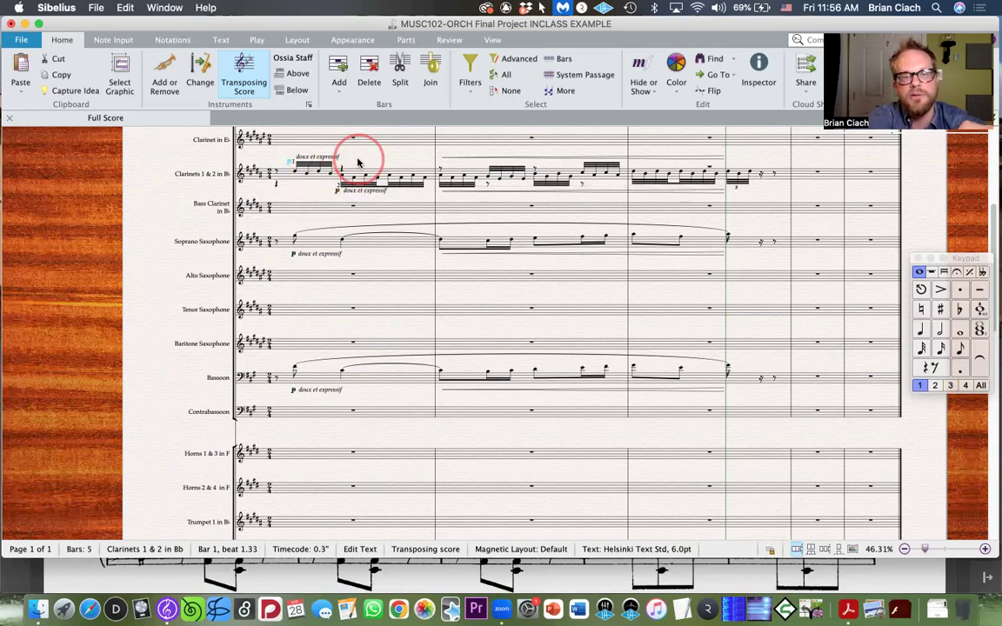
click(369, 162)
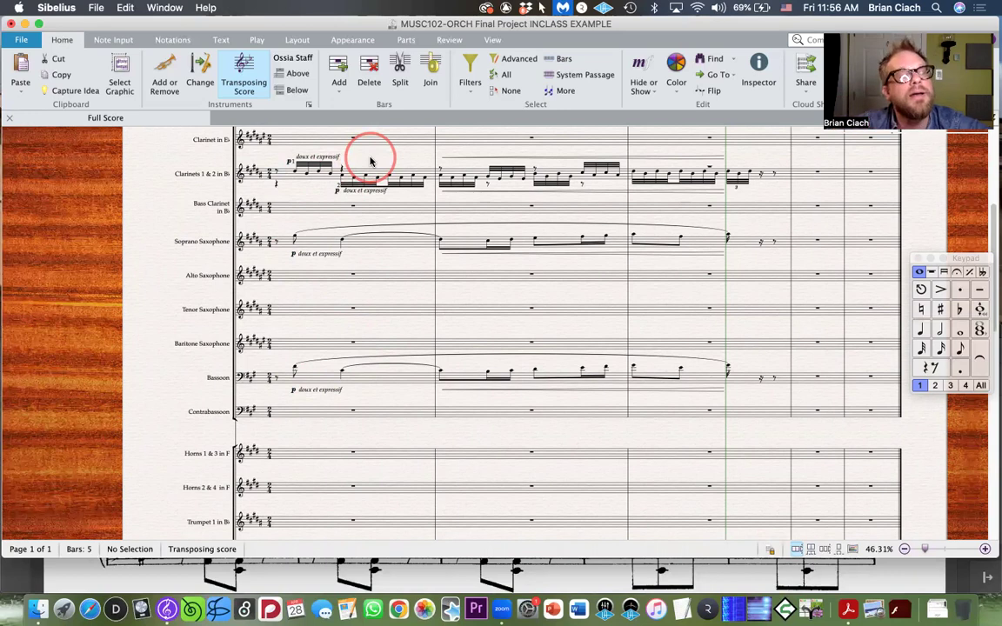
Step: Examine the Clarinets 1 & 2 staff close up, comparing the expression text and dynamics of the two players in bar 1
click(340, 162)
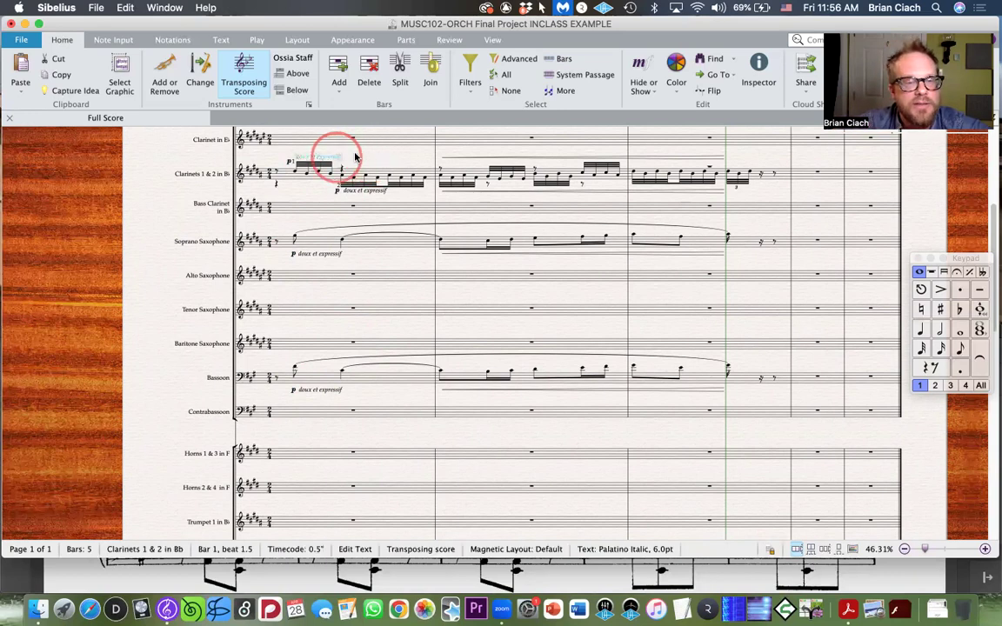
scroll(377, 211, up, 3)
scroll(377, 210, up, 2)
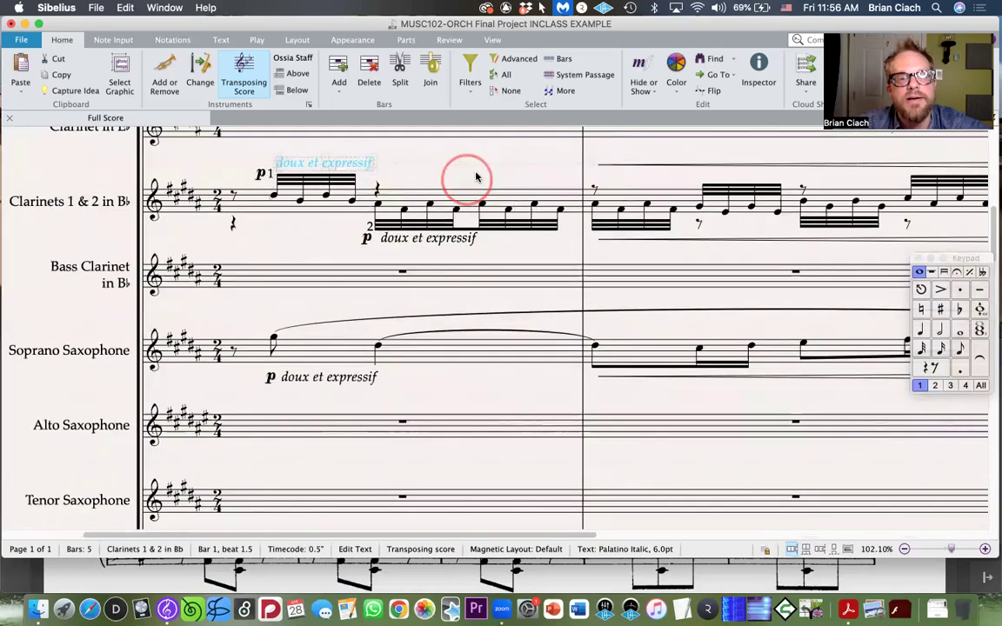
click(441, 261)
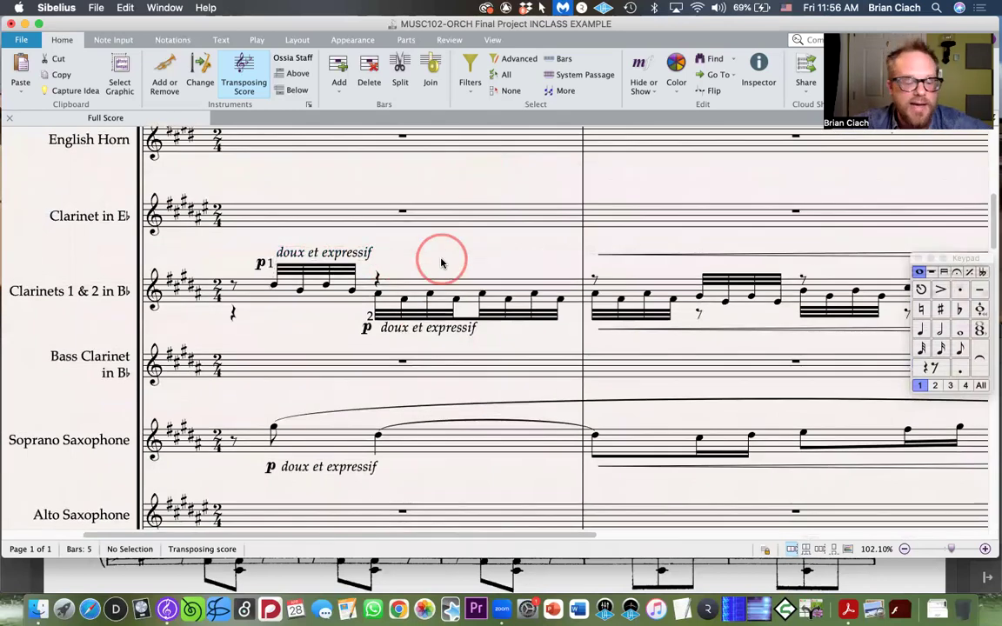
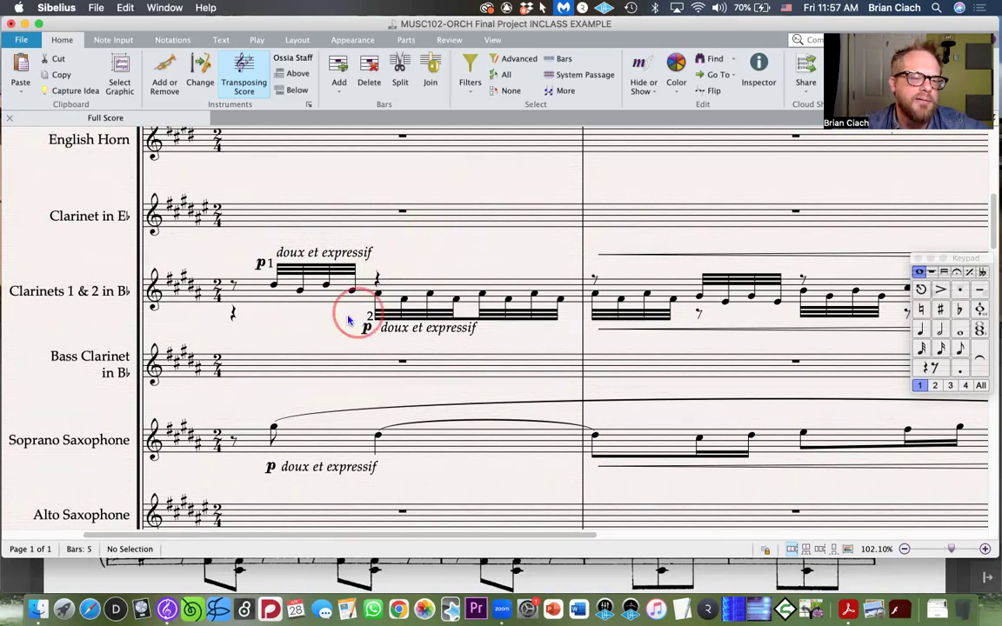
click(448, 252)
click(536, 248)
click(530, 255)
click(465, 257)
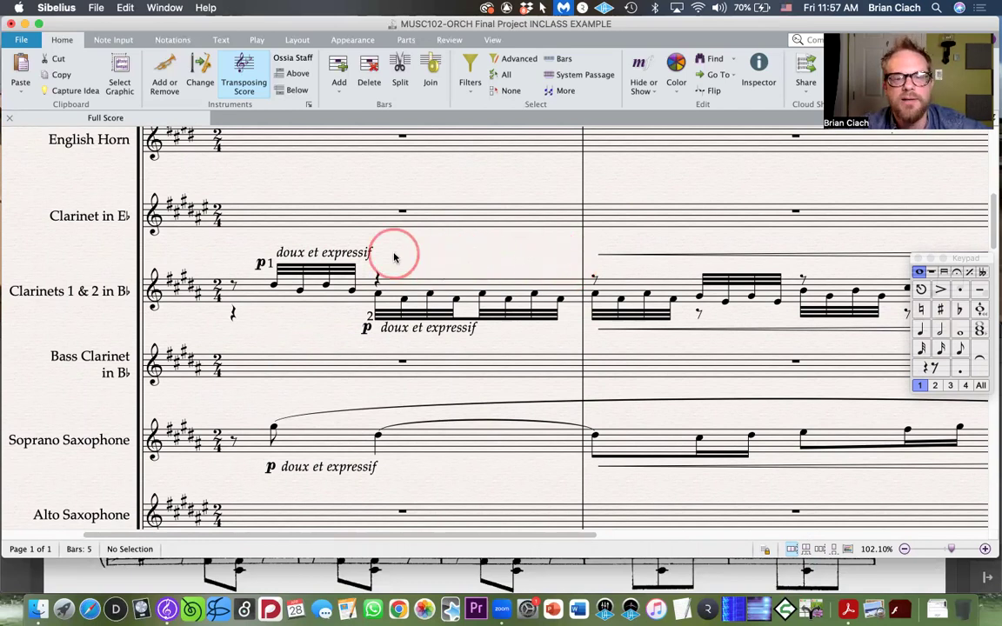
double_click(292, 313)
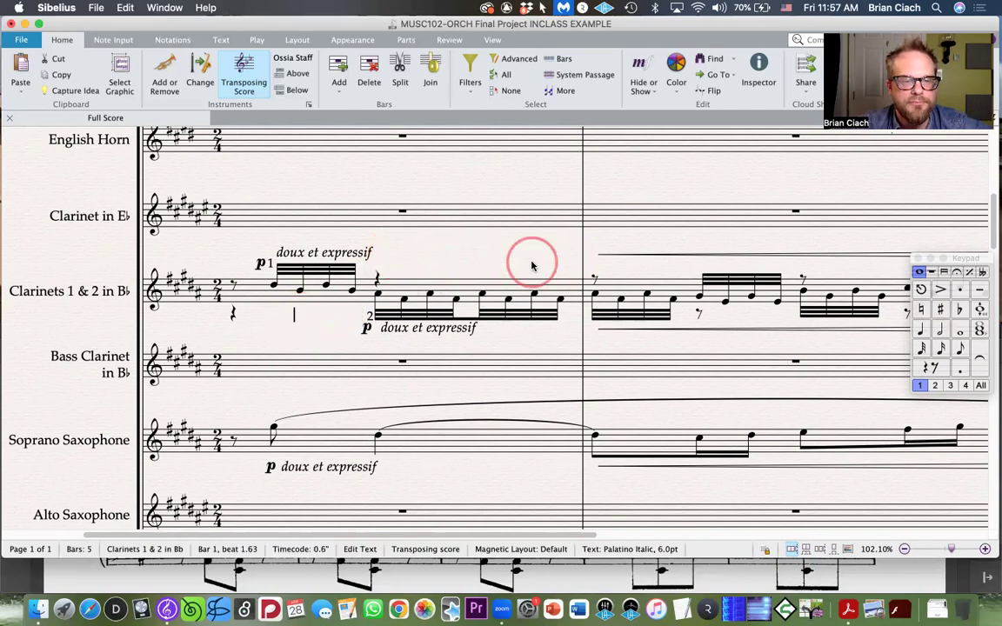
click(418, 261)
double_click(279, 235)
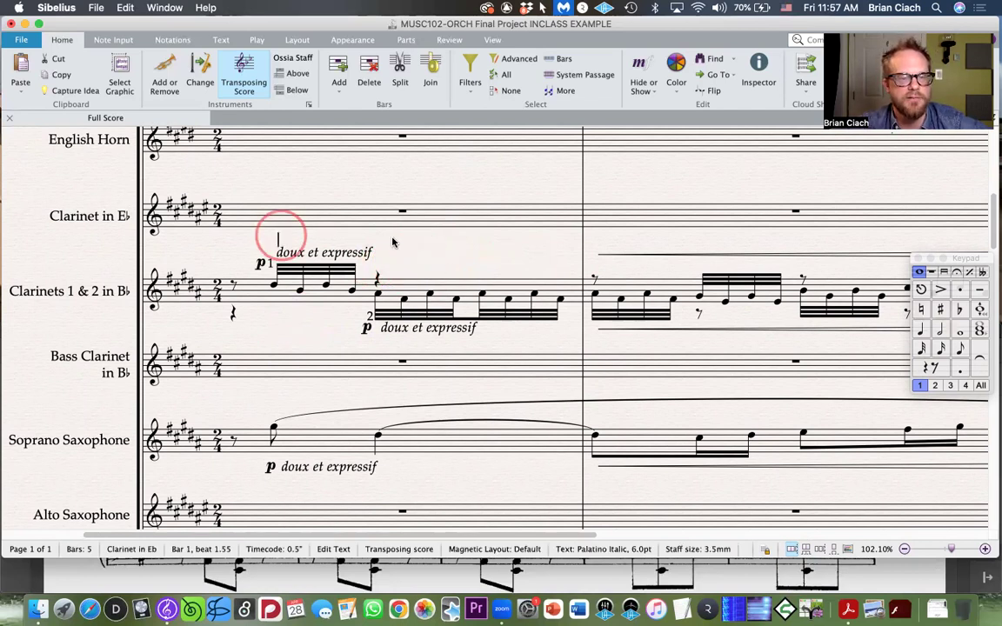
click(468, 258)
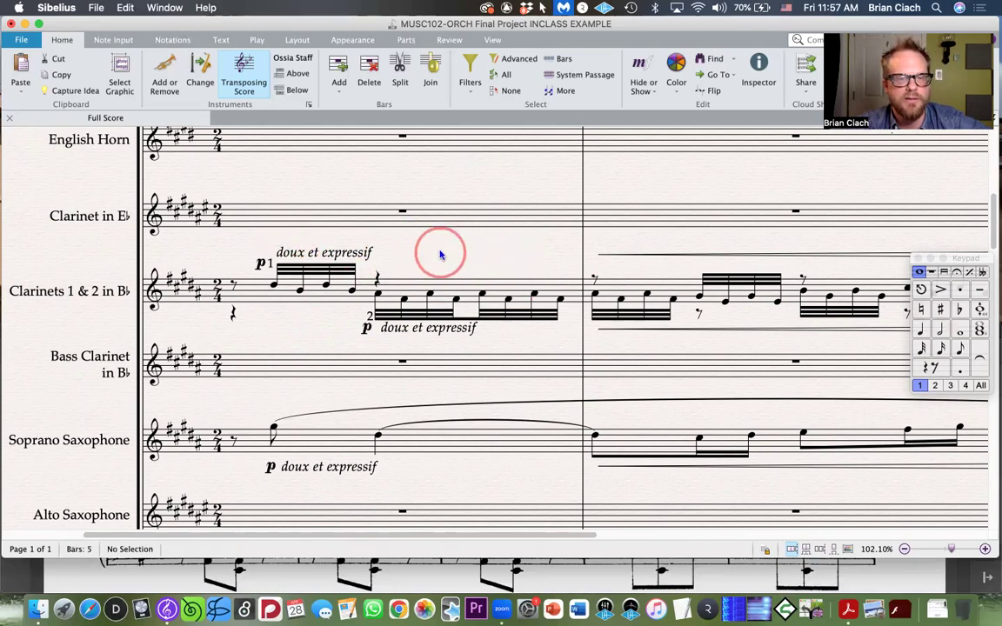
click(430, 245)
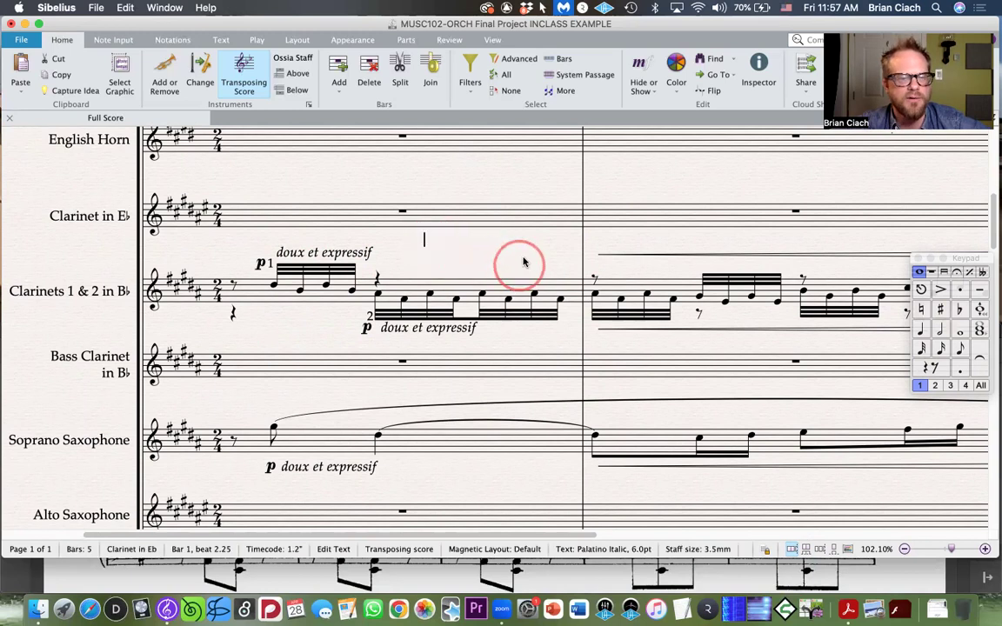
key(Escape)
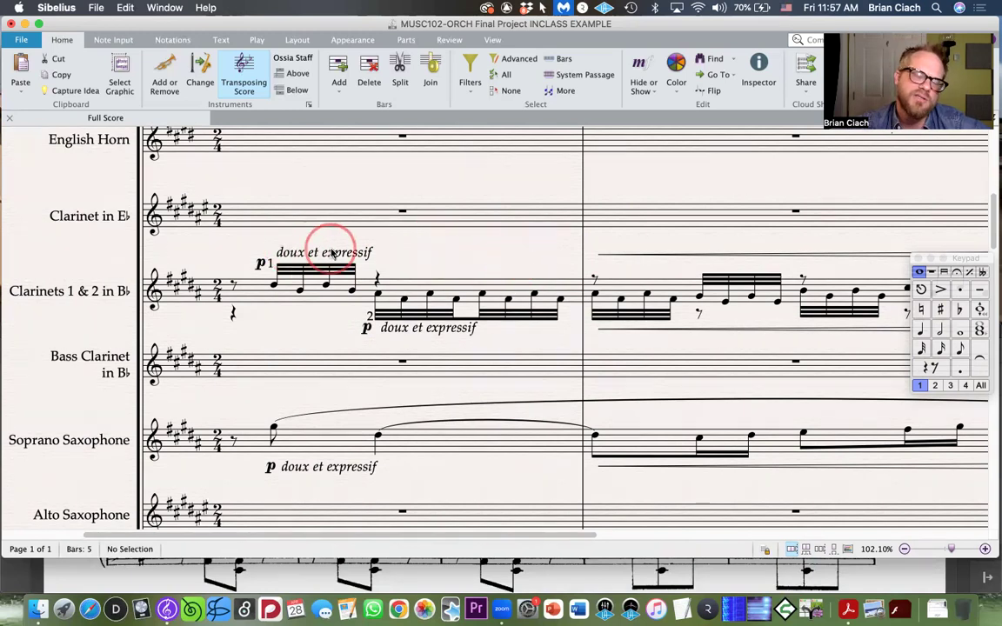
Step: Try a "doux et expressif" text attached to the Clarinet in E♭ staff near beat 2 of bar 1, and remove it
click(438, 250)
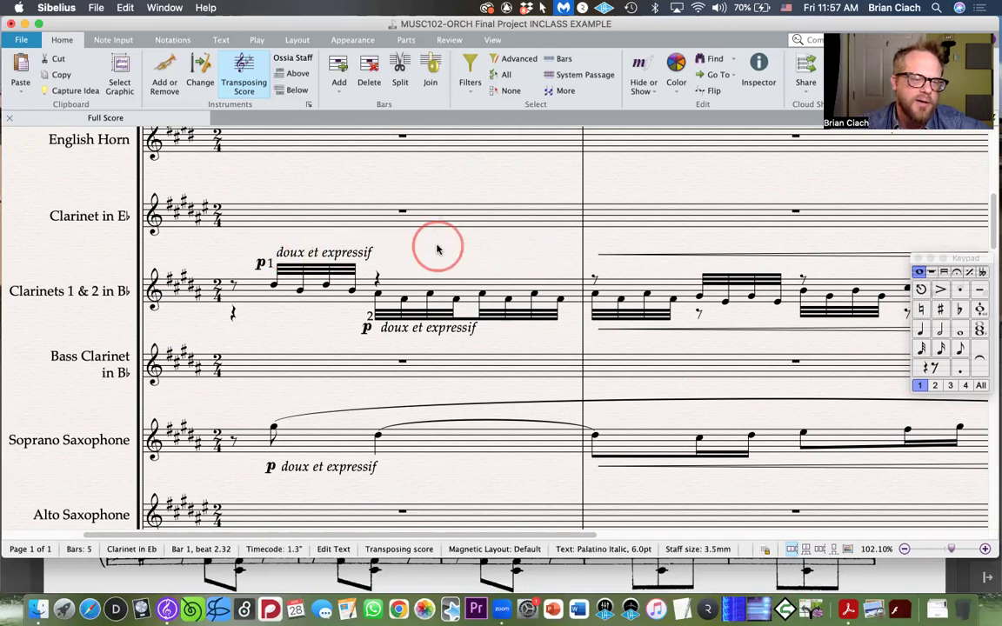
click(278, 310)
click(439, 249)
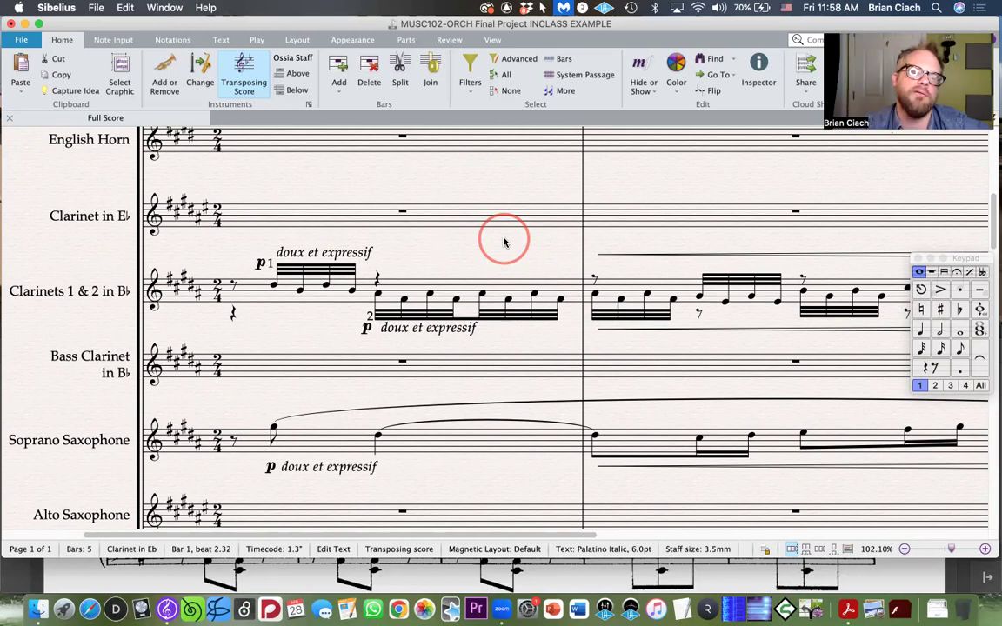
text(doux et expressif)
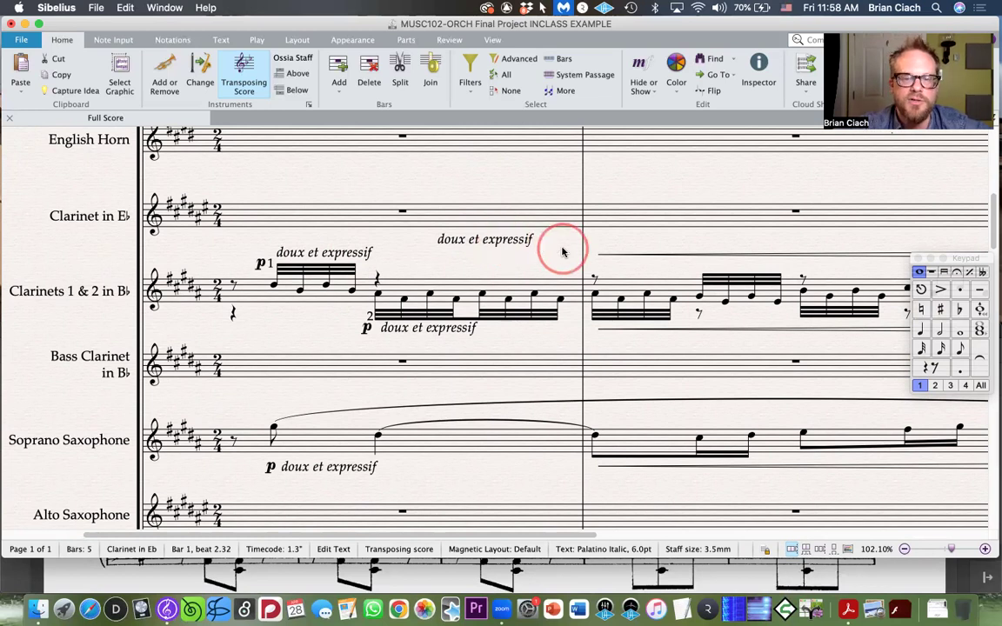
click(559, 250)
click(501, 242)
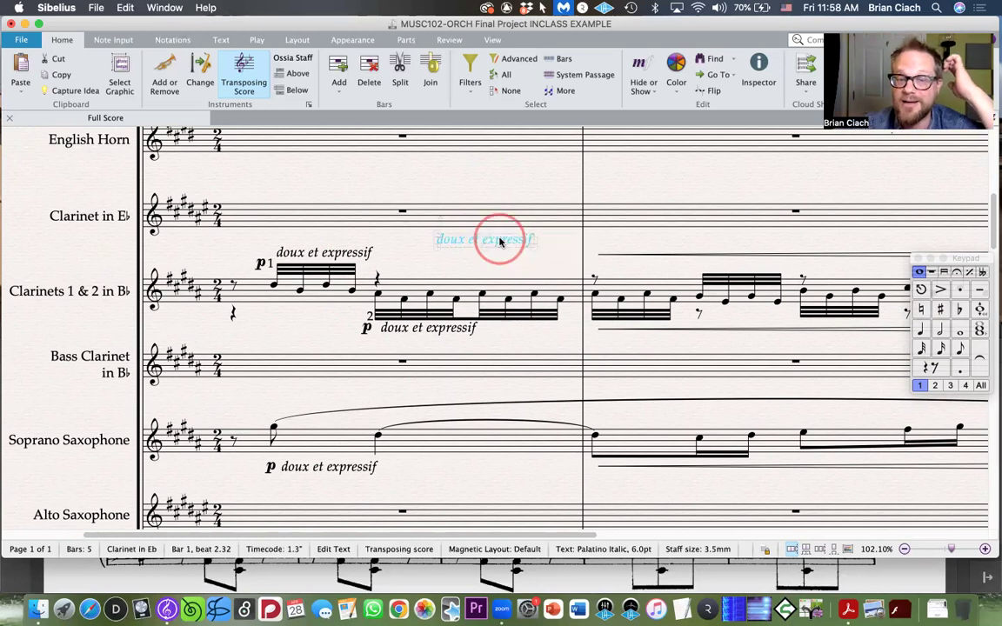
key(Escape)
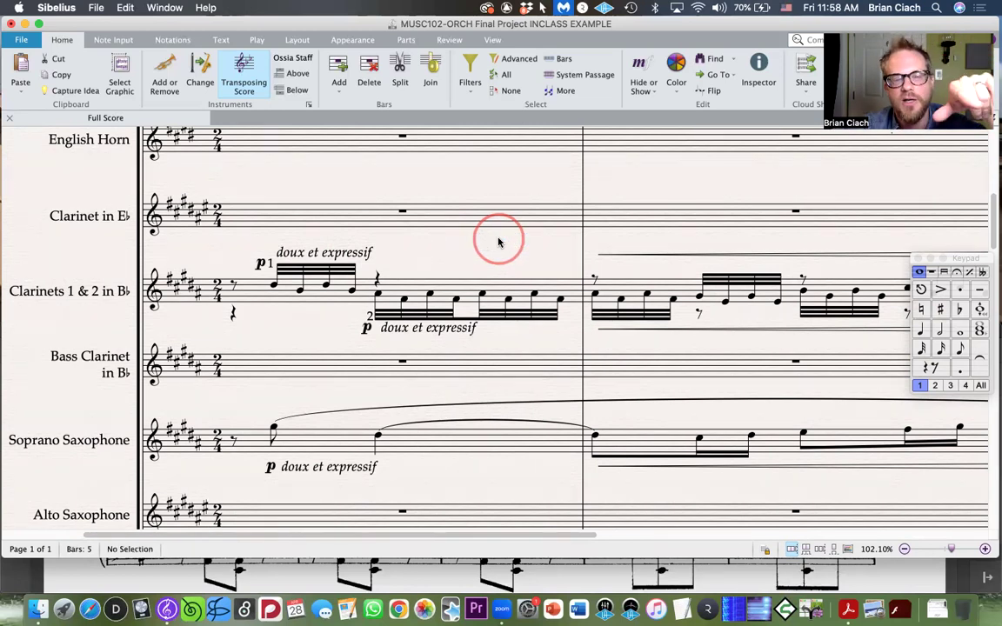
Step: Inspect the first clarinet's "doux et expressif" text and its p dynamic above the Clarinets 1 & 2 staff in bar 1
double_click(325, 254)
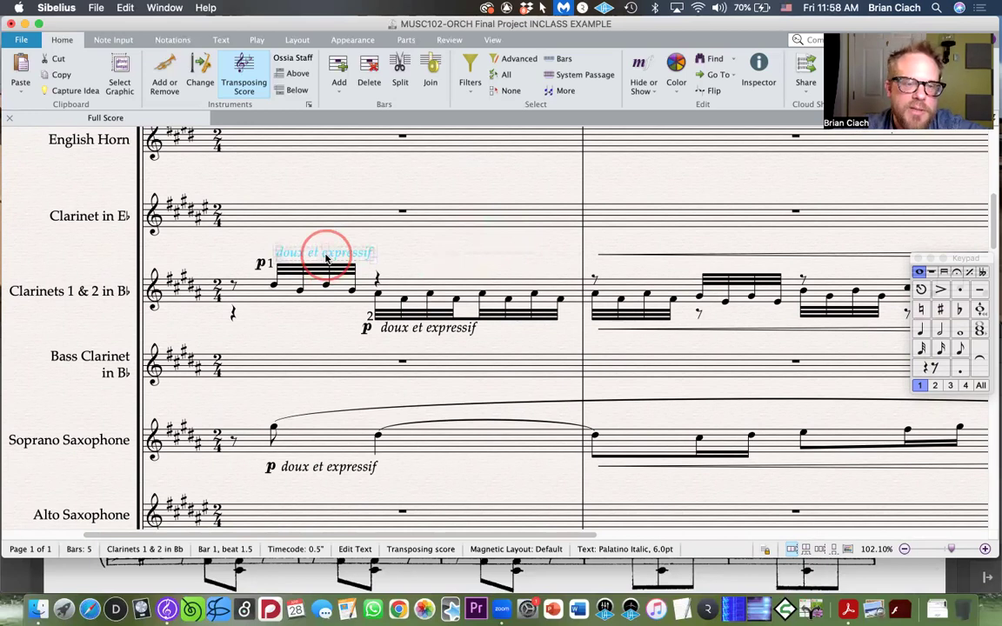
key(Escape)
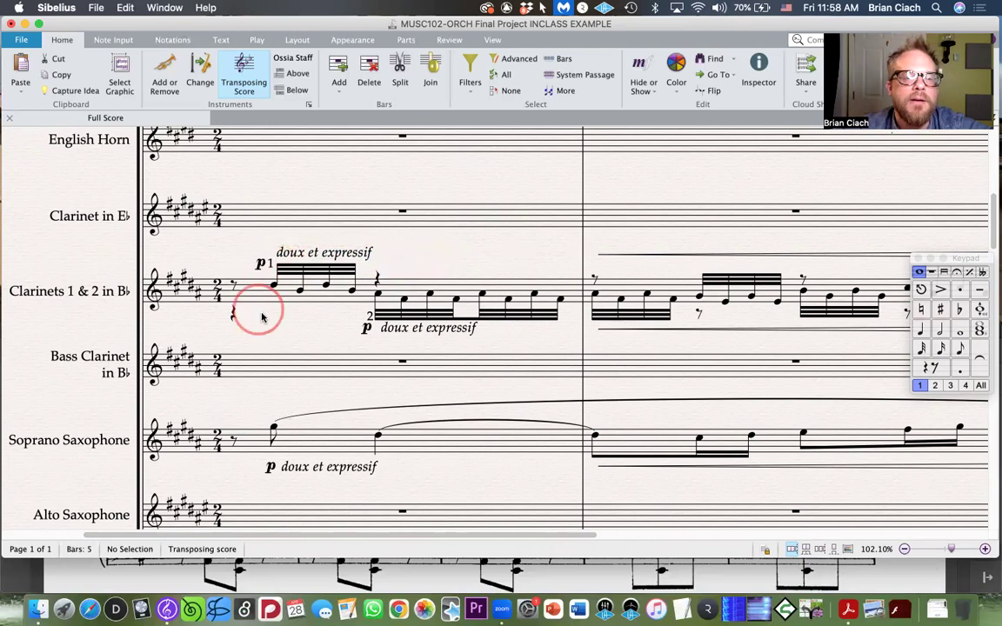
click(261, 265)
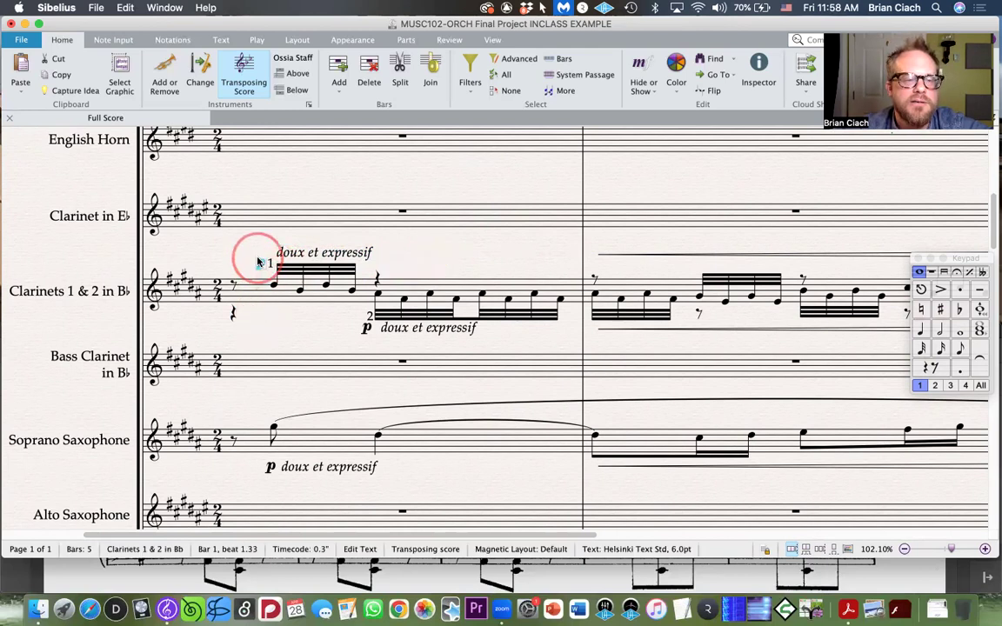
click(270, 325)
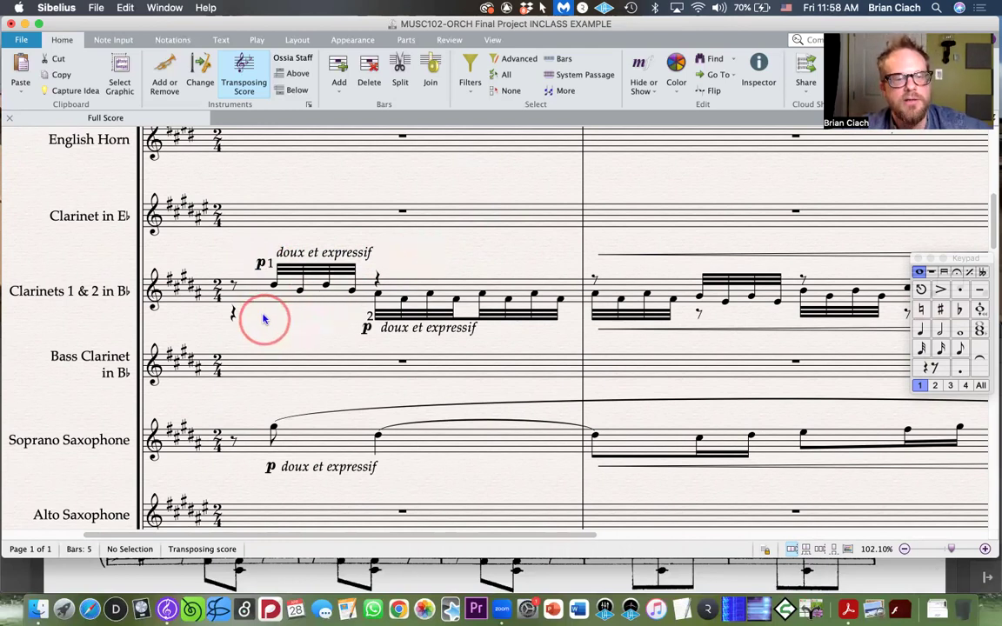
Step: Try an ff dynamic below the first clarinet notes in bar 1 of the Clarinets 1 & 2 staff, and delete it
click(265, 319)
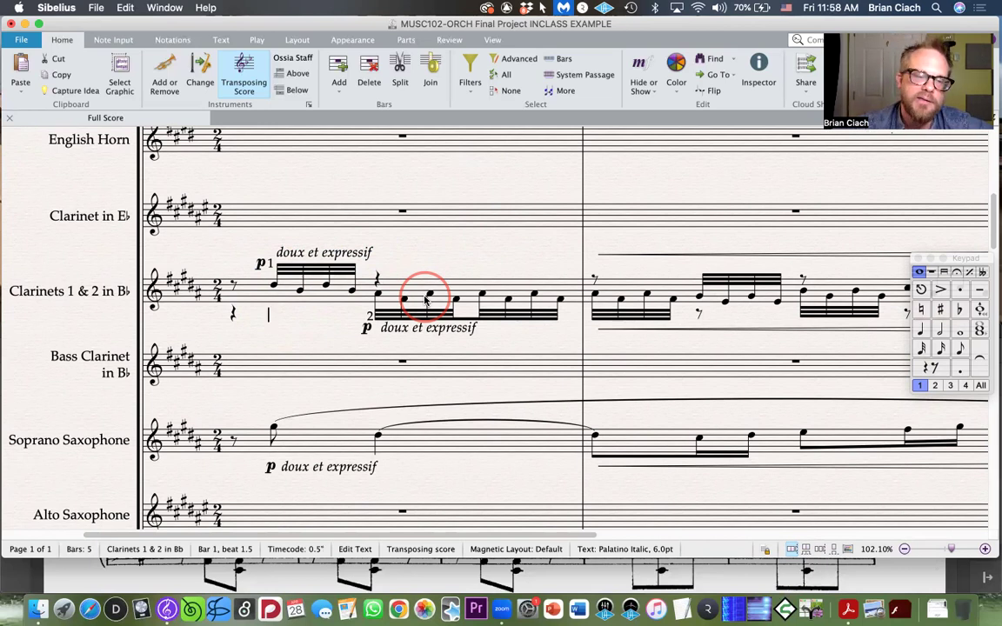
text(p)
key(BackSpace)
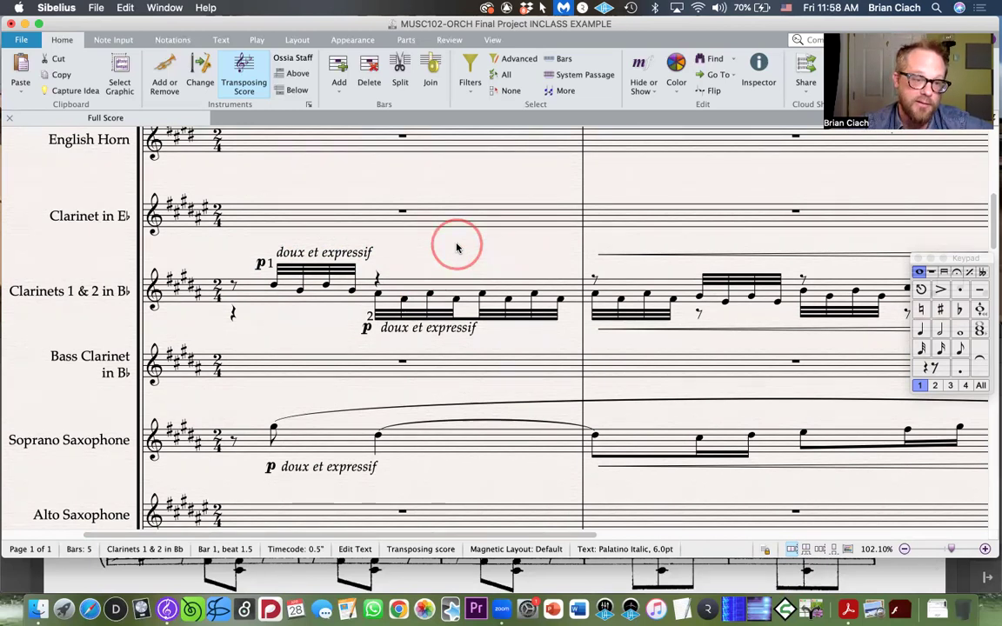
text(ff)
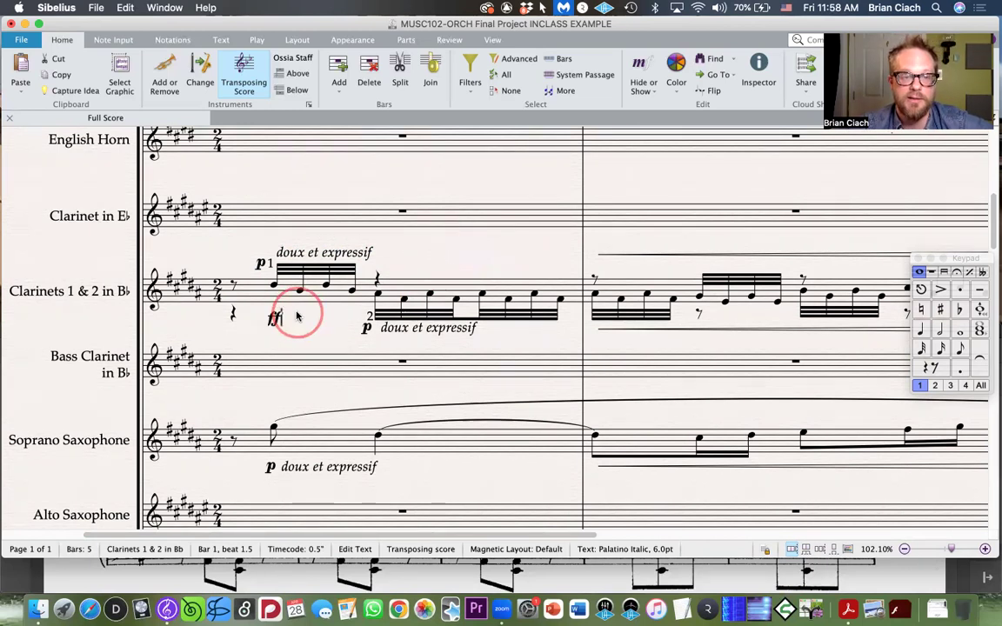
key(Escape)
click(258, 339)
click(271, 327)
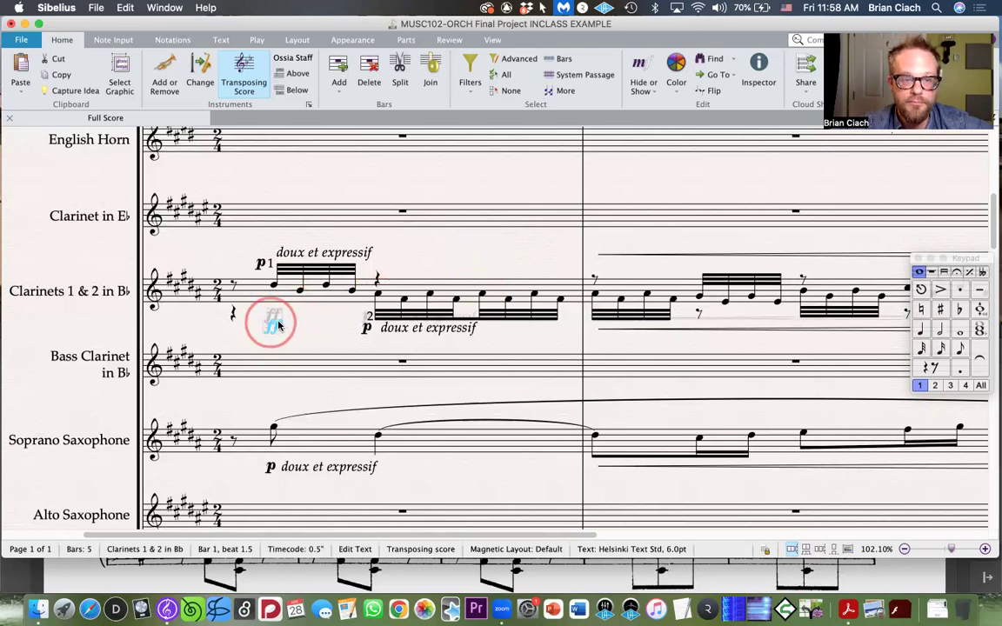
key(Delete)
click(430, 252)
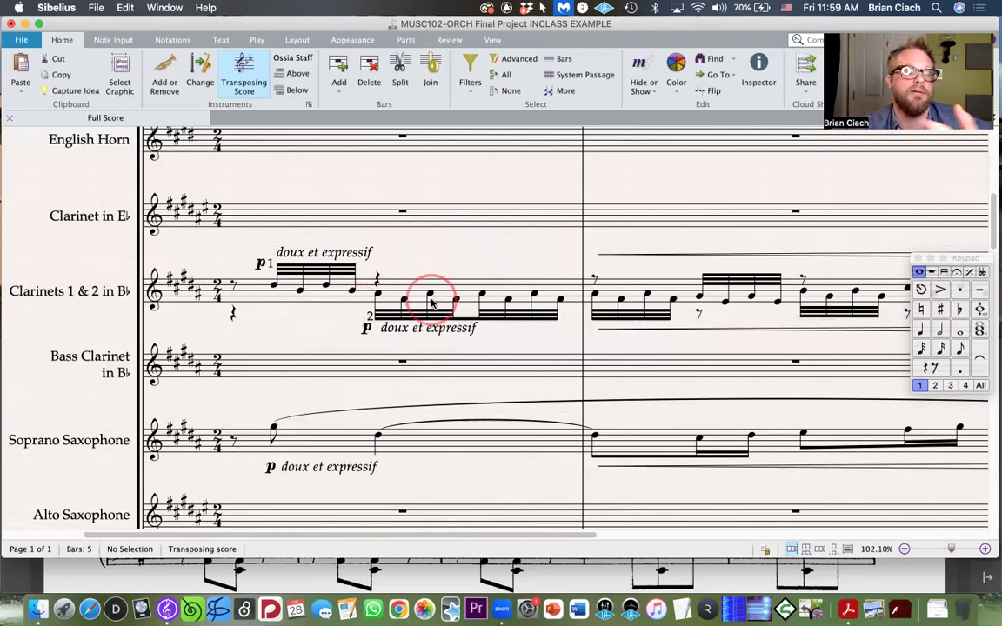
Step: Examine the eighth rest and quarter rest of the two players at the start of bar 1 in the Clarinets 1 & 2 staff
scroll(431, 302, down, 2)
scroll(412, 317, down, 2)
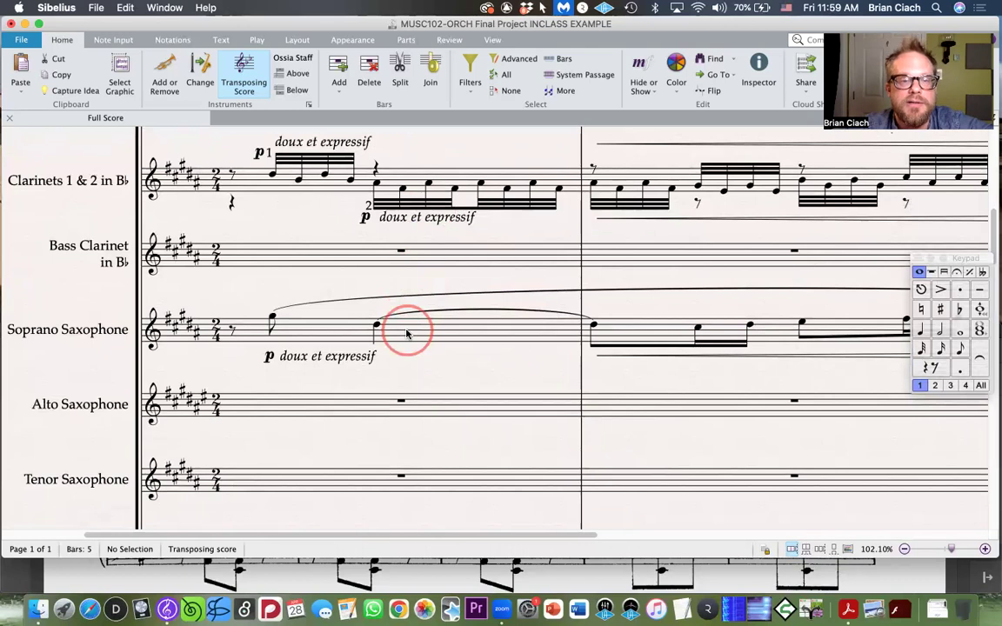
scroll(409, 329, down, 2)
scroll(407, 333, up, 5)
scroll(405, 331, left, 1)
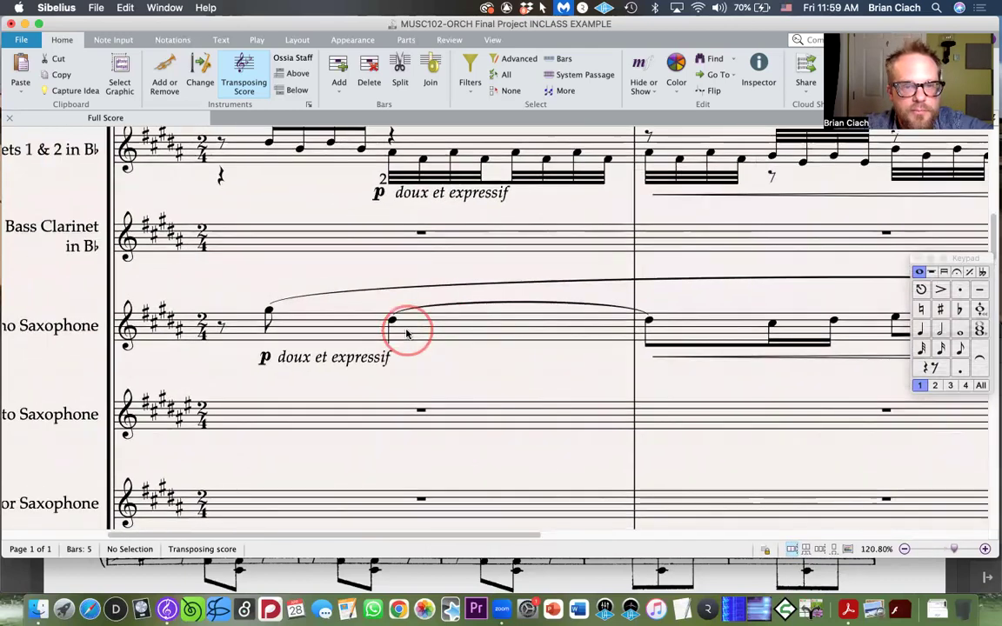
scroll(403, 331, up, 3)
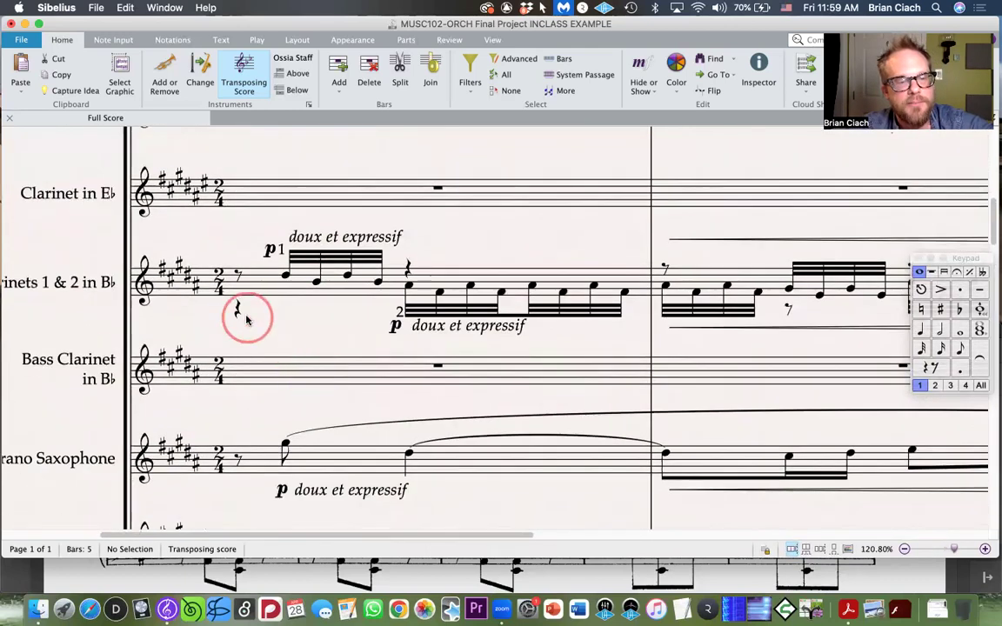
click(237, 308)
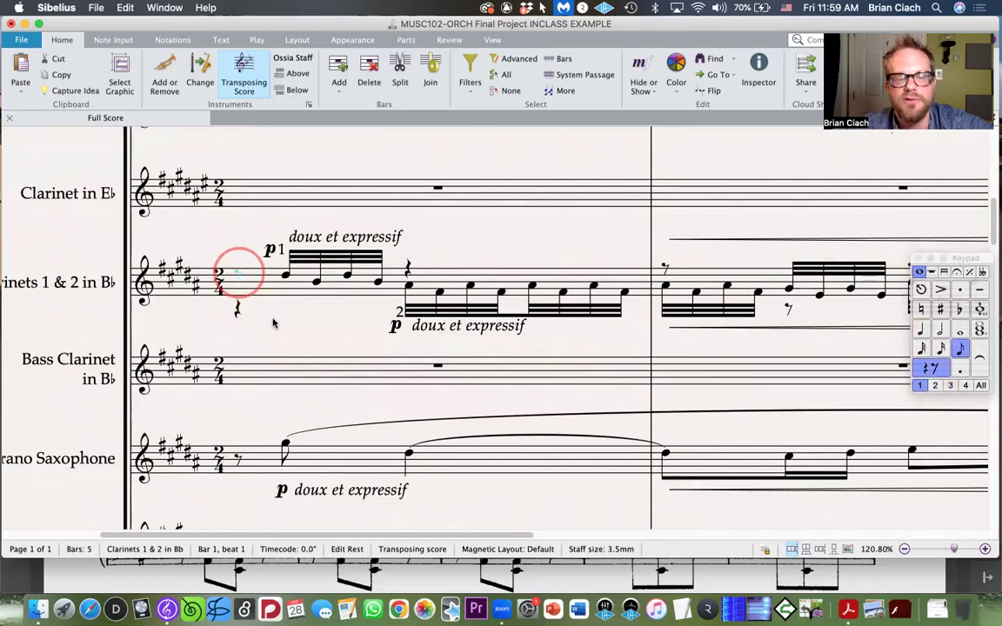
click(274, 311)
click(266, 287)
click(302, 328)
click(263, 286)
click(239, 312)
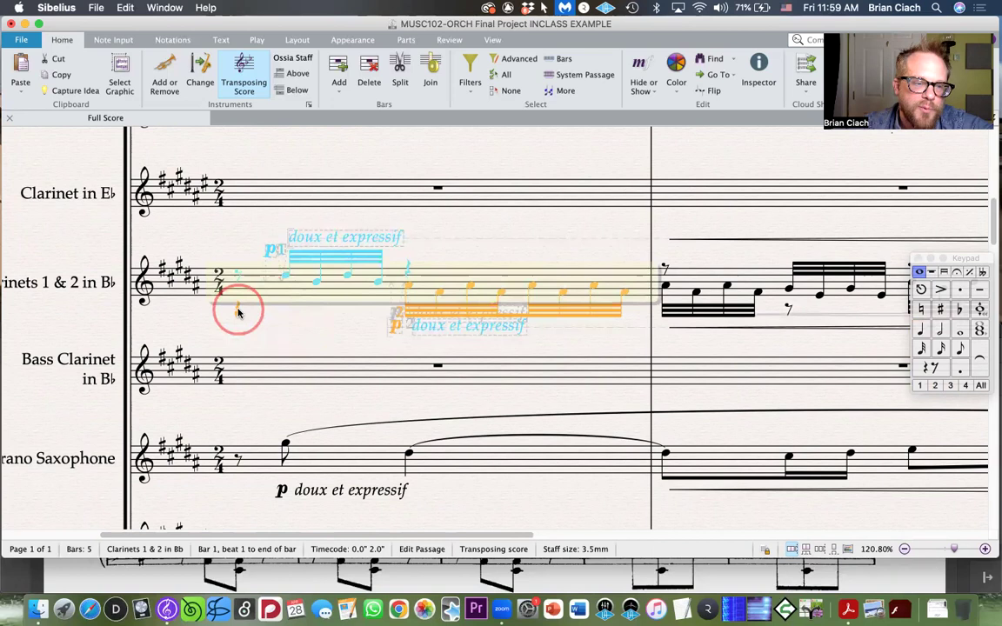
click(281, 315)
click(280, 312)
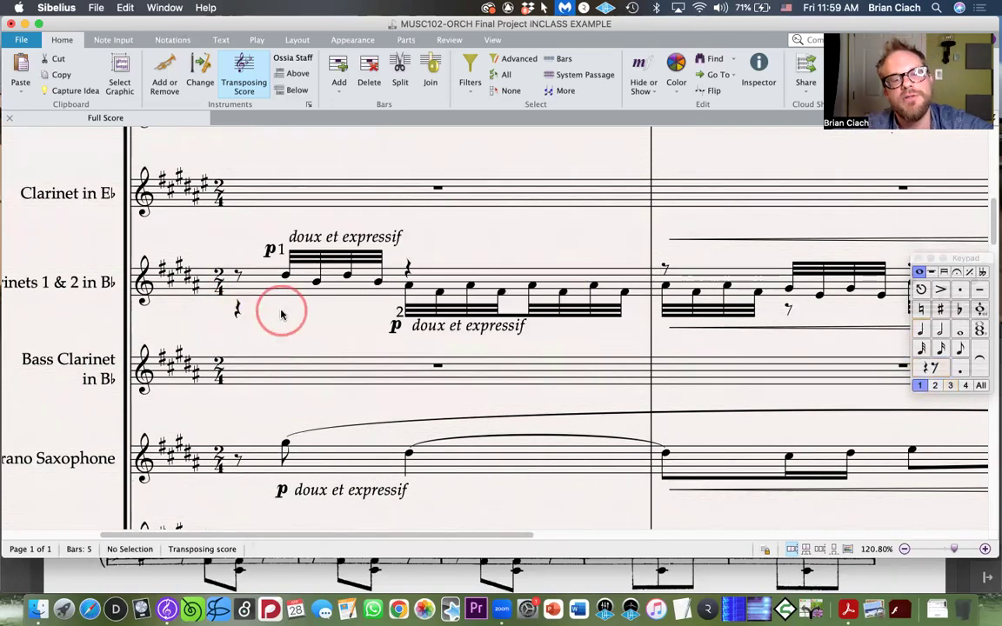
Step: Highlight bar 1 of the Clarinets 1 & 2 staff to compare its voice colours, and move the Keypad beside it over bar 2
click(269, 293)
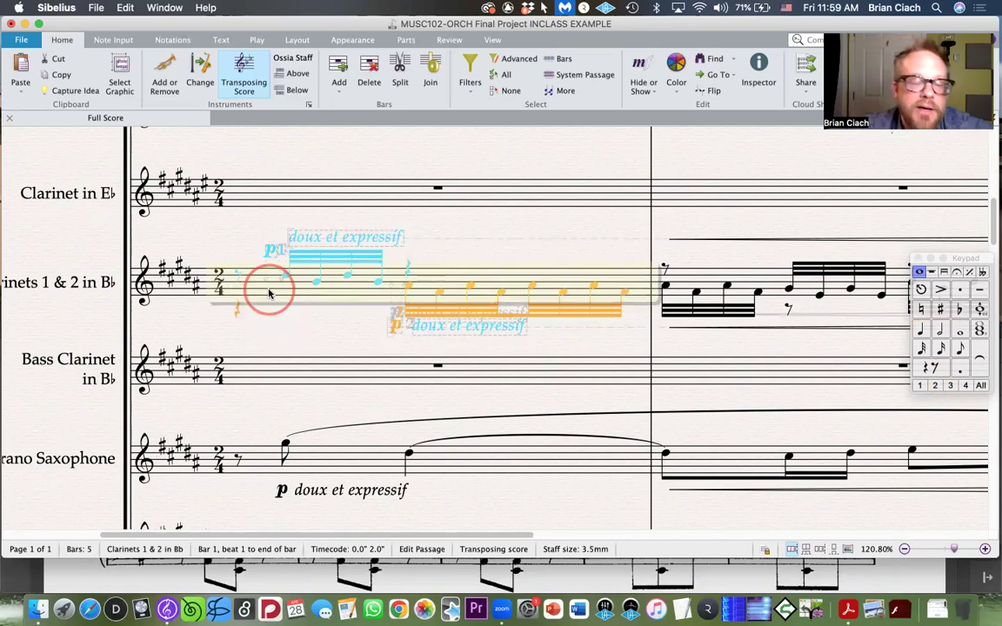
click(447, 254)
click(264, 287)
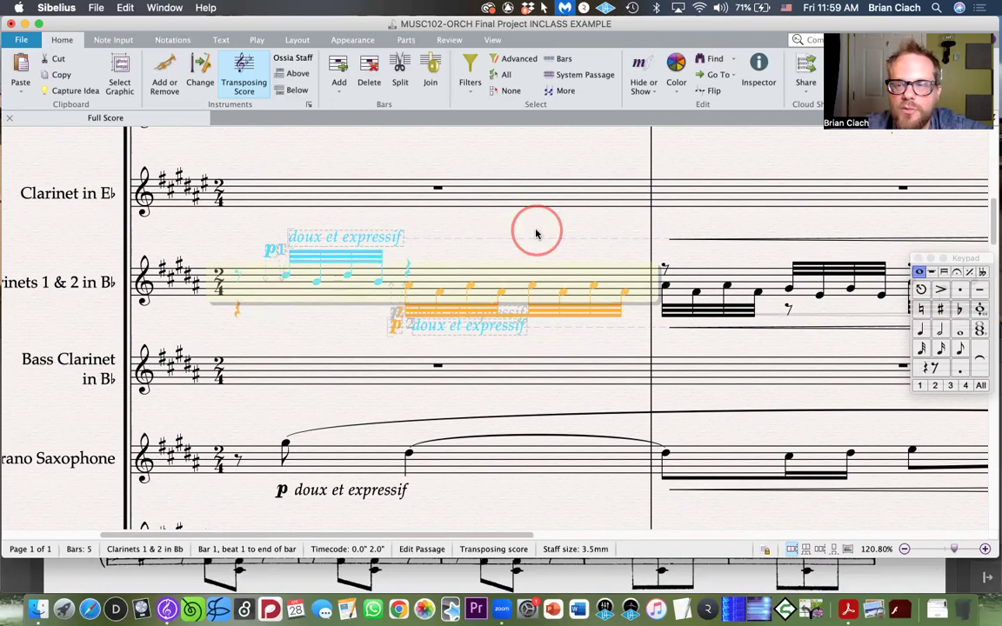
drag(968, 261, 766, 199)
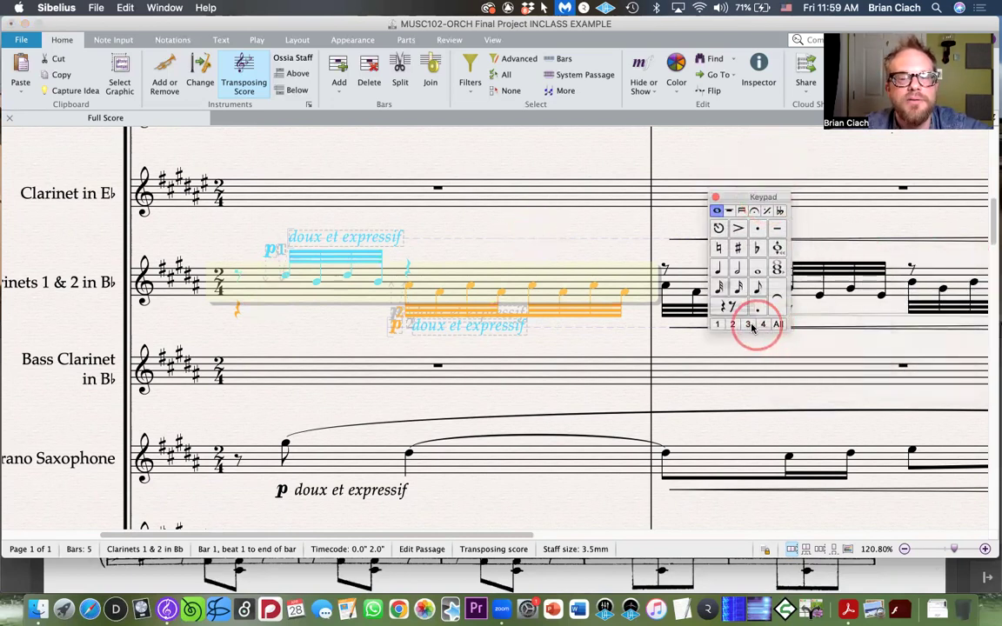
mouse_move(763, 198)
mouse_down()
mouse_move(760, 261)
mouse_move(732, 264)
mouse_move(762, 214)
mouse_up()
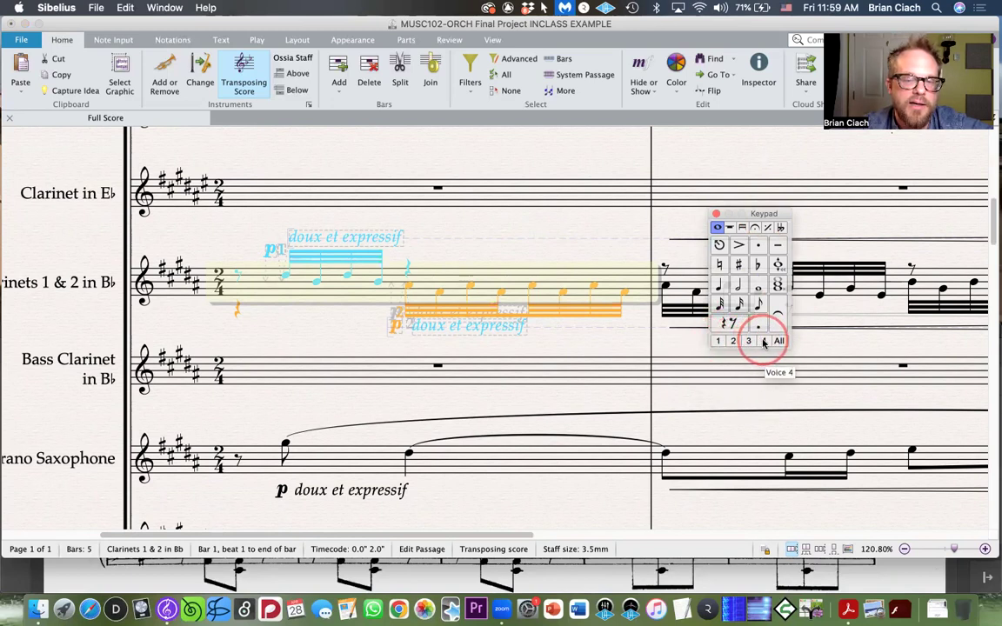
click(489, 176)
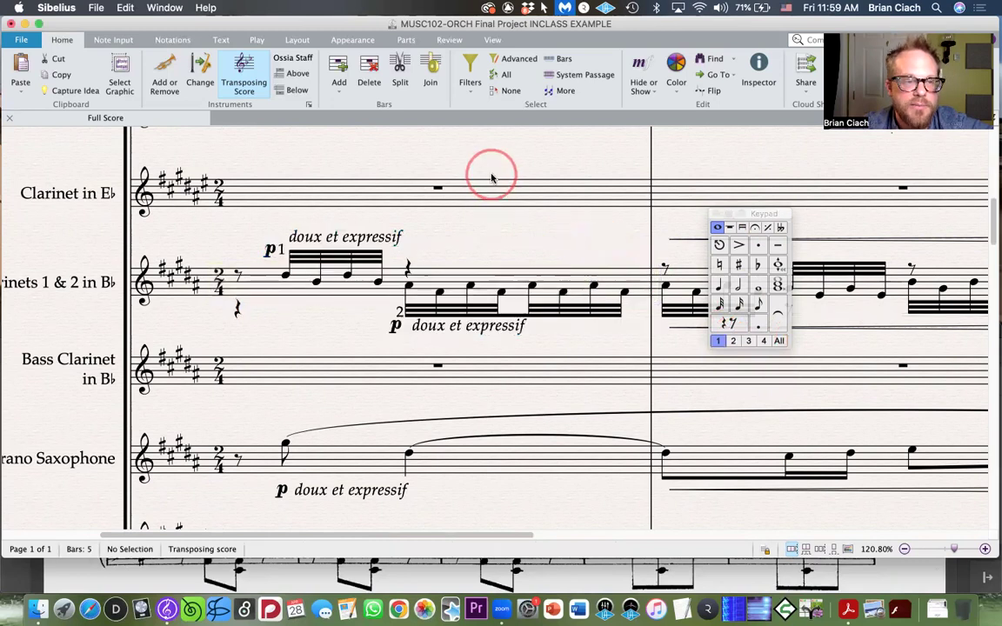
Step: Enter an eighth rest in voice 1 on beat 1 of bar 1 in the Oboes 1 & 2 staff
scroll(491, 177, up, 1)
scroll(359, 172, up, 5)
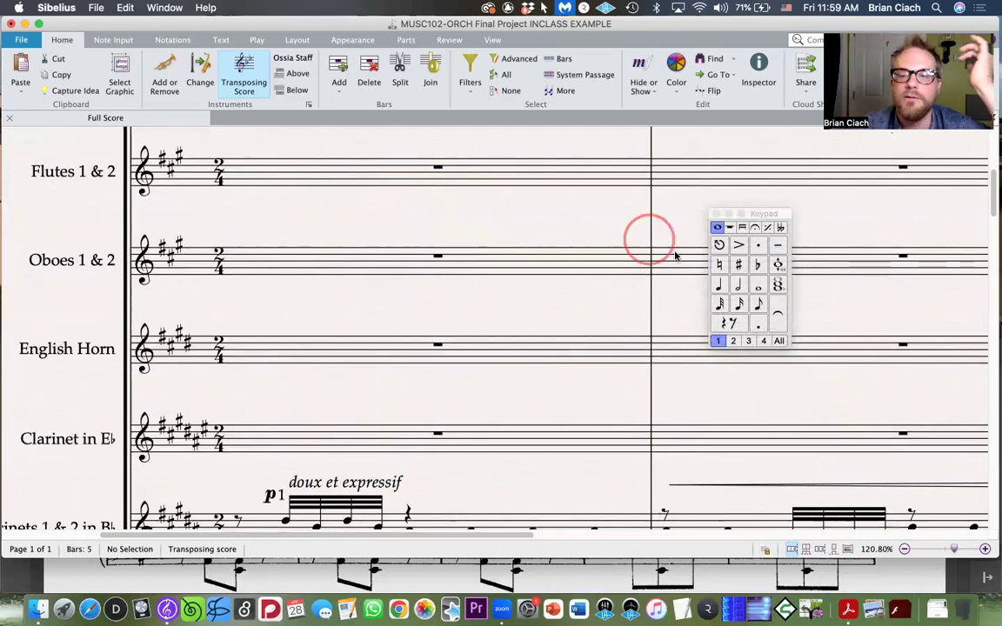
scroll(561, 356, down, 2)
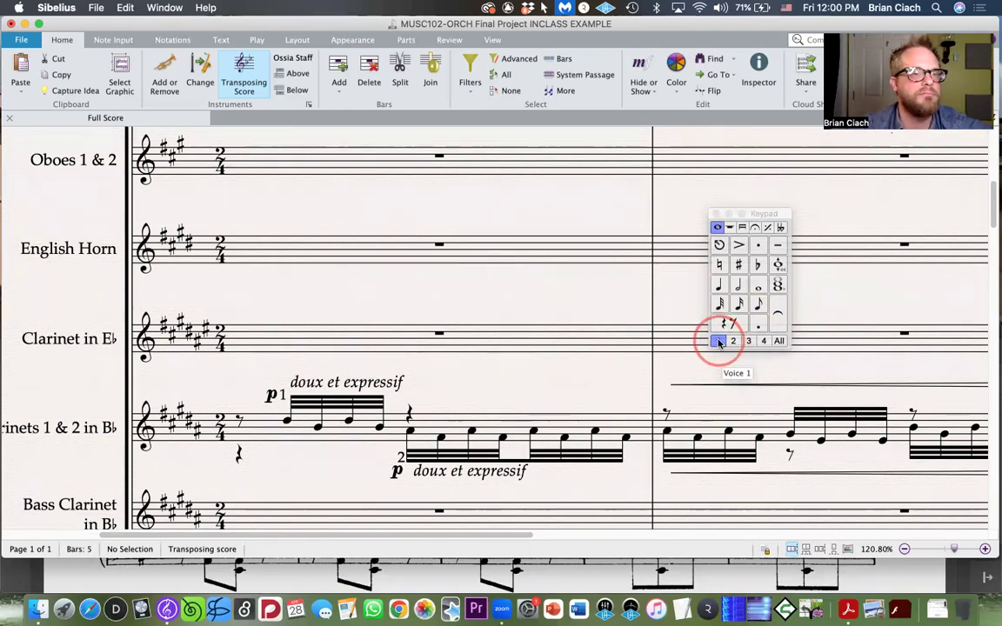
click(758, 303)
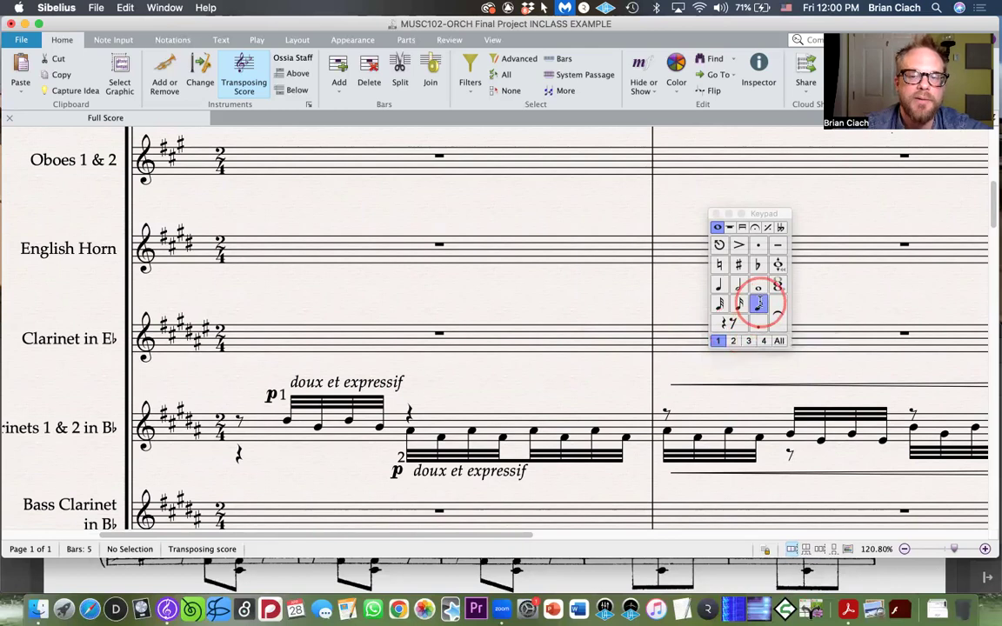
click(729, 324)
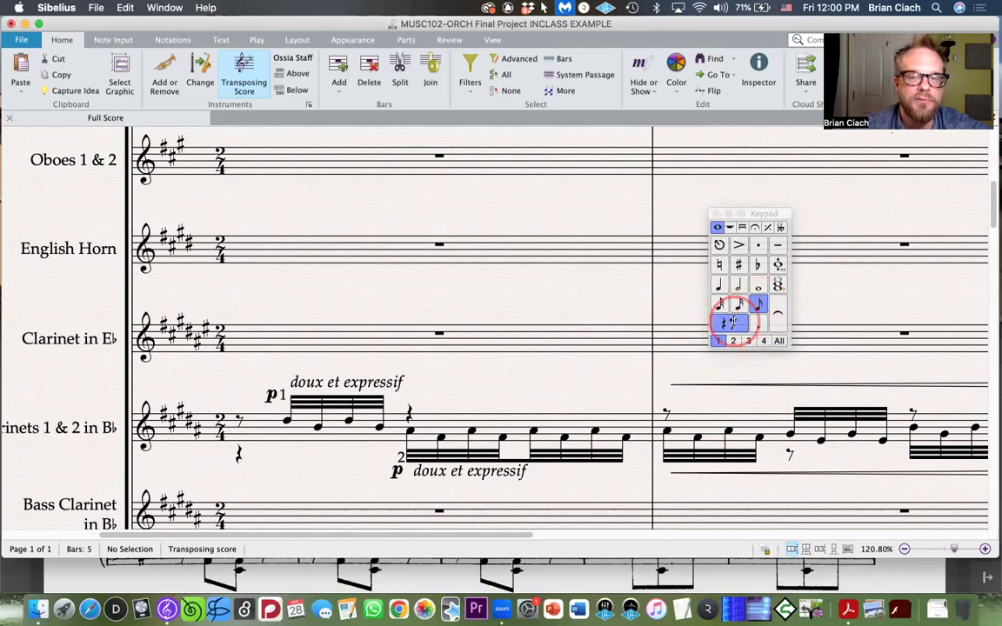
click(249, 161)
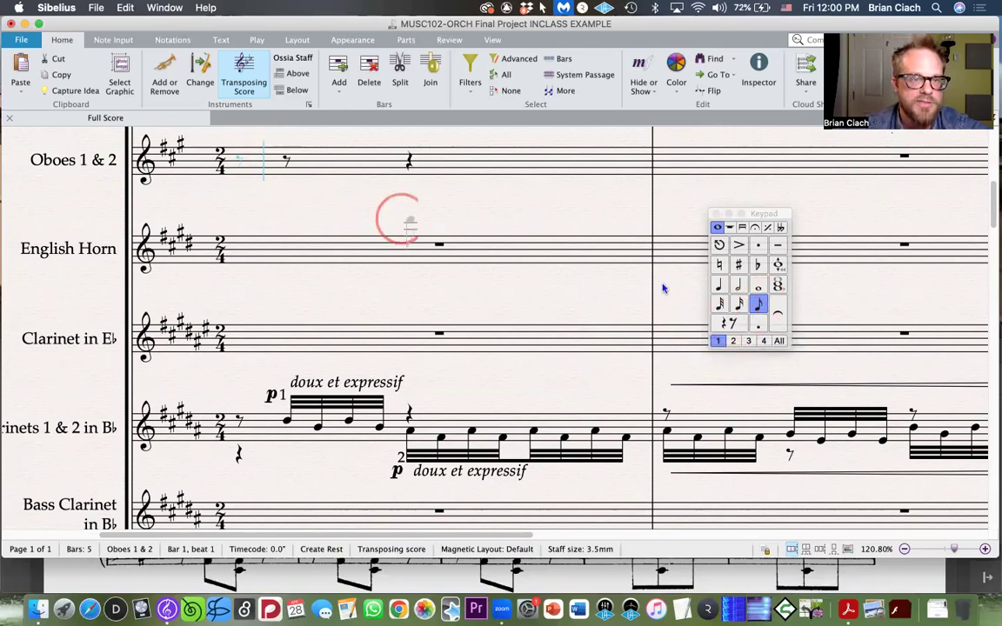
click(250, 161)
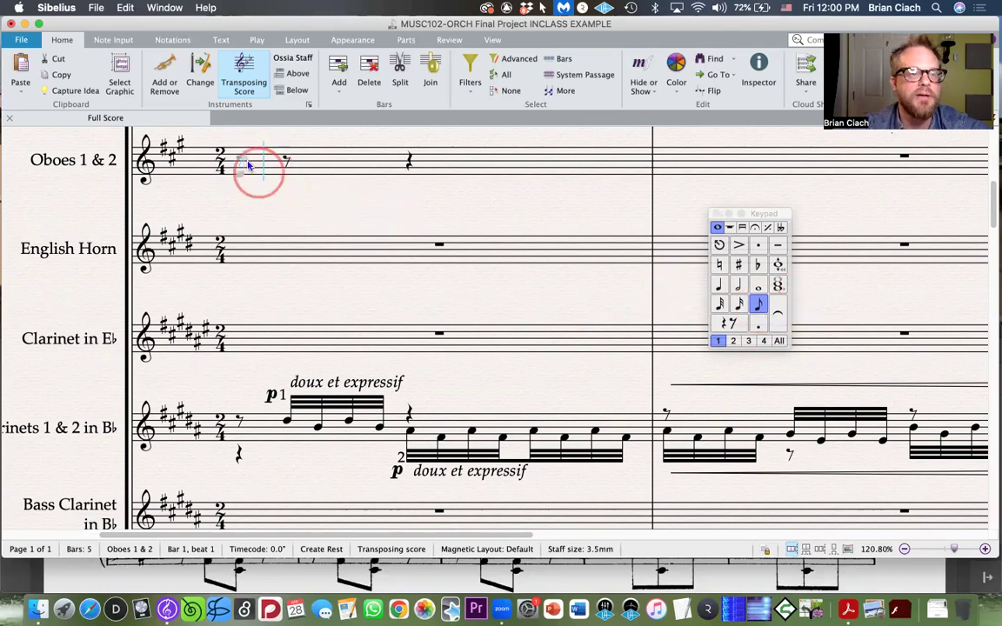
Step: Enter four 32nd notes C♯5, A4, C♯5, A4 after the eighth rest in bar 1 of Oboes 1 & 2, with stems up
click(748, 306)
click(720, 303)
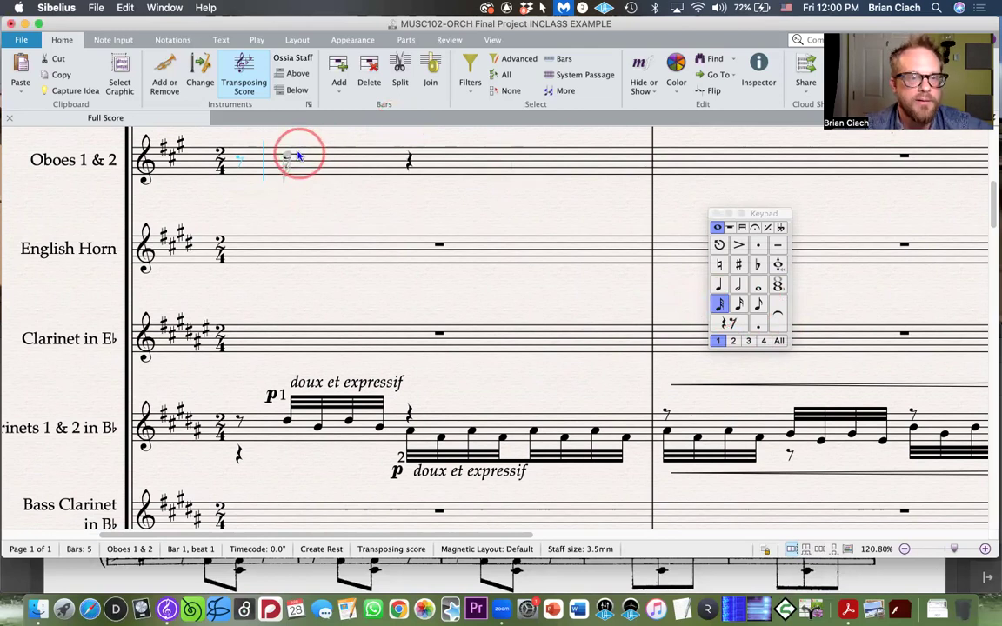
click(300, 159)
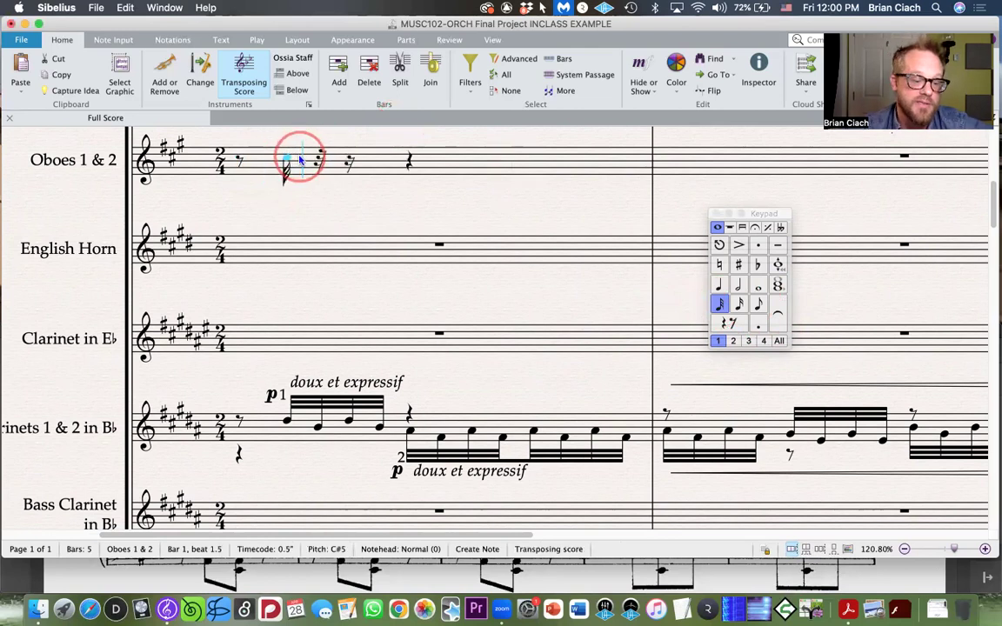
key(a)
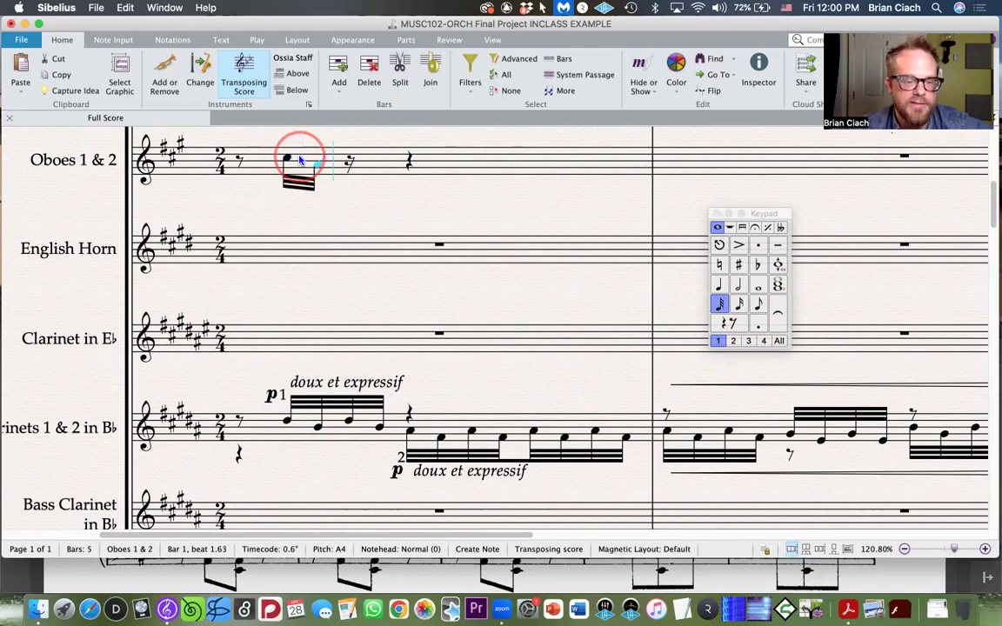
key(c)
key(a)
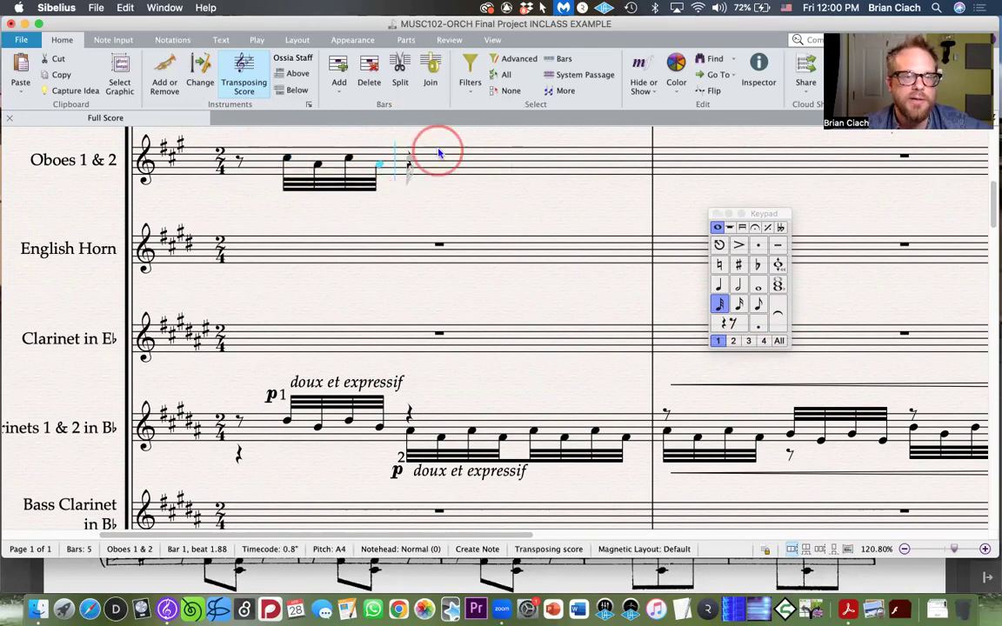
key(Escape)
key(Escape)
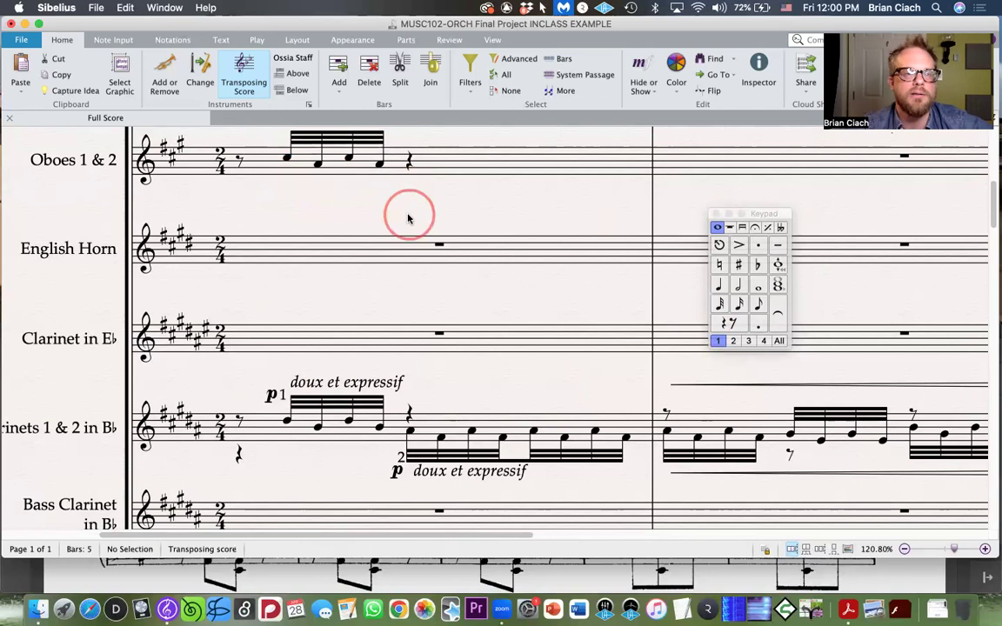
Step: Try the oboe's beamed 32nd notes in bar 1 with stems down, and flip them back up
click(291, 167)
click(285, 157)
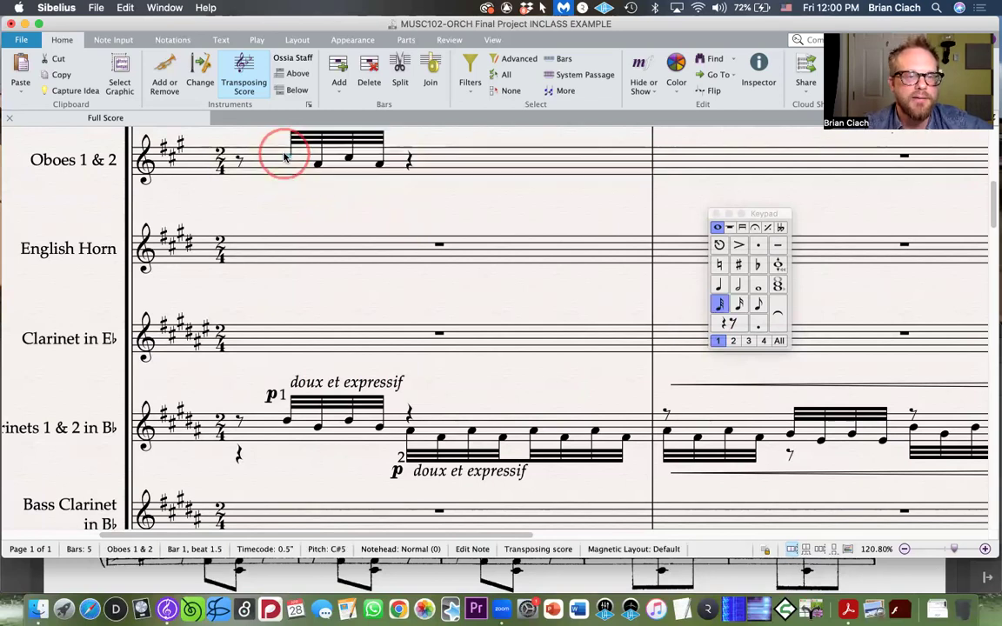
key(x)
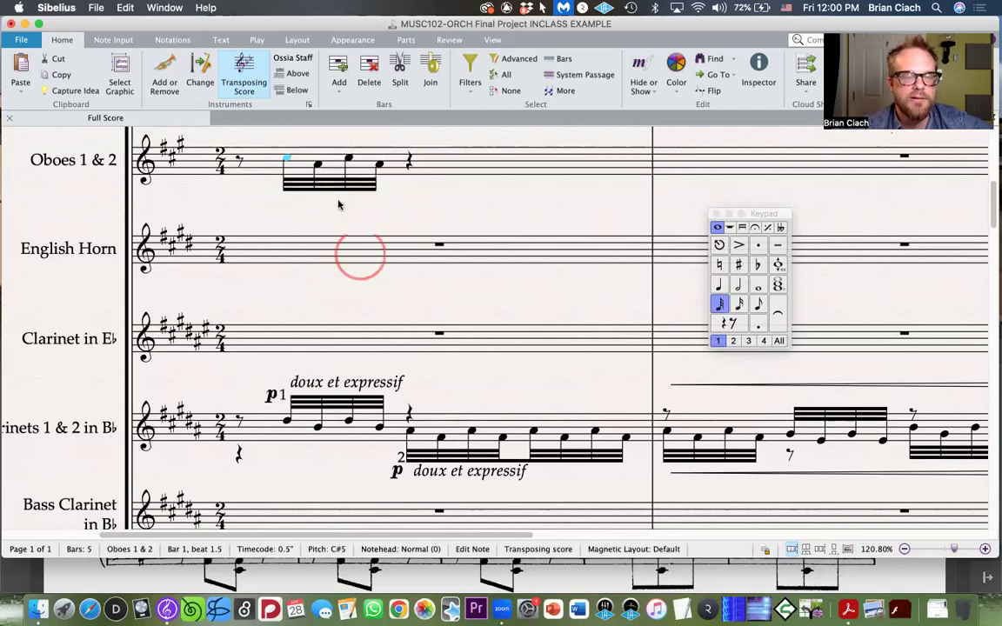
key(x)
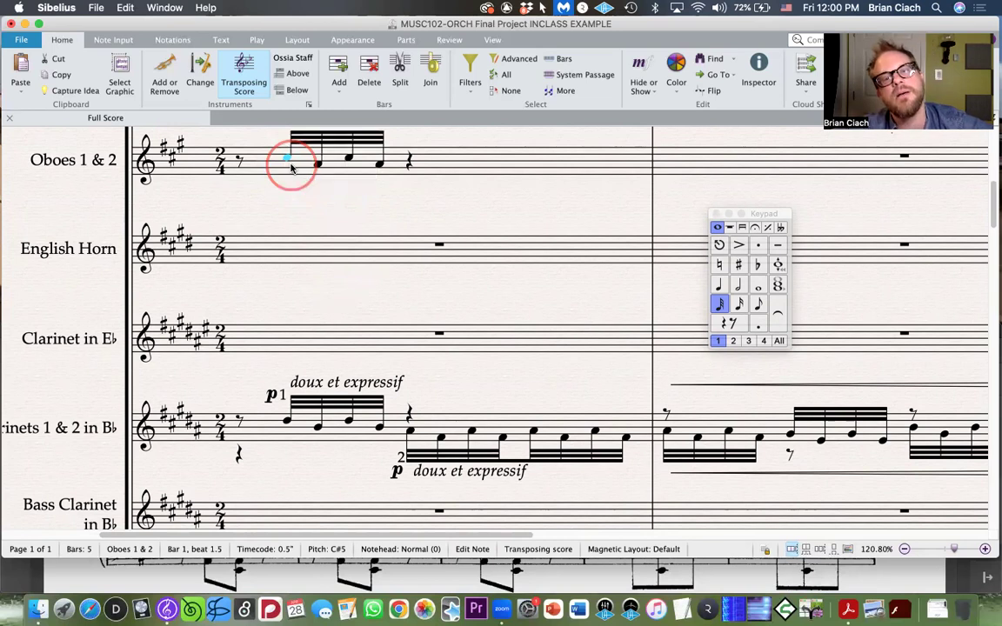
click(314, 202)
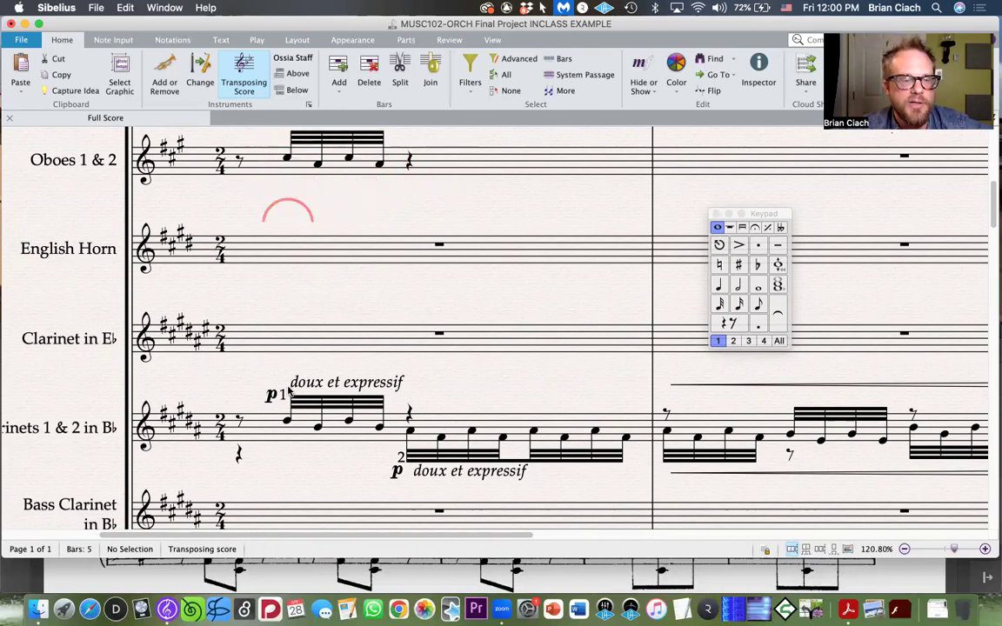
click(286, 159)
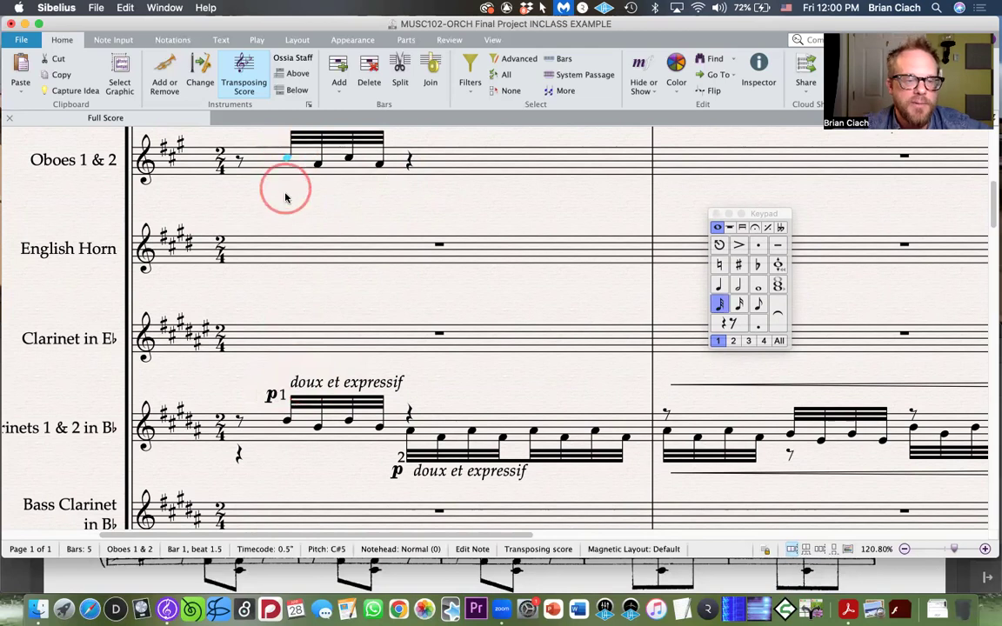
click(283, 187)
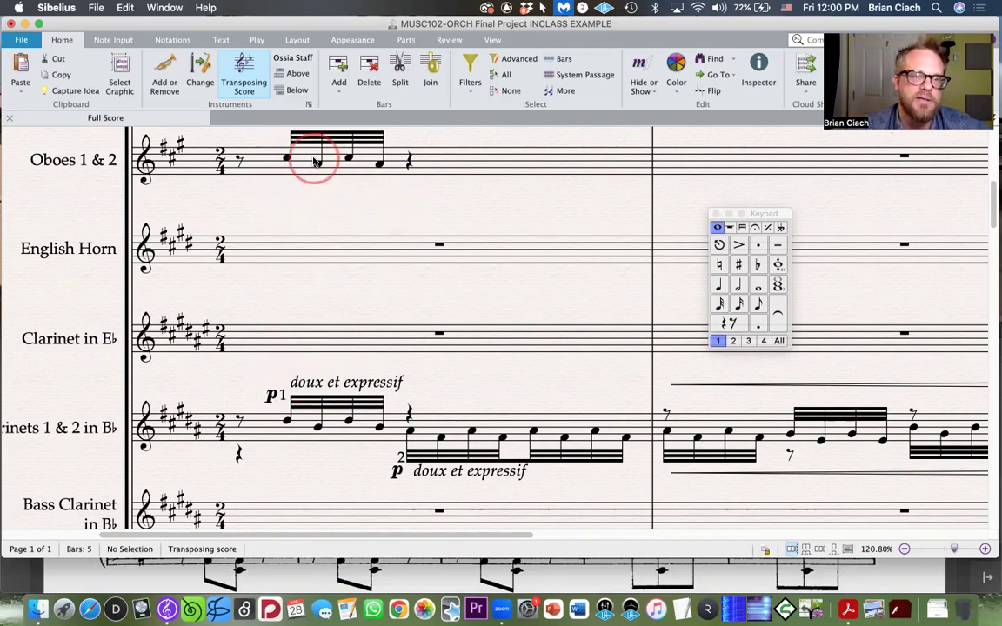
Step: Add a "1" player number above the first oboe note in bar 1 as expression text
scroll(291, 170, up, 2)
click(286, 203)
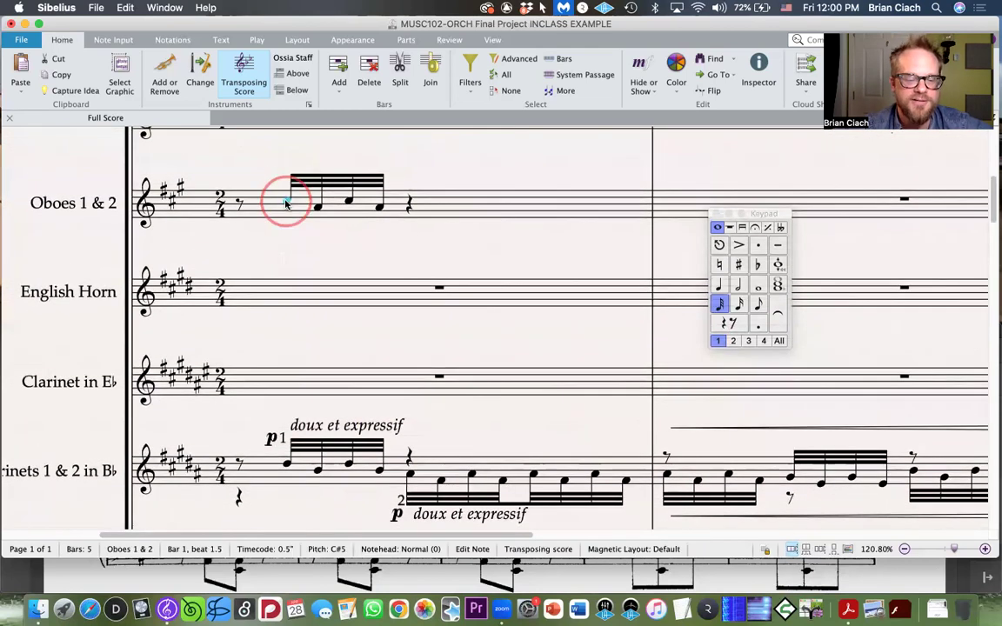
key(super+e)
text(1)
key(Escape)
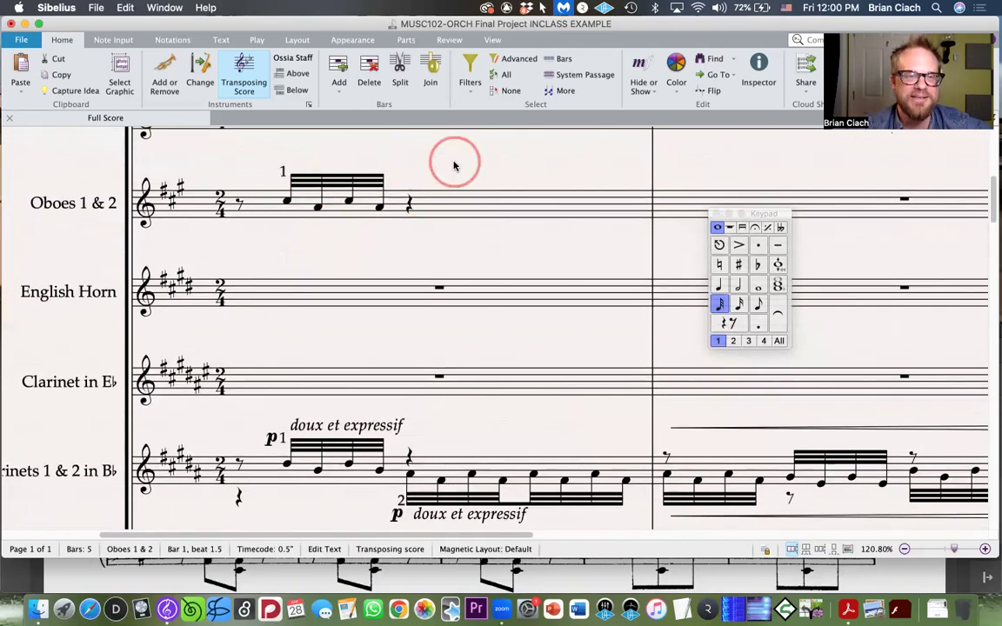
key(Escape)
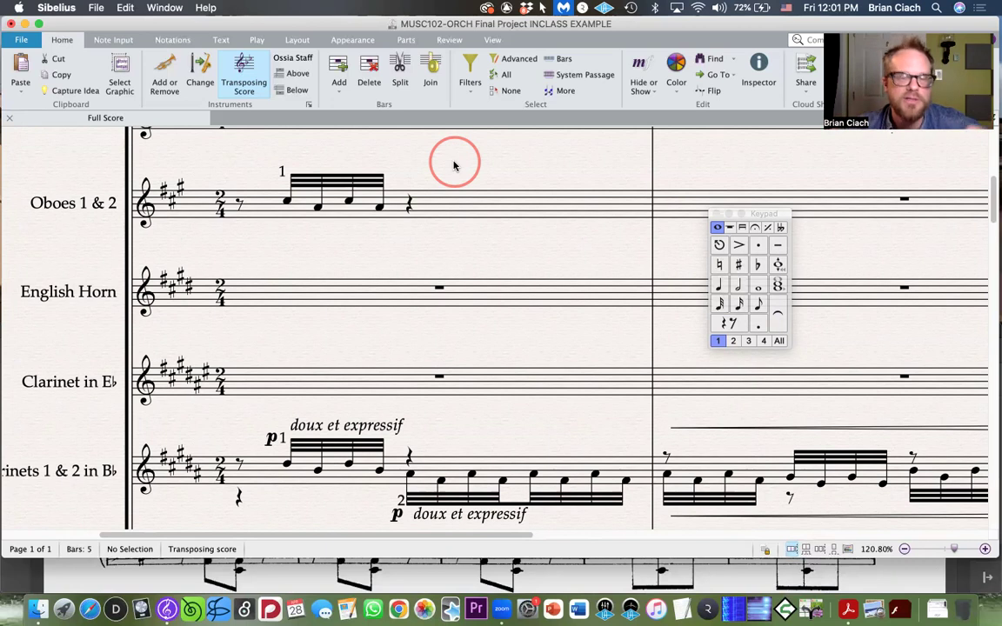
Step: Switch the active note-entry voice to voice 3
click(399, 470)
click(454, 251)
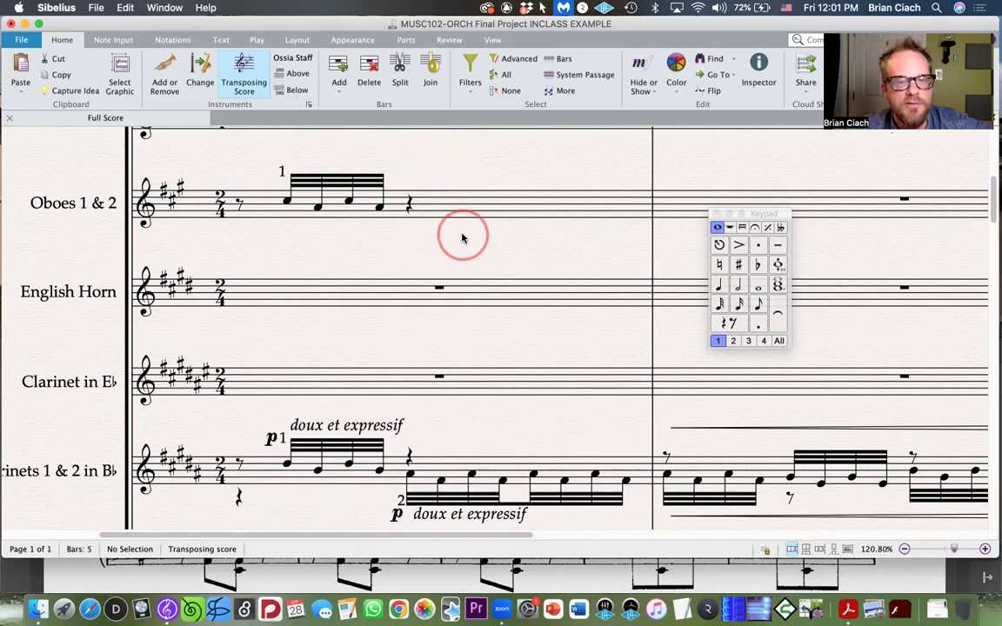
scroll(462, 237, down, 1)
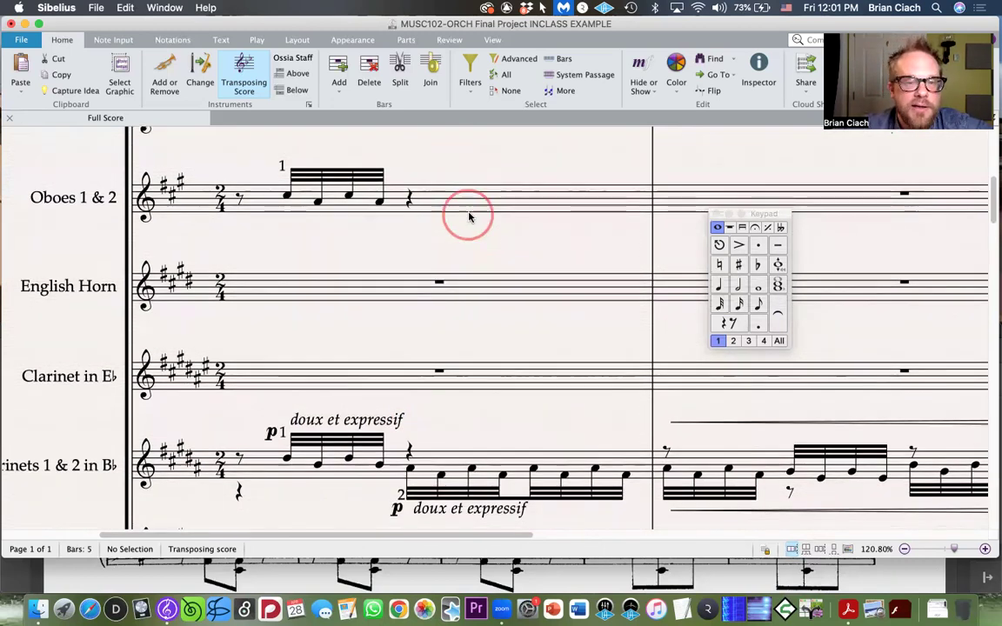
click(470, 211)
click(475, 223)
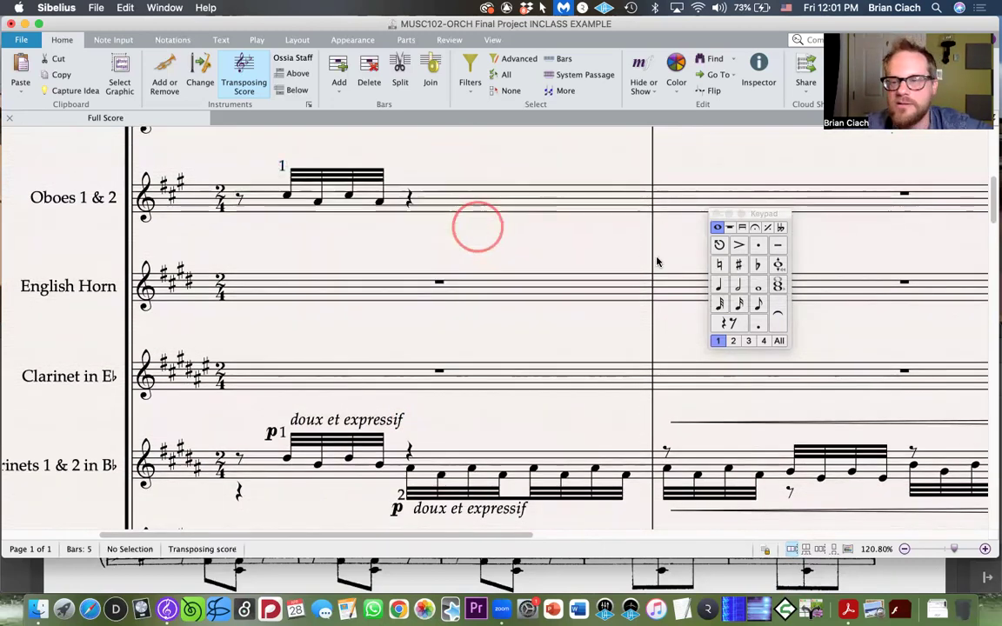
click(749, 342)
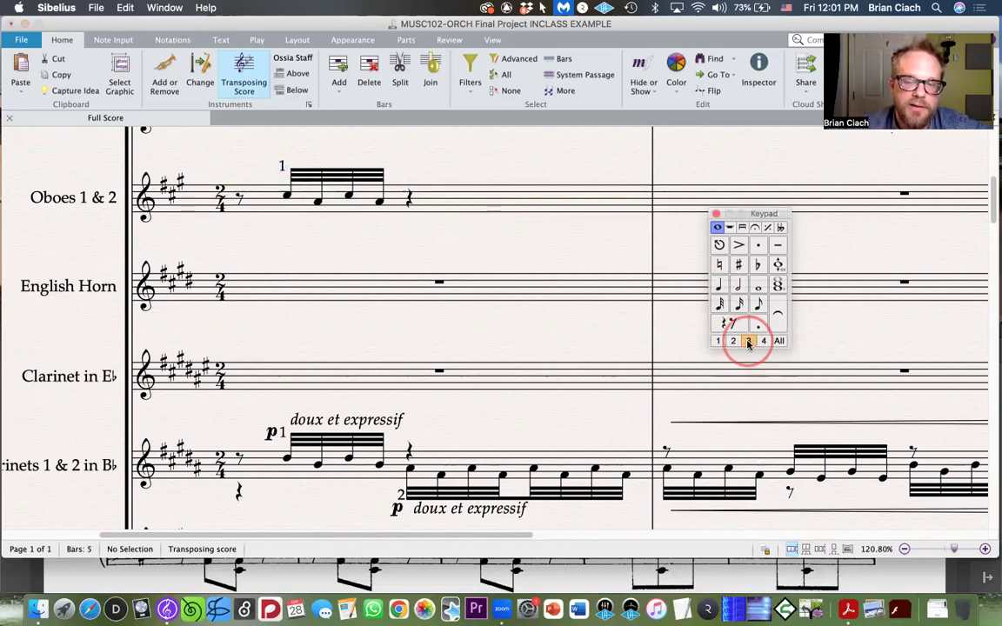
Step: Switch the active note-entry voice among voices 1, 2, 3 and 4 to compare them
key(alt+2)
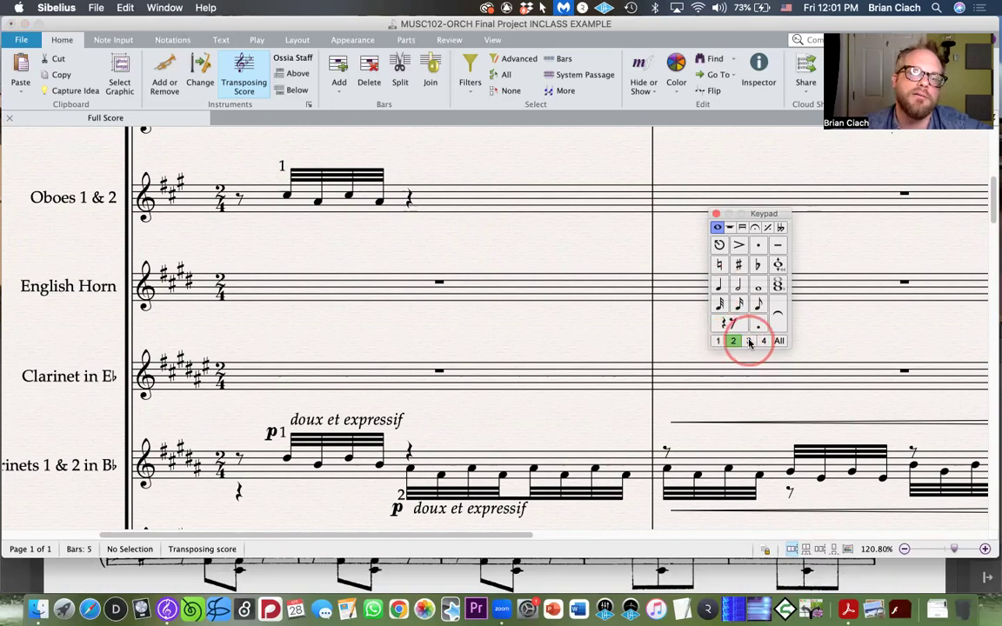
key(alt+4)
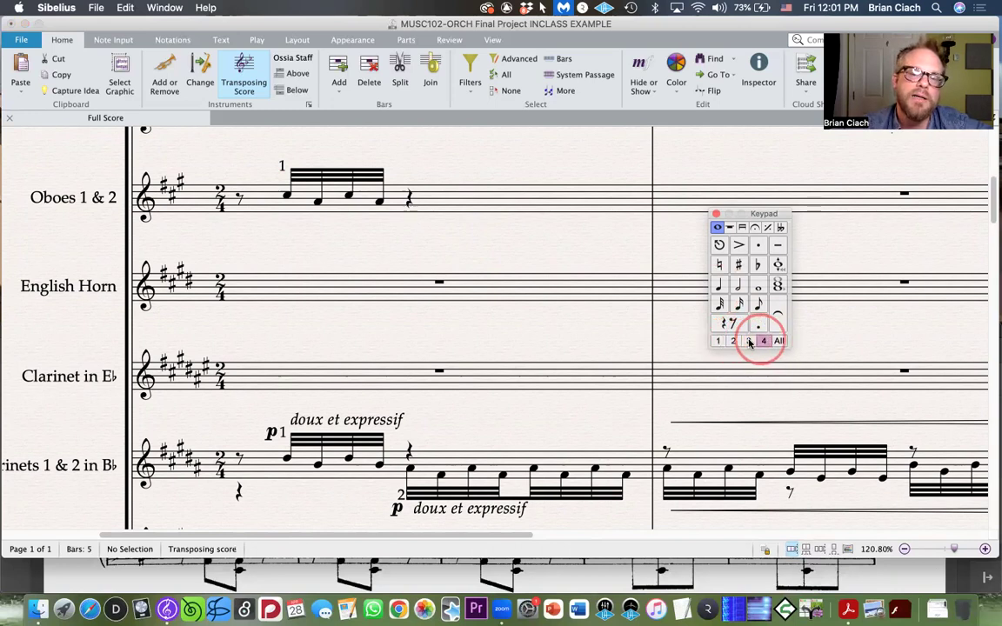
click(750, 342)
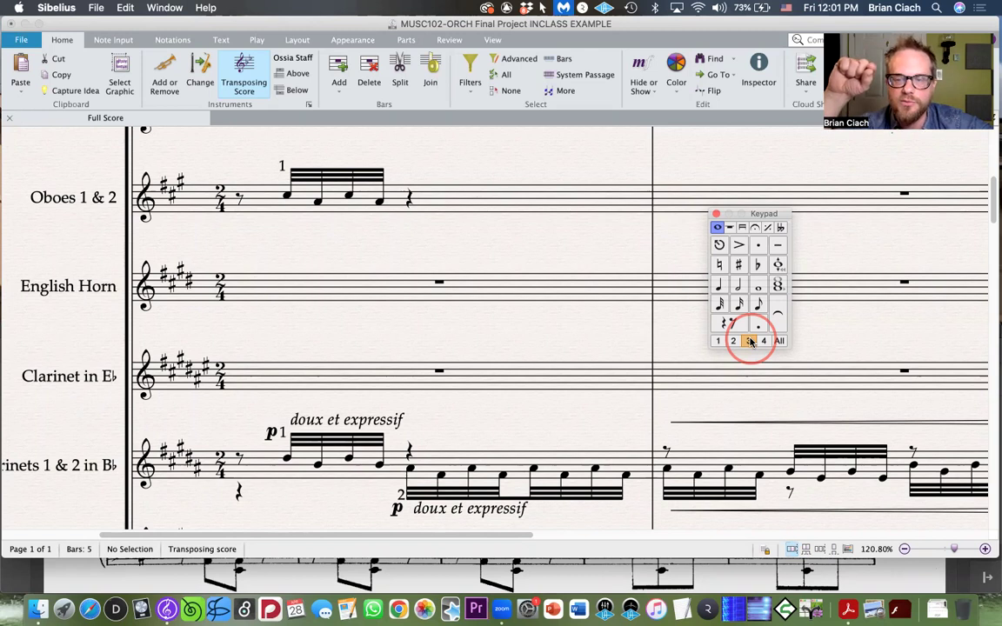
click(733, 341)
click(718, 341)
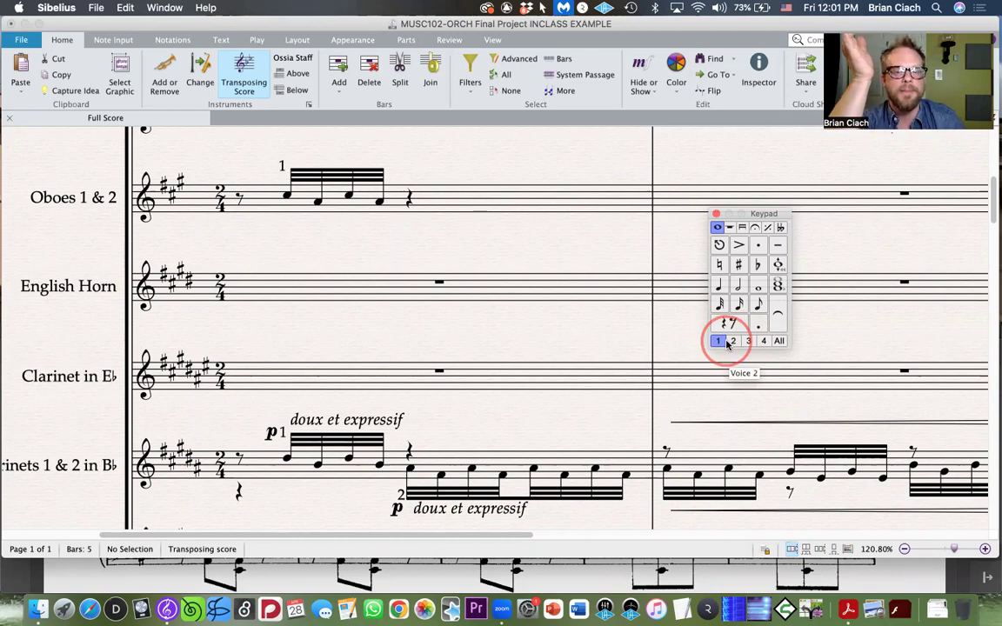
click(732, 341)
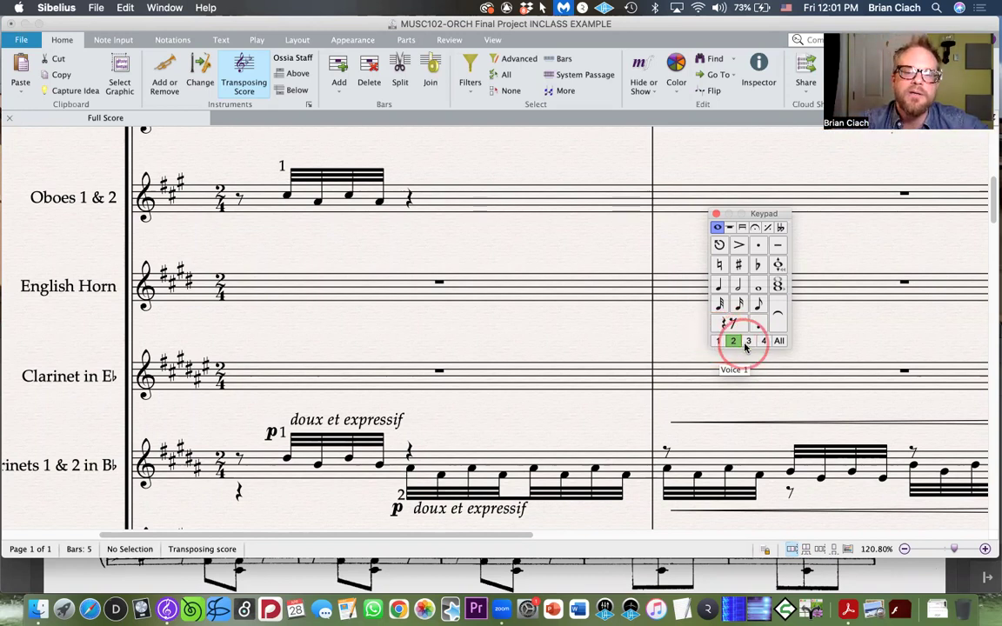
click(718, 341)
click(746, 342)
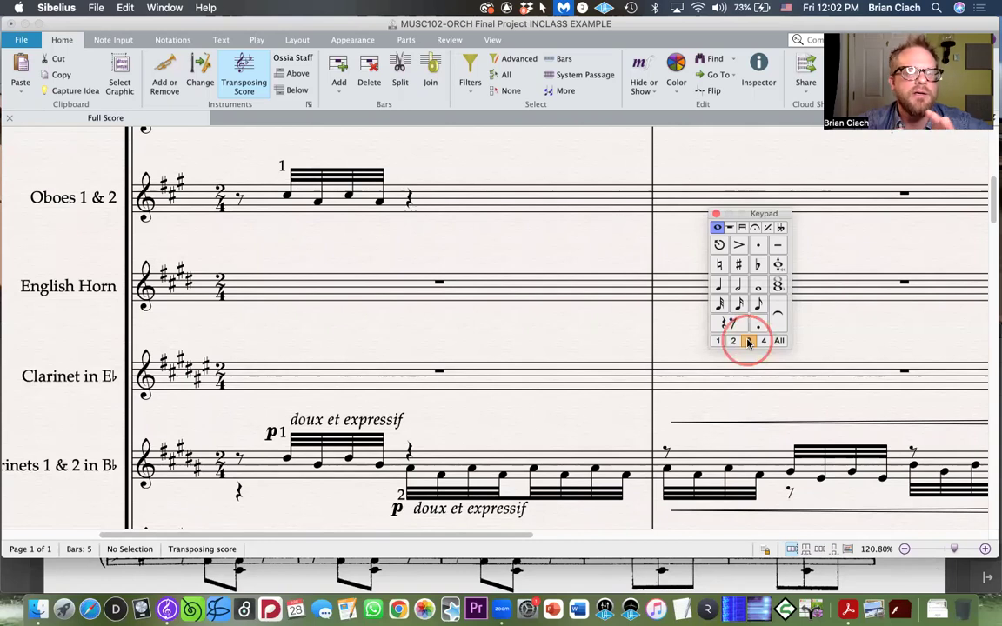
click(719, 341)
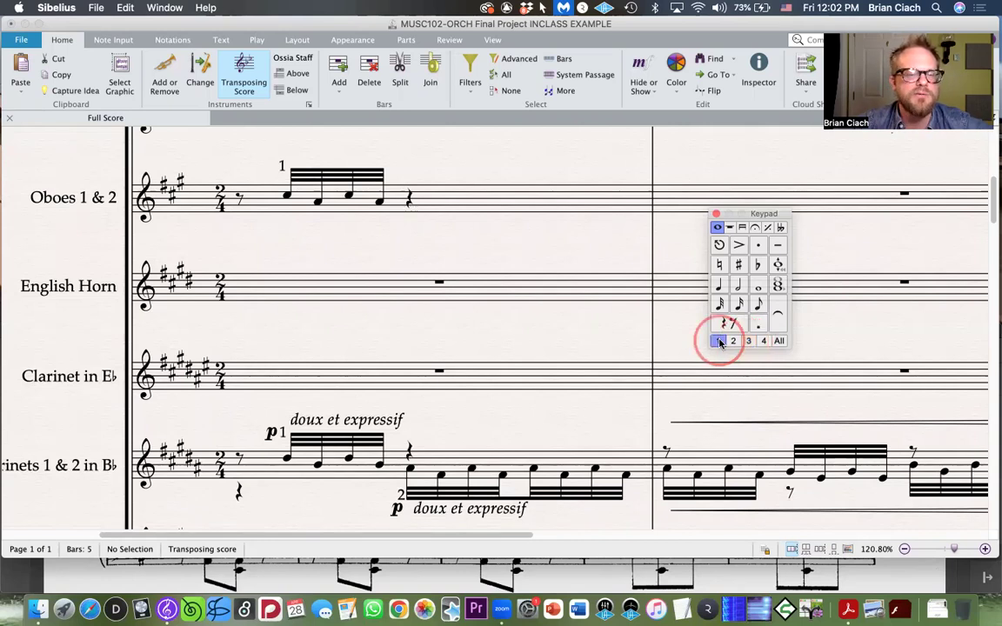
Step: Enter a voice 3 quarter rest below the eighth rest on beat 1 of bar 1 in Oboes 1 & 2
click(749, 341)
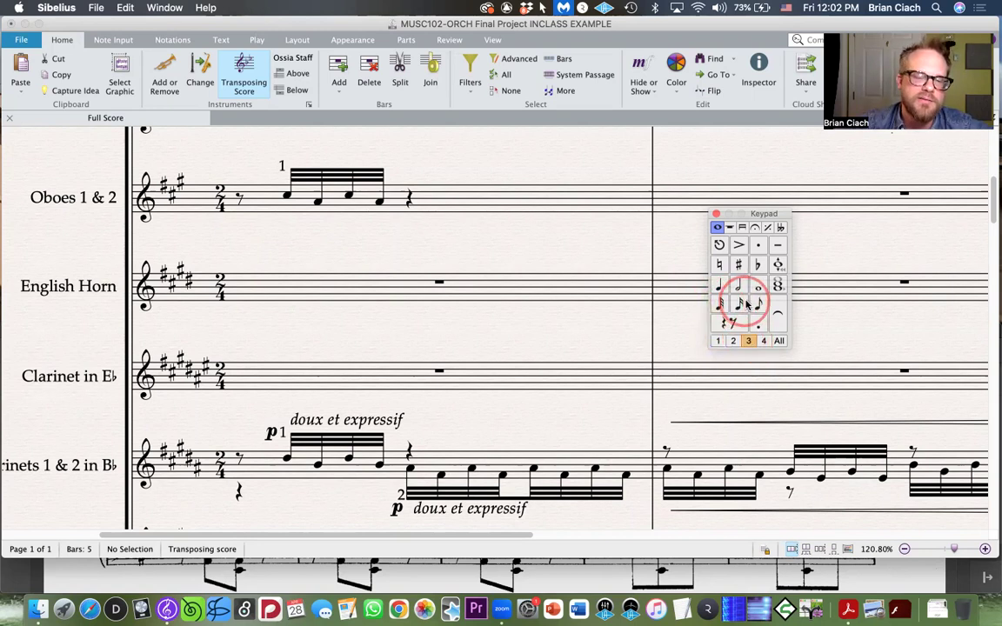
click(721, 285)
click(731, 324)
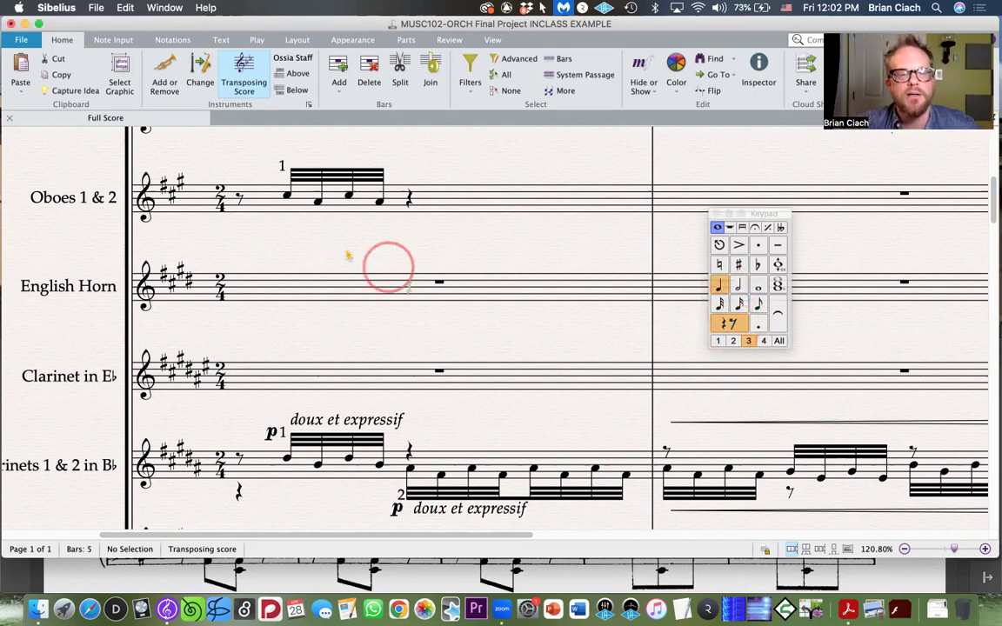
click(244, 249)
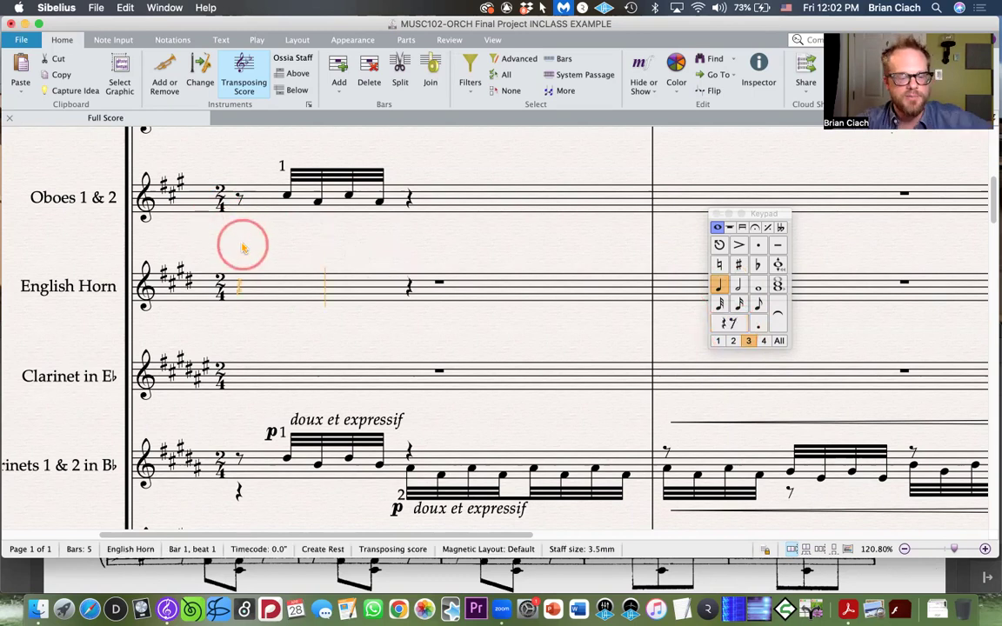
key(super+z)
click(739, 324)
click(245, 222)
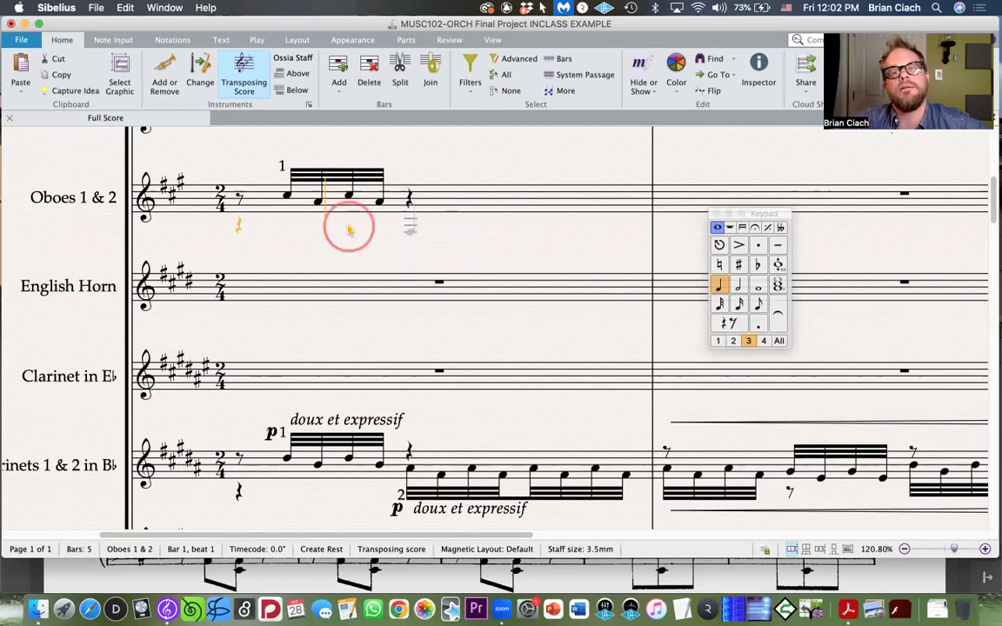
key(Up)
key(Up)
key(Up)
key(Up)
key(Up)
key(Up)
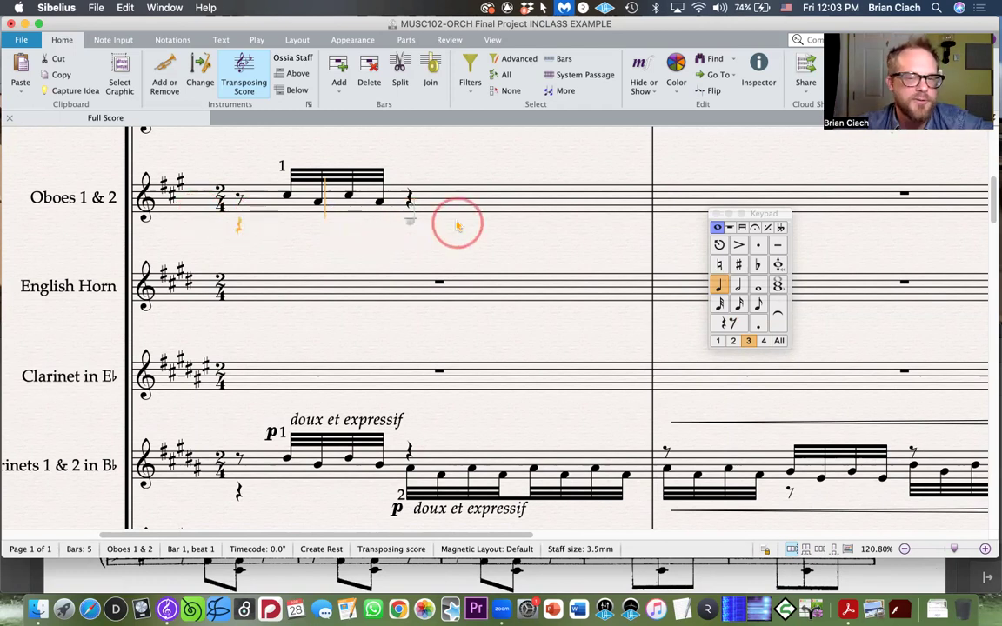
Step: Enter eight voice 3 32nd notes alternating G♯4 and E4 on beat 2 of bar 1 in Oboes 1 & 2
click(719, 303)
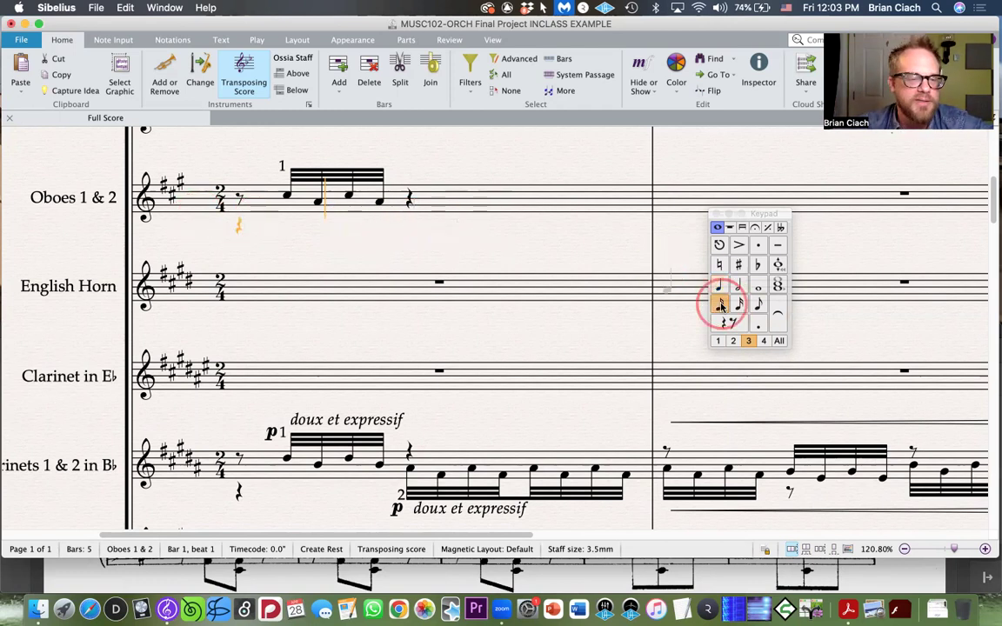
click(413, 202)
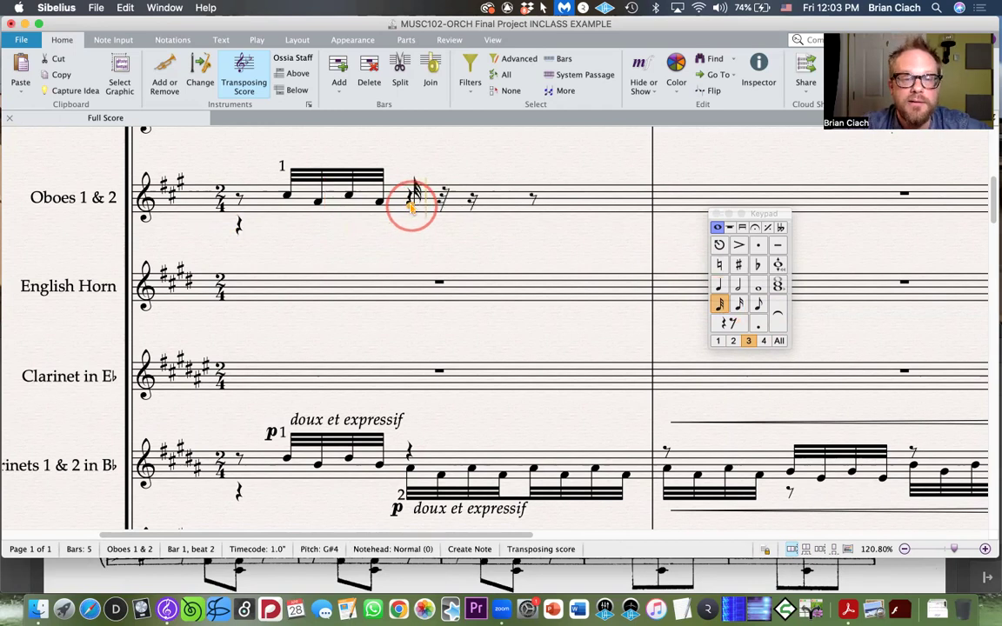
text(efefefe)
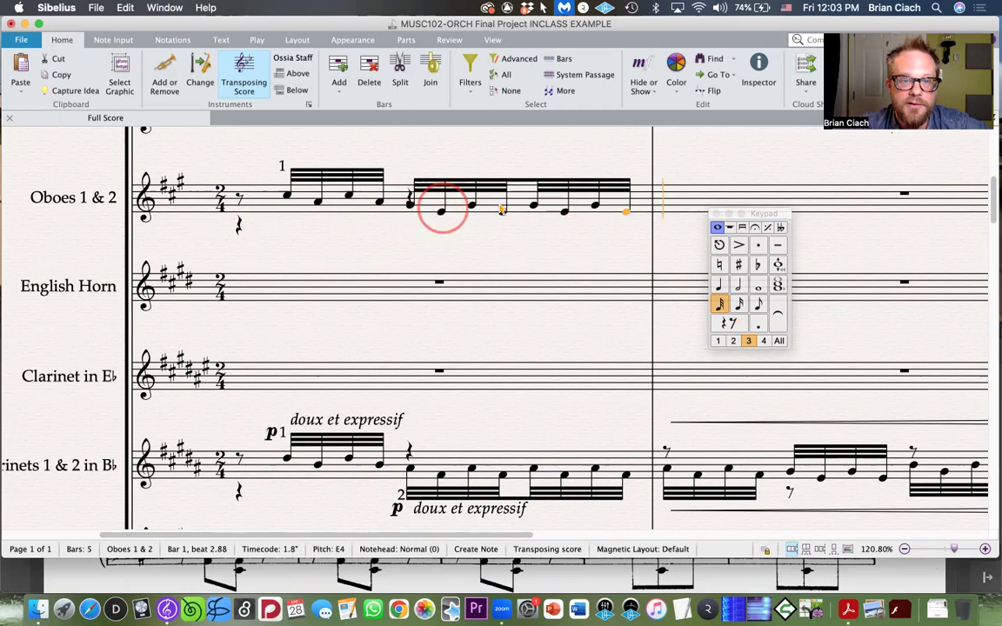
key(Escape)
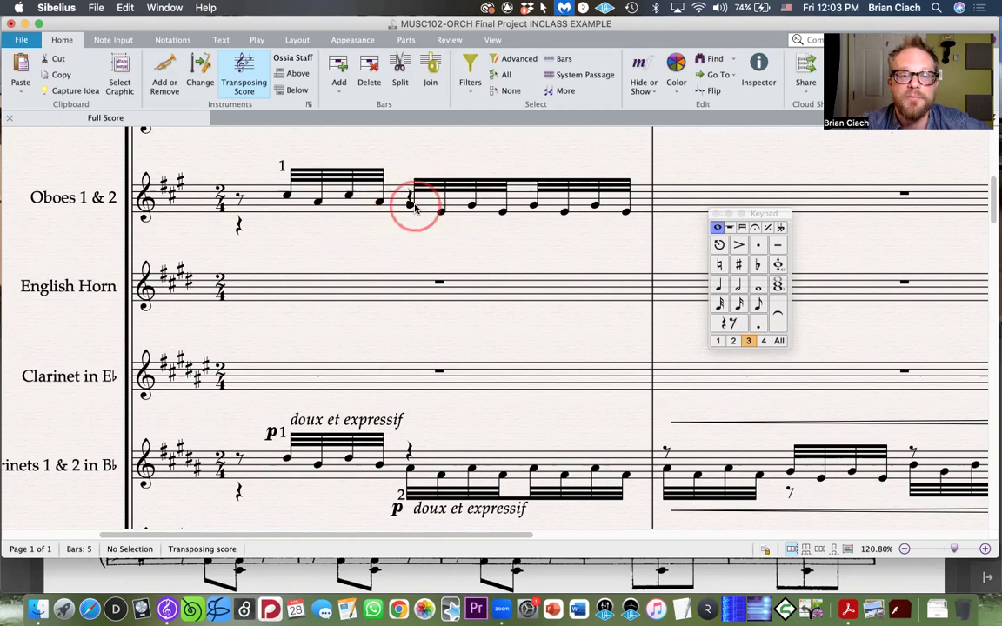
Step: Flip the stems of the beamed 32nd notes on beat 2 of the oboe's bar 1 down
click(410, 203)
click(434, 191)
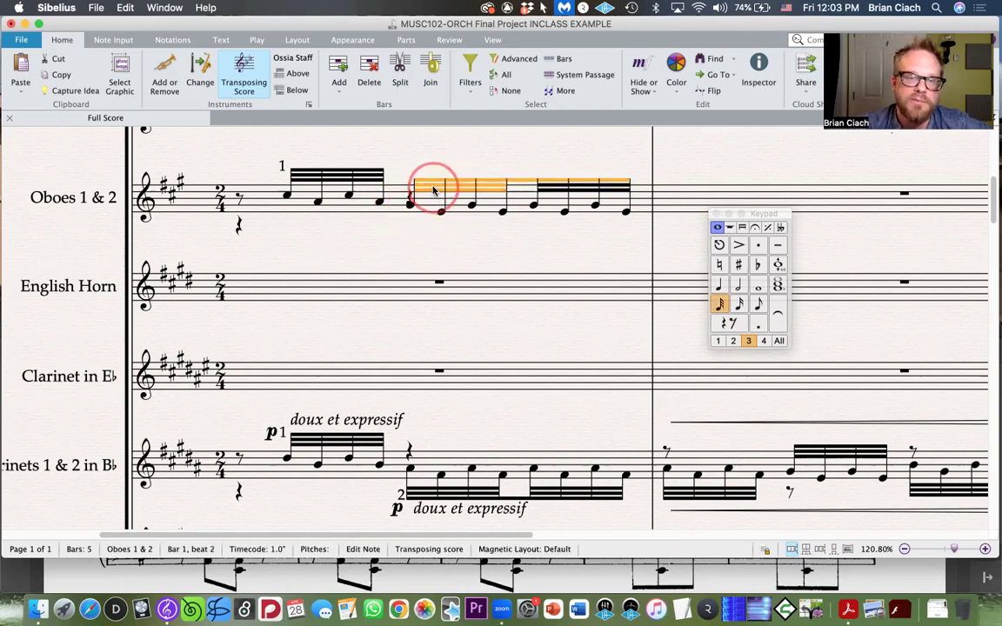
key(Escape)
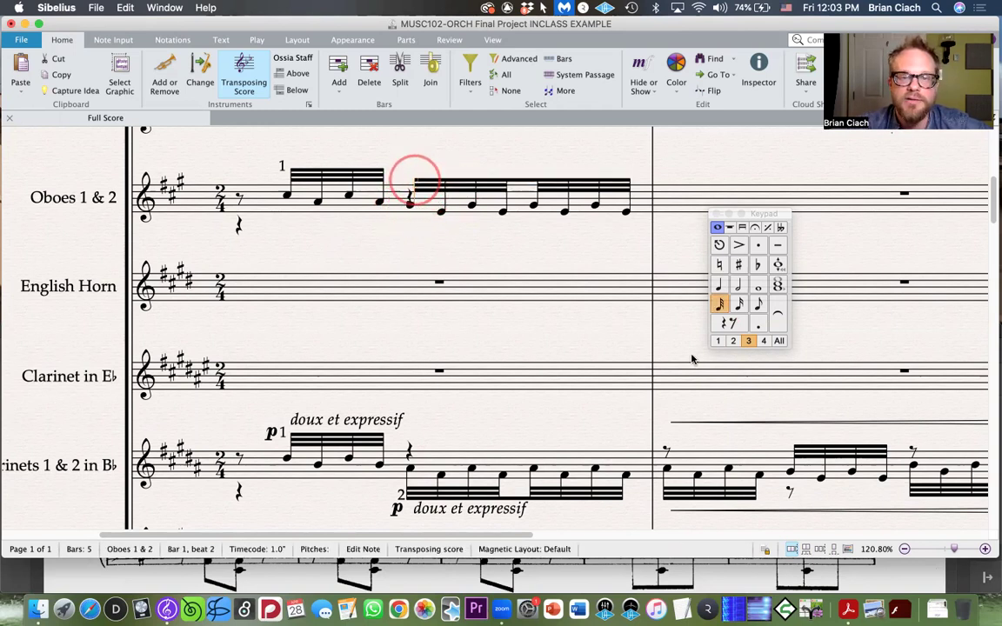
key(x)
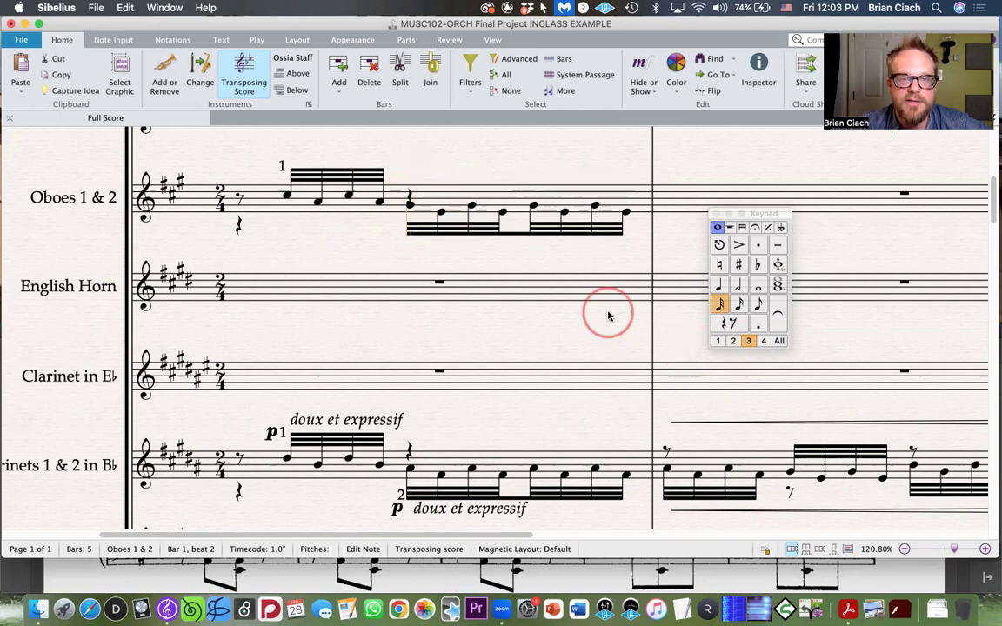
click(473, 168)
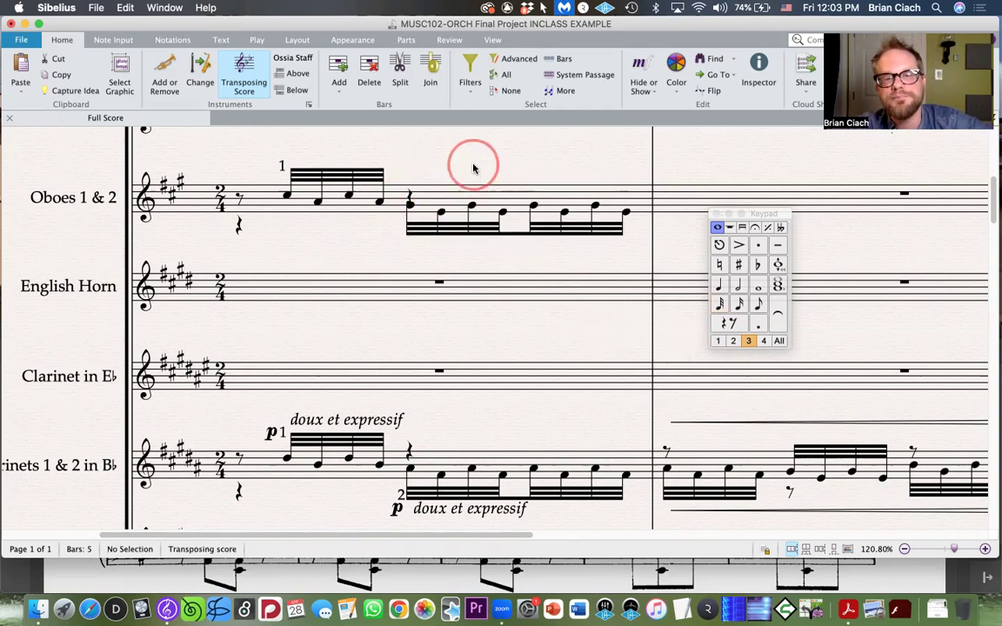
Step: Raise the voice 1 quarter rest on beat 2 of the oboe's bar 1 above the 32nd notes
click(460, 204)
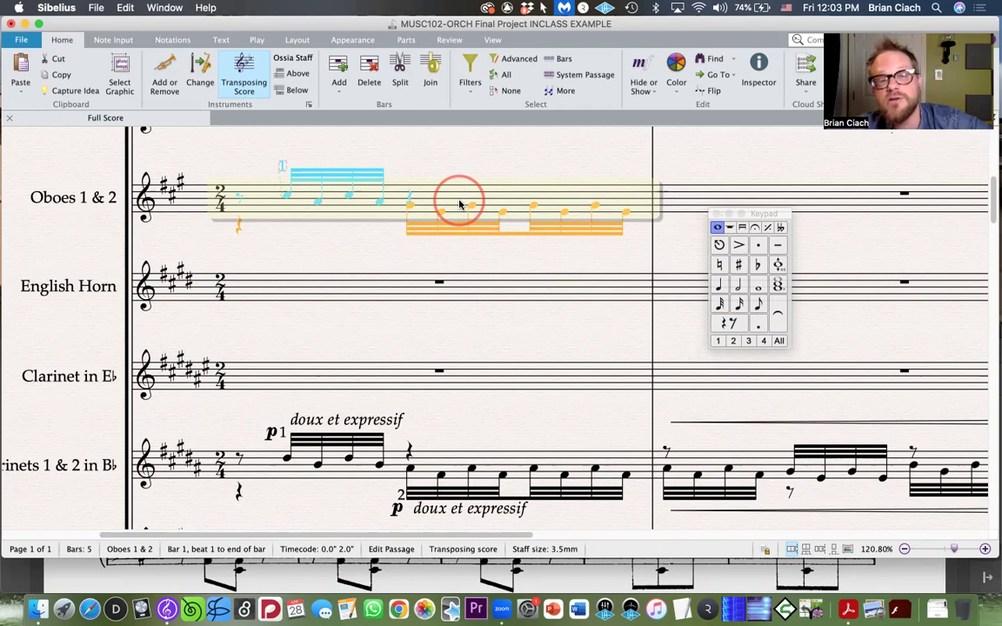
click(445, 170)
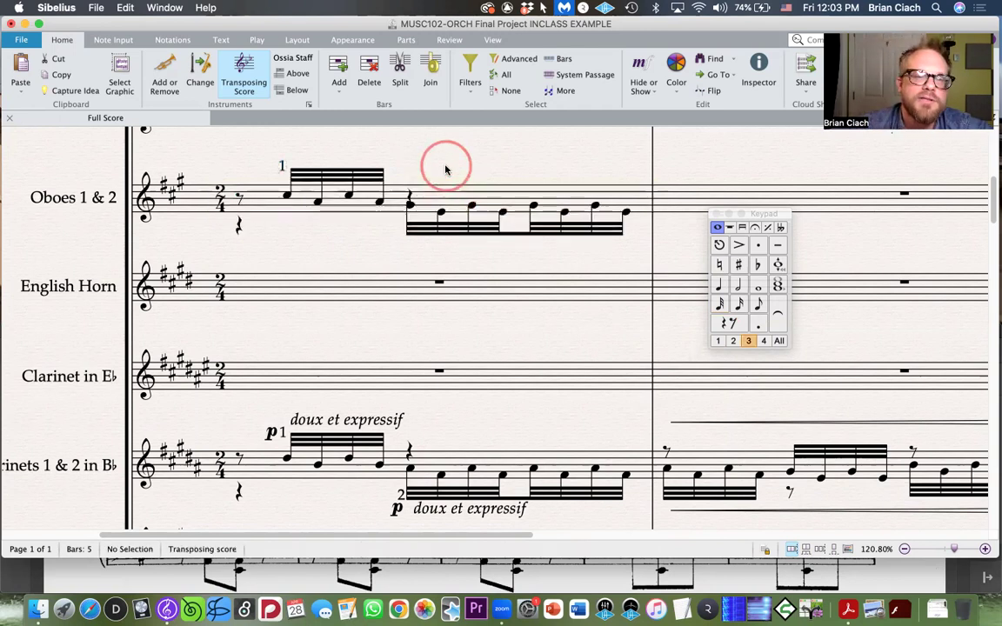
click(410, 202)
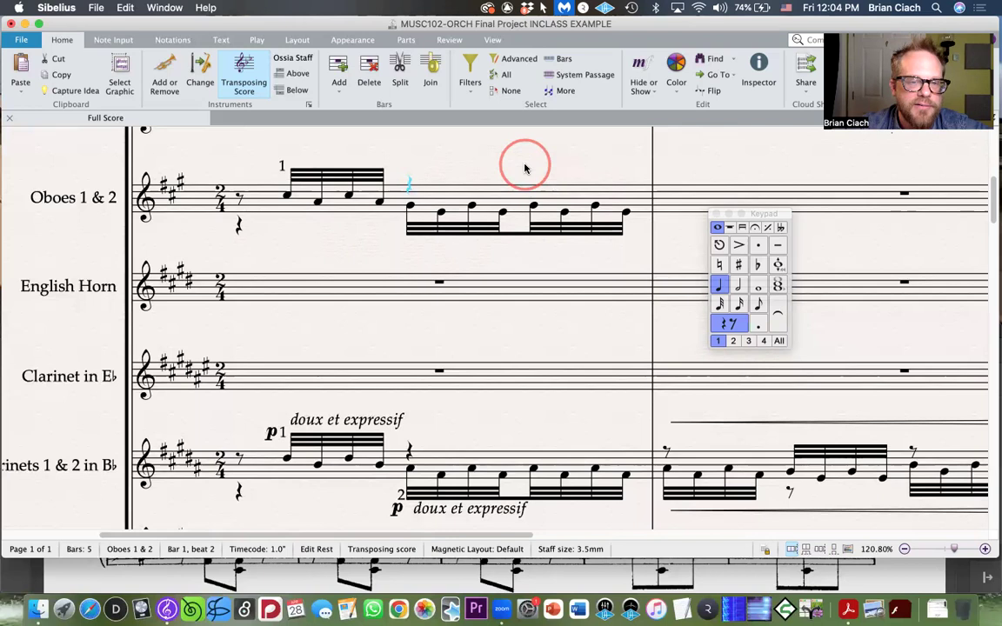
key(Escape)
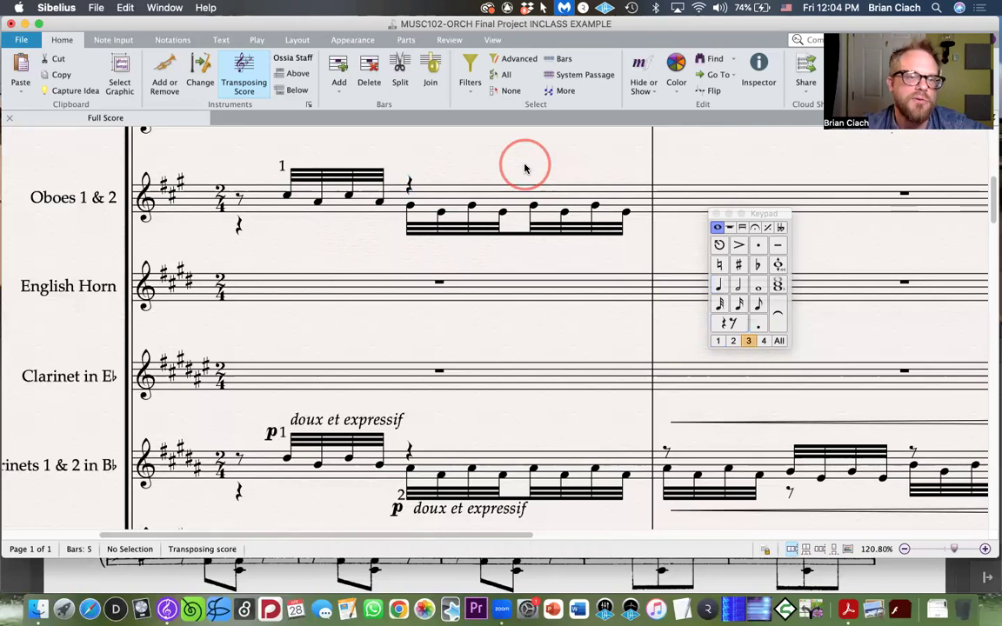
click(409, 188)
key(Escape)
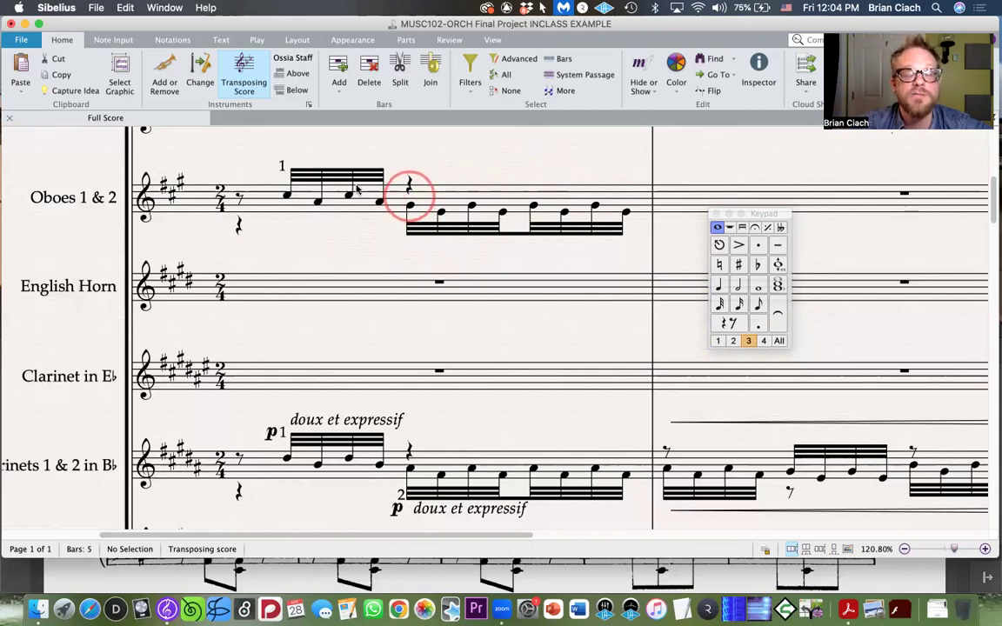
Step: Try placing the eighth rest at the start of the oboe's bar 1 above the staff, and move it back into the staff
click(240, 200)
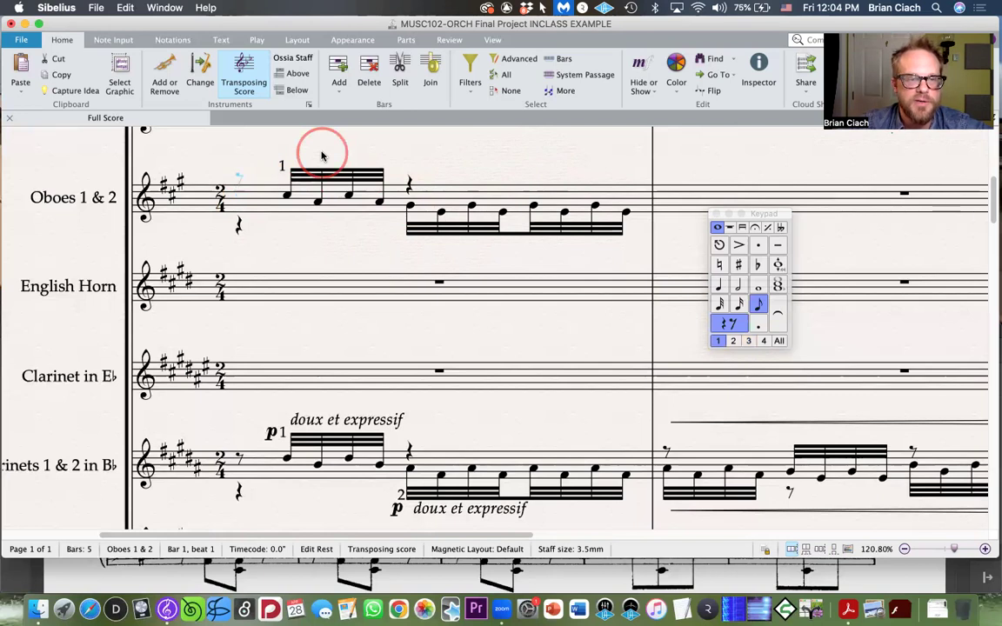
click(425, 161)
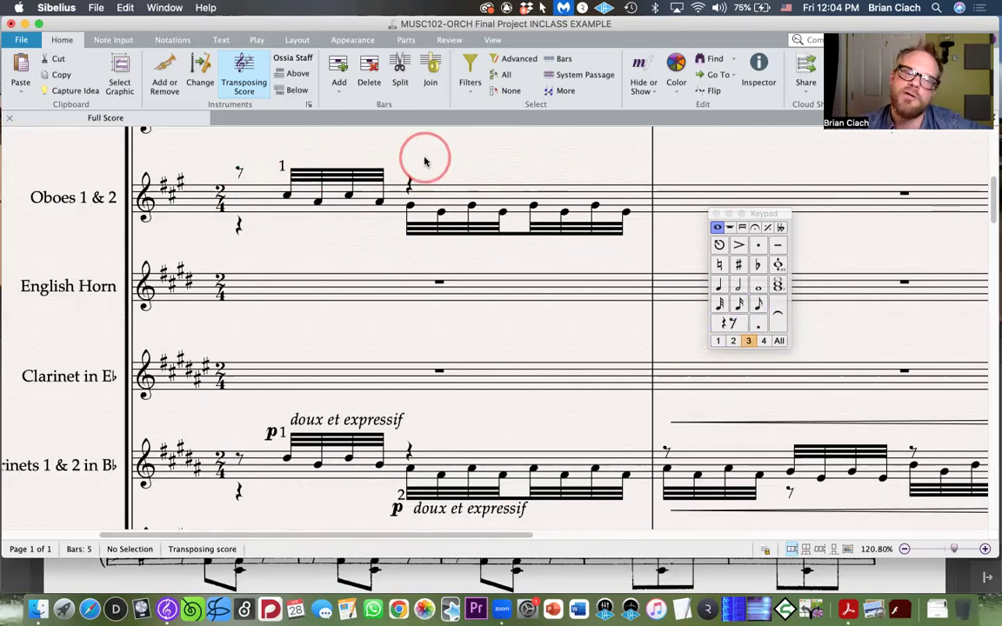
click(239, 171)
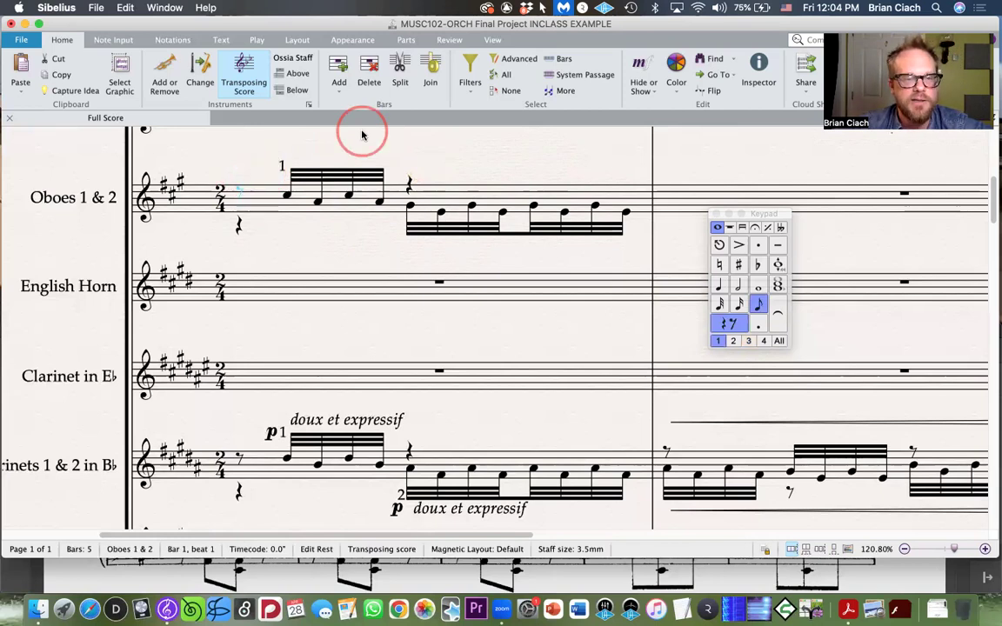
click(427, 180)
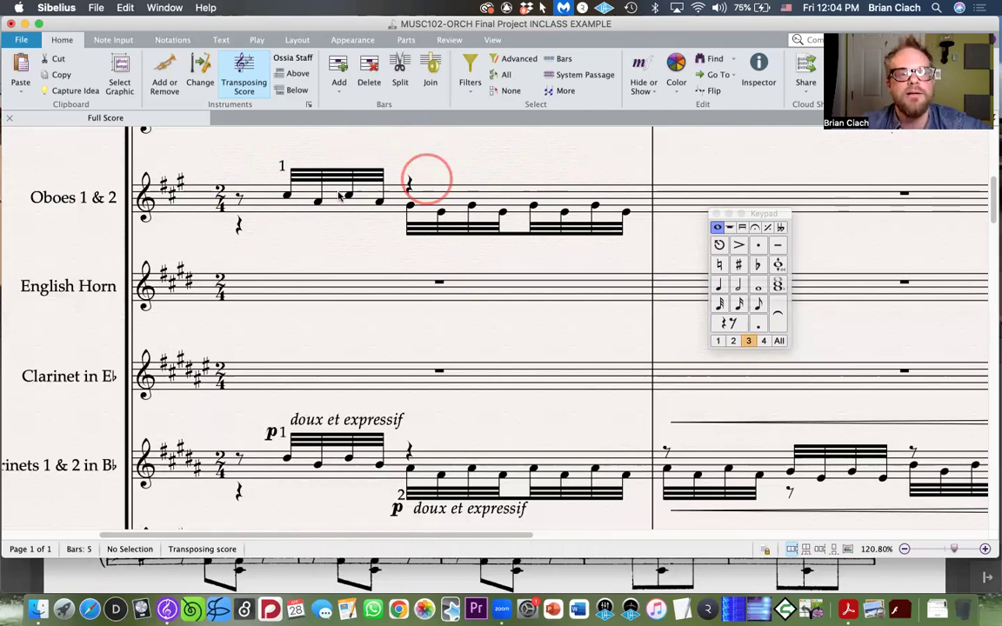
Step: Move the voice 3 quarter rest on beat 1 of the oboe's bar 1 up, closer to the eighth rest above it
click(238, 224)
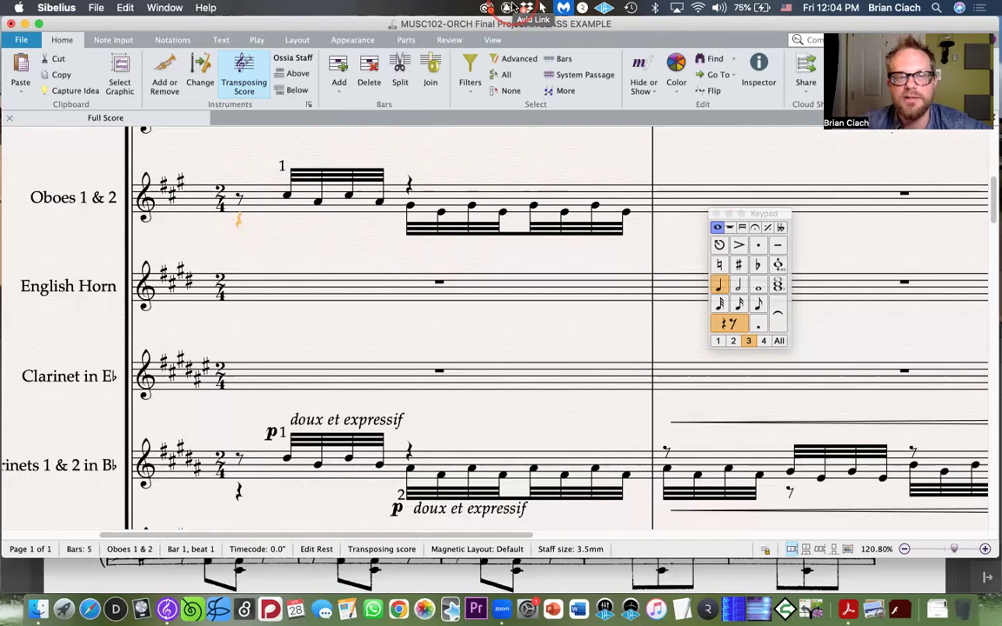
click(449, 137)
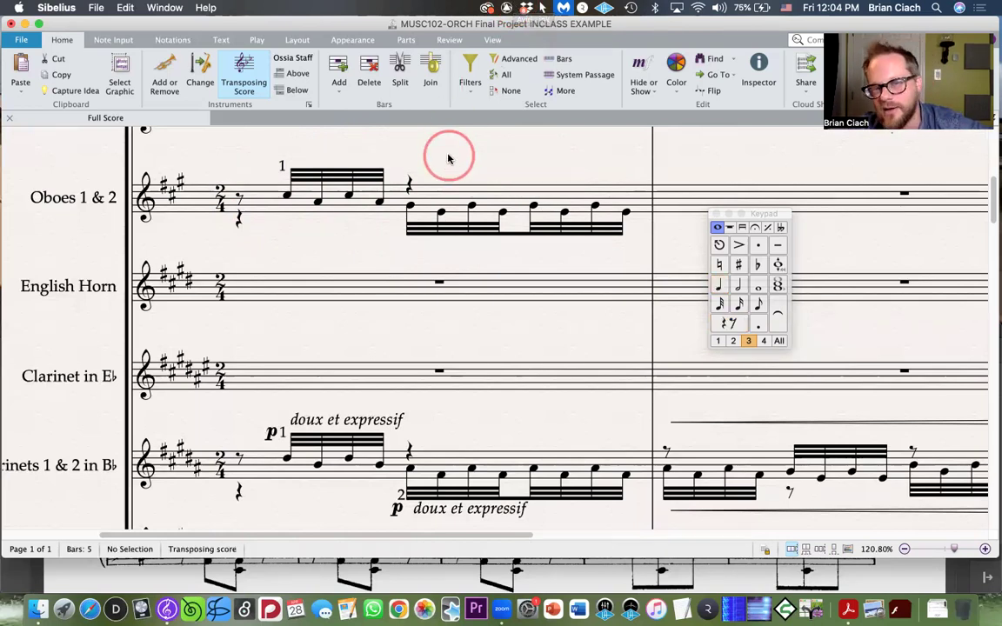
click(241, 222)
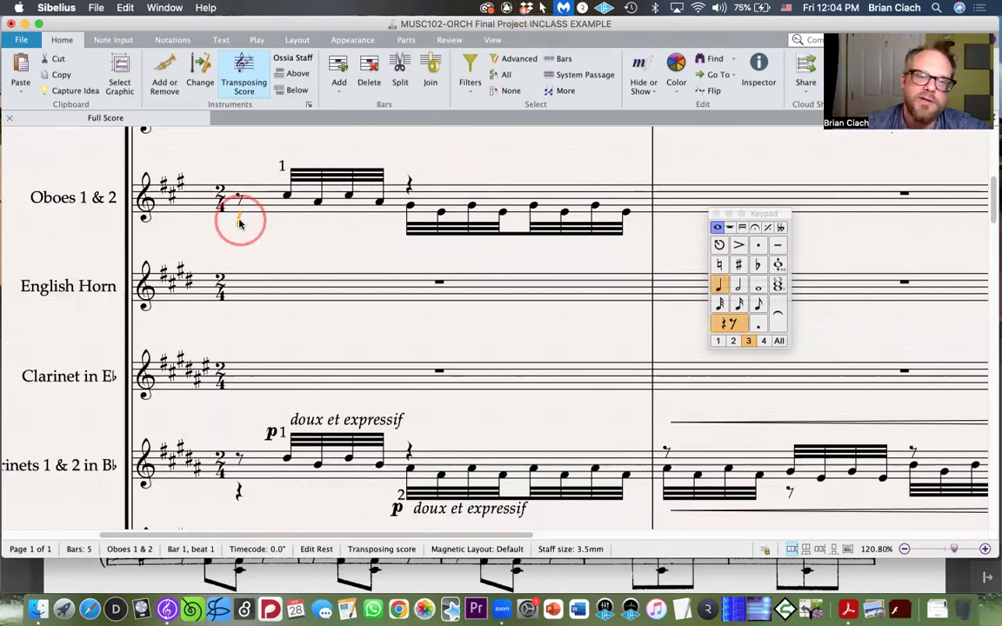
click(452, 159)
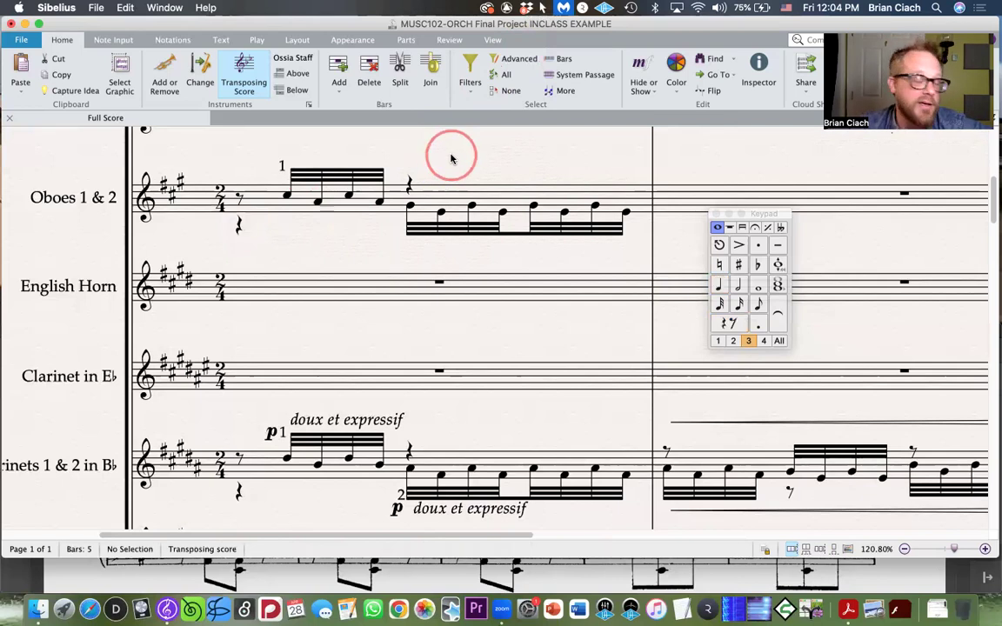
click(239, 222)
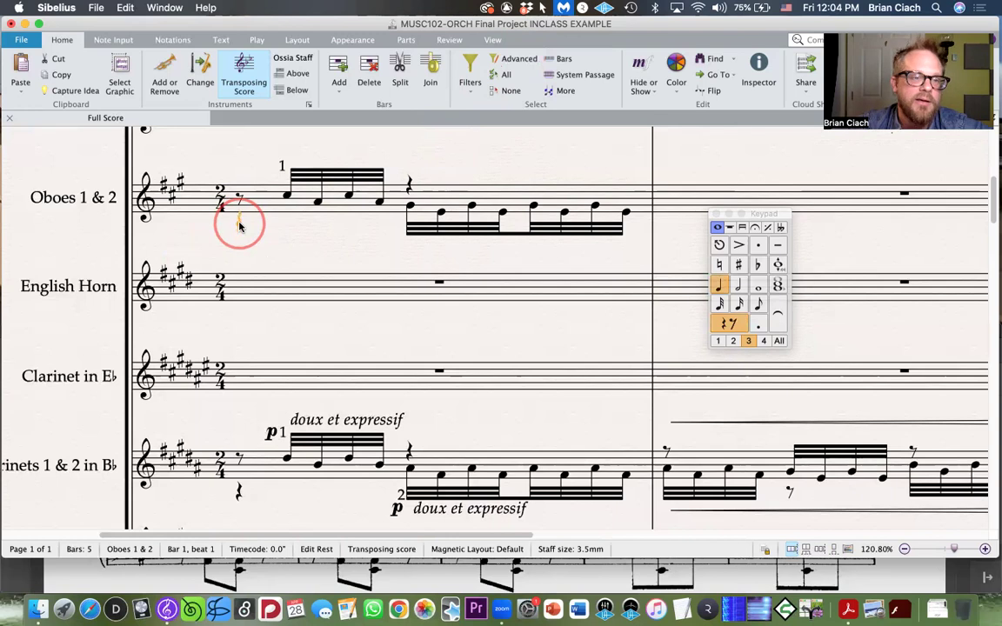
click(449, 172)
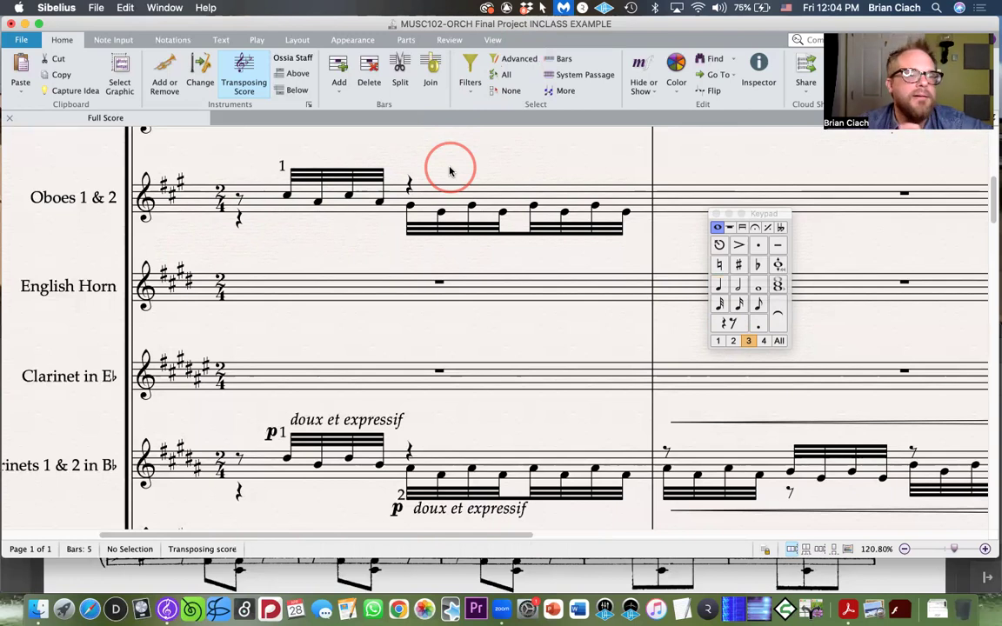
Step: Try moving the voice 3 quarter rest on beat 1 of the oboe's bar 1 onto the eighth rest, and move it back below
click(239, 219)
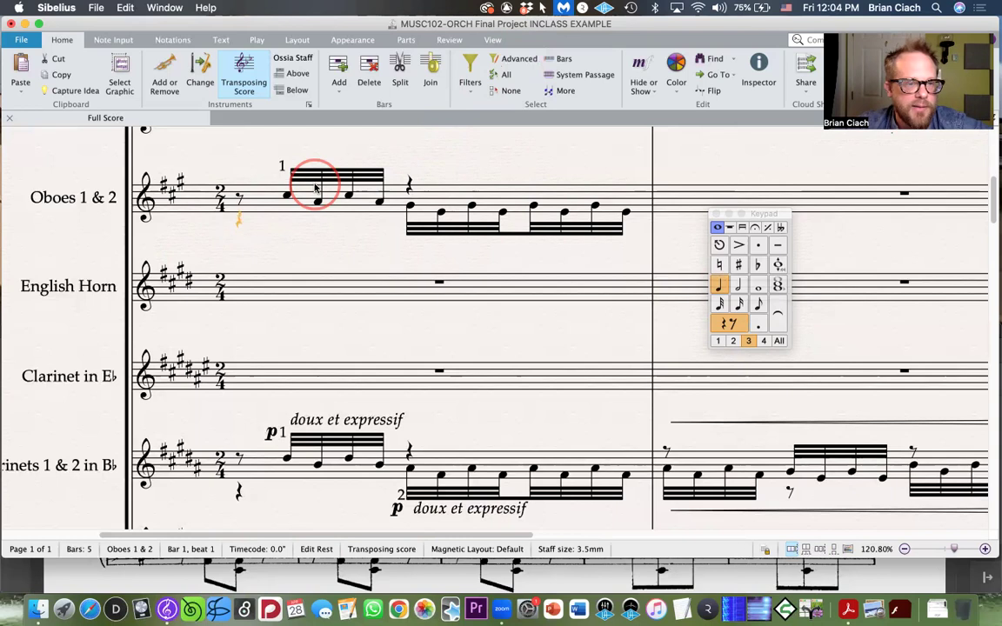
click(471, 159)
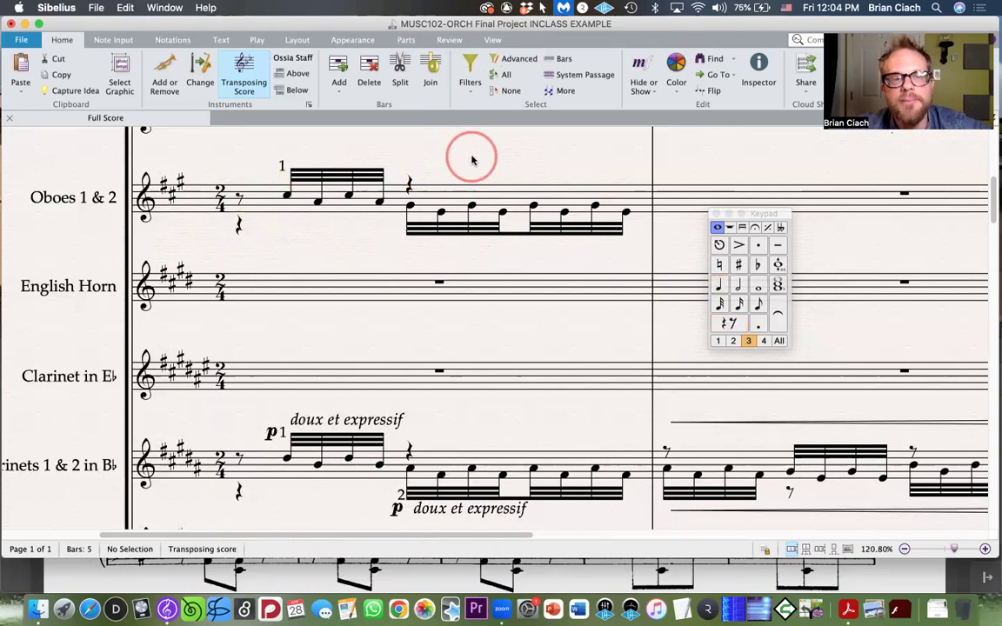
click(237, 223)
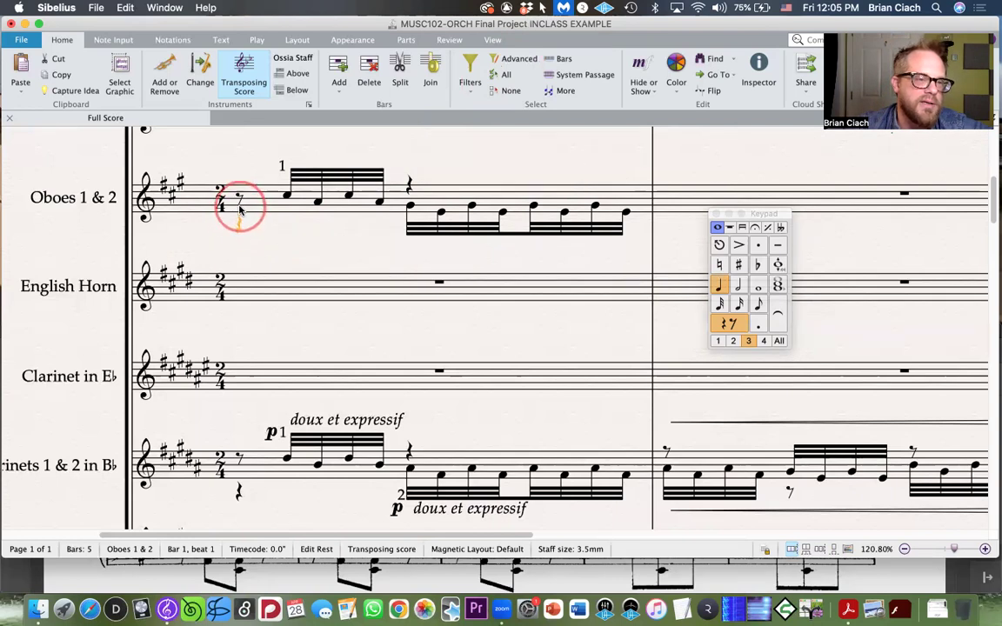
click(328, 240)
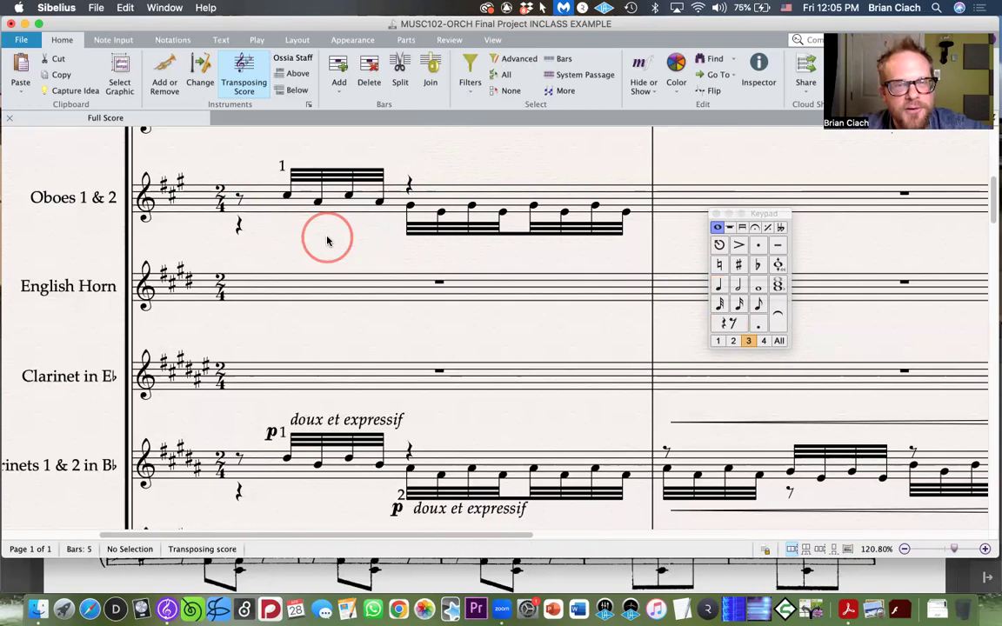
click(239, 224)
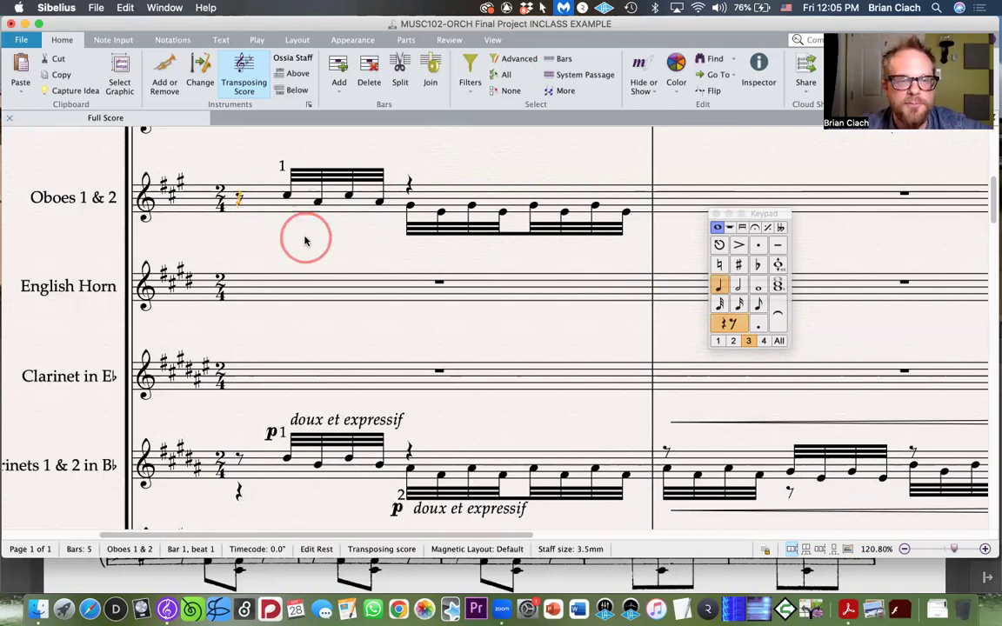
click(307, 233)
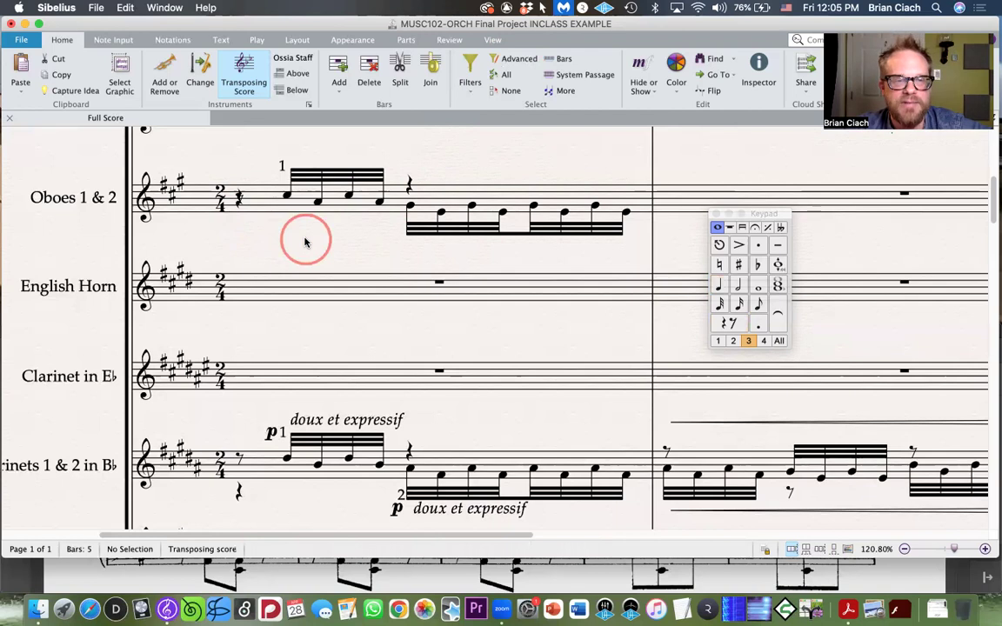
click(237, 202)
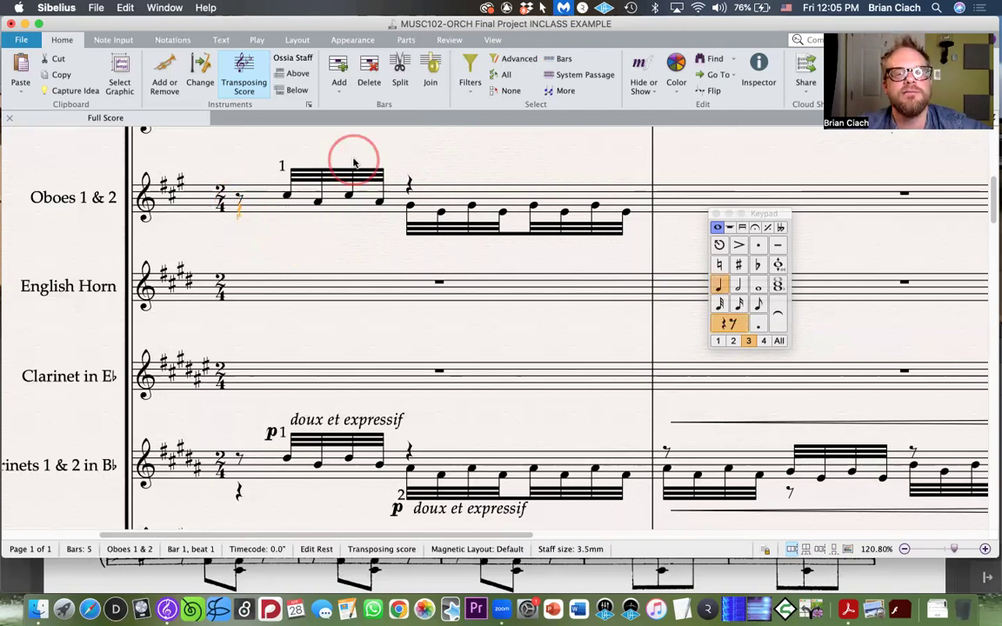
click(327, 251)
click(240, 222)
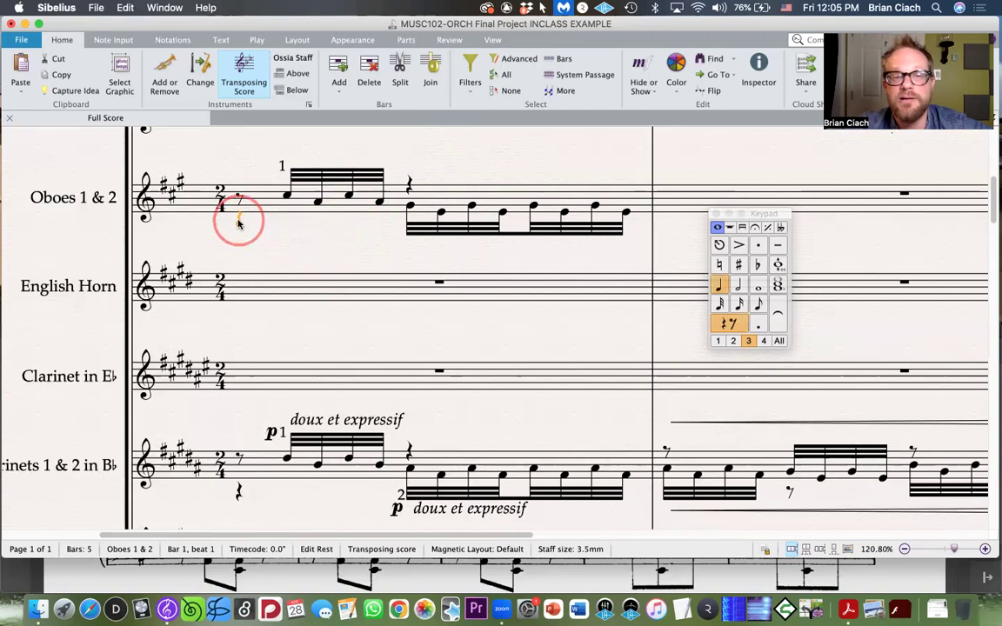
click(324, 230)
click(239, 220)
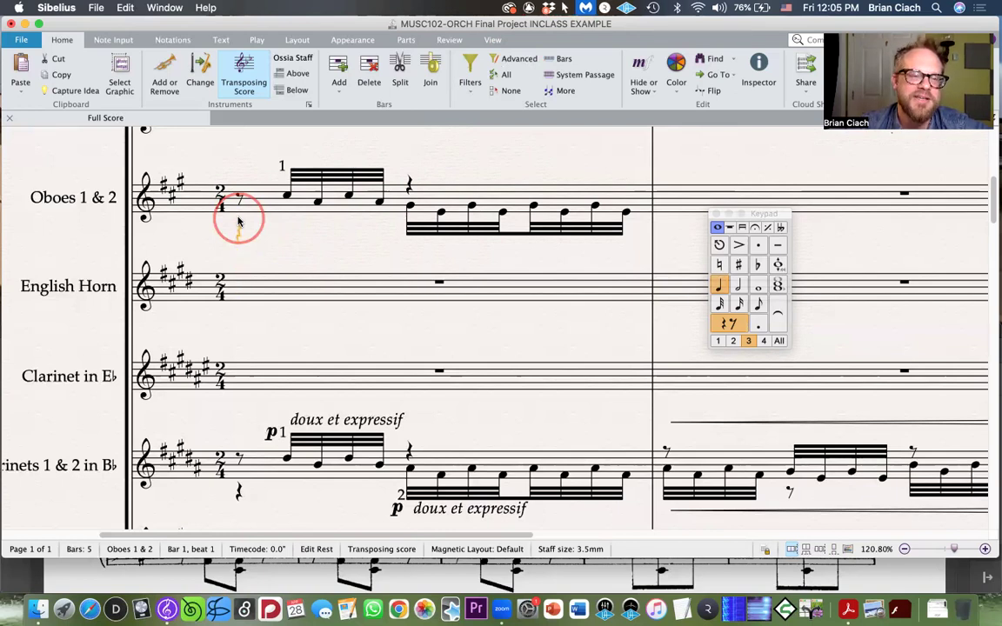
click(461, 160)
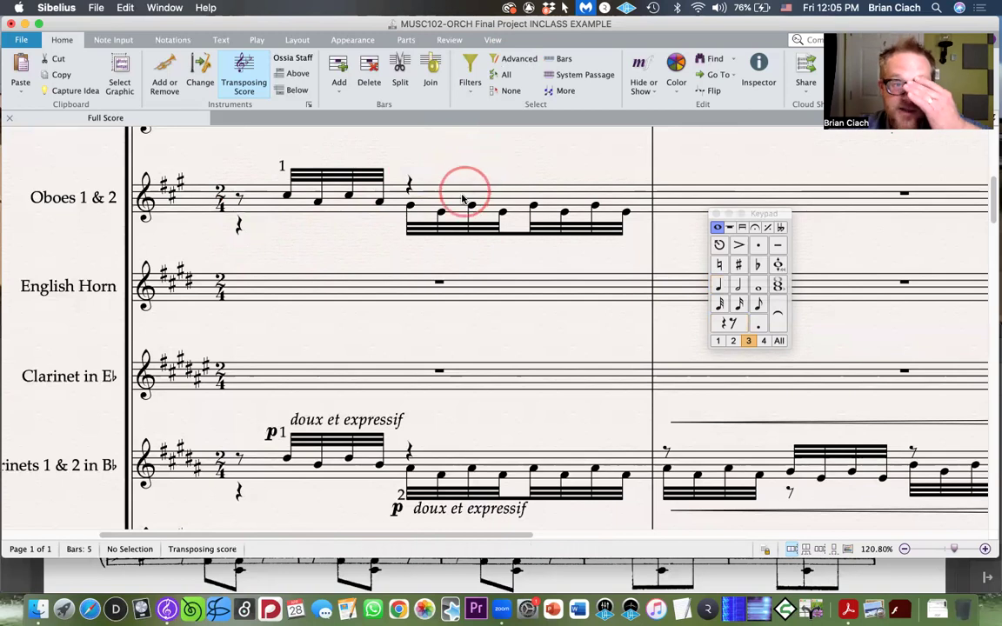
click(462, 199)
click(454, 161)
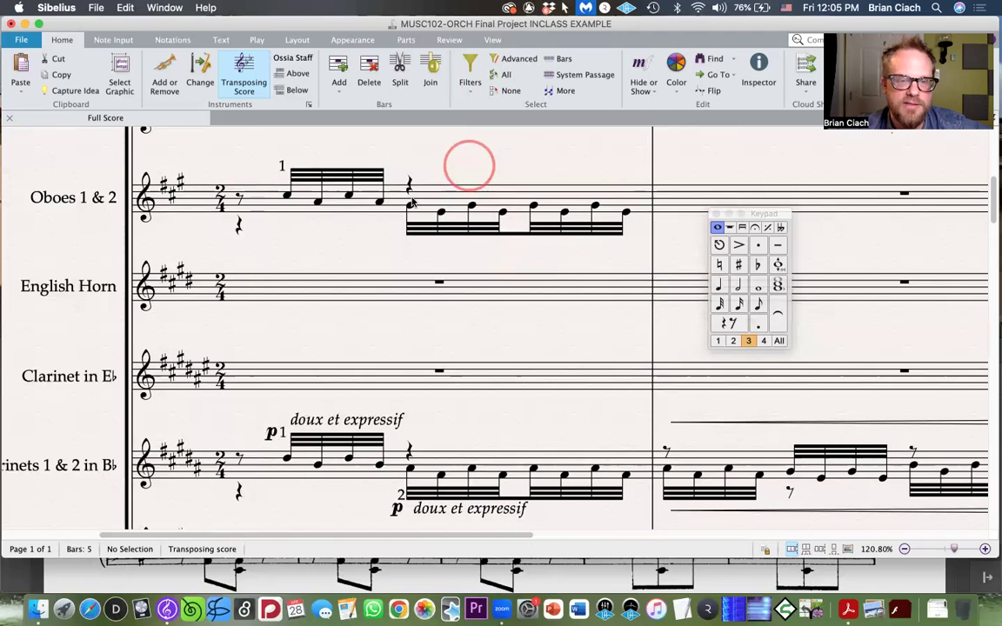
Step: Add player number 2 as text to the first 32nd note of beat 2 in the oboe's bar 1, placed beside the lower beam
click(409, 207)
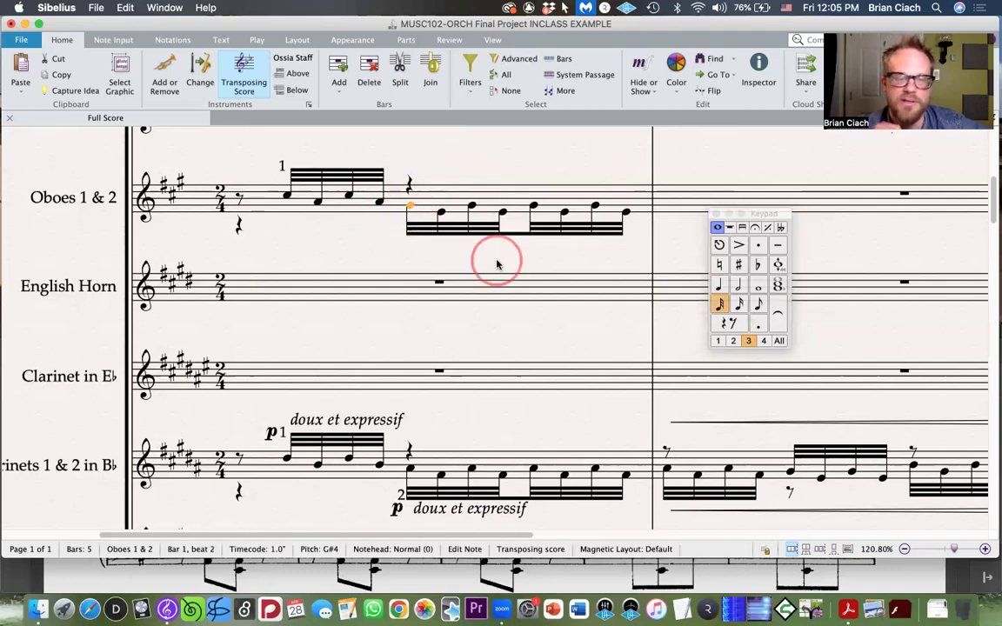
key(ctrl+e)
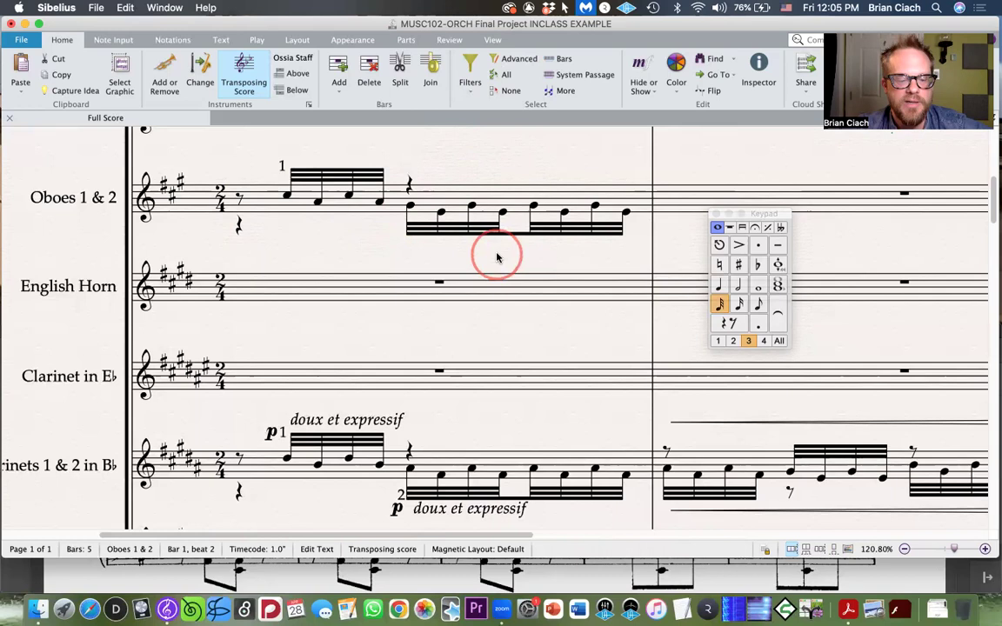
text(2)
key(Escape)
key(Escape)
drag(408, 163, 398, 230)
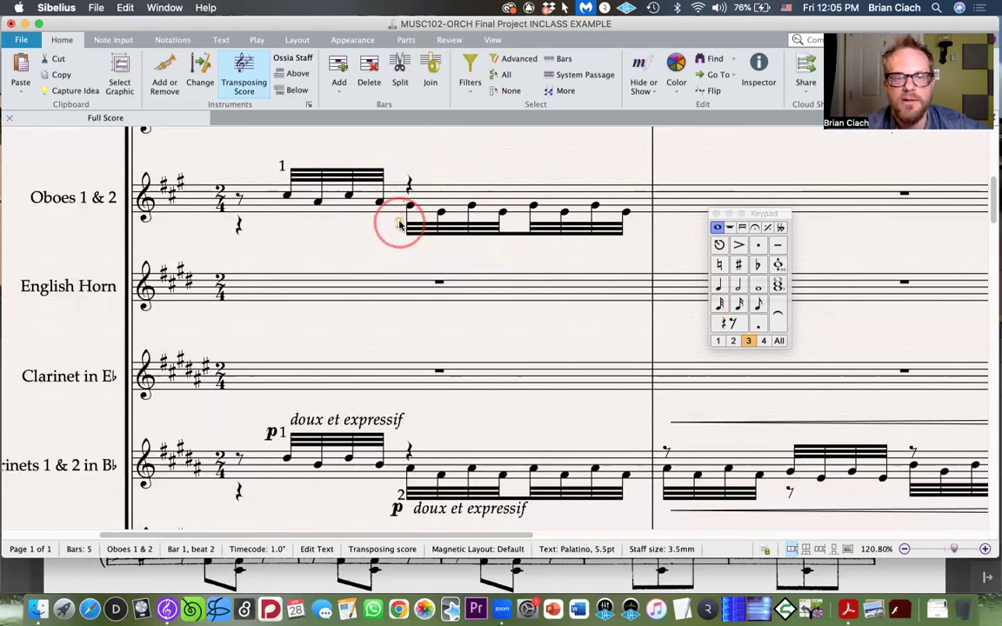
click(340, 223)
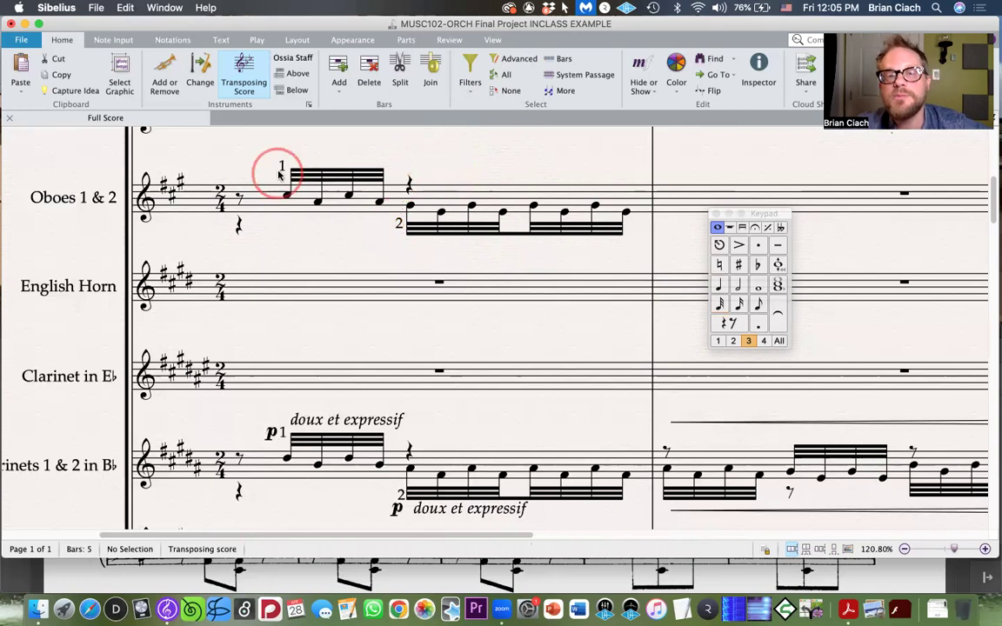
Step: Move player number 1 in the oboe's bar 1 down, beside the start of the upper 32nd-note beam
drag(283, 172, 284, 200)
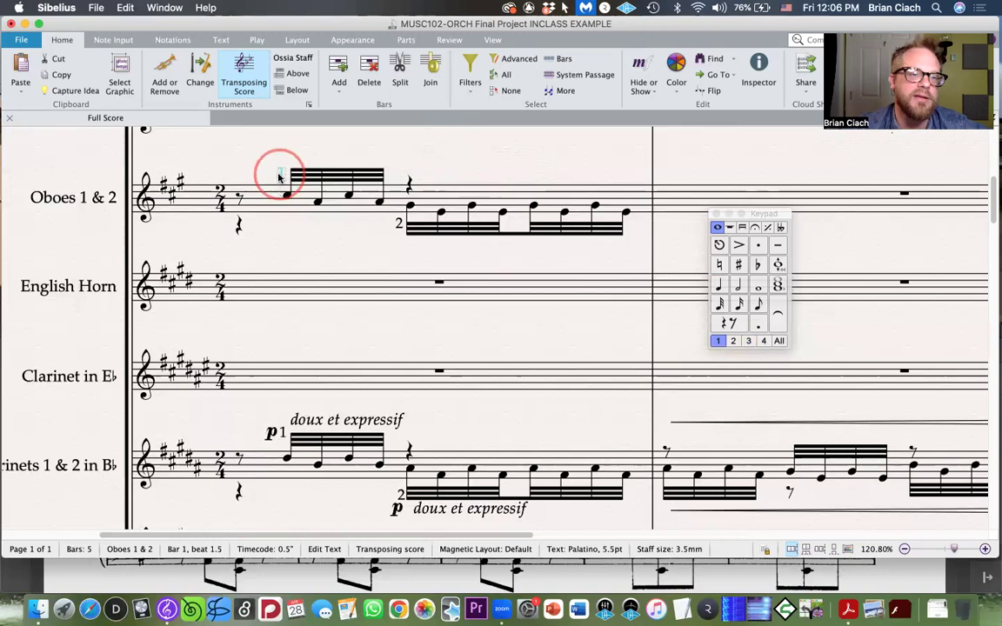
text(1)
click(342, 142)
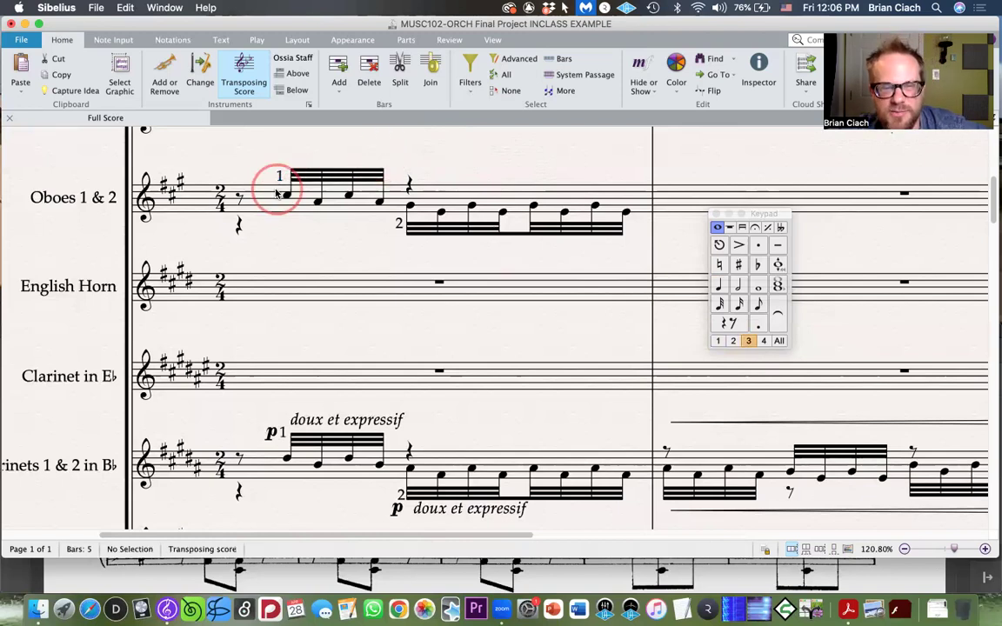
click(262, 174)
key(Escape)
click(261, 206)
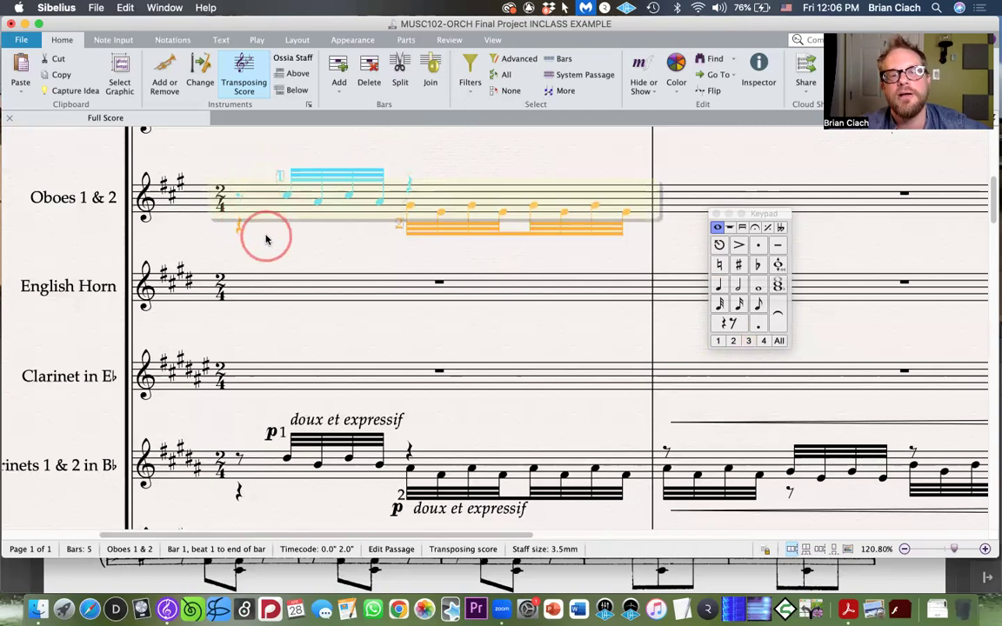
double_click(279, 177)
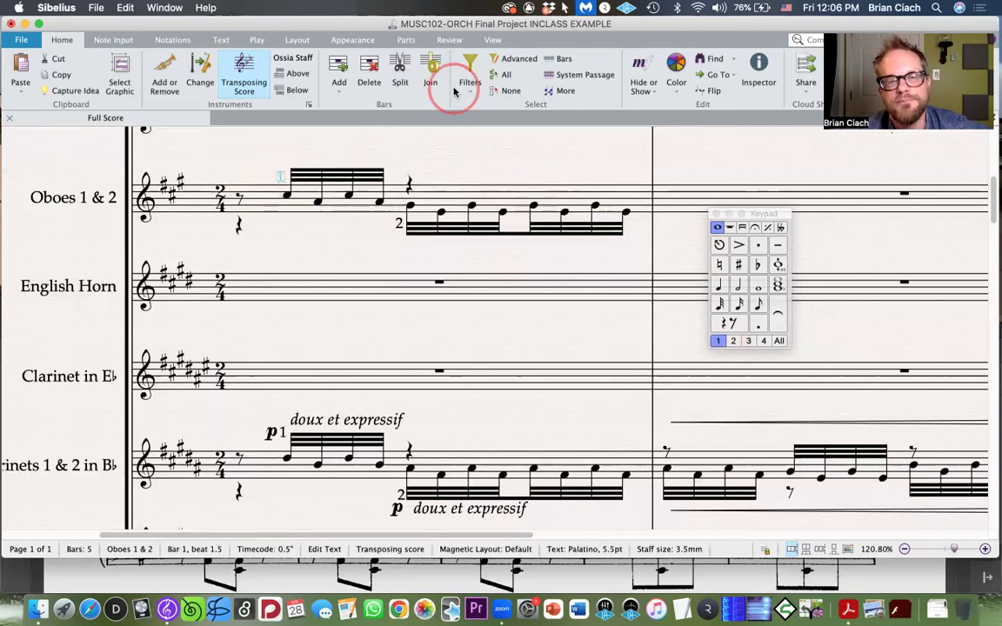
key(Escape)
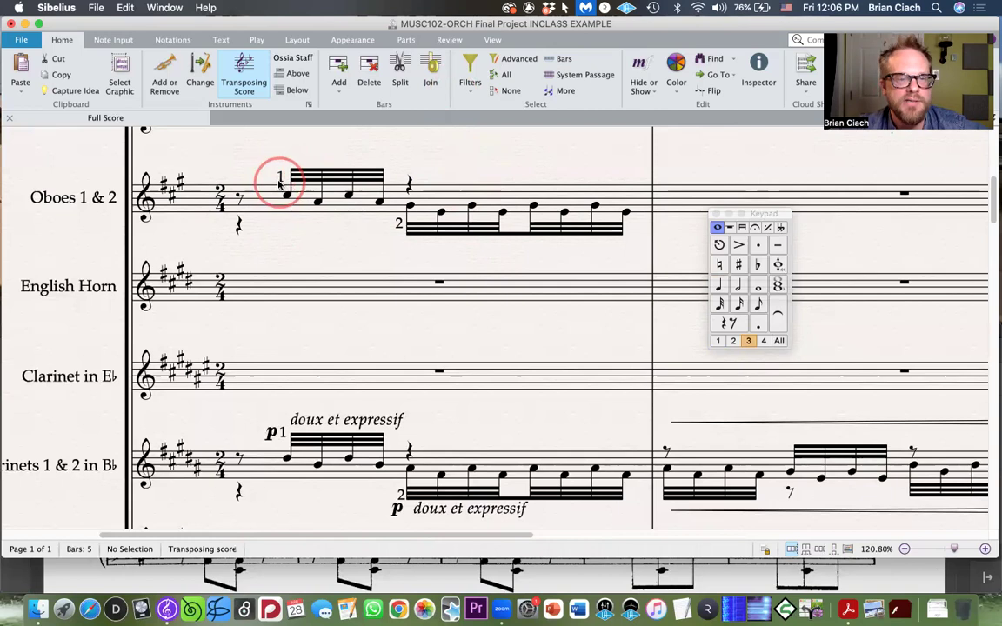
Step: Readjust player number 1 so it sits just before the oboe's upper 32nd-note beam in bar 1
drag(279, 179, 27, 217)
click(212, 235)
drag(258, 233, 279, 258)
key(Escape)
click(318, 306)
click(318, 237)
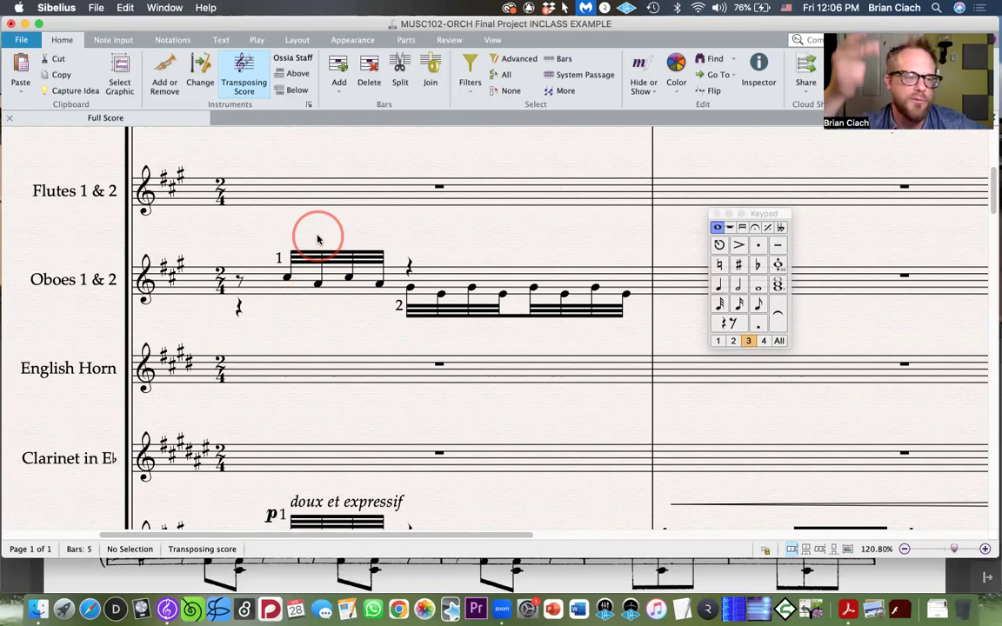
click(258, 274)
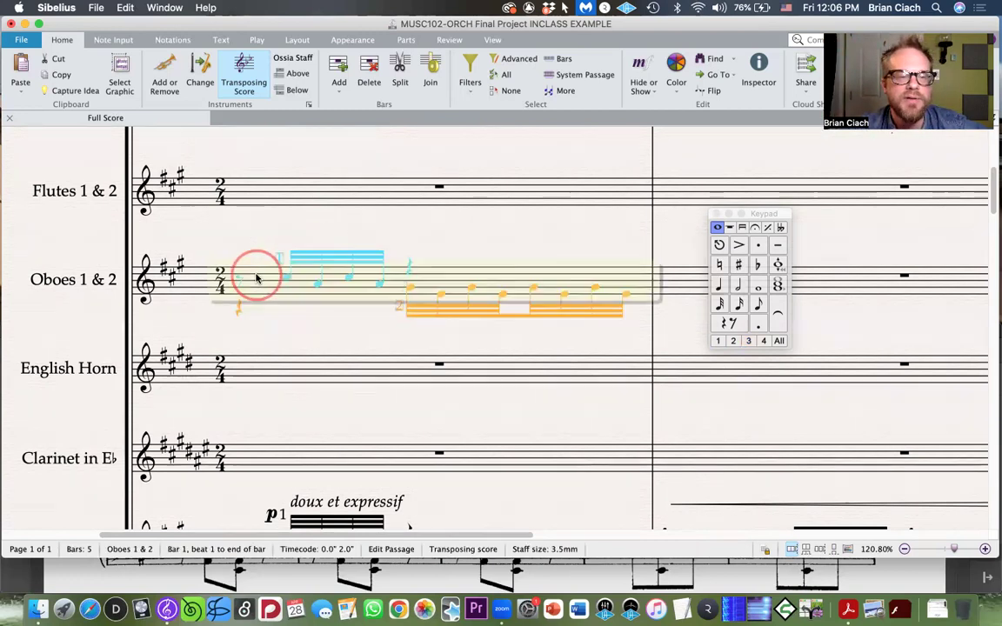
key(Escape)
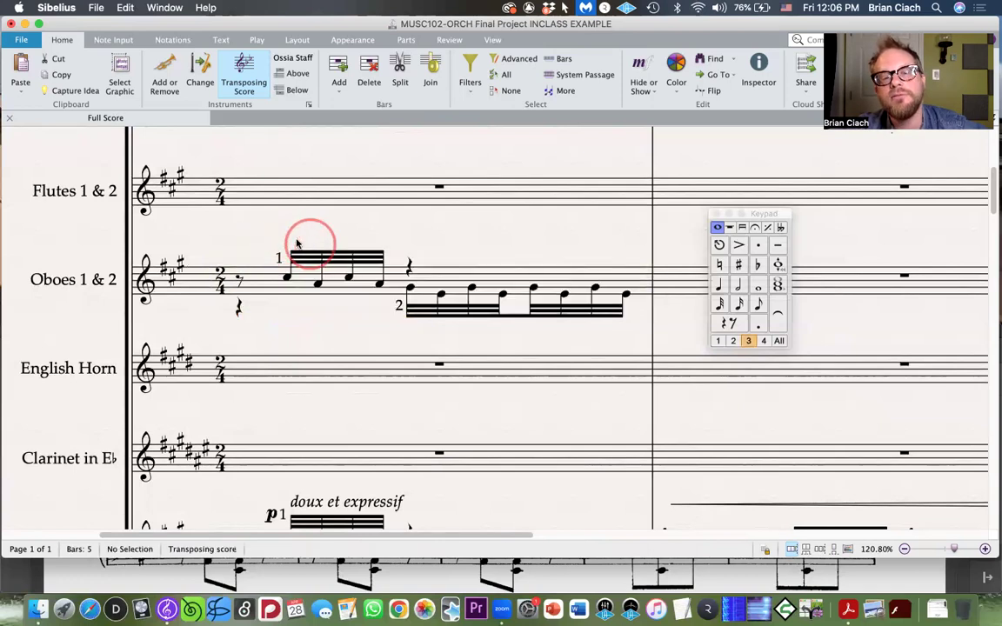
Step: Compare the oboe's bar 1 with the placement of player numbers, dynamics and expression text on the Clarinets 1 & 2 staff
scroll(276, 345, down, 1)
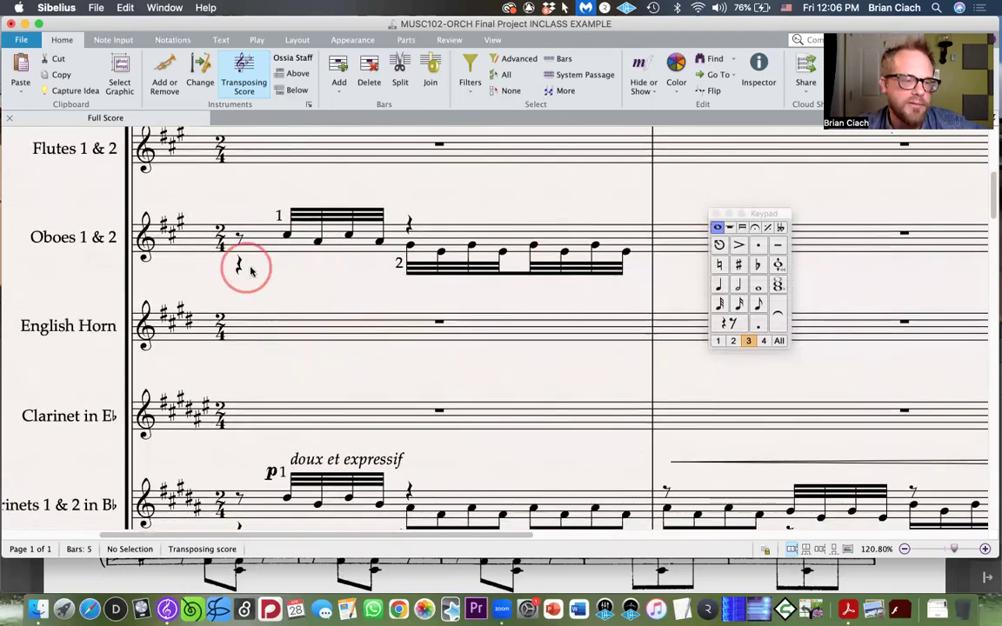
click(419, 244)
key(Escape)
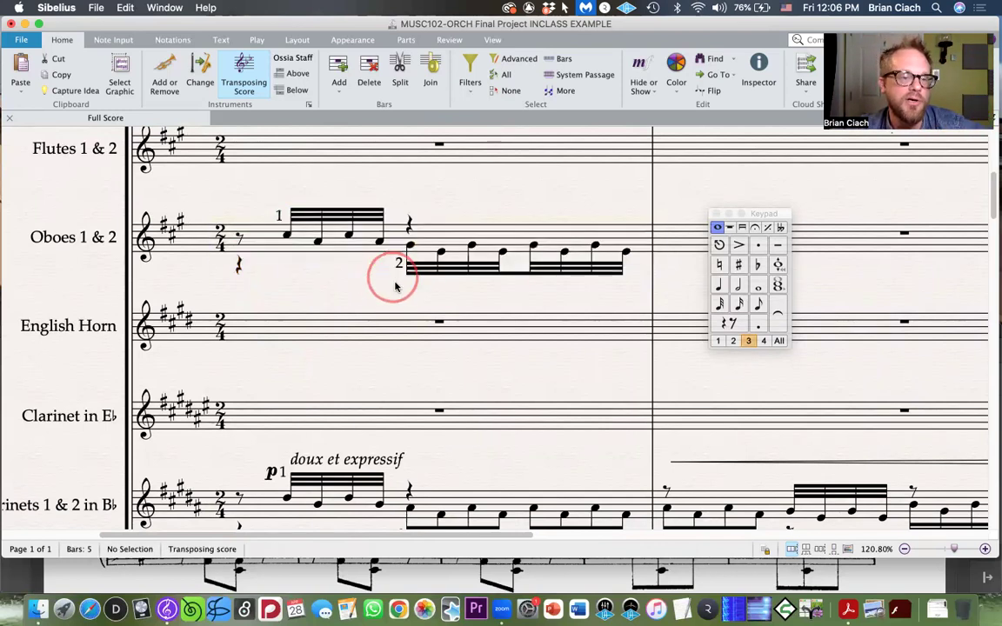
scroll(396, 287, down, 5)
scroll(396, 286, down, 2)
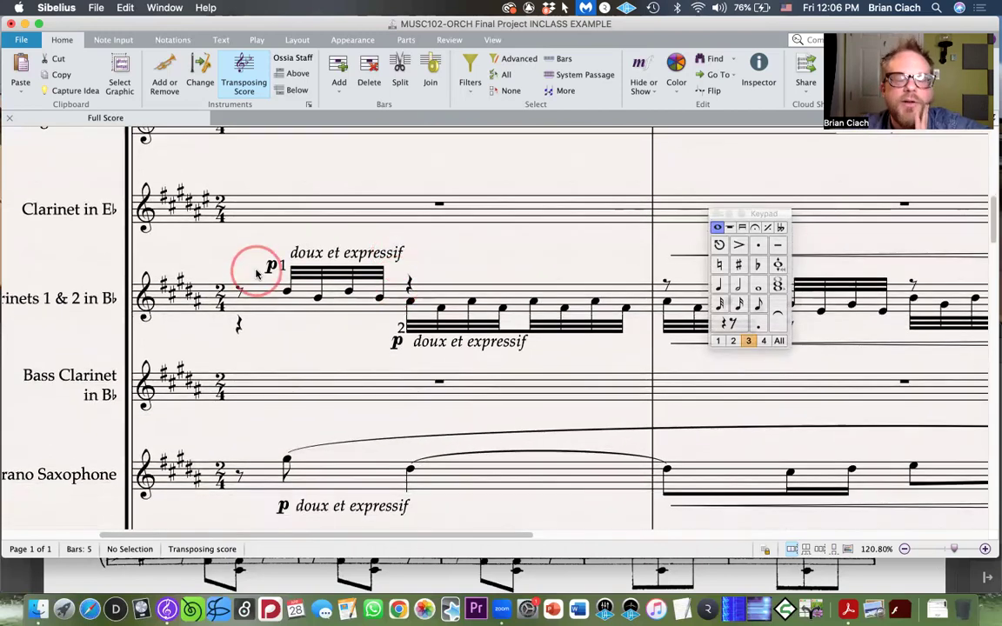
click(272, 270)
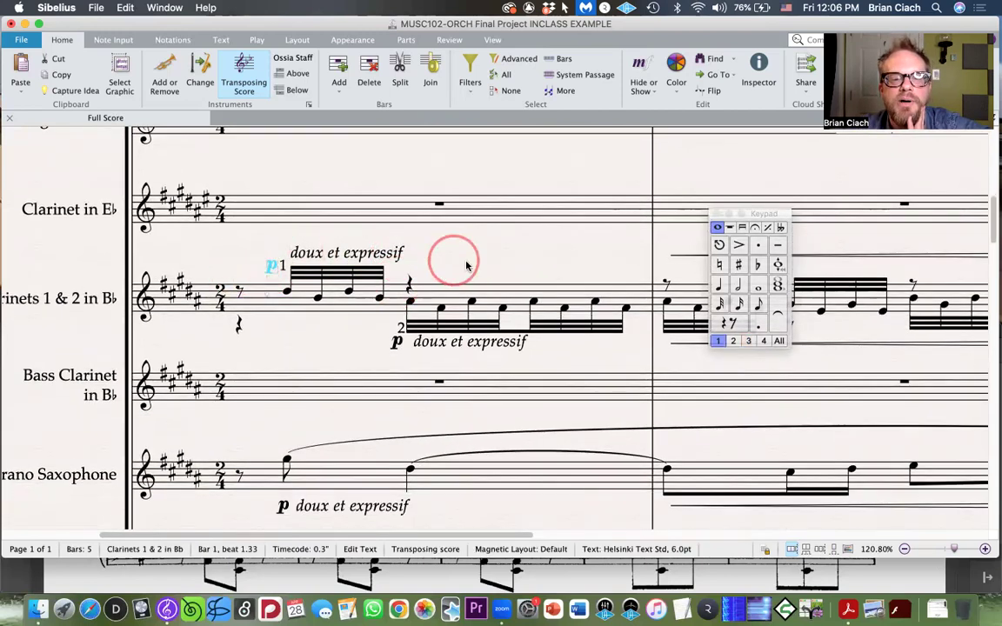
key(Escape)
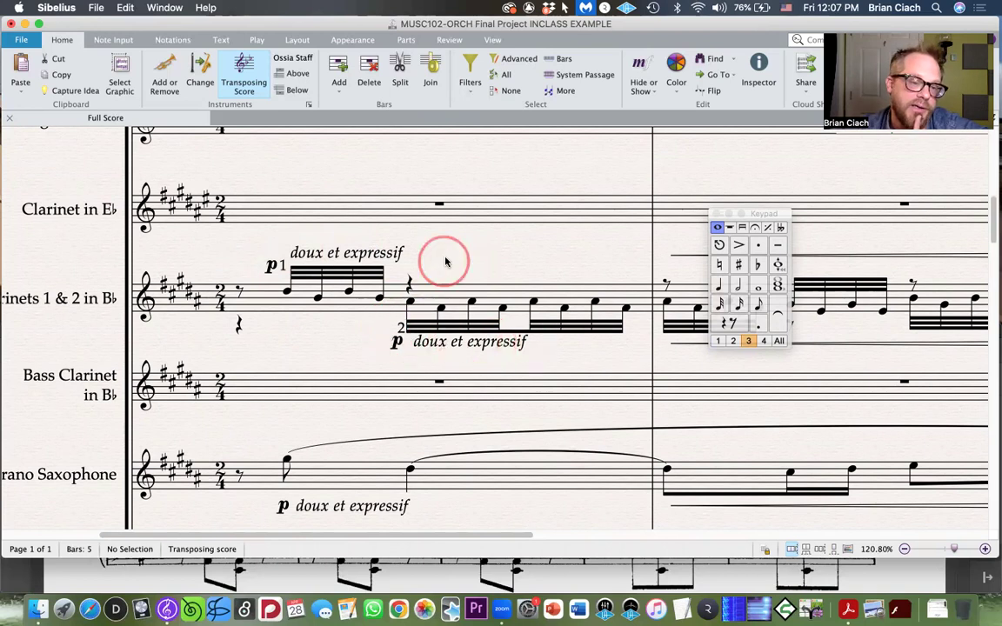
scroll(450, 255, down, 1)
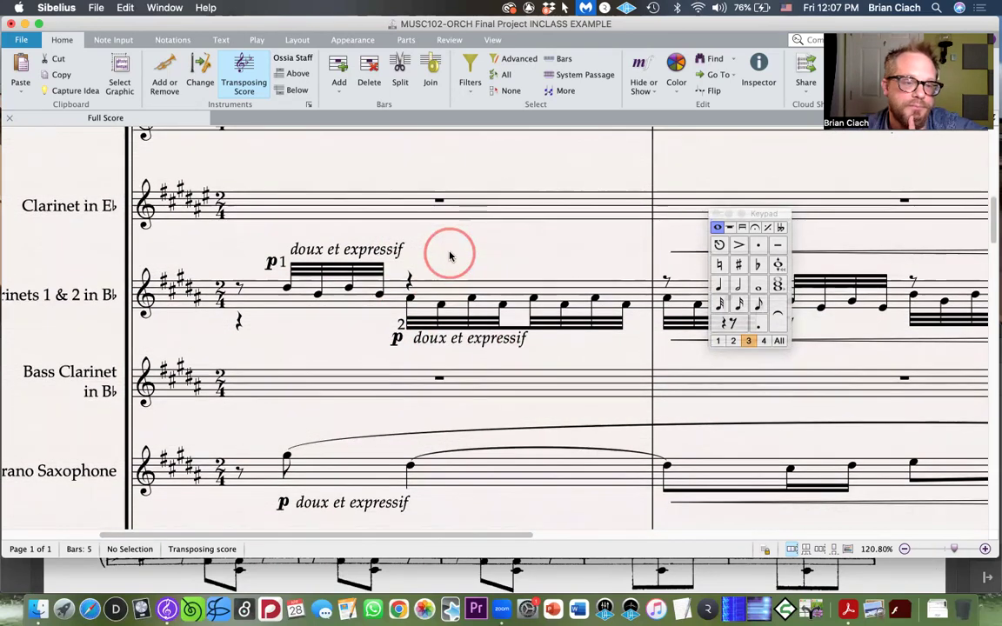
Step: Delete all the music in bar 1 of the Oboes 1 & 2 staff, leaving a whole-bar rest
scroll(450, 254, up, 5)
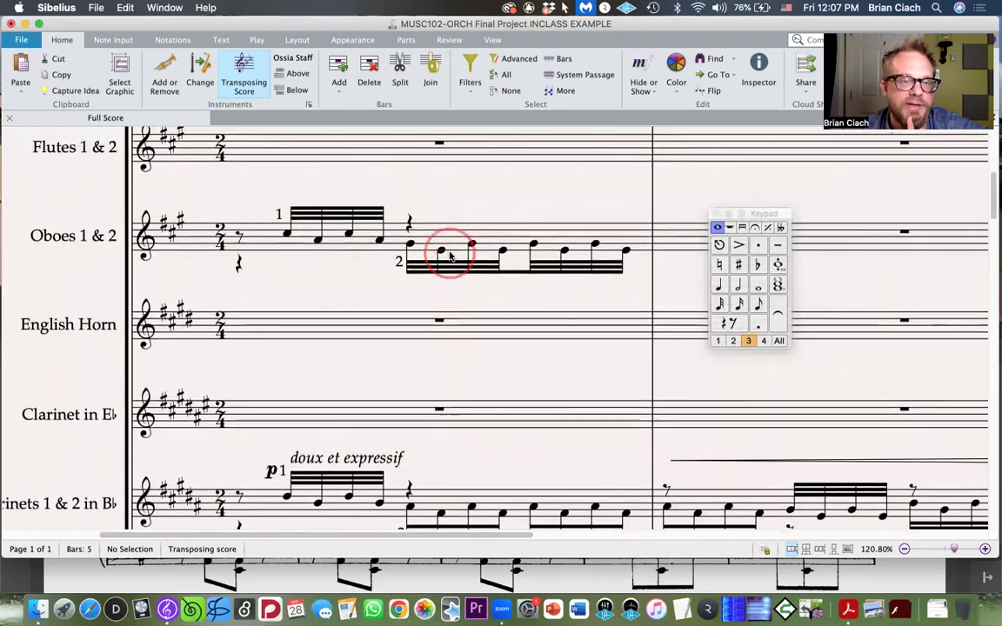
scroll(478, 217, right, 2)
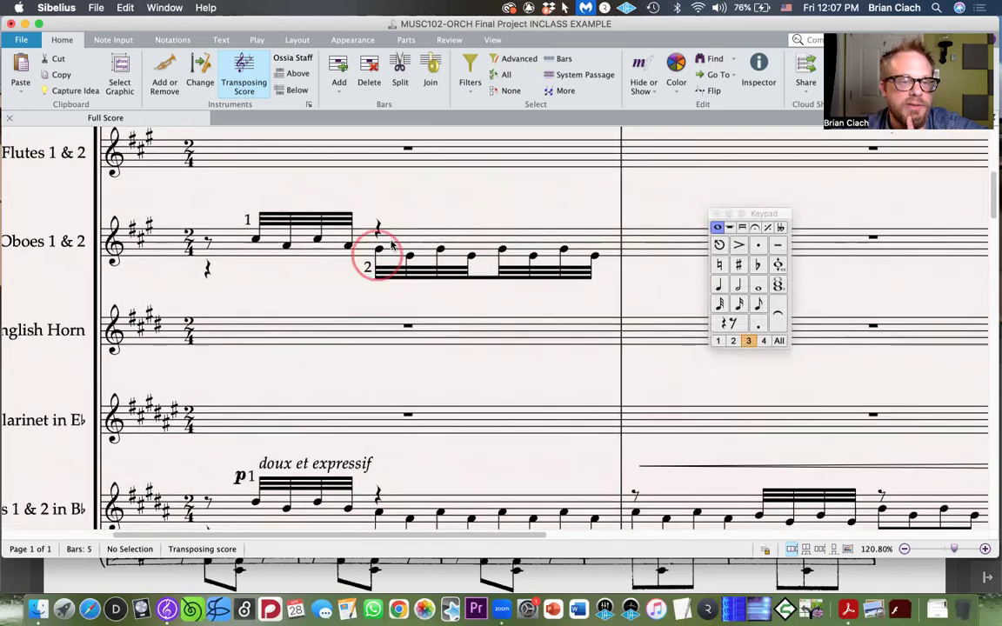
click(398, 239)
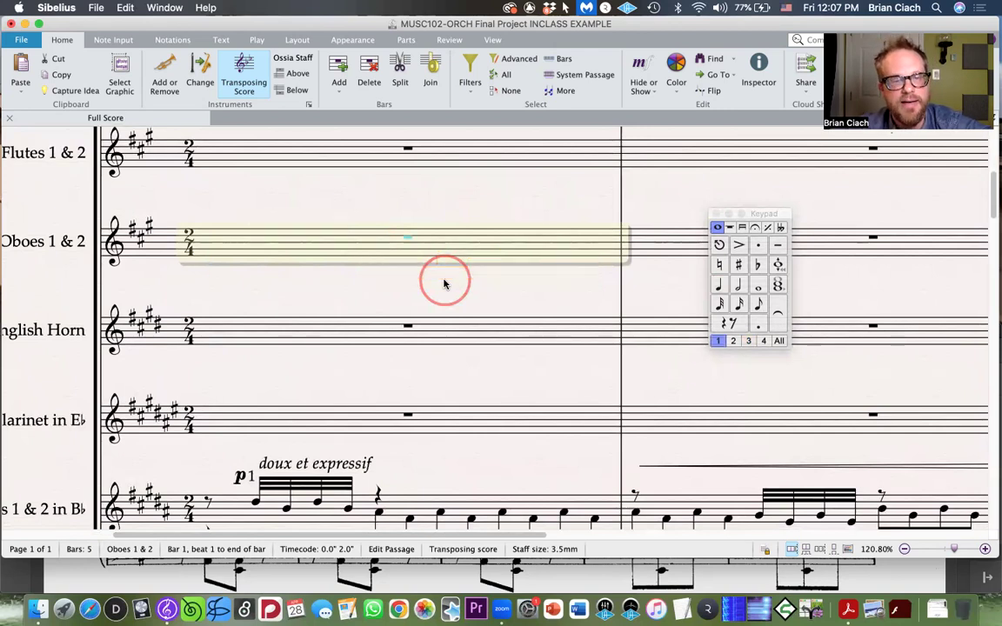
key(Escape)
scroll(448, 292, left, 2)
scroll(450, 292, down, 3)
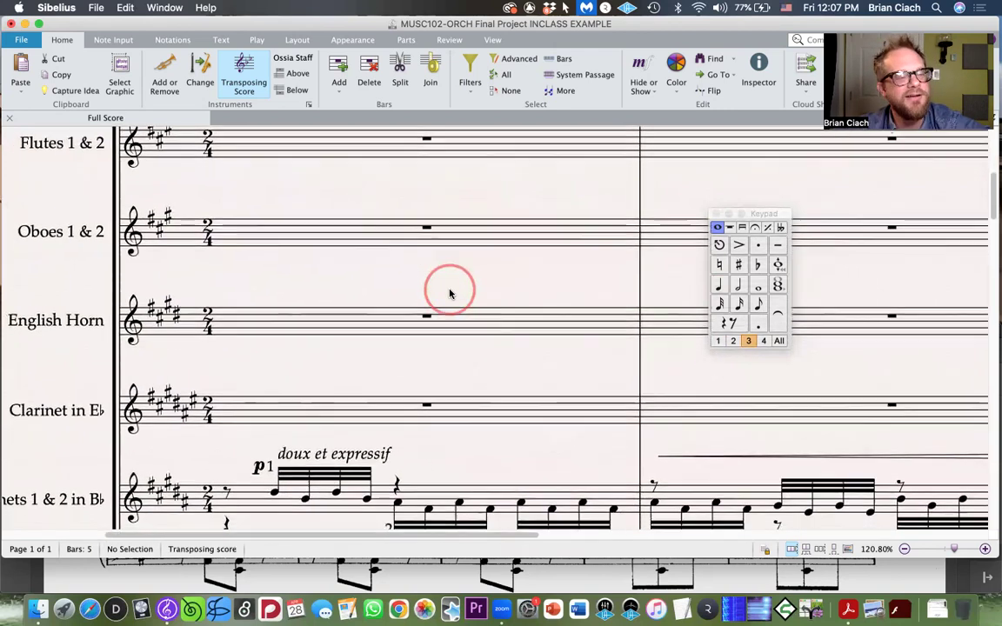
scroll(450, 324, down, 6)
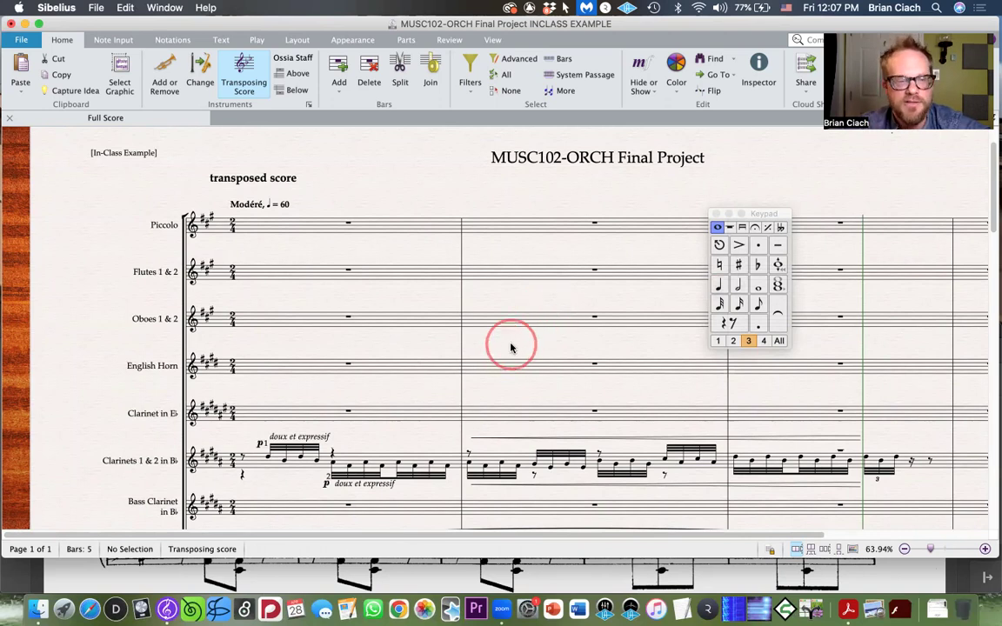
scroll(510, 351, down, 1)
scroll(511, 348, down, 6)
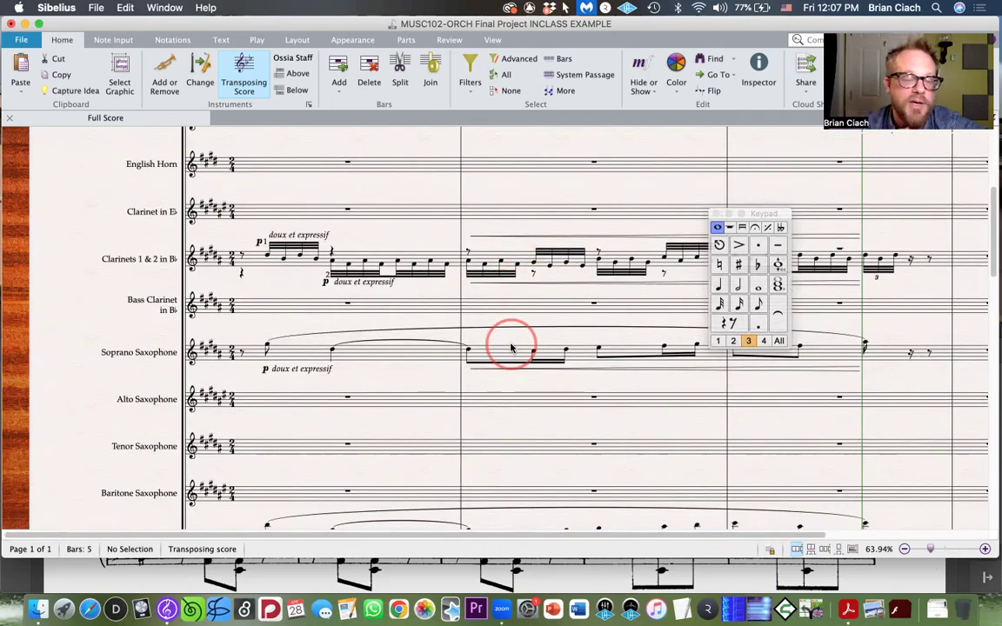
Step: Review the instrumentation of the whole score, from the woodwinds through the harps and strings and back to the piccolo
scroll(406, 368, down, 8)
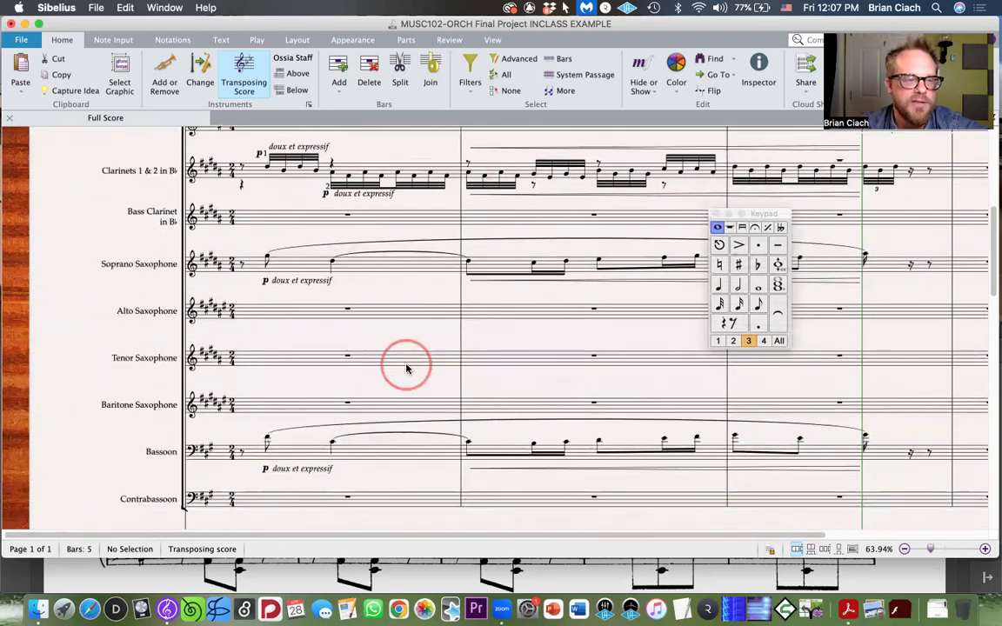
scroll(406, 368, down, 20)
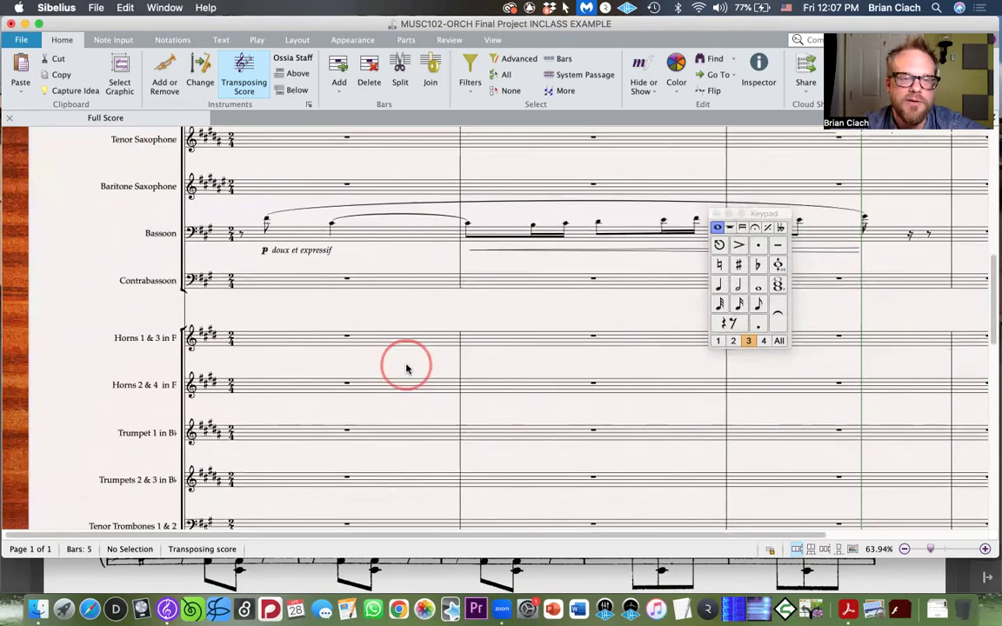
scroll(407, 368, down, 6)
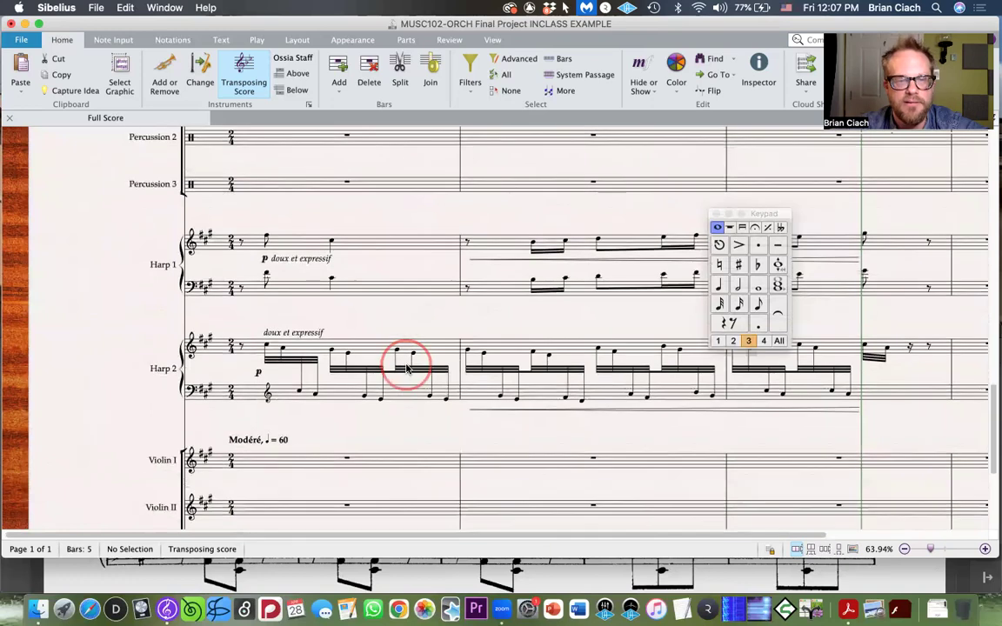
scroll(391, 208, down, 2)
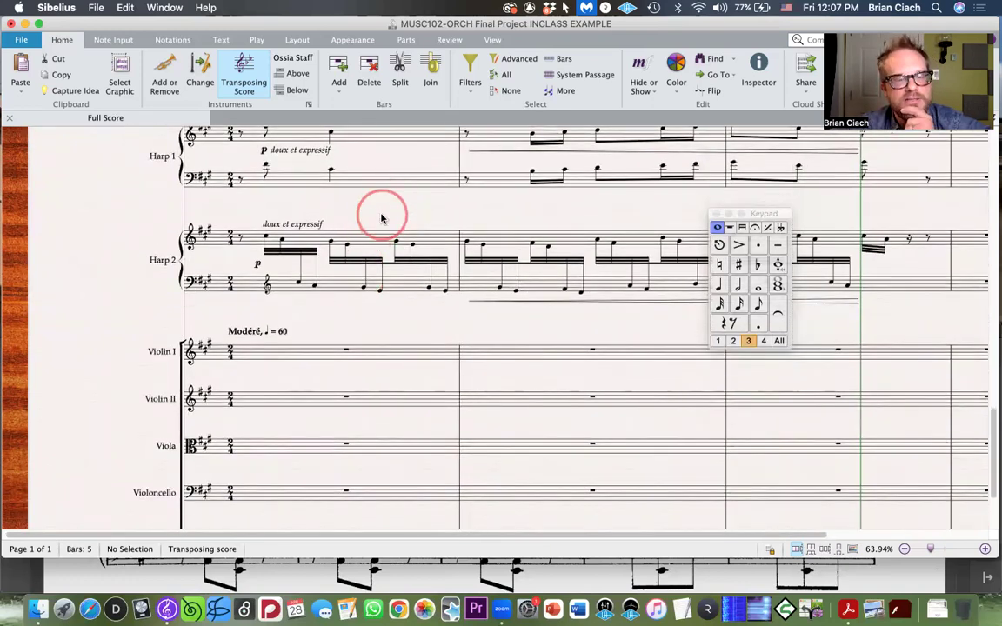
scroll(381, 219, up, 20)
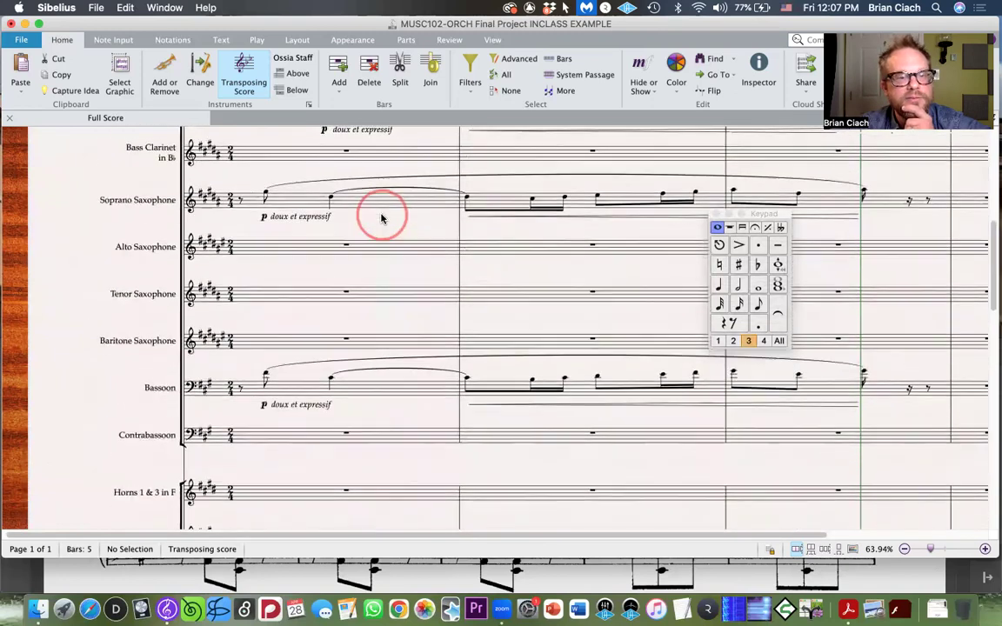
scroll(381, 218, up, 4)
scroll(381, 218, up, 8)
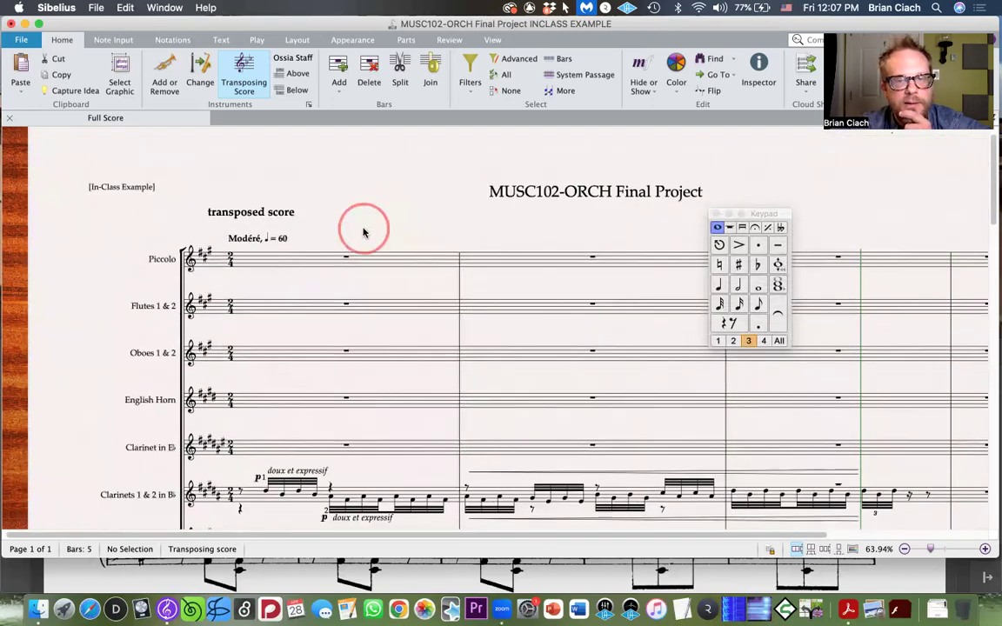
Step: Examine the harp parts against the Clarinets 1 & 2, Soprano Saxophone and Bassoon parts at a reduced score size
scroll(362, 228, down, 2)
scroll(364, 232, down, 1)
scroll(361, 230, down, 5)
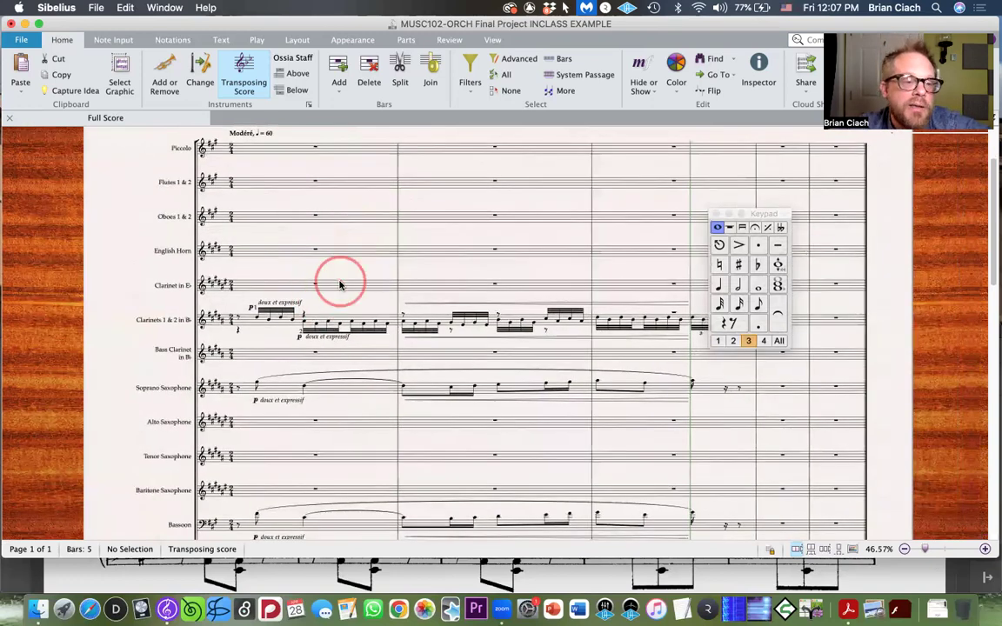
scroll(340, 279, down, 5)
scroll(340, 285, down, 12)
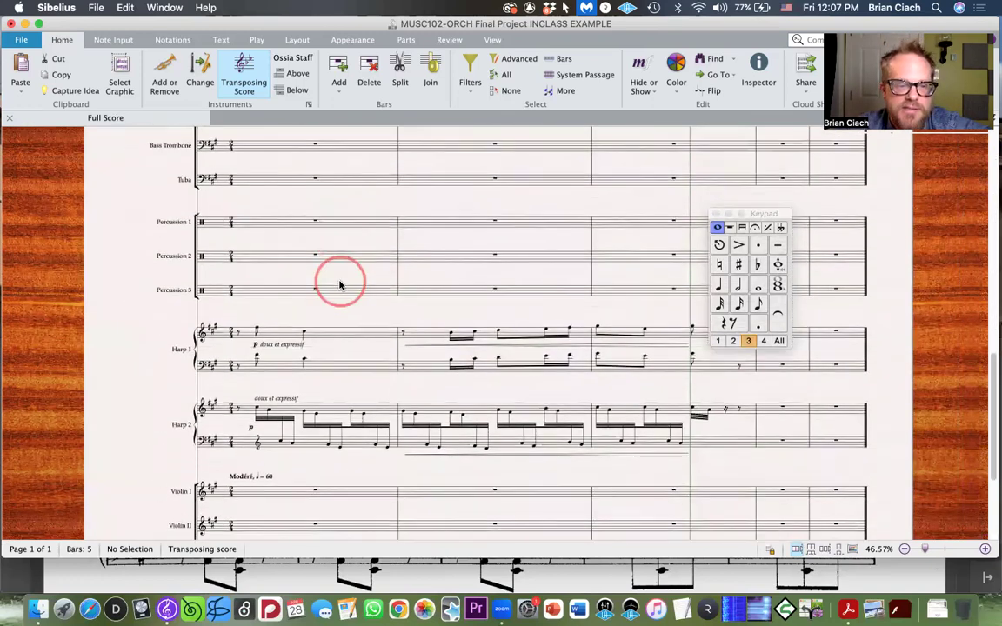
scroll(349, 267, up, 2)
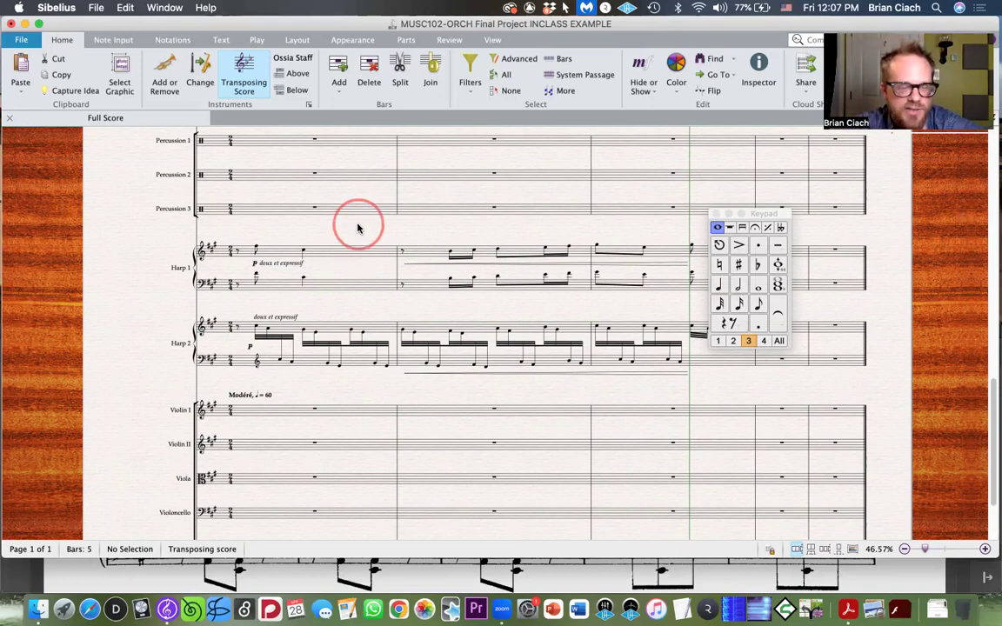
scroll(352, 258, up, 3)
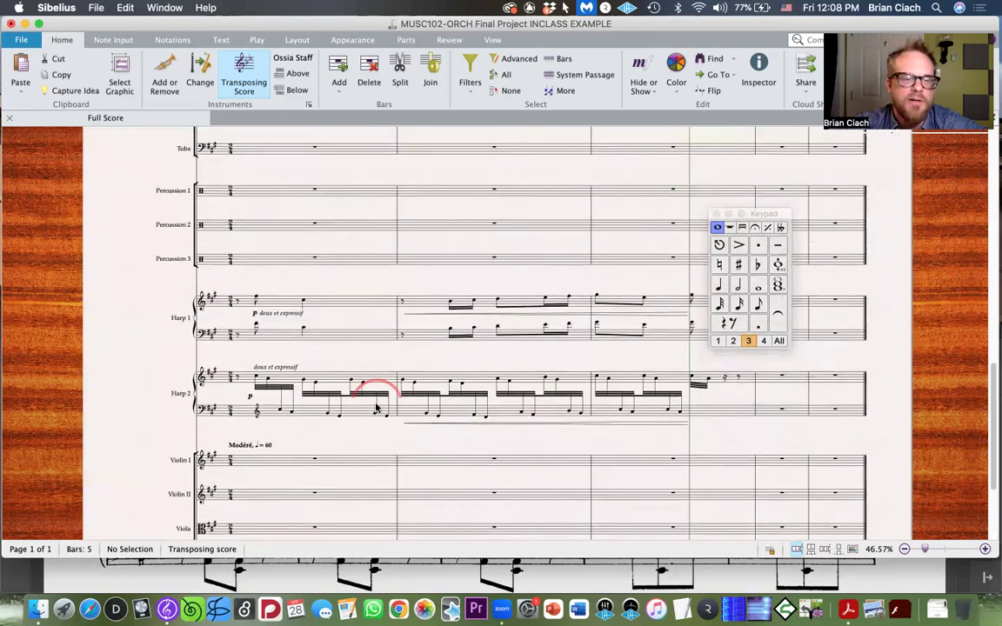
Step: Shorten the score window so the Sonatine PDF shows beneath it, with the uppermost woodwind staves in view
drag(306, 559, 331, 336)
scroll(347, 477, up, 15)
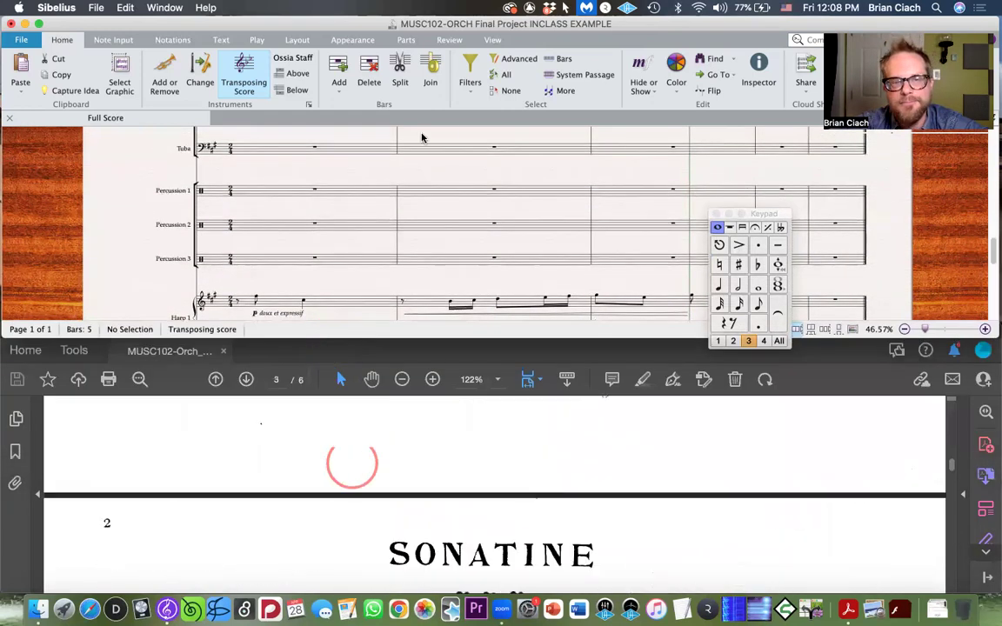
scroll(368, 192, up, 15)
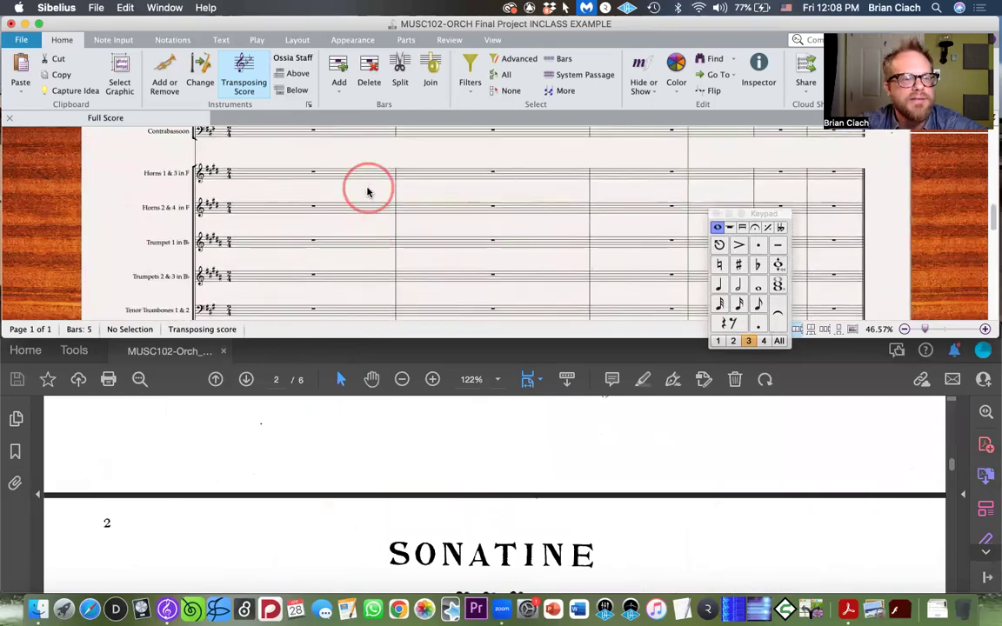
scroll(368, 192, up, 10)
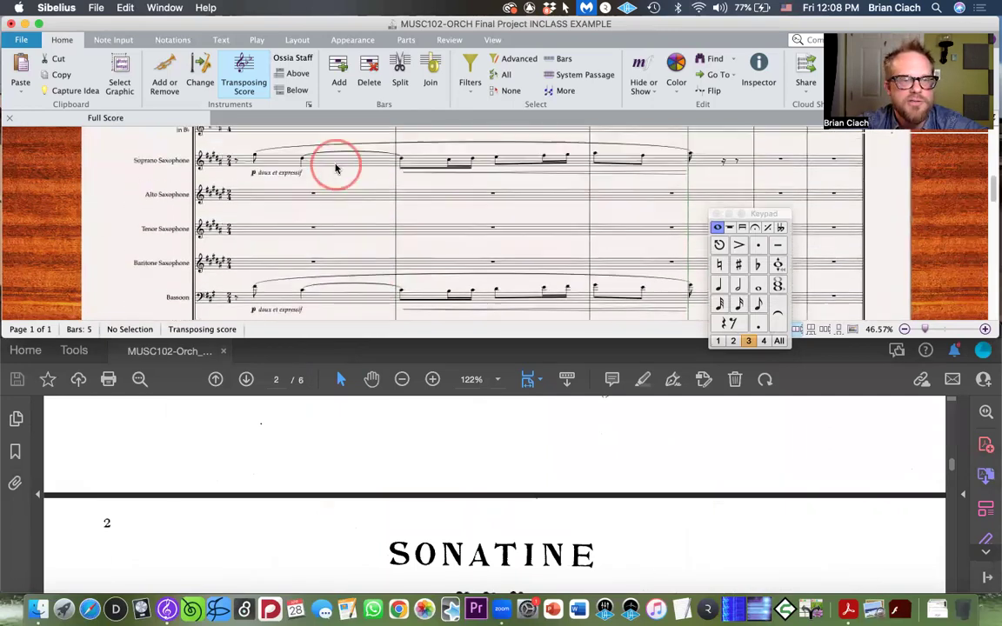
scroll(336, 167, up, 10)
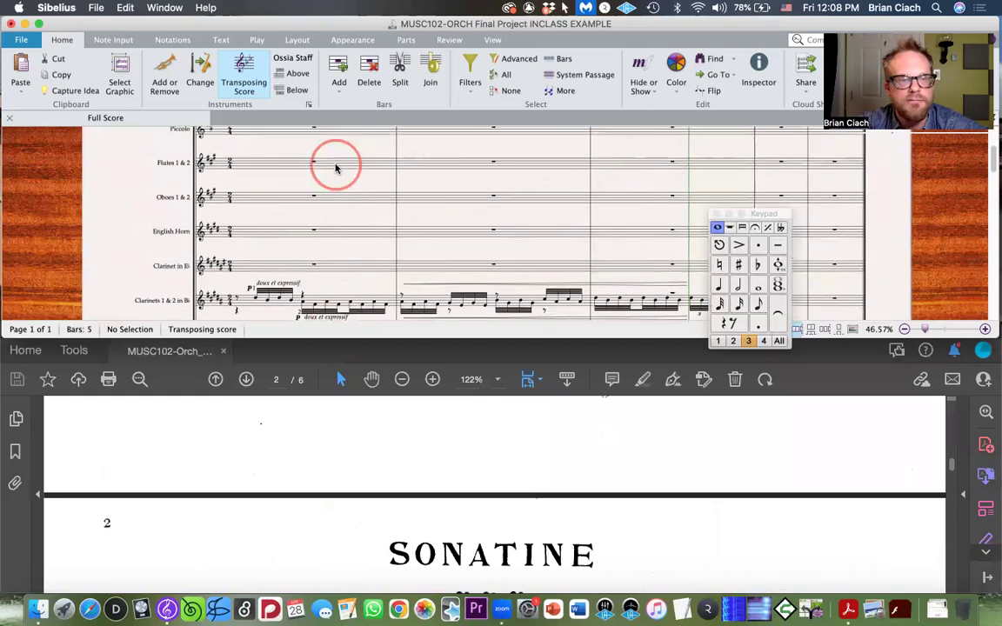
Step: Examine how the woodwind staves are scored, from the piccolo through the contrabassoon and on to the horns
scroll(279, 192, down, 2)
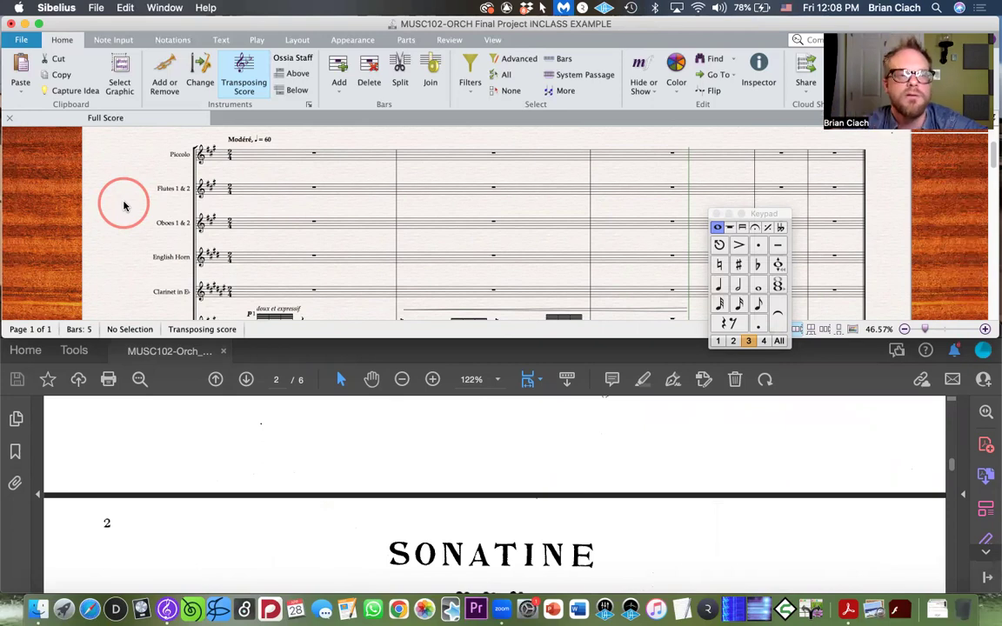
scroll(123, 225, down, 4)
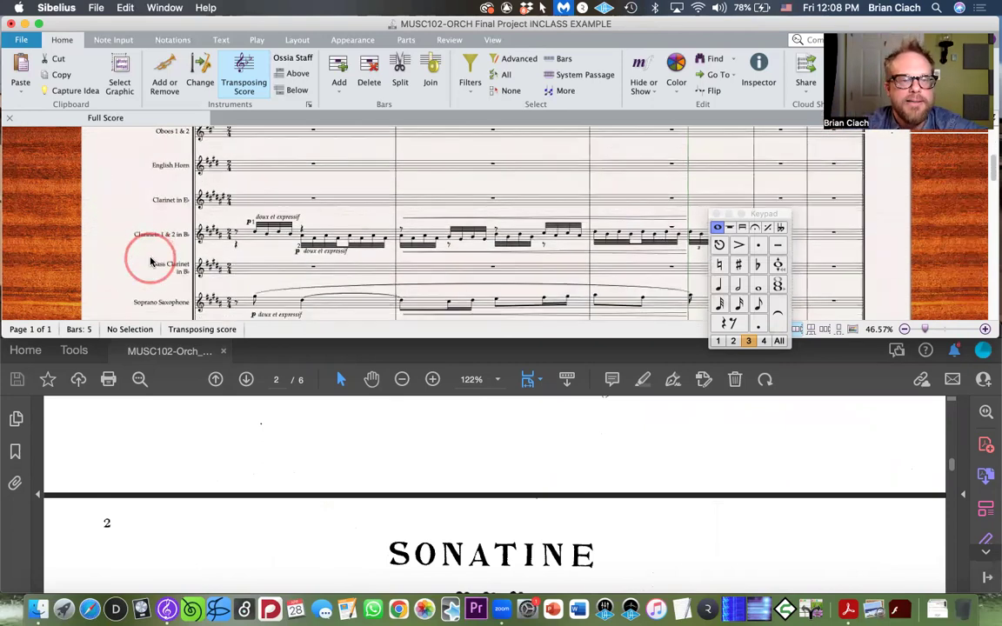
scroll(122, 252, up, 4)
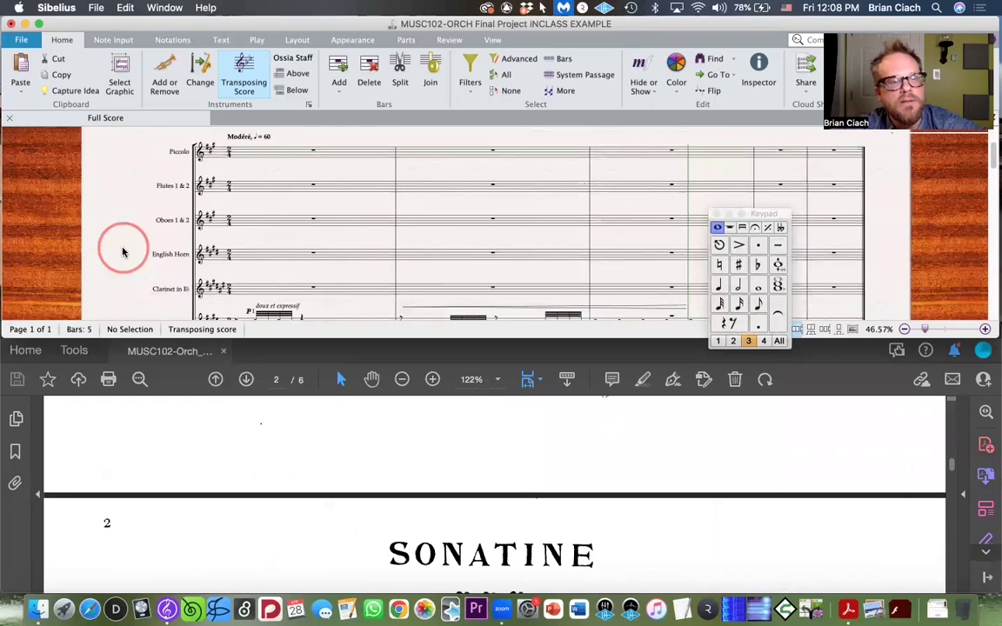
scroll(252, 202, down, 3)
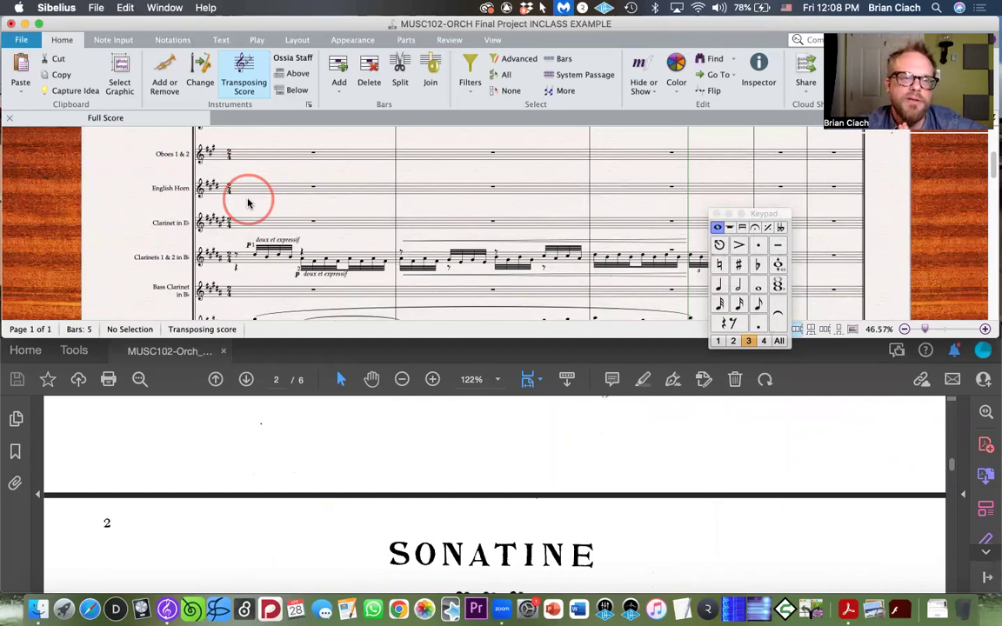
scroll(235, 201, down, 2)
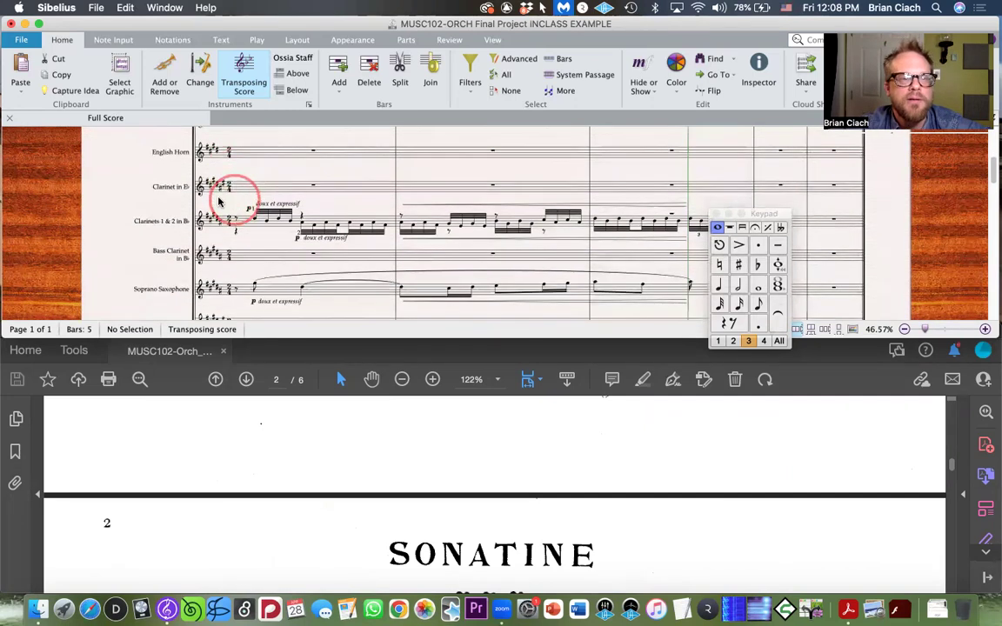
scroll(140, 190, down, 1)
scroll(183, 159, up, 3)
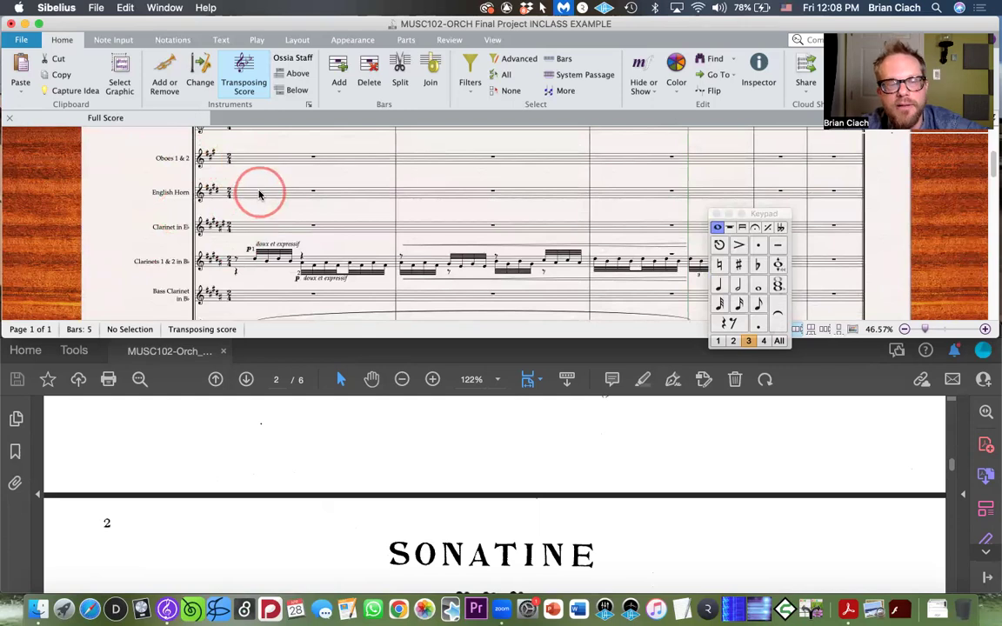
scroll(113, 213, down, 5)
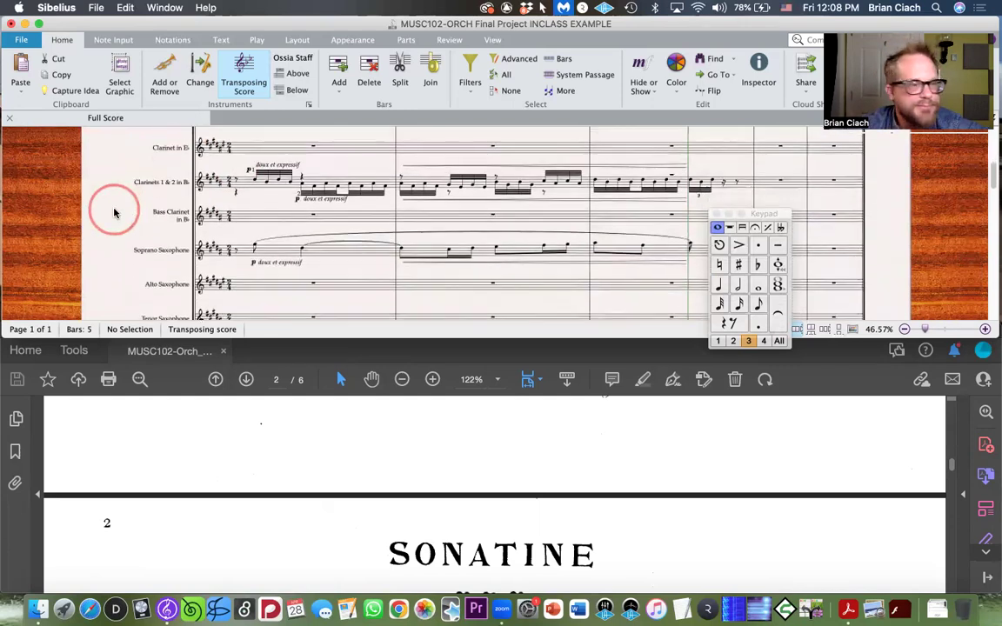
scroll(113, 213, down, 5)
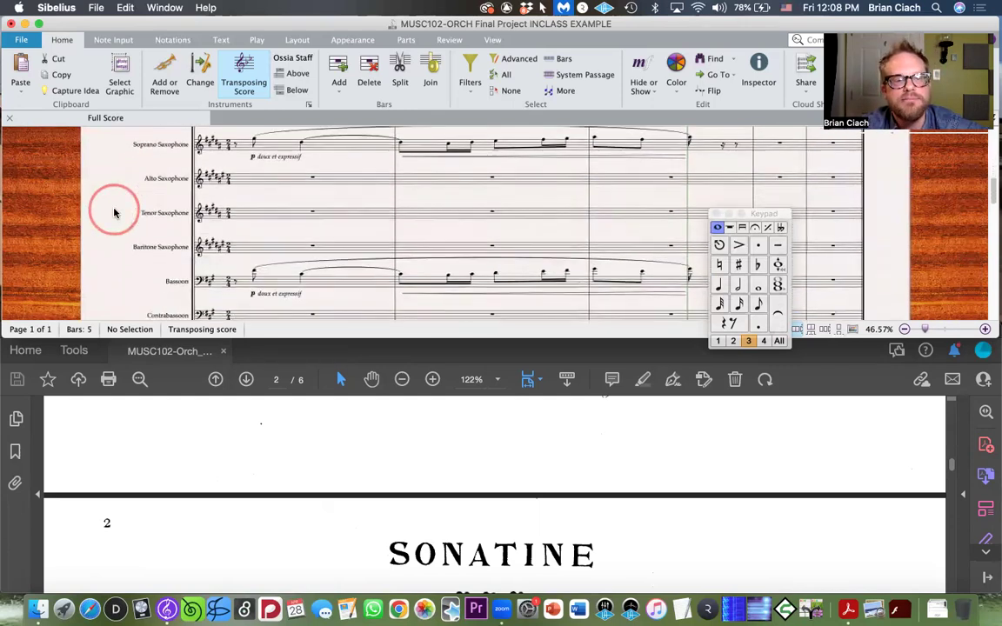
scroll(114, 212, down, 5)
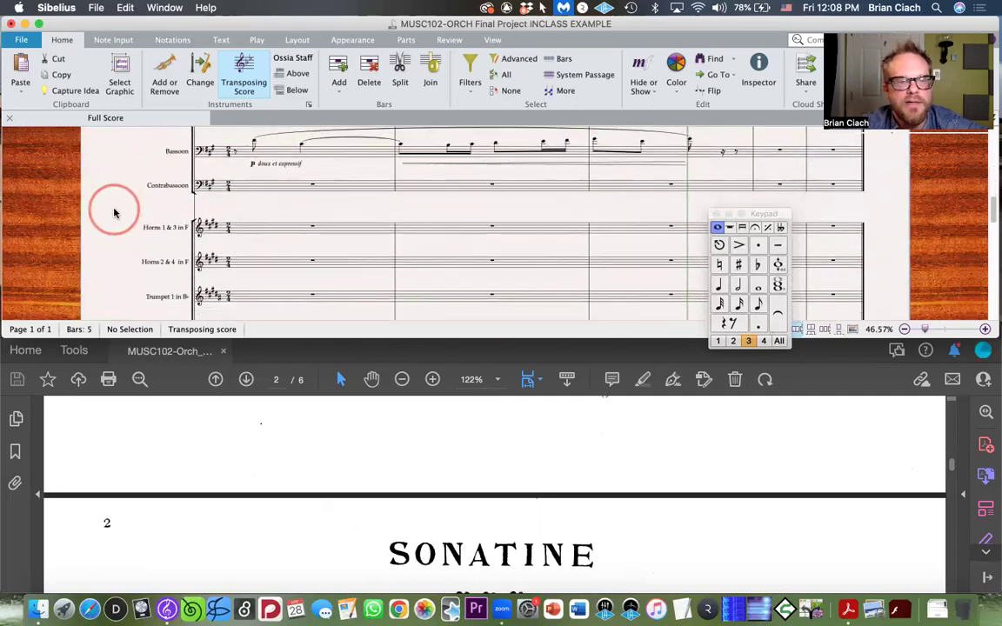
scroll(113, 212, down, 3)
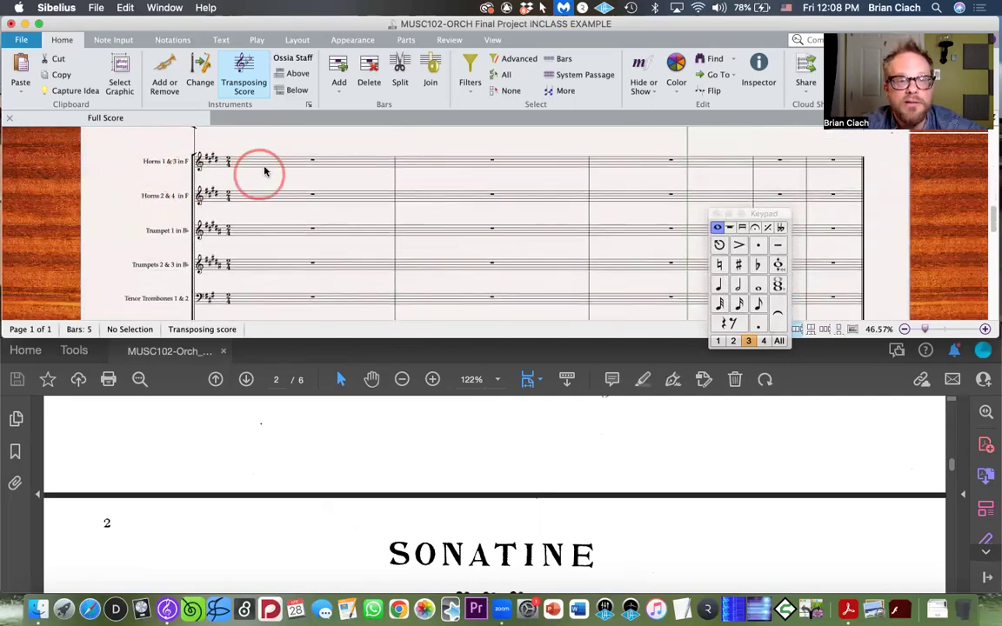
Step: Compare bar 1 of the Horns 1 & 3 staff with the woodwind scoring above, leaving nothing selected
click(265, 170)
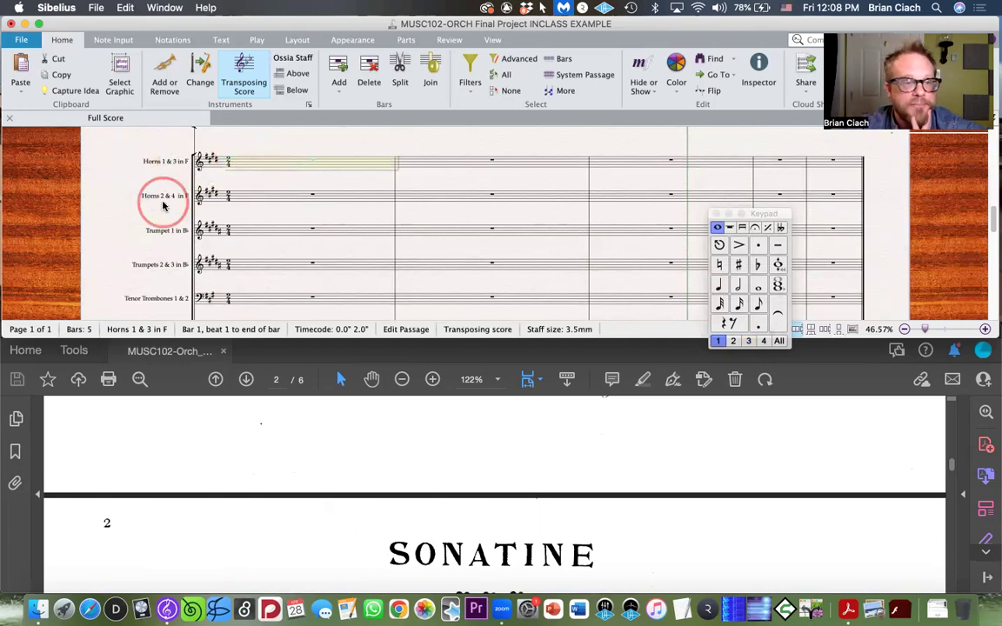
scroll(113, 195, up, 6)
scroll(113, 195, up, 3)
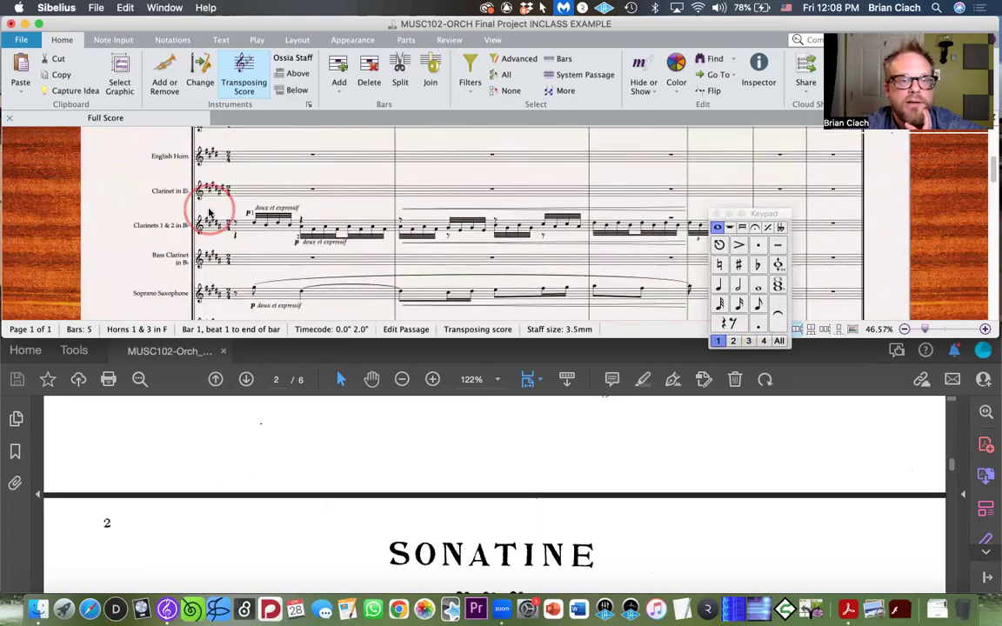
scroll(289, 267, down, 3)
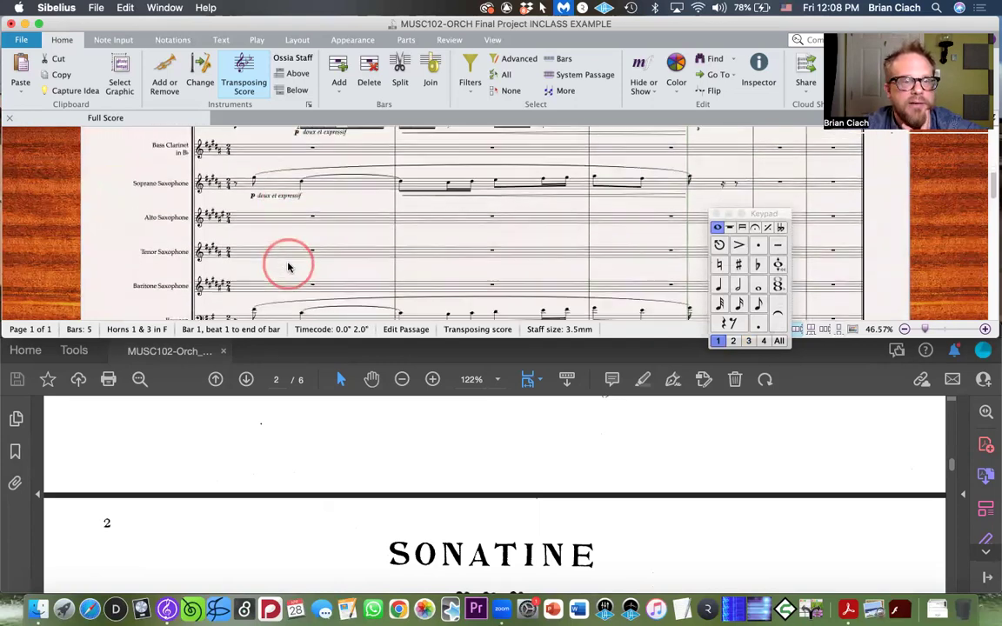
scroll(269, 263, up, 3)
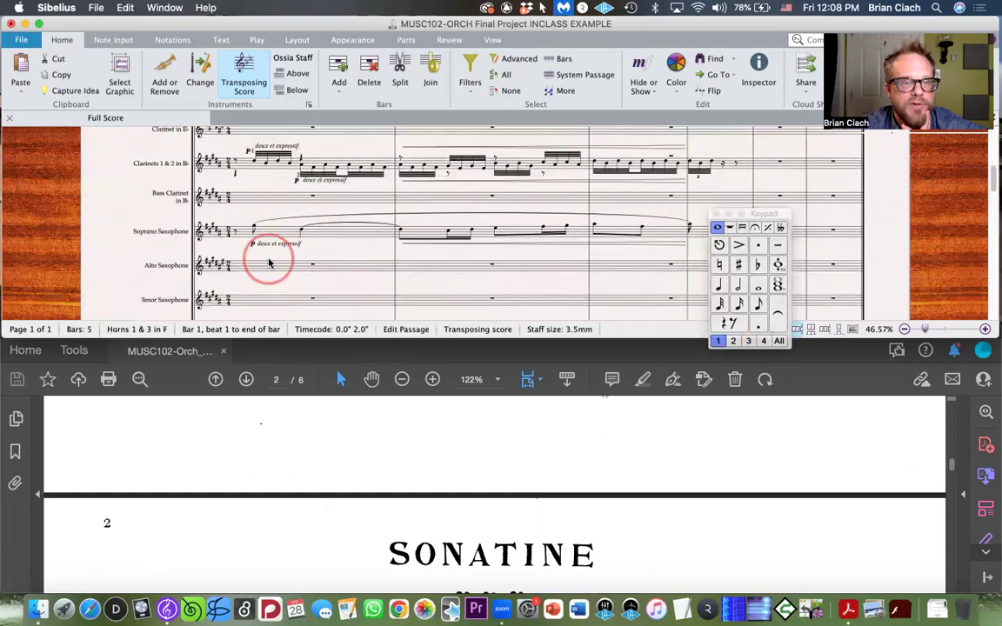
scroll(274, 220, up, 3)
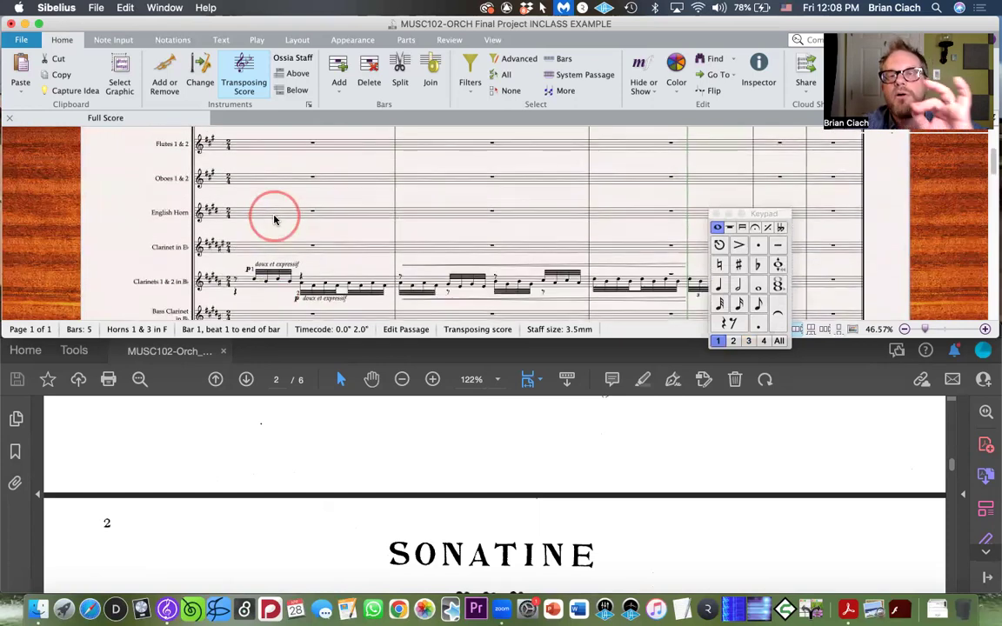
scroll(274, 220, down, 10)
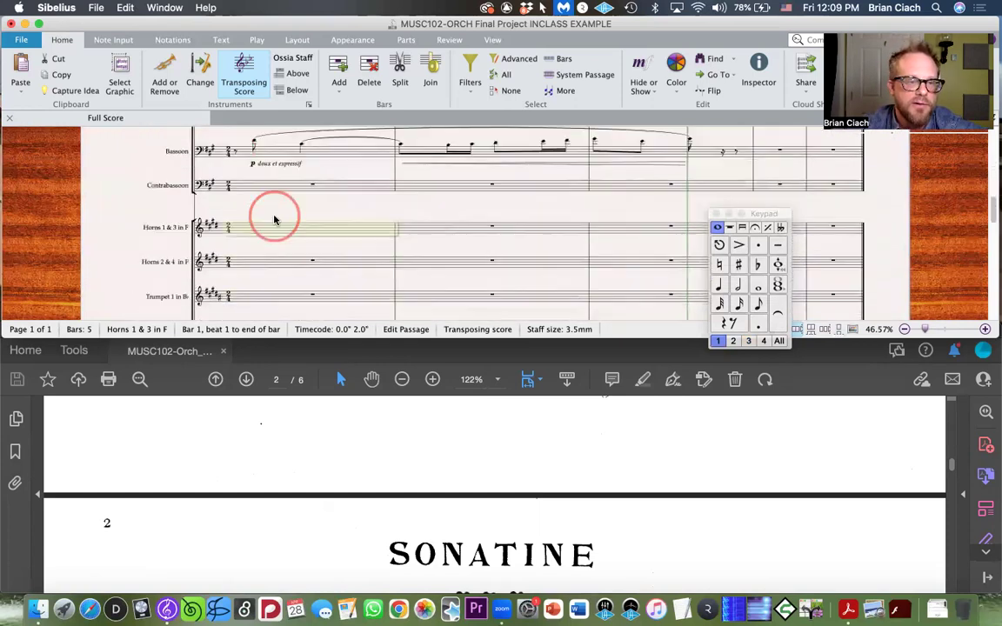
click(222, 211)
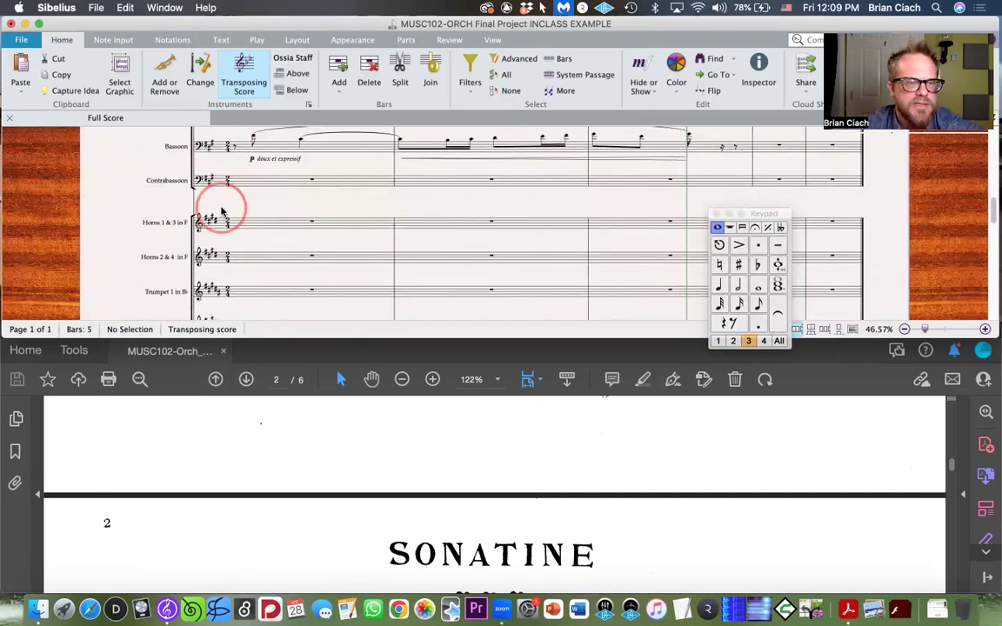
Step: Compare the Harp 1 and Harp 2 parts with a close-up of the Bassoon's opening bar
scroll(222, 211, down, 10)
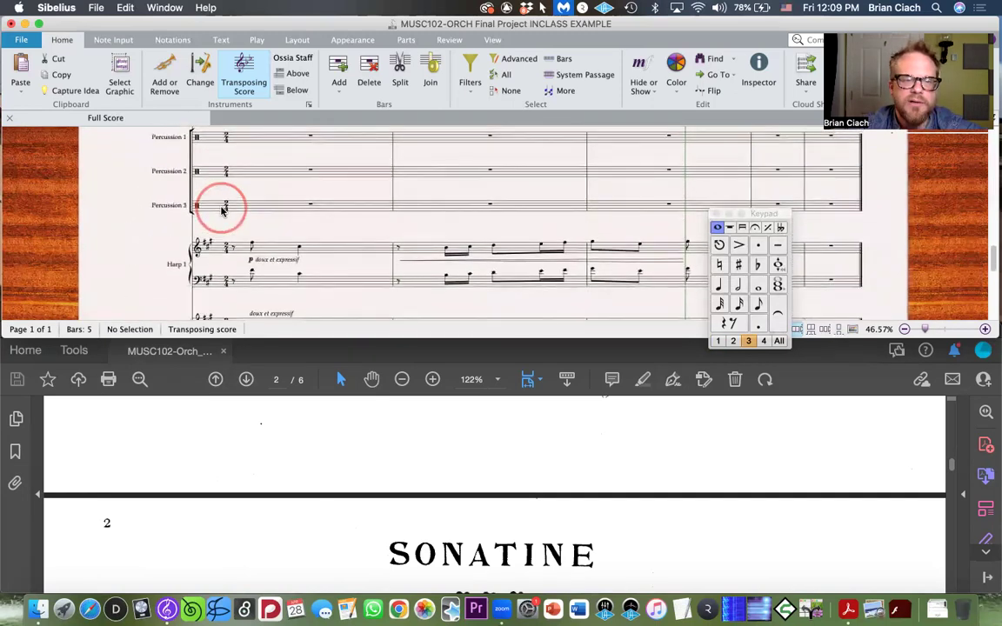
scroll(222, 211, down, 3)
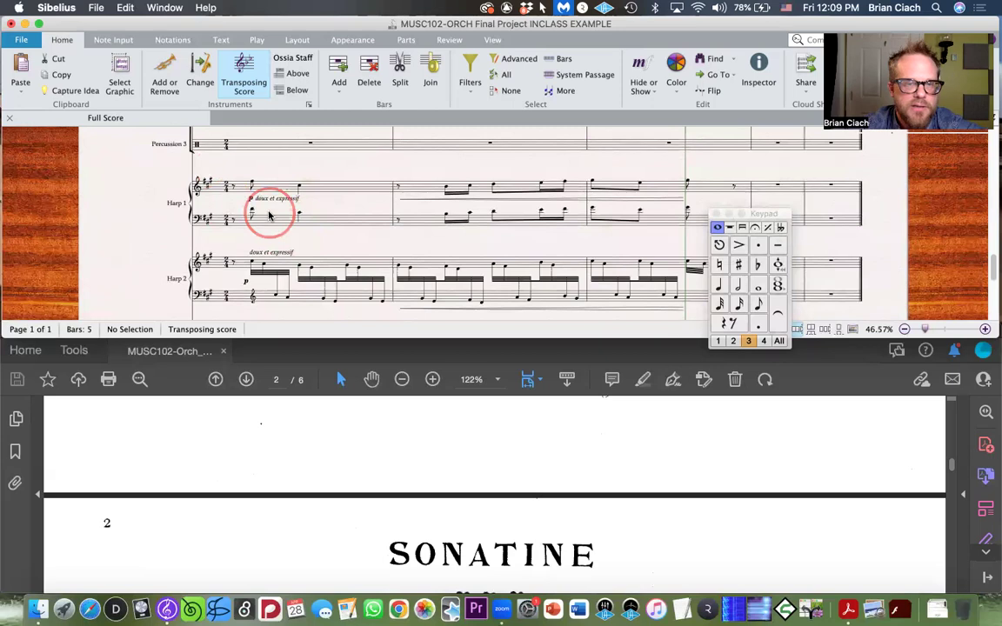
scroll(269, 216, up, 5)
scroll(269, 216, up, 5)
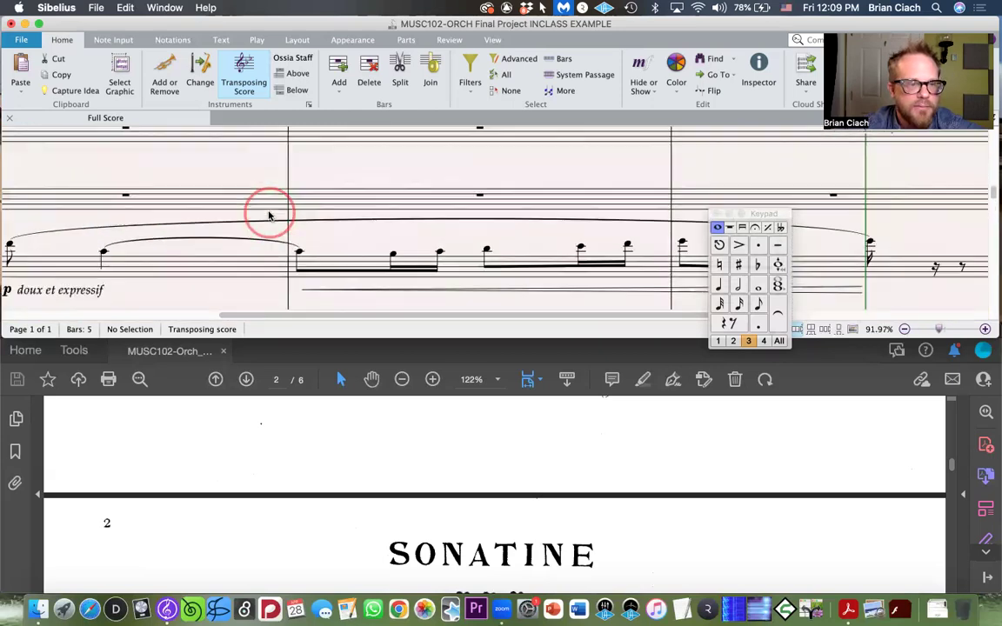
scroll(269, 216, left, 5)
scroll(274, 219, down, 2)
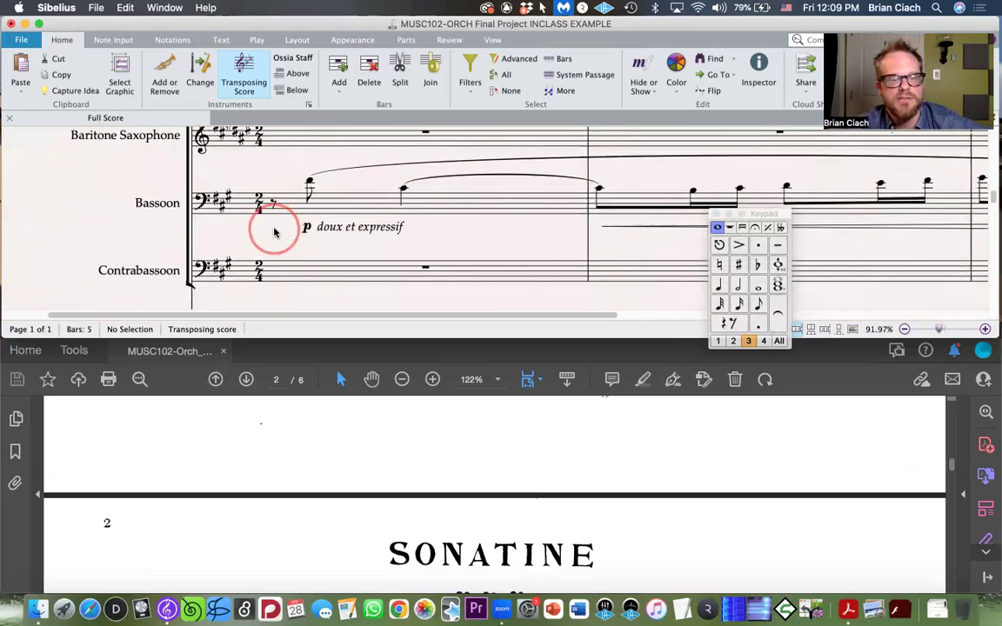
Step: Add the italic text "solo," beside the p in bar 1 of the Bassoon, shifting "doux et expressif" to make room for it
double_click(291, 230)
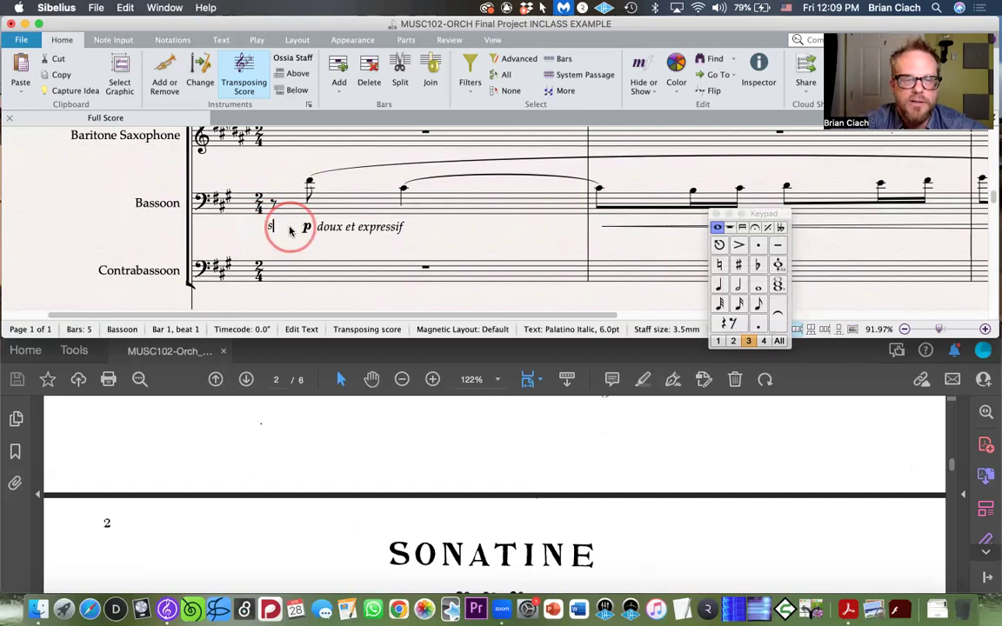
click(498, 235)
double_click(281, 229)
drag(291, 233, 330, 228)
click(383, 224)
drag(403, 229, 376, 239)
click(331, 221)
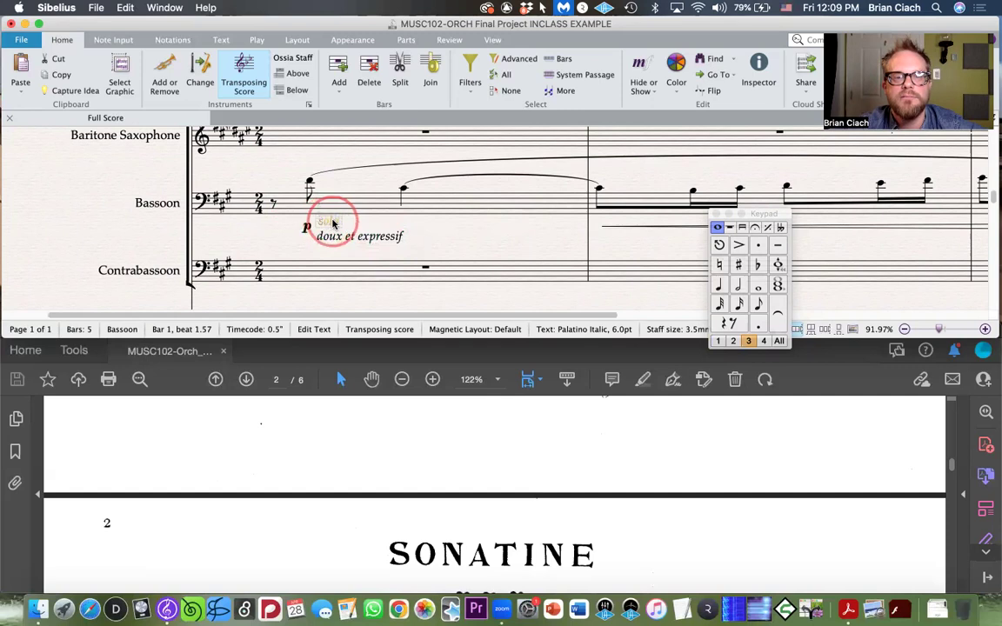
text(,)
click(473, 228)
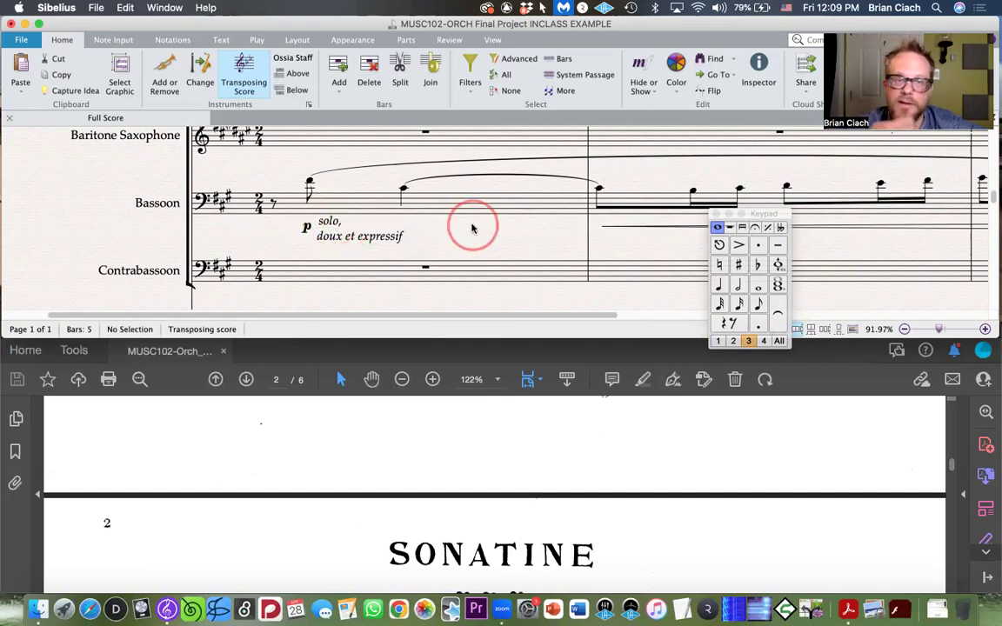
Step: Align the Bassoon's "doux et expressif" directly after "solo," so both texts read as one line
drag(358, 228, 334, 234)
click(425, 229)
drag(383, 246, 412, 229)
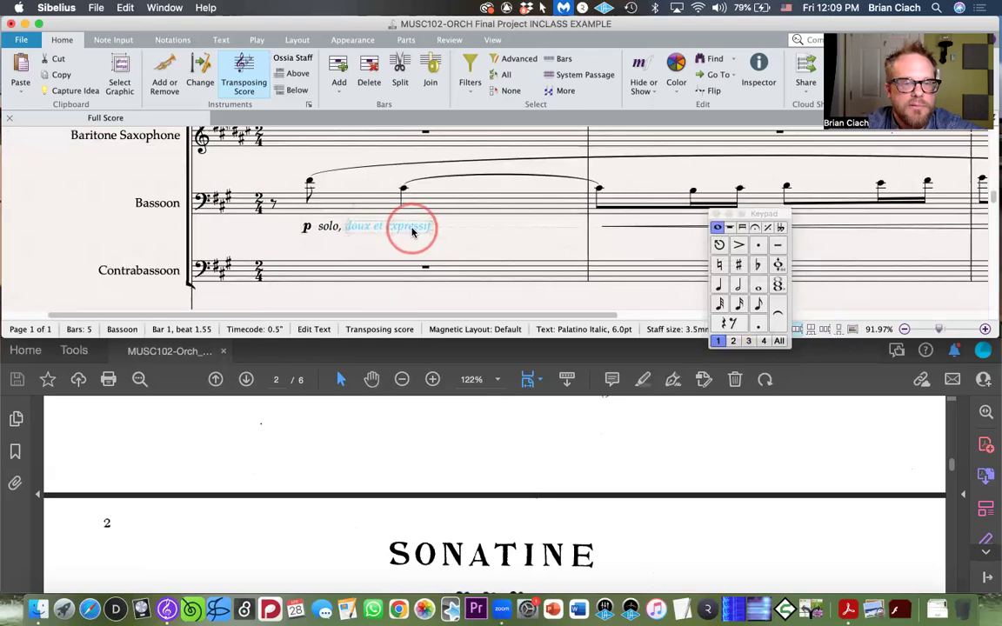
click(454, 237)
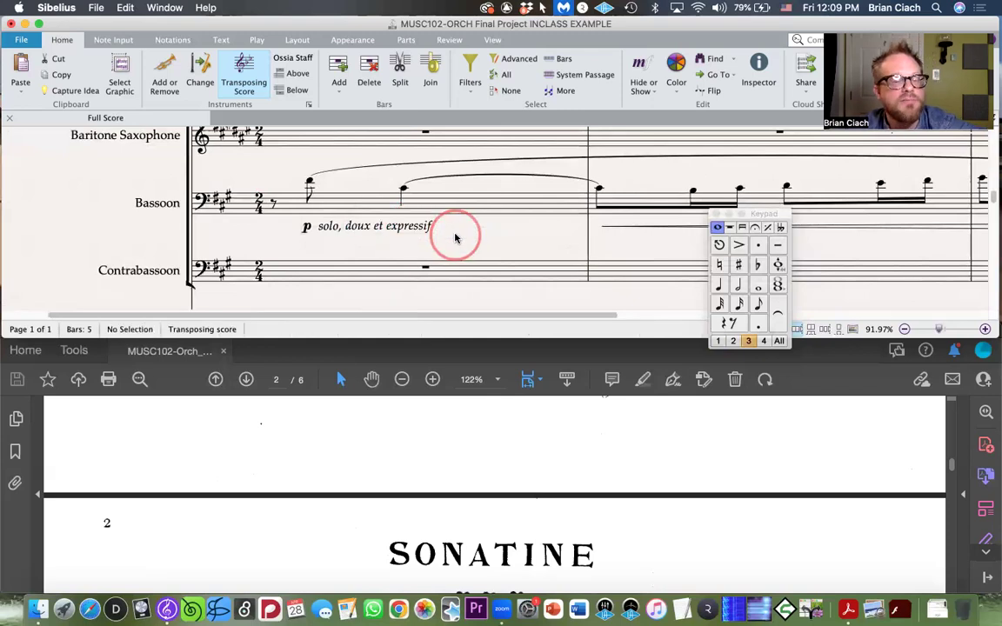
Step: Copy the Bassoon's "solo," text into bar 1 of the Soprano Saxophone, fitting it between the p and "doux et expressif"
scroll(330, 227, up, 1)
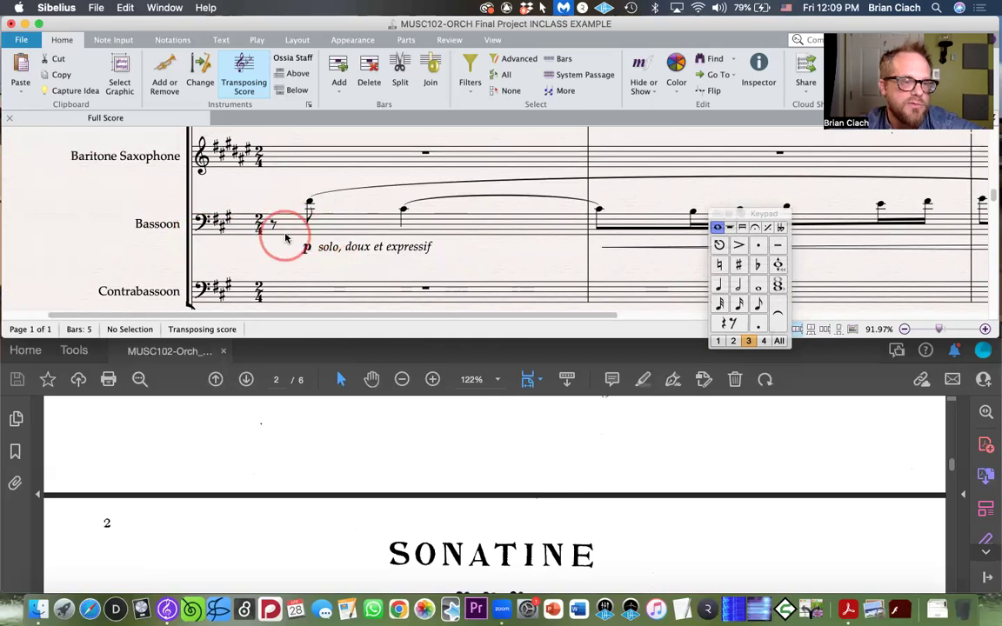
click(289, 230)
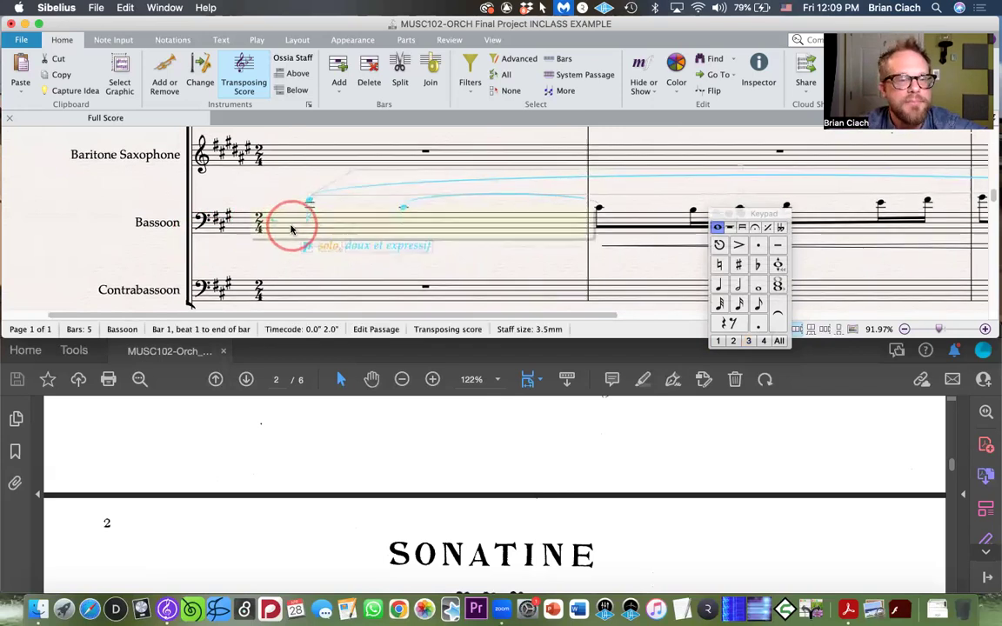
scroll(291, 227, up, 5)
scroll(291, 231, down, 5)
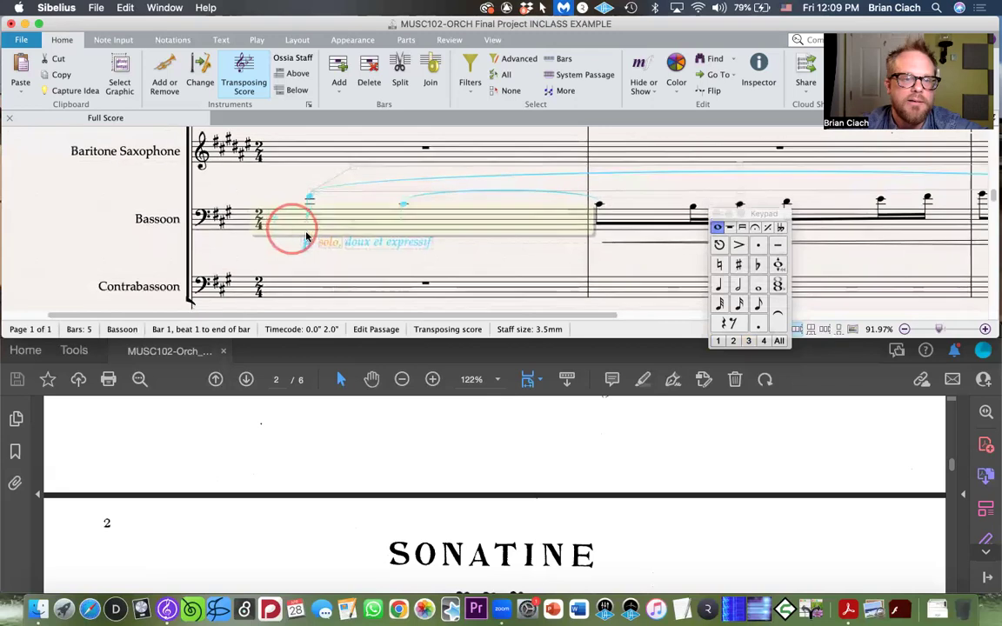
double_click(325, 246)
text(solo,)
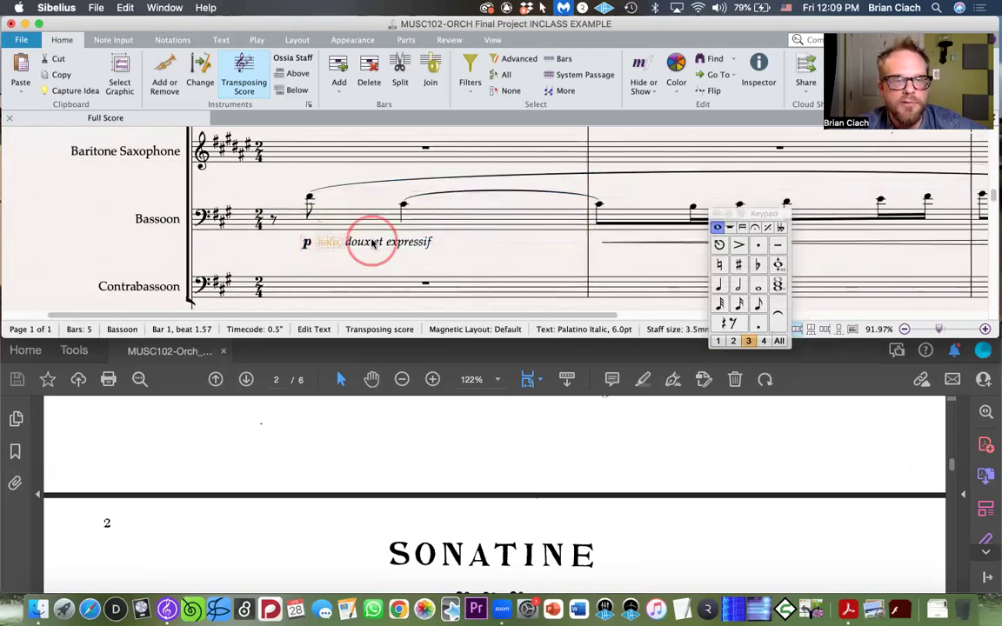
click(357, 176)
scroll(357, 174, up, 4)
scroll(339, 209, up, 1)
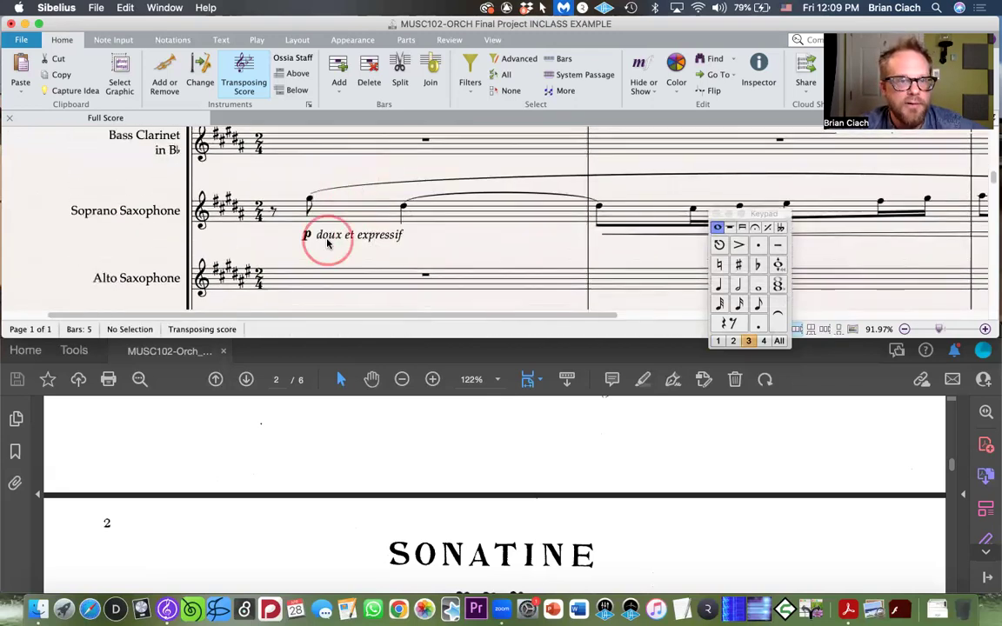
double_click(331, 236)
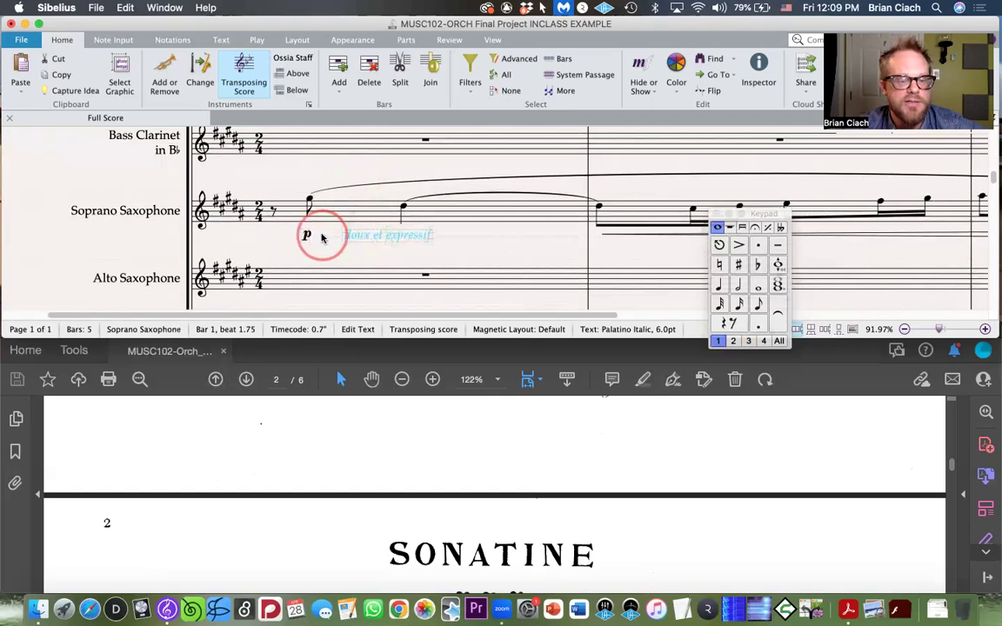
click(316, 237)
double_click(316, 240)
double_click(327, 237)
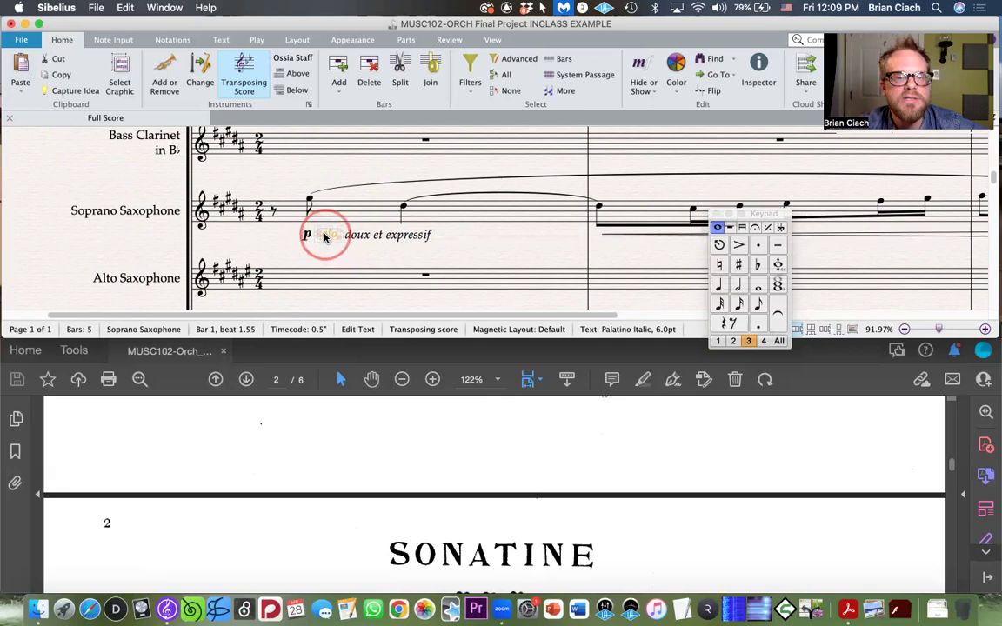
click(455, 264)
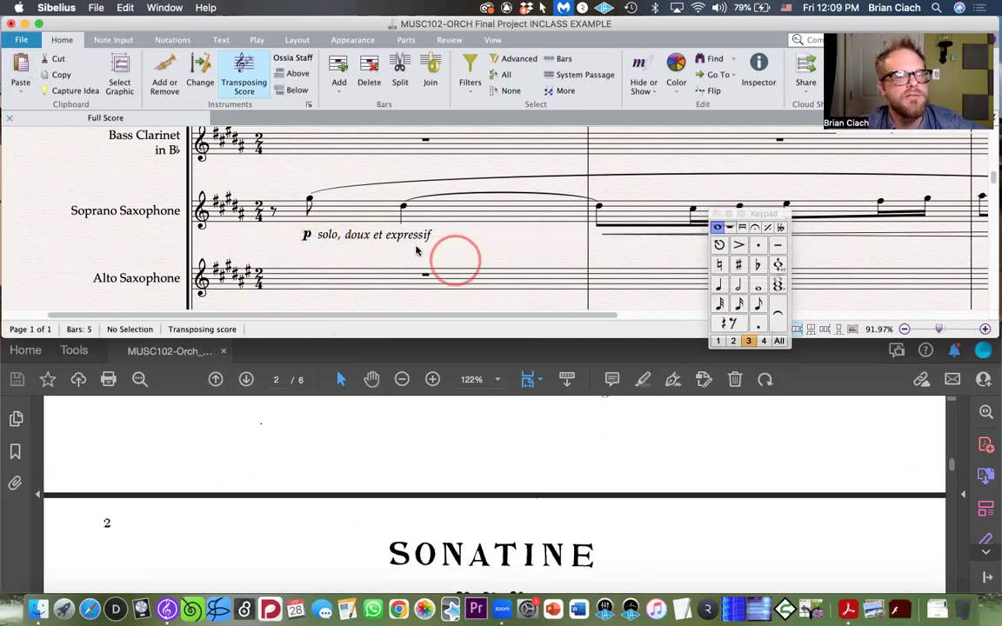
Step: Copy the "solo," text into bar 1 of Harp 1, placing it between the p and a right-shifted "doux et expressif"
scroll(304, 246, down, 1)
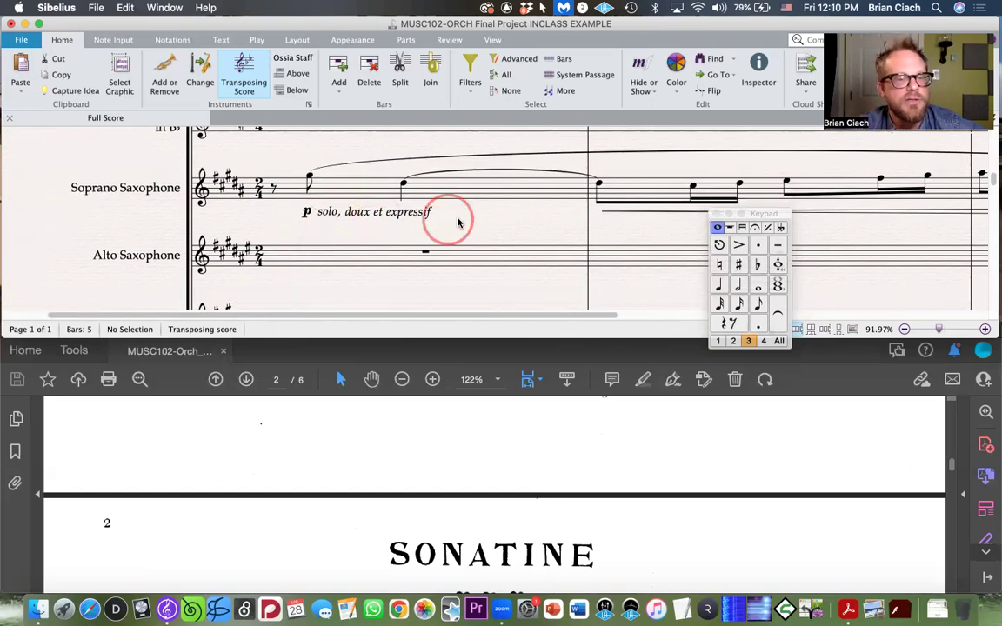
scroll(457, 224, down, 2)
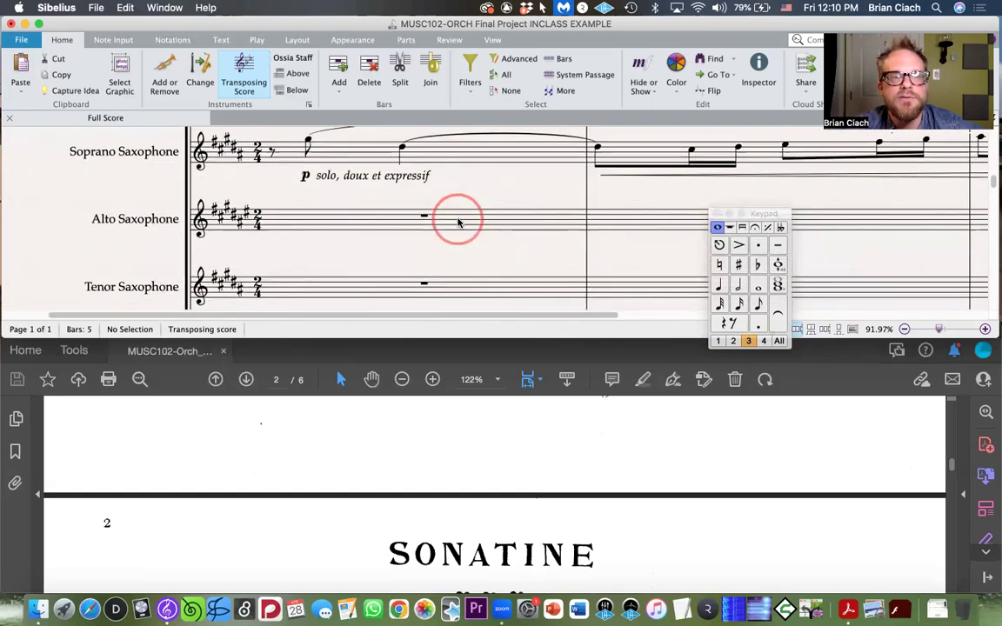
scroll(459, 220, up, 1)
scroll(470, 208, down, 2)
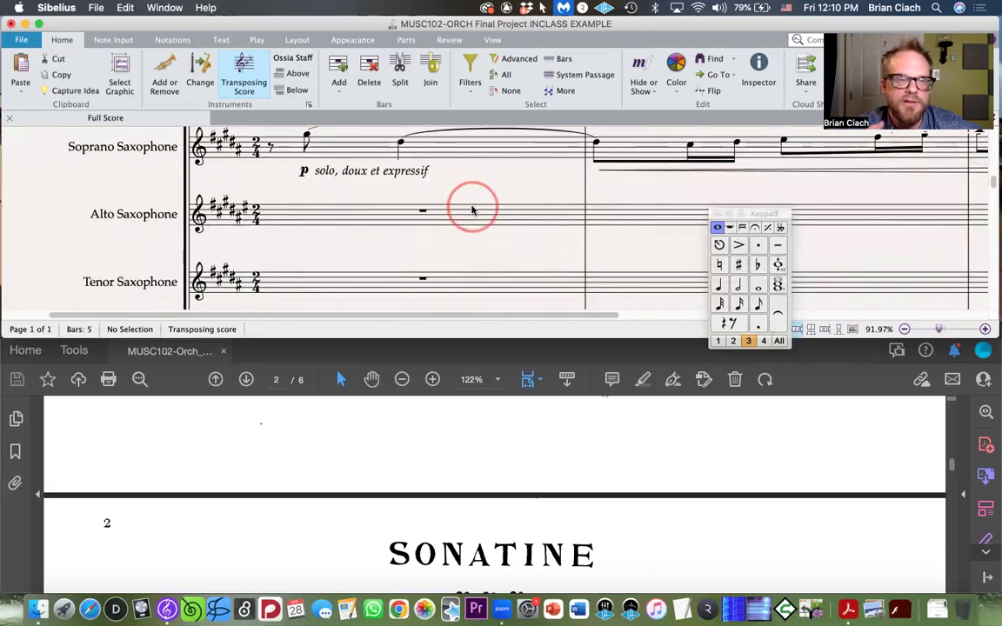
scroll(473, 209, down, 8)
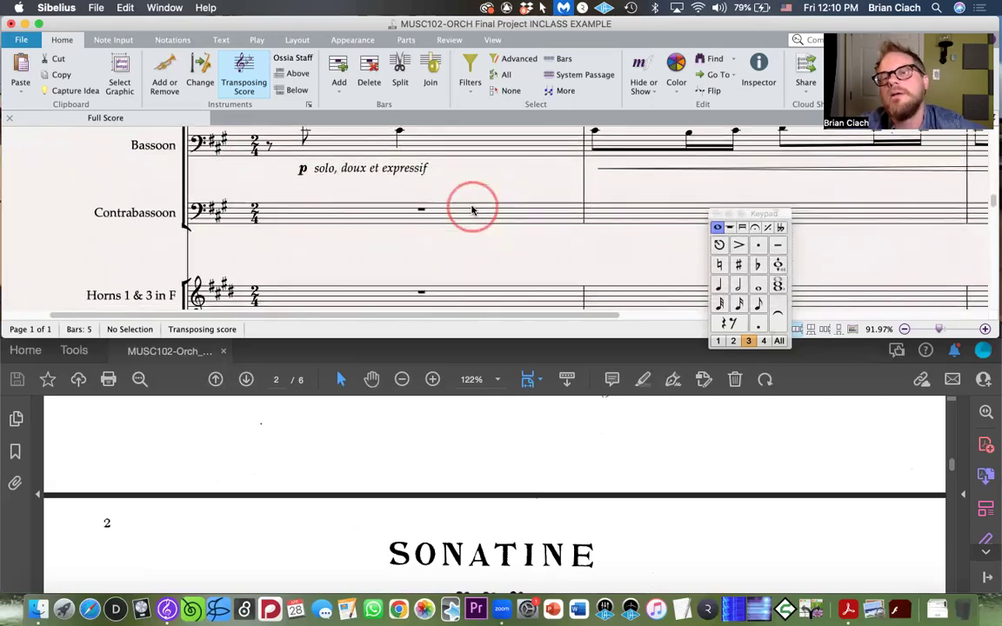
scroll(472, 209, down, 10)
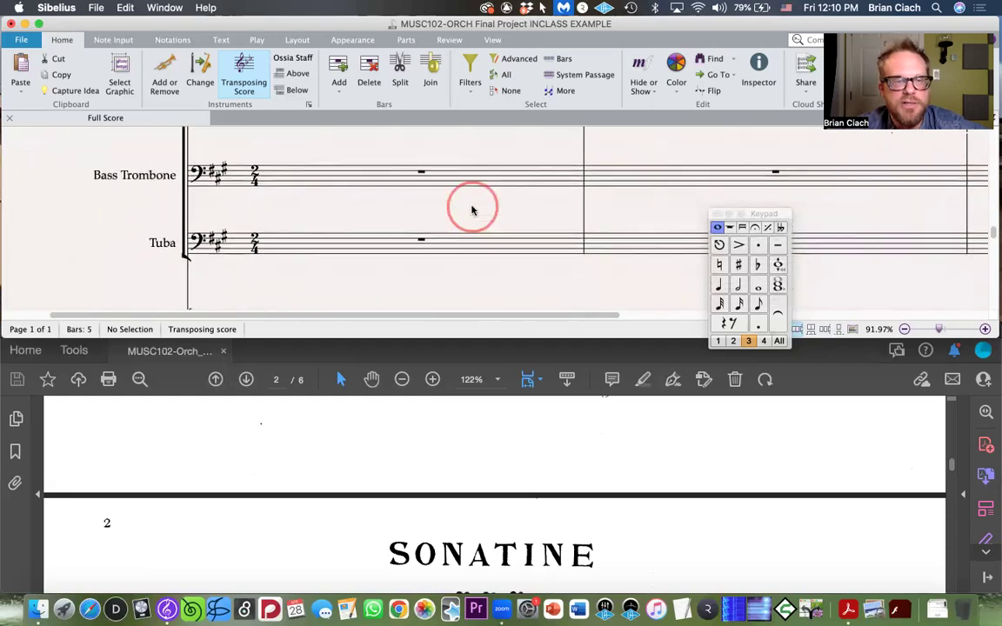
scroll(472, 209, down, 5)
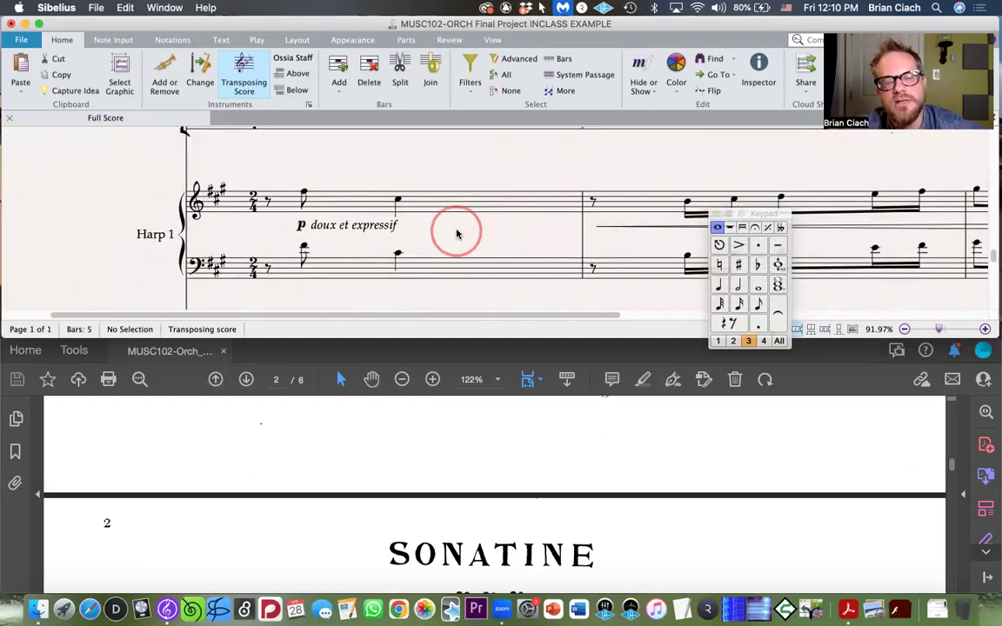
scroll(444, 230, down, 2)
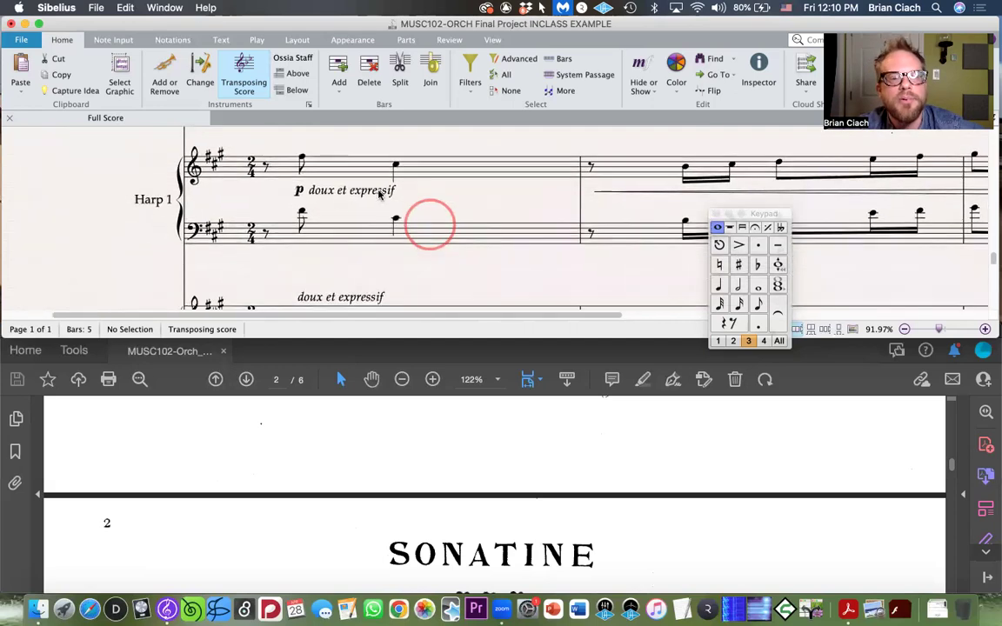
click(344, 192)
key(Escape)
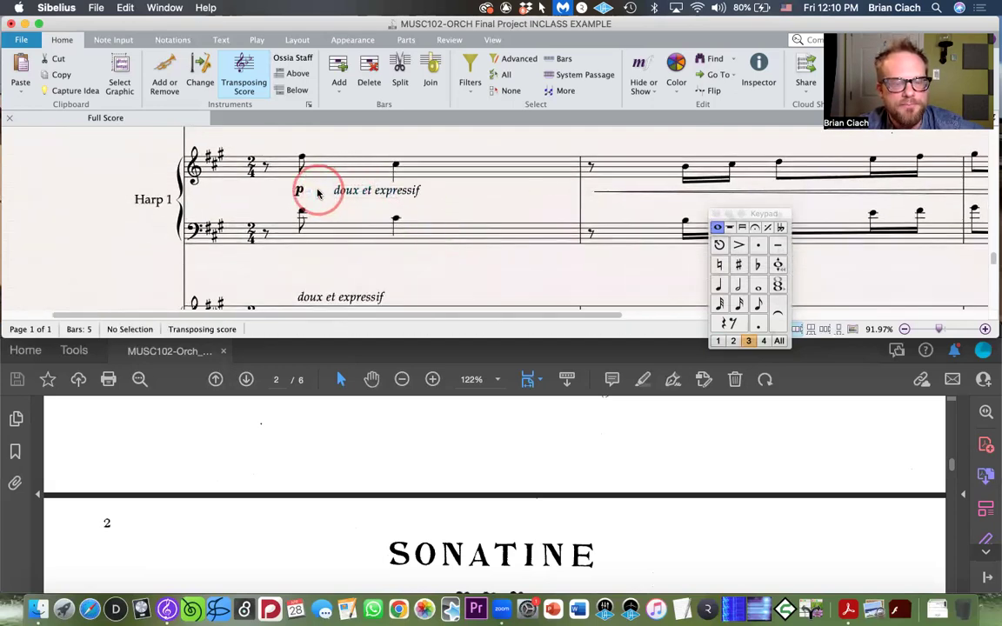
click(313, 192)
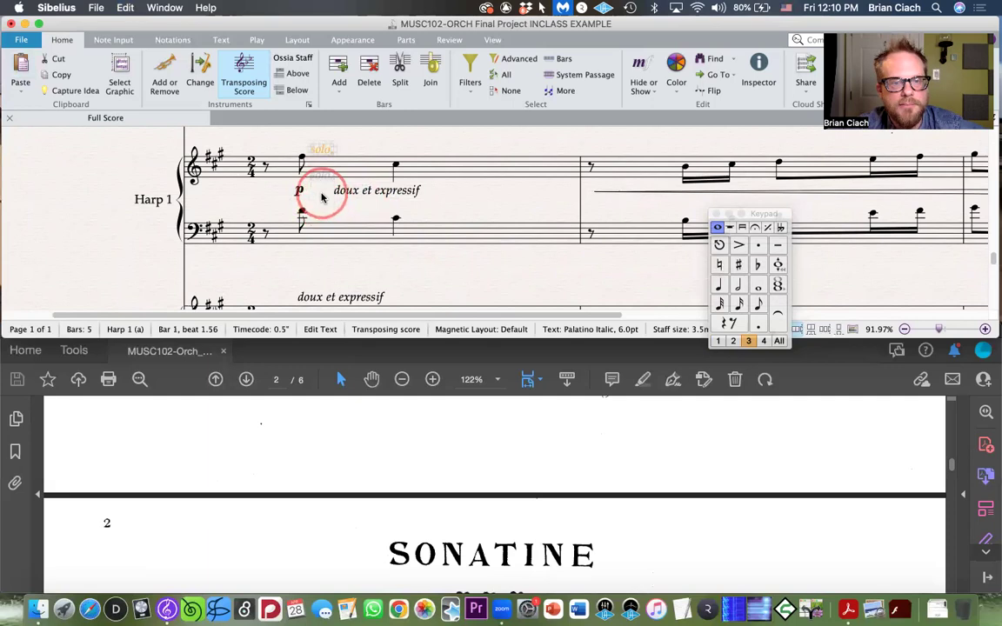
drag(353, 199, 383, 193)
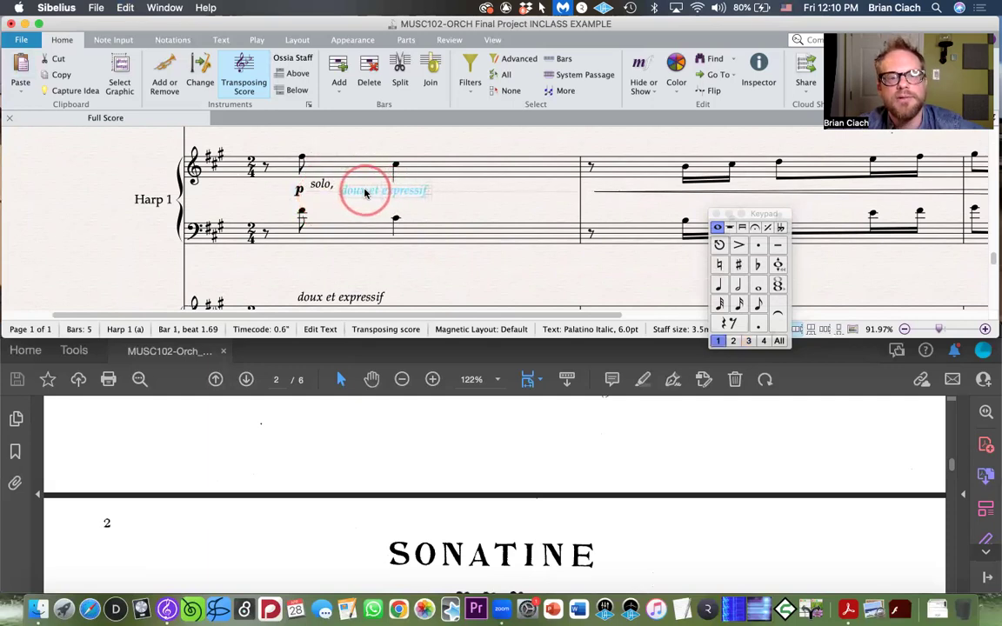
key(super+z)
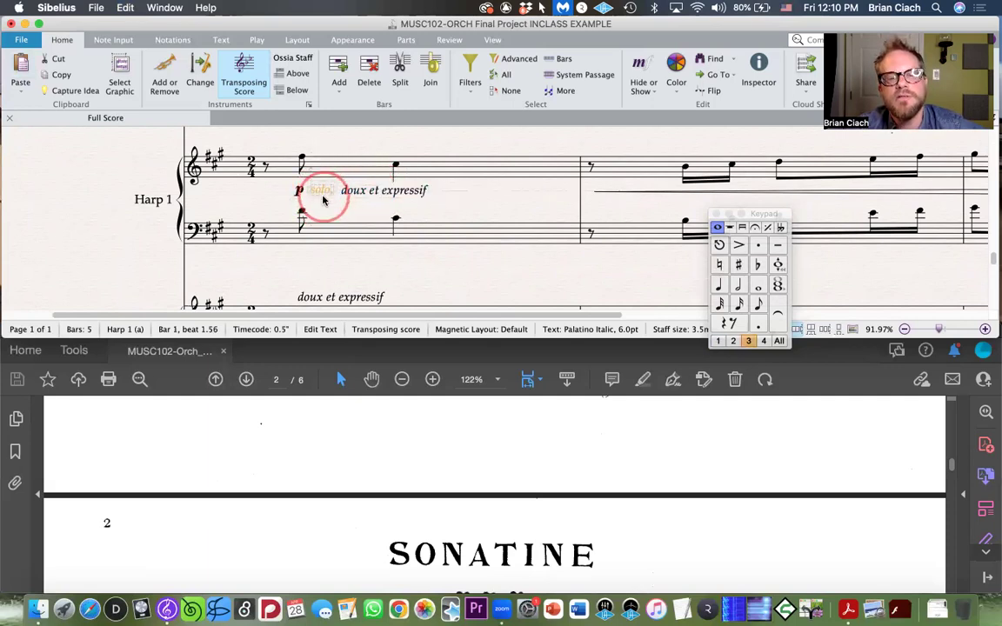
Step: Close the gap between "solo," and "doux et expressif" in Harp 1, leaving nothing selected
click(365, 190)
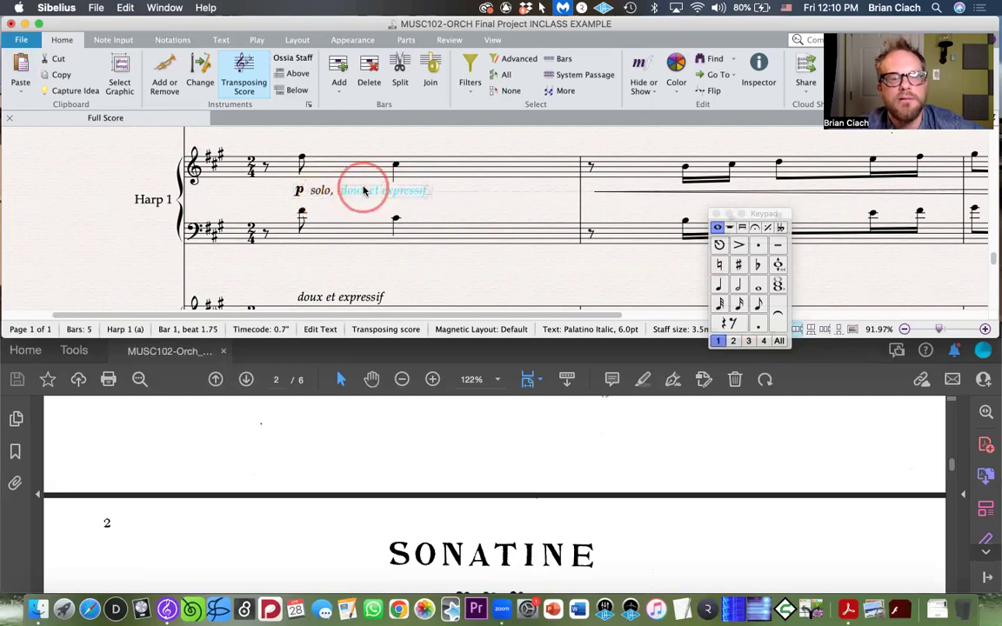
click(473, 202)
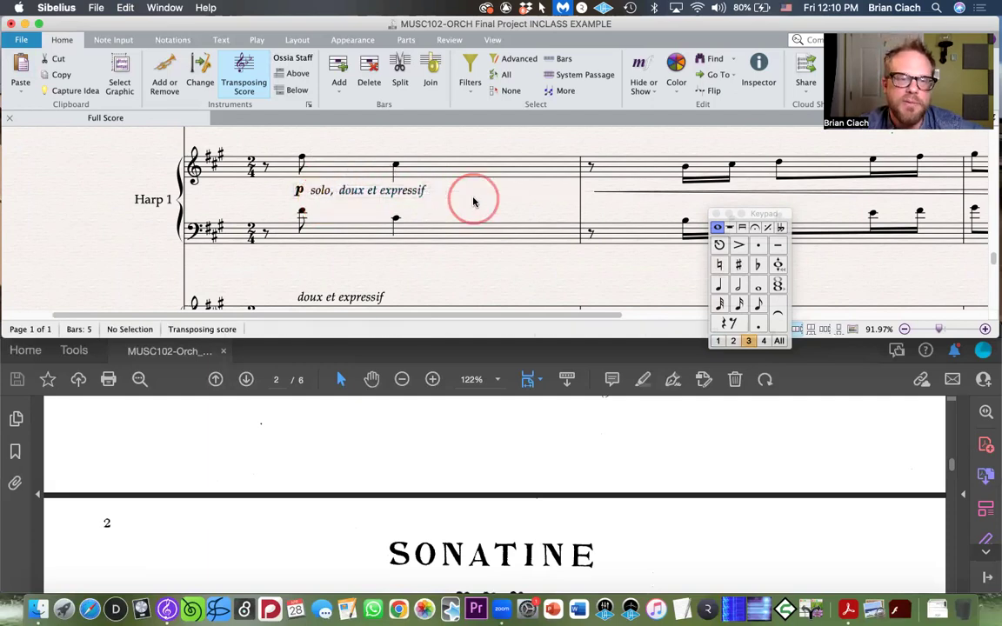
click(398, 190)
click(460, 201)
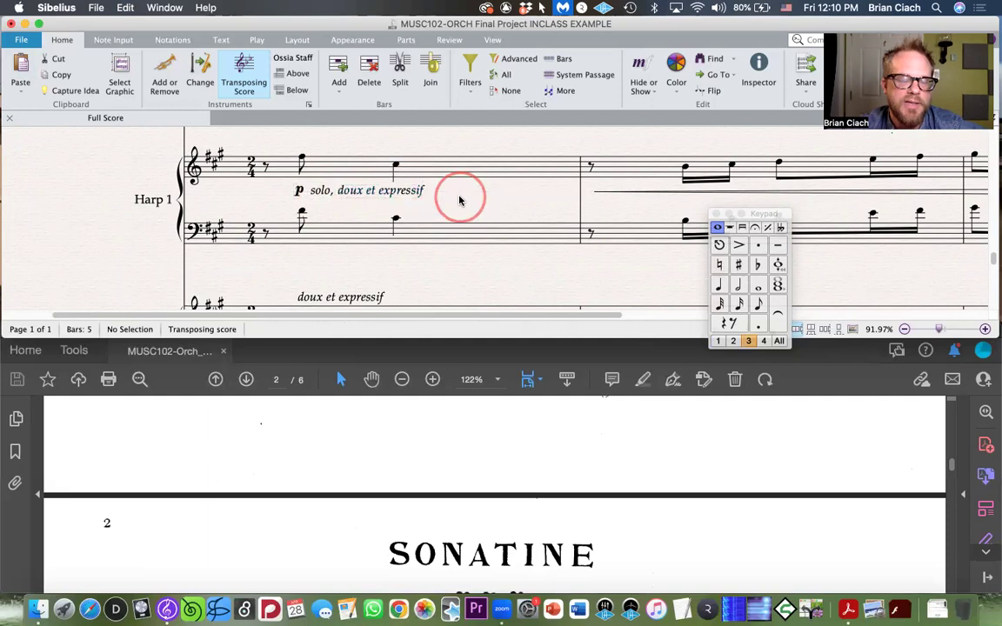
Step: Review the opening bars at reduced zoom, from the harps up through the saxophones to the piccolo
scroll(460, 201, up, 3)
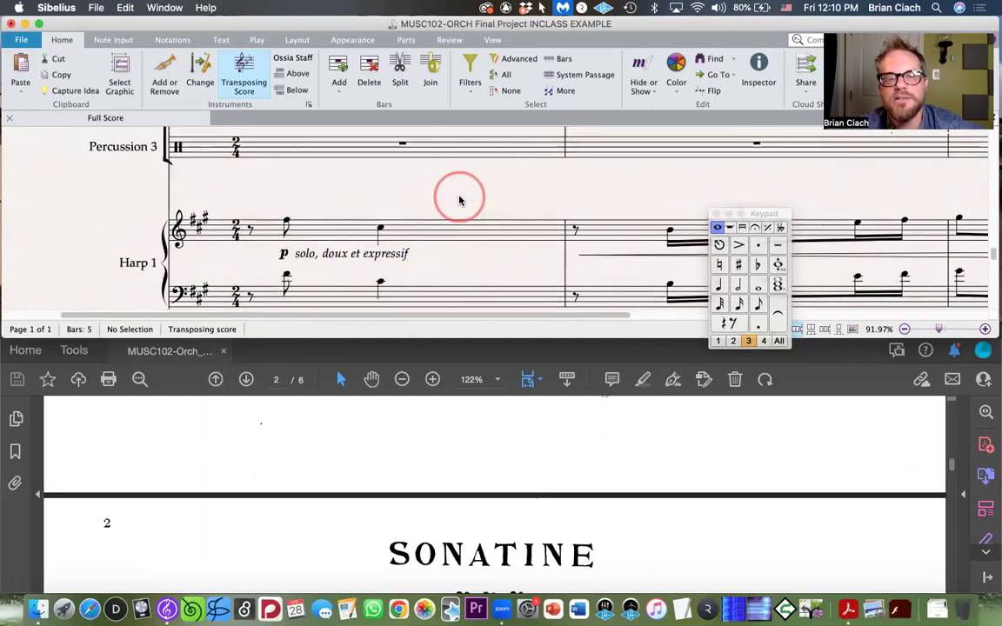
scroll(458, 201, down, 5)
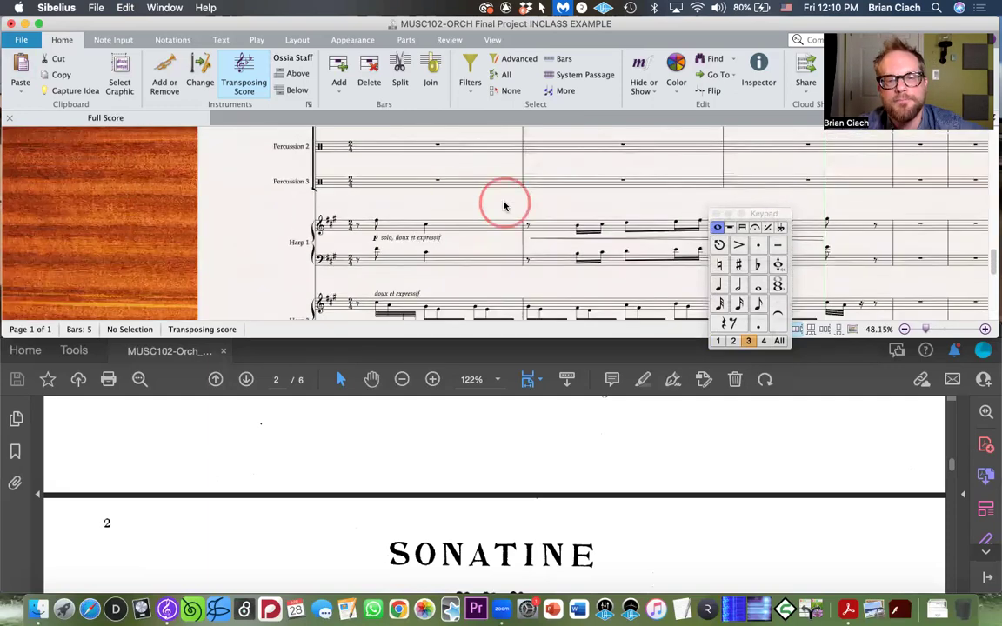
scroll(504, 206, up, 15)
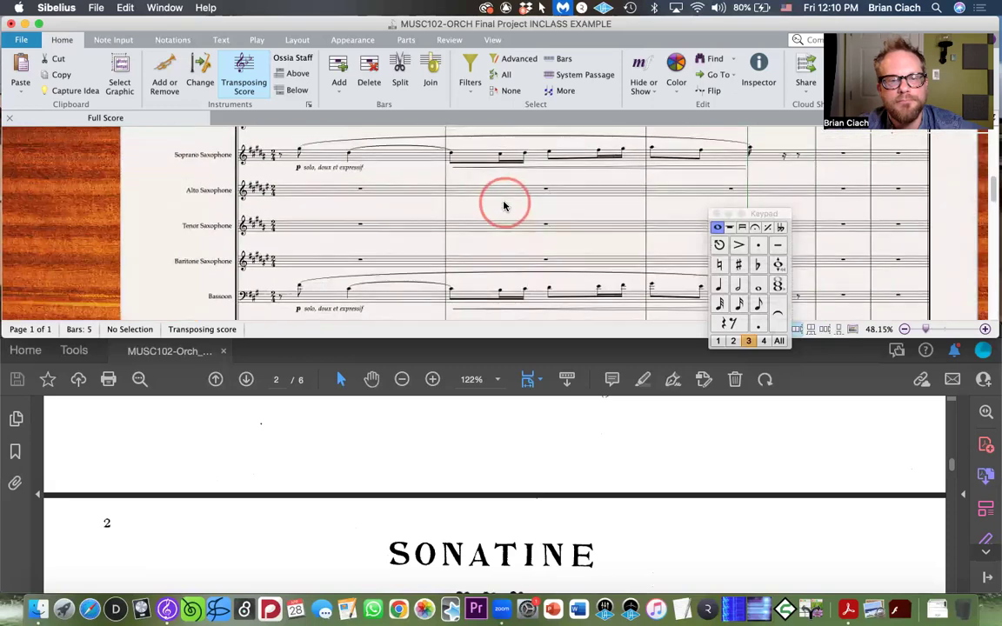
scroll(504, 206, up, 10)
scroll(504, 207, up, 3)
scroll(419, 167, down, 4)
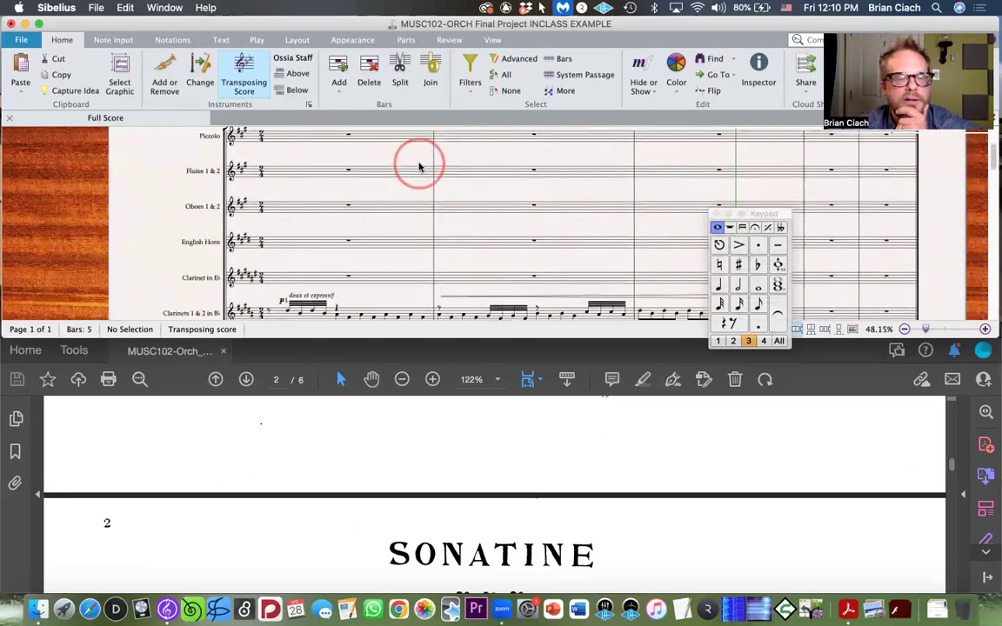
scroll(418, 167, down, 5)
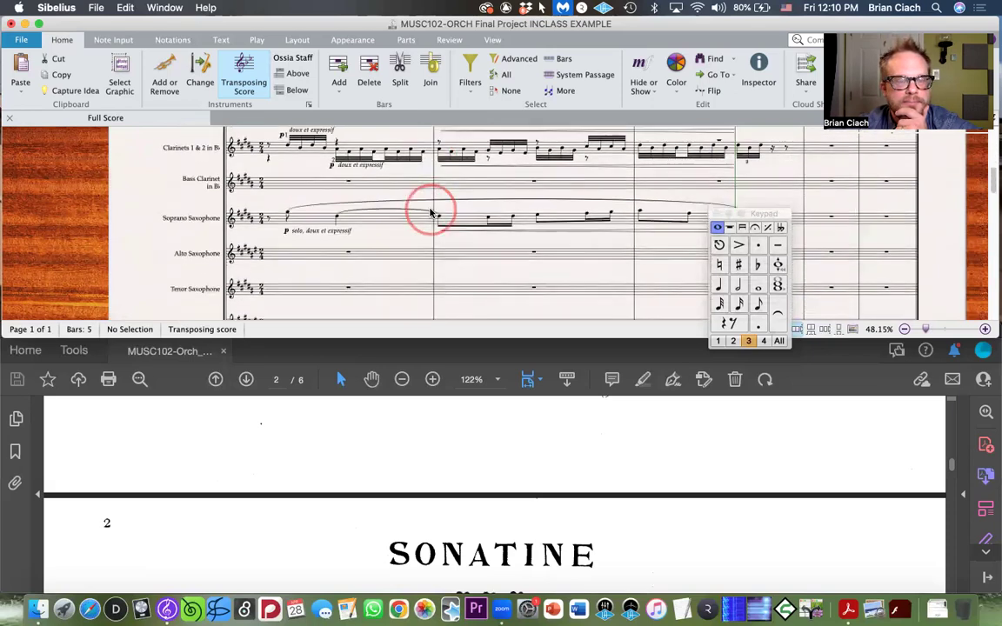
Step: Compare the shared Clarinets 1 & 2 notation with bar 1 of the Flutes 1 & 2 and Oboes 1 & 2 staves
click(315, 151)
click(169, 173)
scroll(170, 175, up, 3)
scroll(169, 175, up, 1)
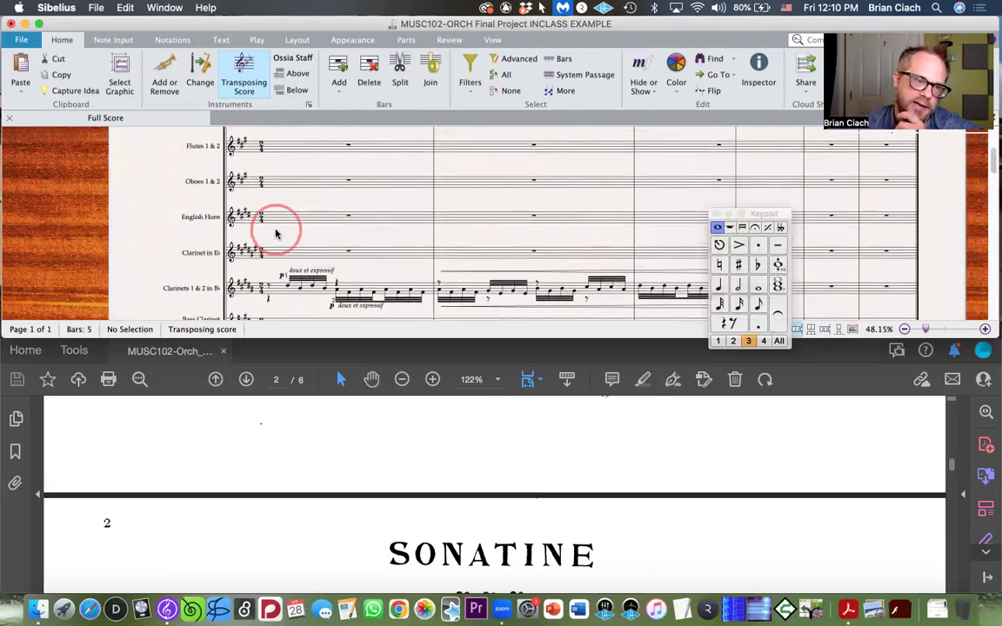
scroll(276, 231, up, 4)
click(302, 185)
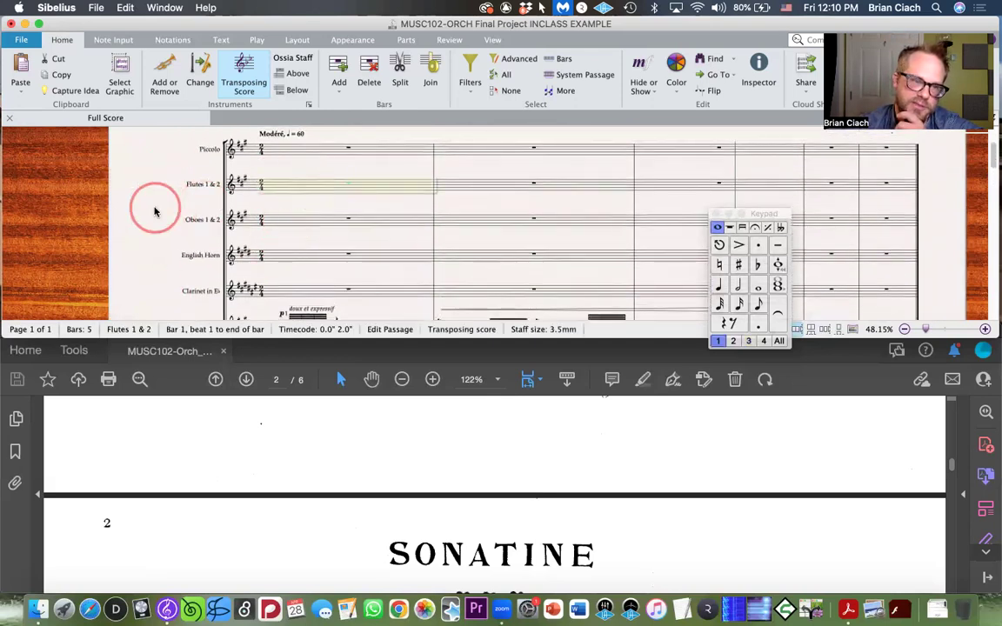
click(306, 222)
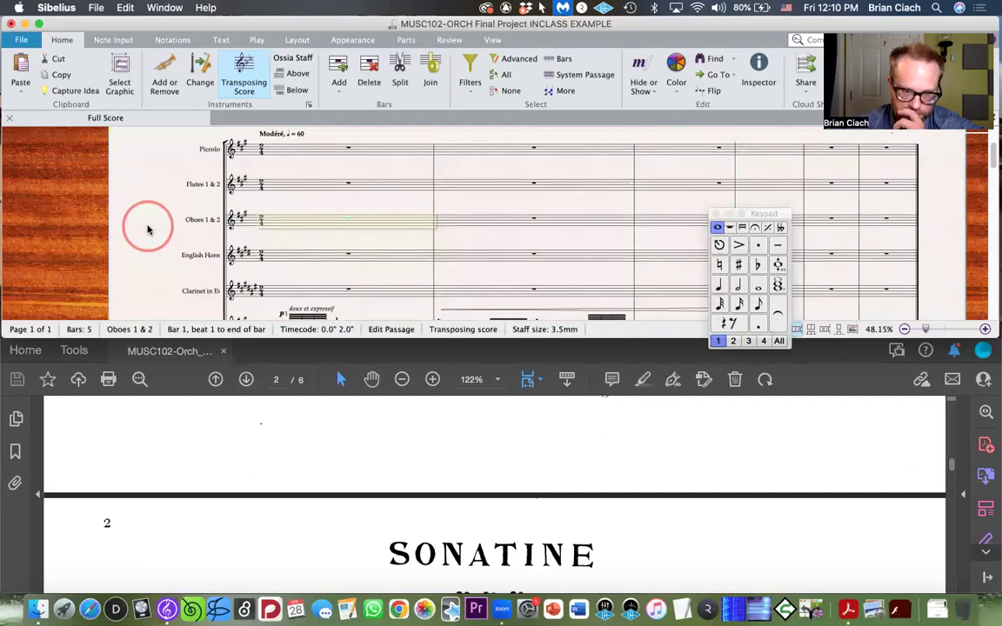
Step: Examine the Soprano Saxophone and Bassoon solo lines and bar 1 of the shared Clarinets 1 & 2 staff
click(148, 229)
scroll(148, 228, down, 10)
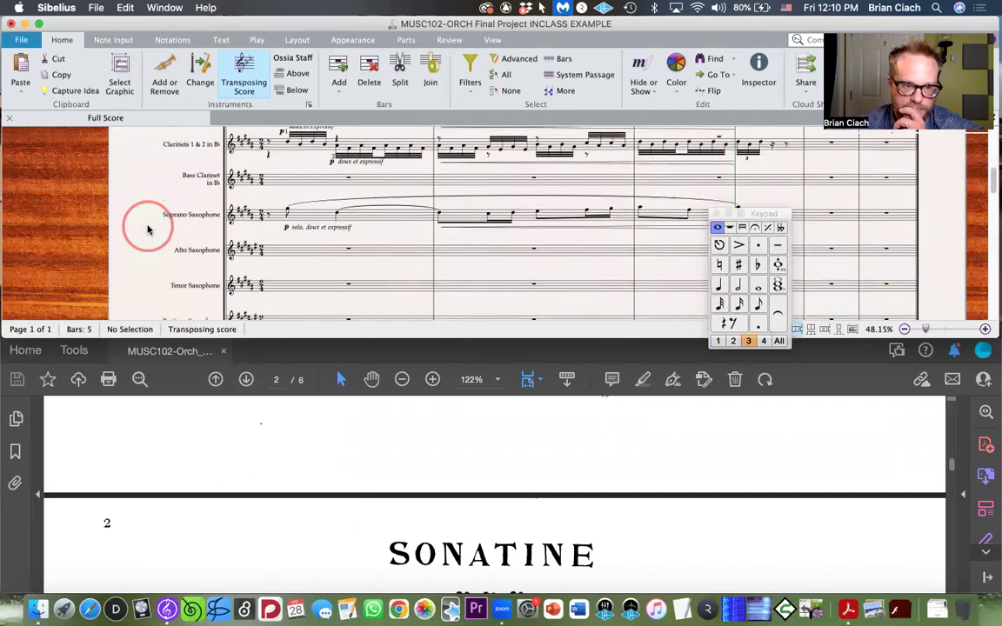
scroll(148, 229, down, 5)
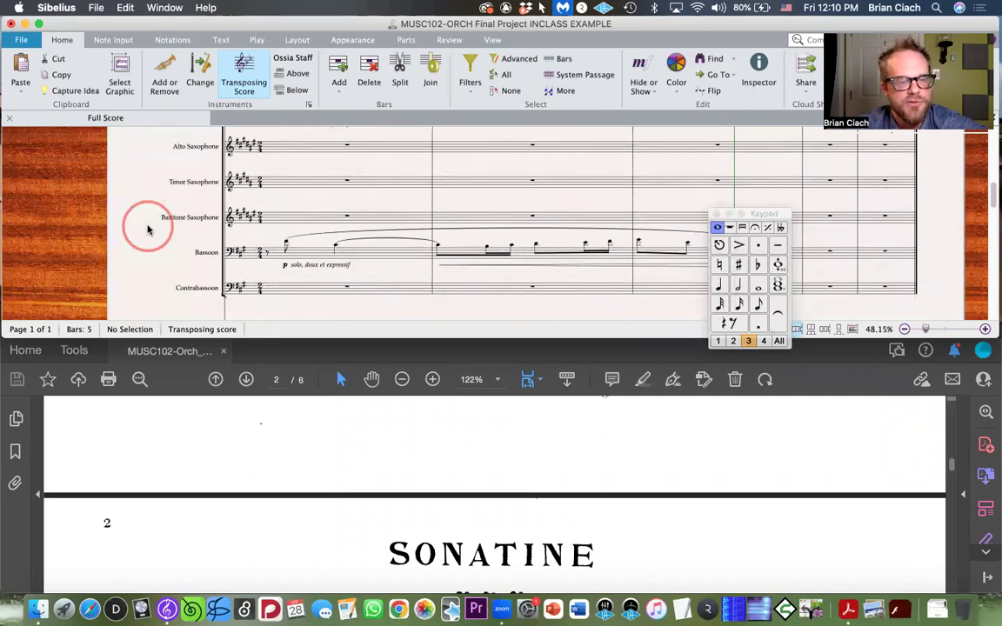
scroll(148, 229, up, 6)
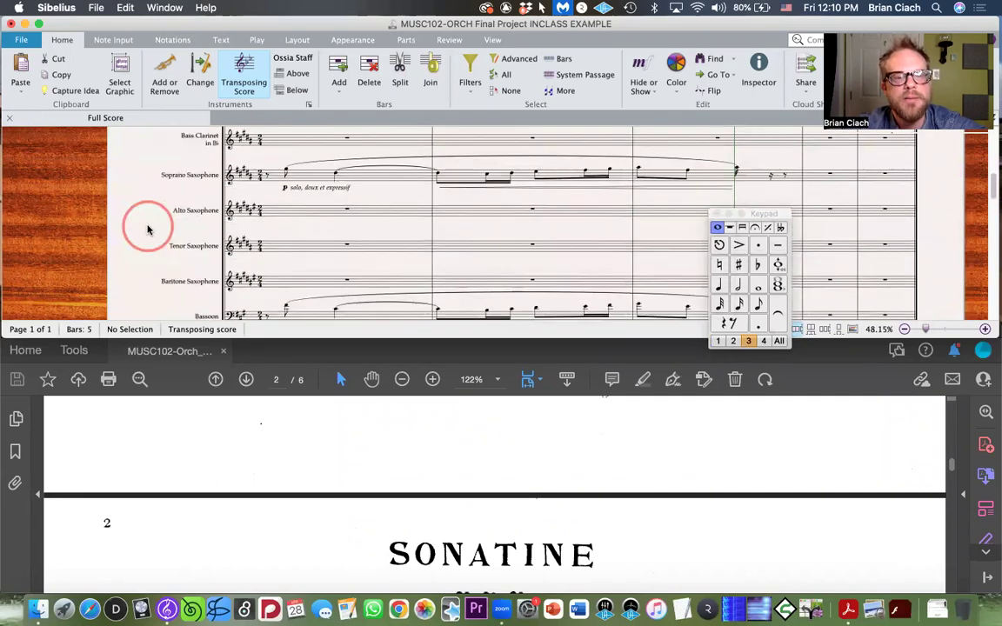
click(349, 228)
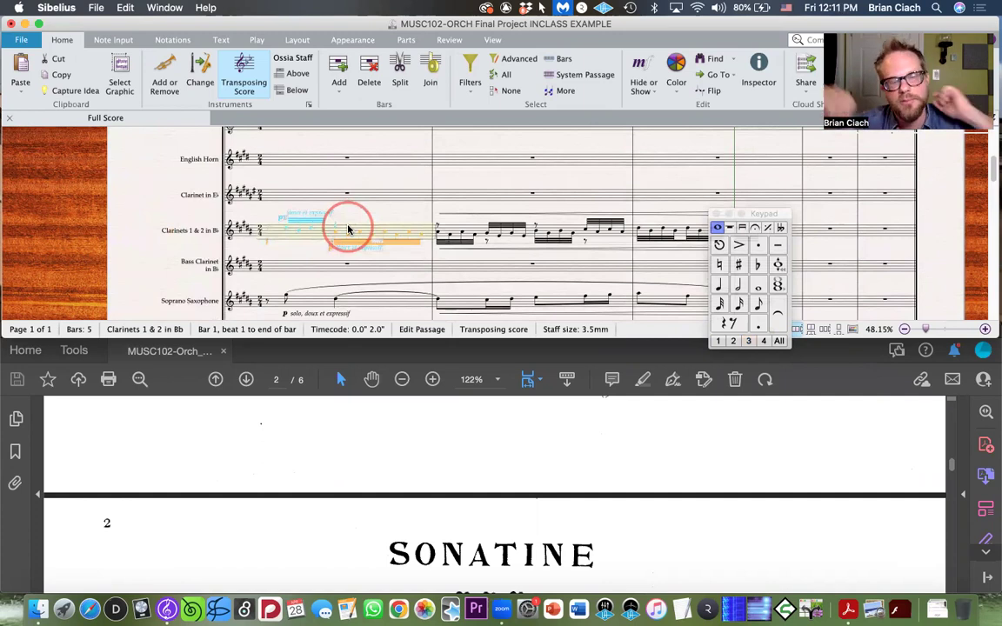
key(Escape)
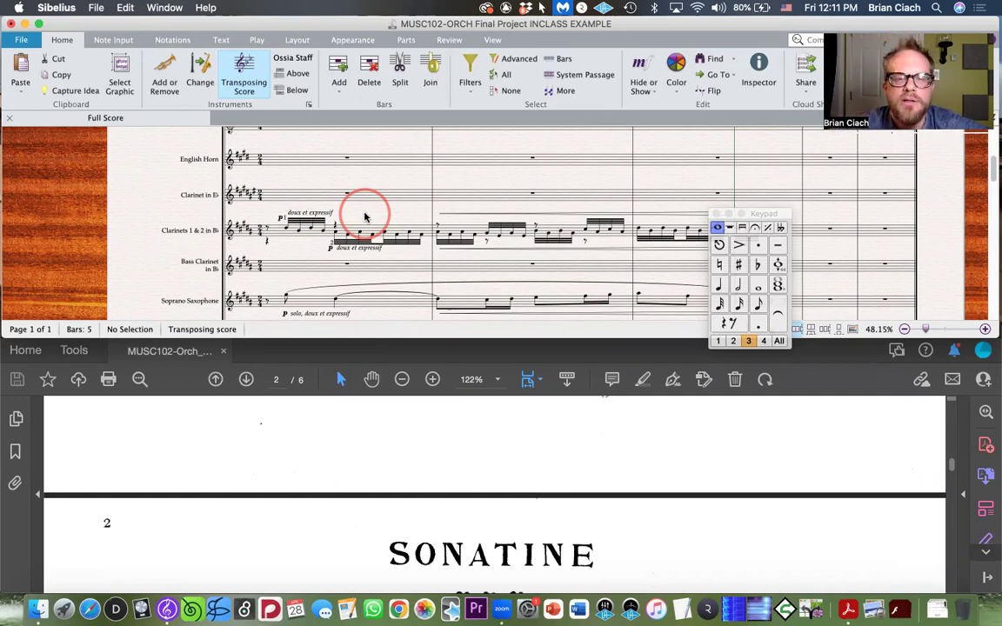
click(369, 228)
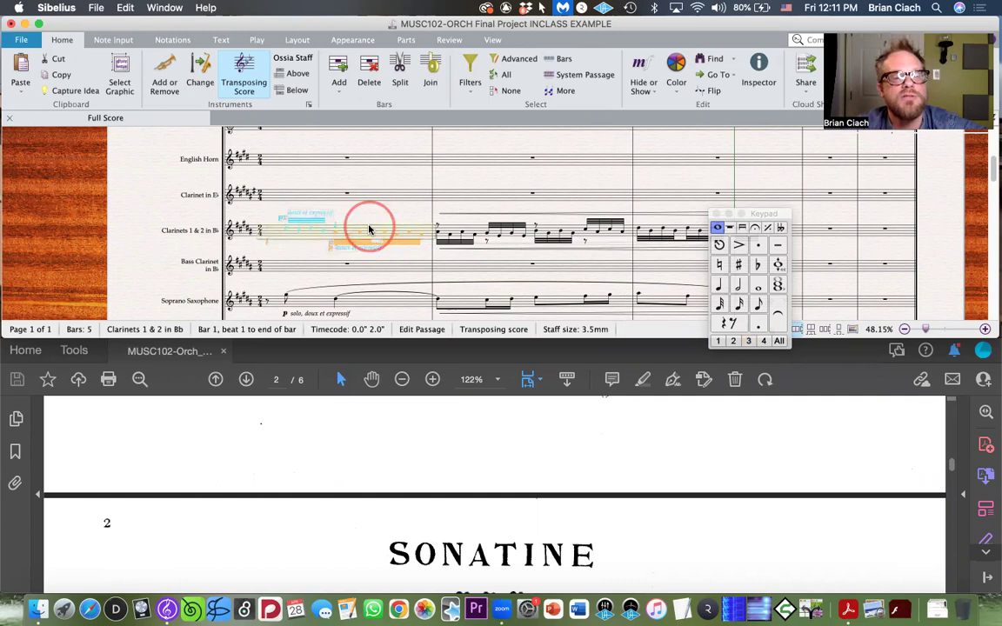
key(Escape)
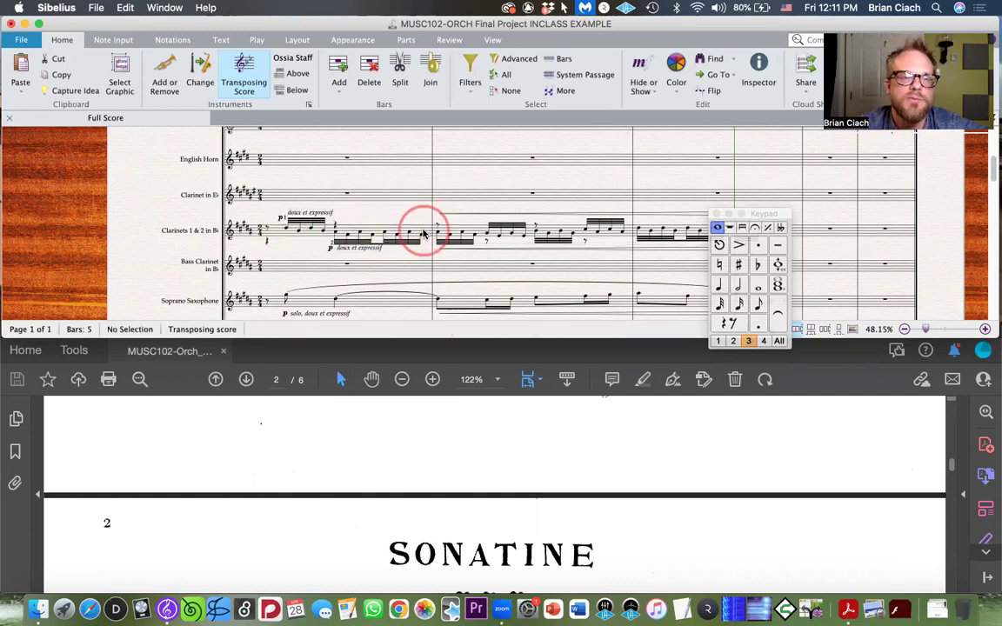
Step: Review the opening bars from the clarinets down through the saxophones, bassoons, horns, trumpets and trombones
scroll(353, 209, up, 5)
scroll(277, 237, down, 10)
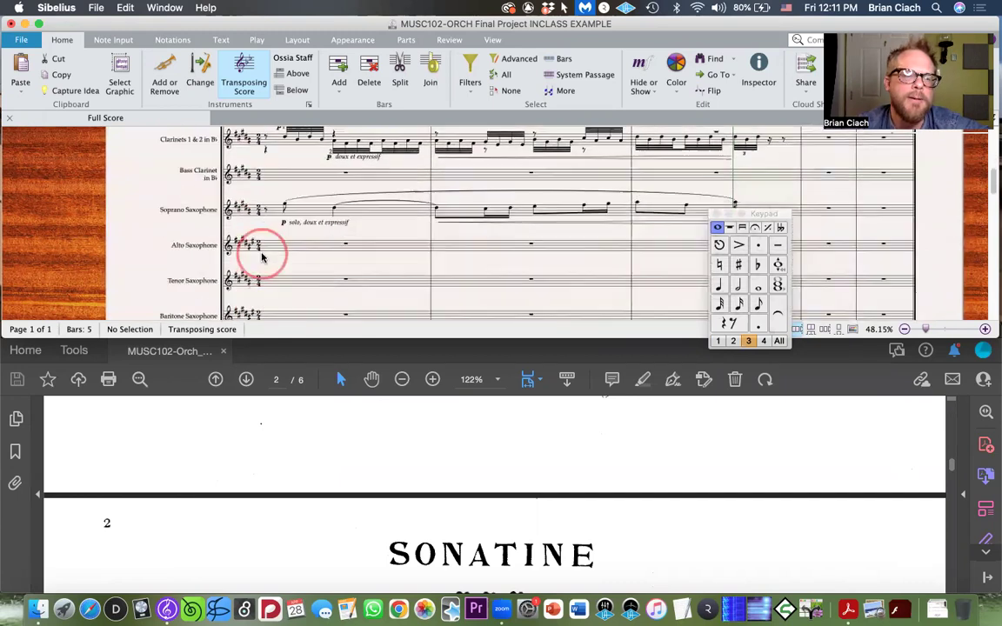
scroll(262, 257, down, 5)
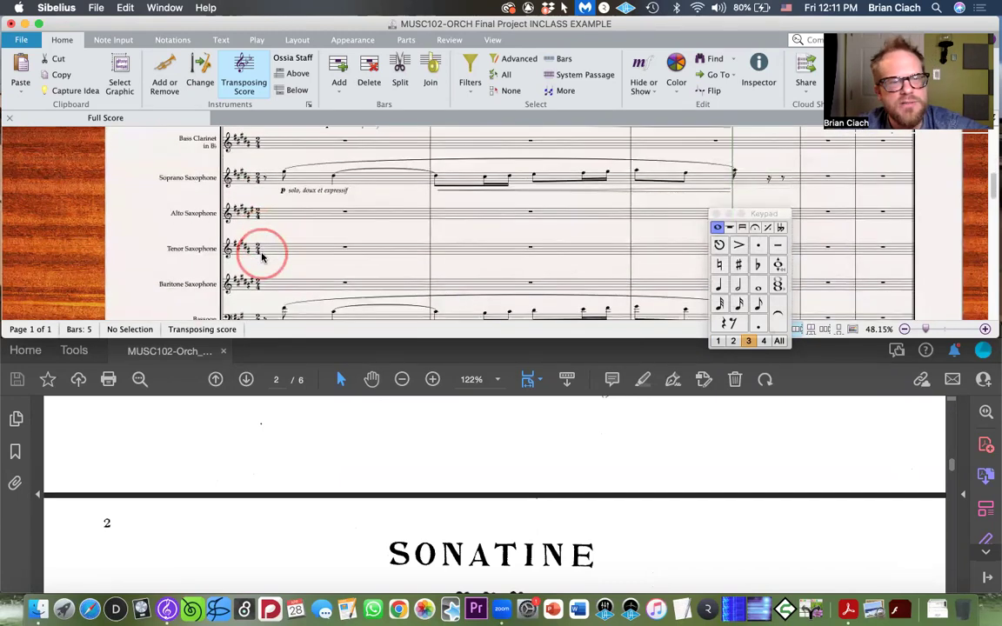
scroll(262, 258, down, 8)
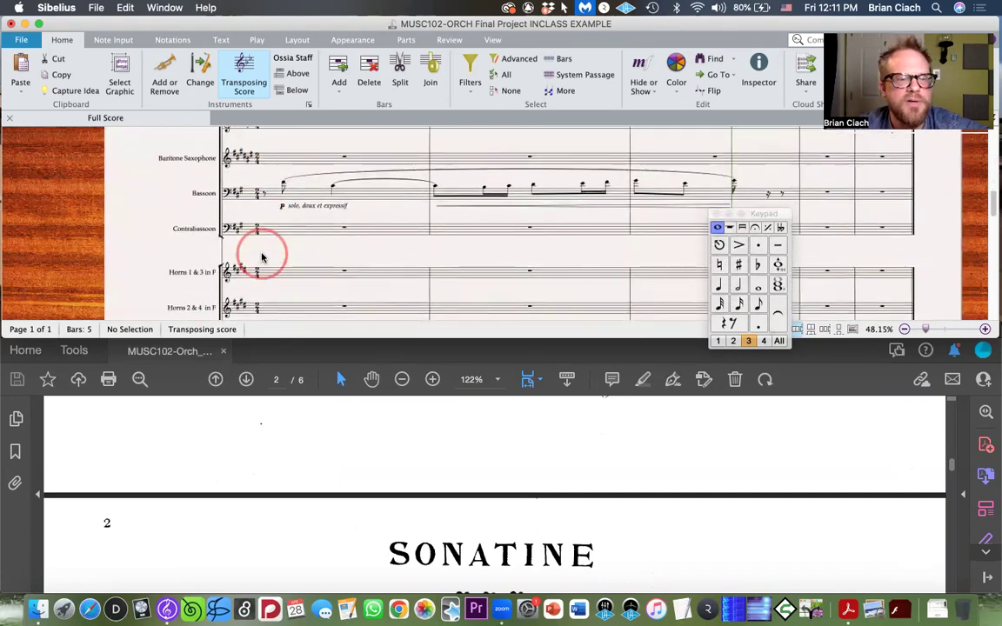
scroll(306, 266, down, 3)
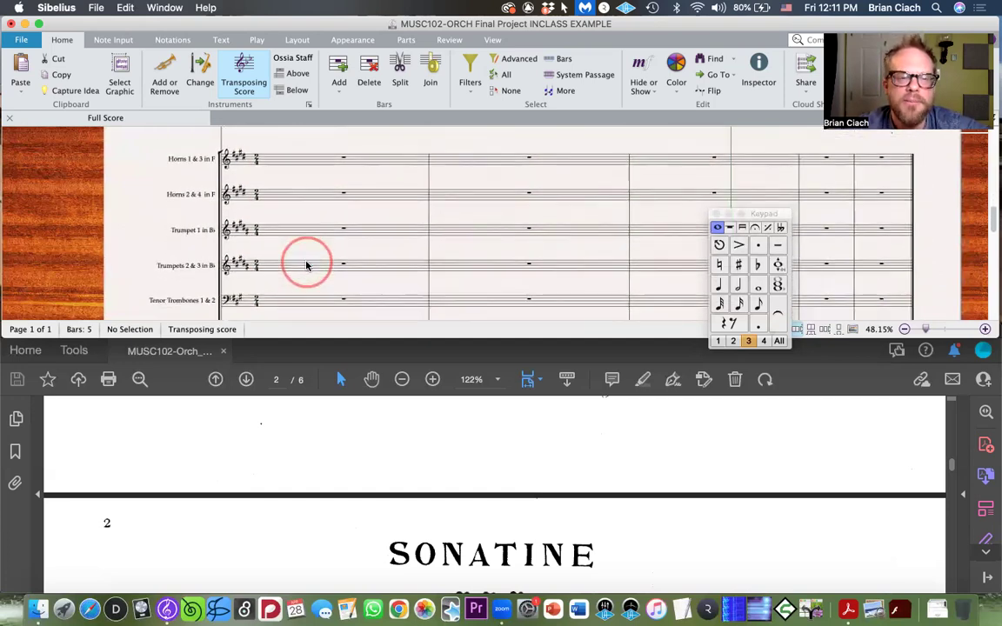
scroll(306, 266, up, 15)
scroll(306, 266, up, 2)
click(348, 191)
key(Escape)
click(474, 199)
click(383, 176)
scroll(378, 218, down, 10)
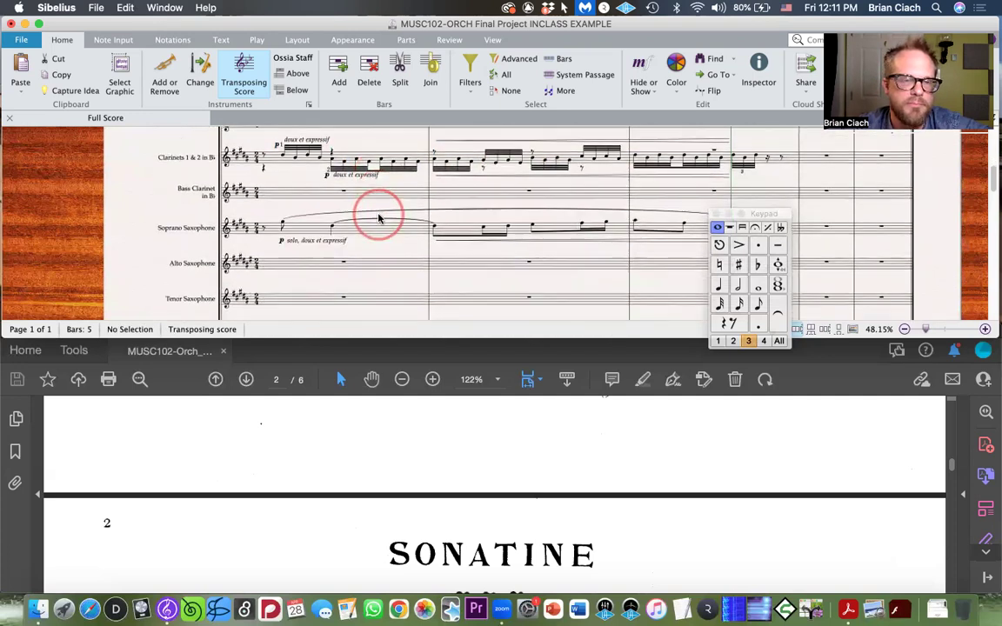
scroll(379, 218, down, 5)
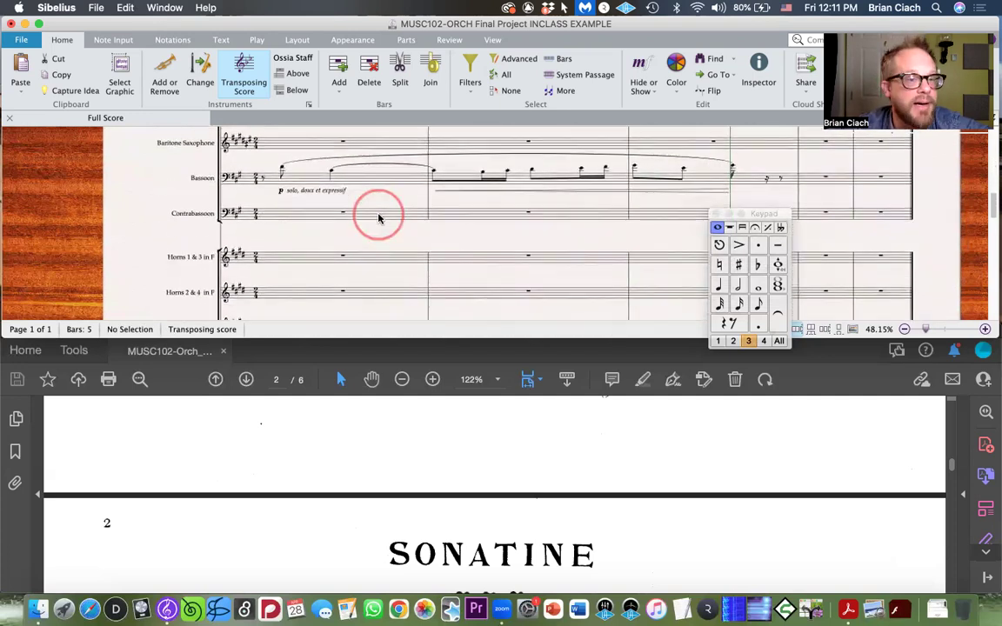
scroll(378, 217, down, 6)
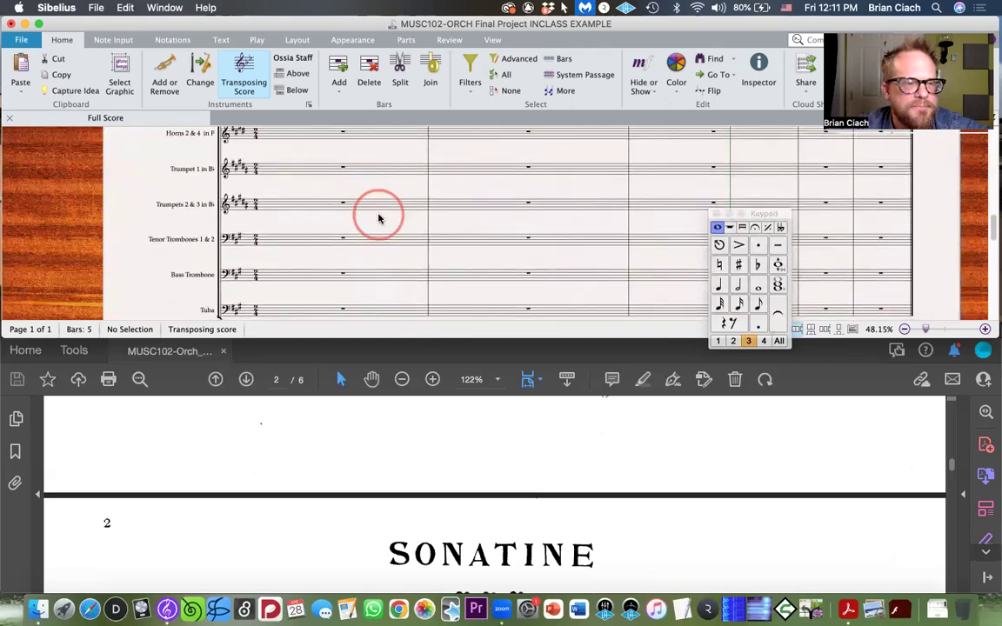
Step: Compare the Harp 1 and Harp 2 parts with the string staves in the opening bars
scroll(378, 218, down, 5)
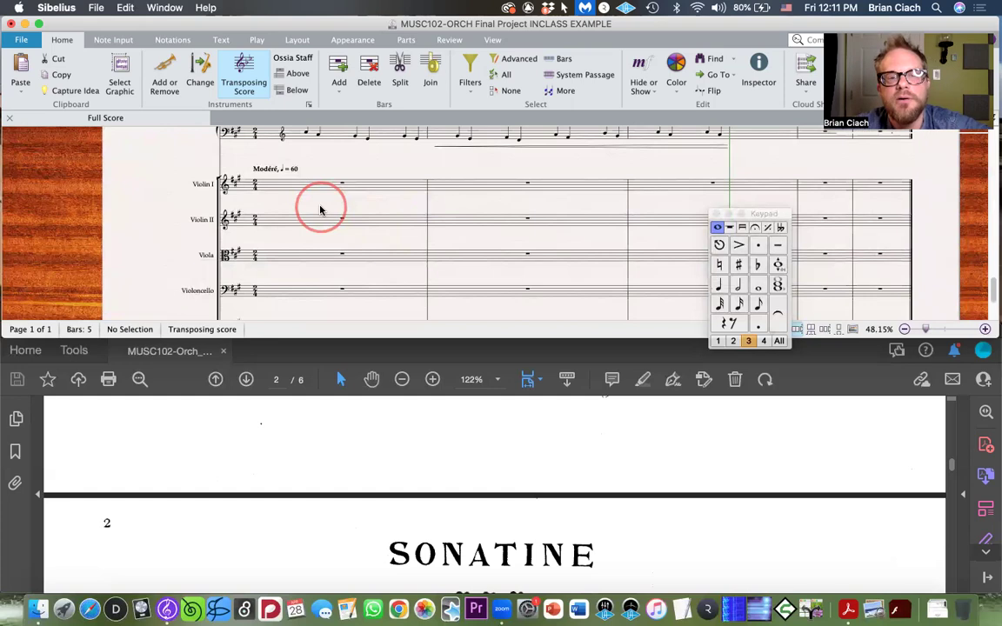
scroll(320, 210, up, 2)
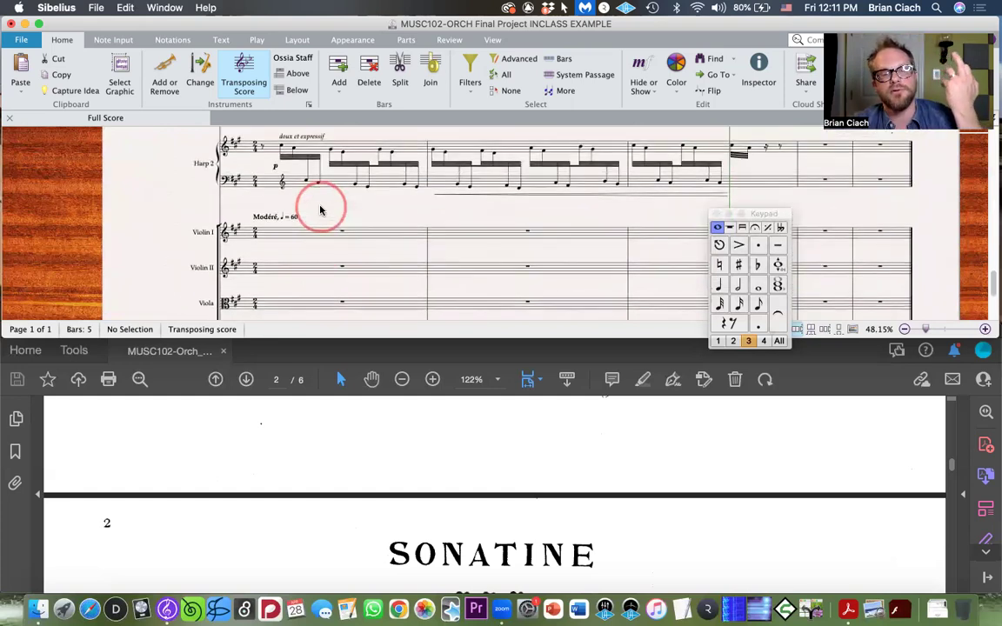
scroll(320, 210, up, 1)
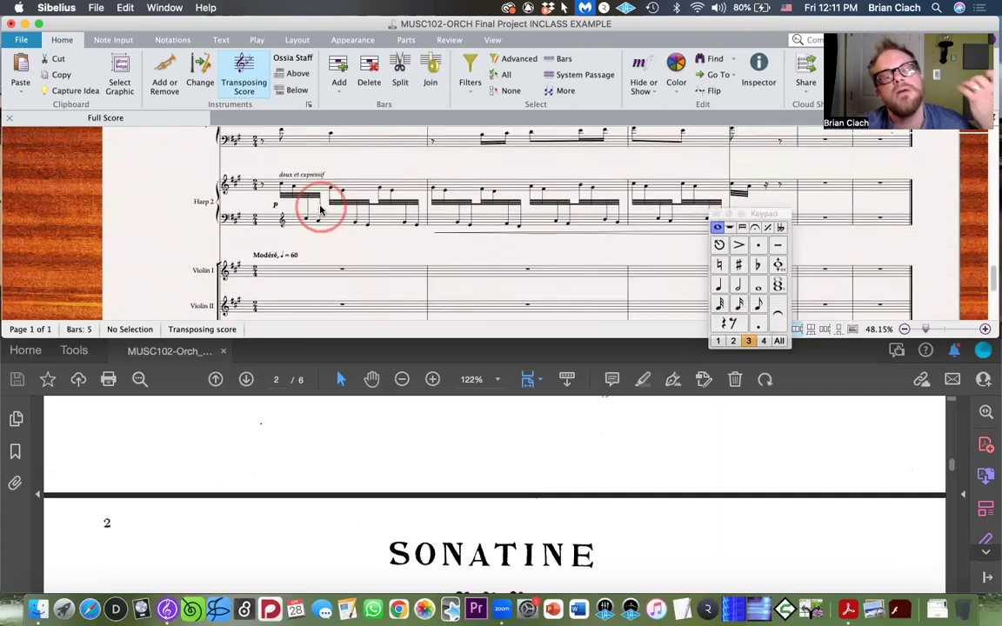
scroll(366, 170, up, 6)
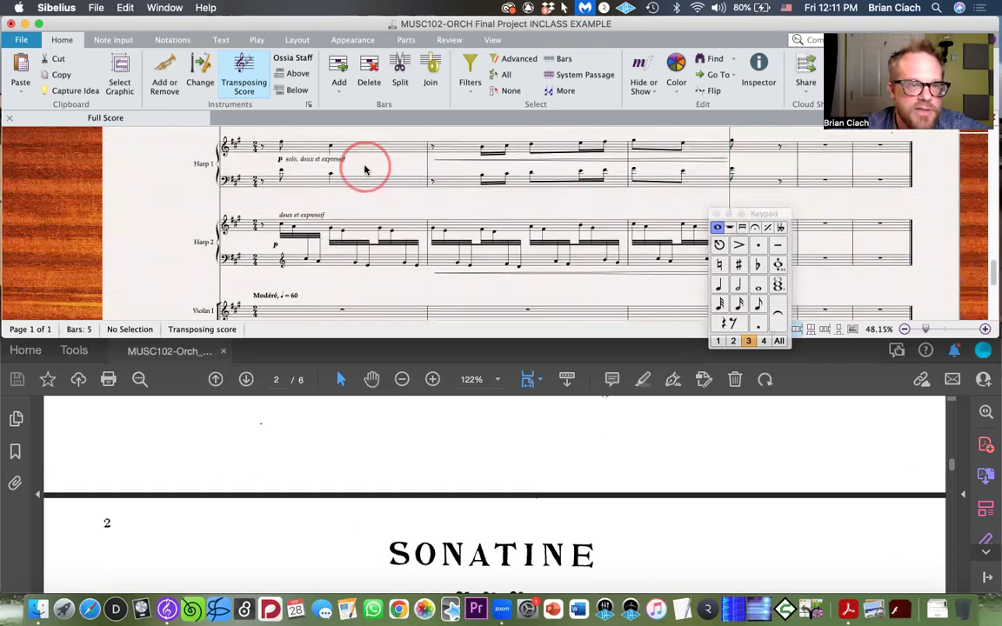
scroll(365, 169, up, 1)
scroll(364, 168, down, 10)
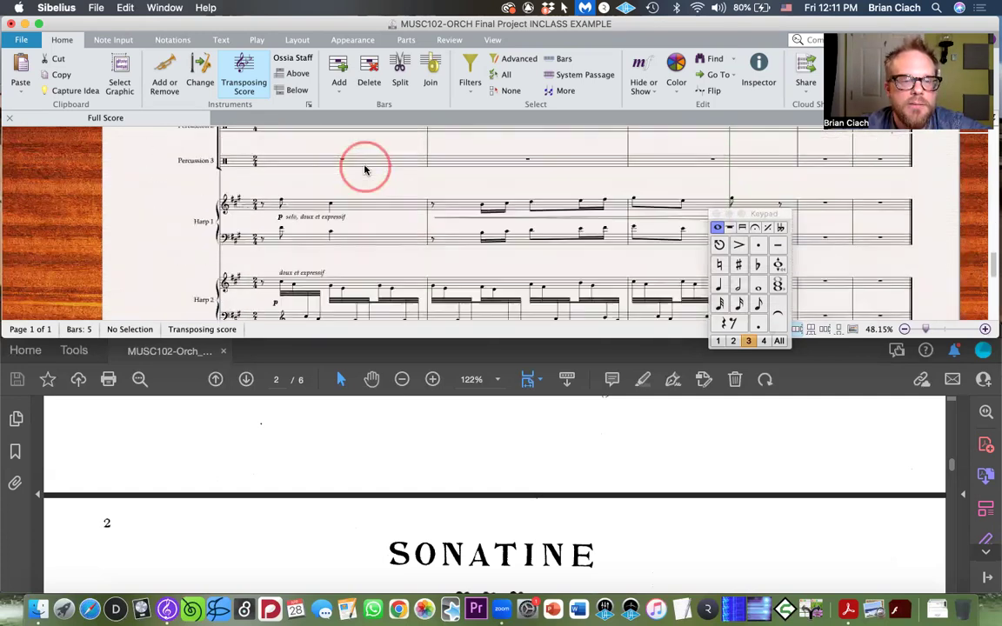
click(297, 211)
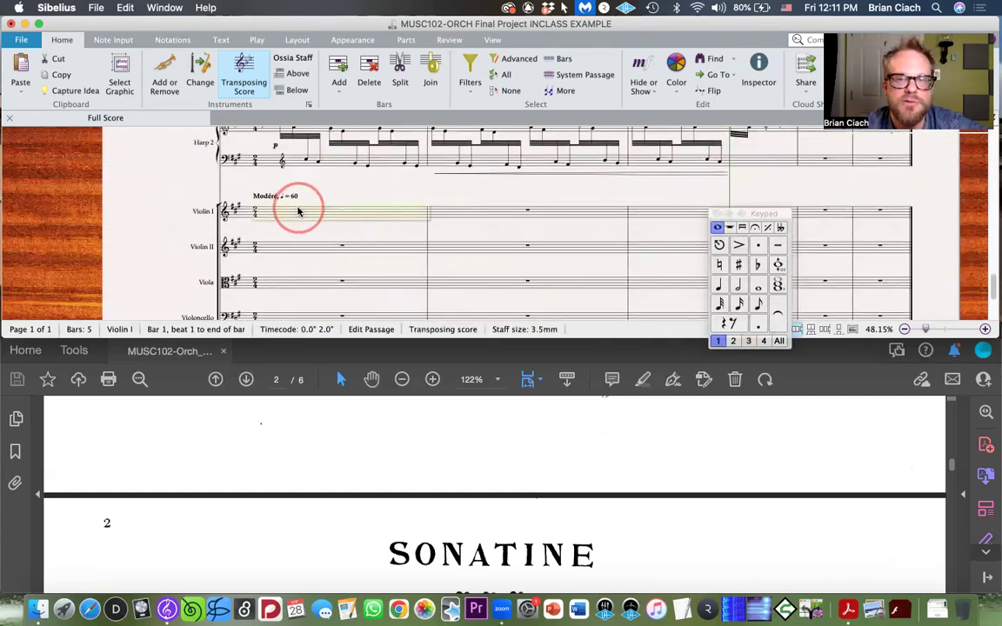
click(164, 178)
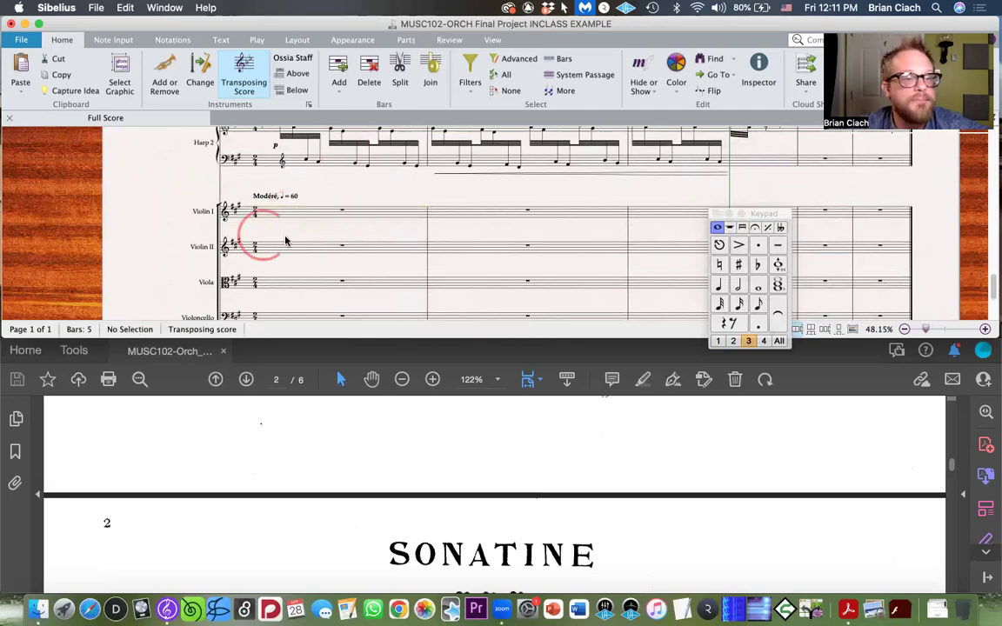
scroll(318, 228, down, 2)
scroll(319, 229, up, 5)
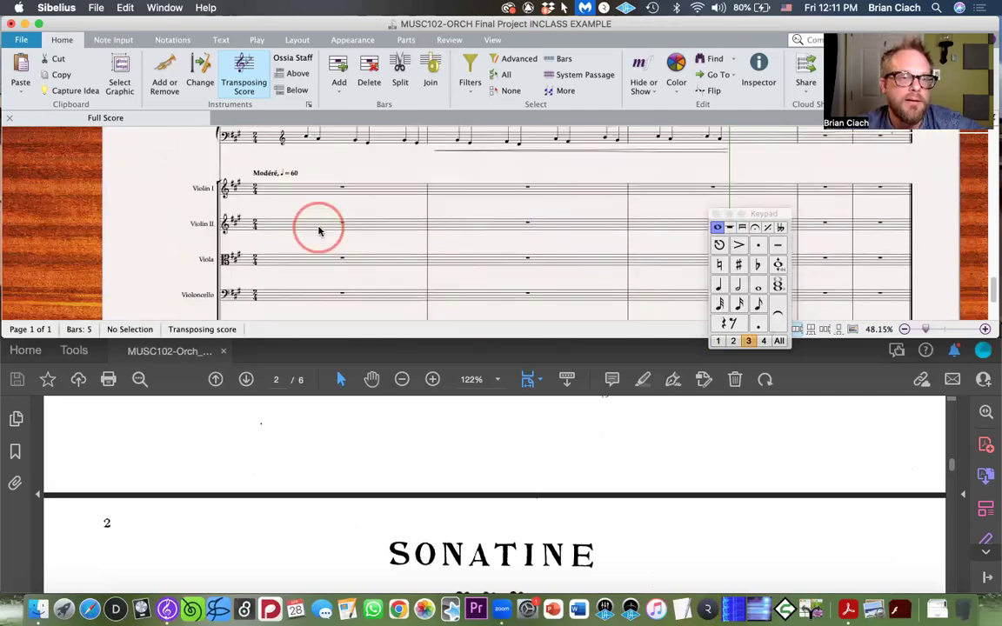
click(311, 264)
click(347, 239)
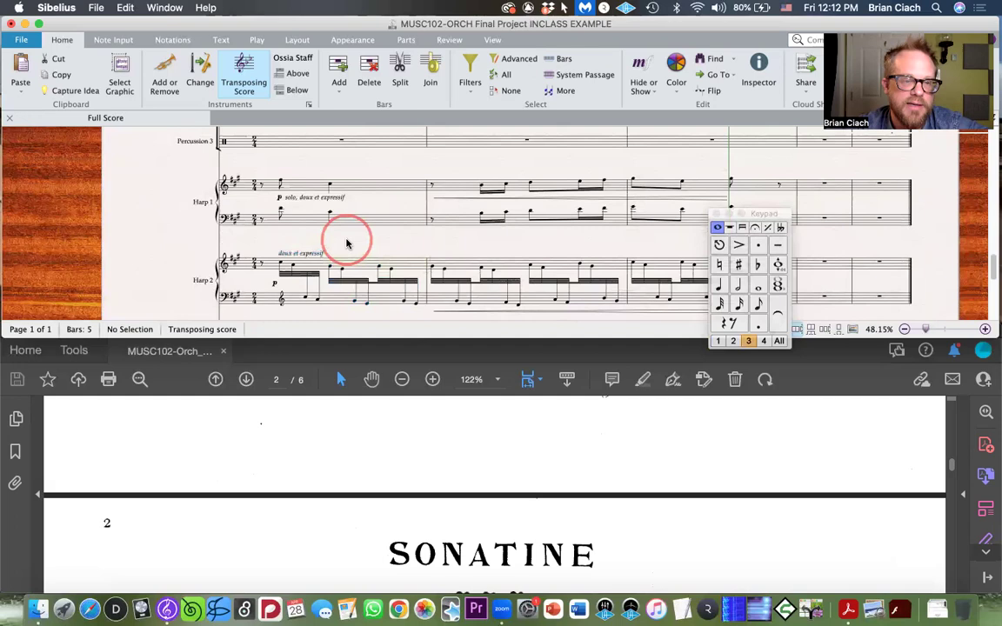
scroll(346, 244, up, 3)
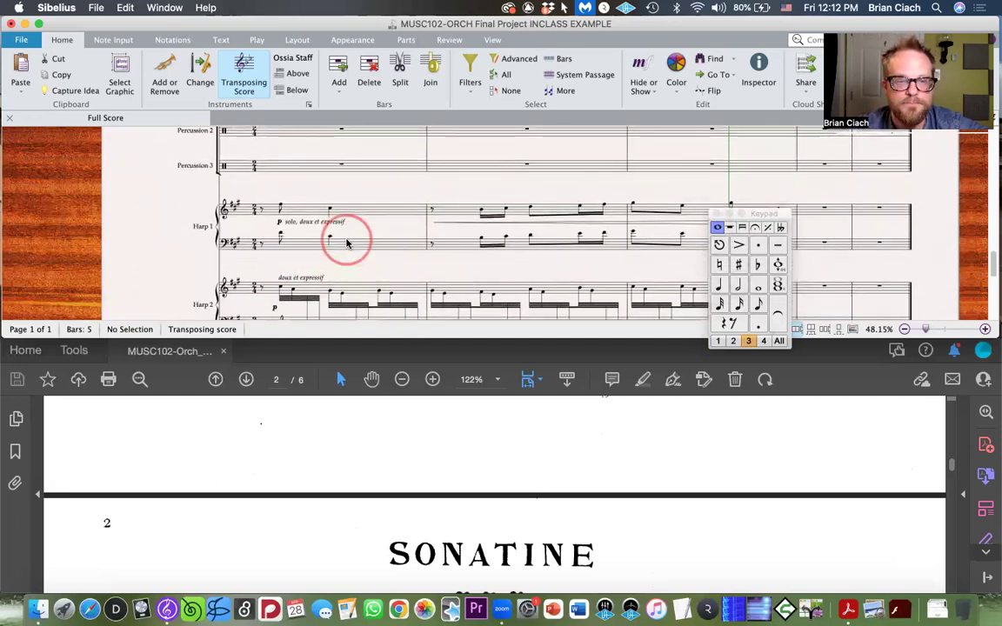
Step: Examine the percussion and brass staves alongside the Modéré piano opening on page 3 of the source PDF
scroll(346, 244, up, 4)
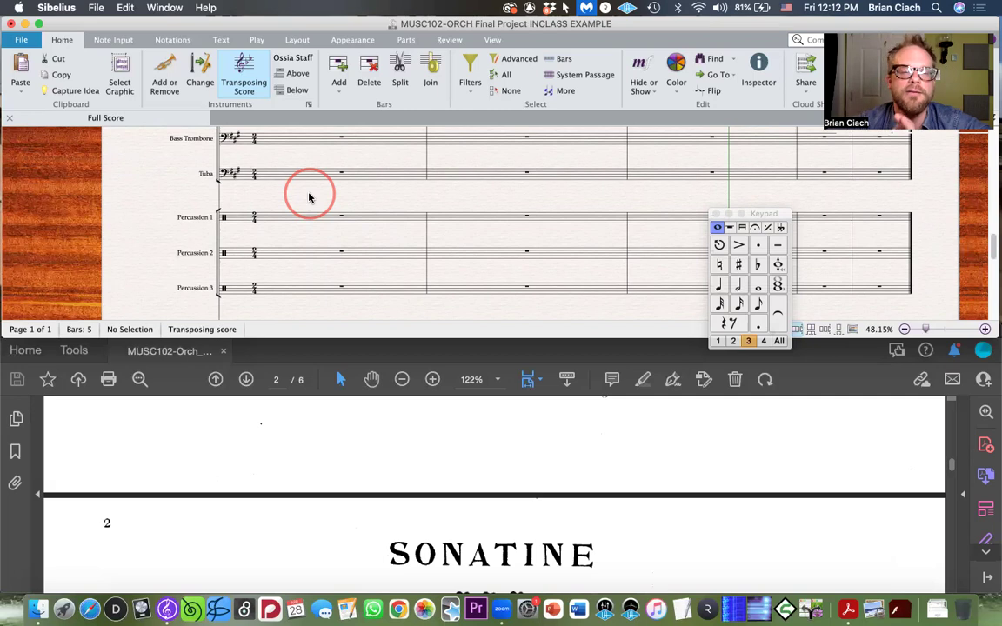
scroll(514, 528, down, 5)
scroll(513, 528, up, 2)
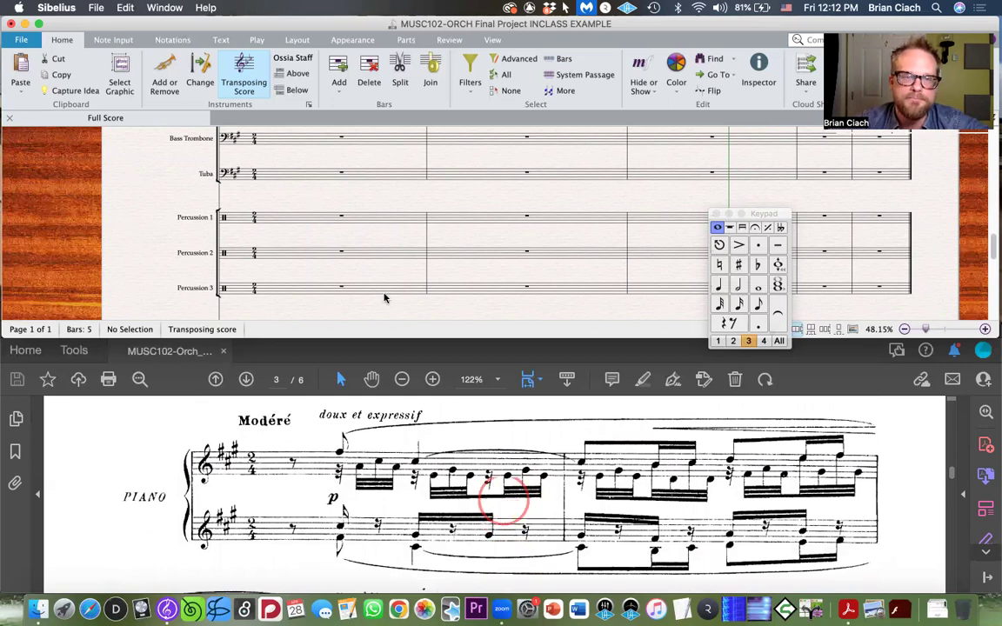
scroll(358, 218, up, 3)
scroll(359, 223, up, 2)
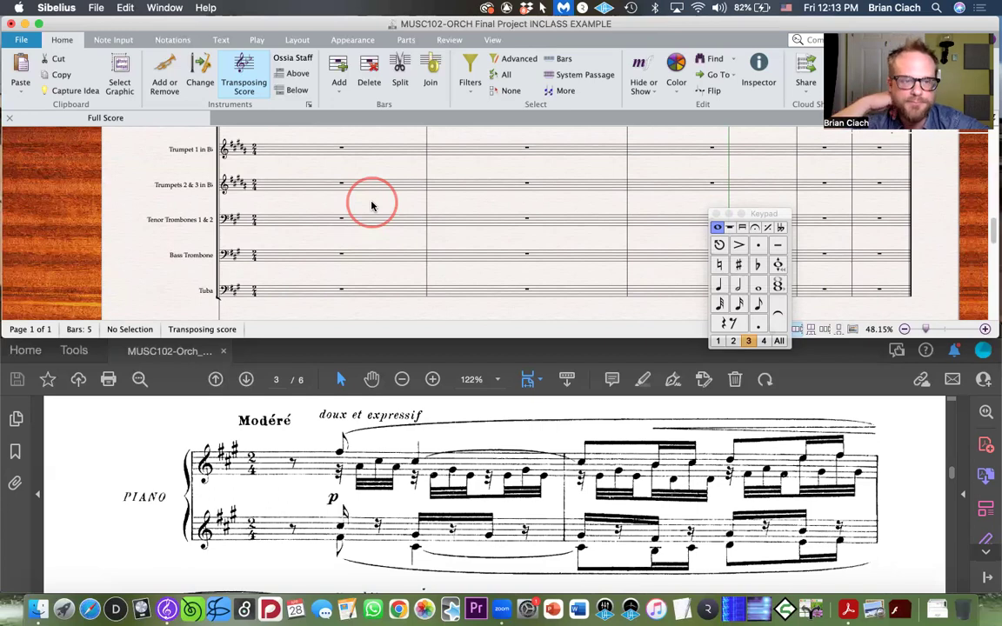
scroll(353, 262, up, 3)
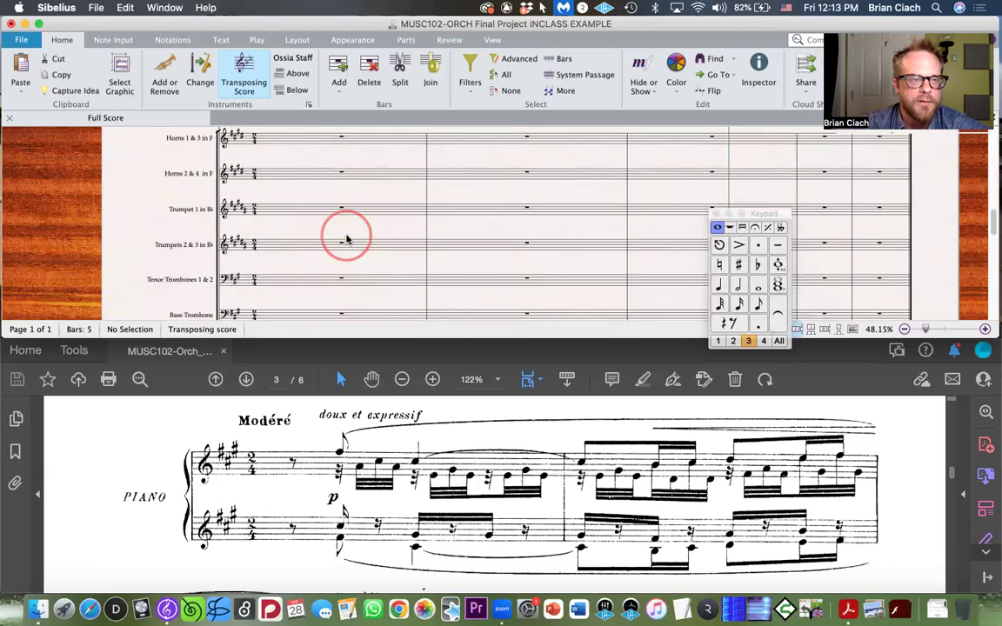
scroll(346, 234, up, 2)
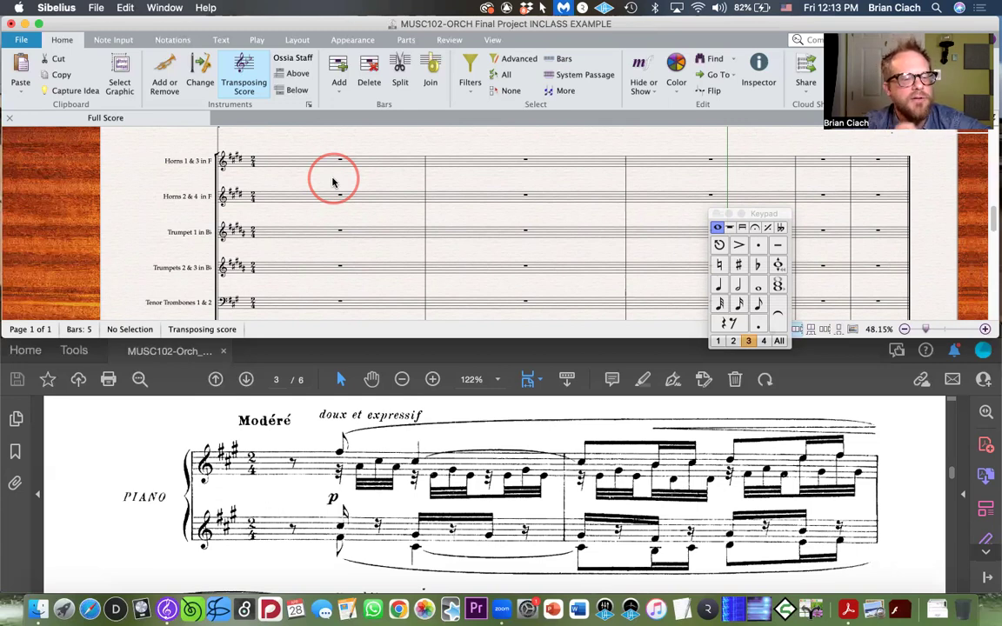
scroll(402, 458, down, 2)
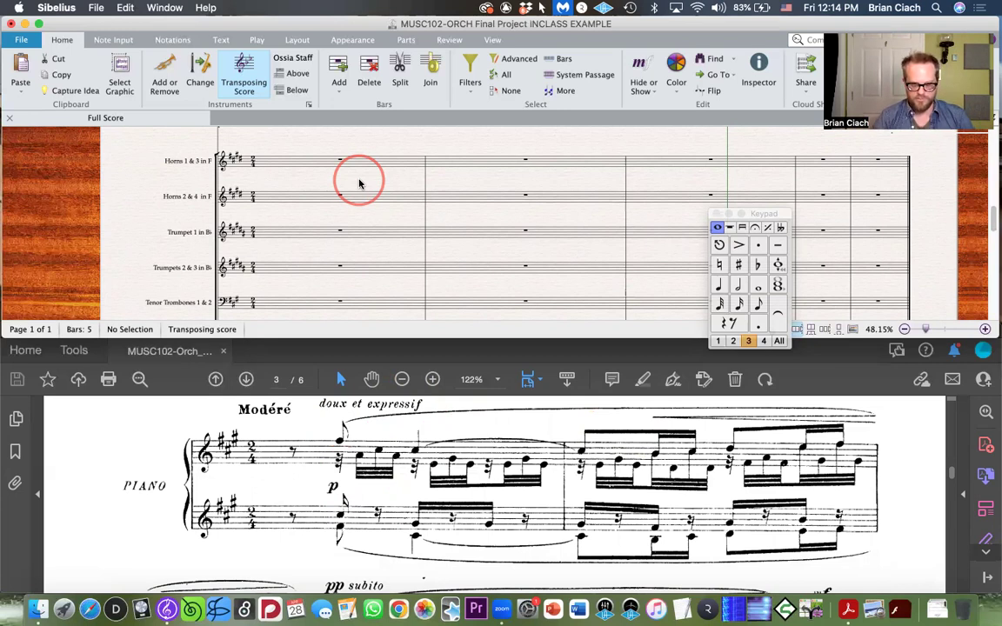
Step: Check the Bassoon, Soprano Saxophone and Clarinets 1 & 2 parts against the piano opening in the source PDF
scroll(338, 178, up, 5)
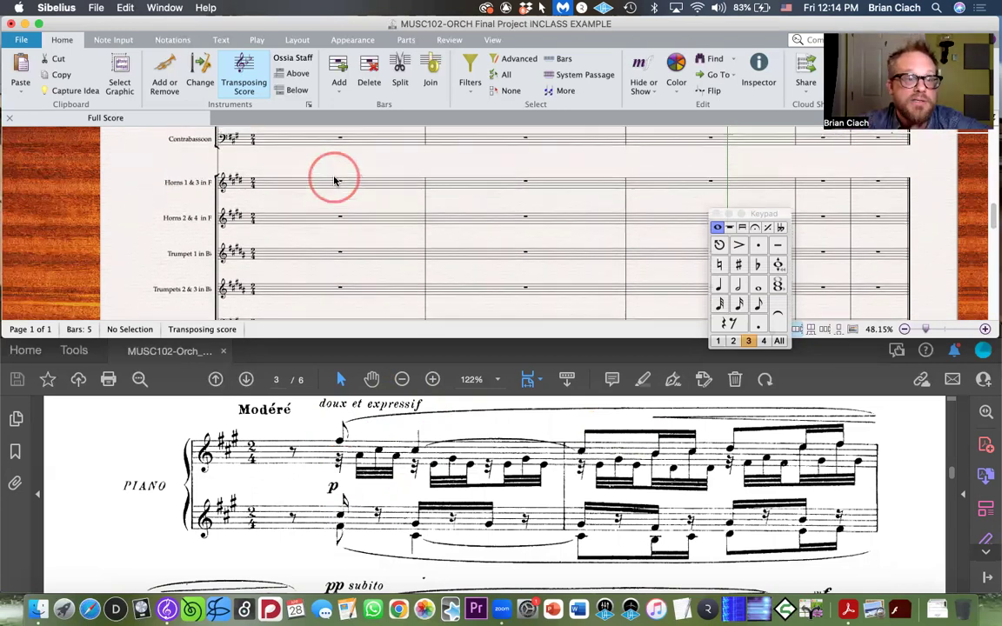
scroll(331, 174, up, 6)
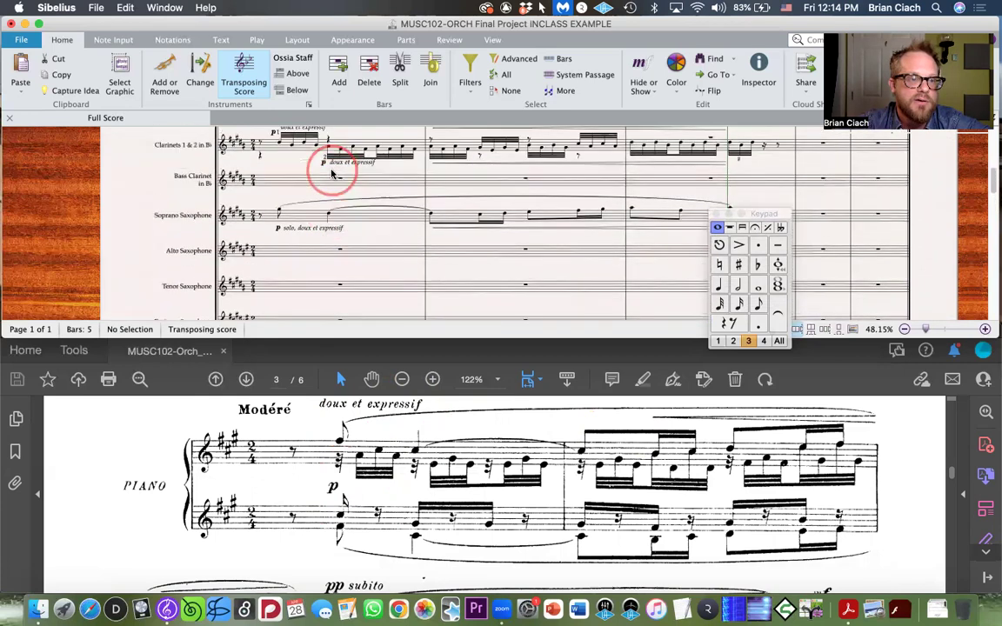
scroll(332, 174, down, 2)
scroll(332, 174, down, 1)
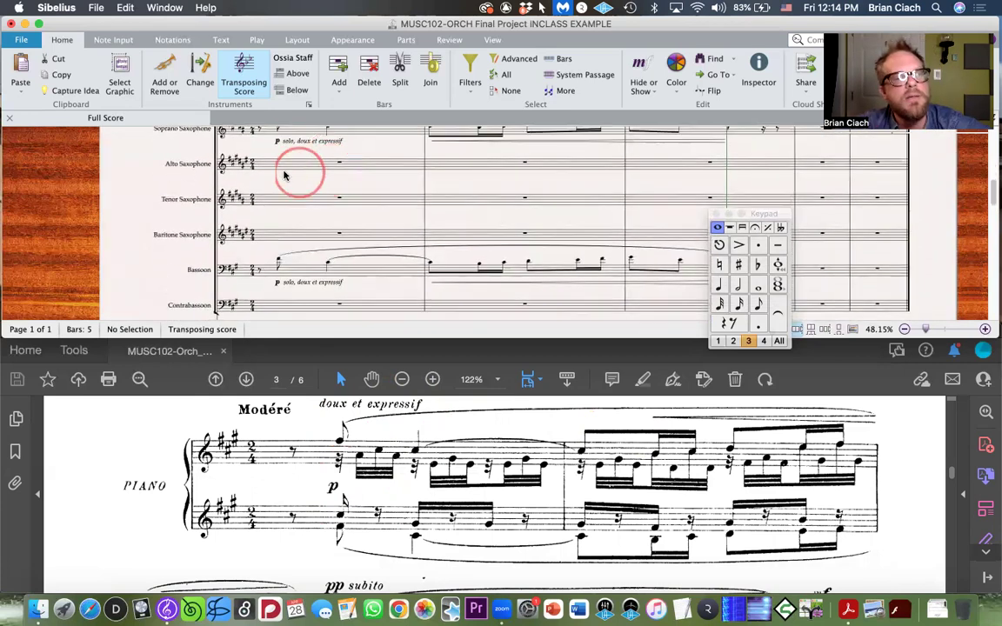
scroll(293, 186, up, 3)
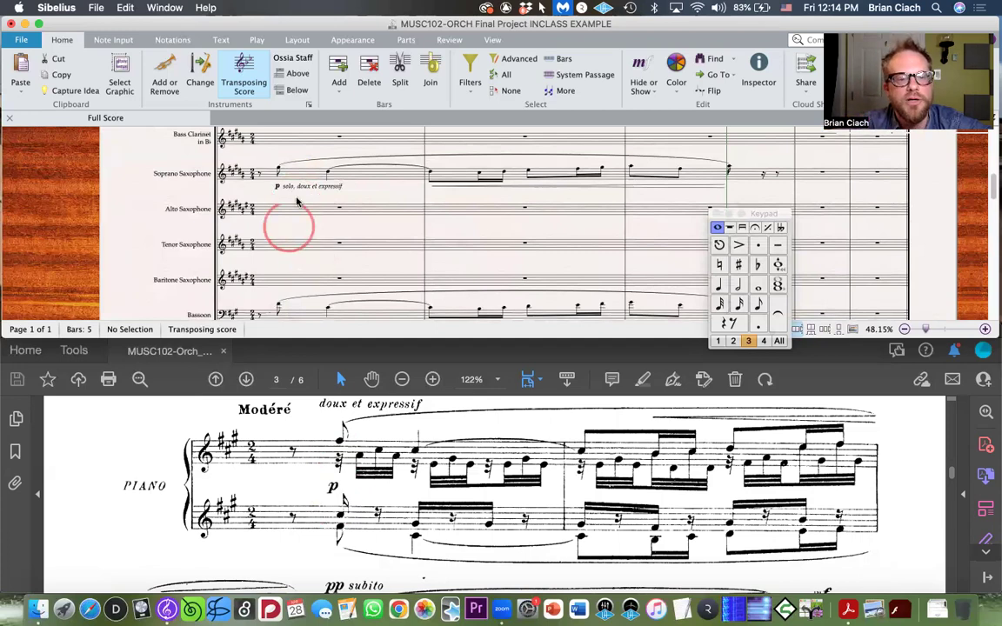
scroll(297, 241, up, 10)
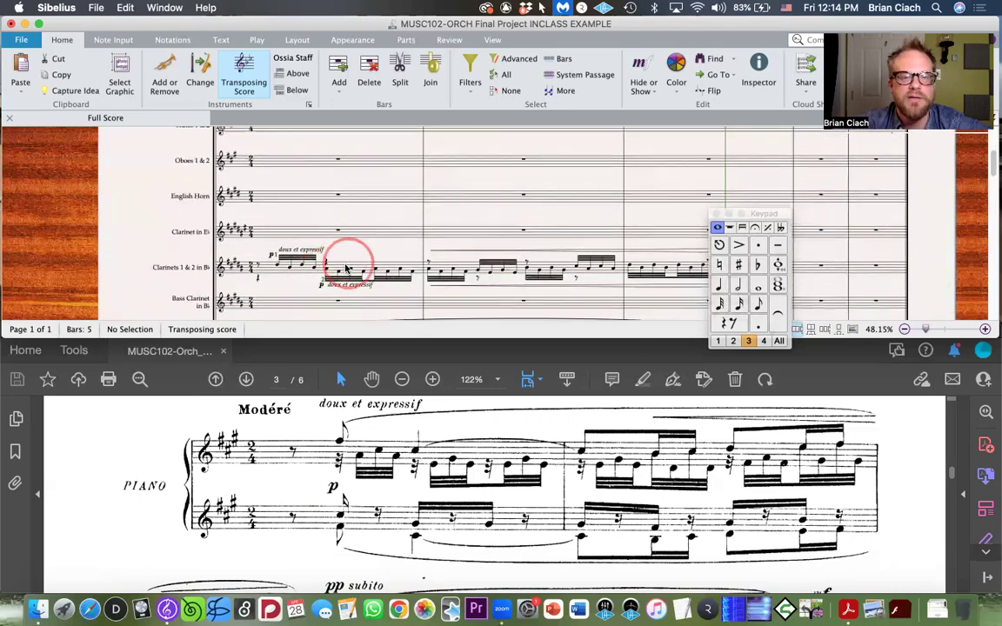
Step: Review the Clarinets 1 & 2, Soprano Saxophone and Bassoon parts in the opening bars of the score
click(345, 266)
scroll(342, 261, down, 12)
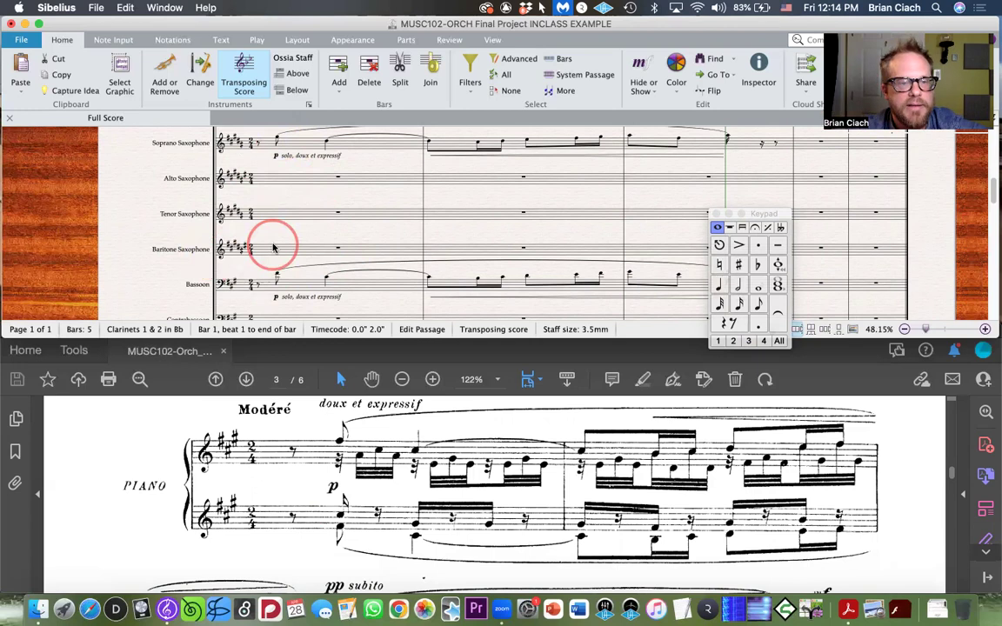
key(Escape)
scroll(309, 211, up, 10)
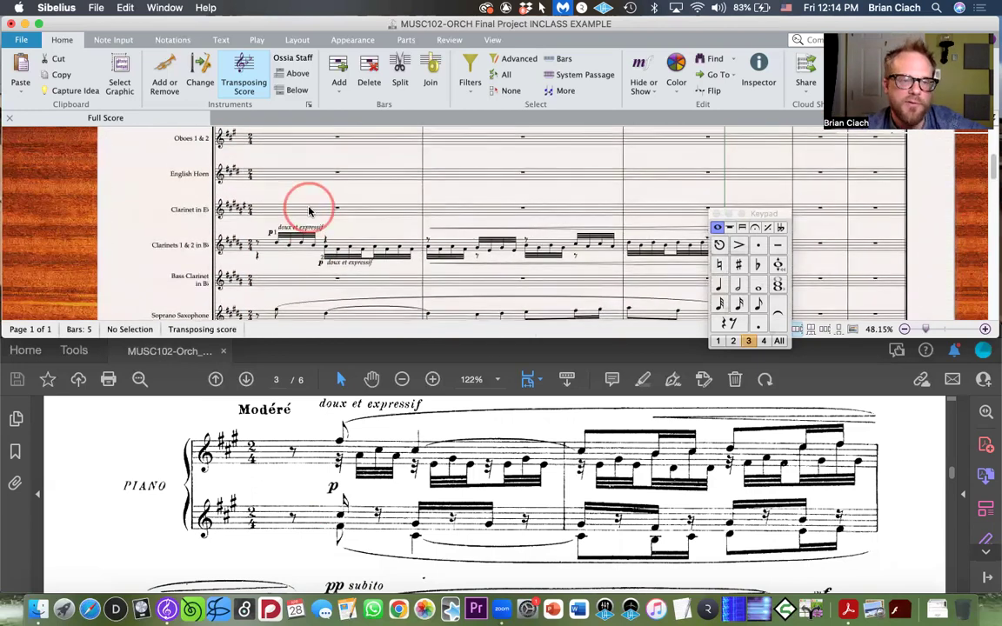
scroll(309, 211, down, 8)
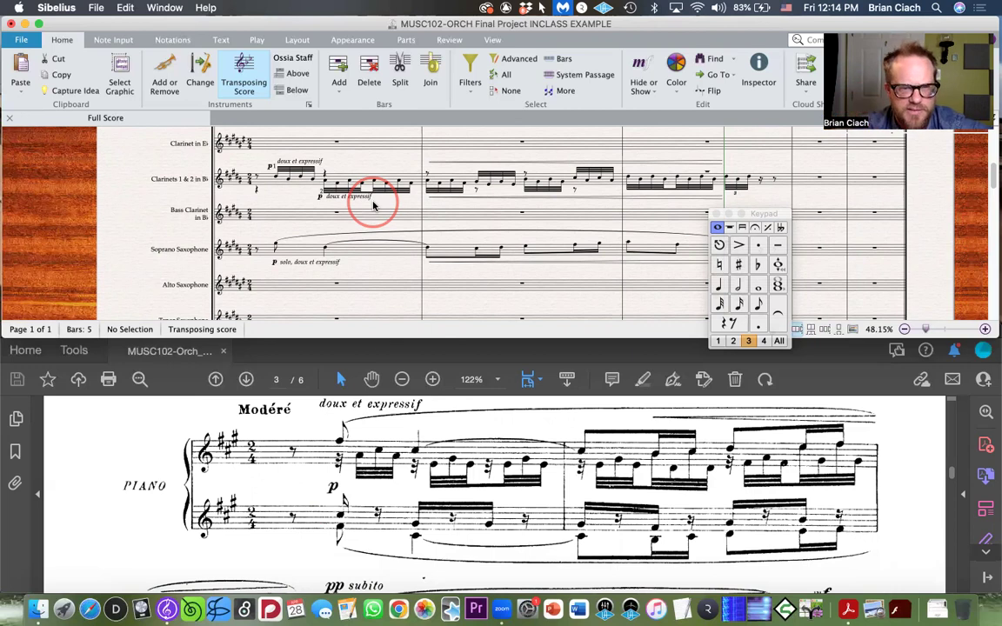
Step: Return to page 1 of the project PDF and select the note listing the Adler chapters to consult, enlarged for reading
scroll(444, 434, up, 5)
scroll(442, 441, up, 10)
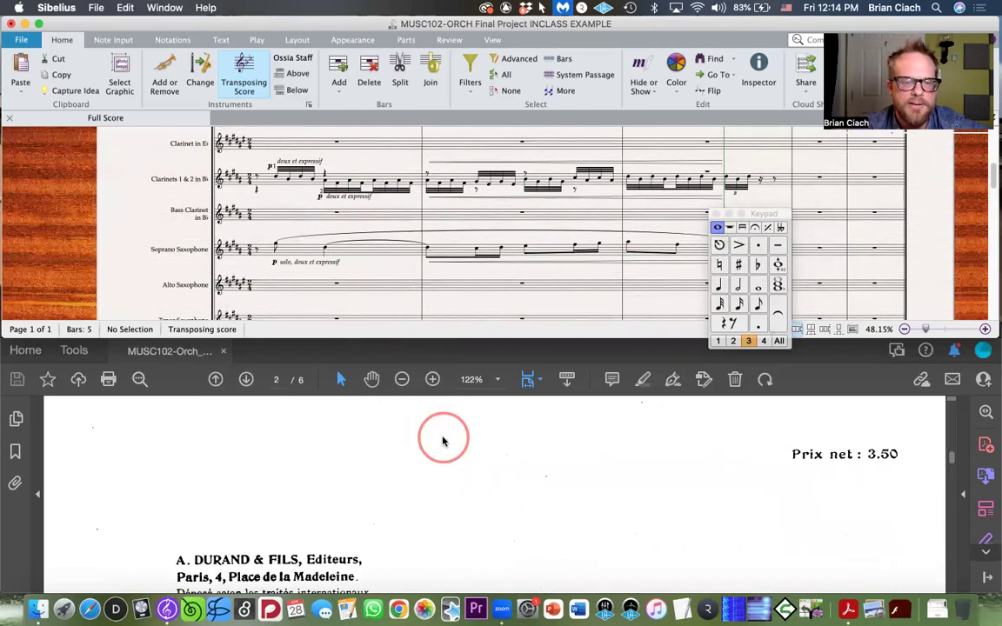
scroll(443, 441, up, 10)
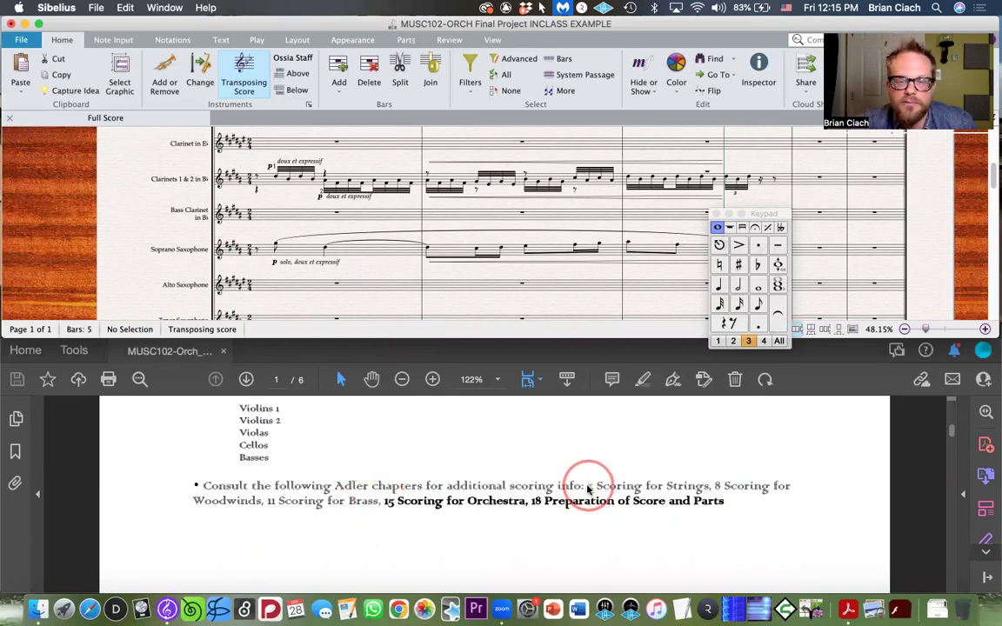
click(527, 526)
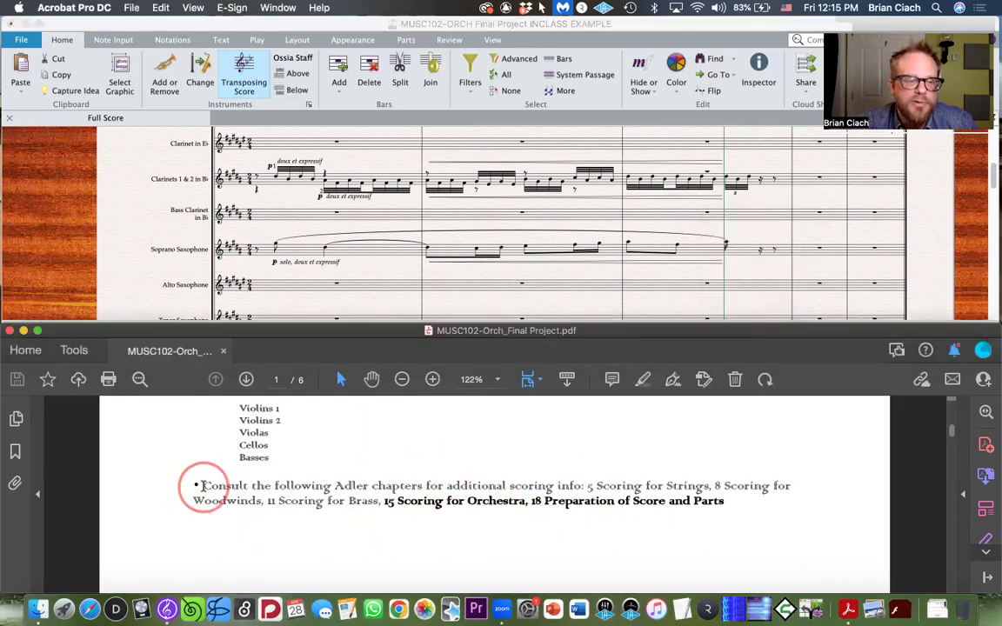
drag(201, 486, 736, 505)
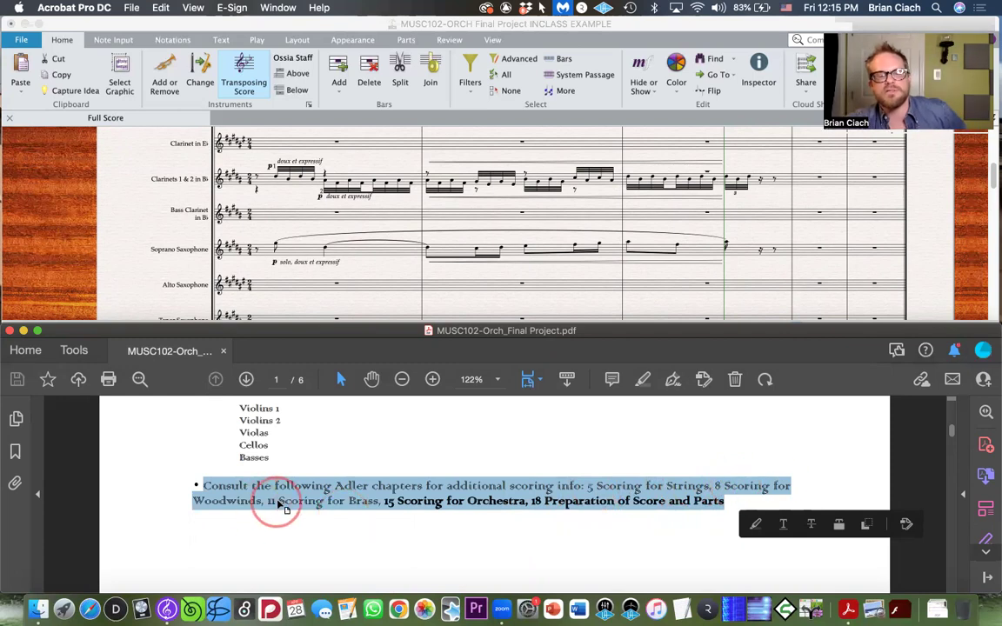
scroll(389, 507, up, 5)
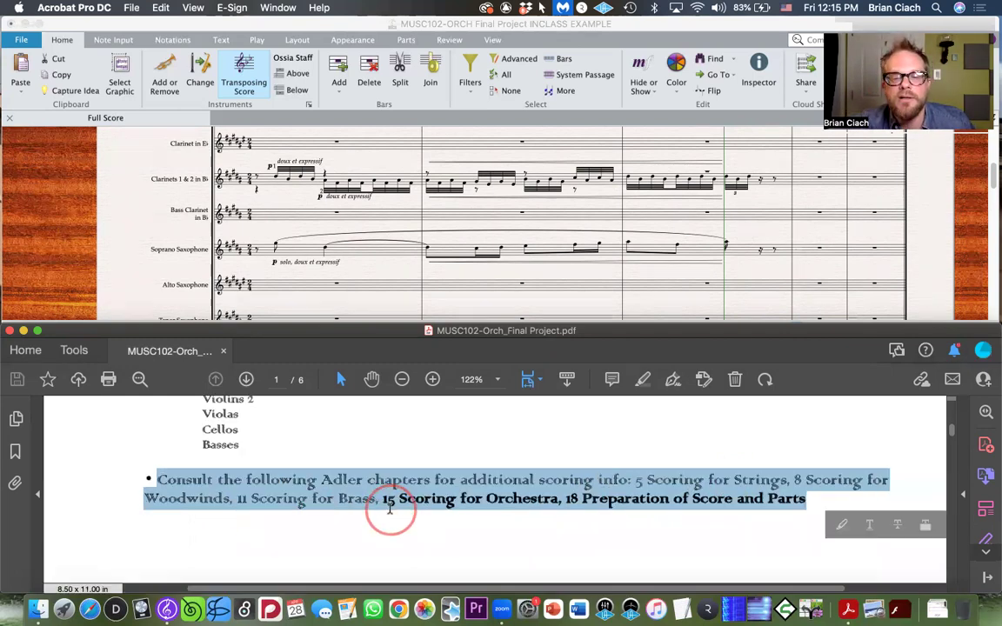
scroll(556, 533, right, 3)
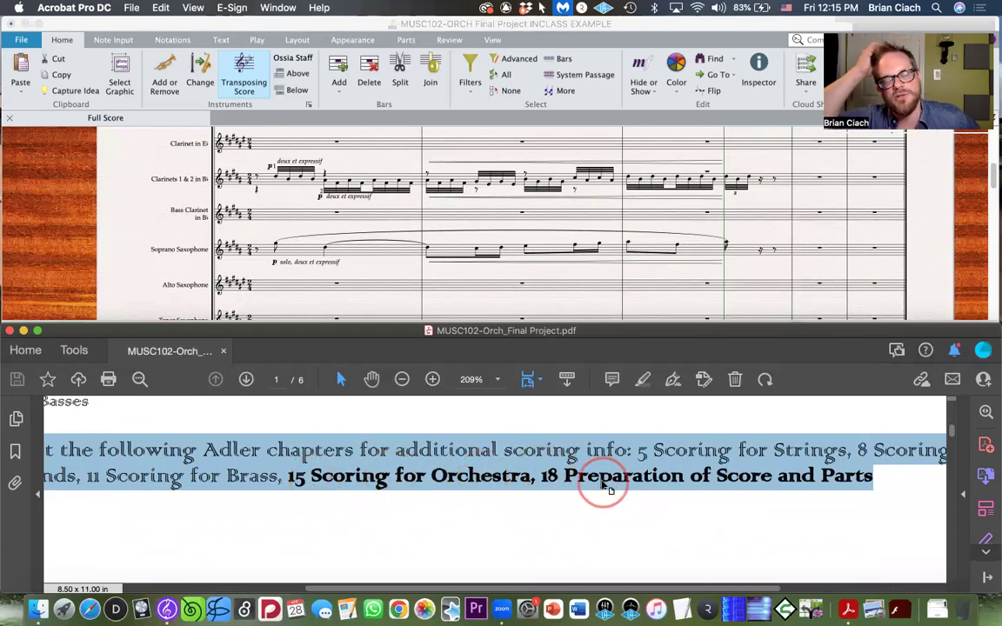
Step: Point out the bold references "15 Scoring for Orchestra, 18 Preparation of Score and Parts" by selecting them, and clear the selection
click(611, 518)
scroll(611, 518, down, 3)
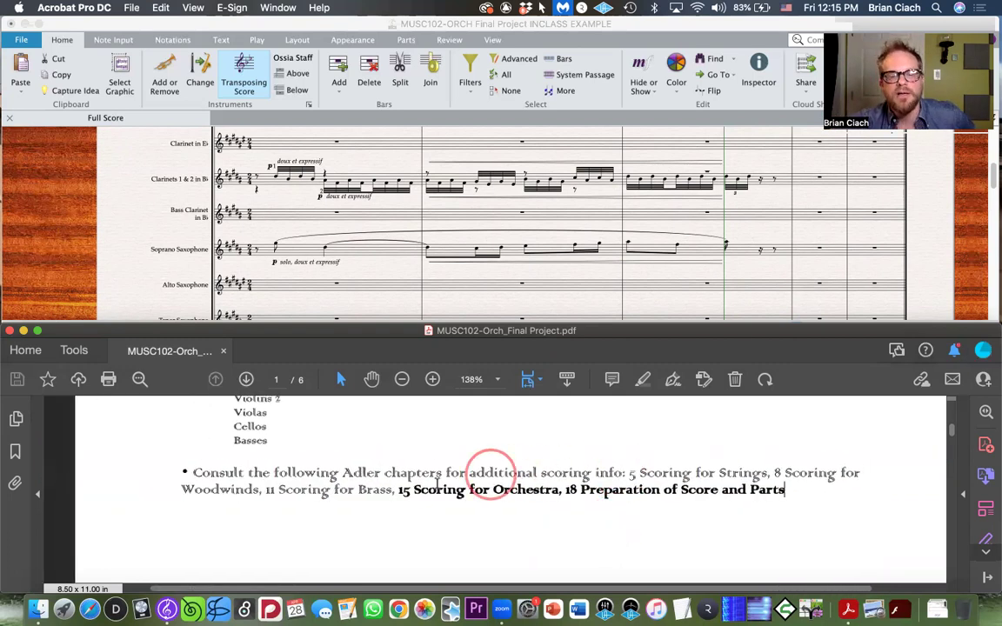
drag(788, 491, 402, 494)
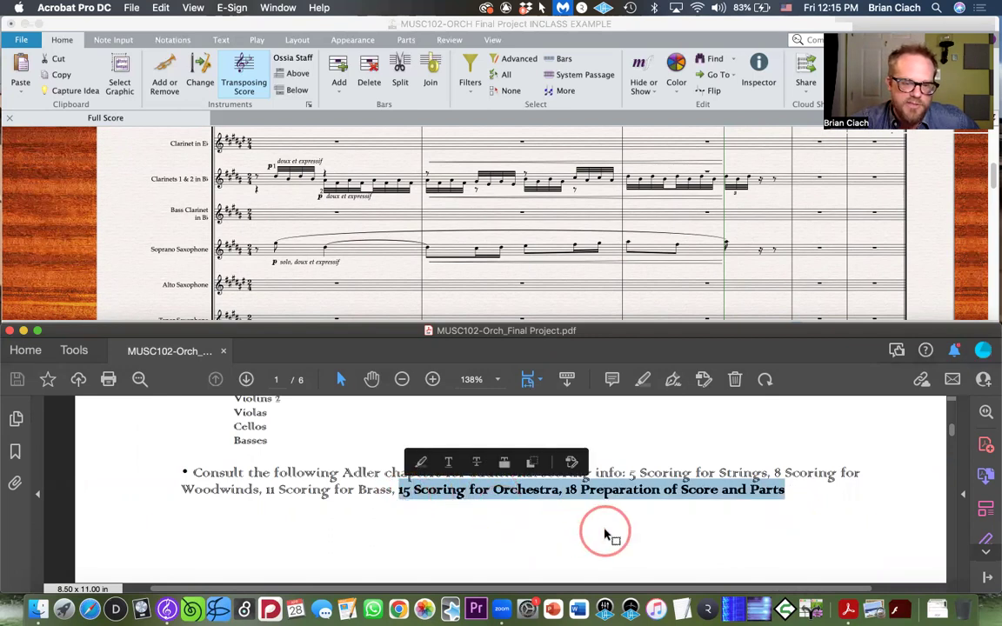
key(Right)
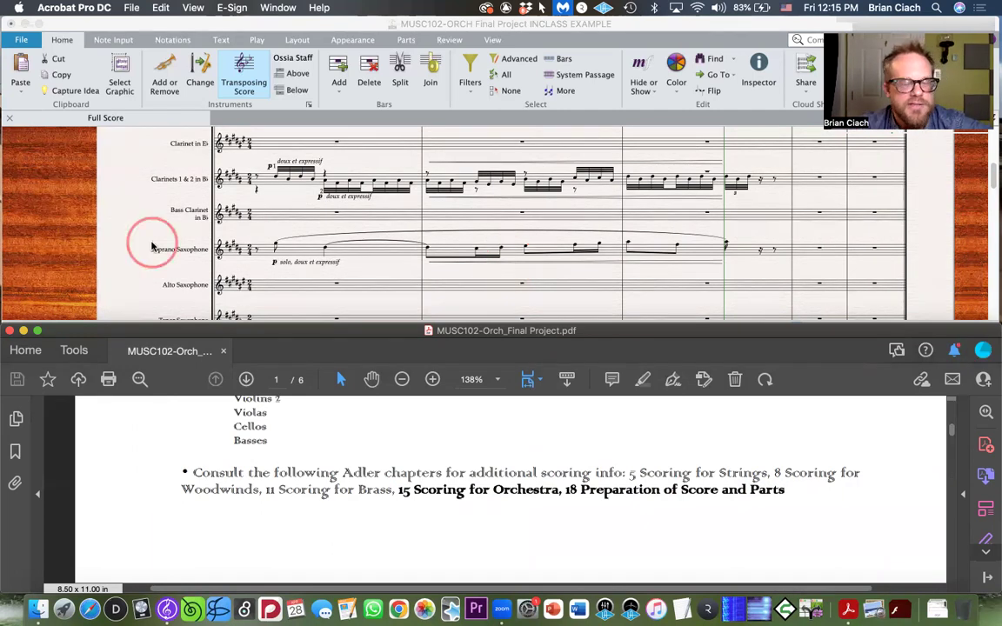
Step: Switch to the Sibelius score and review the opening bars from the woodwinds down through the horns, trumpets, trombones and tuba
click(277, 196)
scroll(277, 196, up, 5)
scroll(277, 196, up, 2)
scroll(277, 197, down, 8)
scroll(276, 196, down, 4)
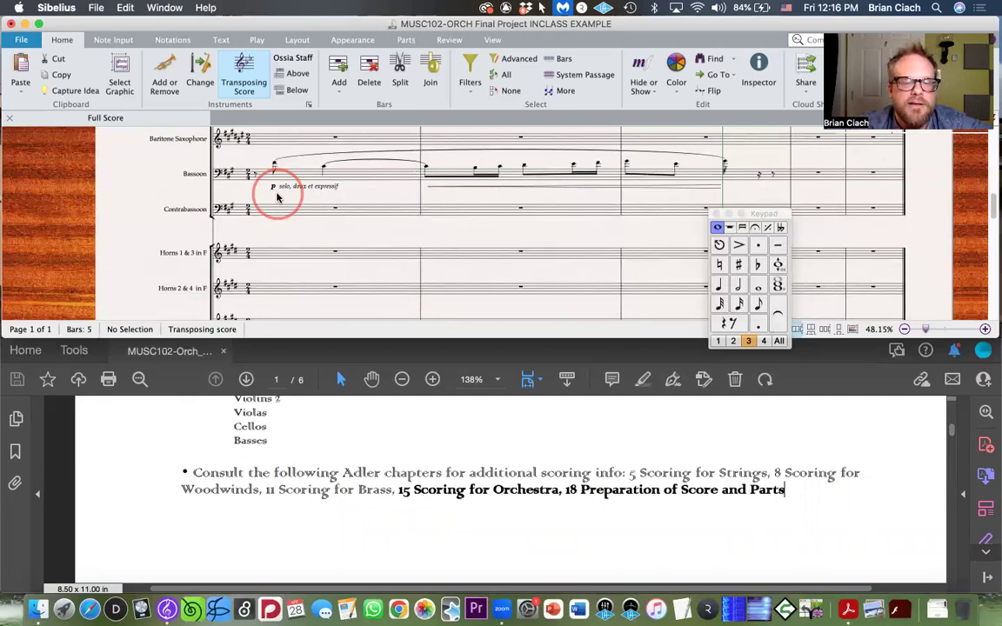
scroll(277, 198, down, 5)
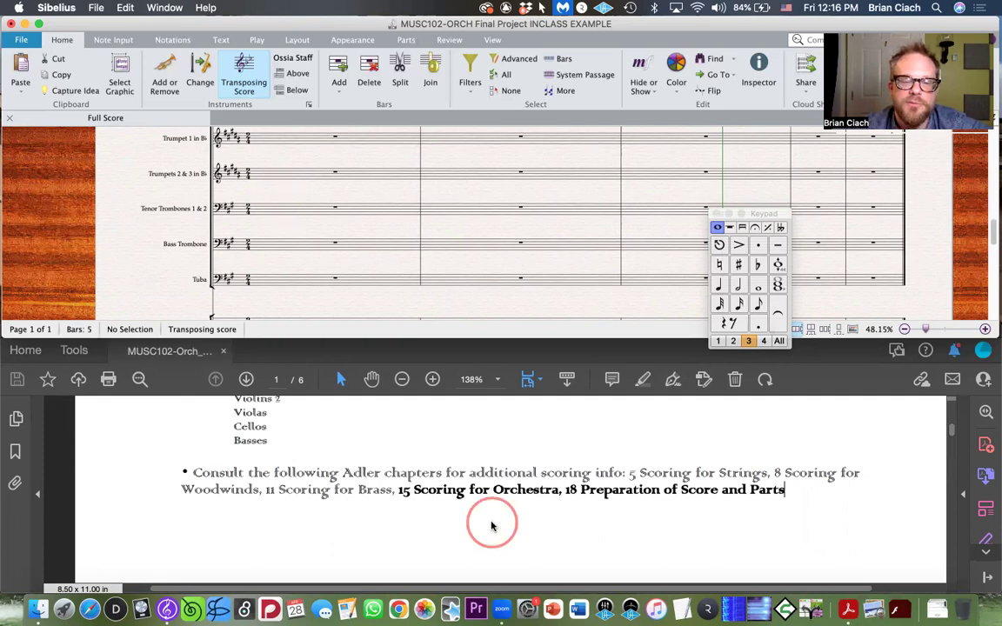
Step: Try striking through the Adler chapter text from "Scoring for Woodwinds" to "15 Scoring" in the PDF, and return to the Sibelius score
scroll(494, 523, down, 1)
click(776, 435)
drag(777, 435, 456, 450)
click(516, 482)
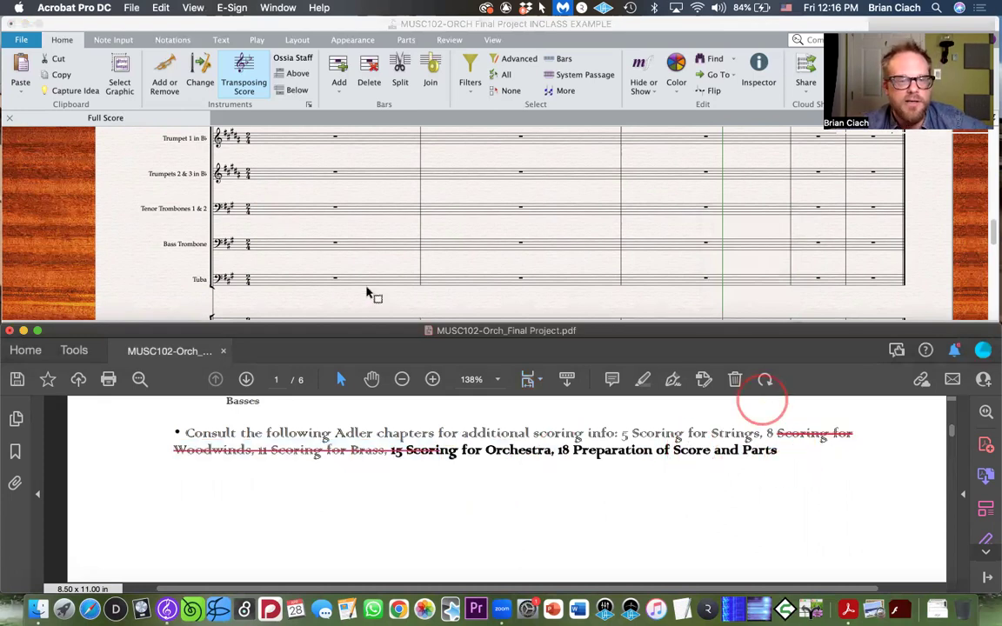
click(375, 193)
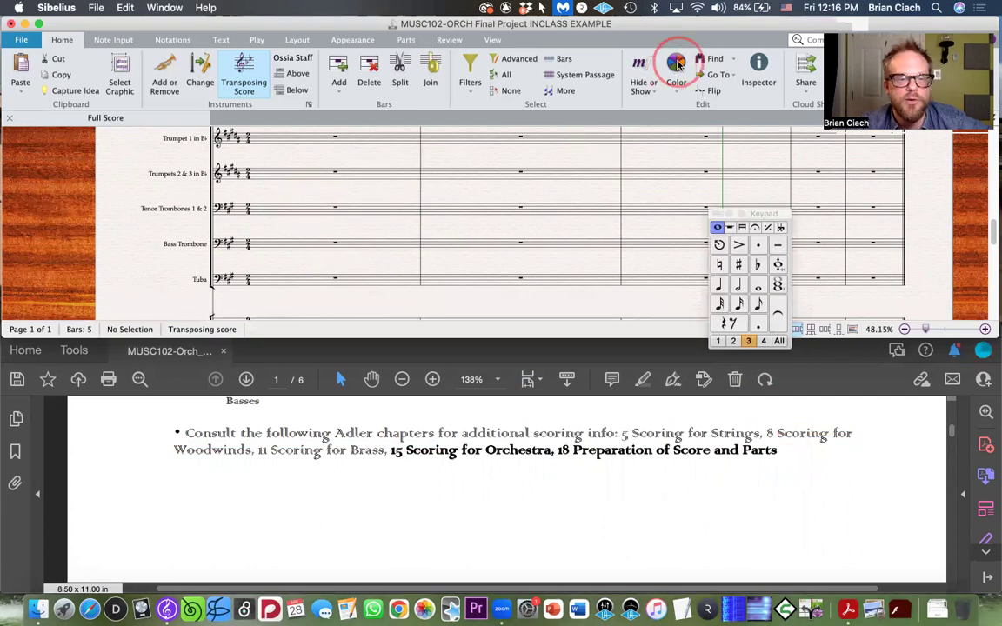